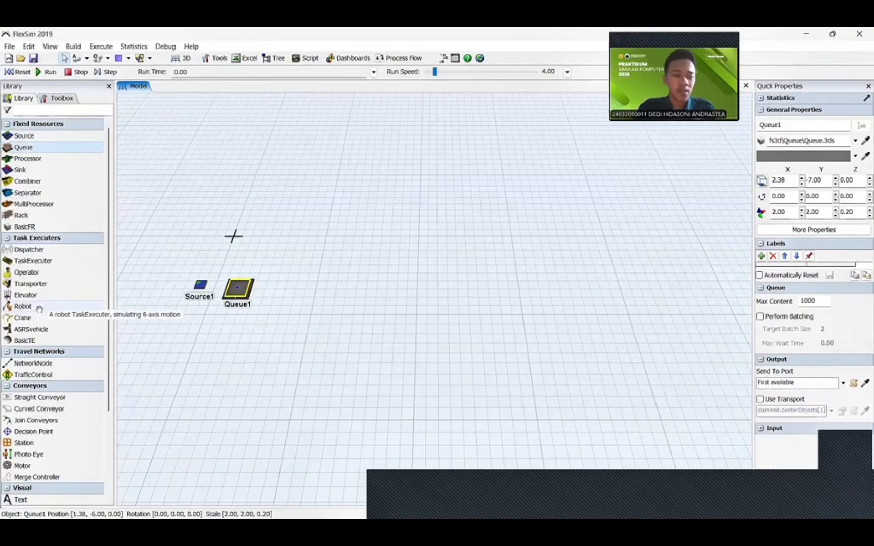
Step: Add a Robot to the model just beyond Queue1, at about X 6.34, Y -7.50
{"action": "left_click", "coordinate": [40, 310]}
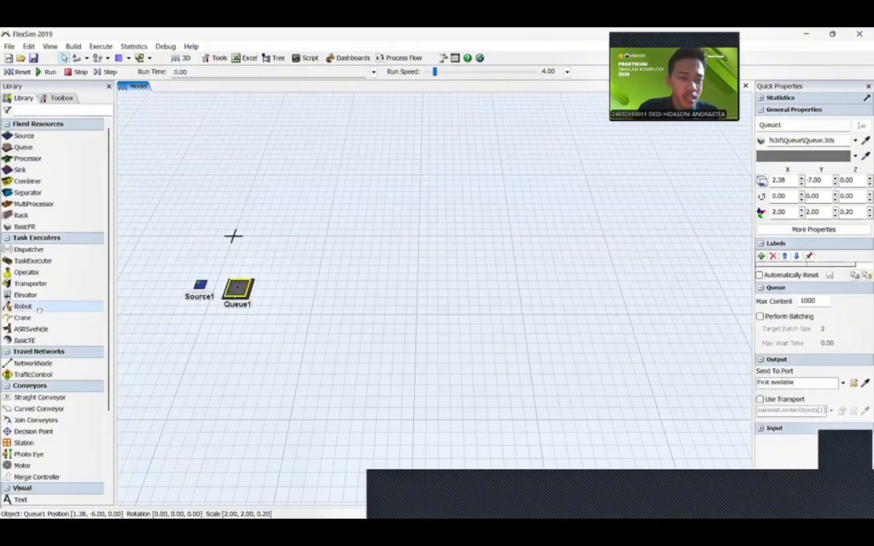
{"action": "left_click", "coordinate": [277, 295]}
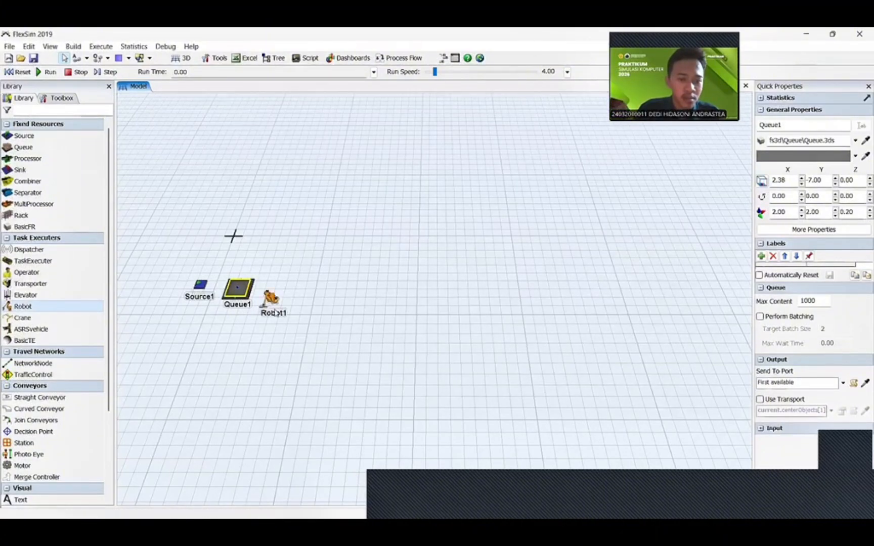
{"action": "left_click", "coordinate": [274, 290]}
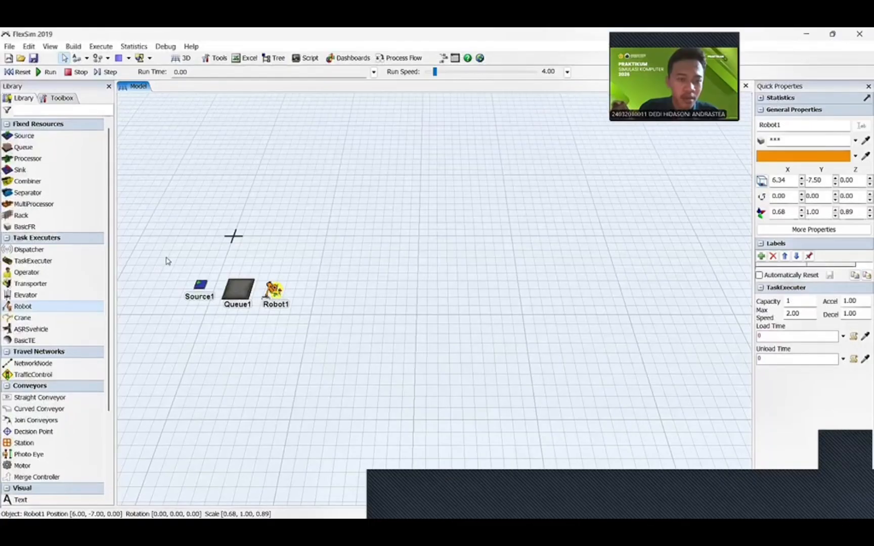
Step: Place three Processors in a spaced row behind the queue and robot, at about X 11, 23 and 36 with Y 9.5
{"action": "left_click", "coordinate": [51, 158]}
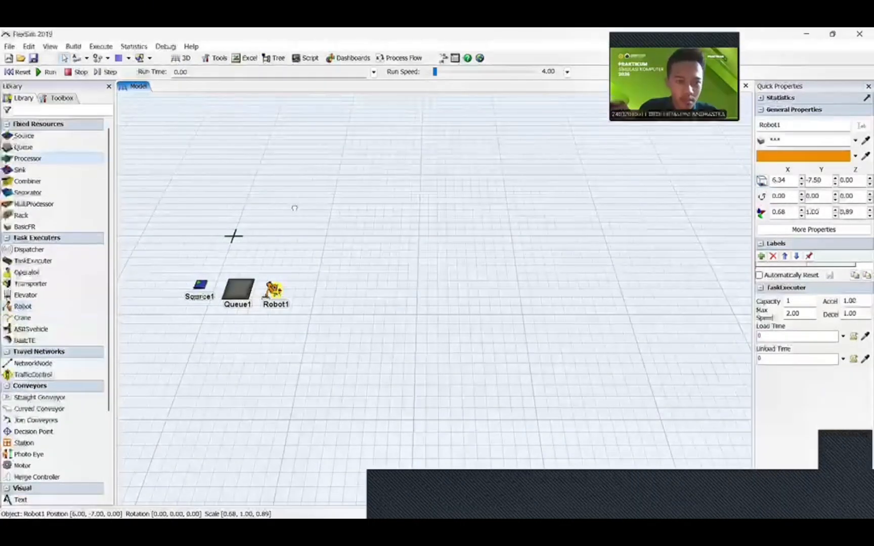
{"action": "left_click", "coordinate": [328, 178]}
{"action": "left_click_drag", "start_coordinate": [345, 190], "coordinate": [305, 216]}
{"action": "left_click", "coordinate": [381, 206]}
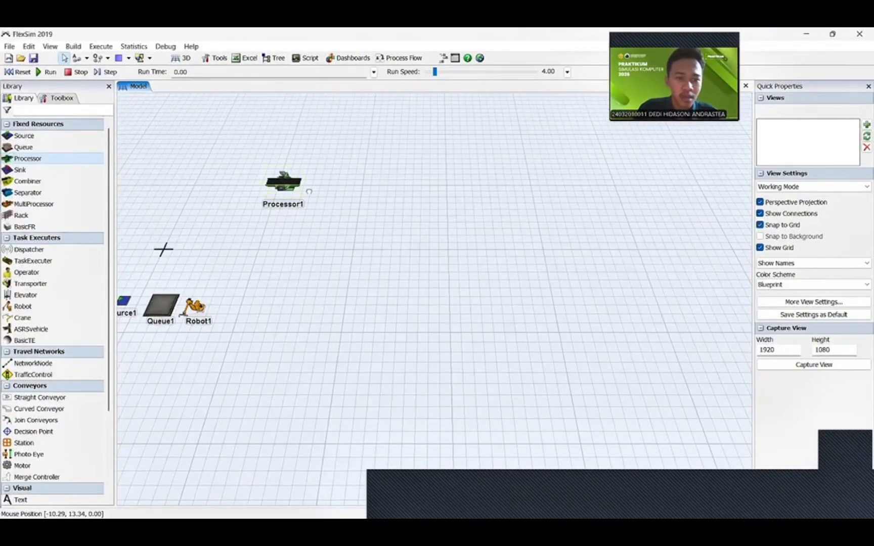
{"action": "left_click_drag", "start_coordinate": [381, 188], "coordinate": [386, 185]}
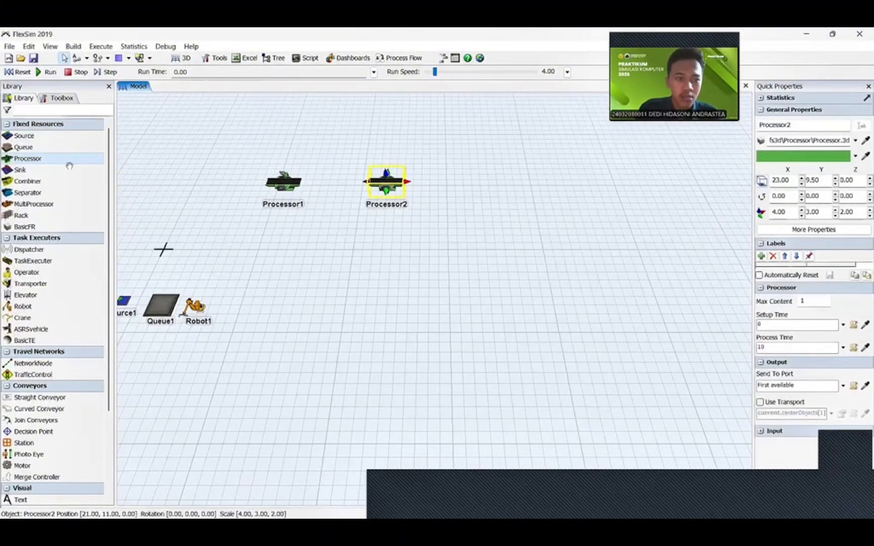
{"action": "left_click", "coordinate": [500, 186]}
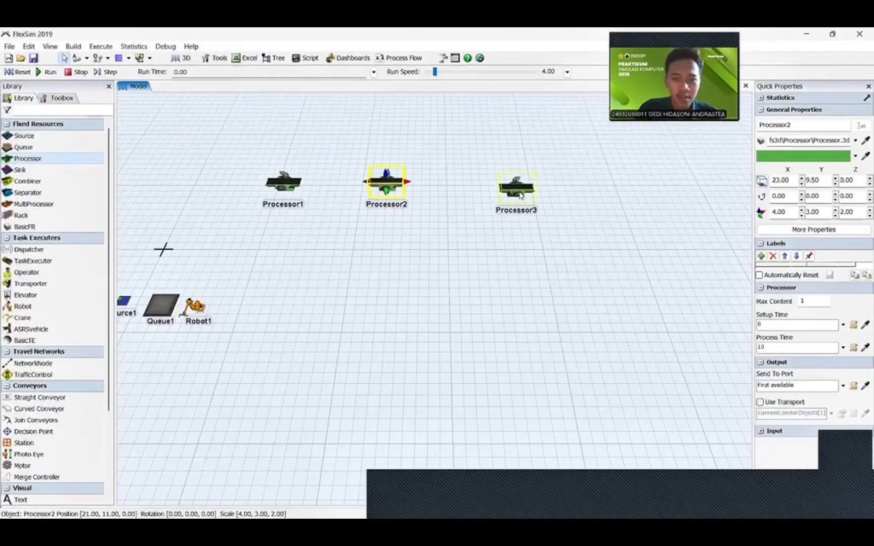
{"action": "left_click", "coordinate": [296, 254]}
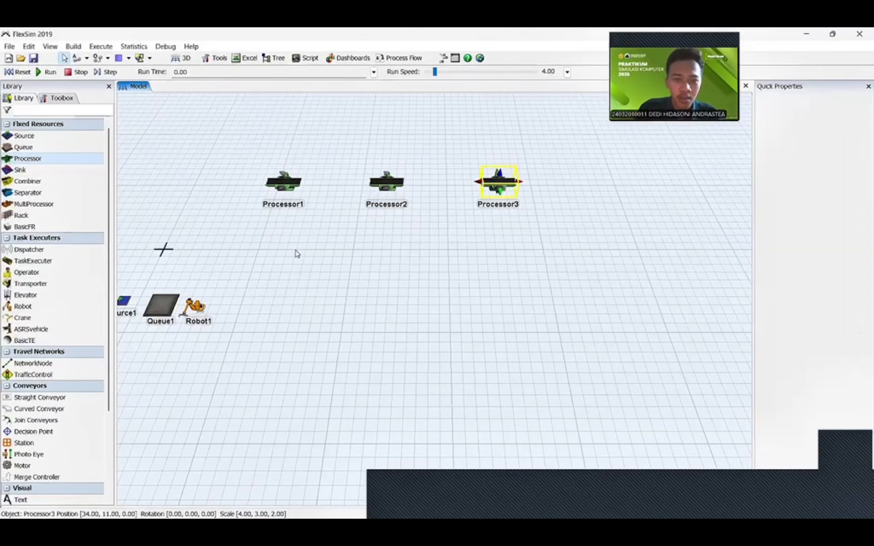
Step: Rename the first processor in the row to PemotonganBahanBaku
{"action": "double_click", "coordinate": [286, 202]}
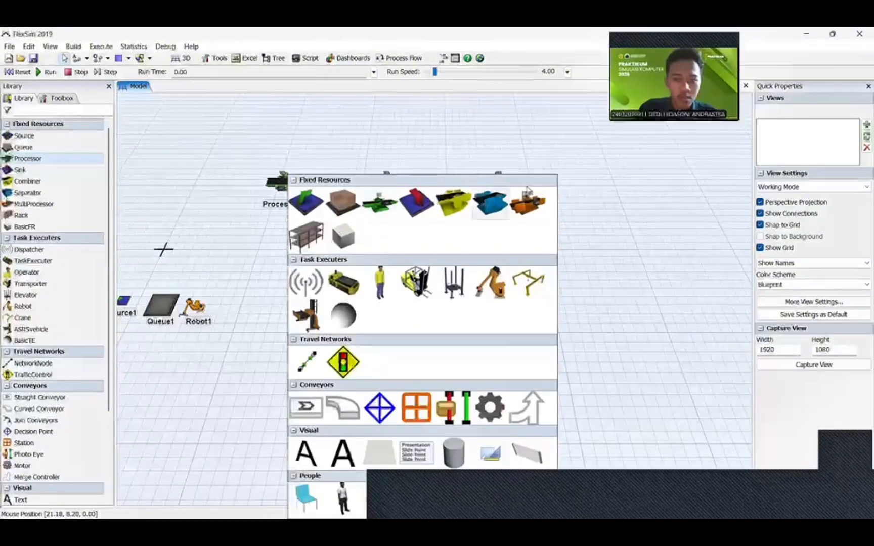
{"action": "left_click", "coordinate": [293, 184]}
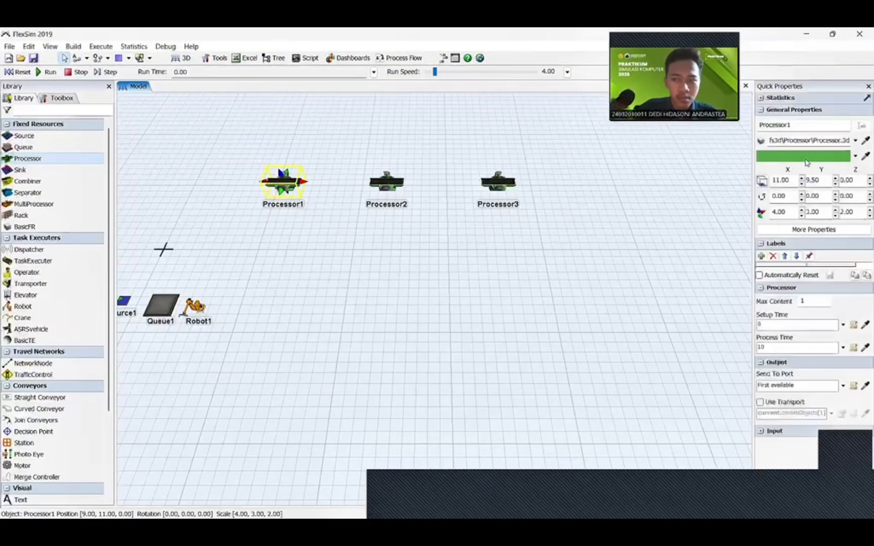
{"action": "left_click_drag", "start_coordinate": [793, 125], "coordinate": [753, 125]}
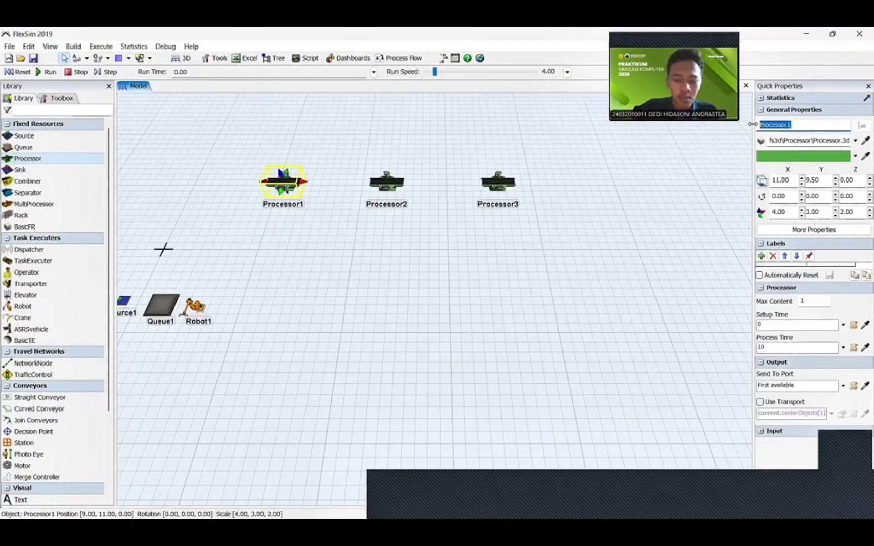
{"action": "type", "text": "proses"}
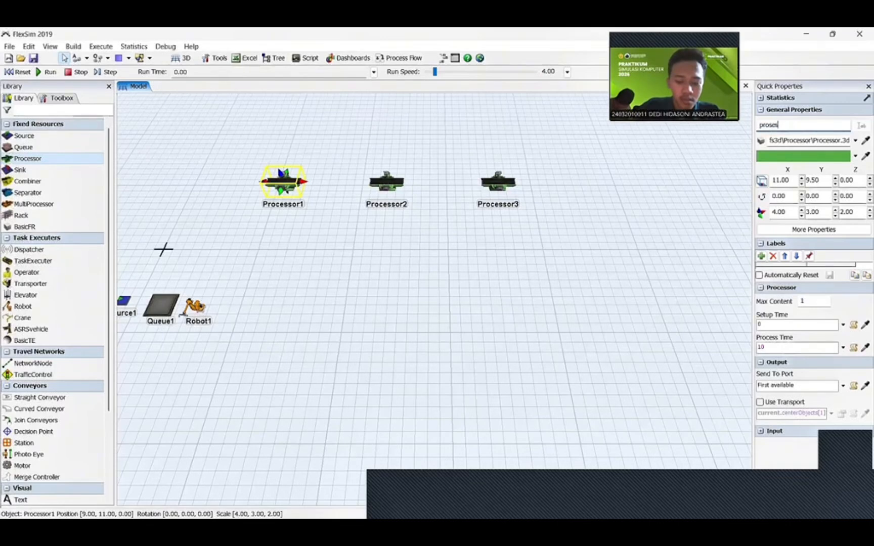
{"action": "type", "text": "Pem"}
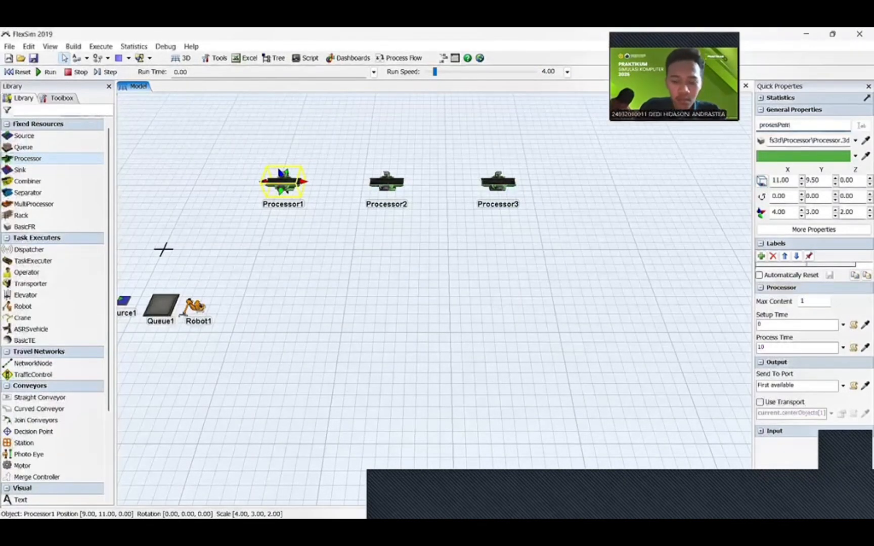
{"action": "type", "text": "btongan"}
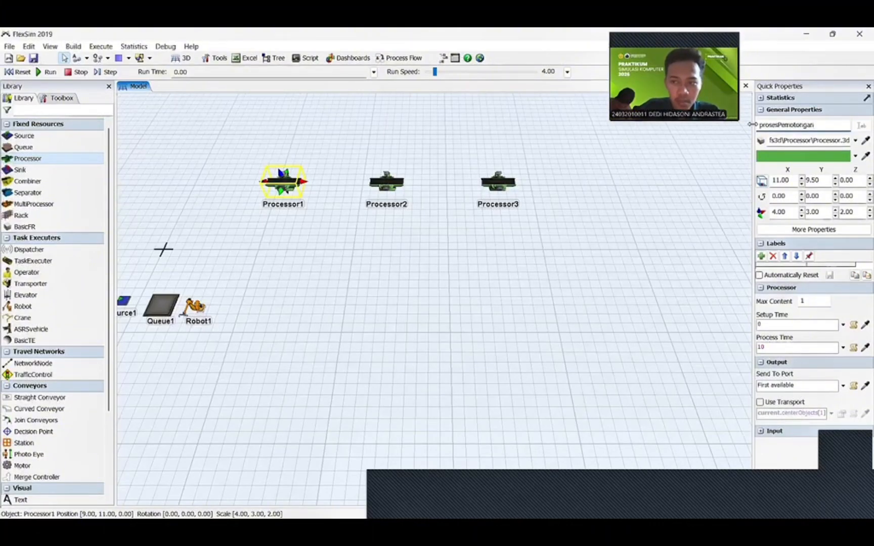
{"action": "key", "text": "BackSpace"}
{"action": "key", "text": "BackSpace"}
{"action": "key", "text": "BackSpace"}
{"action": "type", "text": "Pe"}
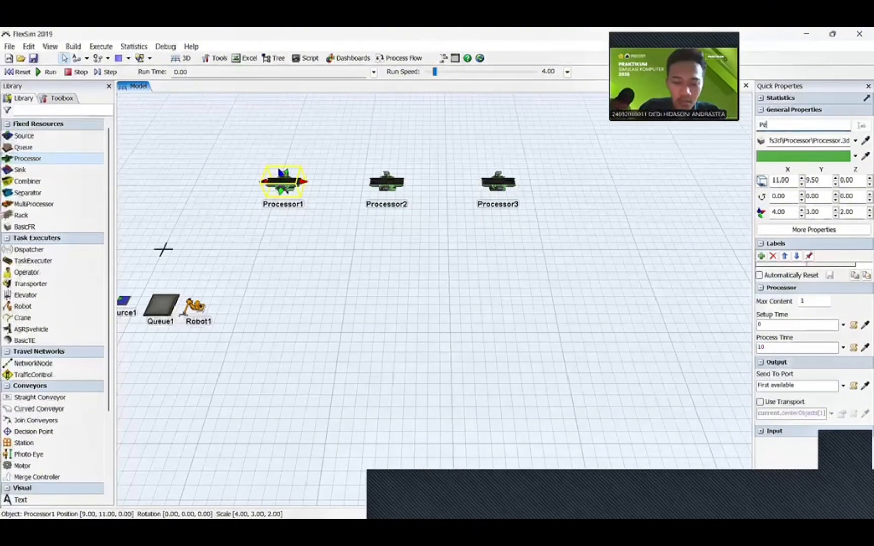
{"action": "type", "text": "motonganB"}
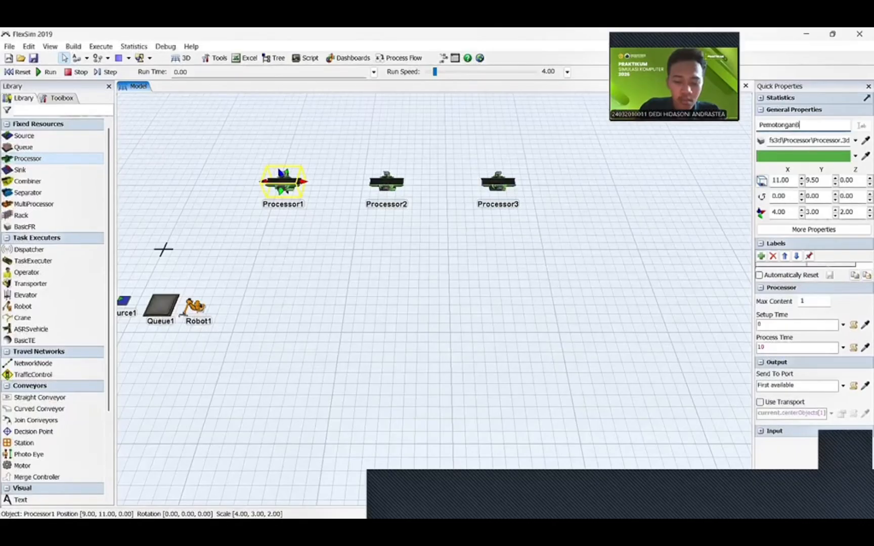
{"action": "type", "text": "ahanBaku"}
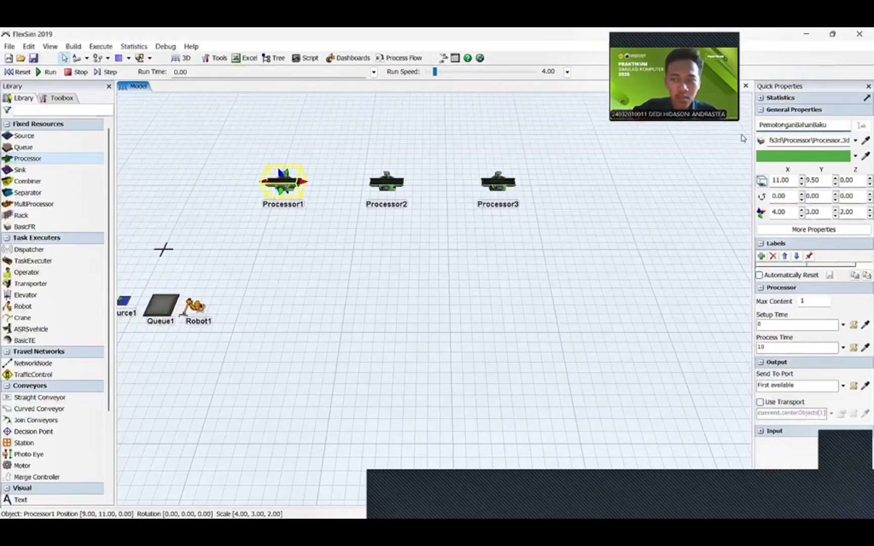
{"action": "key", "text": "Return"}
{"action": "left_click", "coordinate": [434, 234]}
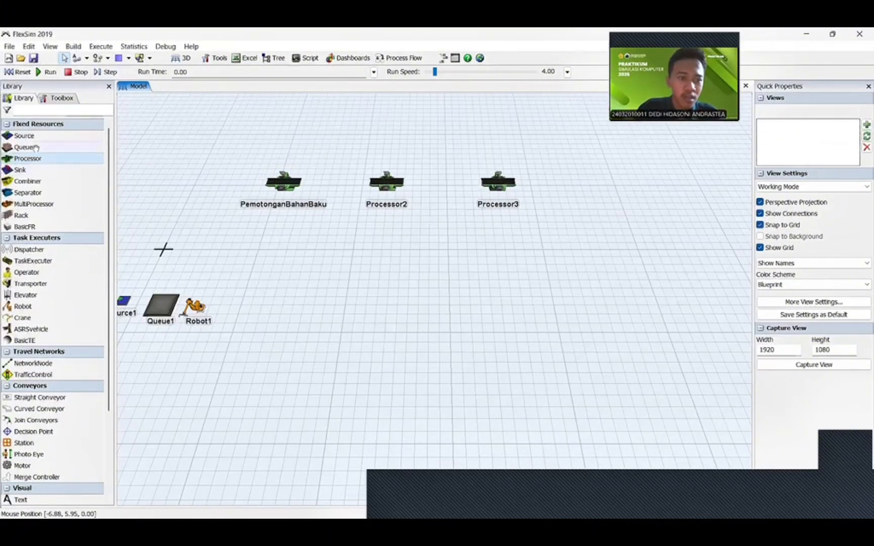
Step: Add a Queue between PemotonganBahanBaku and the second processor, at about X 17, Y 10
{"action": "left_click_drag", "start_coordinate": [331, 185], "coordinate": [336, 186]}
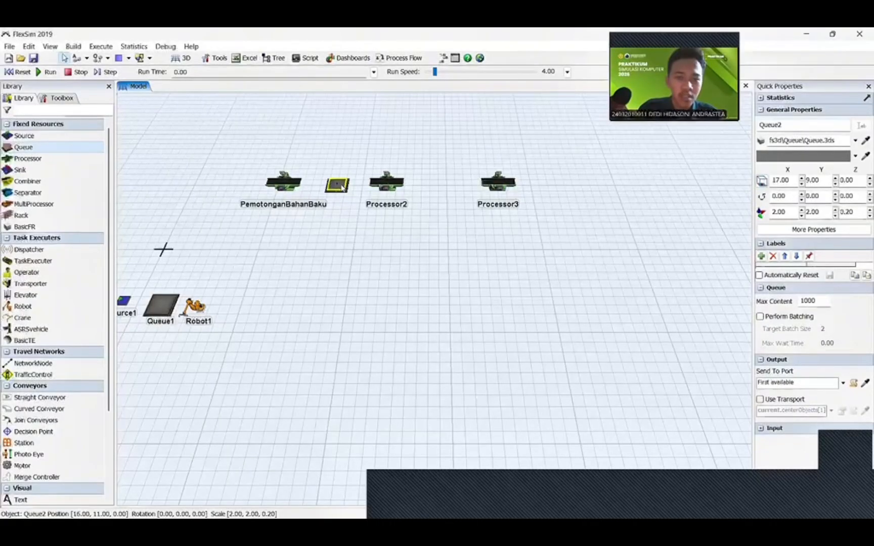
Step: Rename the second processor in the row to PembentukanBatang
{"action": "left_click", "coordinate": [389, 190]}
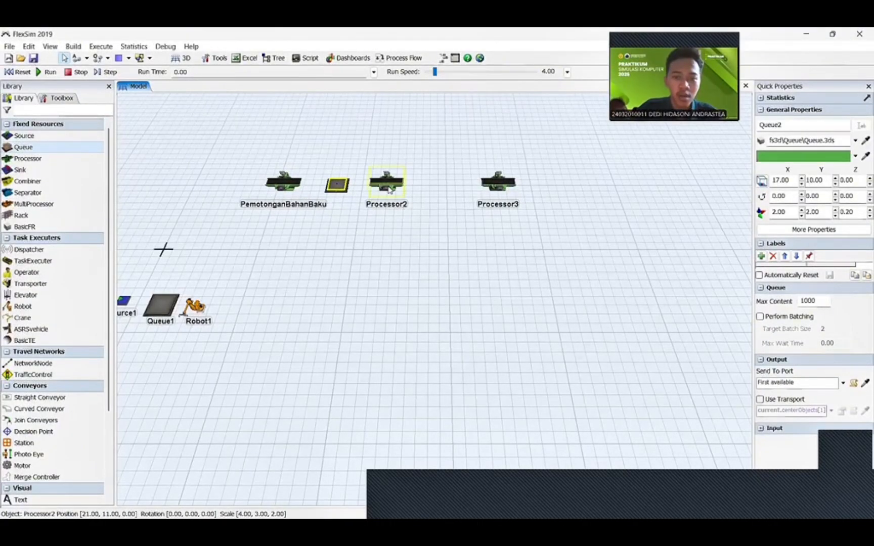
{"action": "left_click", "coordinate": [794, 124]}
{"action": "double_click", "coordinate": [794, 124]}
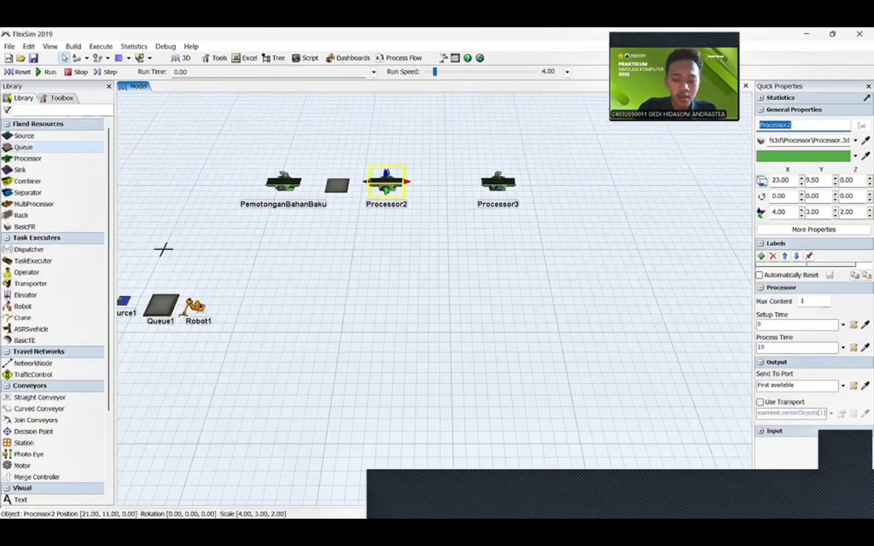
{"action": "type", "text": "Pembentukan"}
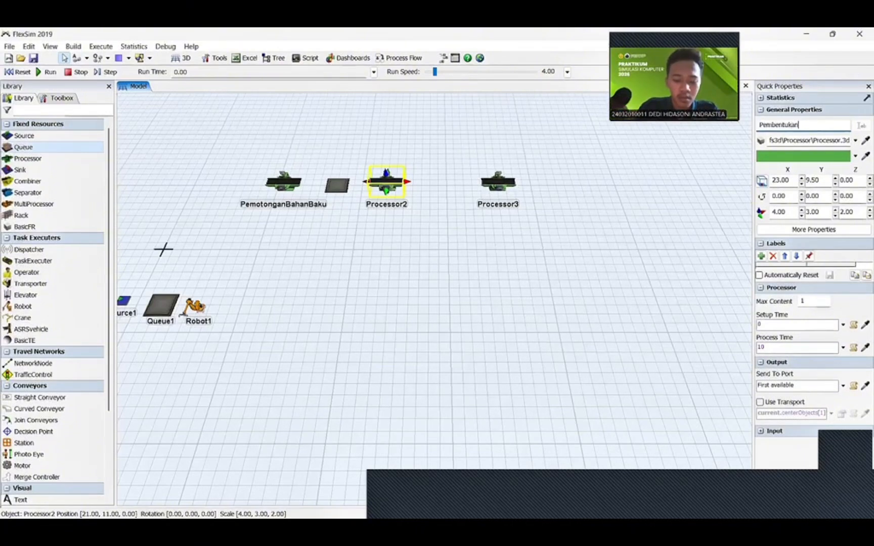
{"action": "type", "text": "Batang"}
{"action": "key", "text": "Return"}
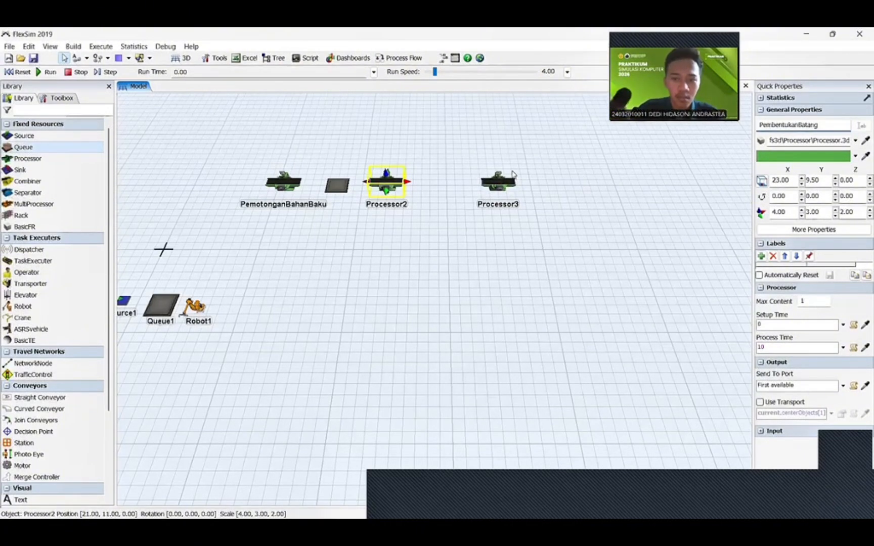
{"action": "left_click", "coordinate": [447, 191]}
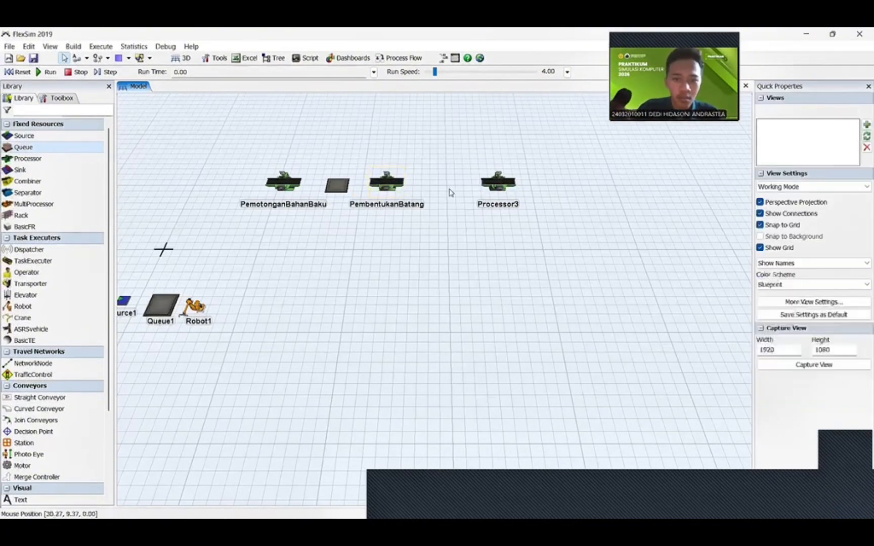
Step: Duplicate the queue beside PemotonganBahanBaku and place the copy between PembentukanBatang and the third processor, at about X 30, Y 10
{"action": "left_click", "coordinate": [343, 189]}
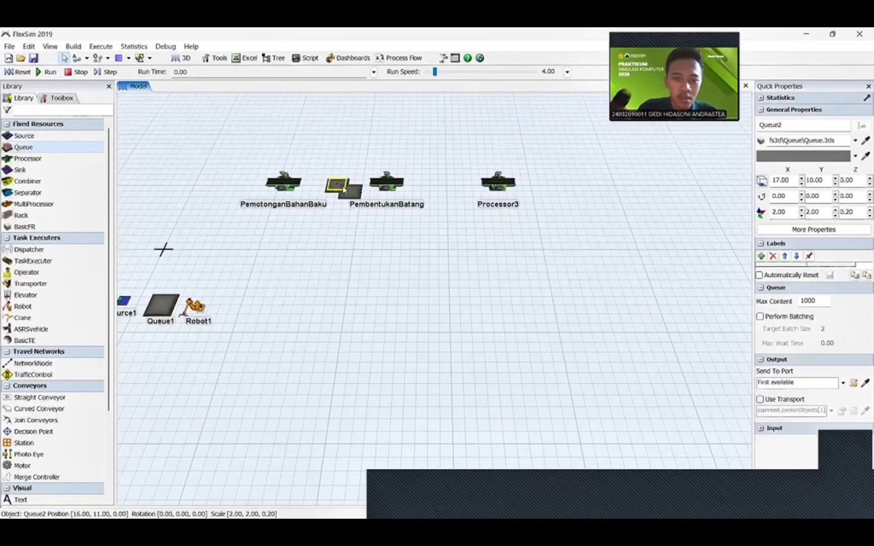
{"action": "left_click_drag", "start_coordinate": [343, 190], "coordinate": [447, 191]}
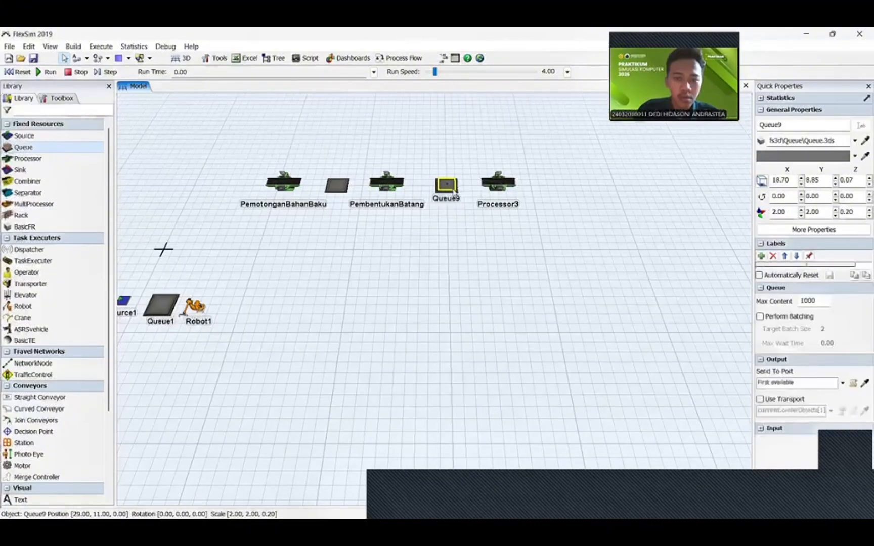
{"action": "left_click", "coordinate": [455, 238]}
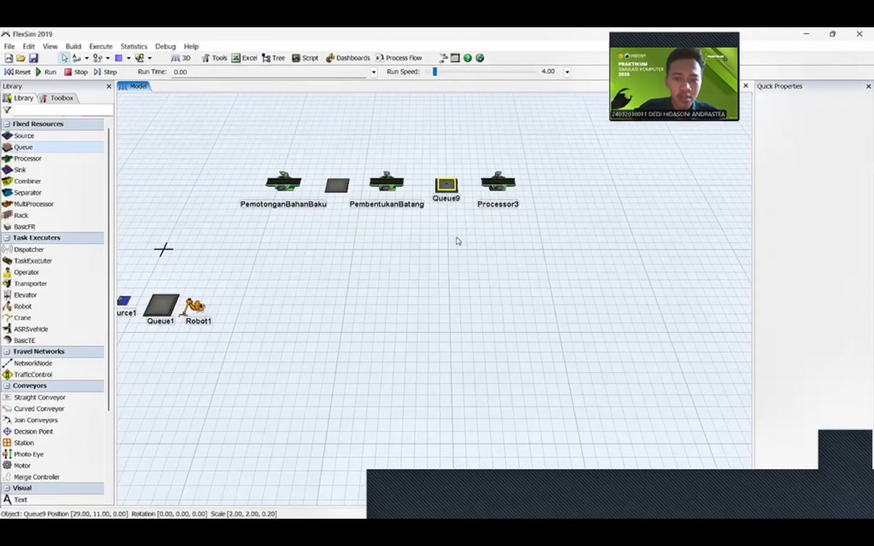
{"action": "left_click", "coordinate": [452, 188]}
Step: Rename the third processor in the row to PembentukanProfil
{"action": "left_click", "coordinate": [498, 182]}
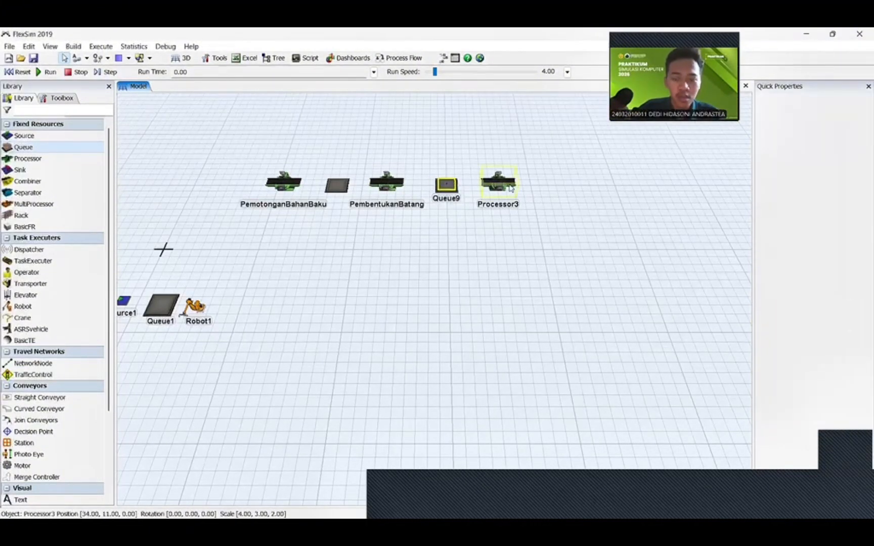
{"action": "double_click", "coordinate": [794, 125]}
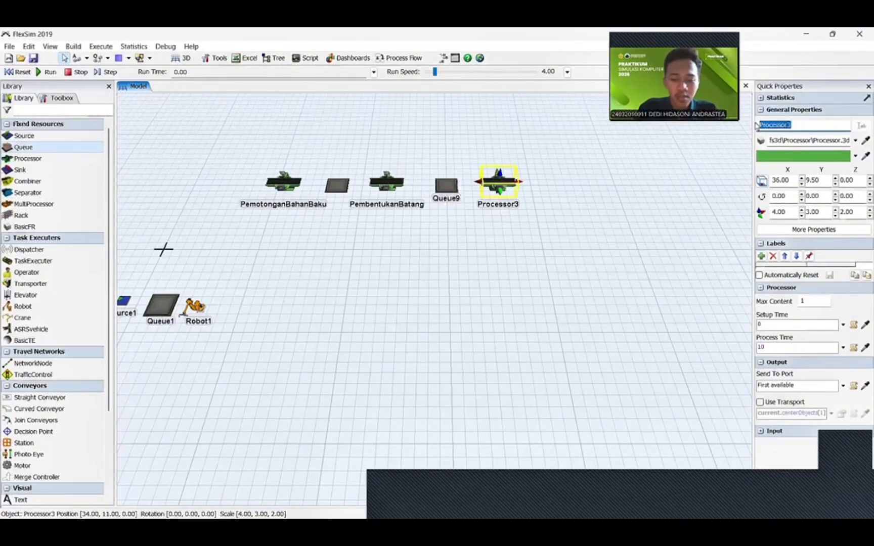
{"action": "type", "text": "Pembentuk"}
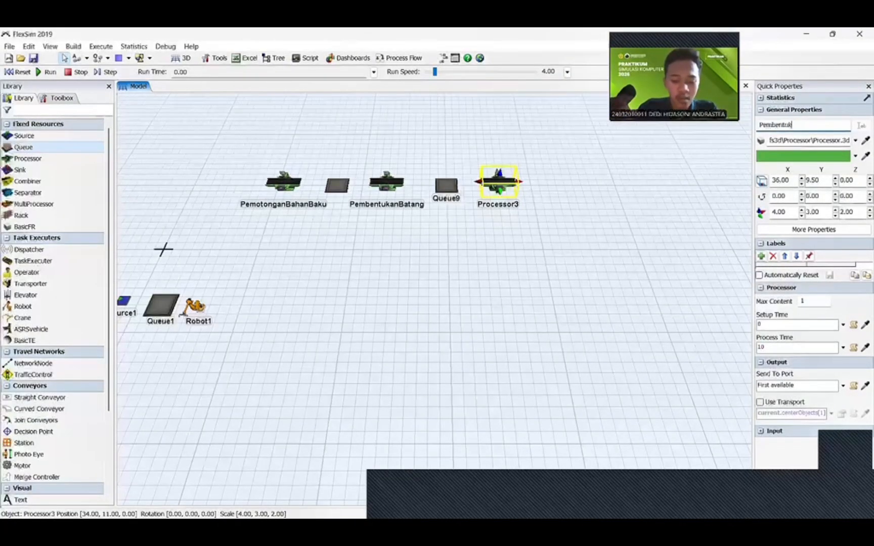
{"action": "type", "text": "anProfil"}
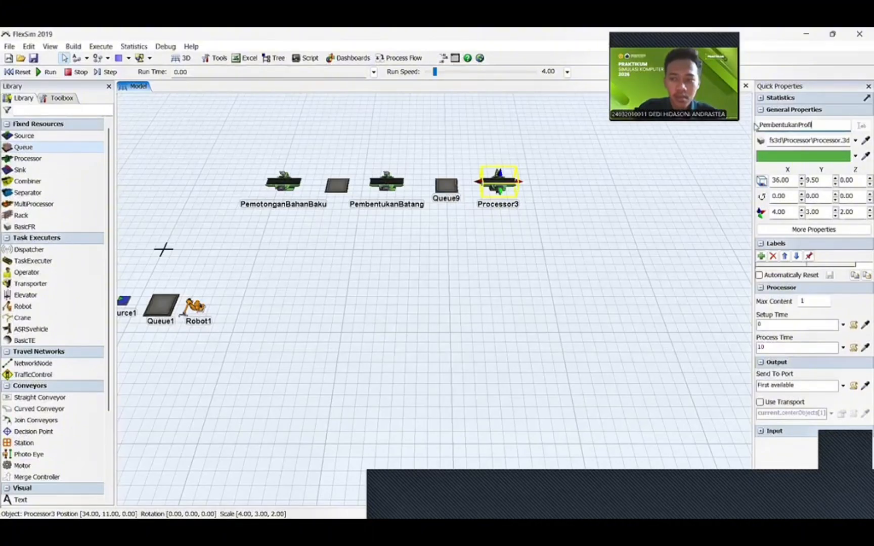
{"action": "key", "text": "Return"}
{"action": "left_click", "coordinate": [577, 183]}
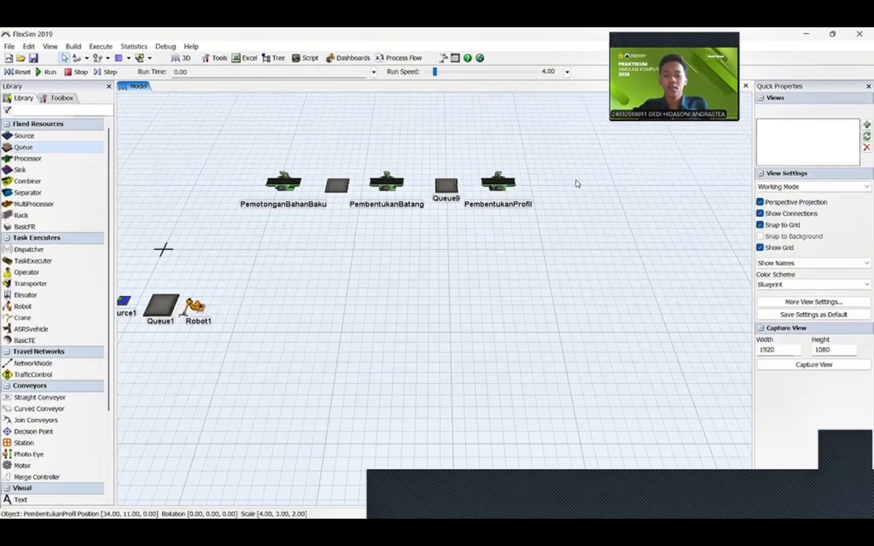
Step: Duplicate the queue between PembentukanBatang and PembentukanProfil and place the copy just past PembentukanProfil in the same row
{"action": "left_click", "coordinate": [439, 187]}
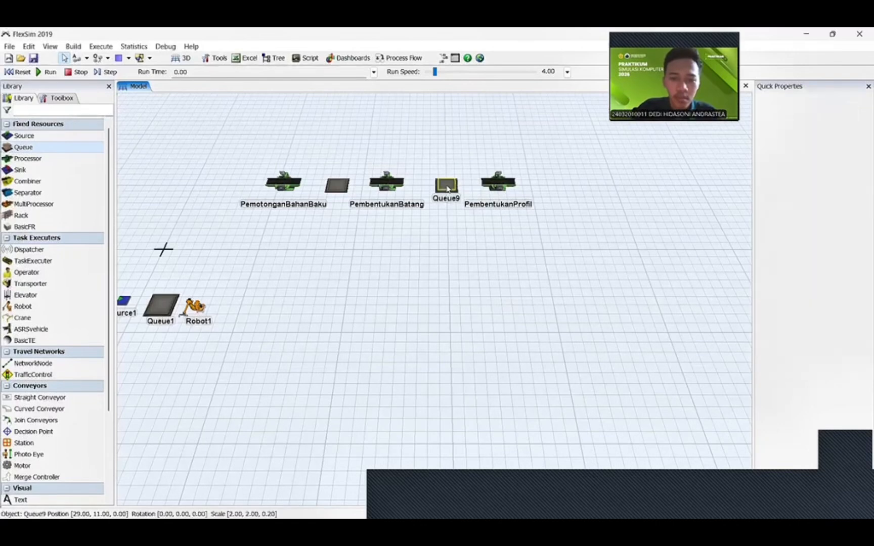
{"action": "key", "text": "ctrl+v"}
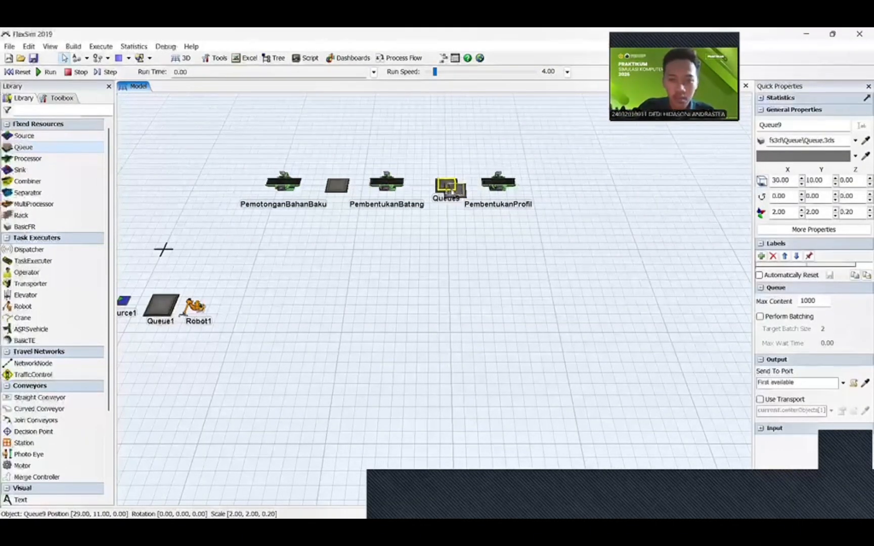
{"action": "left_click_drag", "start_coordinate": [459, 193], "coordinate": [553, 186]}
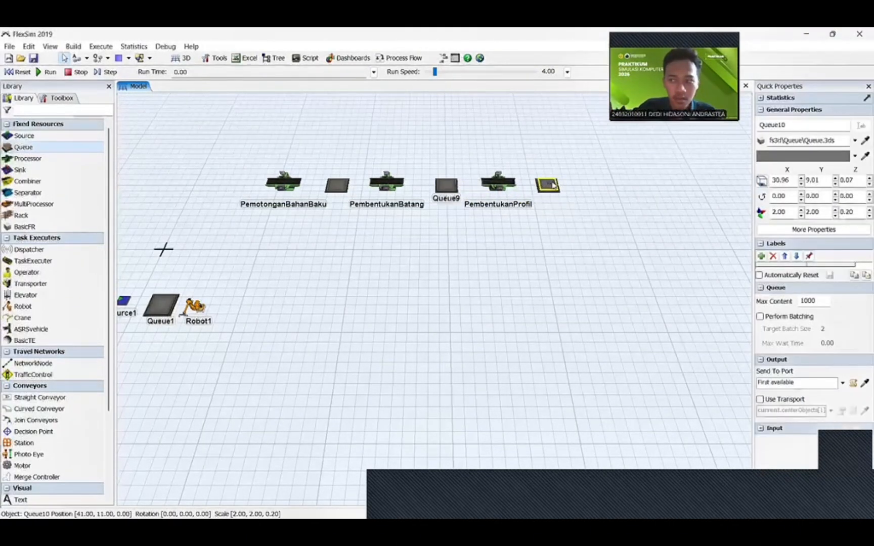
Step: Add a robot just past the last queue in the processor row, at about X 46, Y 10
{"action": "left_click", "coordinate": [599, 202]}
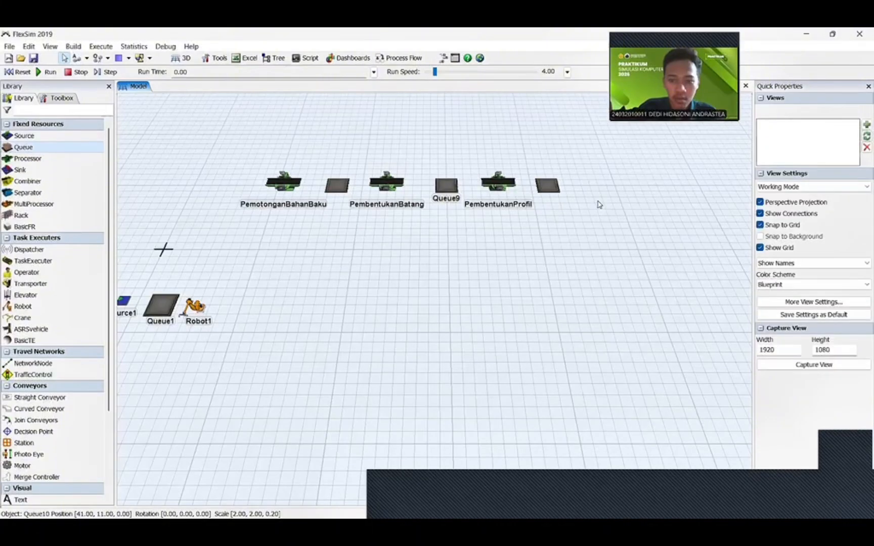
{"action": "left_click", "coordinate": [32, 305]}
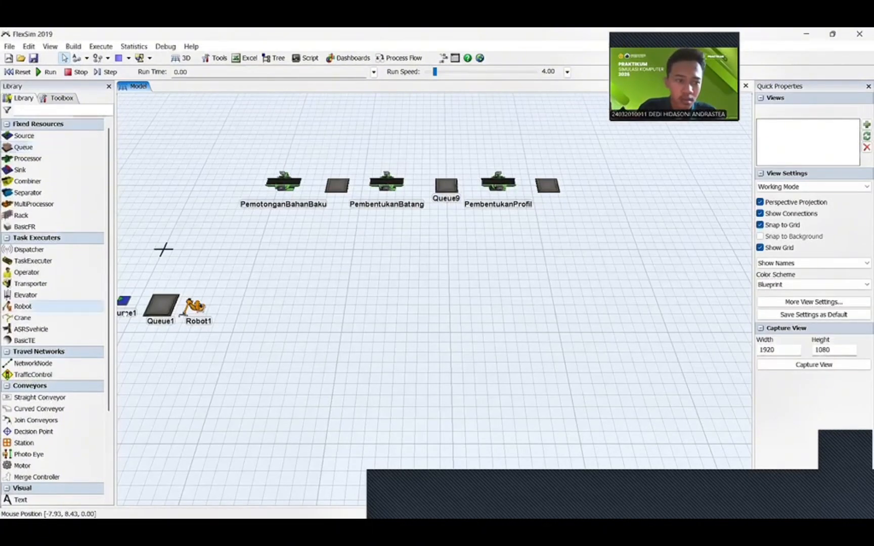
{"action": "left_click", "coordinate": [596, 186]}
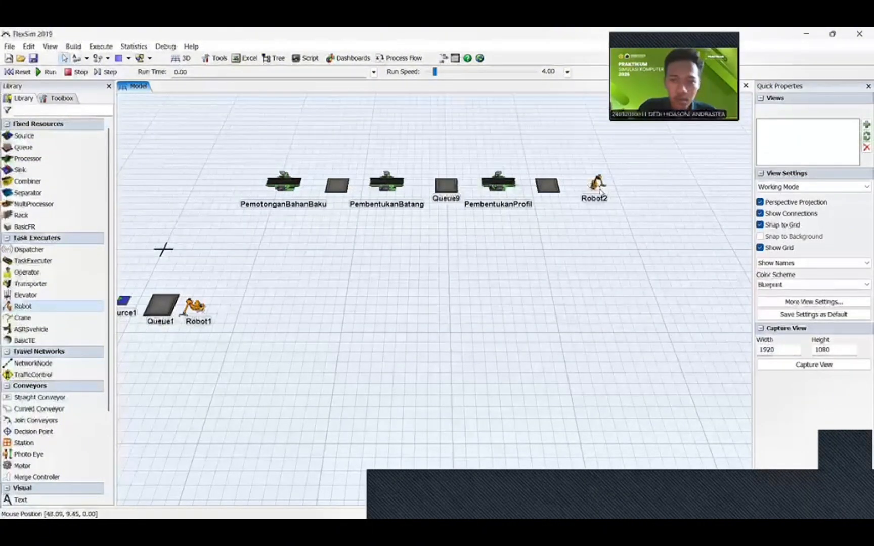
{"action": "left_click_drag", "start_coordinate": [600, 190], "coordinate": [589, 185]}
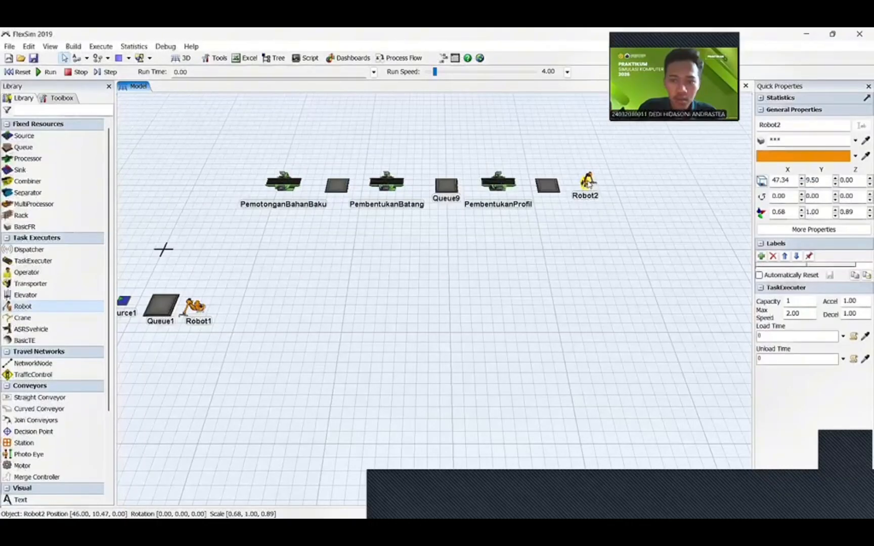
{"action": "left_click", "coordinate": [568, 240]}
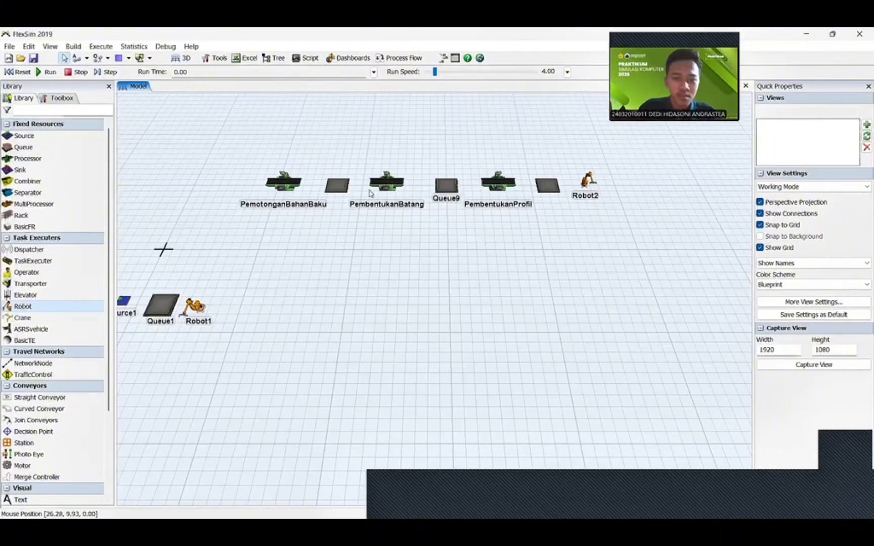
Step: Replace the queue between PemotonganBahanBaku and PembentukanBatang with a new queue aligned in the same row
{"action": "left_click", "coordinate": [338, 189]}
{"action": "key", "text": "Delete"}
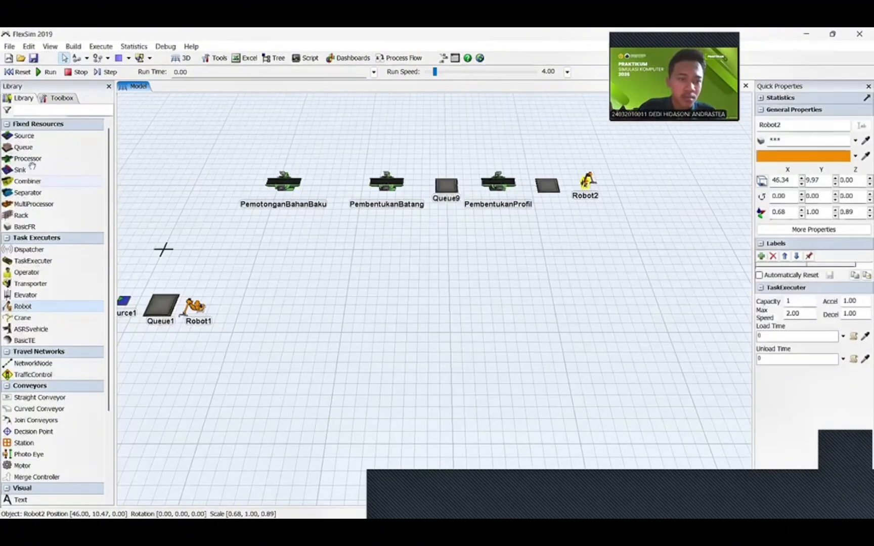
{"action": "left_click", "coordinate": [23, 147]}
{"action": "left_click", "coordinate": [335, 188]}
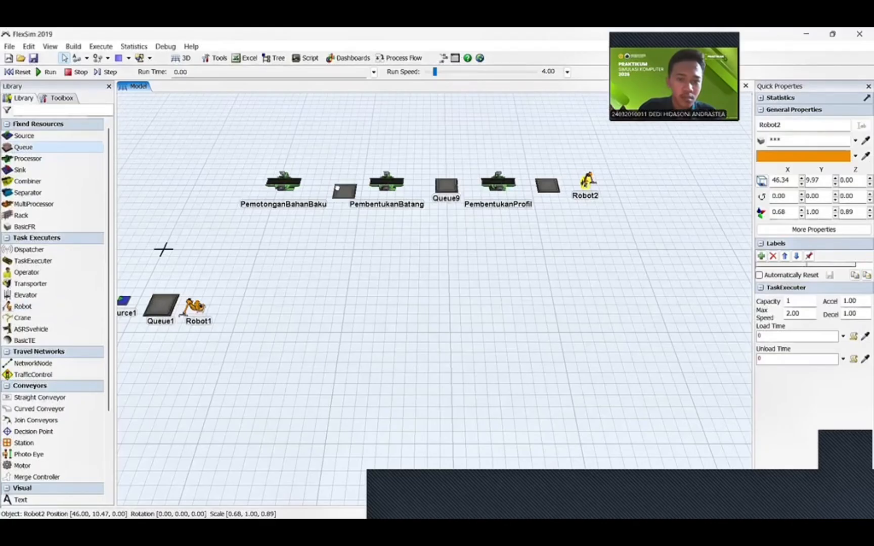
{"action": "left_click_drag", "start_coordinate": [346, 193], "coordinate": [338, 187]}
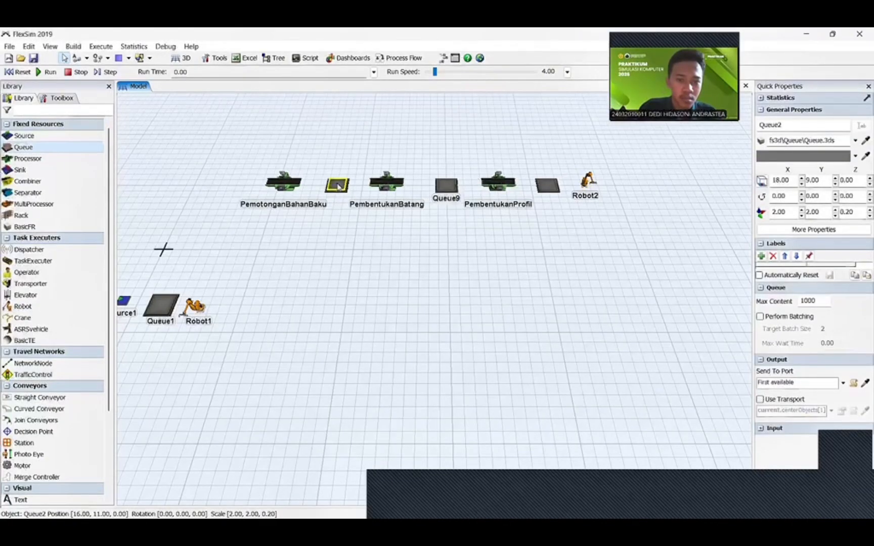
Step: Delete all three queues from the row with PemotonganBahanBaku, PembentukanBatang and PembentukanProfil
{"action": "left_click", "coordinate": [449, 190]}
{"action": "key", "text": "Delete"}
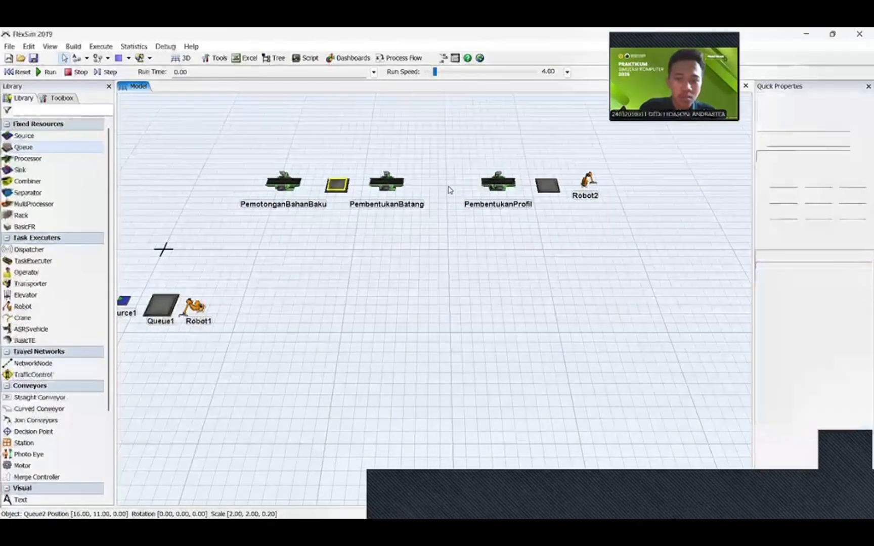
{"action": "left_click", "coordinate": [559, 191]}
{"action": "key", "text": "Delete"}
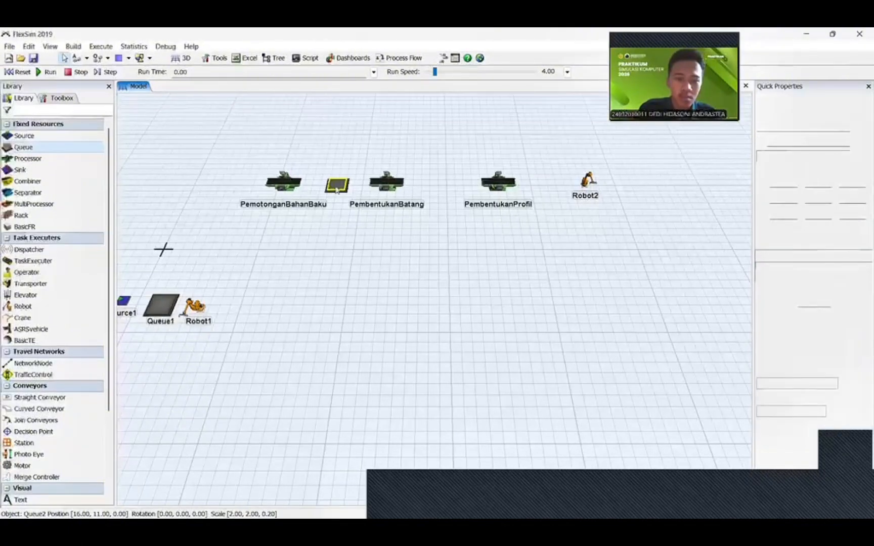
{"action": "left_click", "coordinate": [336, 185]}
{"action": "key", "text": "Delete"}
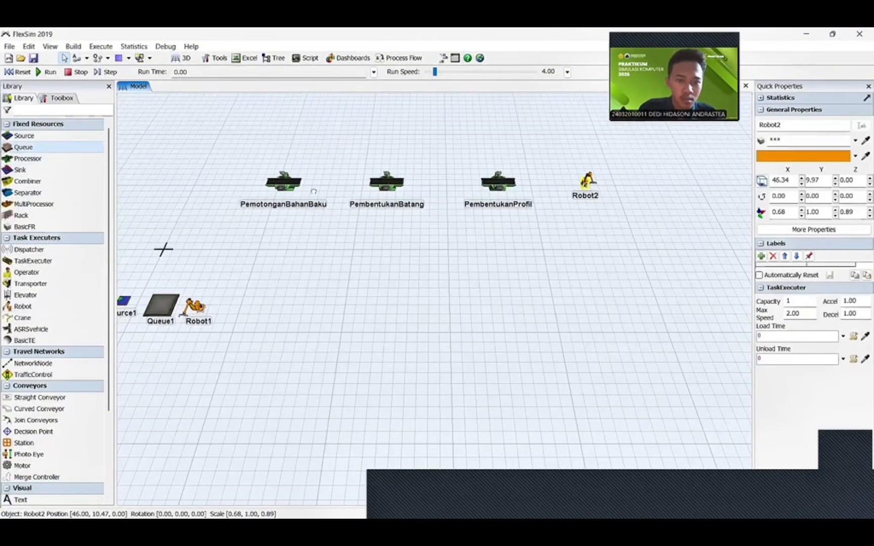
Step: Place a new queue between PemotonganBahanBaku and PembentukanBatang, at about X 17, Y 10
{"action": "left_click", "coordinate": [334, 189]}
{"action": "left_click_drag", "start_coordinate": [337, 193], "coordinate": [320, 161]}
{"action": "left_click", "coordinate": [335, 186]}
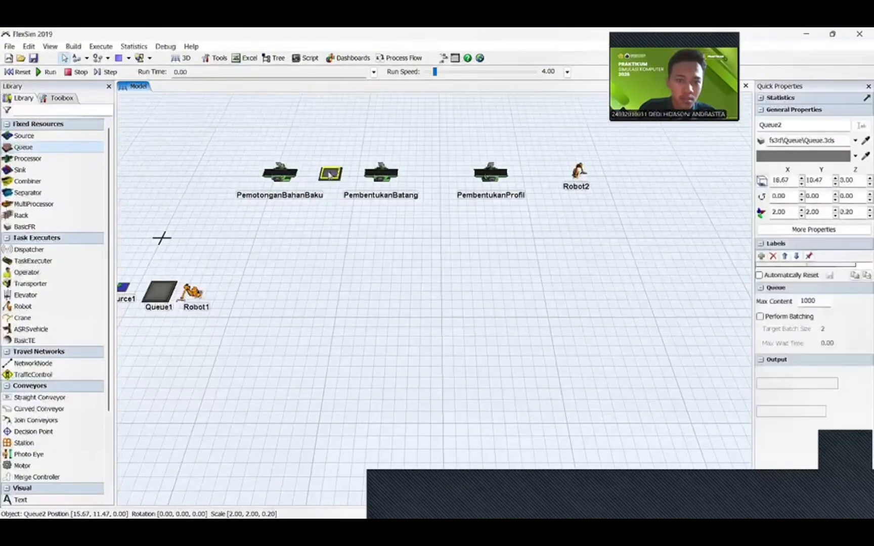
Step: Add a queue between PembentukanBatang and PembentukanProfil at about X 30, Y 10, and another between PembentukanProfil and Robot2
{"action": "left_click", "coordinate": [435, 181]}
{"action": "left_click_drag", "start_coordinate": [436, 182], "coordinate": [439, 182]}
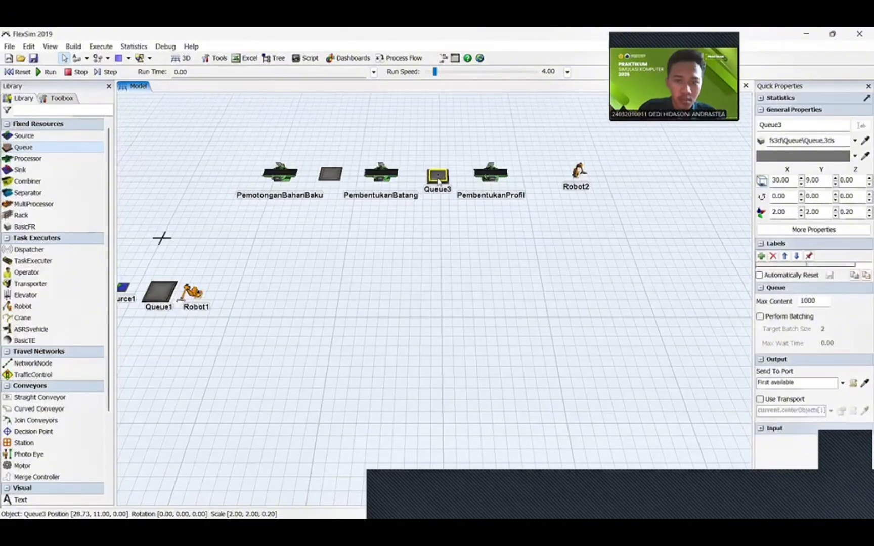
{"action": "left_click", "coordinate": [60, 145]}
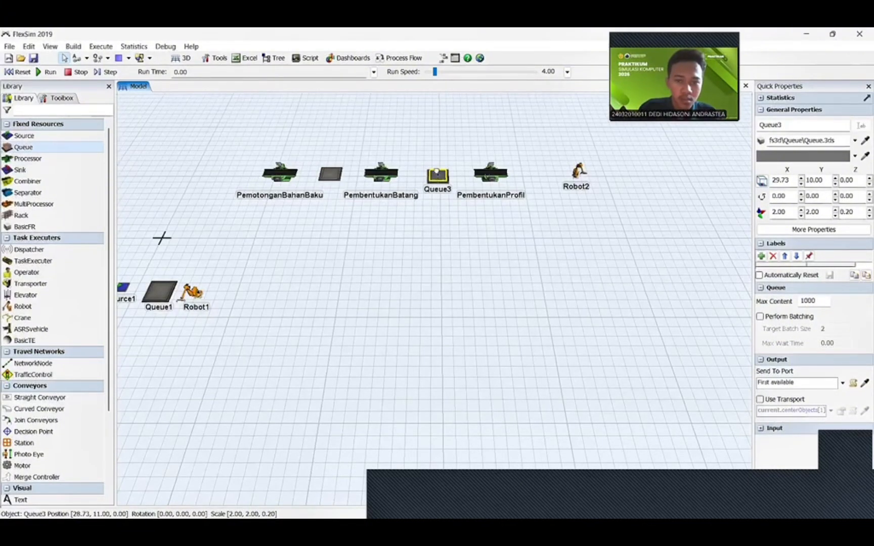
{"action": "left_click", "coordinate": [540, 177]}
{"action": "left_click_drag", "start_coordinate": [550, 189], "coordinate": [540, 182]}
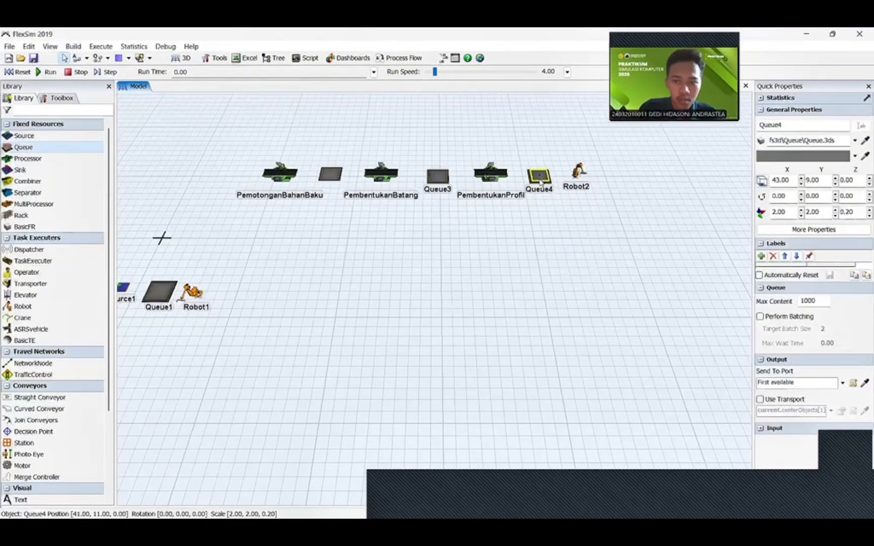
{"action": "left_click", "coordinate": [597, 232]}
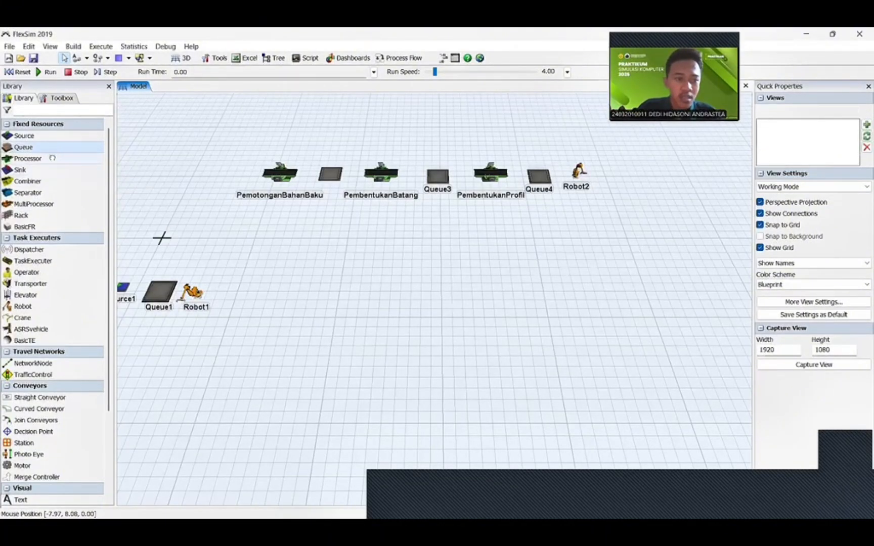
Step: Add a processor below Queue4 at about X 39, Y -4.5, with its Z rotation set to 90
{"action": "left_click_drag", "start_coordinate": [51, 157], "coordinate": [475, 240]}
{"action": "left_click_drag", "start_coordinate": [536, 251], "coordinate": [532, 261]}
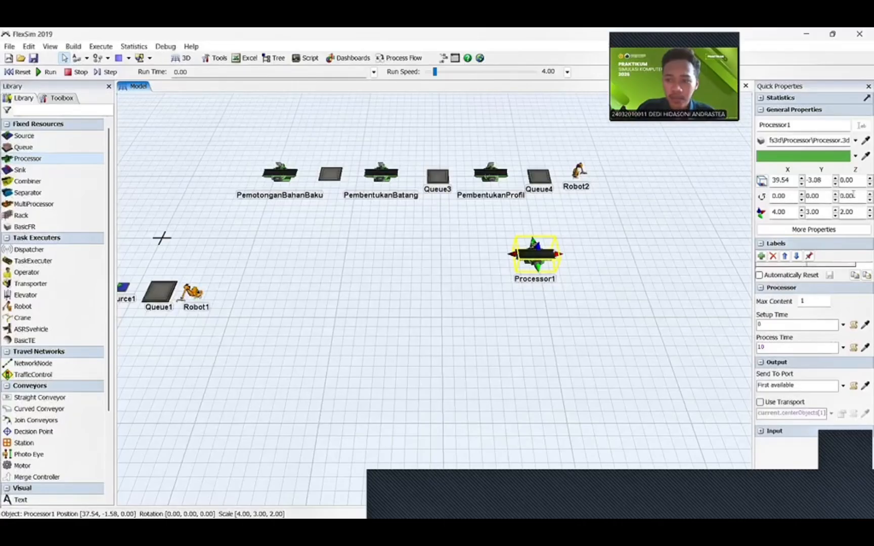
{"action": "key", "text": "BackSpace"}
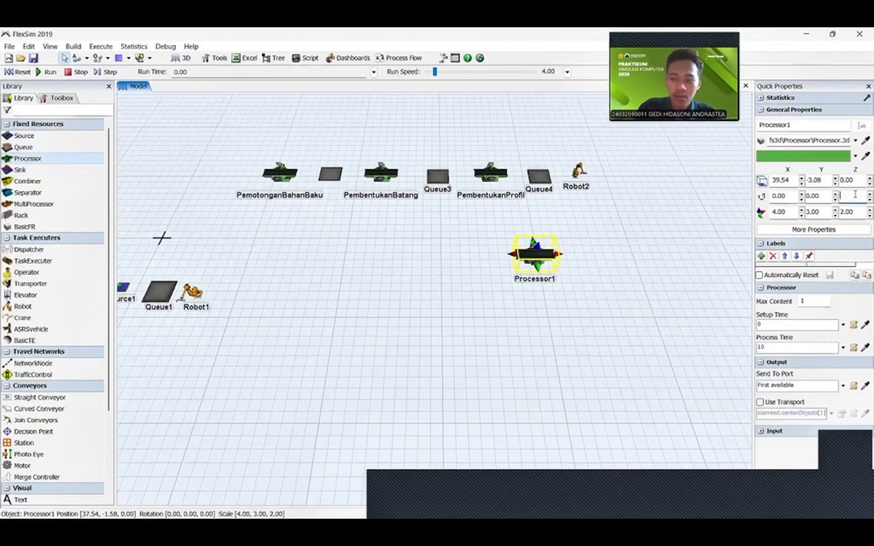
{"action": "type", "text": "90"}
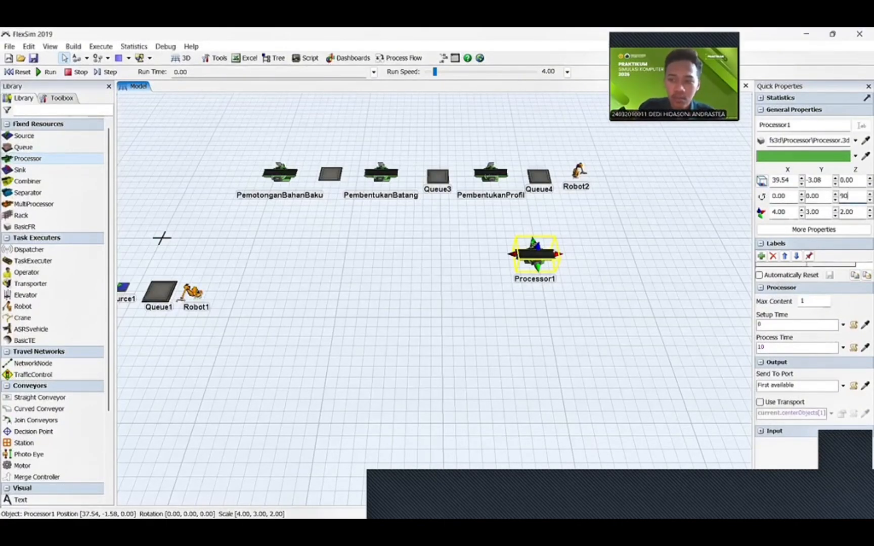
{"action": "key", "text": "Return"}
{"action": "left_click", "coordinate": [658, 262]}
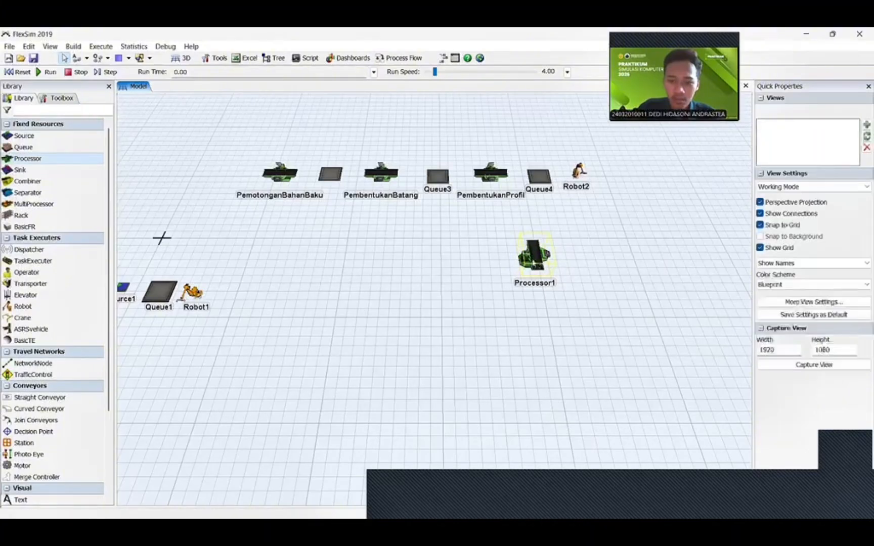
{"action": "left_click_drag", "start_coordinate": [534, 265], "coordinate": [537, 278]}
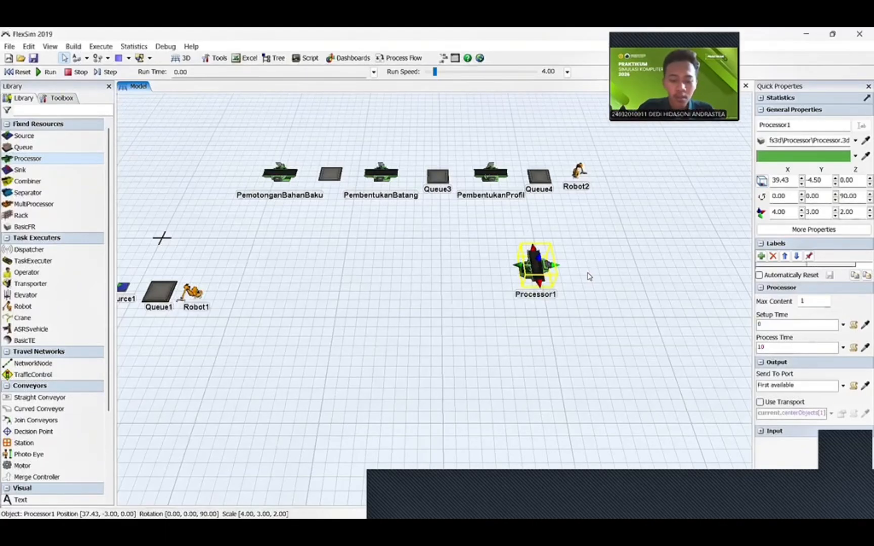
Step: Paste two copies of the rotated Processor1 and line them up in a row on its PemotonganBahanBaku side
{"action": "key", "text": "ctrl+v"}
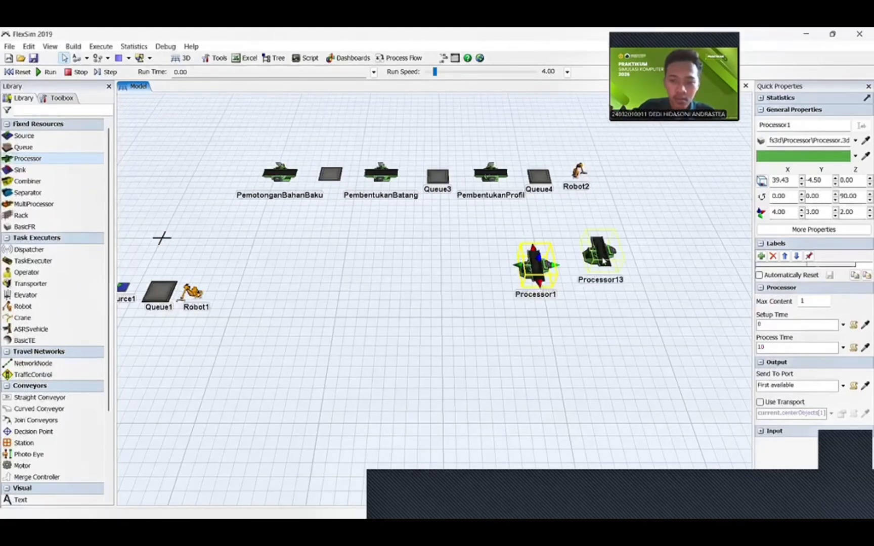
{"action": "key", "text": "ctrl+v"}
{"action": "left_click_drag", "start_coordinate": [527, 278], "coordinate": [487, 276]}
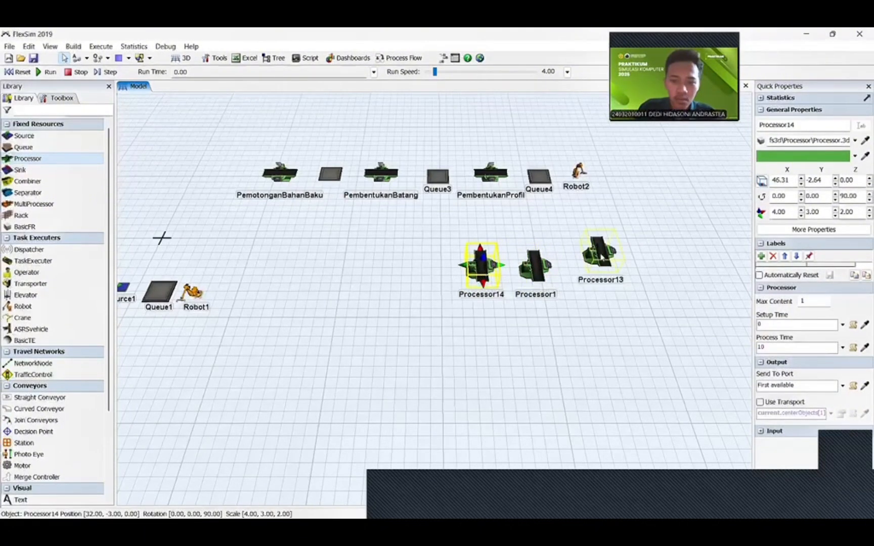
{"action": "left_click_drag", "start_coordinate": [598, 254], "coordinate": [428, 268]}
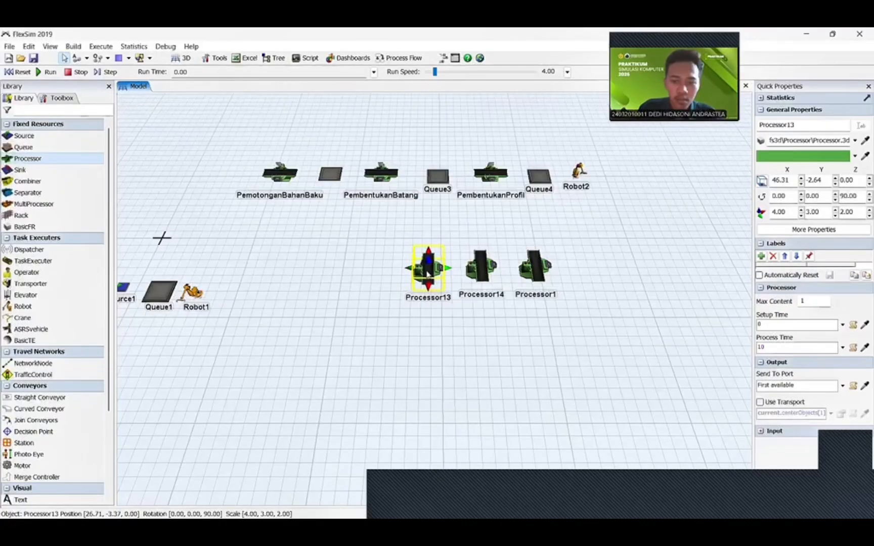
{"action": "left_click_drag", "start_coordinate": [428, 272], "coordinate": [428, 269]}
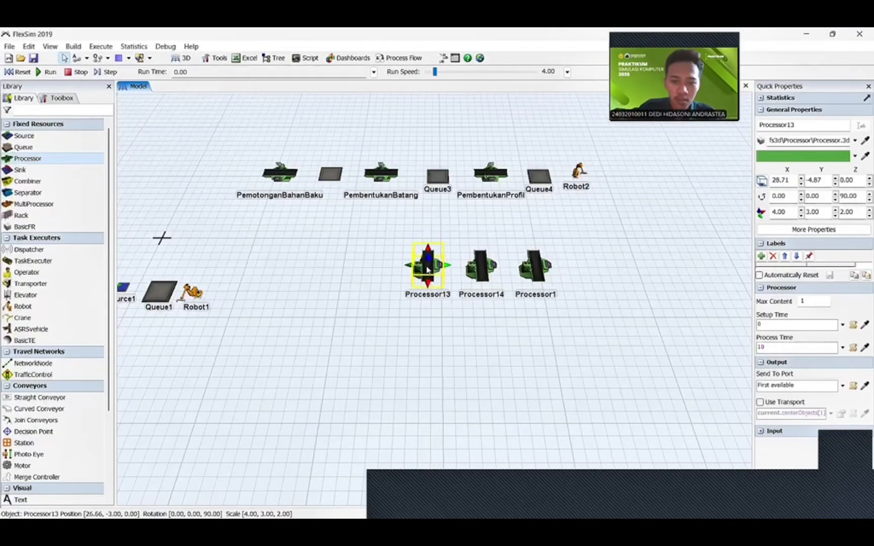
Step: Paste two more rotated processors and place them beside Processor13, extending the lower row to five
{"action": "key", "text": "ctrl+v"}
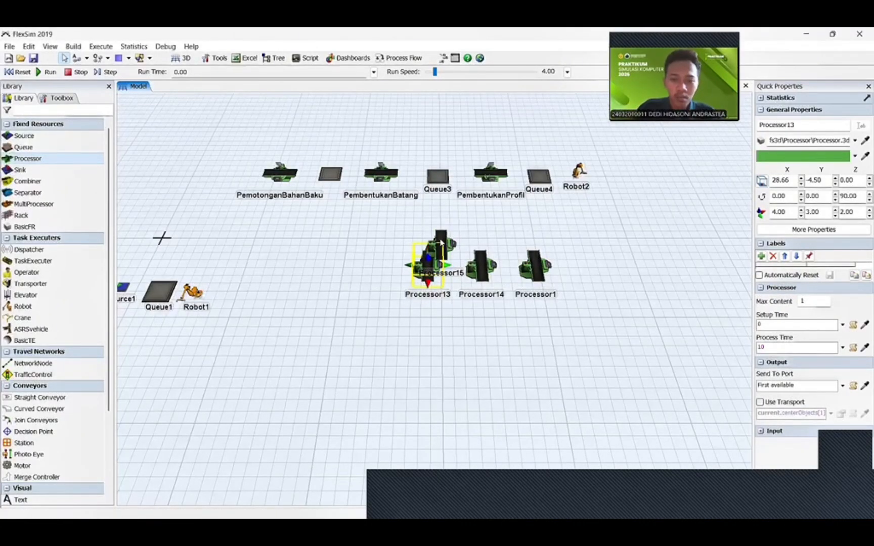
{"action": "left_click_drag", "start_coordinate": [439, 245], "coordinate": [385, 261]}
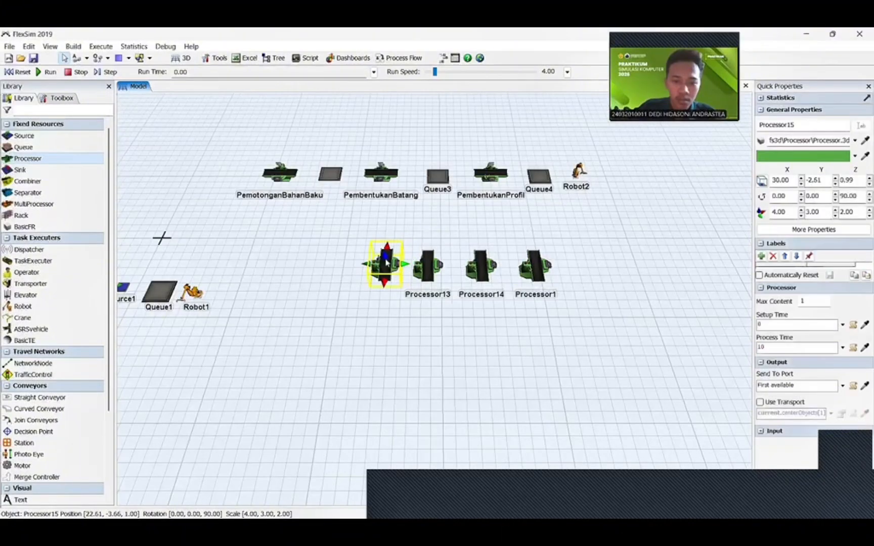
{"action": "key", "text": "ctrl+v"}
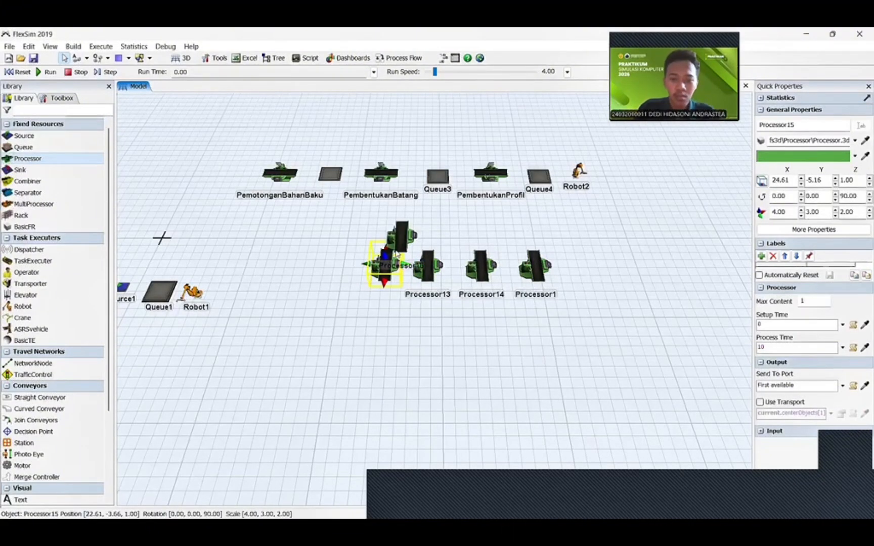
{"action": "left_click_drag", "start_coordinate": [401, 235], "coordinate": [337, 269]}
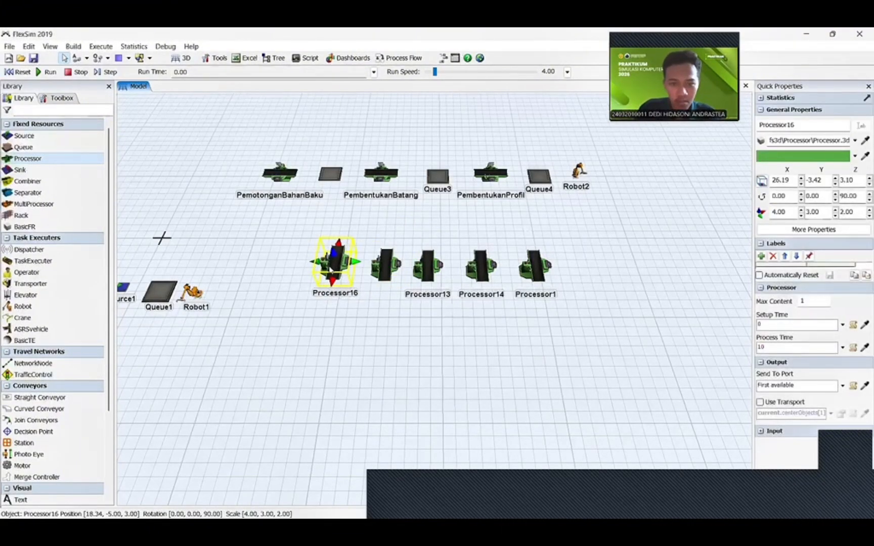
Step: Adjust the positions of Processor15 and Processor16 to space and align them with the lower processor row
{"action": "left_click", "coordinate": [380, 264]}
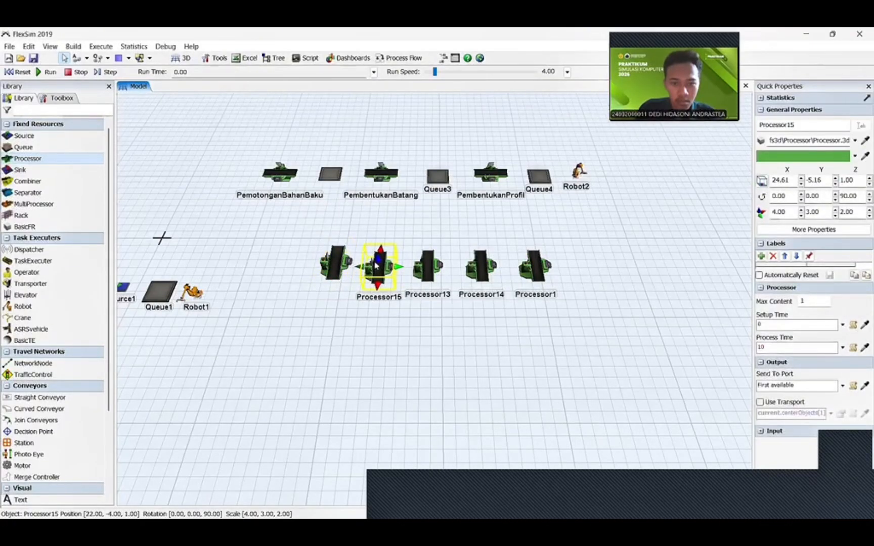
{"action": "left_click_drag", "start_coordinate": [377, 264], "coordinate": [376, 263]}
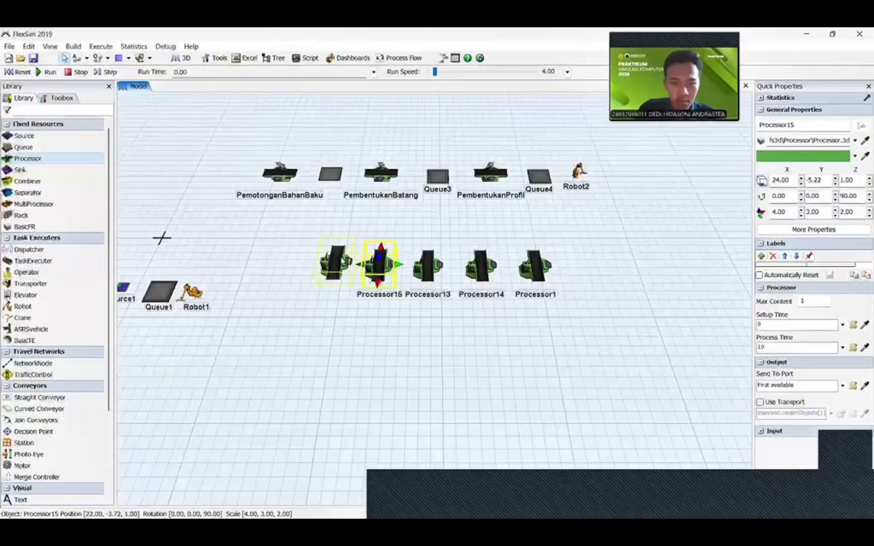
{"action": "left_click", "coordinate": [337, 260]}
{"action": "left_click_drag", "start_coordinate": [337, 260], "coordinate": [330, 264]}
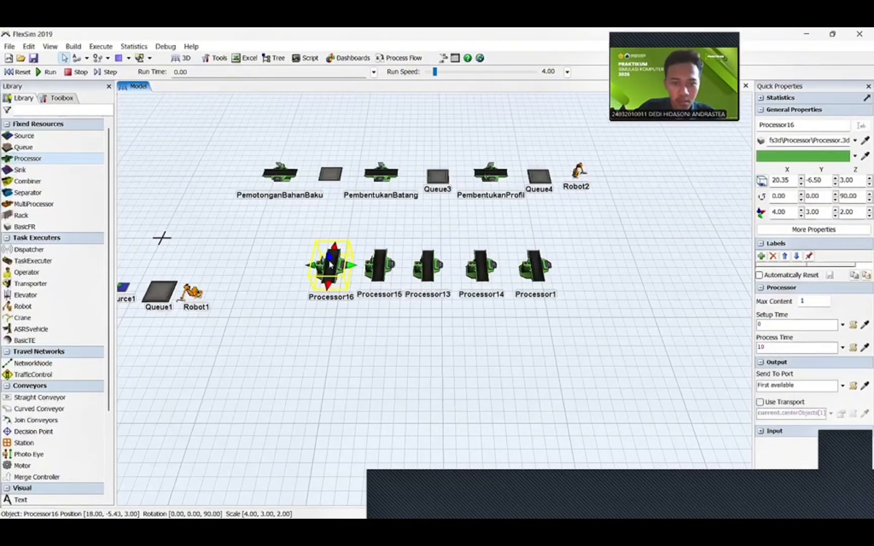
{"action": "left_click", "coordinate": [404, 347]}
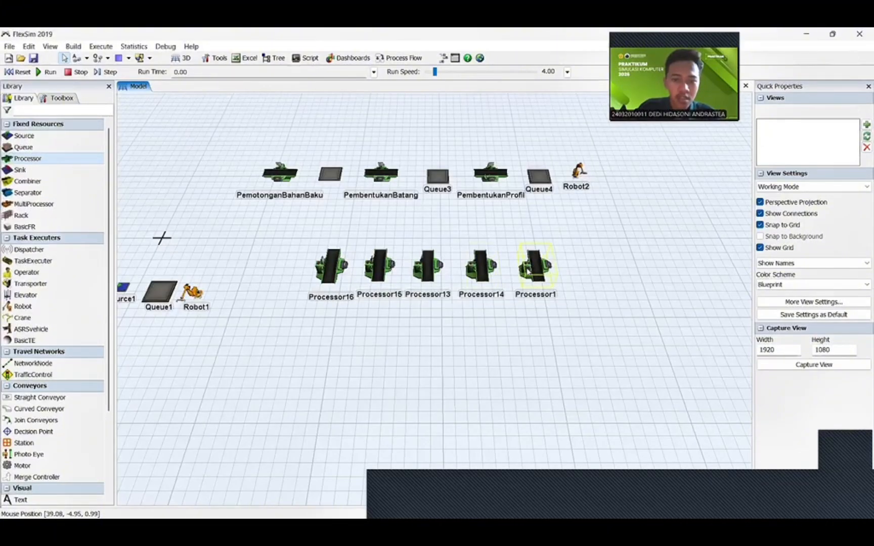
Step: Add a queue directly below Processor16
{"action": "left_click", "coordinate": [47, 145]}
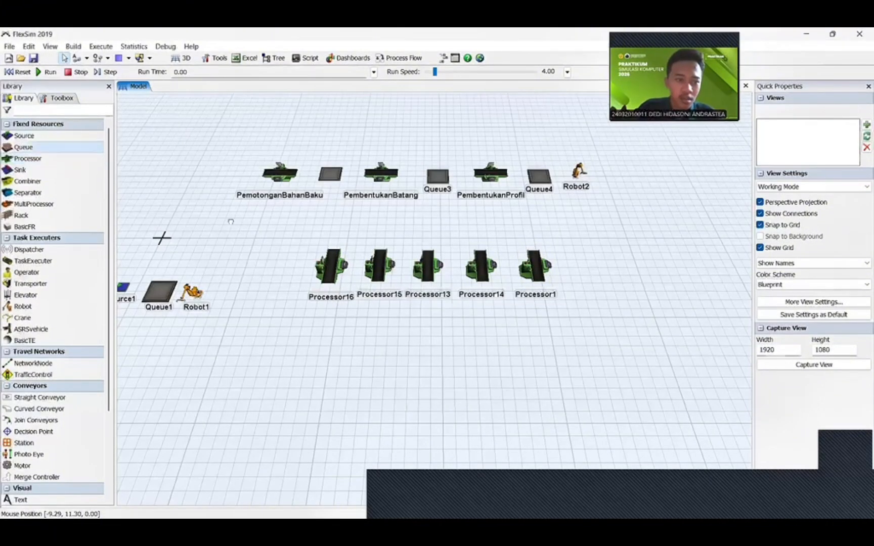
{"action": "left_click", "coordinate": [334, 319]}
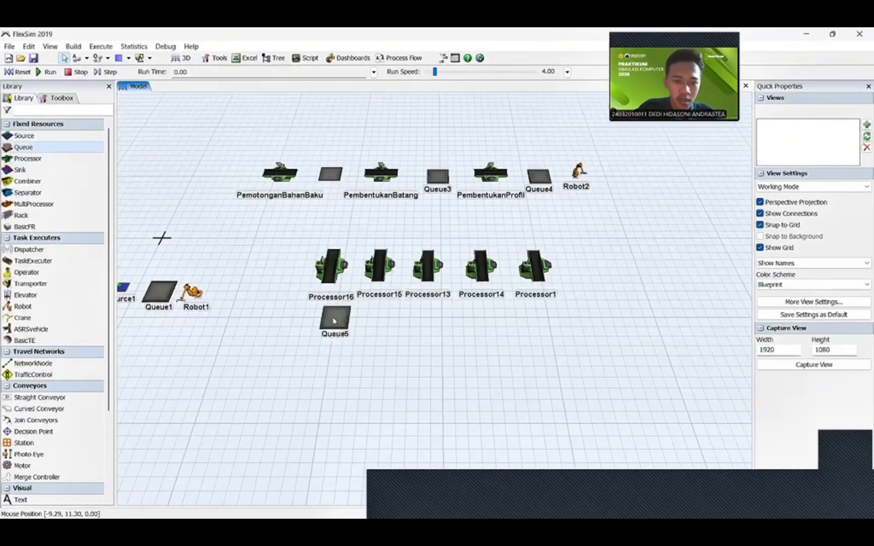
Step: Align Queue5 below Processor16 and add two more queues in line with it, below Processor15 and Processor13
{"action": "left_click_drag", "start_coordinate": [318, 314], "coordinate": [309, 307]}
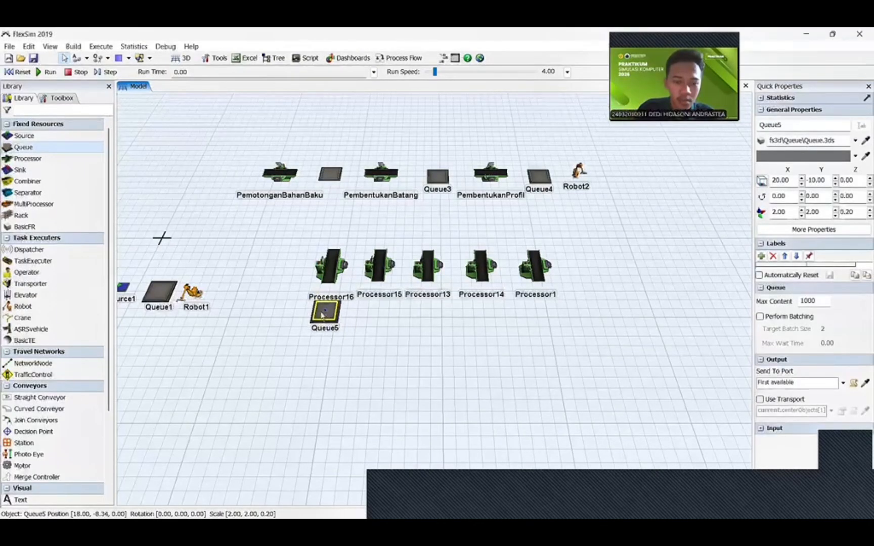
{"action": "left_click", "coordinate": [52, 151]}
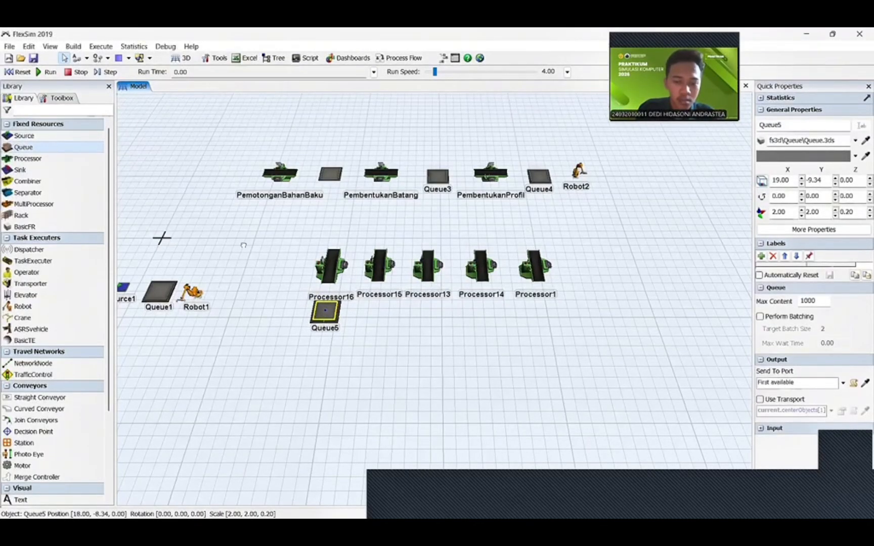
{"action": "left_click", "coordinate": [376, 318]}
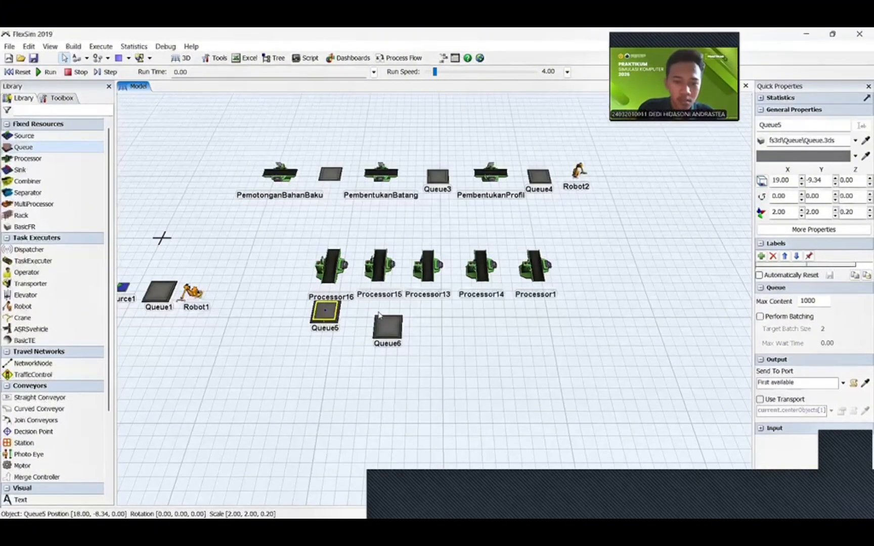
{"action": "left_click_drag", "start_coordinate": [379, 315], "coordinate": [385, 326]}
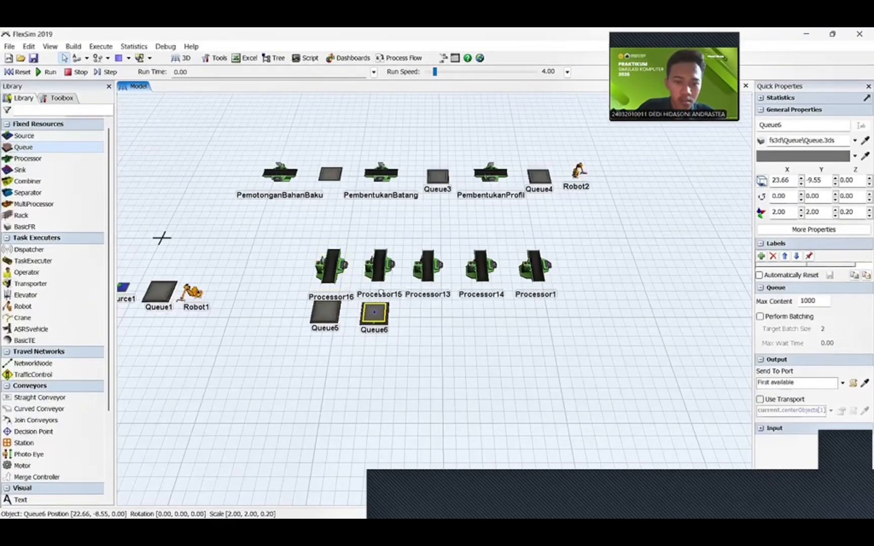
{"action": "left_click", "coordinate": [432, 318]}
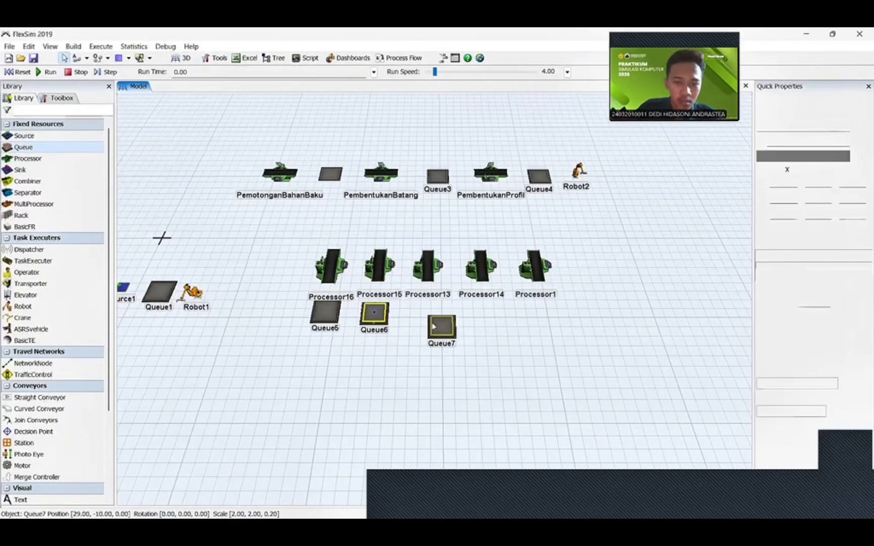
{"action": "left_click_drag", "start_coordinate": [434, 326], "coordinate": [427, 321]}
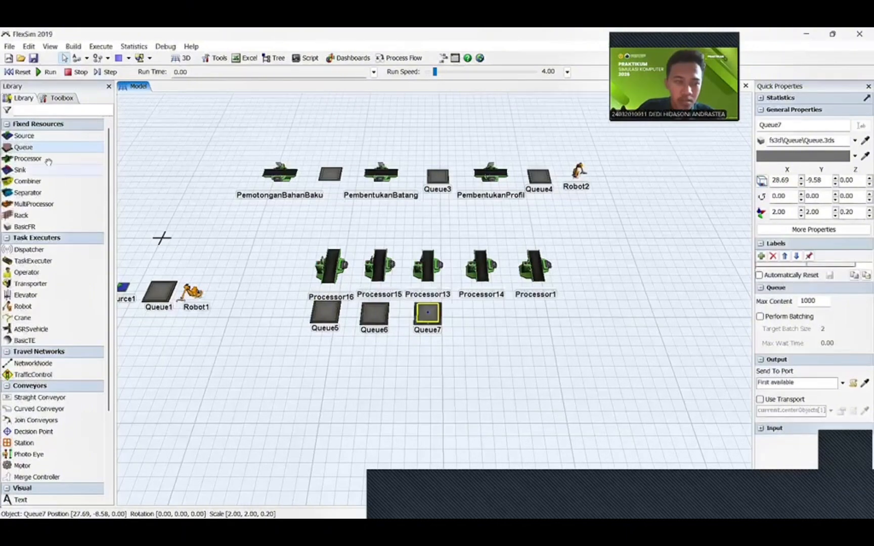
Step: Add one queue below Processor14 and another below Processor1, completing the row of five queues
{"action": "left_click", "coordinate": [464, 309]}
{"action": "mouse_move", "coordinate": [477, 314]}
{"action": "left_mouse_down"}
{"action": "mouse_move", "coordinate": [499, 315]}
{"action": "mouse_move", "coordinate": [488, 318]}
{"action": "left_mouse_up"}
{"action": "left_click_drag", "start_coordinate": [53, 145], "coordinate": [535, 315]}
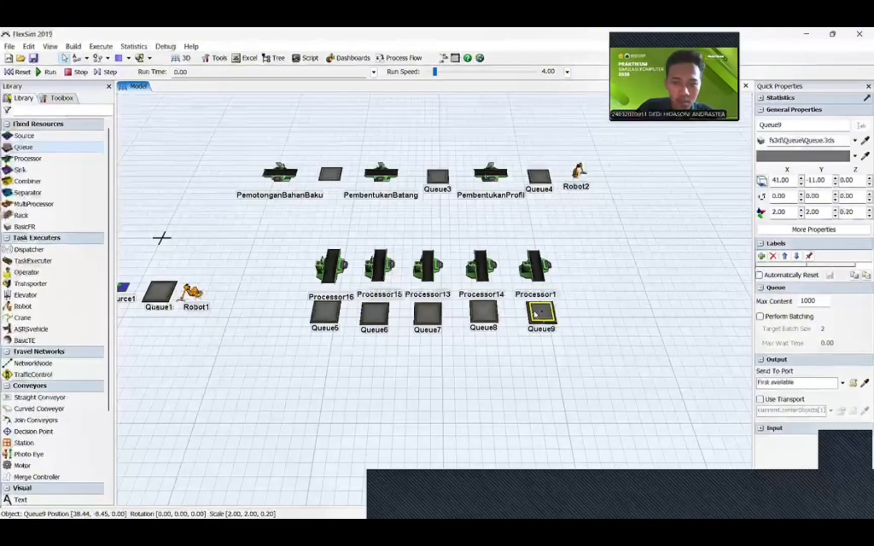
{"action": "left_click", "coordinate": [631, 290]}
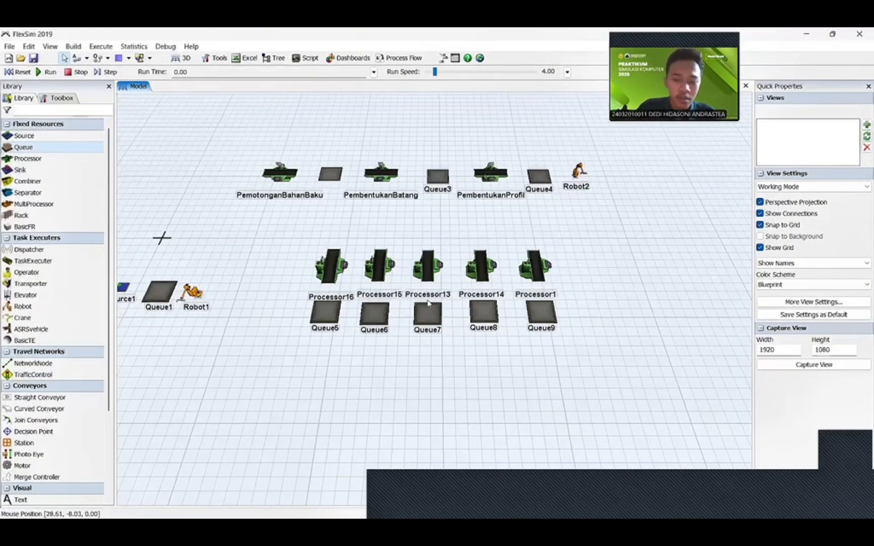
Step: Add a processor directly below Queue5 and set its Z rotation to 90
{"action": "left_click", "coordinate": [28, 158]}
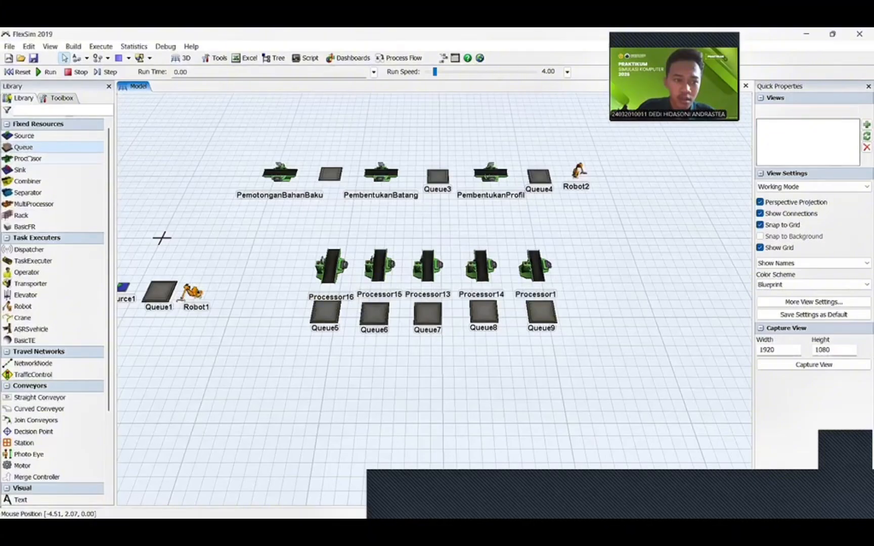
{"action": "left_click", "coordinate": [330, 362]}
{"action": "left_click_drag", "start_coordinate": [318, 360], "coordinate": [317, 360]}
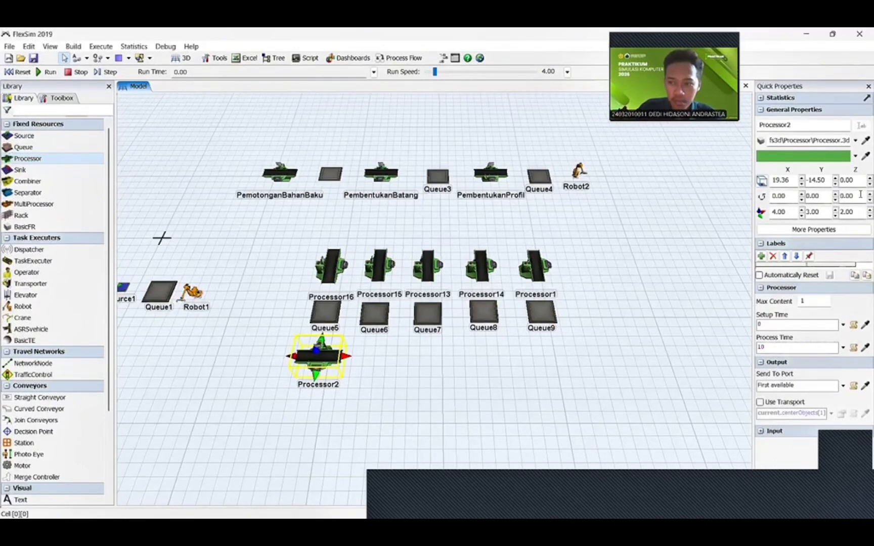
{"action": "double_click", "coordinate": [840, 196]}
{"action": "type", "text": "90"}
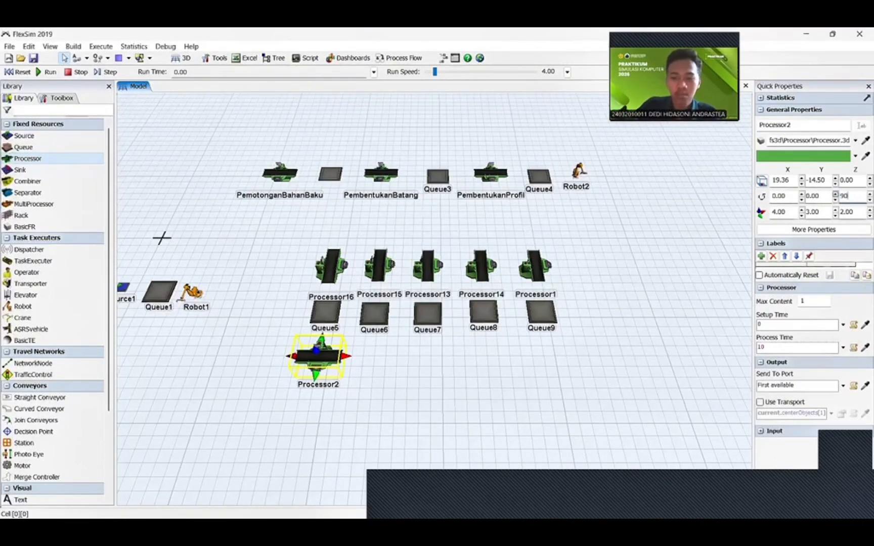
{"action": "key", "text": "Return"}
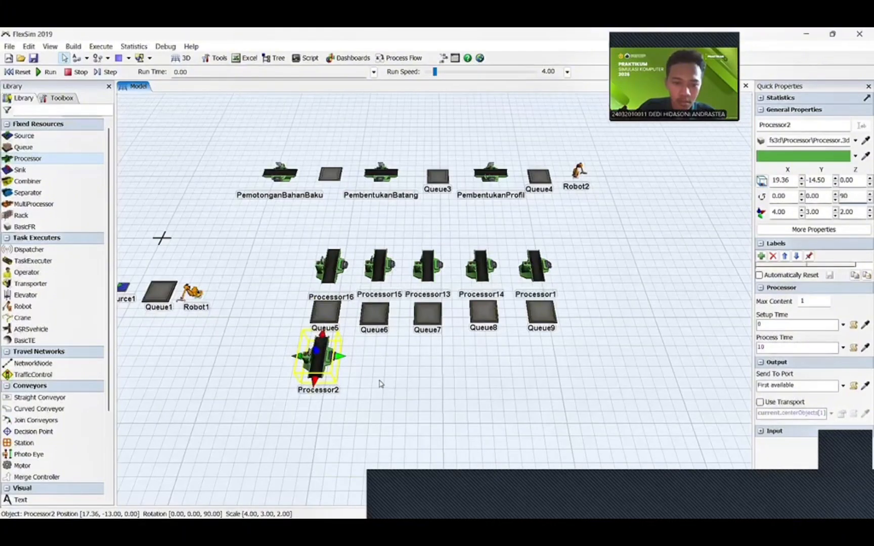
Step: Copy the rotated Processor2 and paste two copies beside it, below Queue6 and Queue7
{"action": "left_click", "coordinate": [361, 357]}
{"action": "left_click", "coordinate": [319, 365]}
{"action": "key", "text": "ctrl+c"}
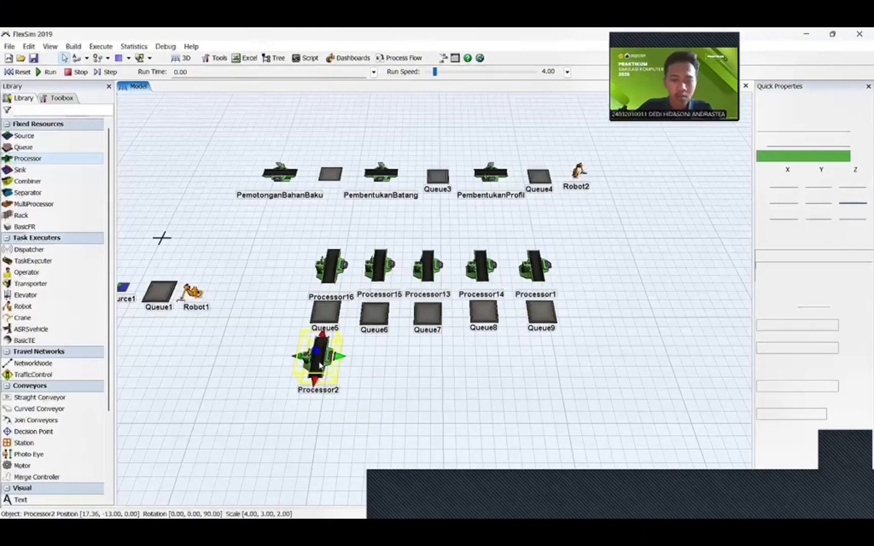
{"action": "key", "text": "ctrl+v"}
{"action": "left_click_drag", "start_coordinate": [344, 338], "coordinate": [432, 357]}
{"action": "key", "text": "ctrl+v"}
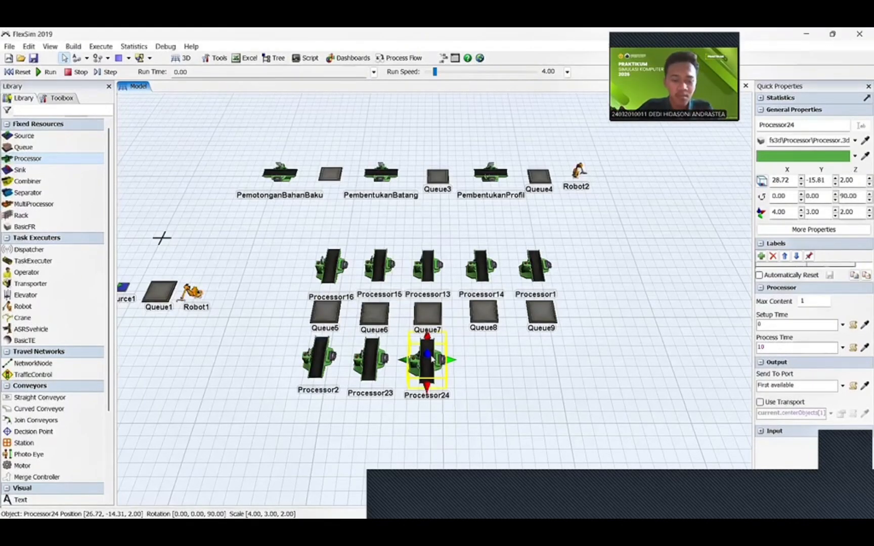
Step: Paste two more rotated processors below Queue8 and Queue9, extending the row to five
{"action": "key", "text": "ctrl+v"}
{"action": "left_click_drag", "start_coordinate": [460, 339], "coordinate": [551, 357]}
{"action": "key", "text": "ctrl+v"}
{"action": "left_click", "coordinate": [600, 289]}
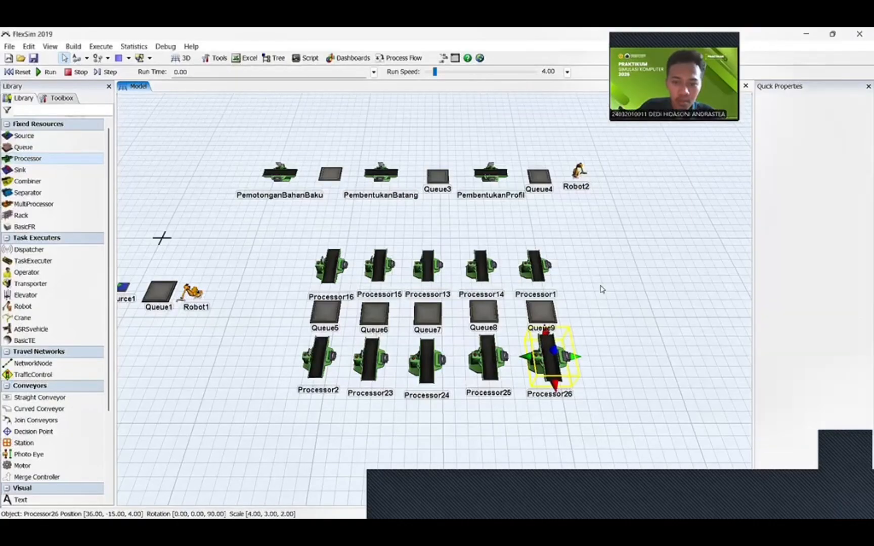
Step: Shift Processor26 and Processor25 slightly away from the queues above them, spacing them along the lowest row
{"action": "scroll", "coordinate": [636, 273], "scroll_direction": "down", "scroll_amount": 2}
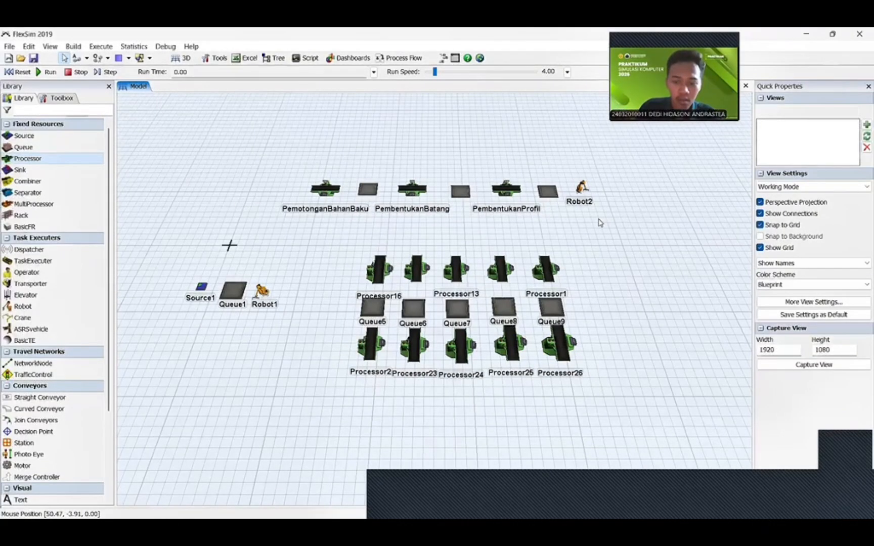
{"action": "scroll", "coordinate": [599, 222], "scroll_direction": "down", "scroll_amount": 4}
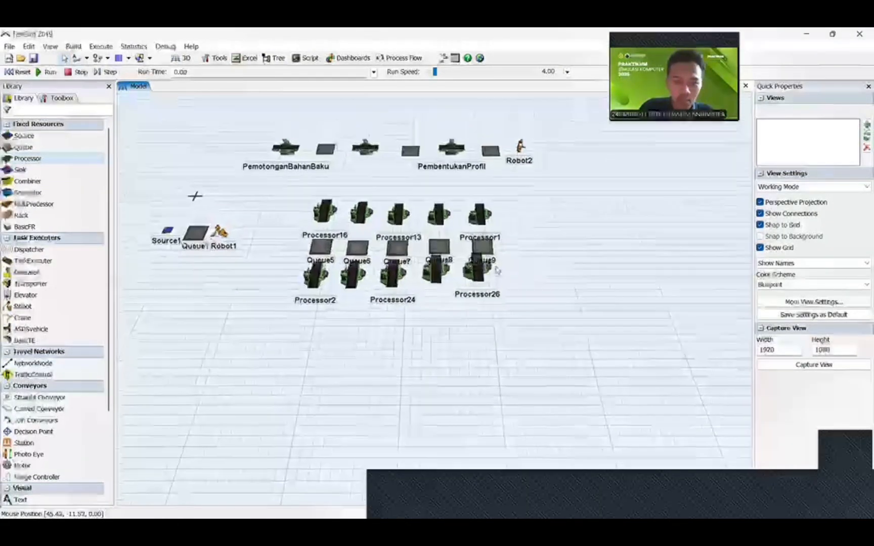
{"action": "left_click_drag", "start_coordinate": [484, 273], "coordinate": [490, 282]}
{"action": "left_click", "coordinate": [424, 270]}
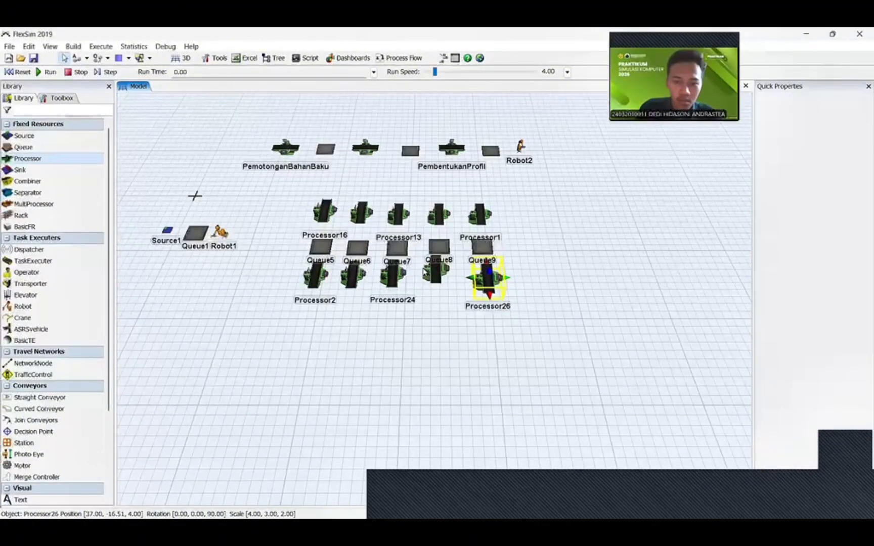
{"action": "left_click_drag", "start_coordinate": [430, 275], "coordinate": [437, 280]}
{"action": "left_click", "coordinate": [548, 255]}
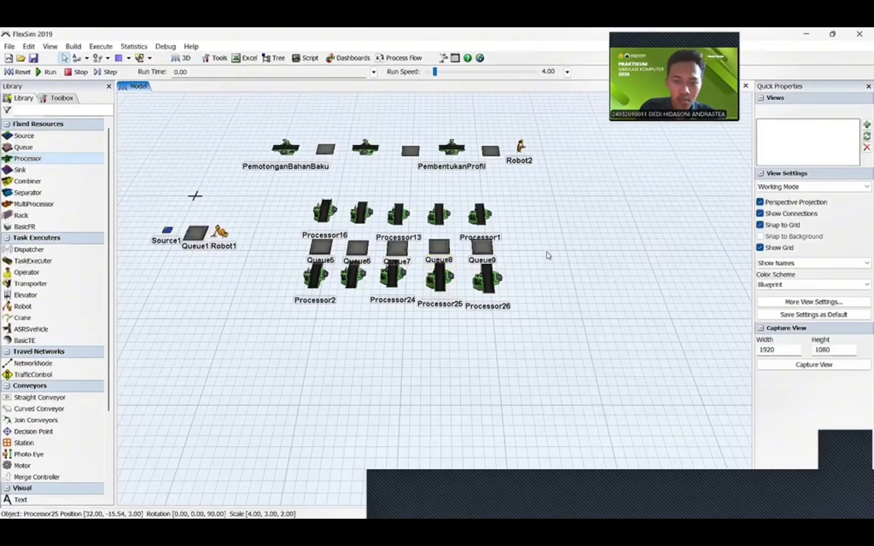
Step: Fine-tune the positions of Processor26 and Processor25 to line them up with Processor24
{"action": "left_click", "coordinate": [481, 279]}
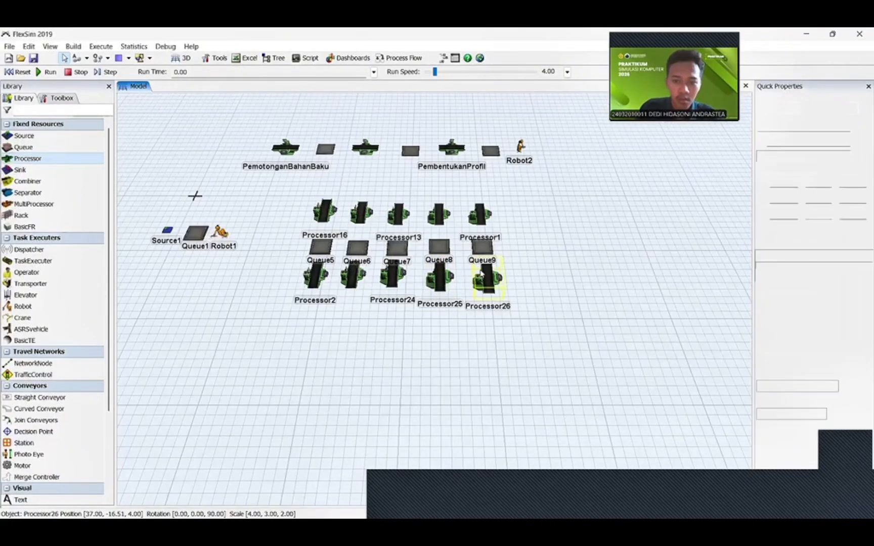
{"action": "left_click_drag", "start_coordinate": [481, 277], "coordinate": [482, 275]}
{"action": "left_click", "coordinate": [540, 267]}
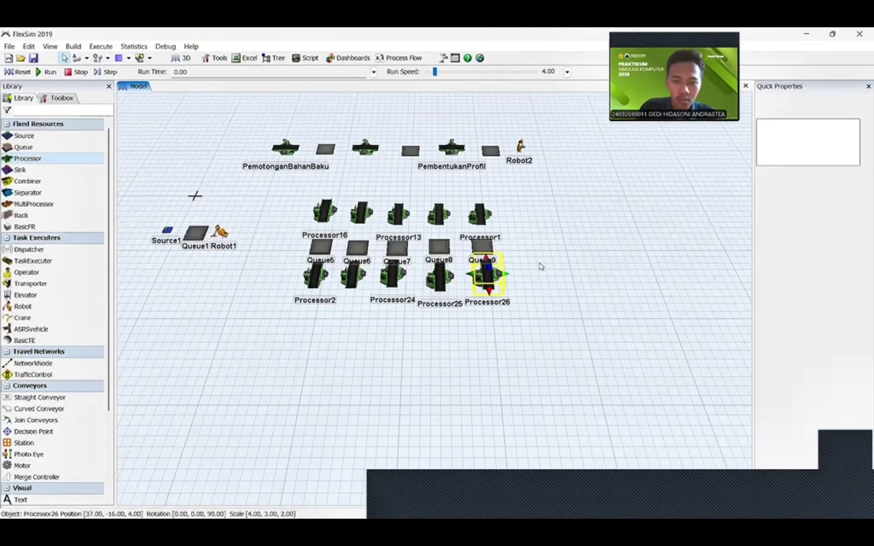
{"action": "left_click", "coordinate": [436, 279]}
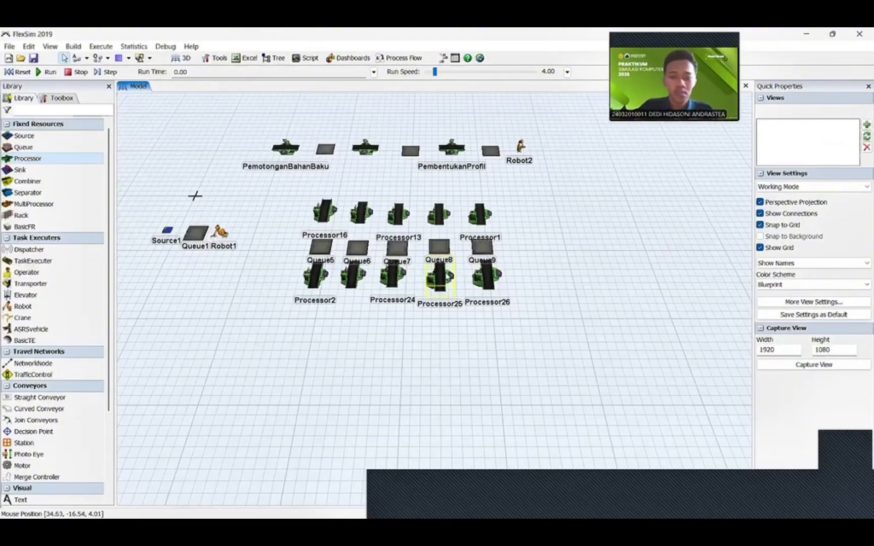
{"action": "left_click_drag", "start_coordinate": [439, 276], "coordinate": [497, 271]}
{"action": "left_click", "coordinate": [493, 274]}
{"action": "left_click", "coordinate": [539, 283]}
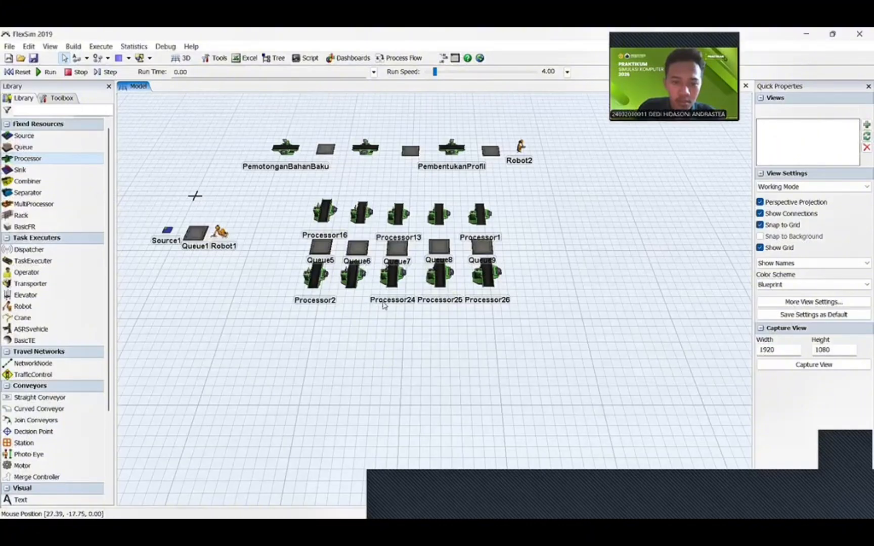
Step: Rename Processor24, in the middle of the lowest row, as PembentukanTekstur
{"action": "left_click", "coordinate": [392, 276]}
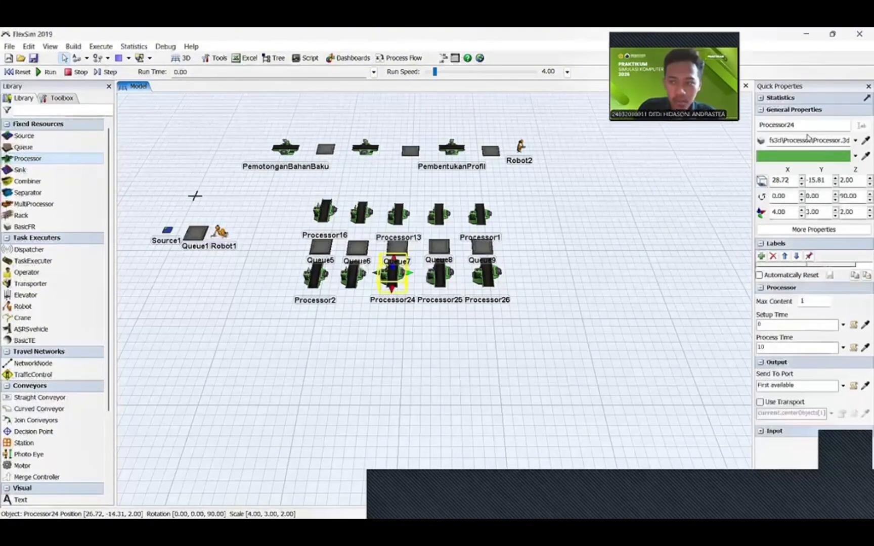
{"action": "double_click", "coordinate": [799, 125]}
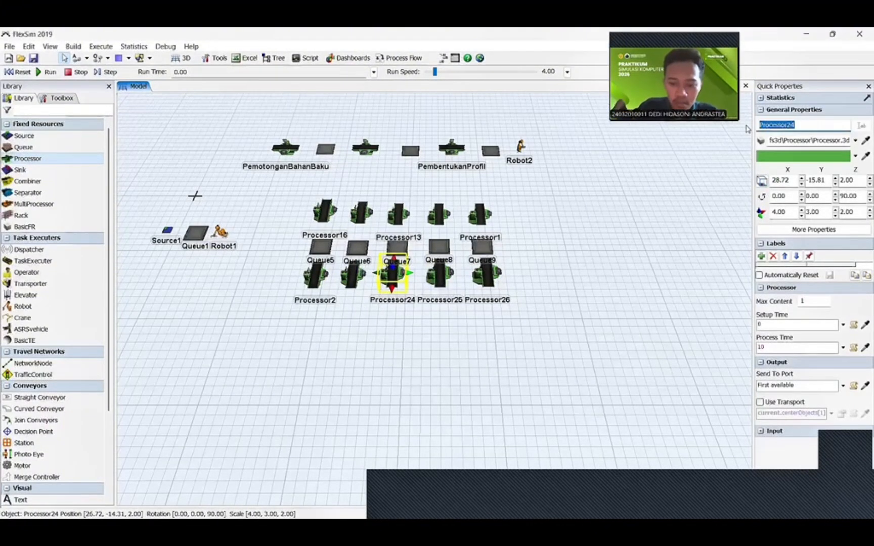
{"action": "type", "text": "Pembentukan"}
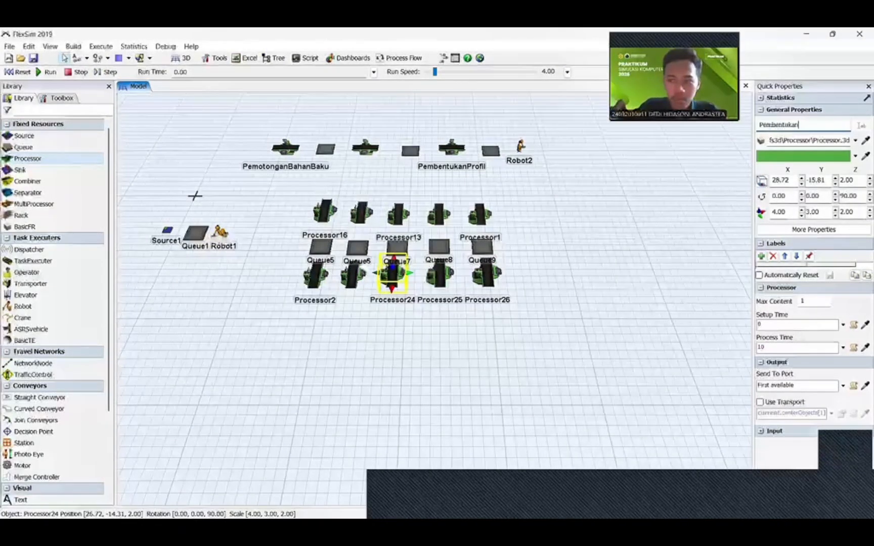
{"action": "type", "text": "Tekstur"}
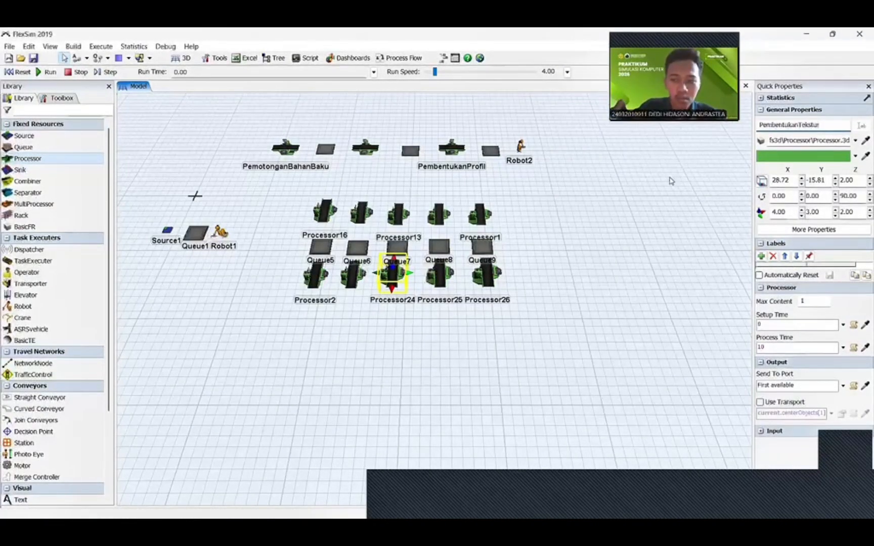
{"action": "left_click", "coordinate": [593, 205]}
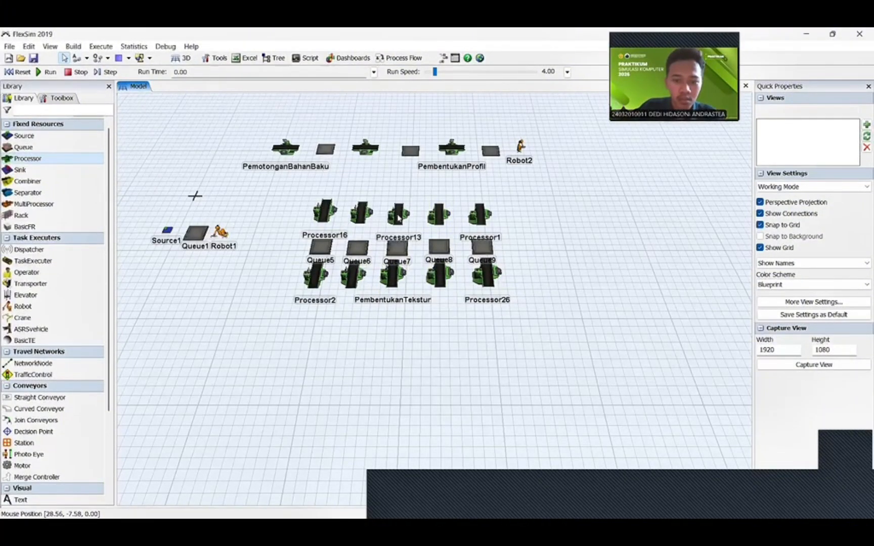
Step: Rename Processor13, in the middle of the upper rotated row, as PembuatanPolaGigi
{"action": "left_click", "coordinate": [398, 215]}
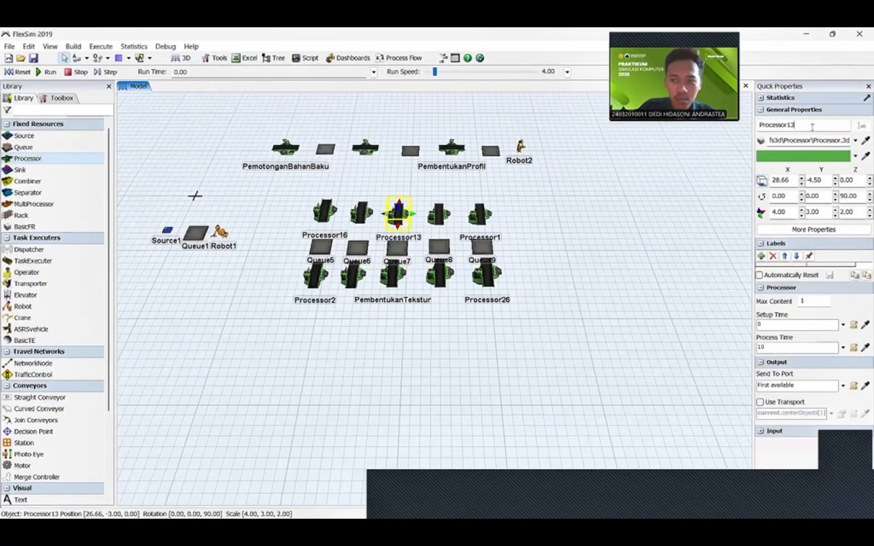
{"action": "left_click_drag", "start_coordinate": [813, 125], "coordinate": [746, 128]}
{"action": "type", "text": "Pemb"}
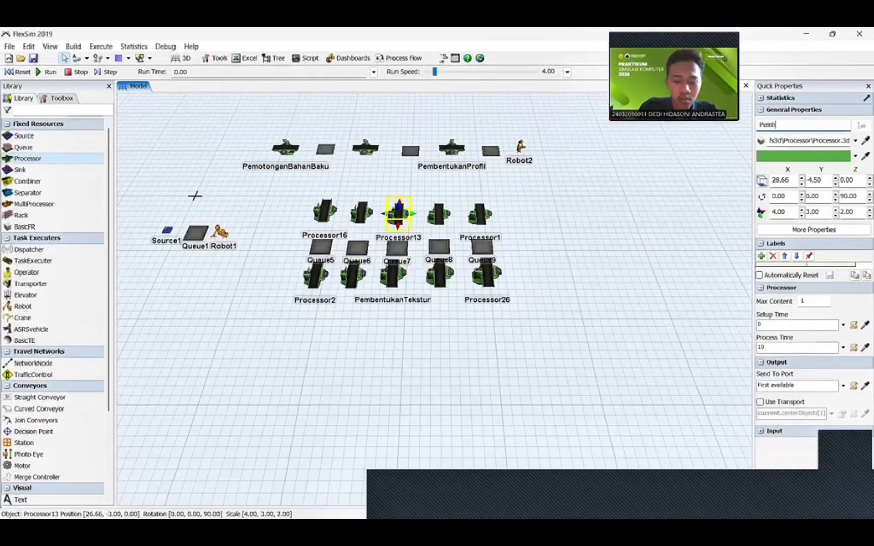
{"action": "type", "text": "en"}
{"action": "key", "text": "BackSpace"}
{"action": "key", "text": "BackSpace"}
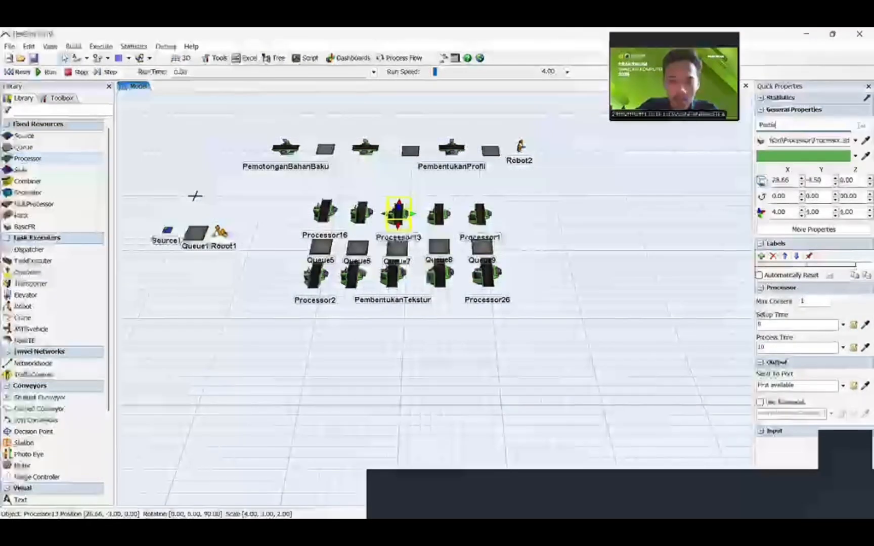
{"action": "type", "text": "uatanGigi"}
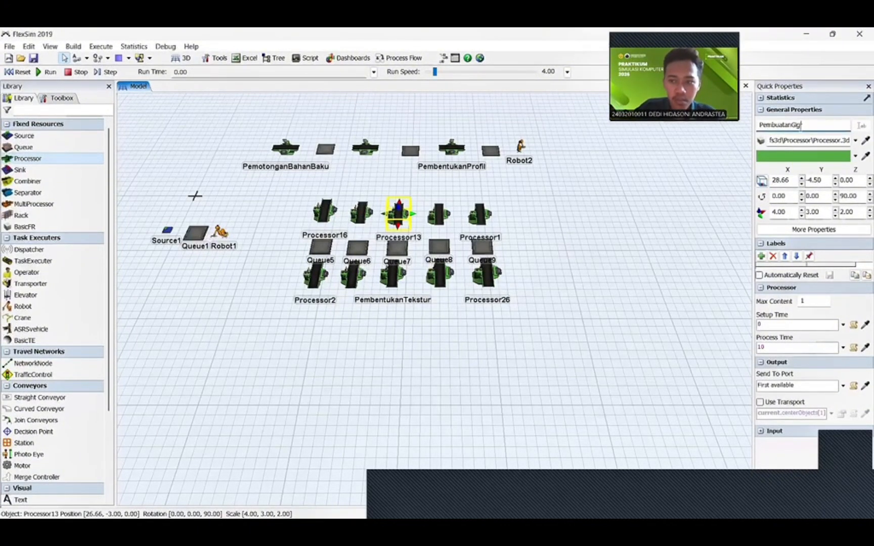
{"action": "key", "text": "Left"}
{"action": "key", "text": "Left"}
{"action": "key", "text": "Left"}
{"action": "key", "text": "Left"}
{"action": "type", "text": "Po"}
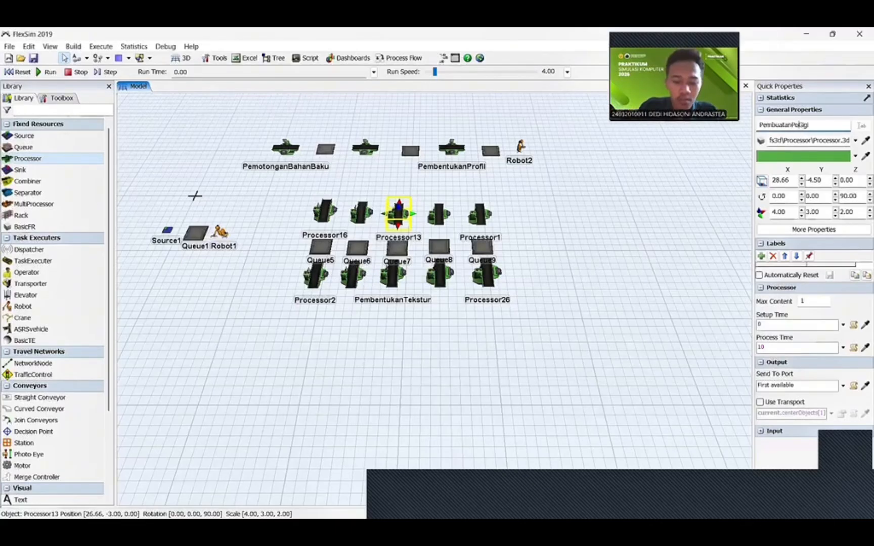
{"action": "type", "text": "la"}
{"action": "left_click", "coordinate": [632, 228]}
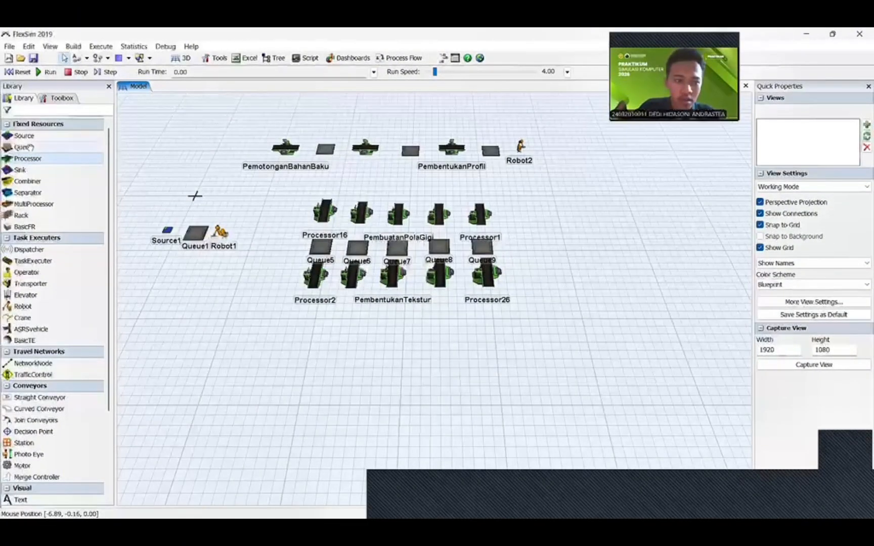
Step: Add a queue below PembentukanTekstur, positioned at about X 29, Y -22.3
{"action": "left_click", "coordinate": [24, 147]}
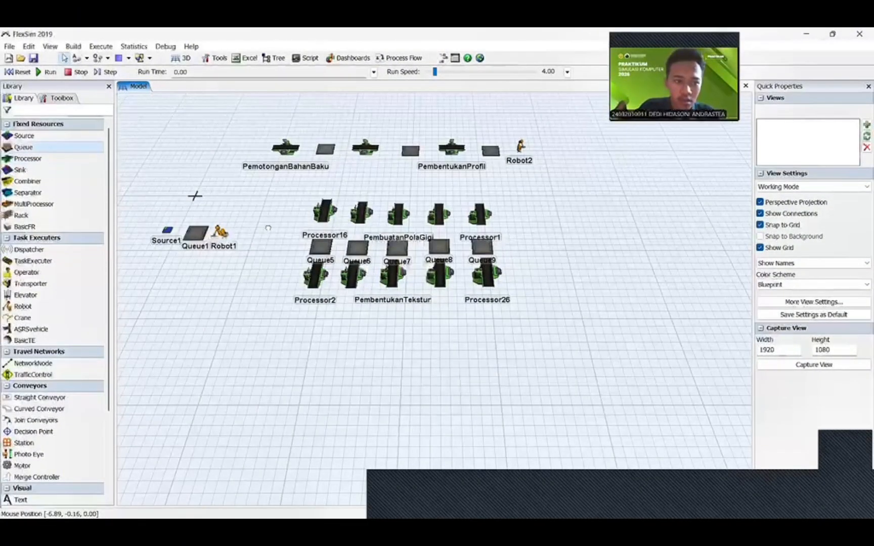
{"action": "left_click", "coordinate": [394, 334]}
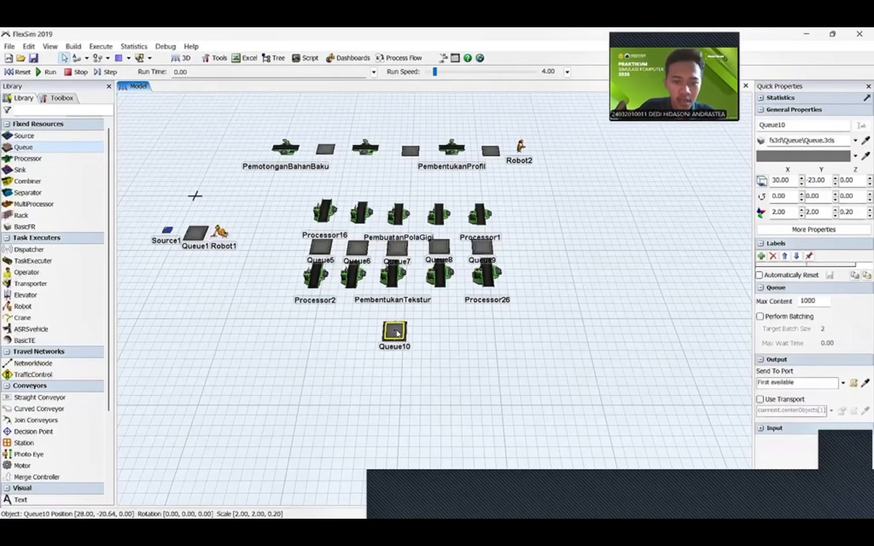
{"action": "left_click_drag", "start_coordinate": [397, 332], "coordinate": [393, 329]}
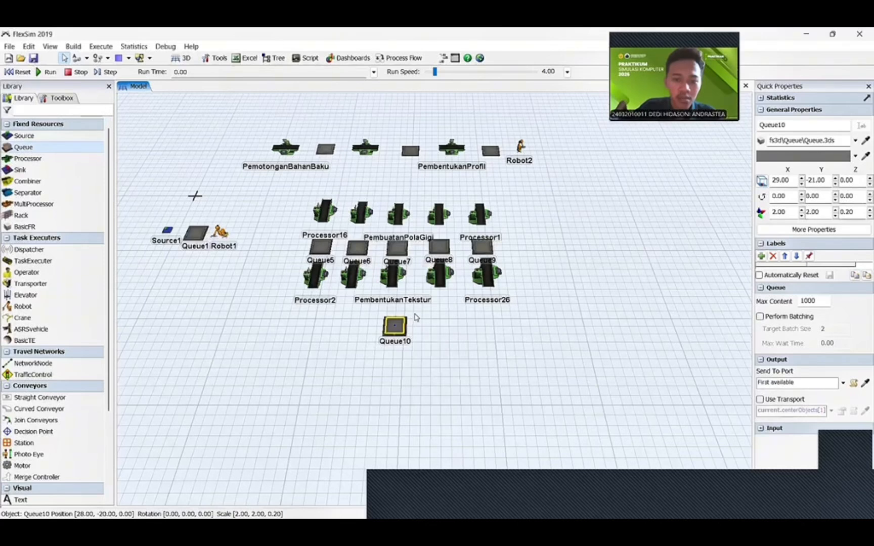
{"action": "left_click_drag", "start_coordinate": [395, 326], "coordinate": [394, 336]}
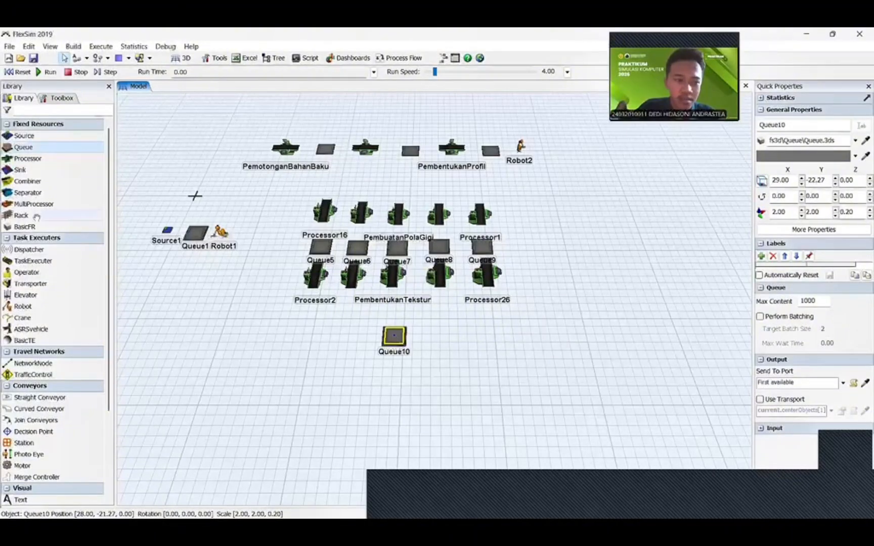
Step: Add a MultiProcessor beside the new queue in the bottom row, at about X 38.5, Y -23
{"action": "left_click", "coordinate": [25, 204]}
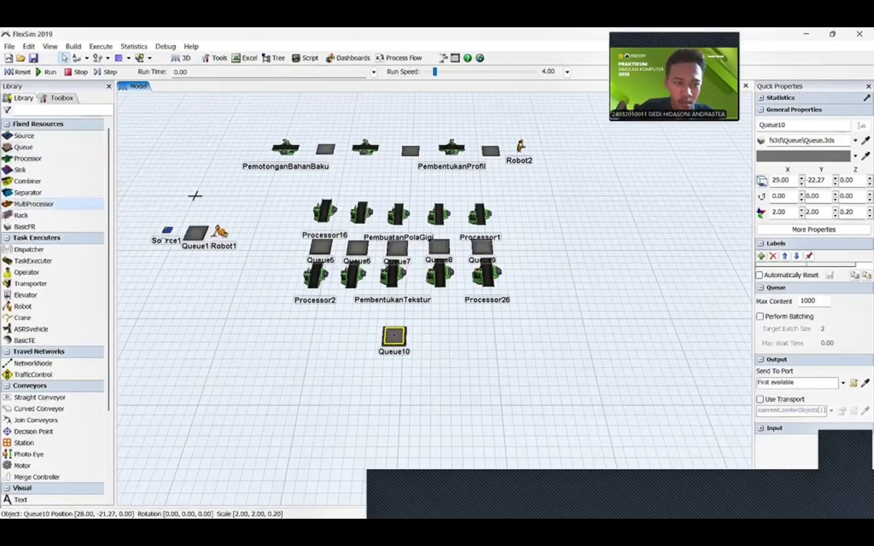
{"action": "left_click", "coordinate": [471, 336]}
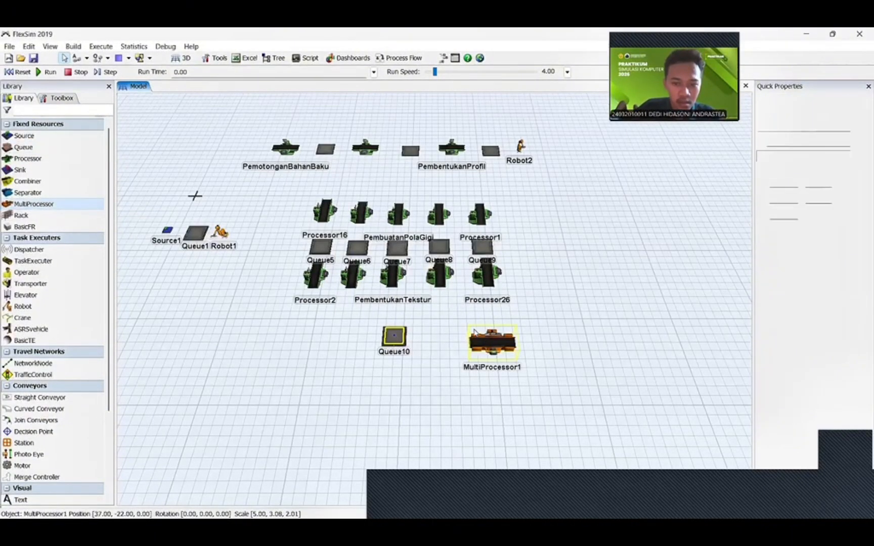
{"action": "left_click_drag", "start_coordinate": [474, 330], "coordinate": [476, 340]}
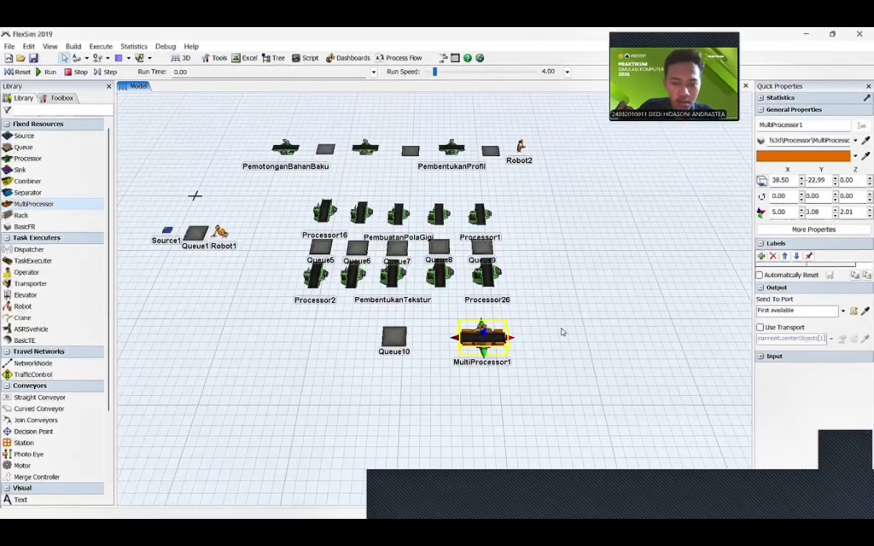
{"action": "left_click", "coordinate": [576, 290]}
Step: Add a queue on the far side of the MultiProcessor, in line with it at about X 45.3, Y -22.6
{"action": "left_click_drag", "start_coordinate": [523, 284], "coordinate": [400, 268]}
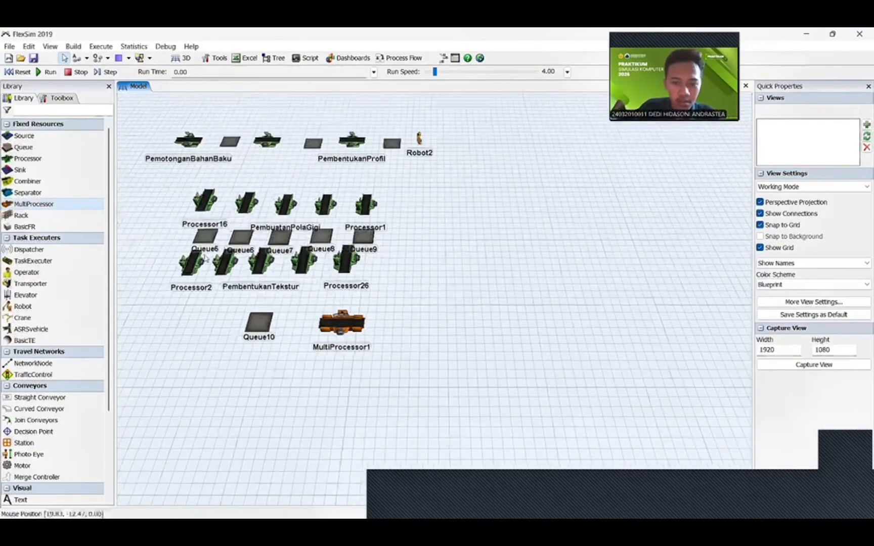
{"action": "left_click", "coordinate": [24, 147]}
{"action": "left_click", "coordinate": [119, 165]}
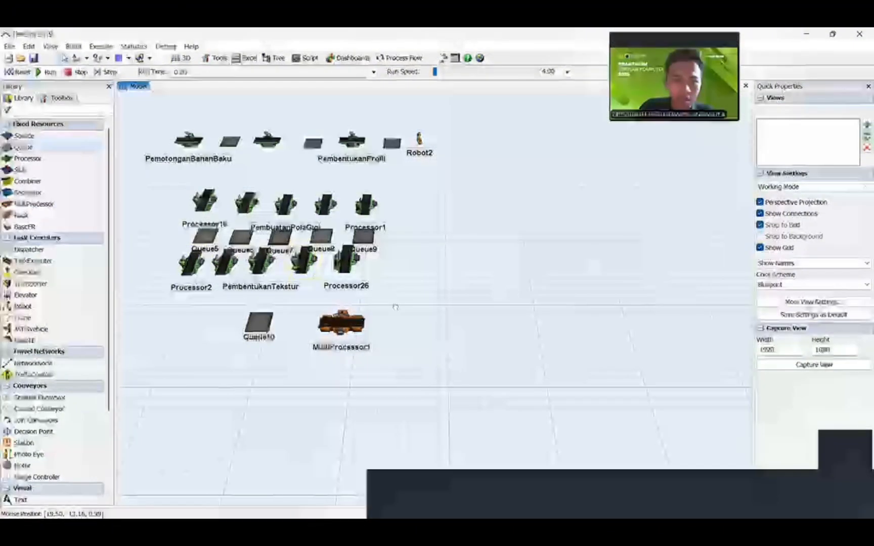
{"action": "left_click", "coordinate": [418, 324]}
{"action": "left_click_drag", "start_coordinate": [427, 333], "coordinate": [404, 321]}
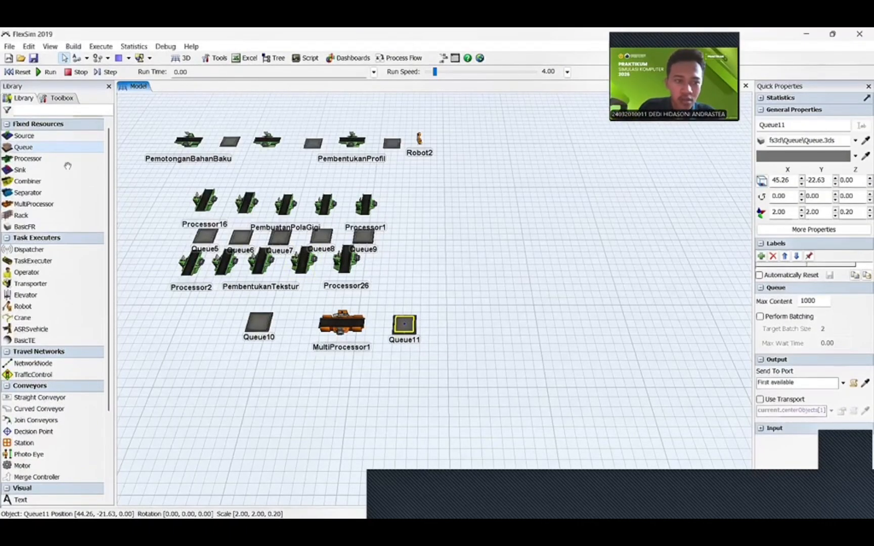
Step: Extend the bottom row with a processor at about X 51, Y -22.8 and a queue at about X 57.3, Y -22.4
{"action": "left_click", "coordinate": [53, 159]}
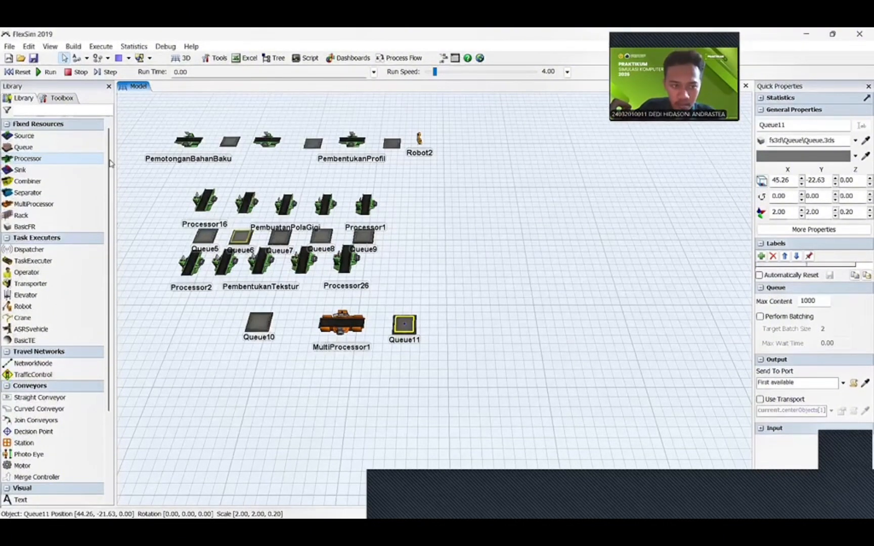
{"action": "left_click_drag", "start_coordinate": [87, 164], "coordinate": [454, 326]}
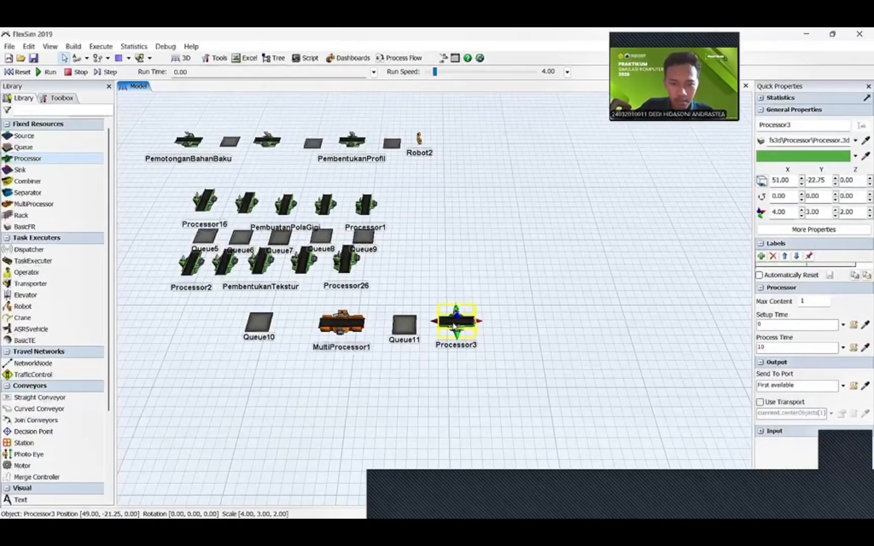
{"action": "left_click", "coordinate": [513, 333]}
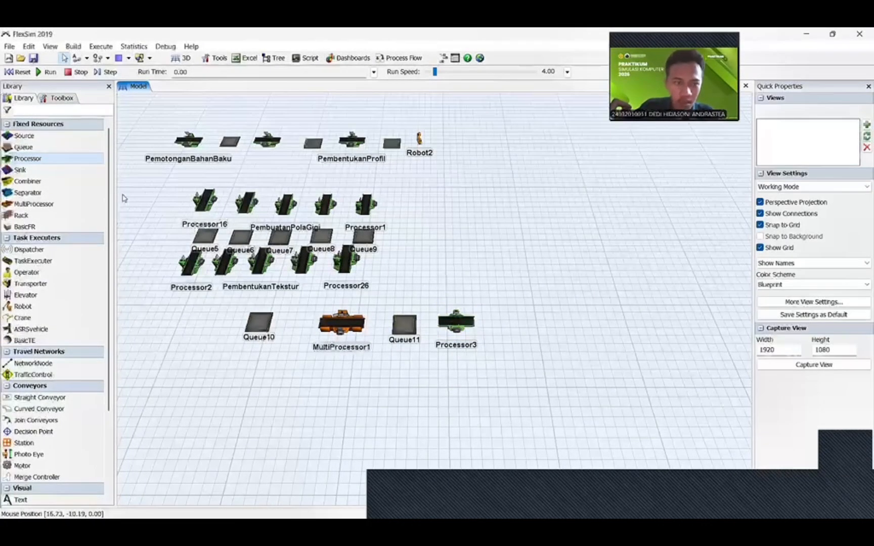
{"action": "left_click_drag", "start_coordinate": [30, 149], "coordinate": [117, 161]}
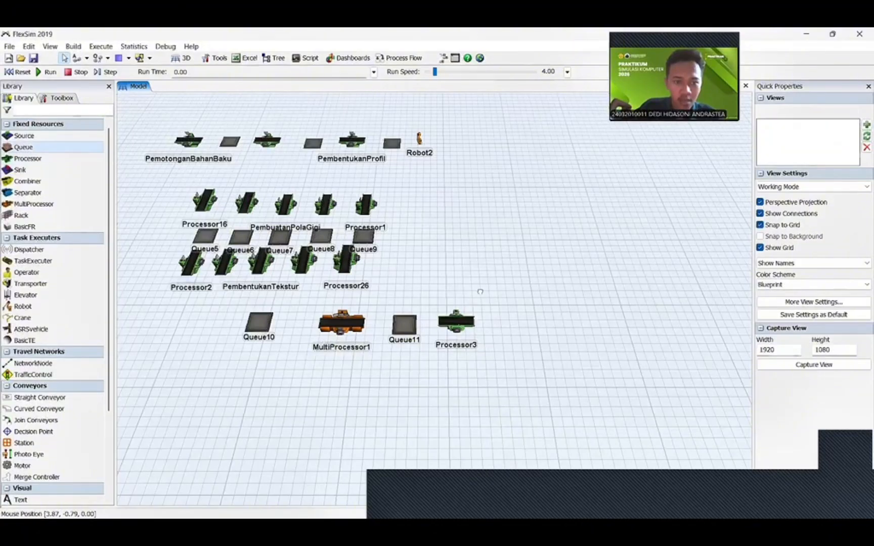
{"action": "mouse_move", "coordinate": [512, 320]}
{"action": "left_mouse_down"}
{"action": "mouse_move", "coordinate": [519, 327]}
{"action": "mouse_move", "coordinate": [513, 320]}
{"action": "left_mouse_up"}
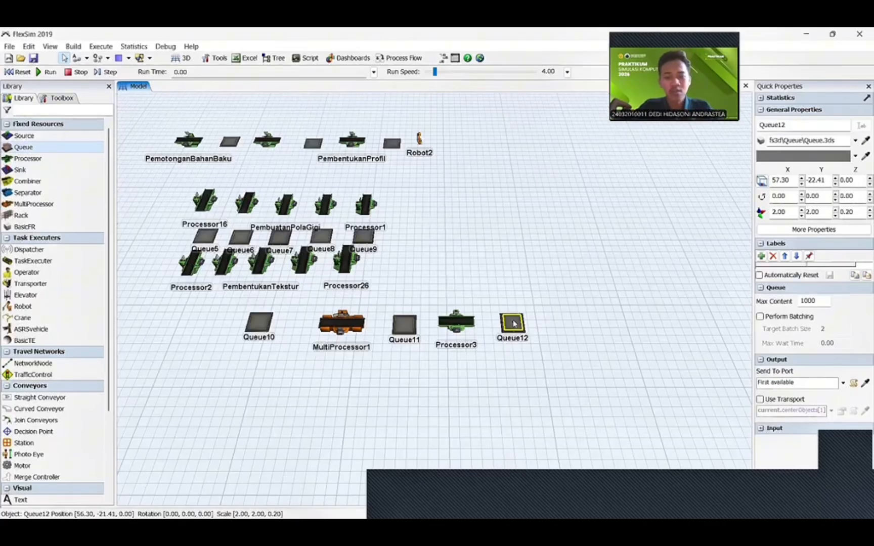
Step: Rename the processor between the last two queues of the bottom row as Pengerasan
{"action": "left_click", "coordinate": [457, 326]}
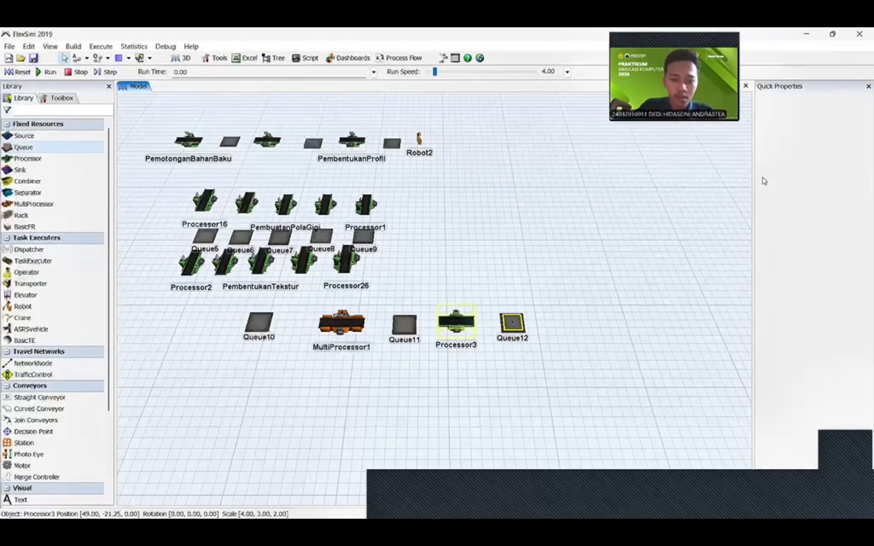
{"action": "double_click", "coordinate": [797, 126]}
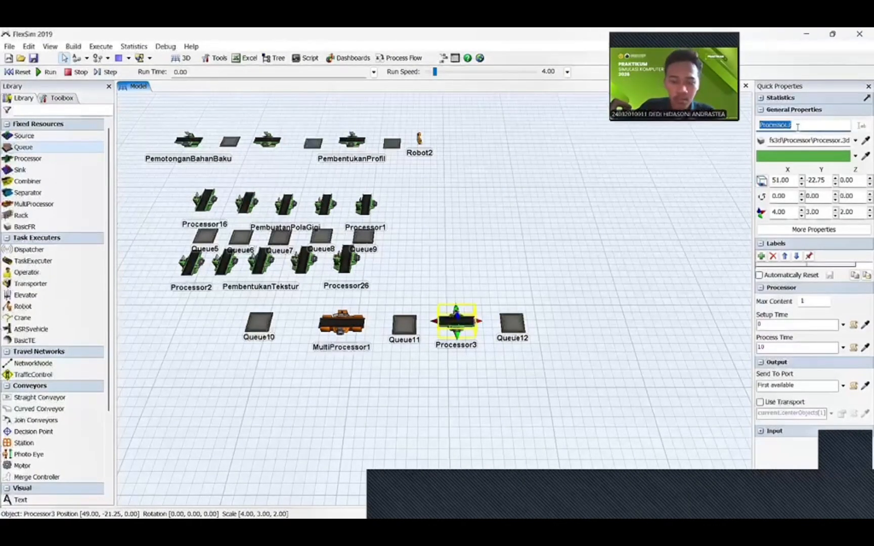
{"action": "type", "text": "P"}
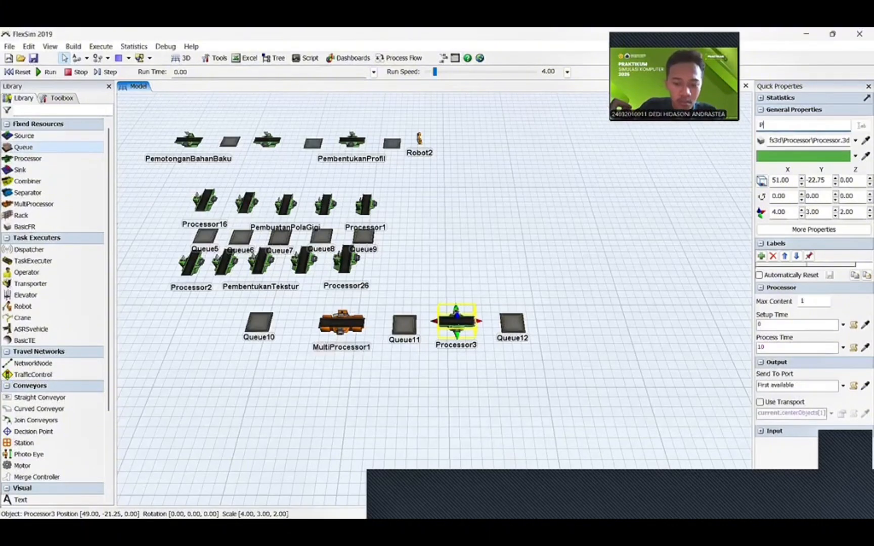
{"action": "type", "text": "engerasan"}
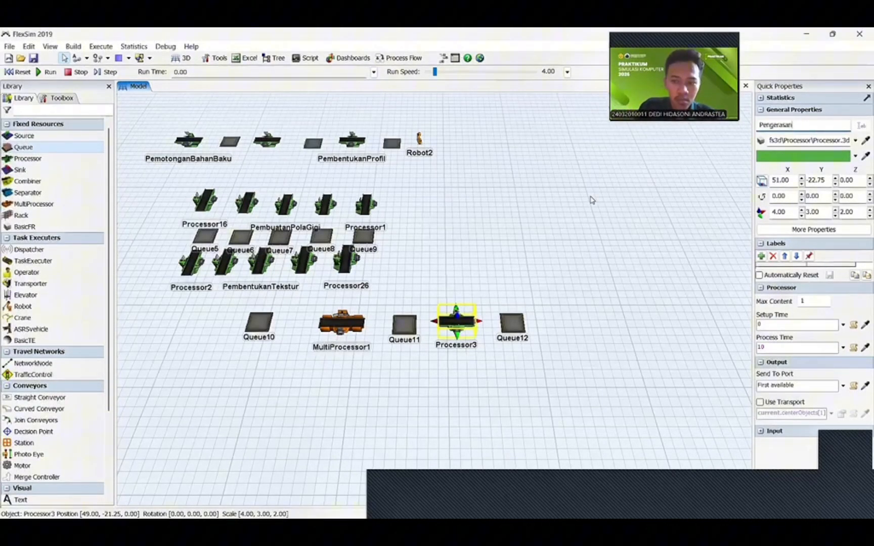
{"action": "left_click", "coordinate": [435, 297]}
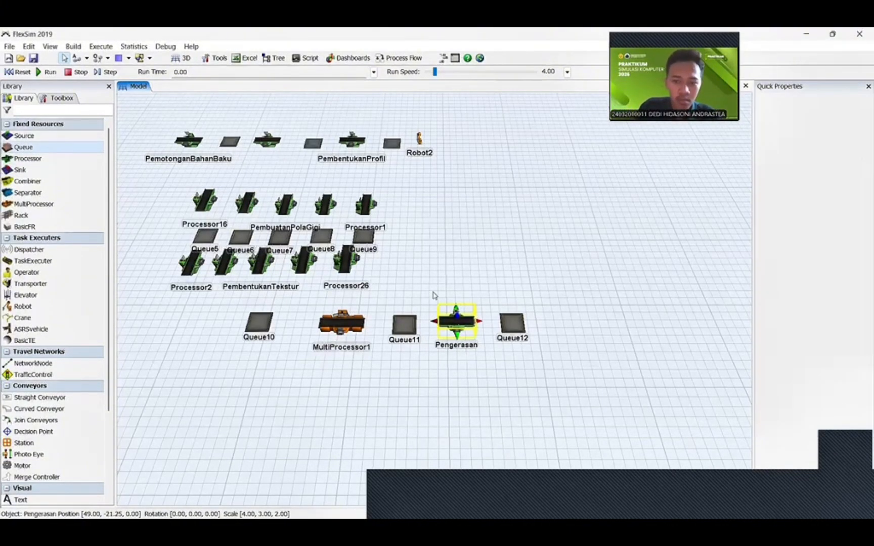
Step: Rename the MultiProcessor in the bottom row as PemansanDanPendinginan
{"action": "left_click", "coordinate": [339, 341]}
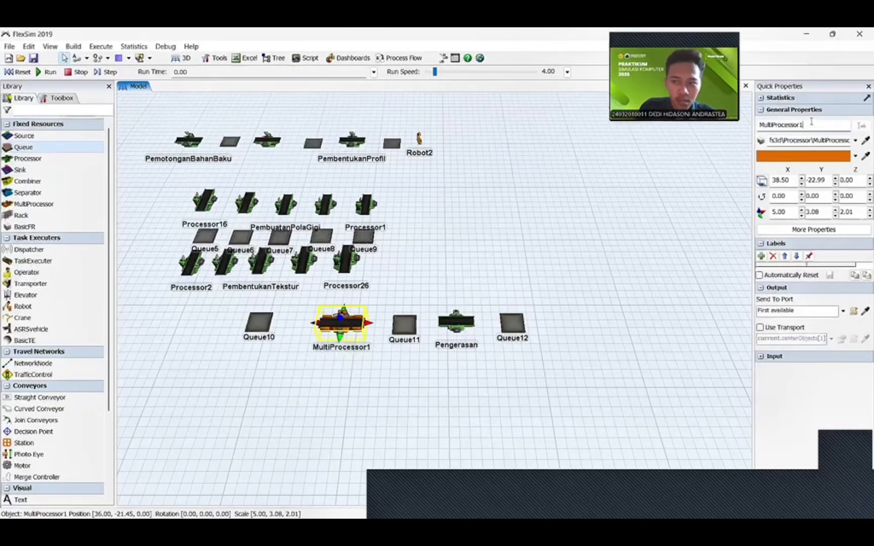
{"action": "left_click_drag", "start_coordinate": [811, 124], "coordinate": [752, 131]}
{"action": "type", "text": "Pemasan"}
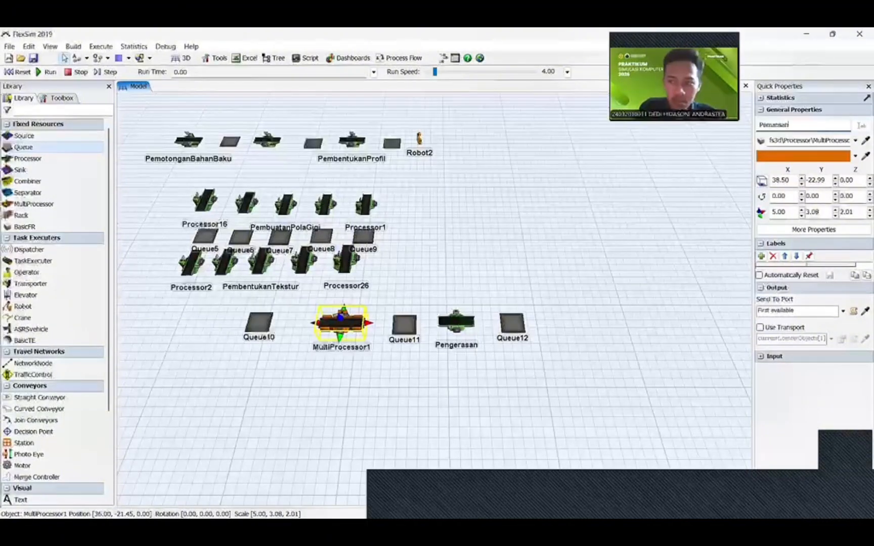
{"action": "type", "text": "nDa"}
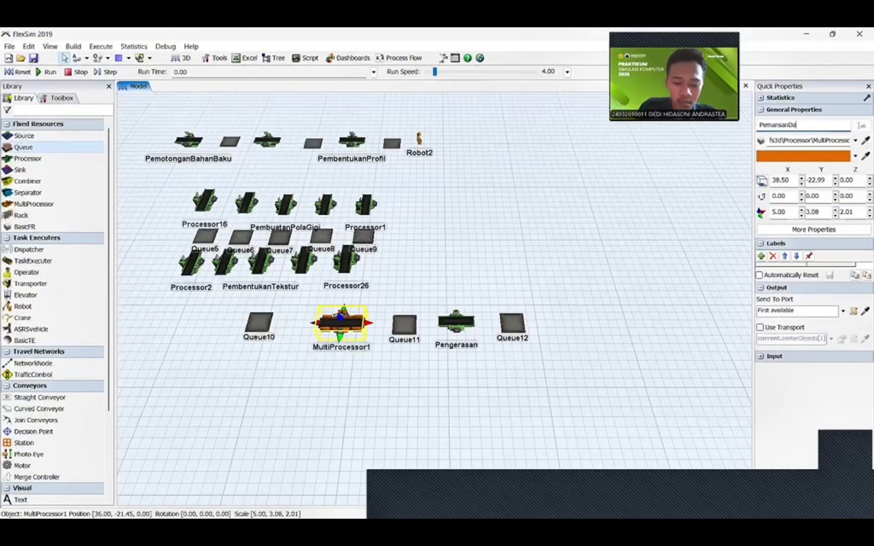
{"action": "type", "text": "nPendinginan"}
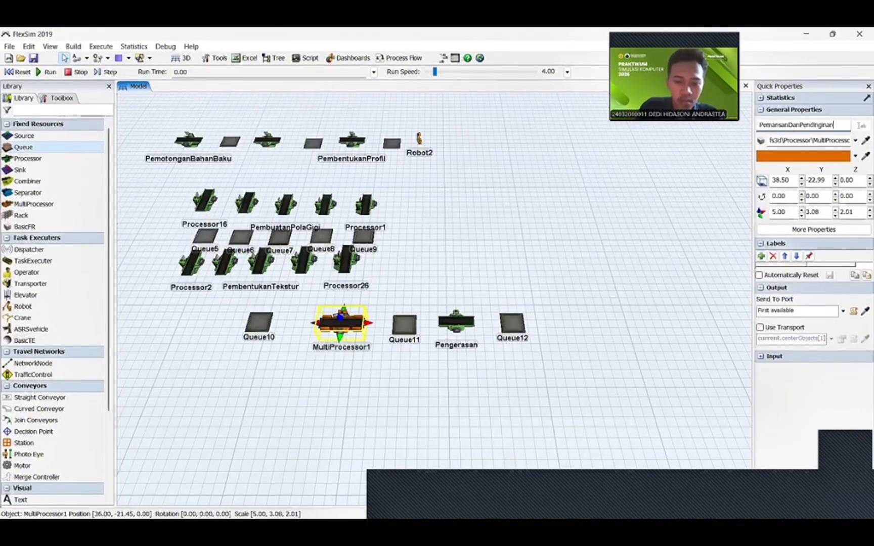
{"action": "key", "text": "Return"}
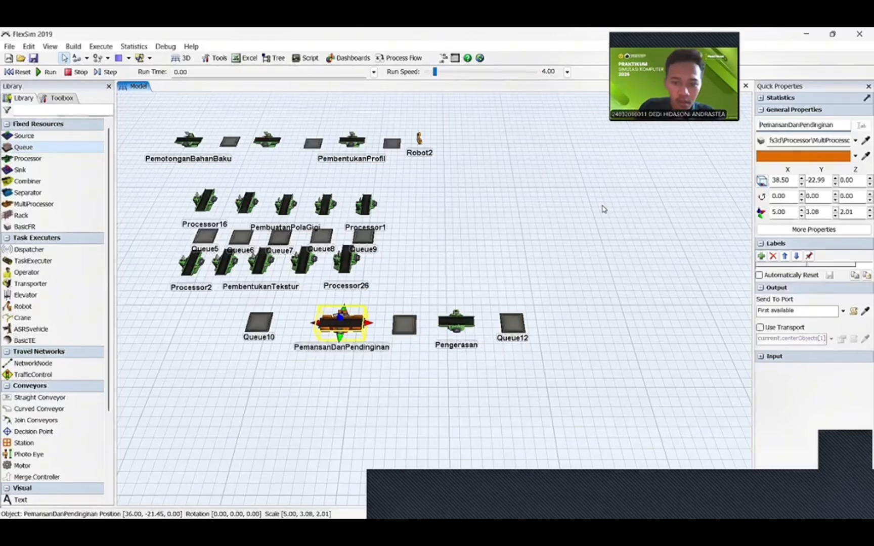
{"action": "left_click", "coordinate": [510, 254]}
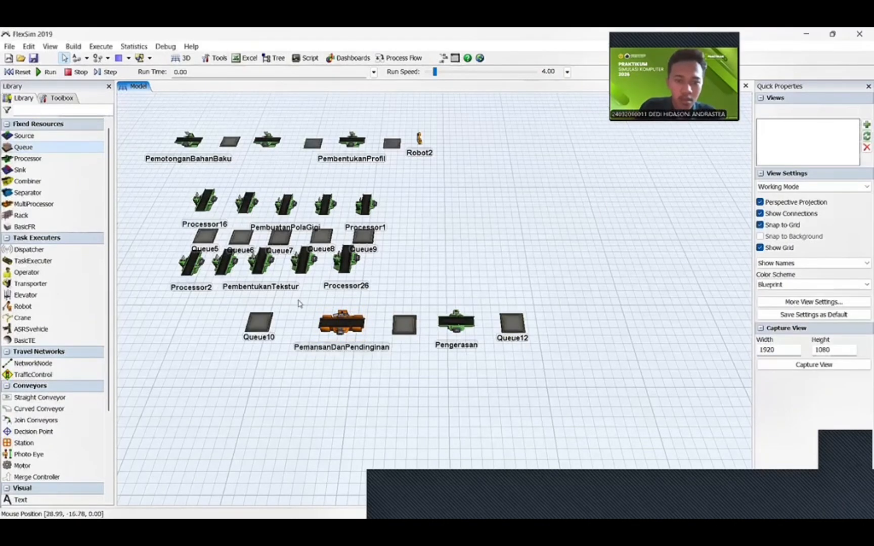
Step: Add a processor above the bottom row's last queue at about X 57.5, Y -15.1, and set its Z rotation to 90
{"action": "left_click", "coordinate": [35, 159]}
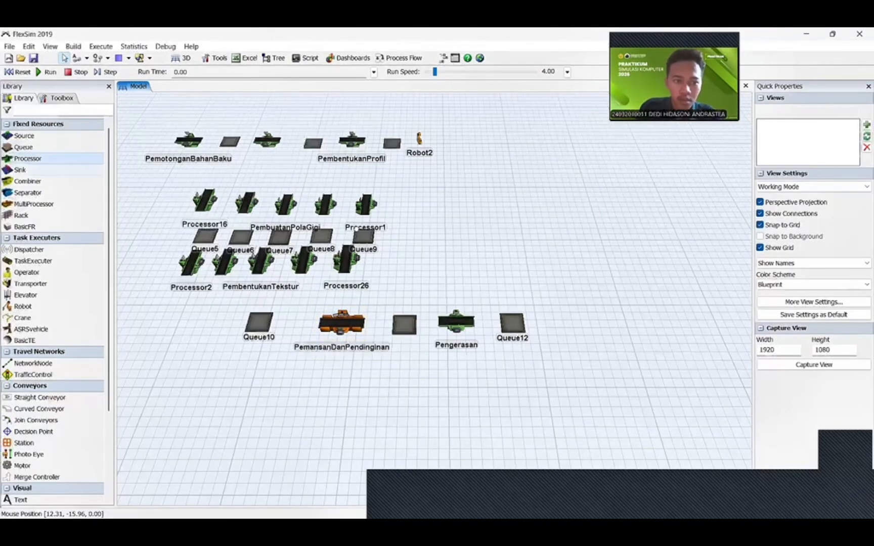
{"action": "left_click", "coordinate": [510, 260]}
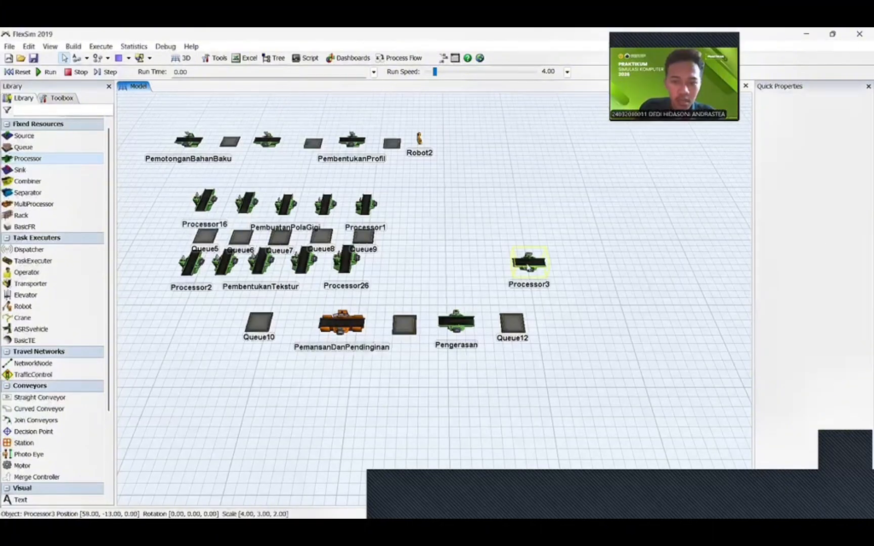
{"action": "left_click", "coordinate": [505, 266]}
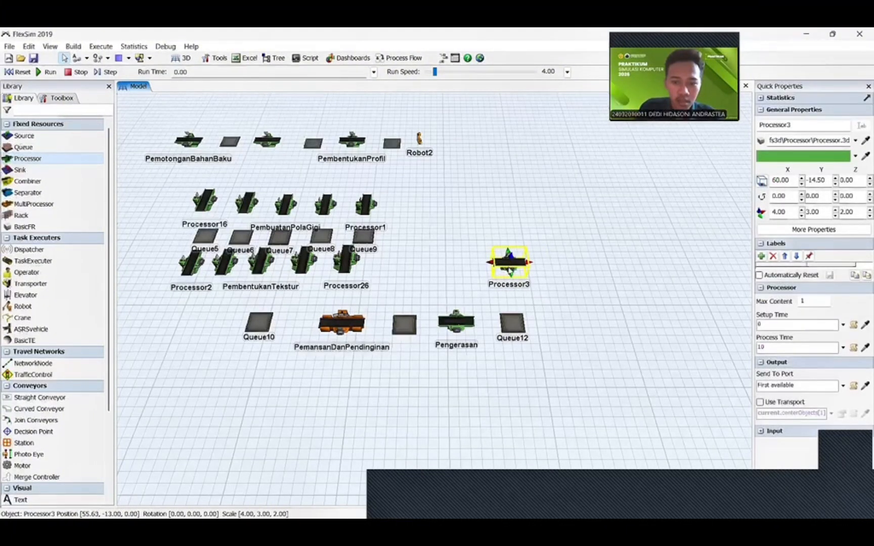
{"action": "left_click_drag", "start_coordinate": [505, 268], "coordinate": [509, 272]}
{"action": "left_click", "coordinate": [843, 196]}
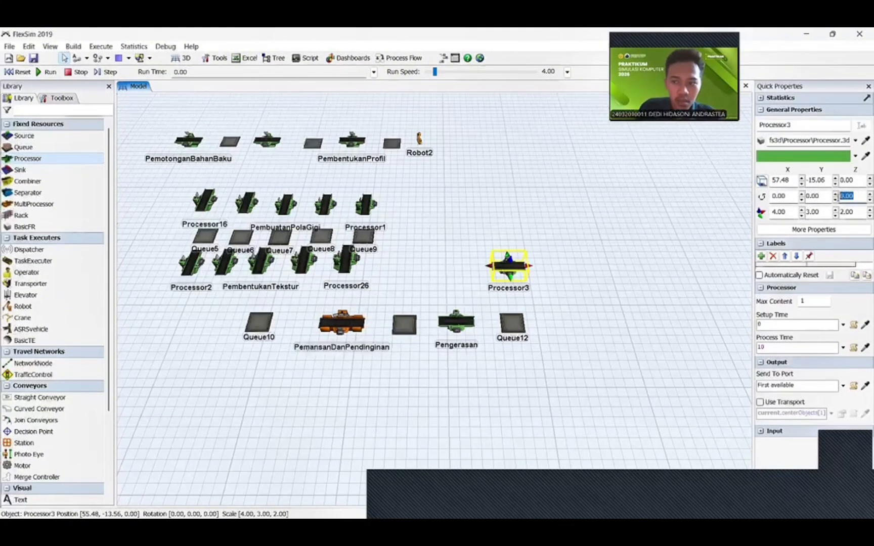
{"action": "type", "text": "90"}
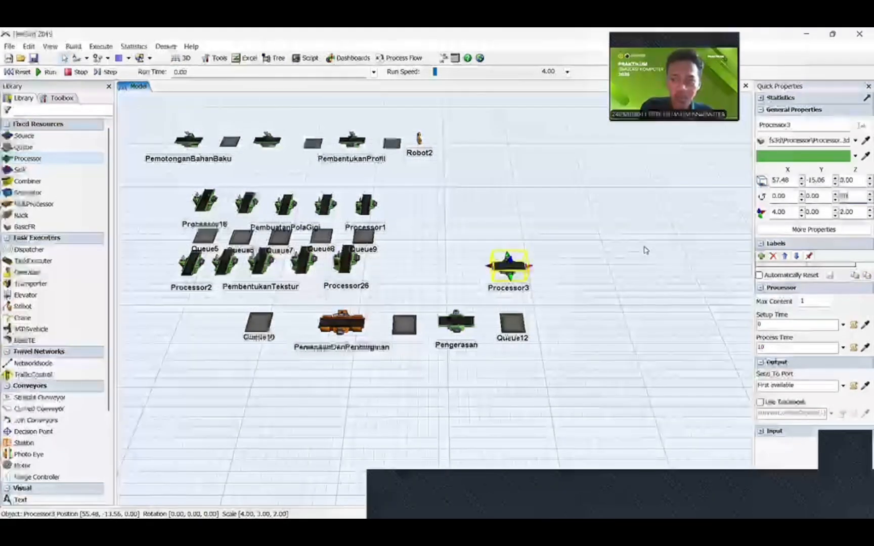
{"action": "left_click", "coordinate": [645, 250]}
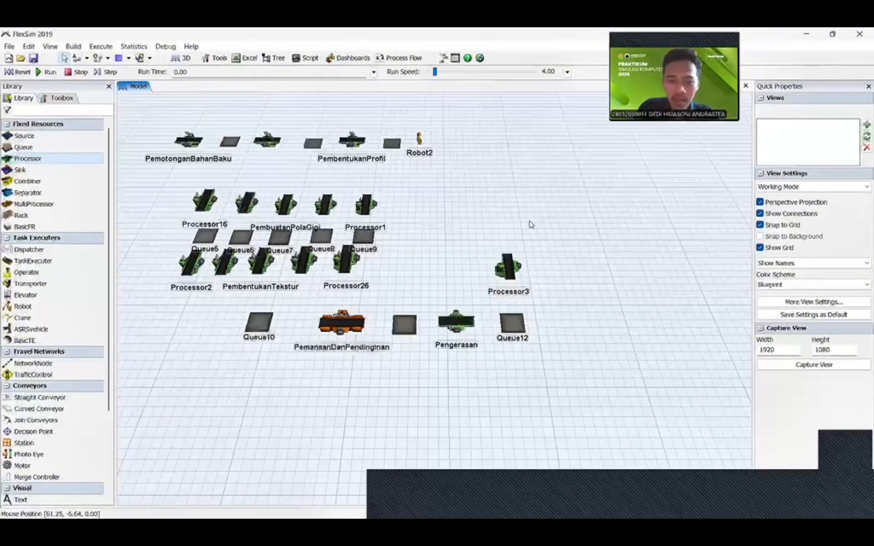
Step: Add a queue above the newly rotated processor, at about X 57.5, Y -7.6
{"action": "left_click", "coordinate": [41, 145]}
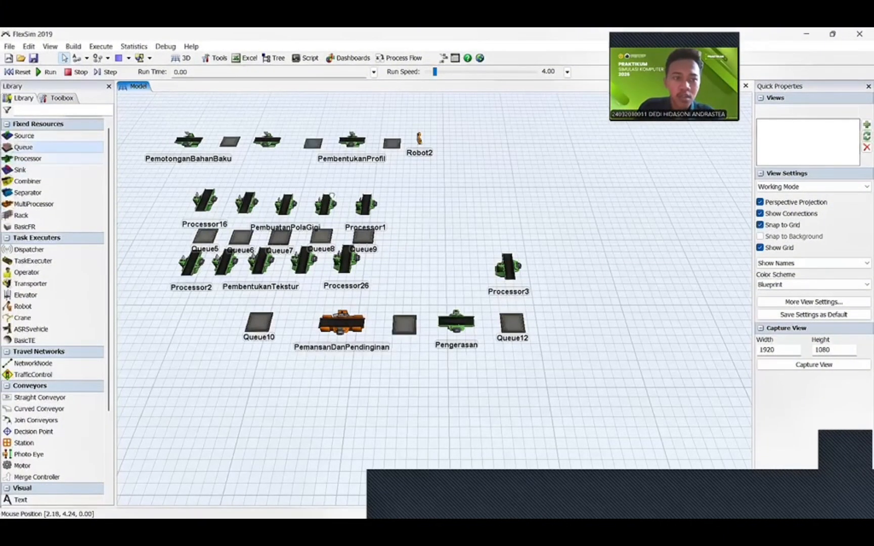
{"action": "left_click", "coordinate": [507, 227]}
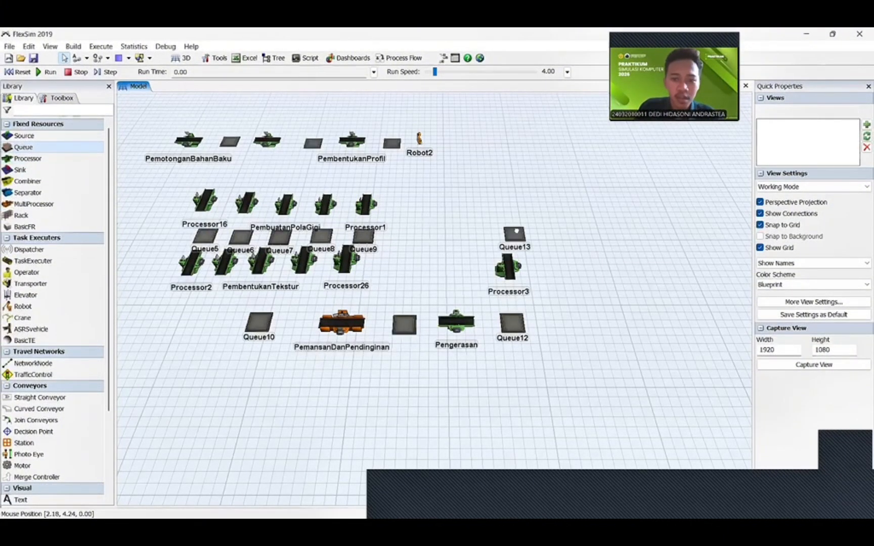
{"action": "left_click_drag", "start_coordinate": [517, 232], "coordinate": [504, 224]}
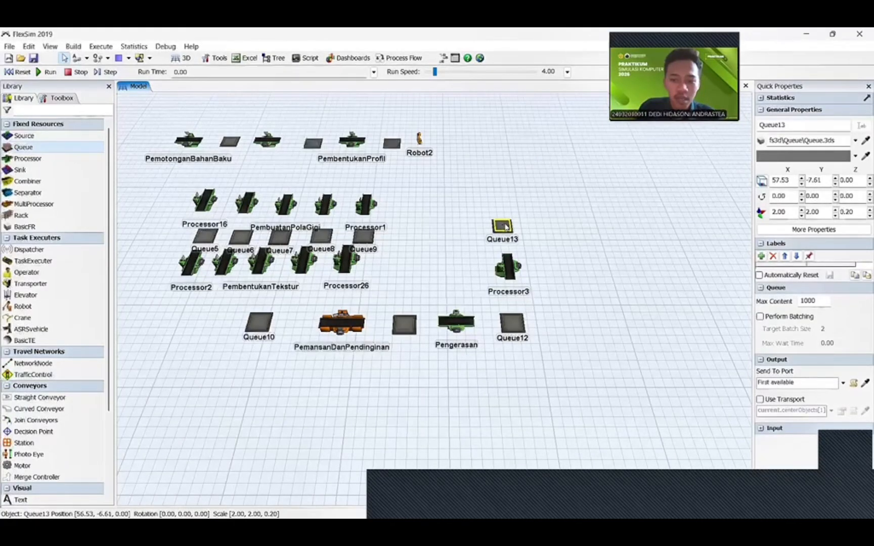
Step: Add a processor above the newest queue at about X 57.4, Y -2.5, and set its Z rotation to 90
{"action": "left_click", "coordinate": [49, 159]}
{"action": "left_click_drag", "start_coordinate": [82, 163], "coordinate": [499, 201]}
{"action": "double_click", "coordinate": [854, 197]}
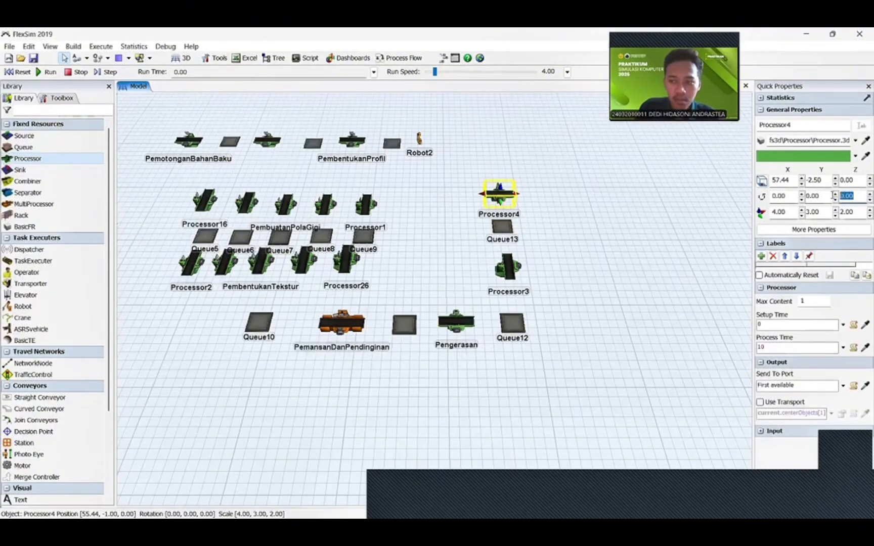
{"action": "type", "text": "90"}
{"action": "key", "text": "Return"}
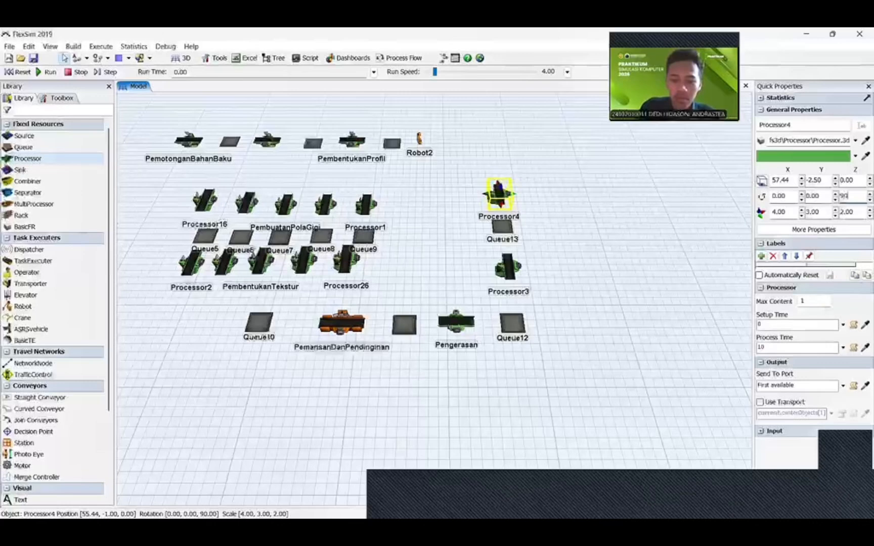
{"action": "left_click", "coordinate": [586, 242]}
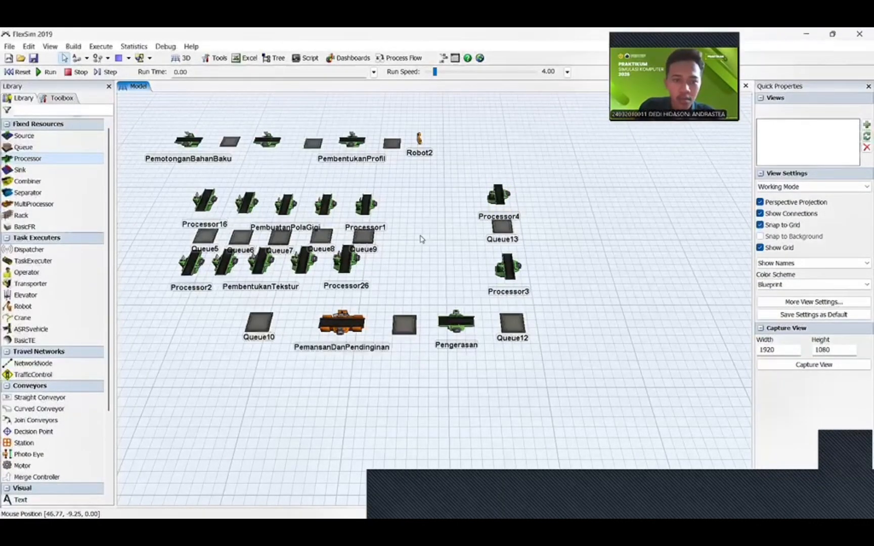
Step: Add a queue above the newly rotated processor at about X 57.6, Y 4, and a processor beside that queue at about X 64.6, Y 3.5
{"action": "scroll", "coordinate": [421, 239], "scroll_direction": "up", "scroll_amount": 5}
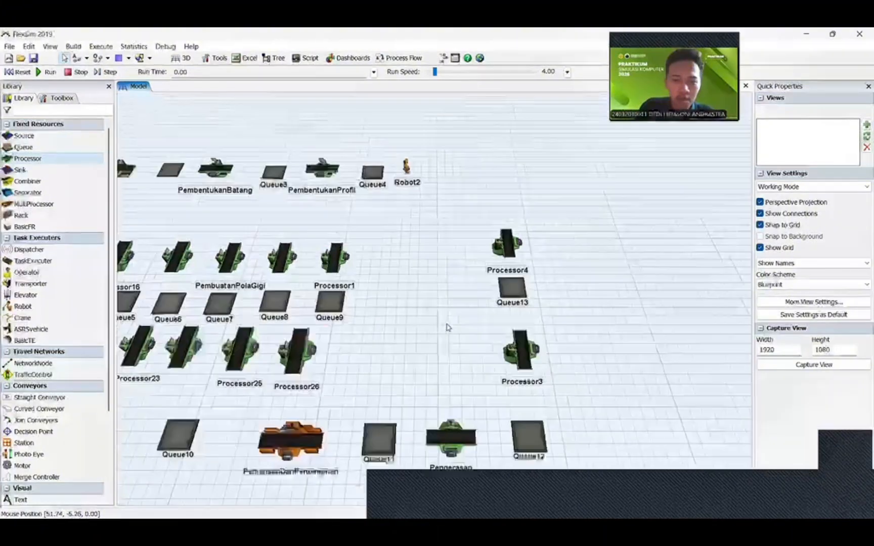
{"action": "left_click", "coordinate": [57, 147]}
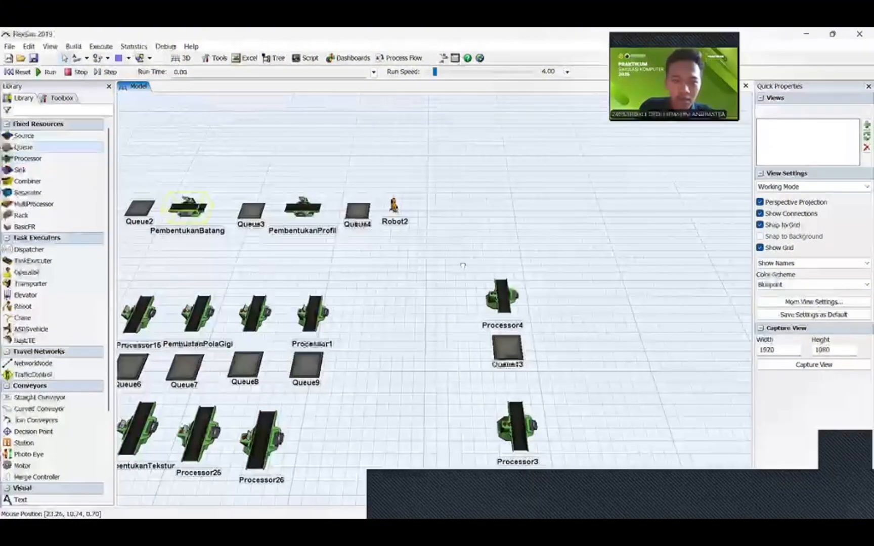
{"action": "left_click", "coordinate": [495, 250]}
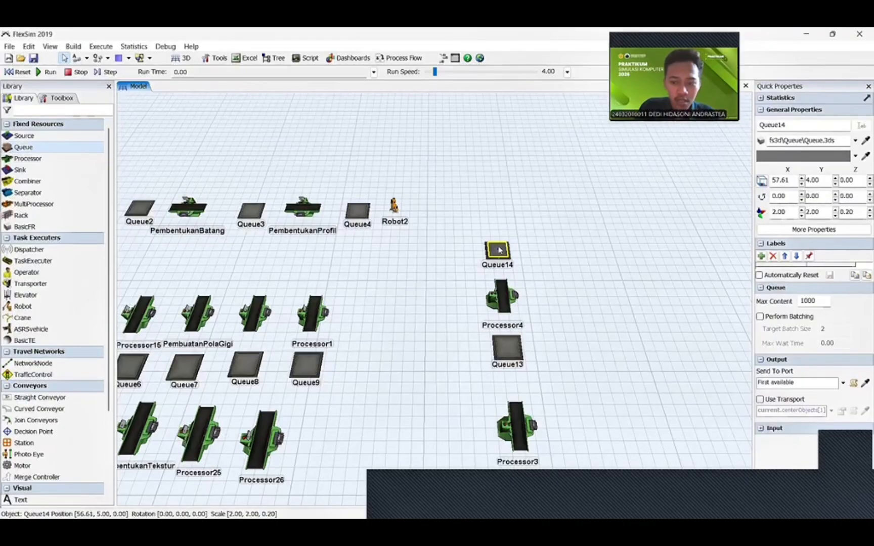
{"action": "left_click", "coordinate": [46, 158]}
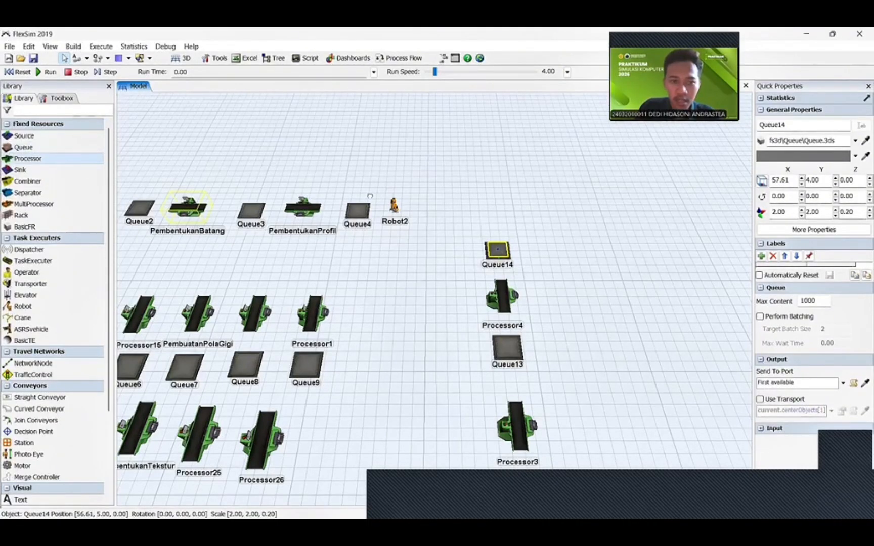
{"action": "left_click", "coordinate": [565, 256]}
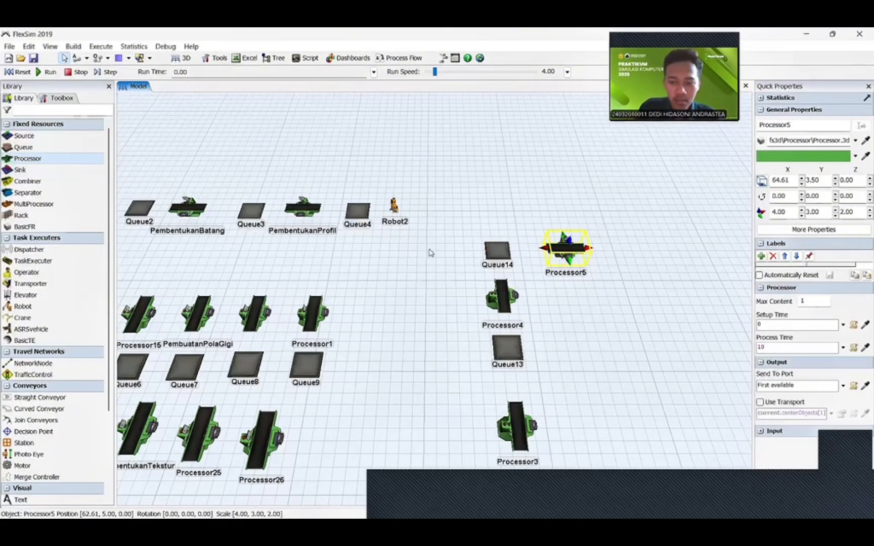
{"action": "left_click", "coordinate": [400, 273]}
Step: Add a queue after the unrotated processor at about X 72 and align it with that processor's row
{"action": "left_click", "coordinate": [59, 147]}
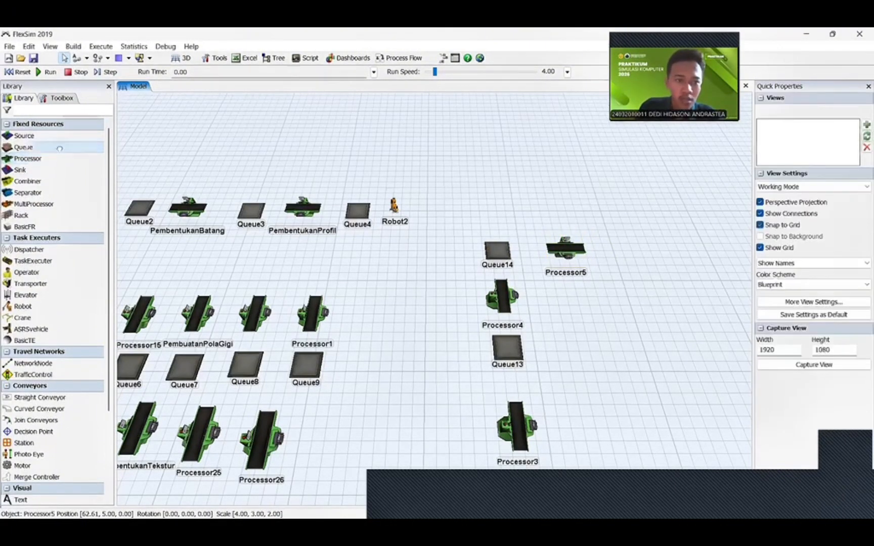
{"action": "left_click", "coordinate": [629, 253]}
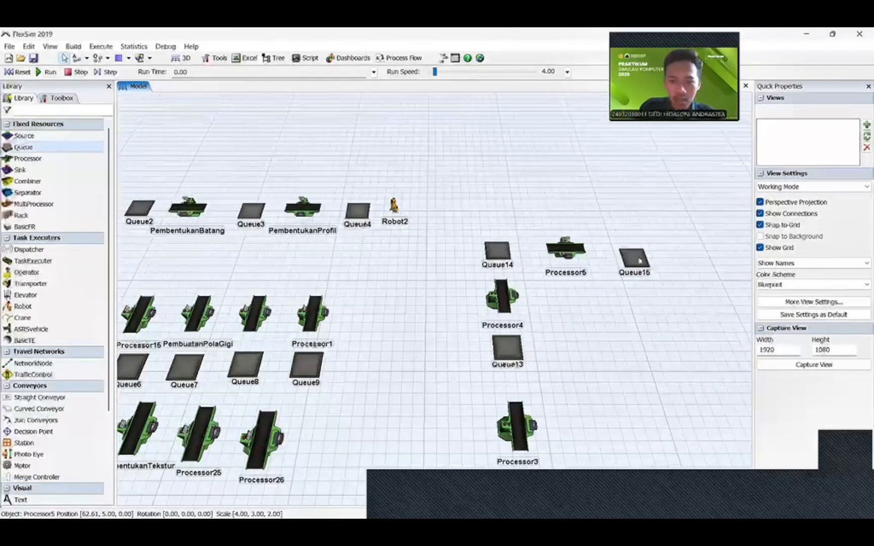
{"action": "left_click_drag", "start_coordinate": [629, 247], "coordinate": [631, 251]}
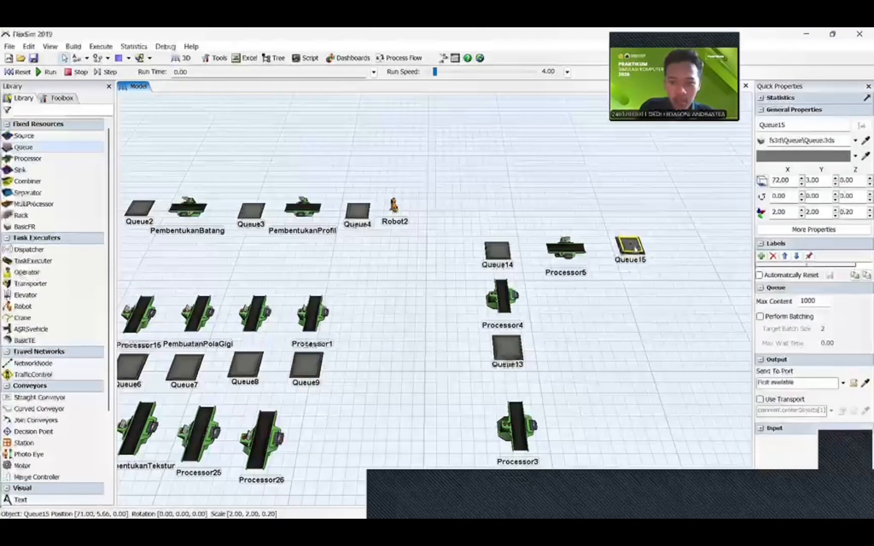
Step: Add a MultiProcessor after the newest queue and align it with the same row
{"action": "left_click_drag", "start_coordinate": [673, 285], "coordinate": [422, 306]}
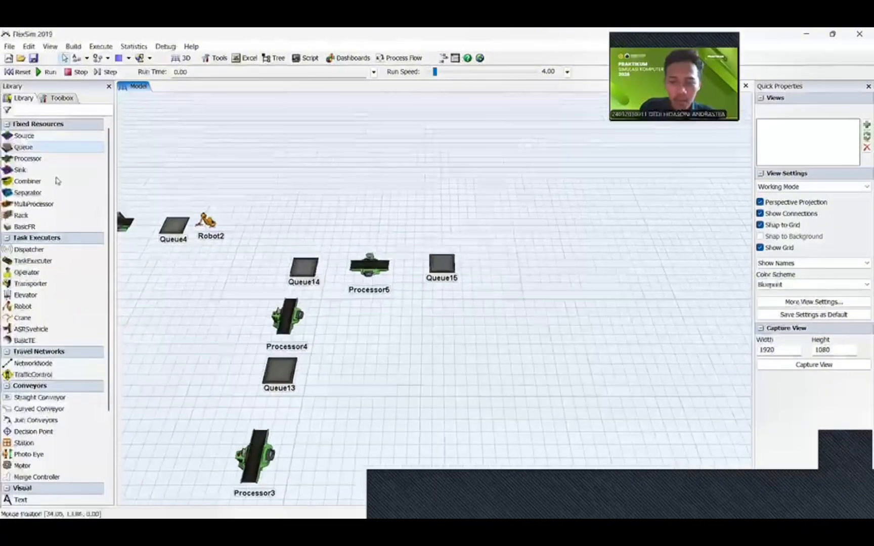
{"action": "left_click", "coordinate": [35, 204]}
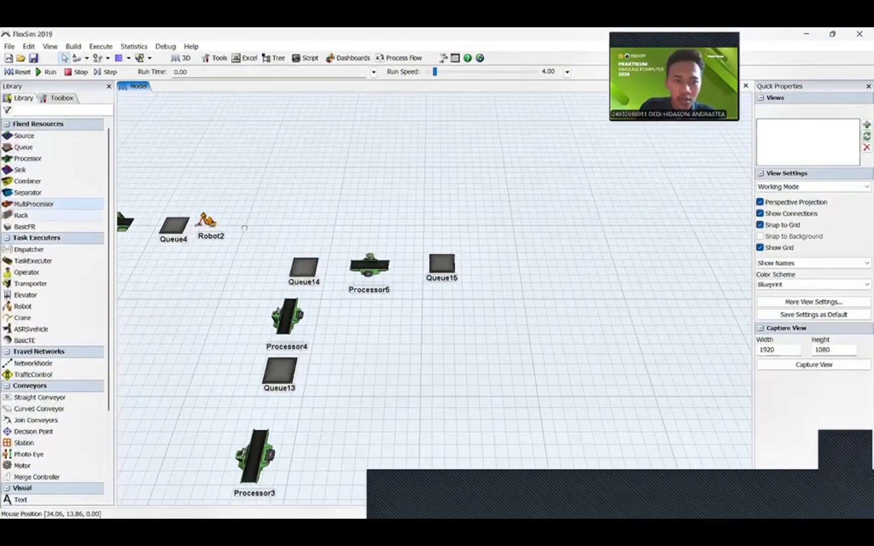
{"action": "left_click", "coordinate": [511, 275]}
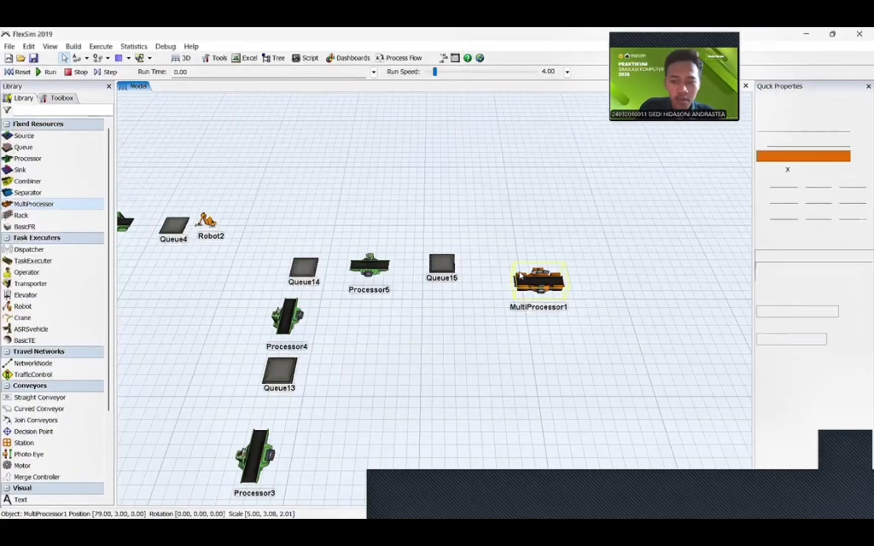
{"action": "left_click_drag", "start_coordinate": [520, 276], "coordinate": [525, 270]}
{"action": "left_click", "coordinate": [412, 349]}
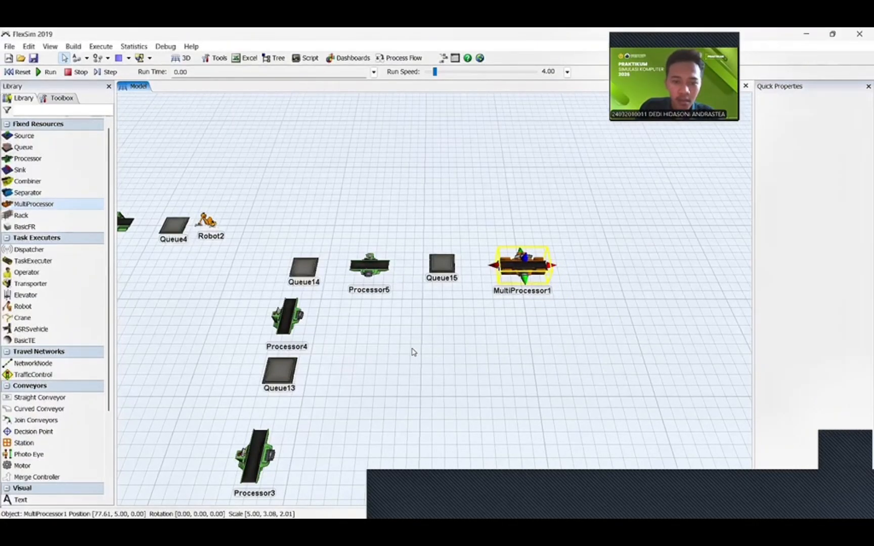
Step: Add a queue after the new MultiProcessor in the same row, and move the MultiProcessor to about X 81.5, Y 3.46
{"action": "left_click_drag", "start_coordinate": [412, 349], "coordinate": [426, 340]}
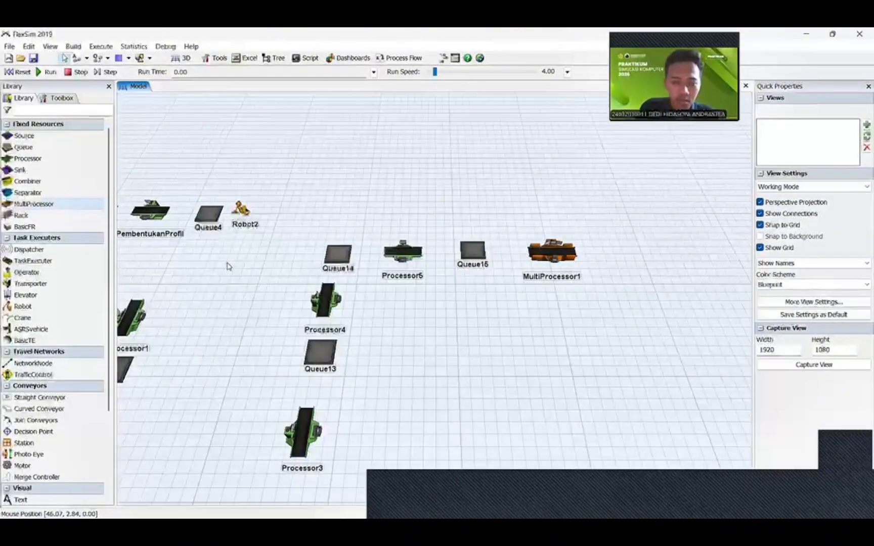
{"action": "left_click", "coordinate": [20, 147]}
{"action": "left_click", "coordinate": [611, 258]}
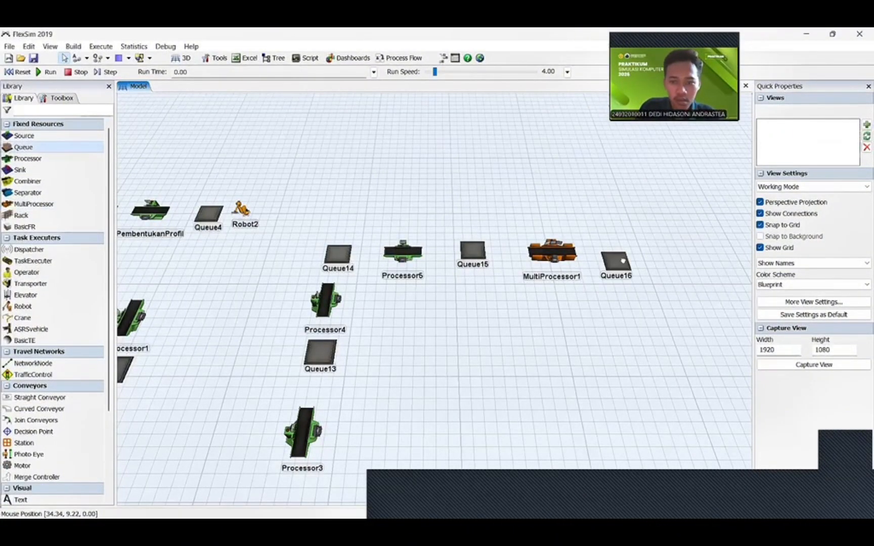
{"action": "mouse_move", "coordinate": [629, 262]}
{"action": "left_mouse_down"}
{"action": "mouse_move", "coordinate": [631, 248]}
{"action": "mouse_move", "coordinate": [638, 255]}
{"action": "left_mouse_up"}
{"action": "left_click_drag", "start_coordinate": [553, 252], "coordinate": [569, 252]}
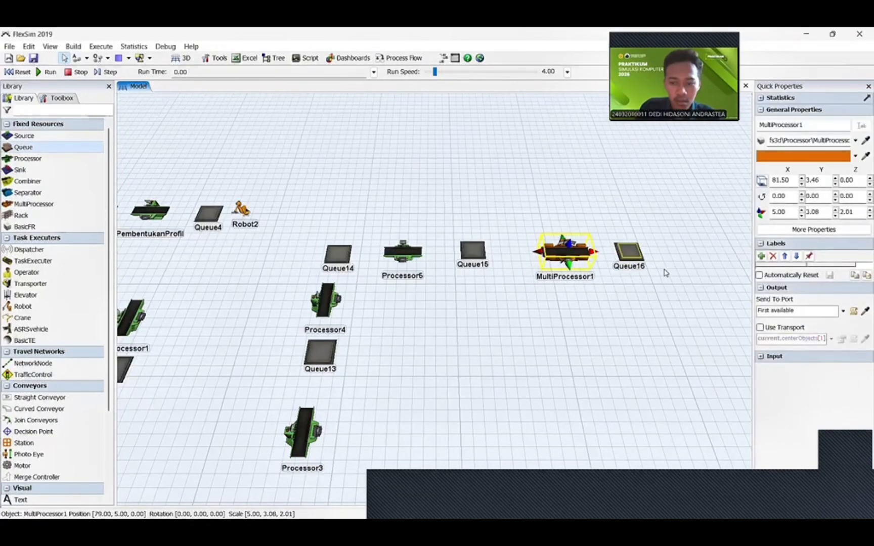
{"action": "left_click", "coordinate": [679, 269]}
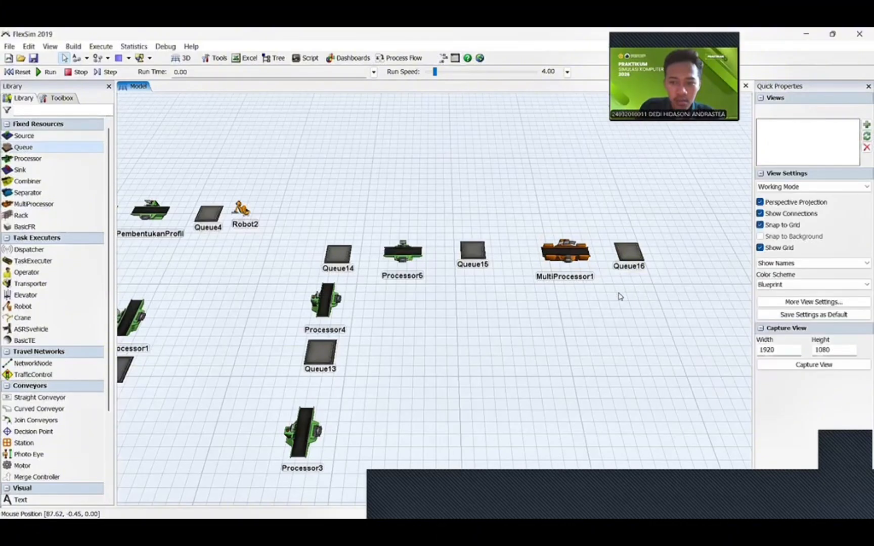
Step: Add a Transporter directly after the last queue of the new row
{"action": "left_click_drag", "start_coordinate": [618, 297], "coordinate": [443, 296]}
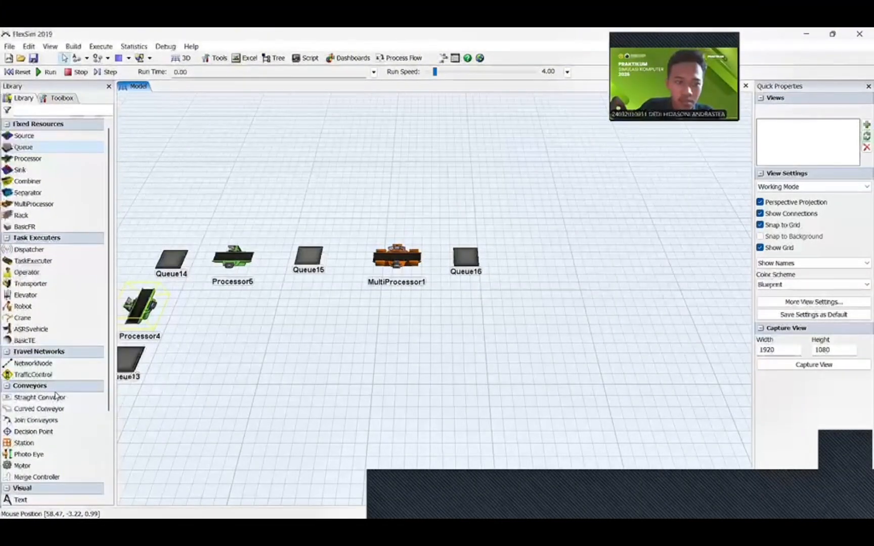
{"action": "scroll", "coordinate": [57, 396], "scroll_direction": "down", "scroll_amount": 1}
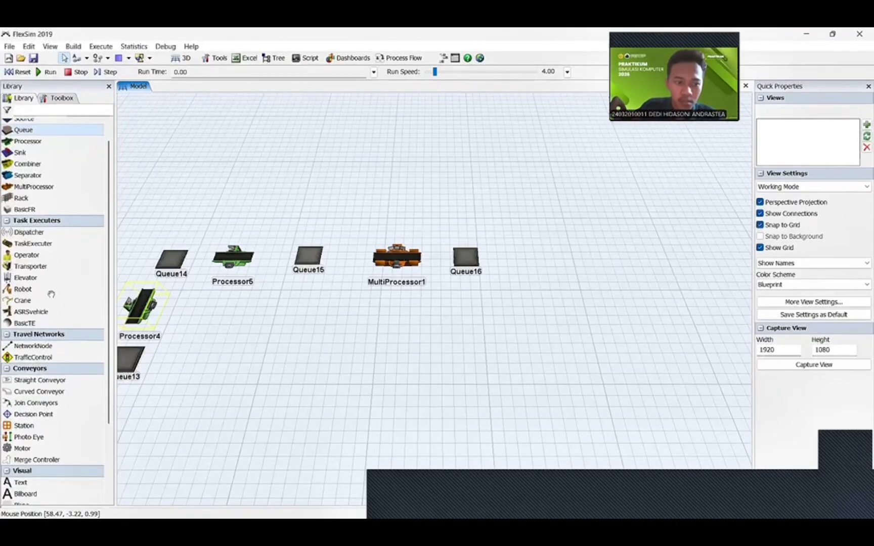
{"action": "left_click", "coordinate": [37, 265]}
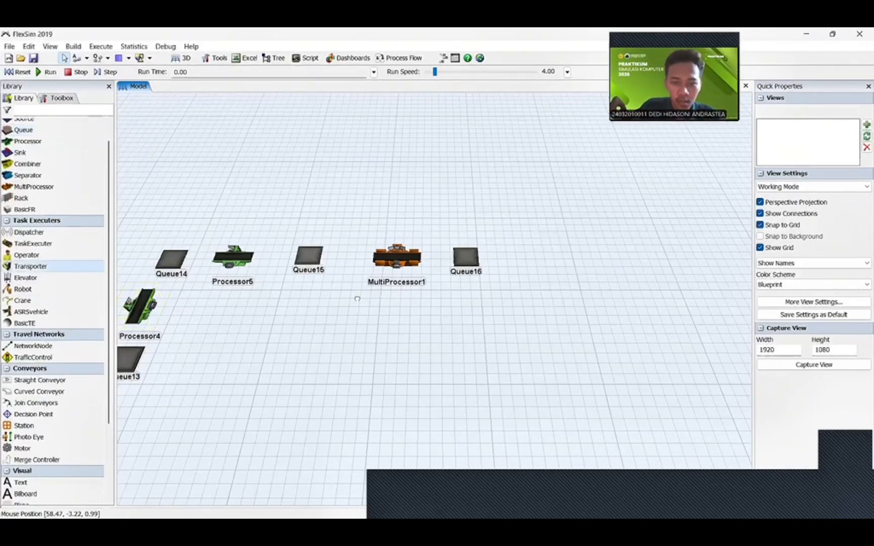
{"action": "left_click", "coordinate": [504, 258]}
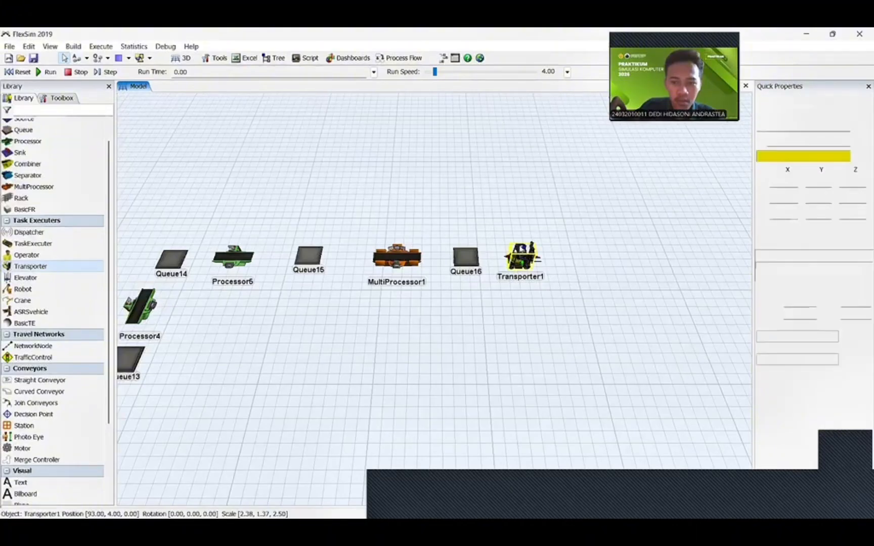
{"action": "left_click", "coordinate": [496, 176]}
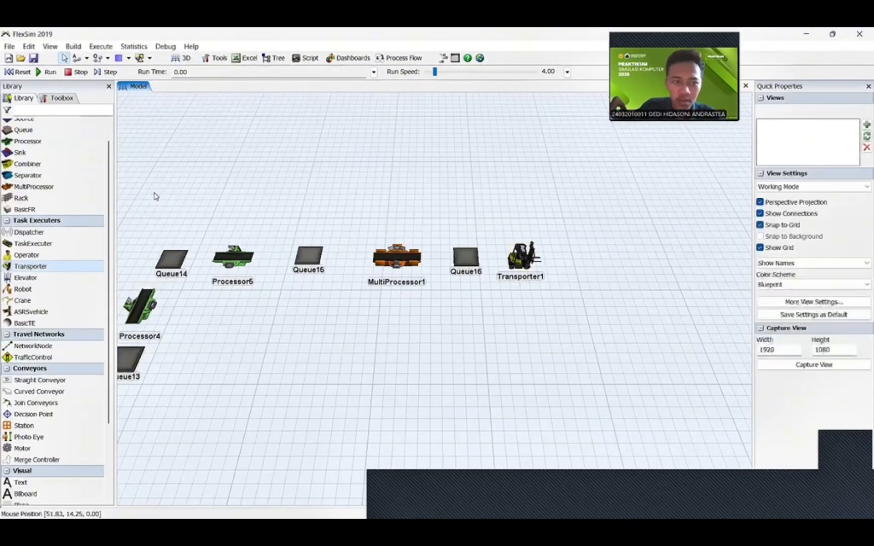
Step: Add a Sink beyond the Transporter and align it with the end of the row
{"action": "left_click", "coordinate": [19, 152]}
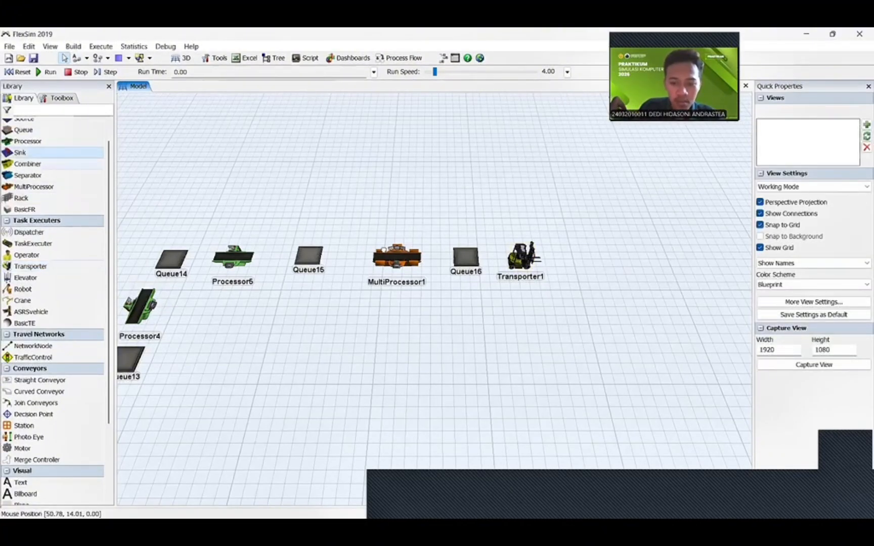
{"action": "left_click", "coordinate": [586, 262]}
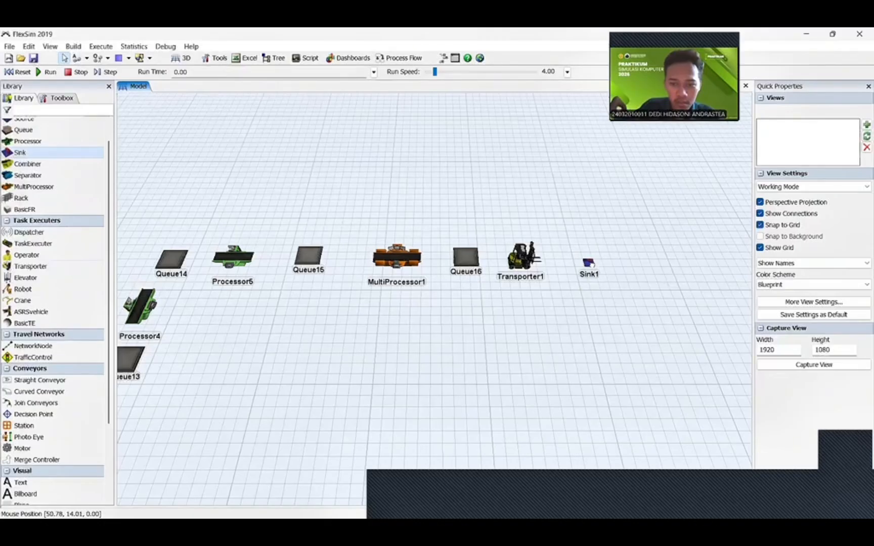
{"action": "mouse_move", "coordinate": [586, 264]}
{"action": "left_mouse_down"}
{"action": "mouse_move", "coordinate": [573, 260]}
{"action": "mouse_move", "coordinate": [581, 267]}
{"action": "left_mouse_up"}
{"action": "left_click", "coordinate": [618, 266]}
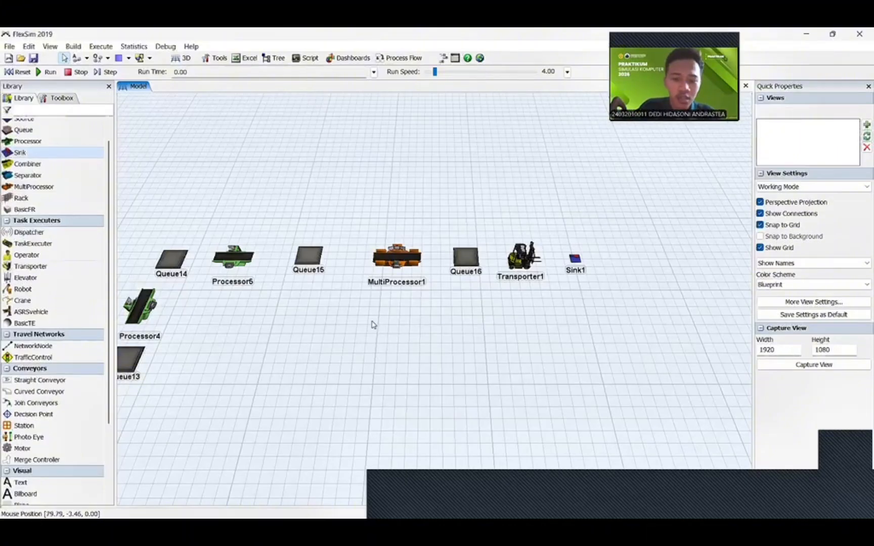
Step: Rename the rotated processor directly above the bottom row's last queue as penghalusan
{"action": "left_click_drag", "start_coordinate": [387, 320], "coordinate": [516, 236]}
{"action": "left_click_drag", "start_coordinate": [286, 360], "coordinate": [461, 282]}
{"action": "left_click", "coordinate": [459, 281]}
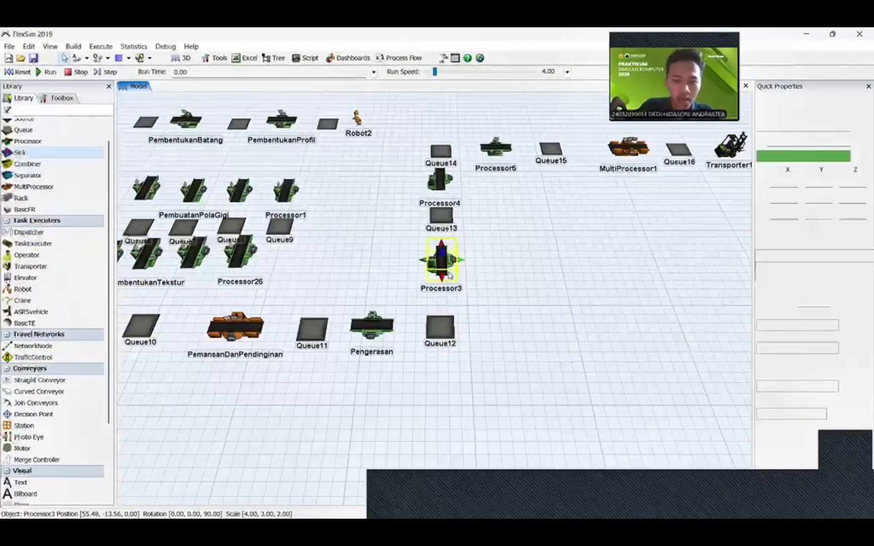
{"action": "double_click", "coordinate": [811, 125]}
{"action": "type", "text": "pe"}
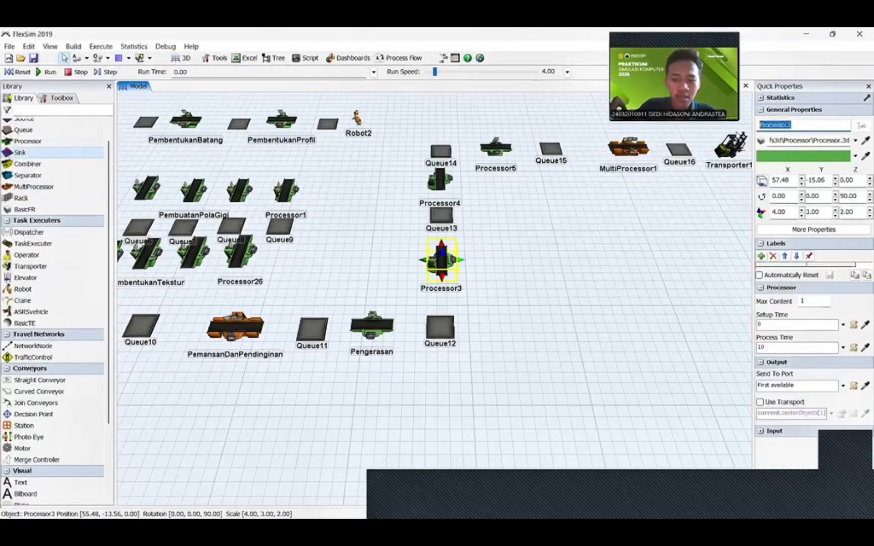
{"action": "type", "text": "nghalusan"}
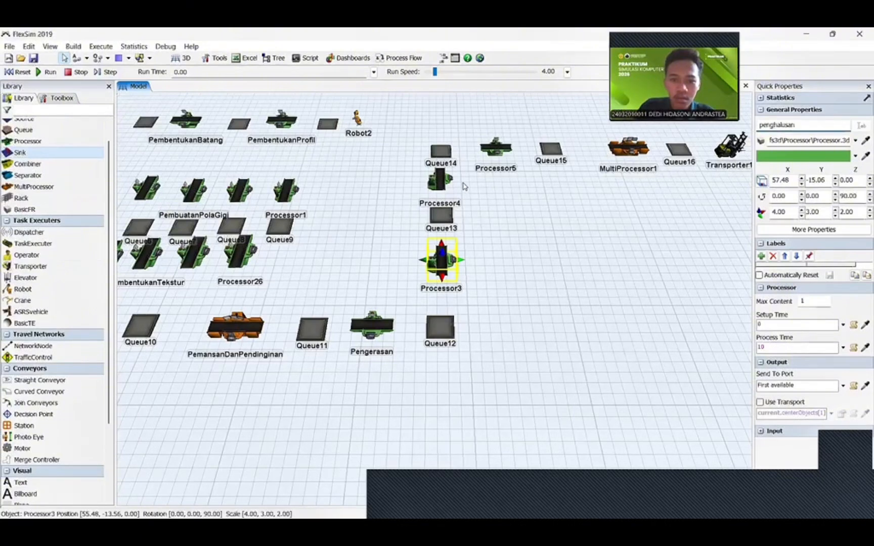
Step: Rename the rotated processor between Queue13 and Queue14 as pemasanganPegangan
{"action": "left_click", "coordinate": [441, 179]}
{"action": "double_click", "coordinate": [789, 125]}
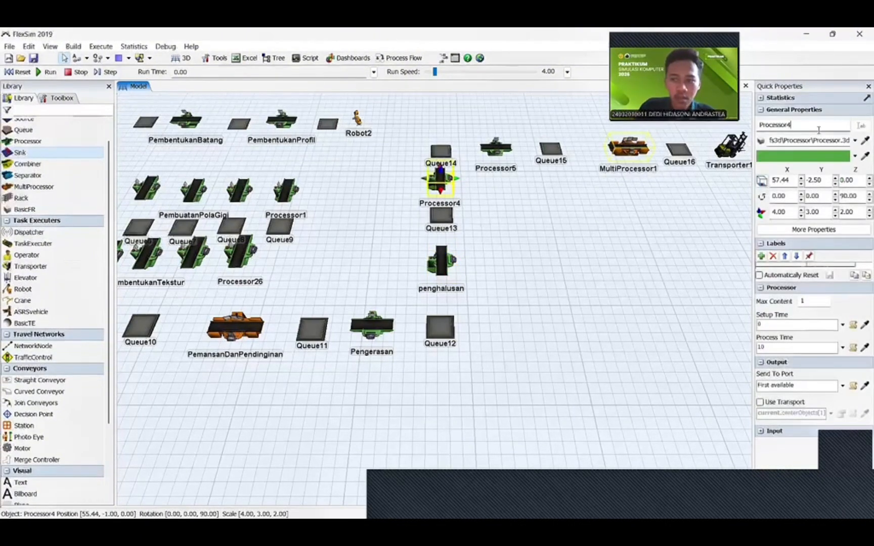
{"action": "type", "text": "pemasang"}
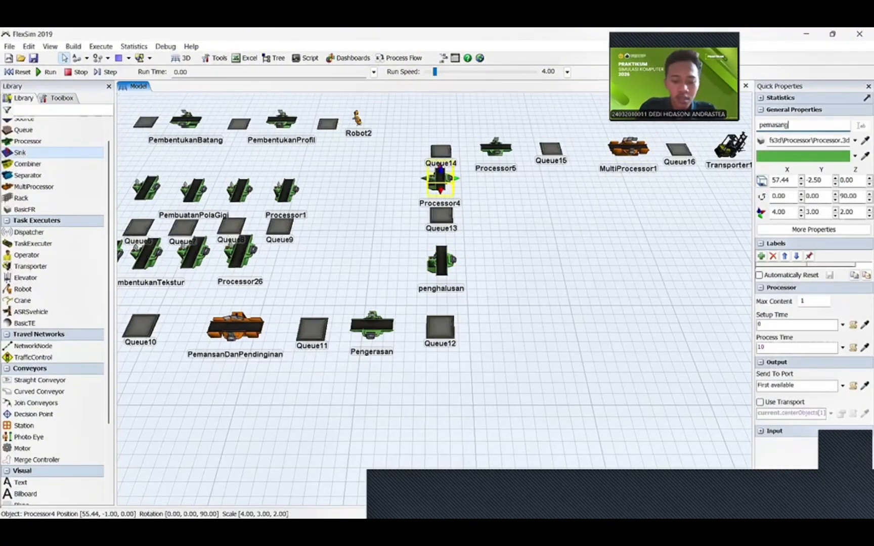
{"action": "type", "text": "anPe"}
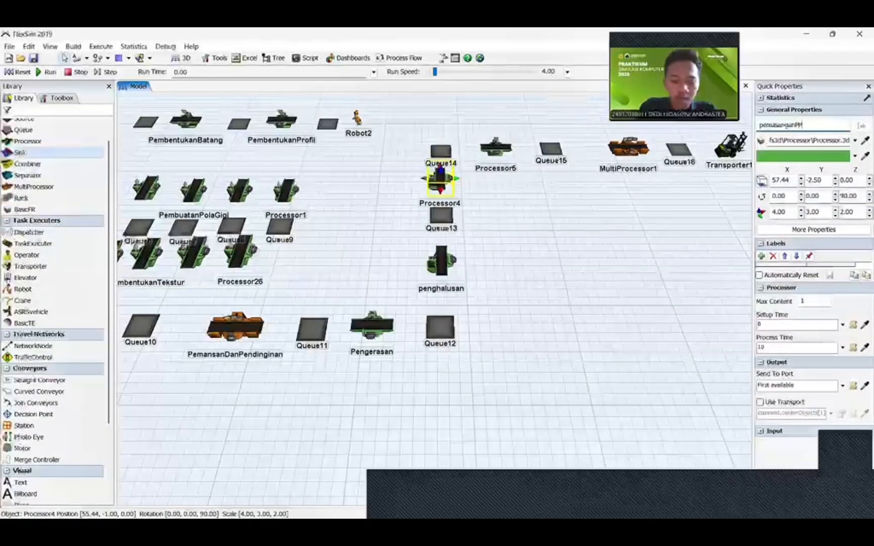
{"action": "type", "text": "gangan"}
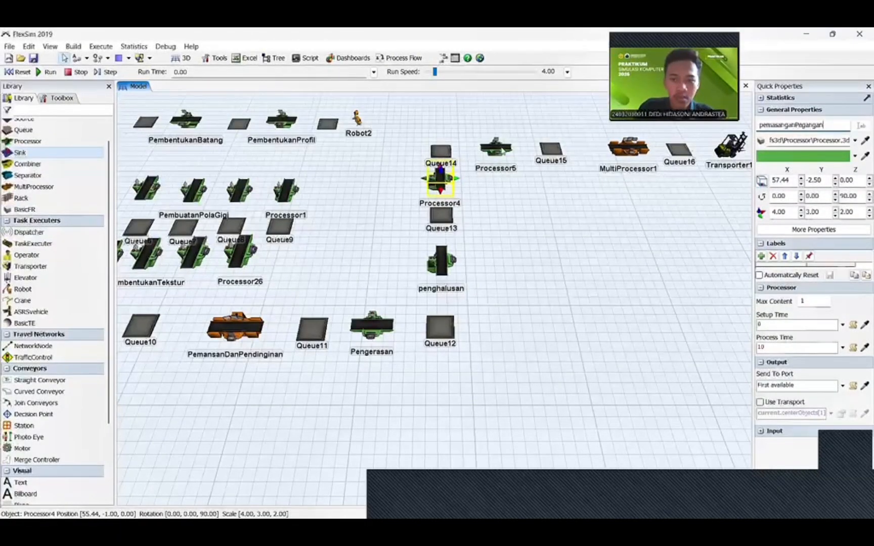
Step: Rename the processor between Queue14 and Queue15 as PelapisanAntiKarat
{"action": "left_click", "coordinate": [496, 148]}
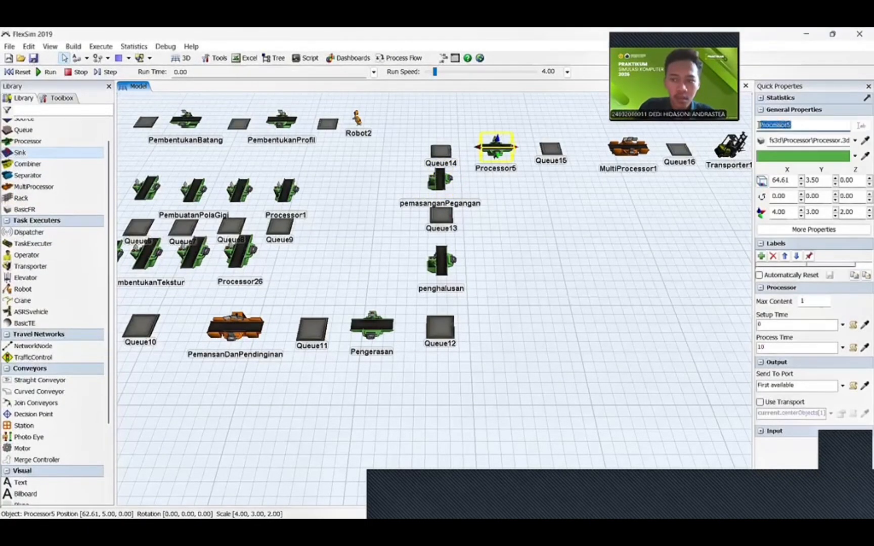
{"action": "type", "text": "Pel"}
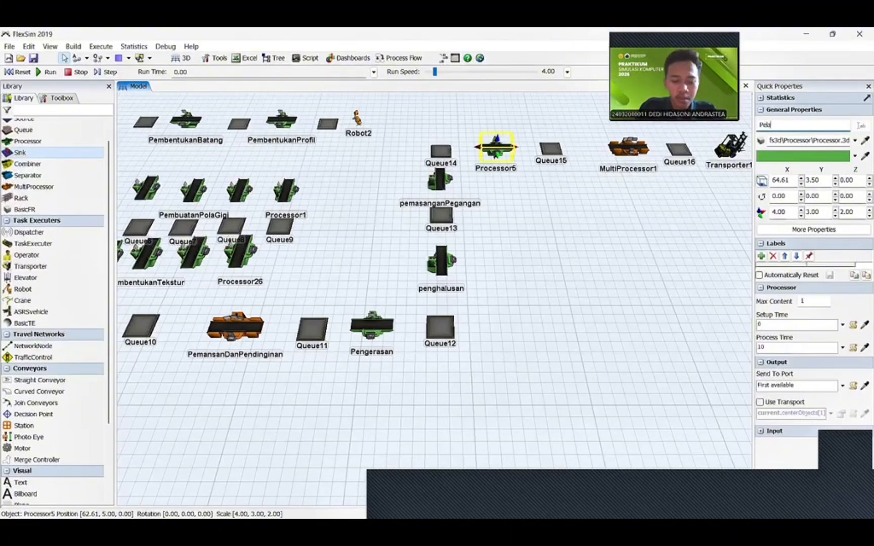
{"action": "type", "text": "apisanAn"}
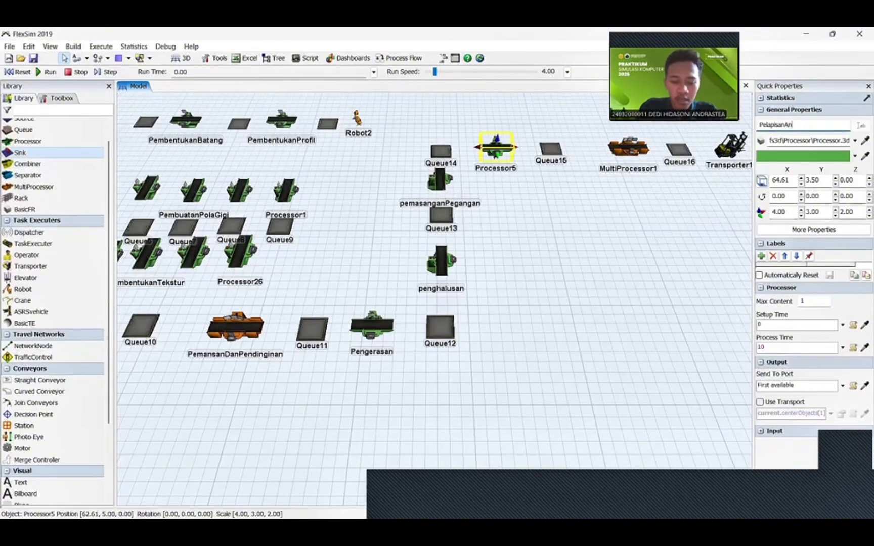
{"action": "type", "text": "tiKarat"}
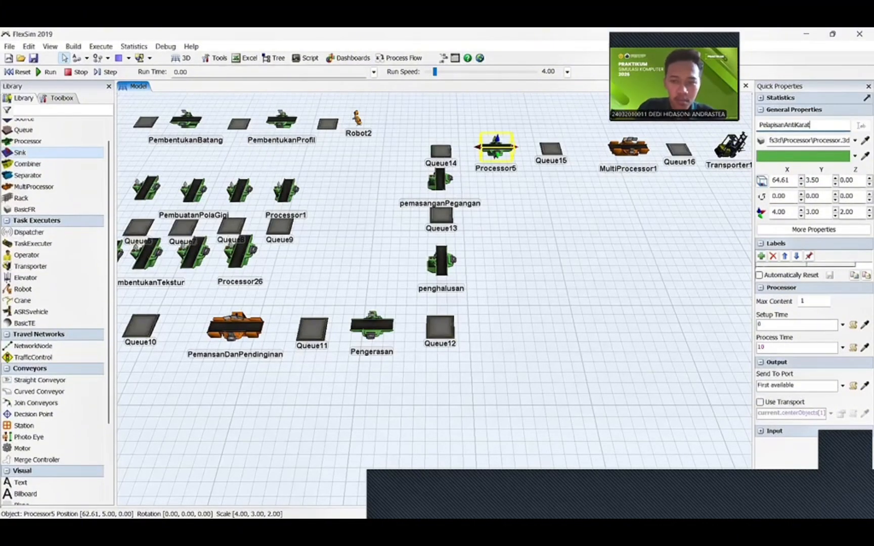
Step: Rename the MultiProcessor between Queue15 and Queue16 as PemeriksaanDanPengemasan
{"action": "left_click", "coordinate": [634, 151]}
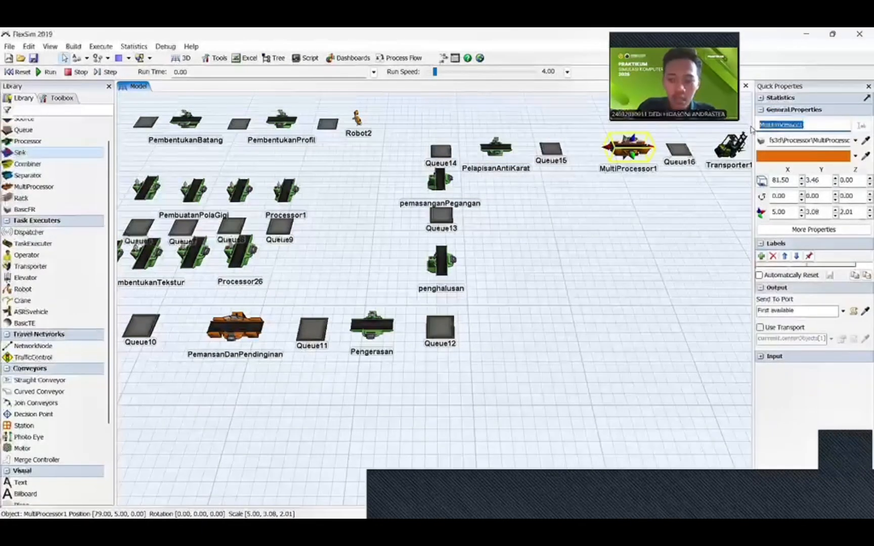
{"action": "type", "text": "PemeriksaanDanPeng"}
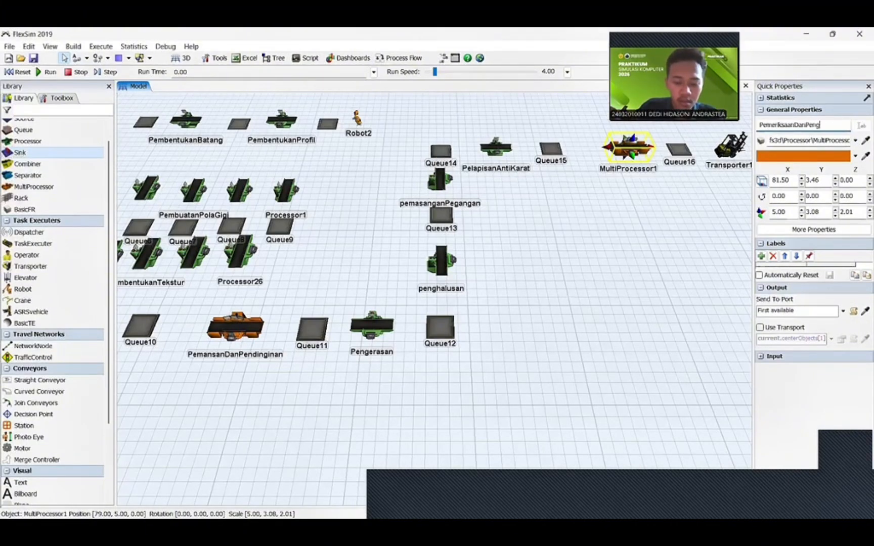
{"action": "type", "text": "emasan"}
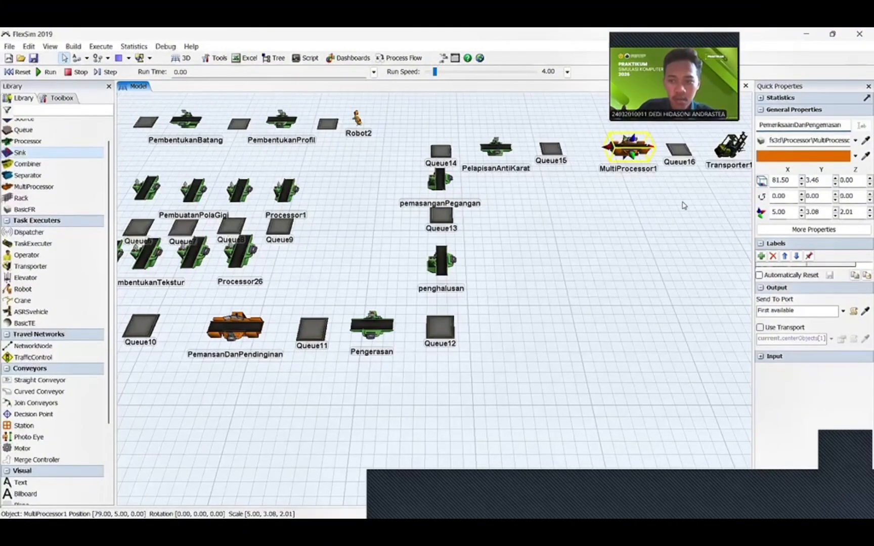
{"action": "left_click", "coordinate": [706, 207]}
Step: Rename the sink beyond the transporter as KikirJadi
{"action": "left_click_drag", "start_coordinate": [706, 207], "coordinate": [530, 223]}
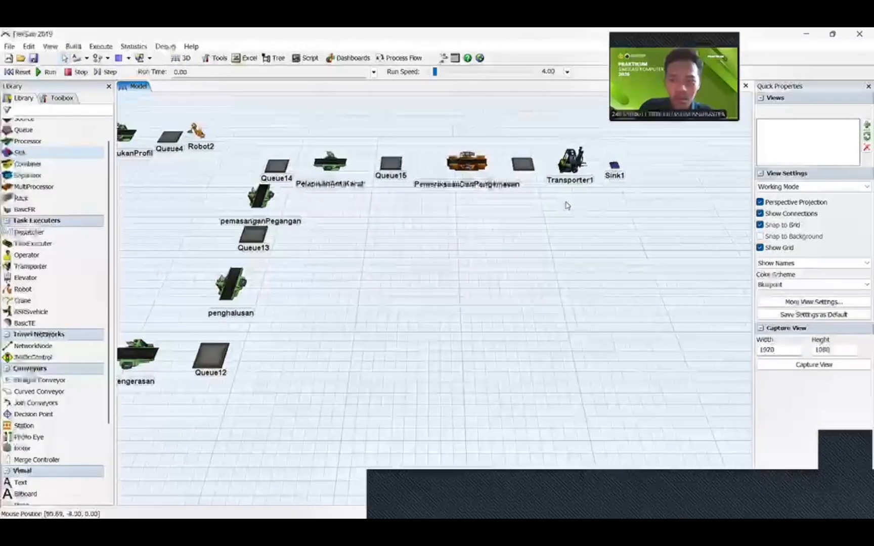
{"action": "left_click", "coordinate": [617, 167]}
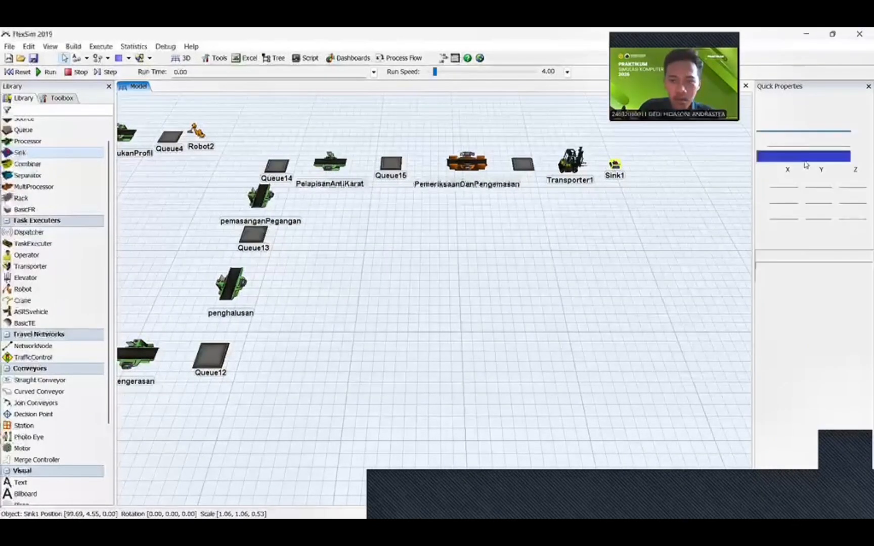
{"action": "double_click", "coordinate": [813, 126]}
{"action": "type", "text": "KikirJadi"}
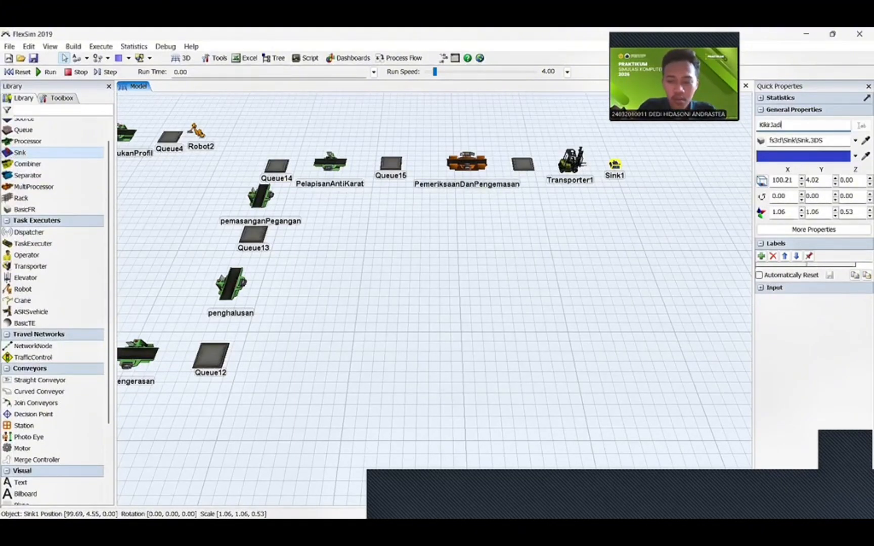
{"action": "left_click", "coordinate": [548, 248]}
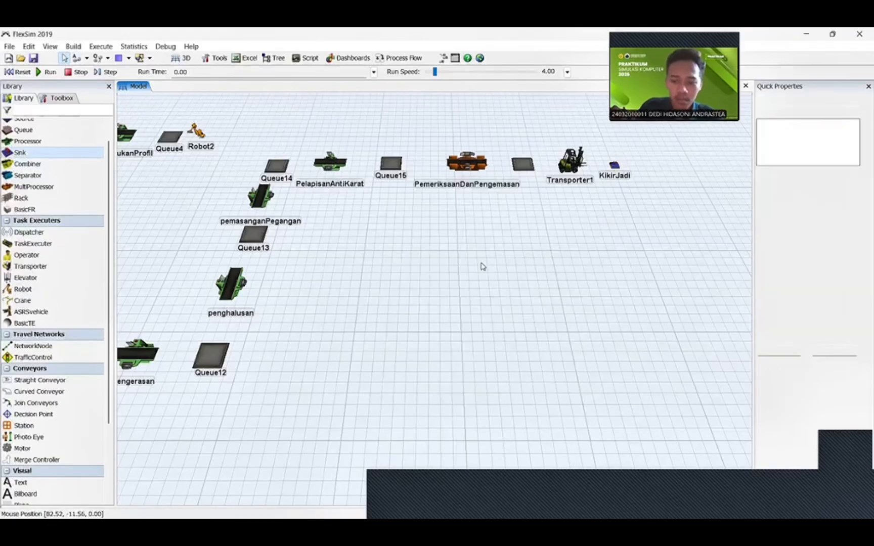
Step: Rename the source at the start of the production line as KedatanganBahanBaku
{"action": "left_click_drag", "start_coordinate": [482, 266], "coordinate": [707, 262]}
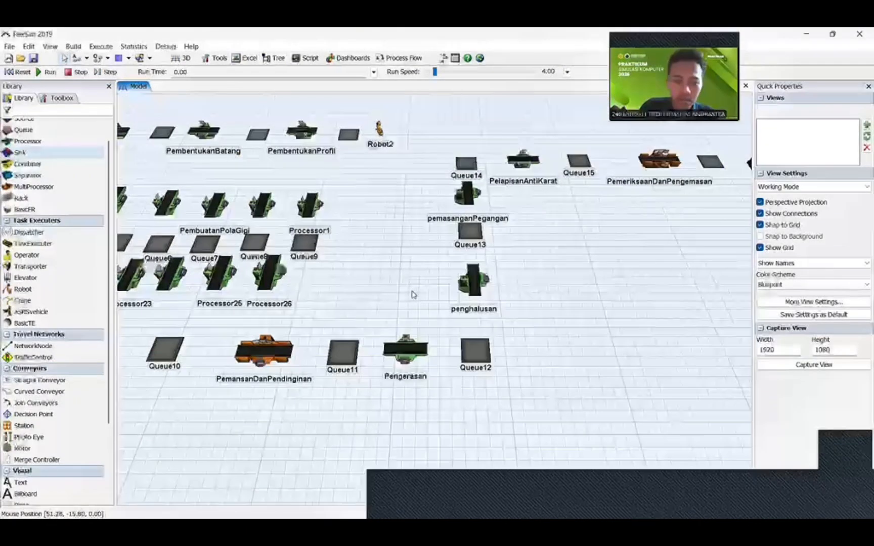
{"action": "left_click_drag", "start_coordinate": [404, 310], "coordinate": [533, 308]}
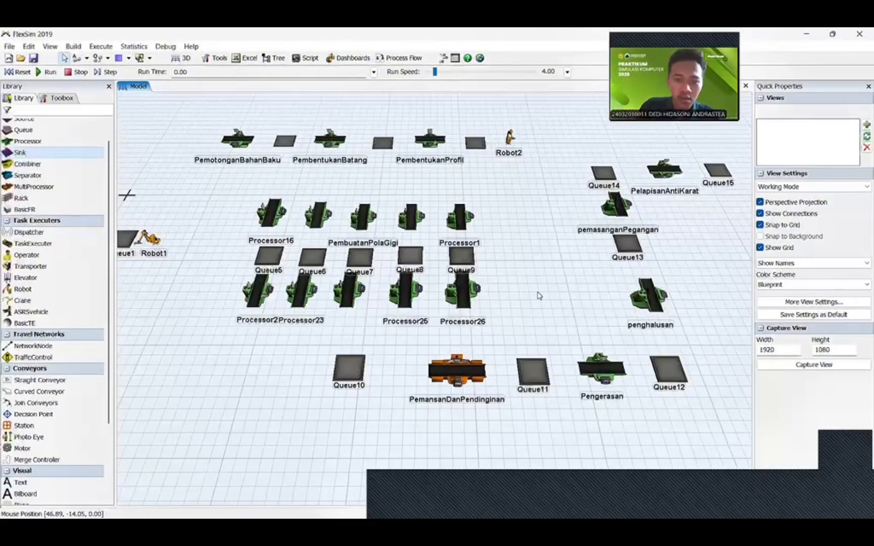
{"action": "scroll", "coordinate": [354, 314], "scroll_direction": "up", "scroll_amount": 5}
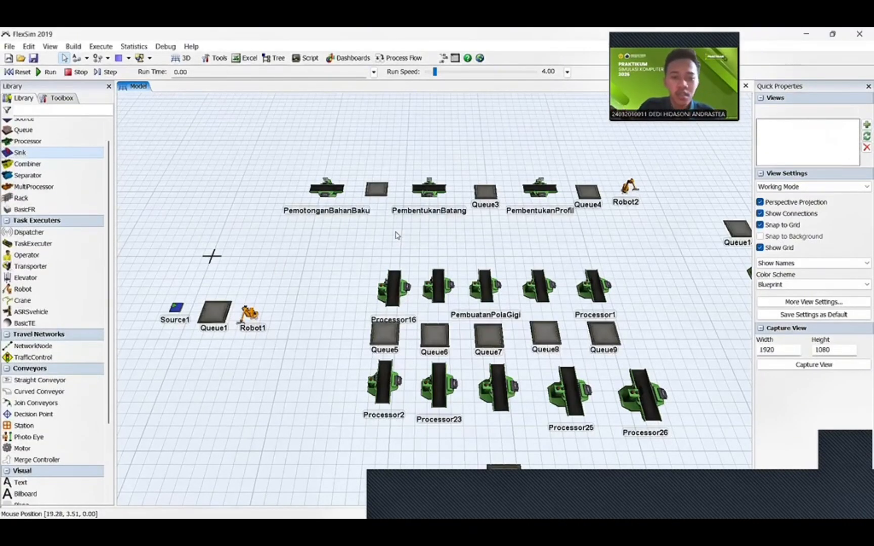
{"action": "scroll", "coordinate": [396, 235], "scroll_direction": "down", "scroll_amount": 5}
{"action": "scroll", "coordinate": [418, 204], "scroll_direction": "up", "scroll_amount": 3}
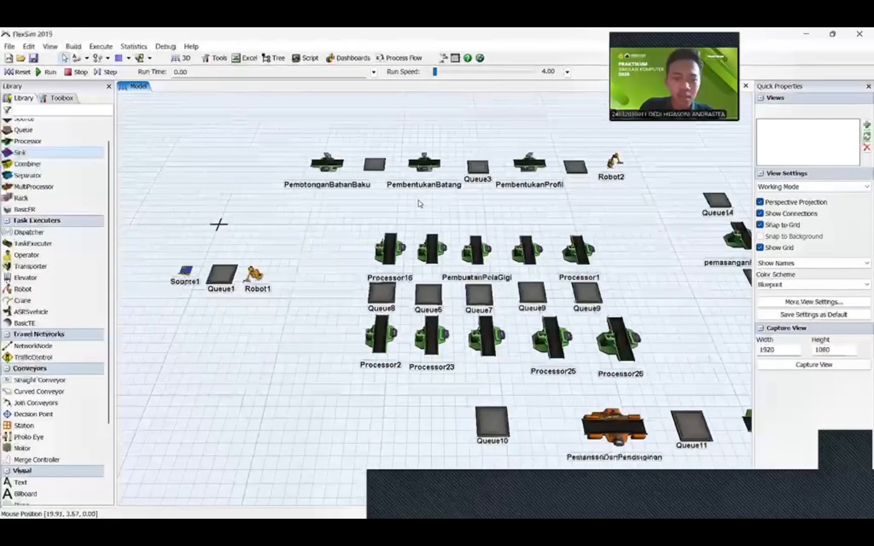
{"action": "left_click_drag", "start_coordinate": [419, 204], "coordinate": [446, 201]}
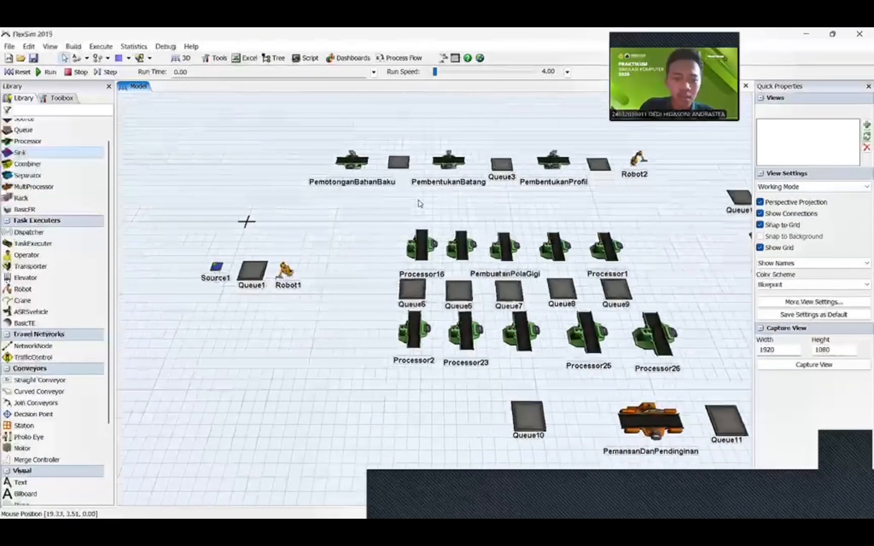
{"action": "left_click", "coordinate": [216, 267]}
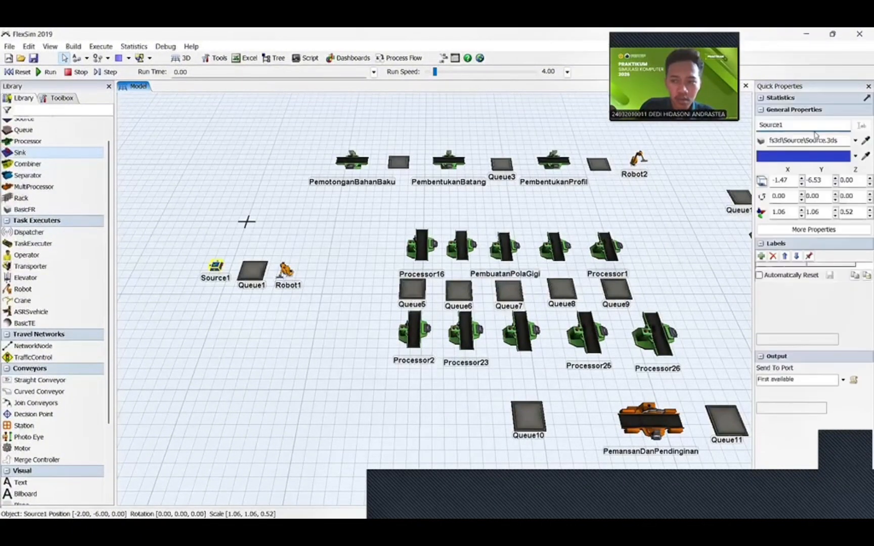
{"action": "double_click", "coordinate": [808, 124]}
{"action": "type", "text": "KedatanganBah"}
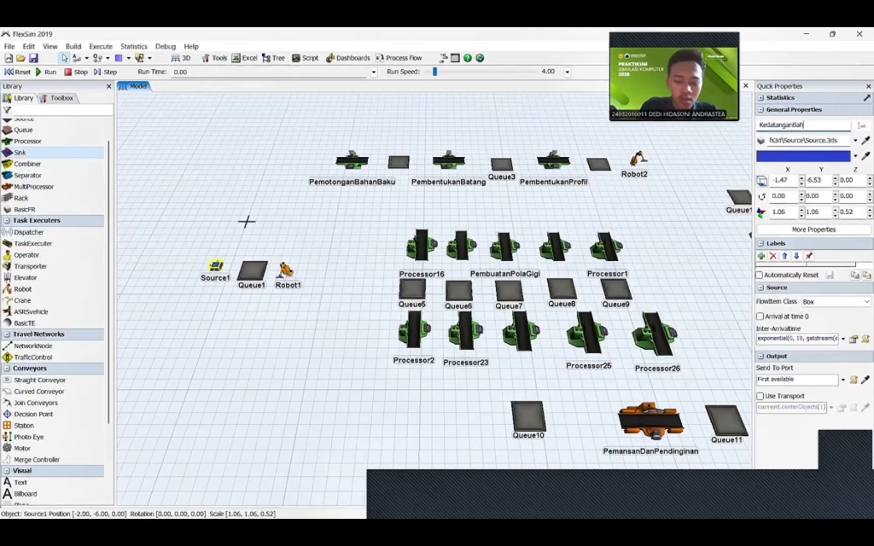
{"action": "type", "text": "anBaku"}
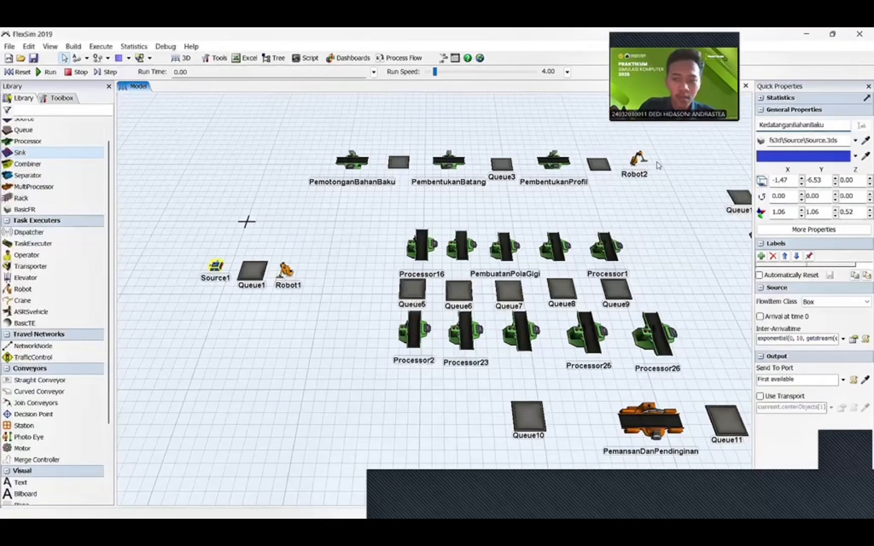
{"action": "key", "text": "Return"}
{"action": "left_click", "coordinate": [382, 205]}
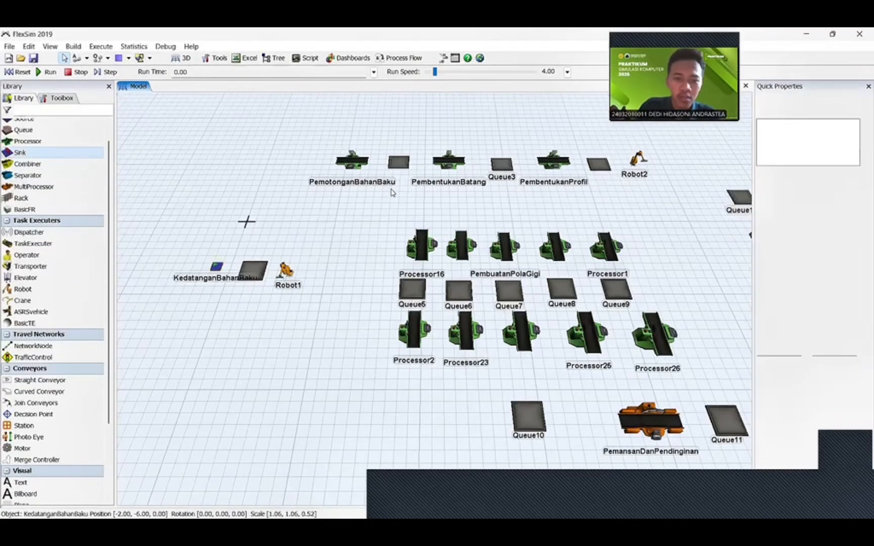
{"action": "left_click_drag", "start_coordinate": [495, 188], "coordinate": [420, 175]}
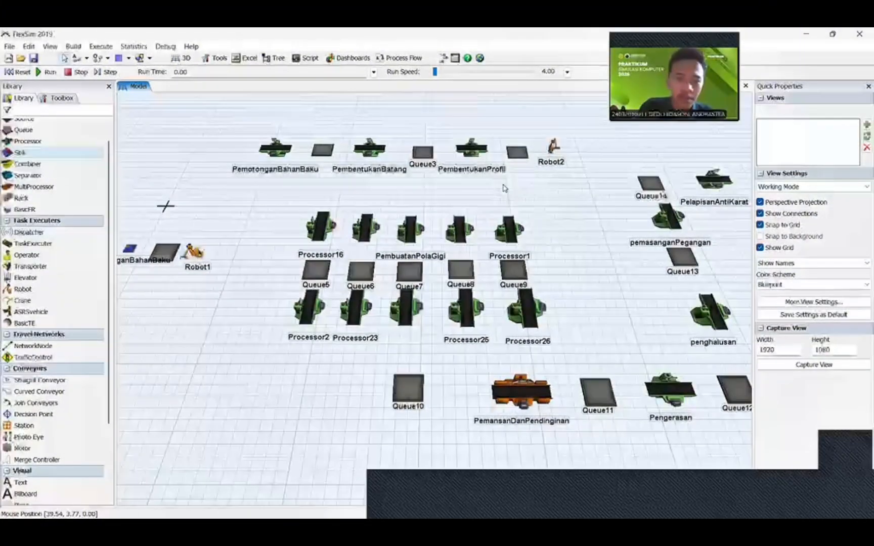
{"action": "left_click_drag", "start_coordinate": [547, 219], "coordinate": [429, 171]}
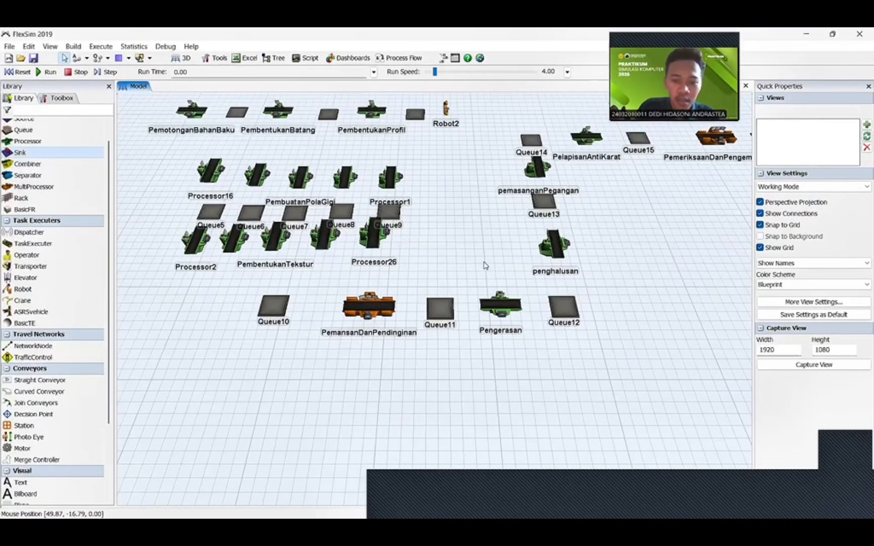
{"action": "left_click_drag", "start_coordinate": [484, 264], "coordinate": [360, 306]}
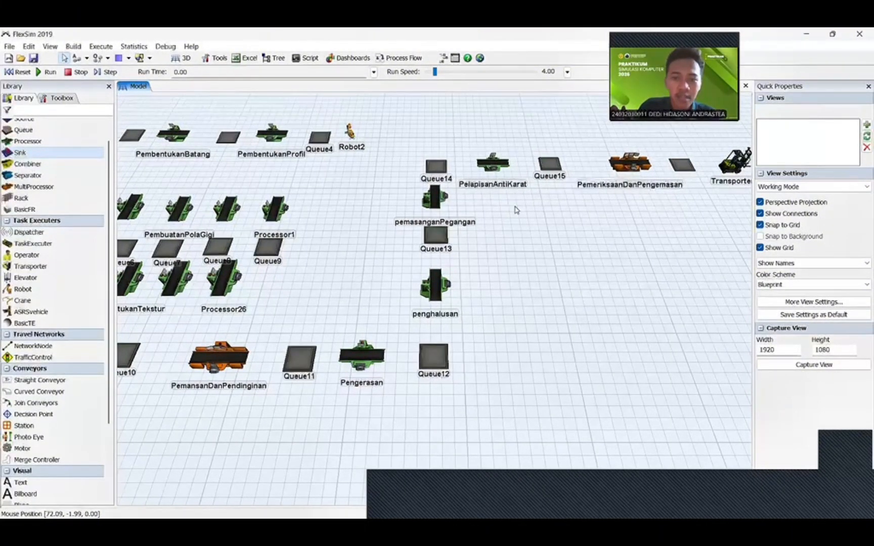
{"action": "left_click_drag", "start_coordinate": [517, 208], "coordinate": [401, 227]}
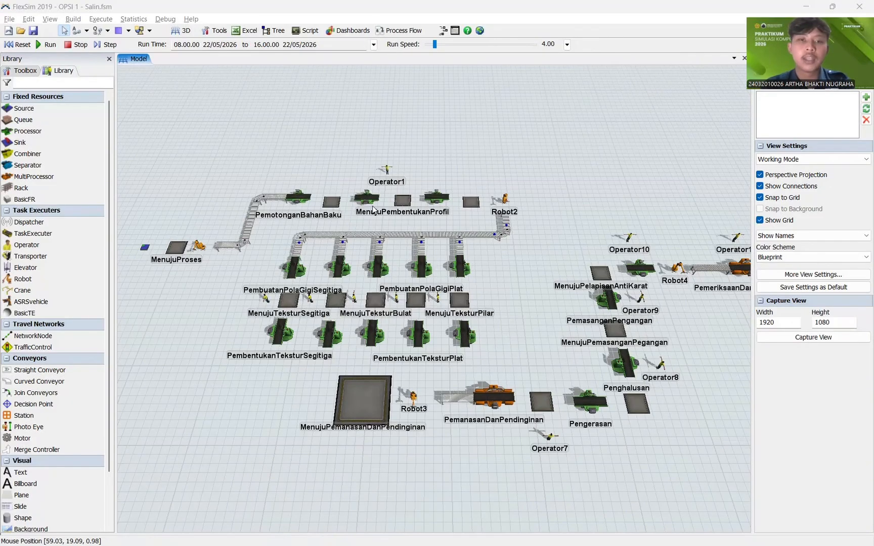
Step: Connect KedatanganBahanBaku to the MenujuProses queue, and link that queue through Robot1 to the first straight conveyor
{"action": "scroll", "coordinate": [176, 242], "scroll_direction": "up", "scroll_amount": 10}
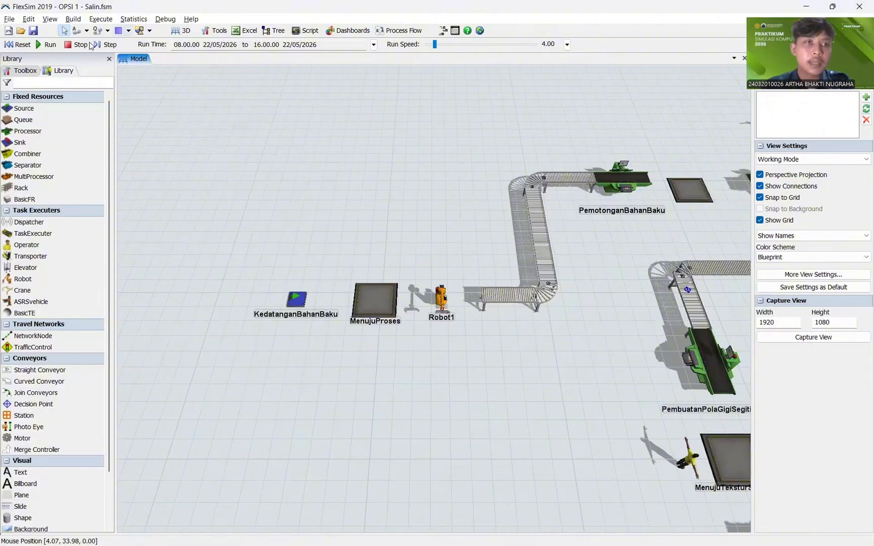
{"action": "left_click", "coordinate": [78, 31]}
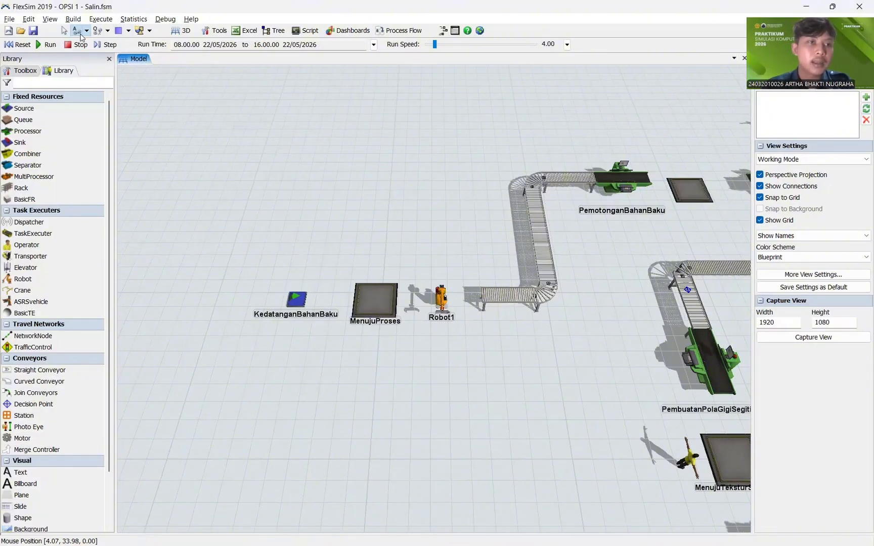
{"action": "left_click", "coordinate": [299, 298]}
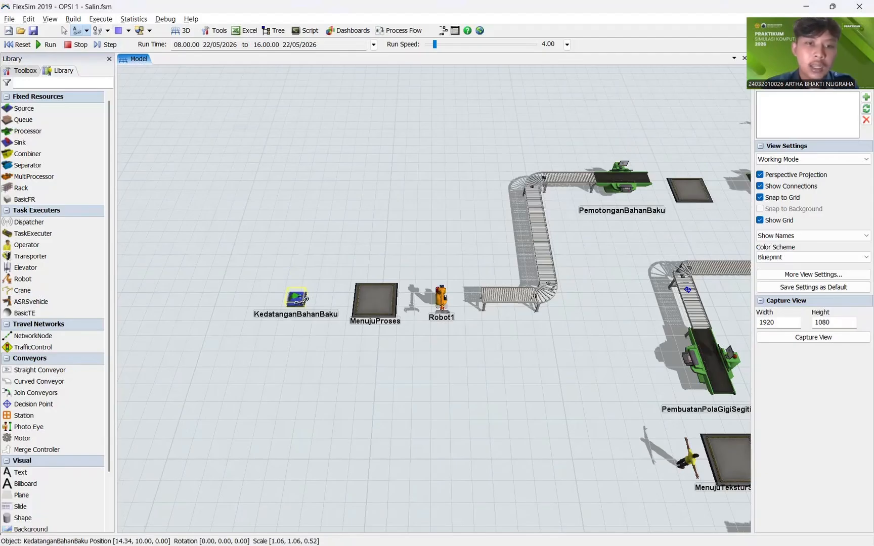
{"action": "left_click", "coordinate": [362, 292]}
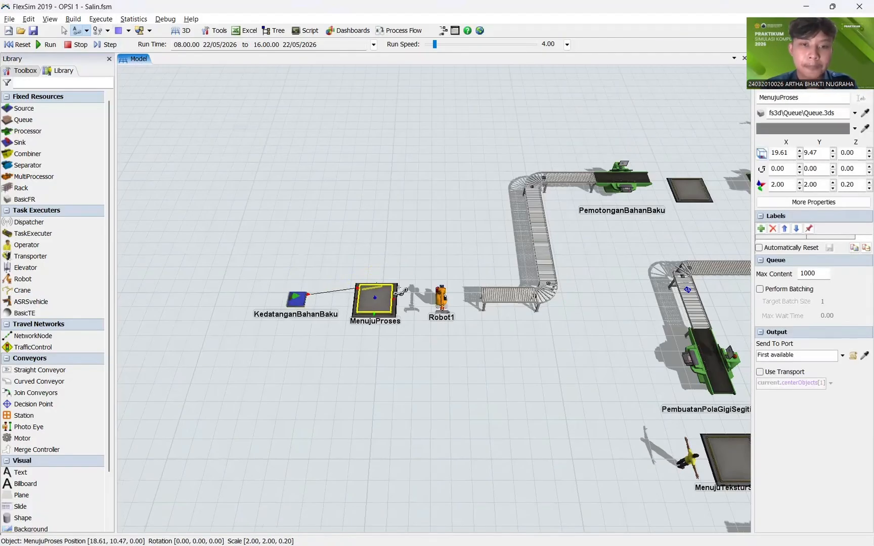
{"action": "left_click", "coordinate": [398, 290]}
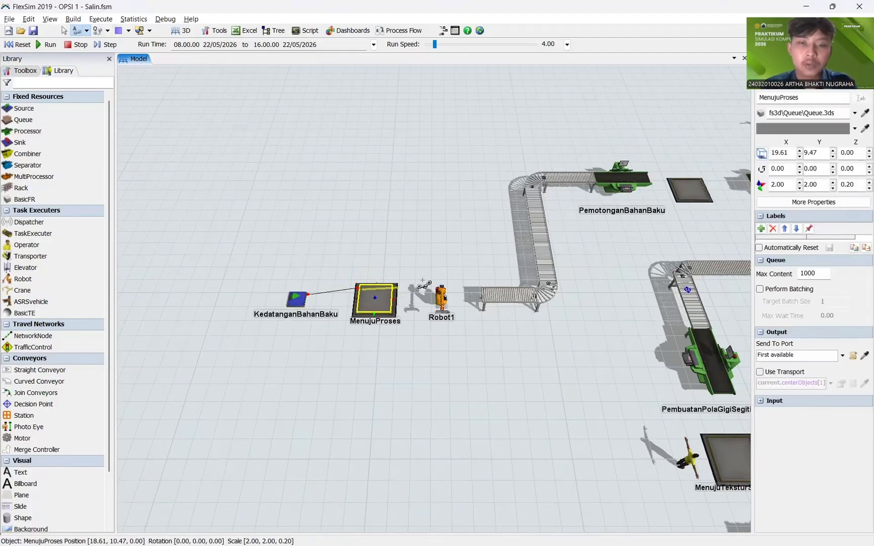
{"action": "left_click", "coordinate": [492, 297]}
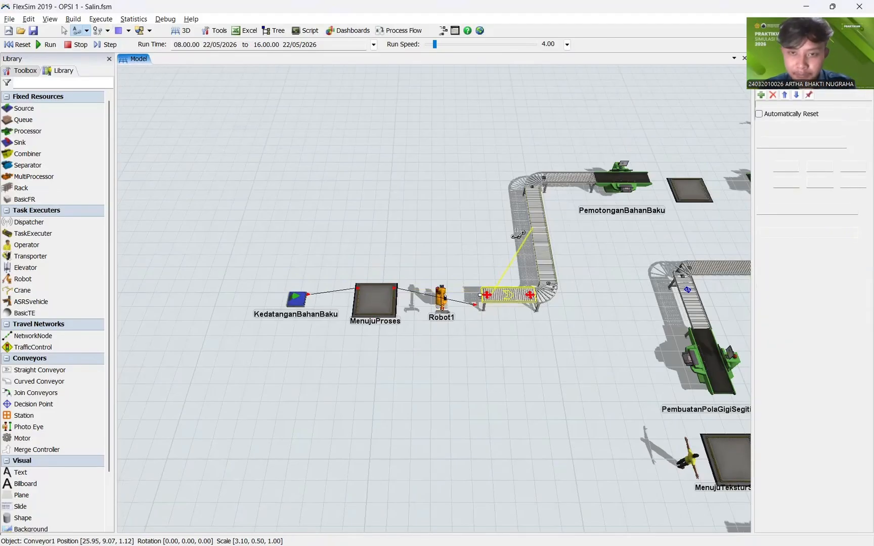
Step: Connect the conveyor line to the PemotonganBahanBaku processor
{"action": "left_click", "coordinate": [76, 31]}
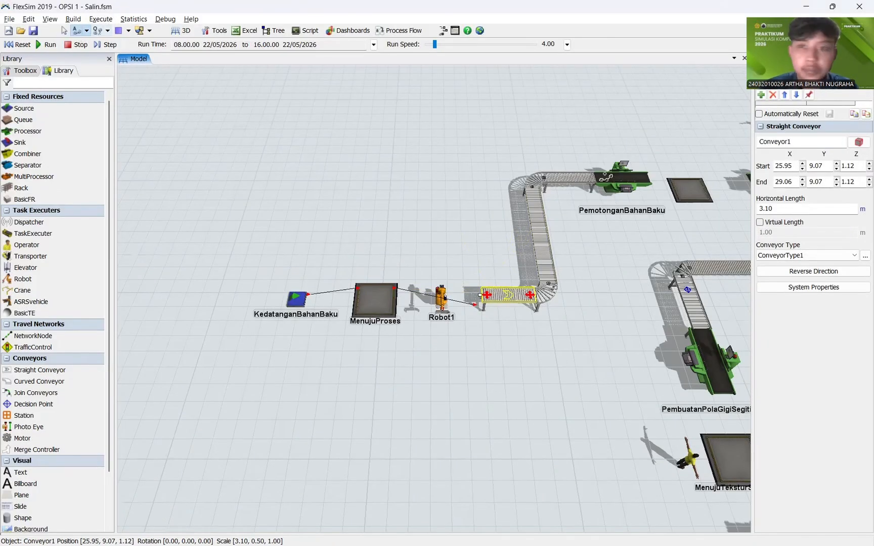
{"action": "left_click", "coordinate": [612, 177]}
{"action": "left_click", "coordinate": [612, 177]}
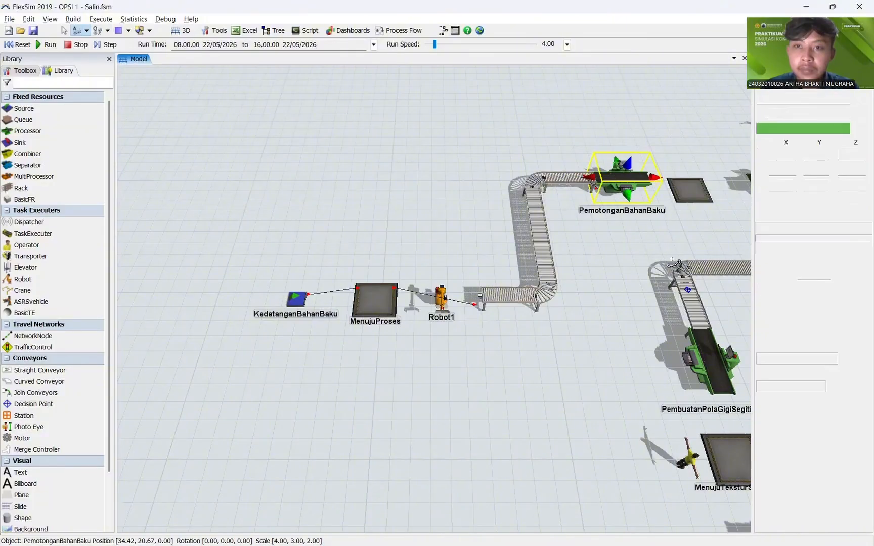
Step: Connect PemotonganBahanBaku through the MenujuPembentukanBatang queue and PembentukanBatang to the MenujuPembentukanProfil queue
{"action": "left_click_drag", "start_coordinate": [542, 257], "coordinate": [441, 279]}
{"action": "left_click_drag", "start_coordinate": [367, 264], "coordinate": [45, 128]}
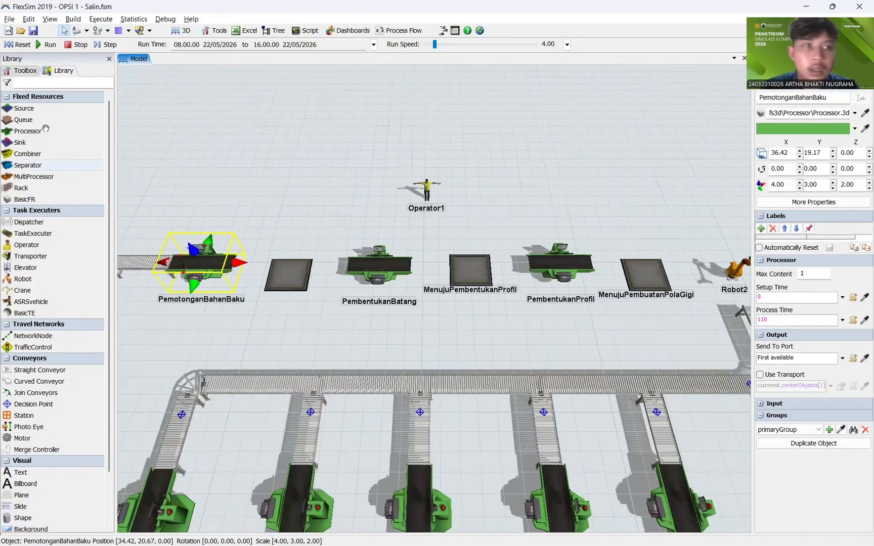
{"action": "left_click", "coordinate": [78, 29]}
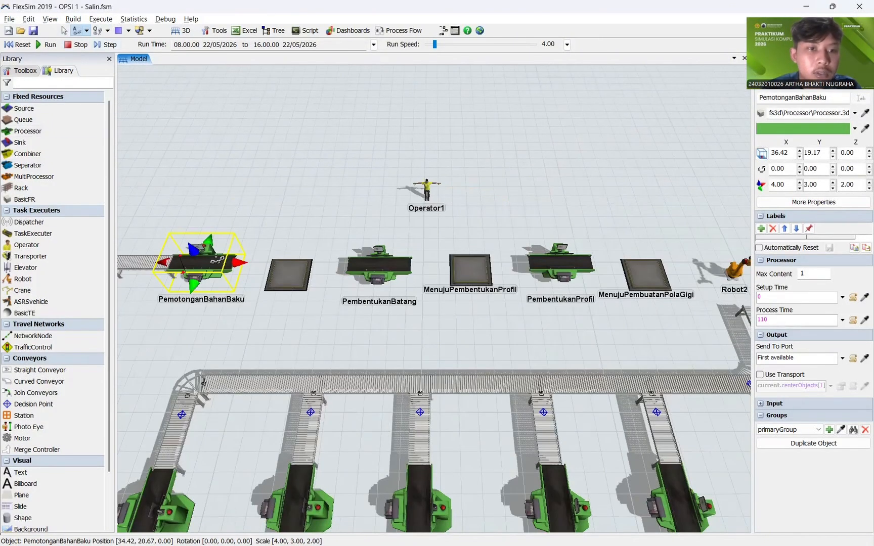
{"action": "left_click", "coordinate": [271, 265]}
{"action": "left_click", "coordinate": [371, 263]}
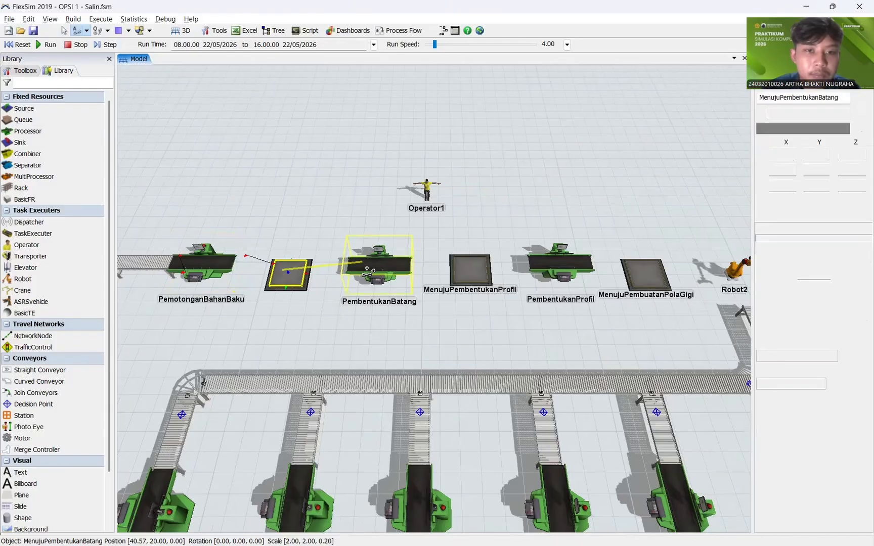
{"action": "left_click", "coordinate": [460, 271]}
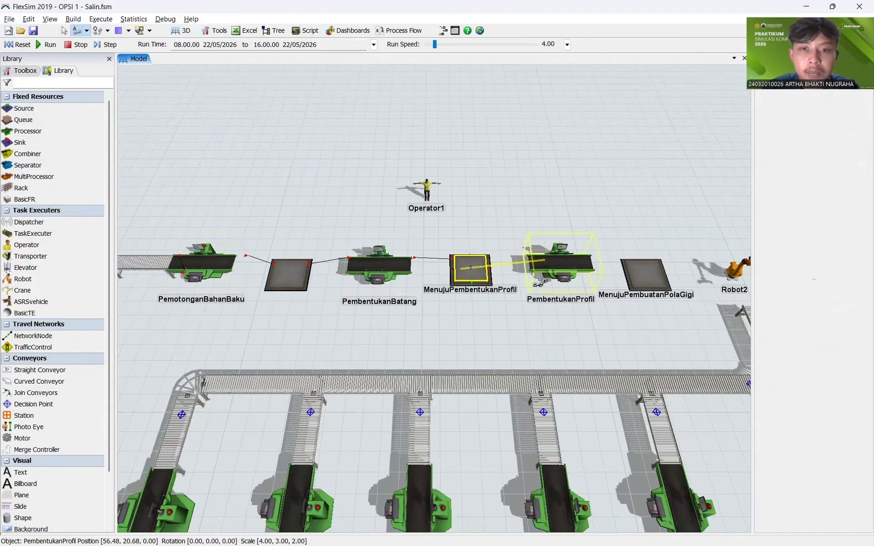
Step: Connect MenujuPembentukanProfil through PembentukanProfil and the MenujuPembuatanPolaGigi queue to the straight conveyor beside Robot2
{"action": "left_click", "coordinate": [559, 264]}
{"action": "left_click", "coordinate": [646, 273]}
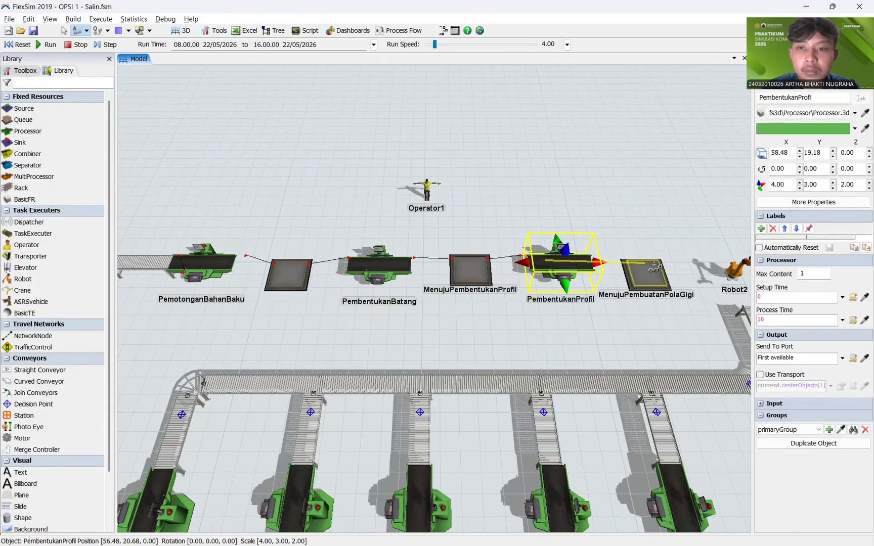
{"action": "left_click", "coordinate": [743, 310]}
{"action": "key", "text": "Escape"}
Step: Connect the branch conveyor nearest Robot2 to the PembuatanPolaGigiPilar processor
{"action": "left_click_drag", "start_coordinate": [667, 314], "coordinate": [547, 282]}
{"action": "scroll", "coordinate": [504, 285], "scroll_direction": "down", "scroll_amount": 4}
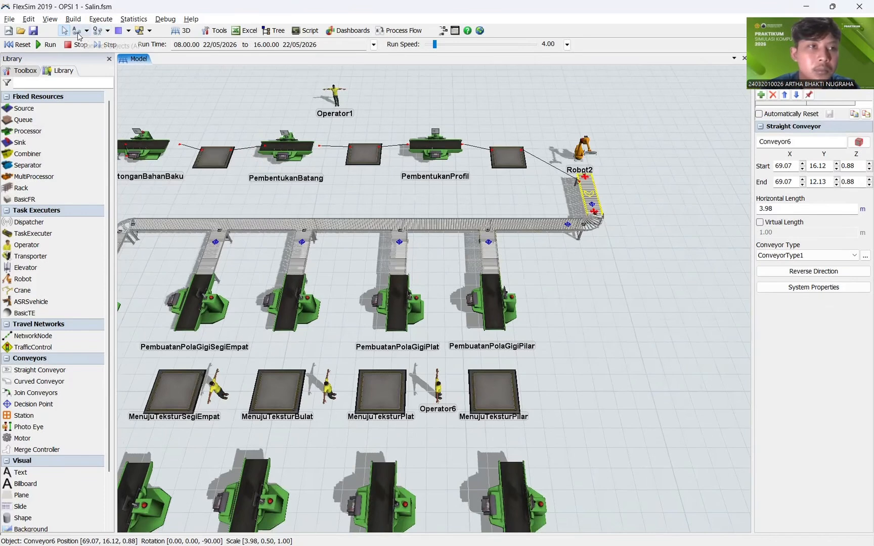
{"action": "left_click", "coordinate": [76, 30]}
{"action": "left_click", "coordinate": [495, 265]}
{"action": "left_click", "coordinate": [491, 298]}
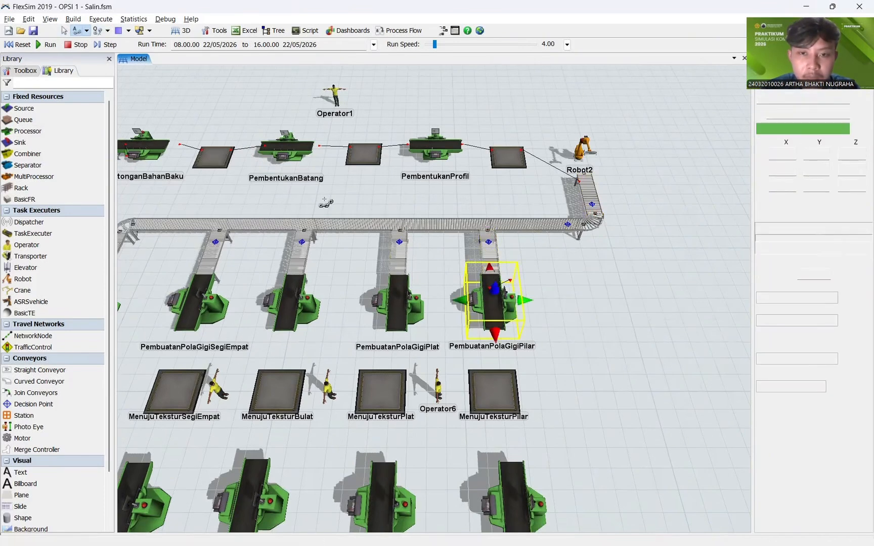
{"action": "key", "text": "Escape"}
Step: Connect PembuatanPolaGigiPilar through the MenujuTeksturPilar queue to the PembentukanTeksturPilar processor
{"action": "left_click", "coordinate": [76, 31]}
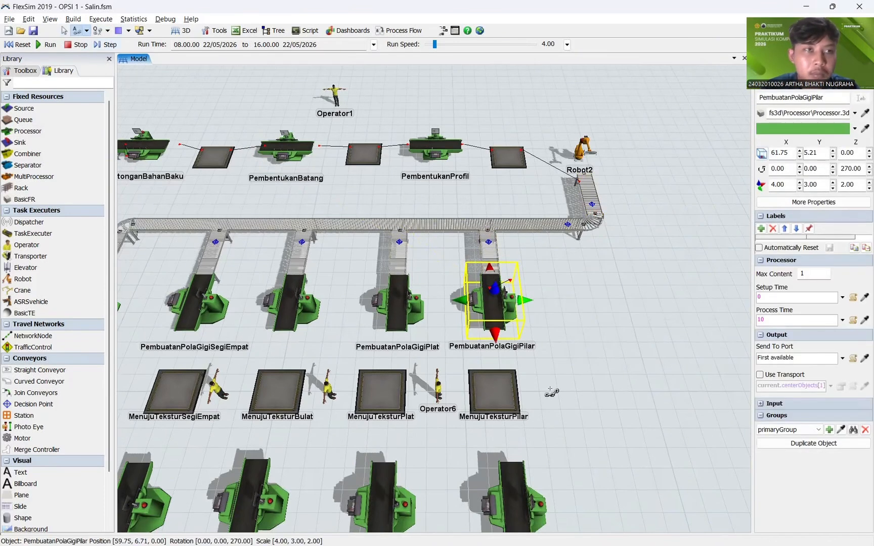
{"action": "left_click", "coordinate": [498, 387]}
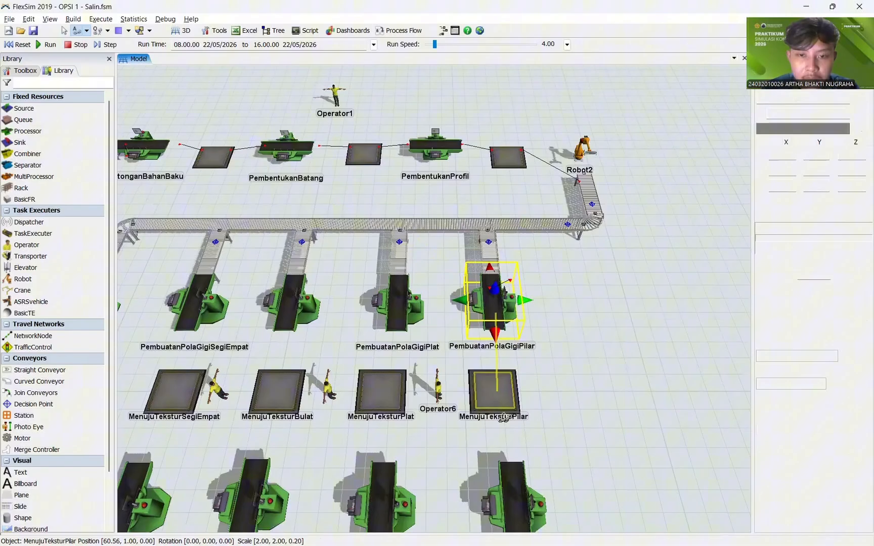
{"action": "left_click", "coordinate": [514, 482]}
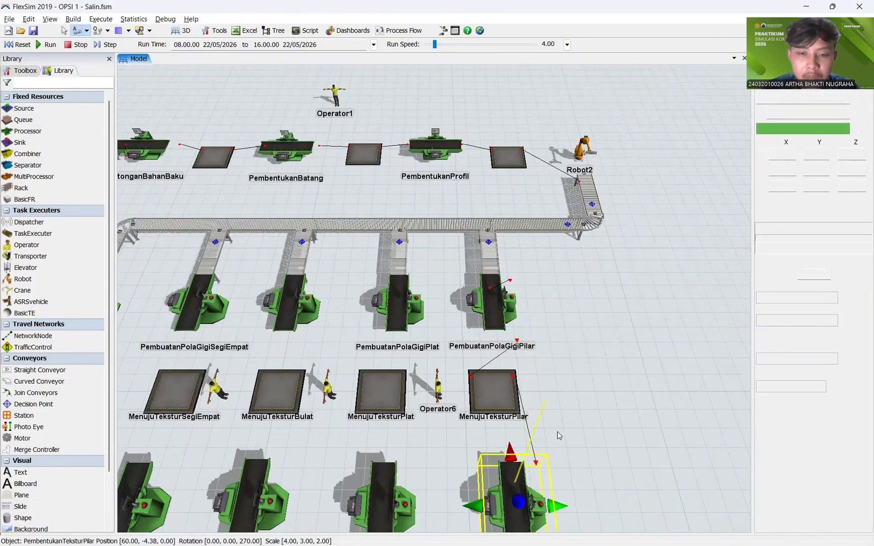
{"action": "key", "text": "Escape"}
{"action": "left_click_drag", "start_coordinate": [549, 339], "coordinate": [530, 183]}
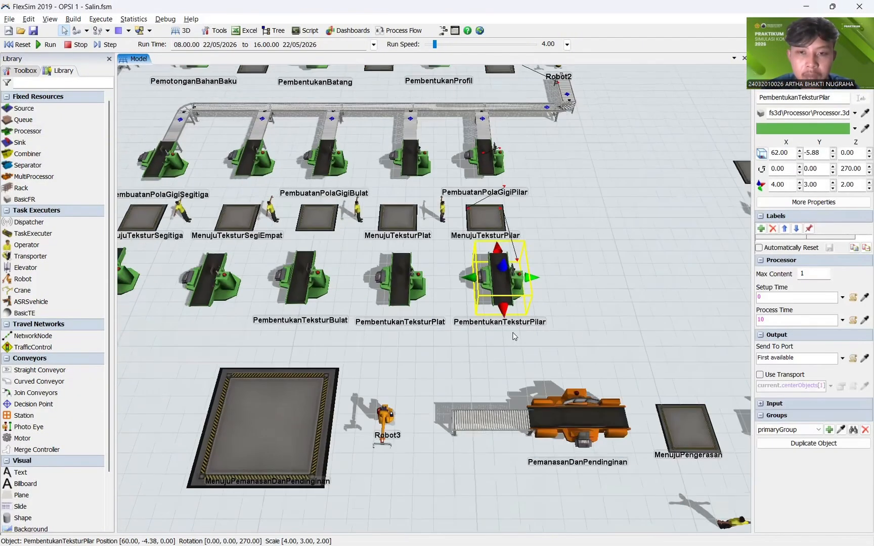
{"action": "left_click", "coordinate": [76, 30]}
{"action": "left_click", "coordinate": [409, 161]}
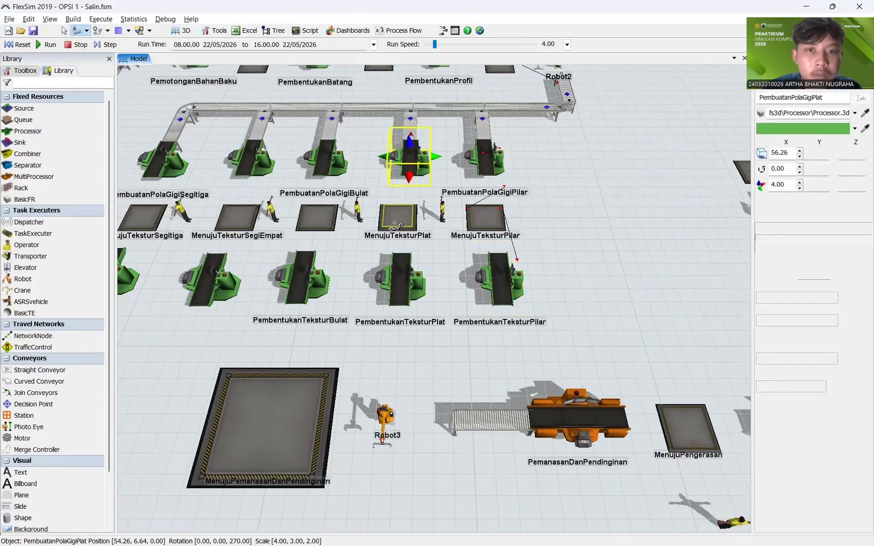
{"action": "left_click", "coordinate": [410, 203]}
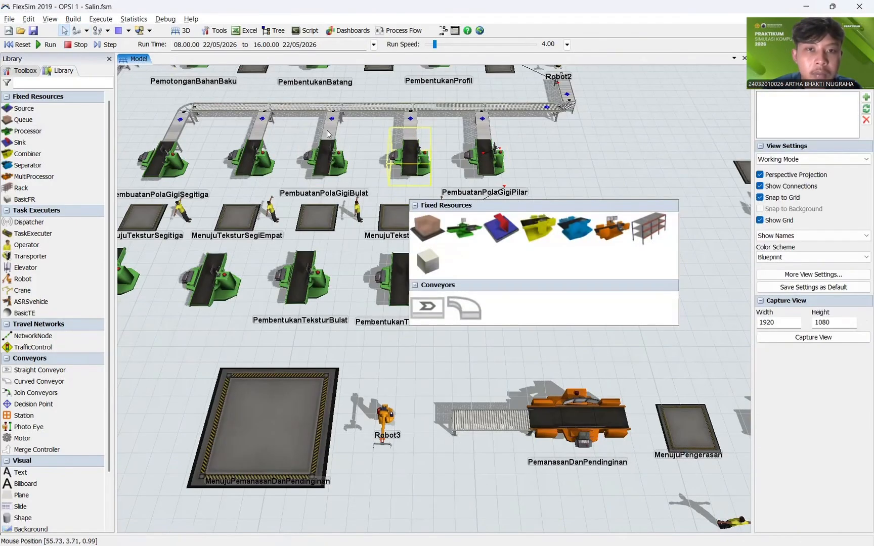
{"action": "left_click", "coordinate": [415, 205]}
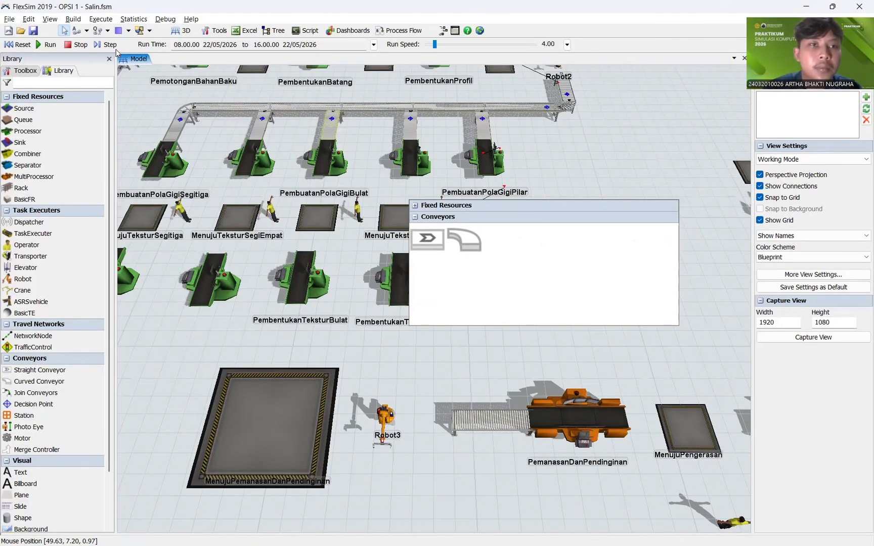
{"action": "left_click", "coordinate": [168, 4]}
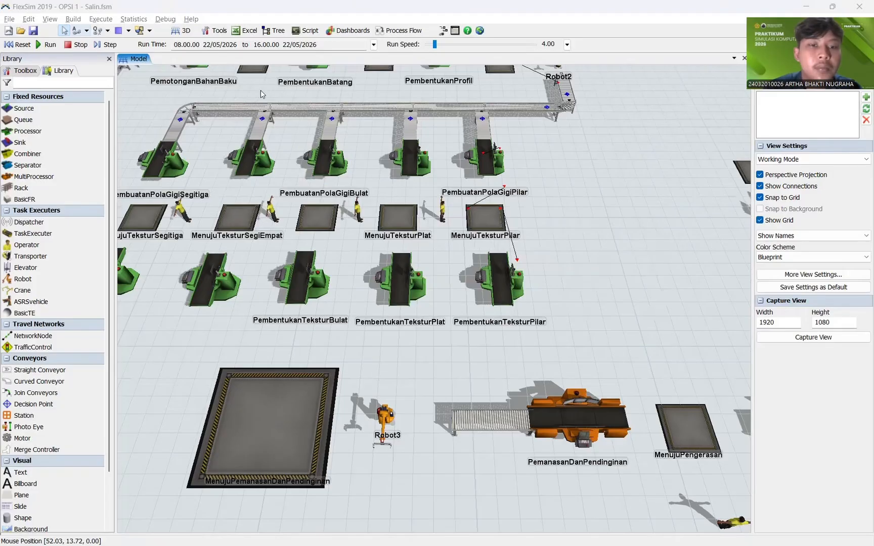
Step: Connect PembuatanPolaGigiPlat through MenujuTeksturPlat and PembentukanTeksturPlat to the MenujuPemanasanDanPendinginan queue
{"action": "left_click", "coordinate": [76, 29]}
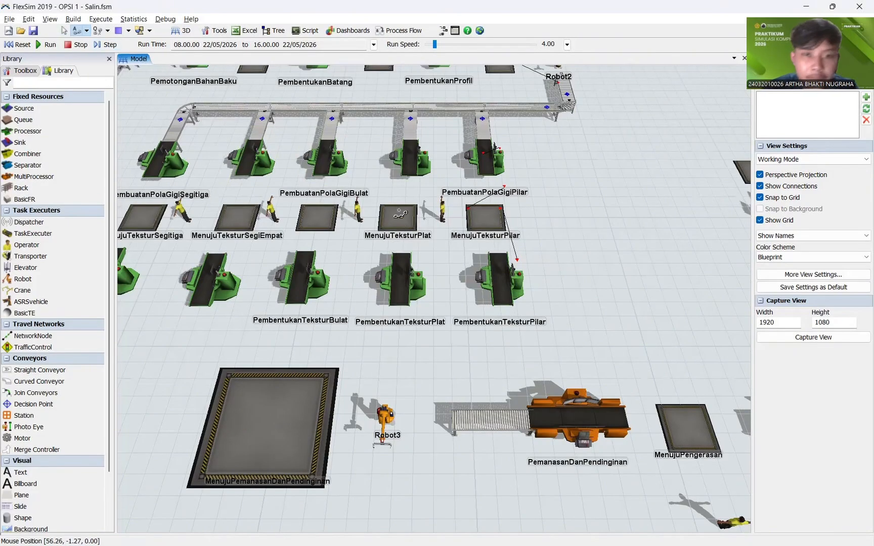
{"action": "left_click", "coordinate": [410, 157]}
{"action": "left_click", "coordinate": [402, 216]}
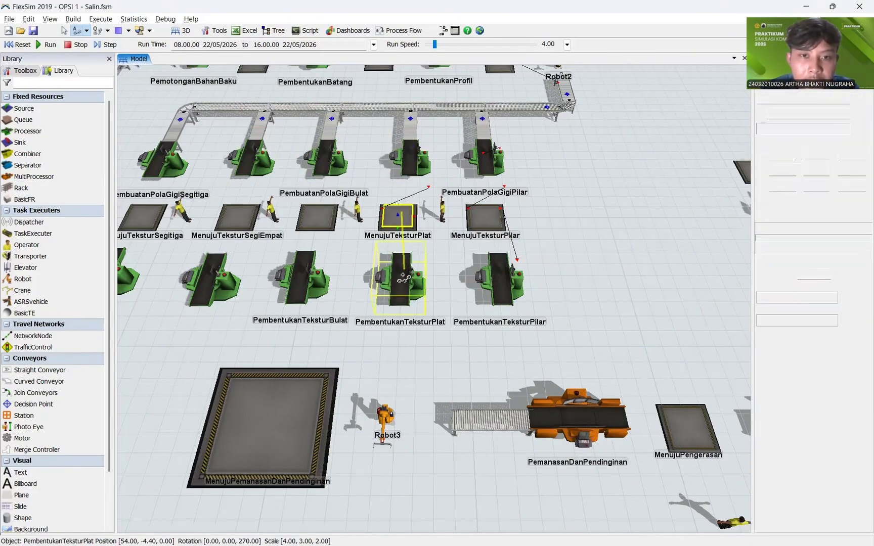
{"action": "left_click", "coordinate": [399, 278]}
{"action": "left_click", "coordinate": [312, 386]}
{"action": "left_click", "coordinate": [63, 30]}
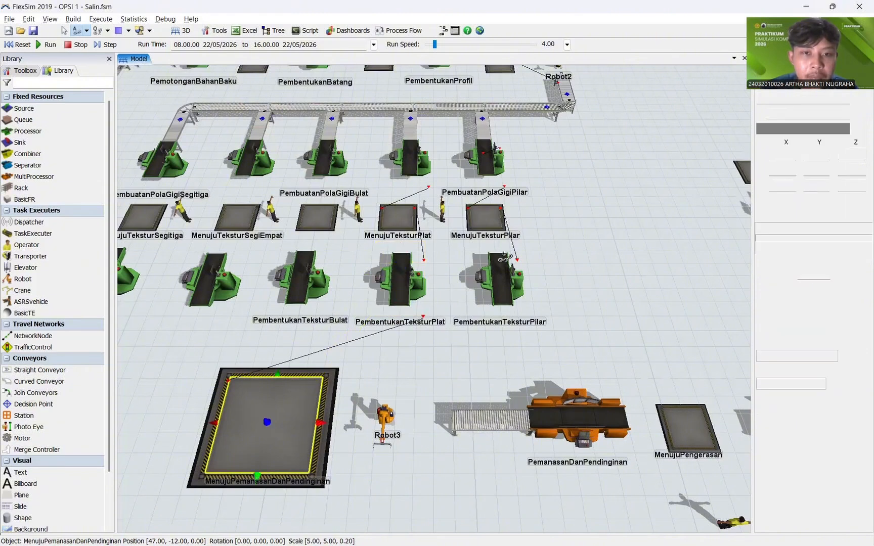
Step: Connect the PembentukanTeksturPilar processor to the MenujuPemanasanDanPendinginan queue
{"action": "left_click", "coordinate": [76, 30]}
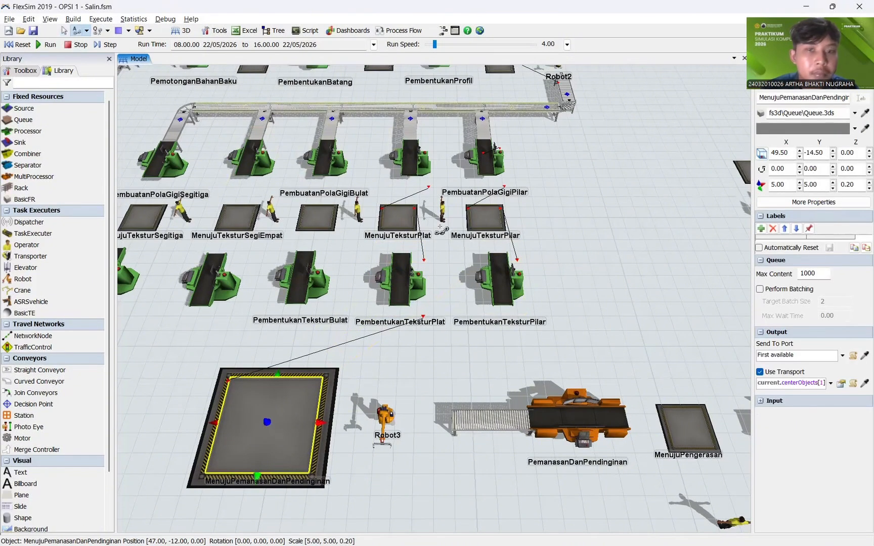
{"action": "left_click", "coordinate": [501, 278]}
{"action": "left_click", "coordinate": [276, 382]}
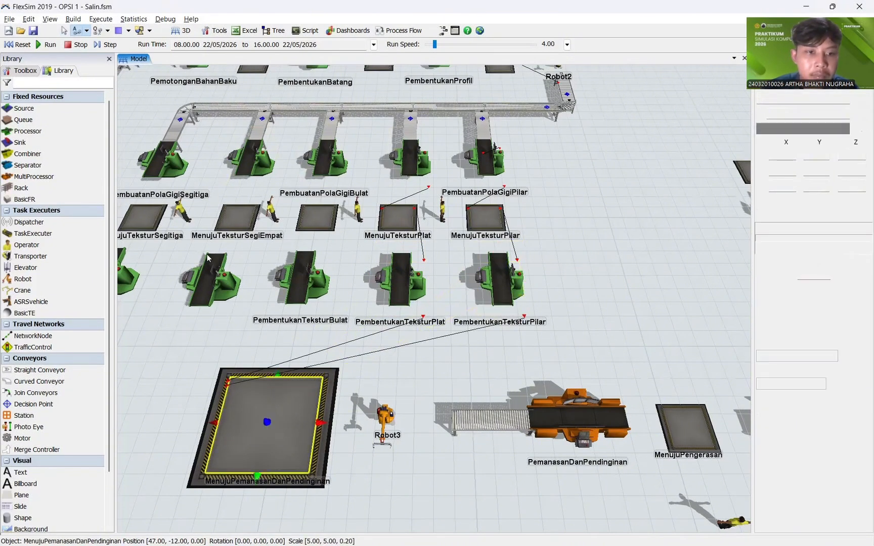
Step: Connect PembuatanPolaGigiBulat through its texture queue and PembentukanTeksturBulat to the MenujuPemanasanDanPendinginan queue
{"action": "left_click", "coordinate": [328, 155]}
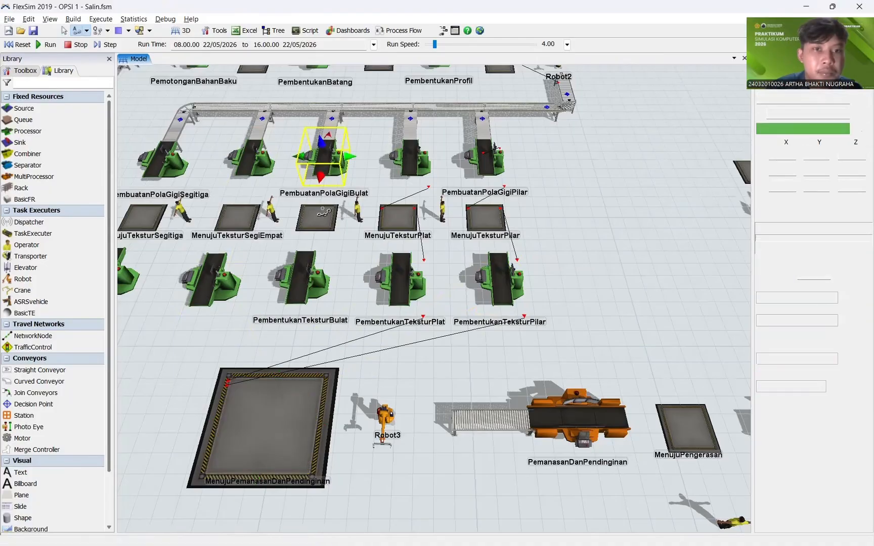
{"action": "left_click", "coordinate": [316, 215]}
{"action": "left_click", "coordinate": [317, 215]}
{"action": "left_click", "coordinate": [292, 276]}
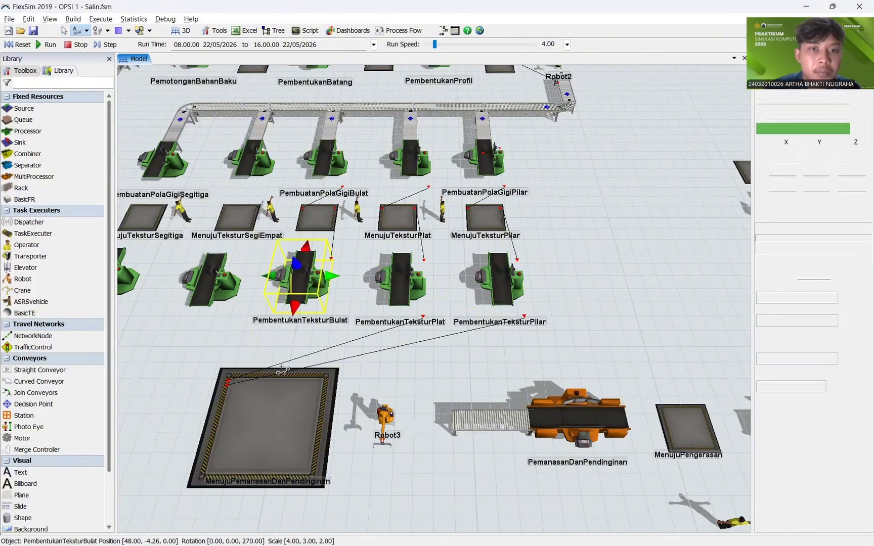
{"action": "left_click", "coordinate": [271, 405]}
{"action": "key", "text": "Escape"}
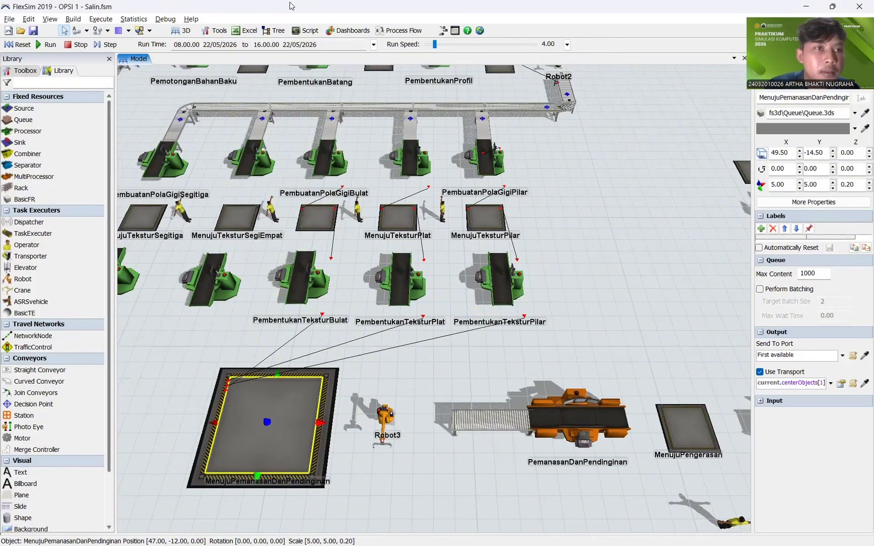
Step: Connect PembuatanPolaGigiSegiEmpat through MenujuTeksturSegiEmpat and the texture processor below it to the MenujuPemanasanDanPendinginan queue
{"action": "left_click_drag", "start_coordinate": [265, 266], "coordinate": [344, 173]}
{"action": "left_click", "coordinate": [339, 172]}
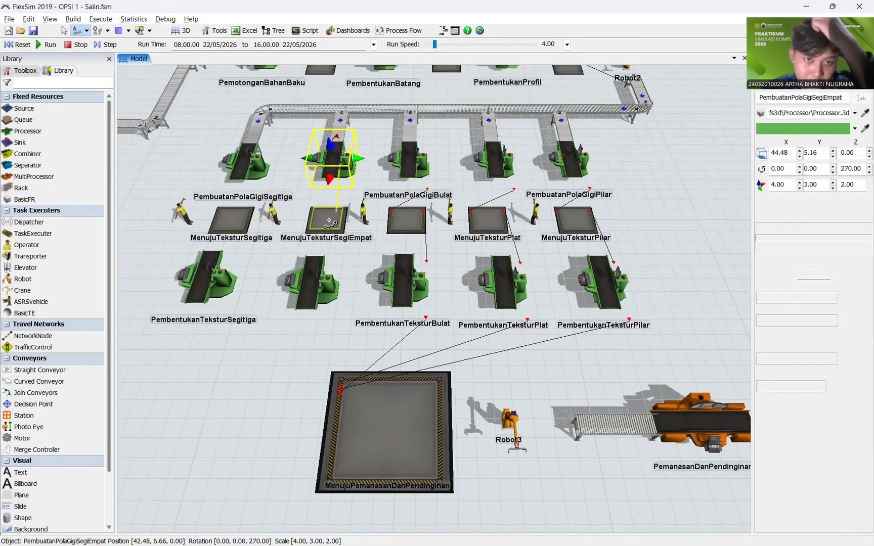
{"action": "left_click", "coordinate": [327, 218]}
{"action": "left_click", "coordinate": [312, 270]}
{"action": "left_click", "coordinate": [342, 400]}
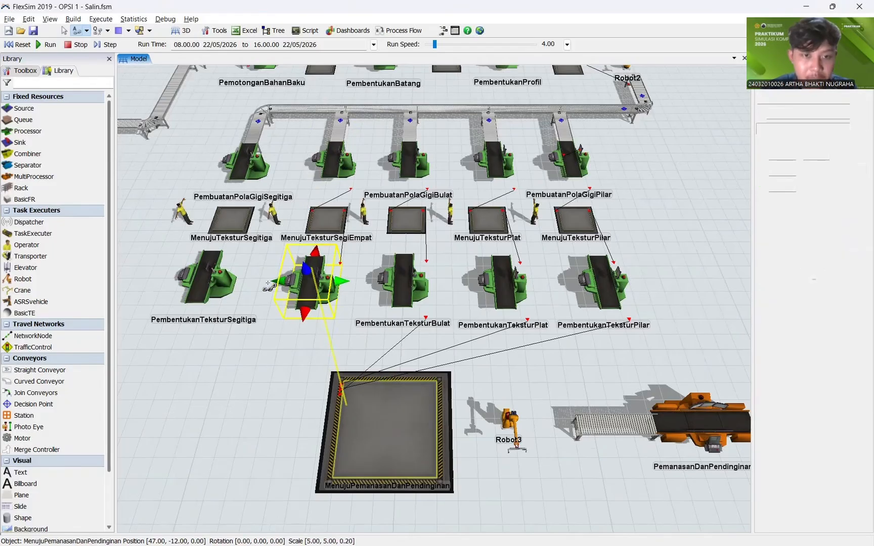
Step: Connect PembuatanPolaGigiSegitiga through MenujuTeksturSegitiga and PembentukanTeksturSegitiga to the MenujuPemanasanDanPendinginan queue
{"action": "left_click", "coordinate": [78, 31]}
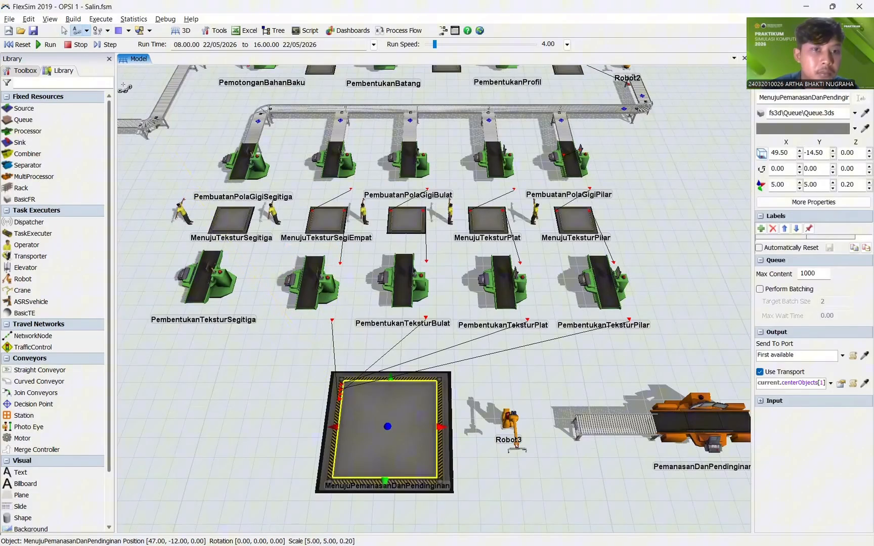
{"action": "left_click", "coordinate": [247, 154]}
{"action": "left_click", "coordinate": [231, 219]}
{"action": "left_click", "coordinate": [207, 278]}
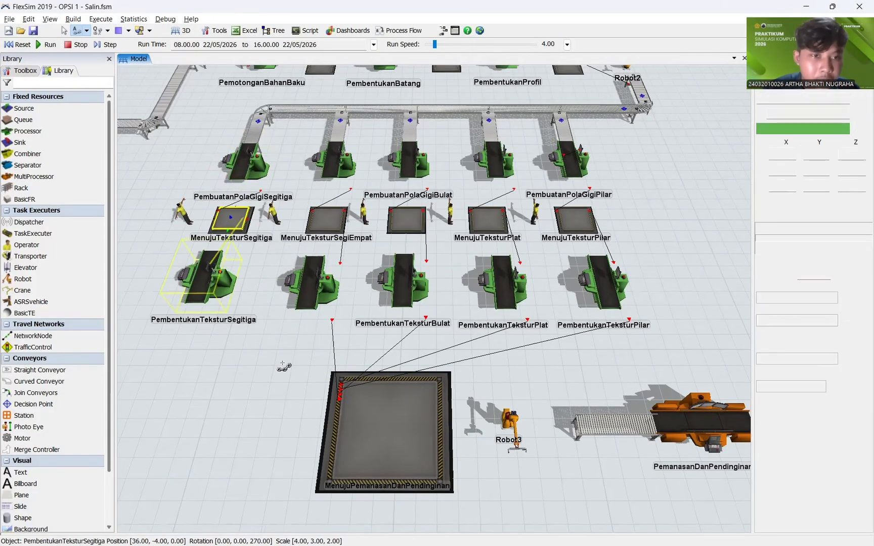
{"action": "left_click", "coordinate": [349, 405]}
Step: Connect the four remaining branch conveyors to the PembuatanPolaGigi processors for Segitiga, SegiEmpat, Bulat and Plat
{"action": "left_click", "coordinate": [75, 32]}
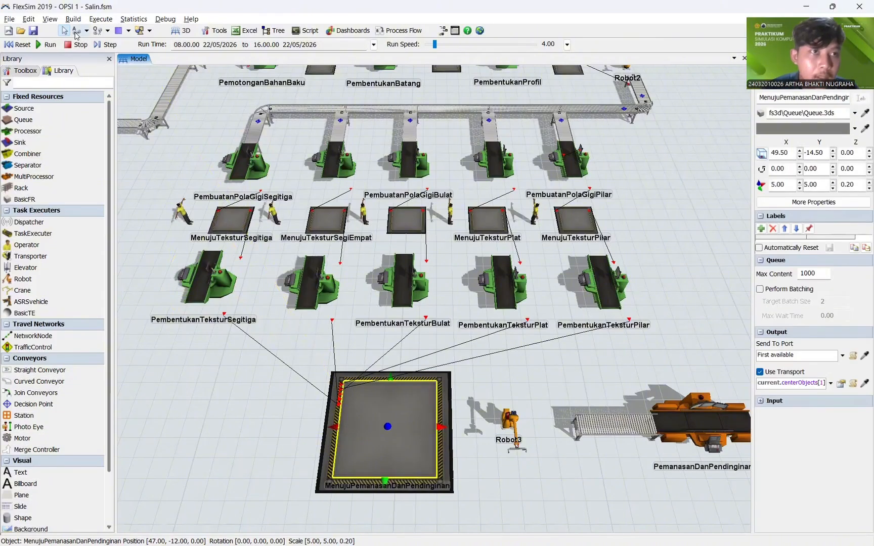
{"action": "left_click", "coordinate": [247, 152]}
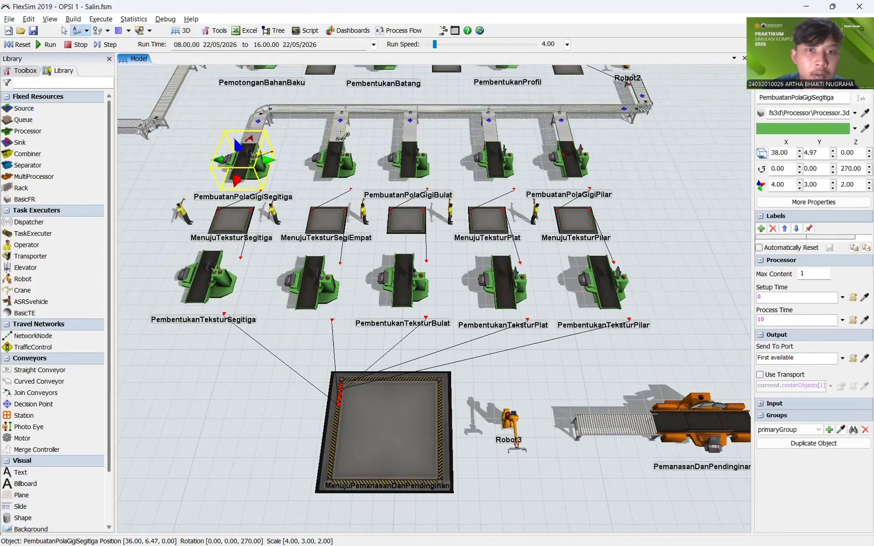
{"action": "left_click", "coordinate": [338, 152]}
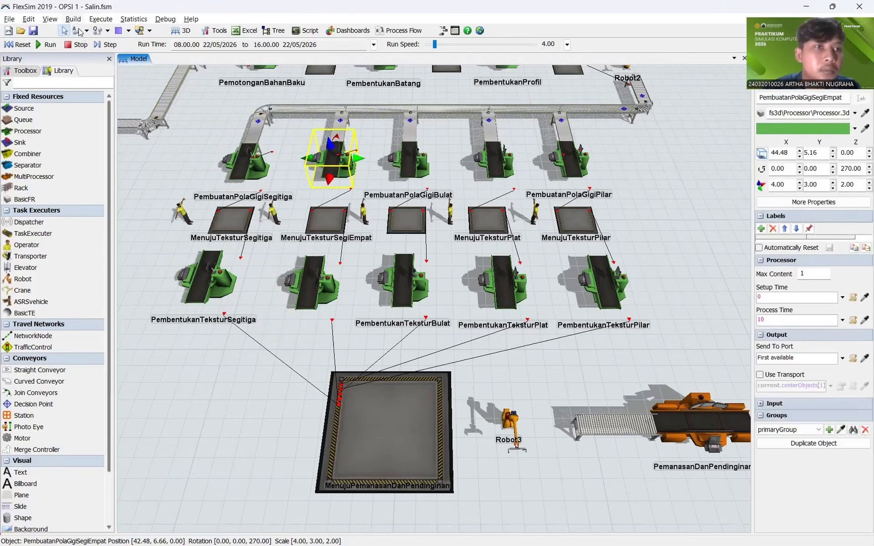
{"action": "left_click", "coordinate": [410, 135]}
{"action": "left_click", "coordinate": [415, 154]}
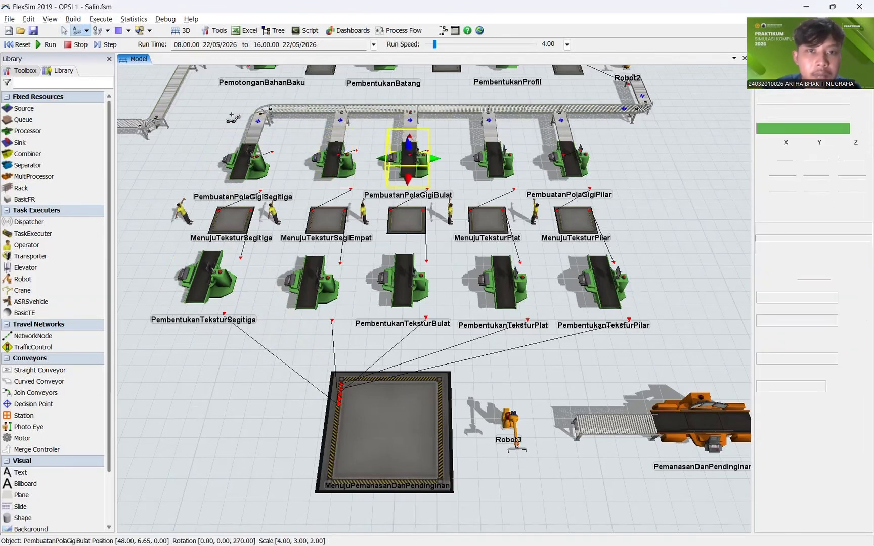
{"action": "left_click", "coordinate": [491, 144]}
{"action": "left_click", "coordinate": [493, 150]}
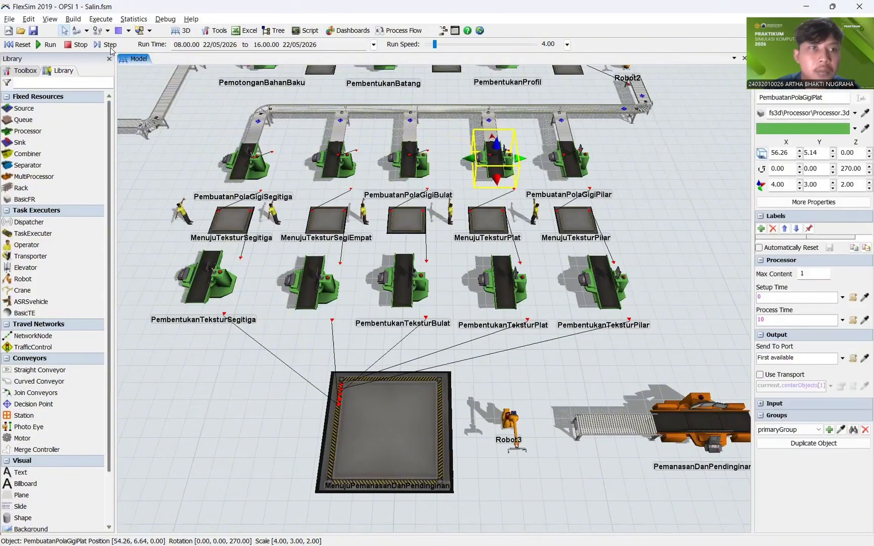
Step: Connect the MenujuPemanasanDanPendinginan queue to the straight conveyor feeding PemanasanDanPendinginan
{"action": "left_click", "coordinate": [538, 359]}
{"action": "scroll", "coordinate": [495, 233], "scroll_direction": "down", "scroll_amount": 5}
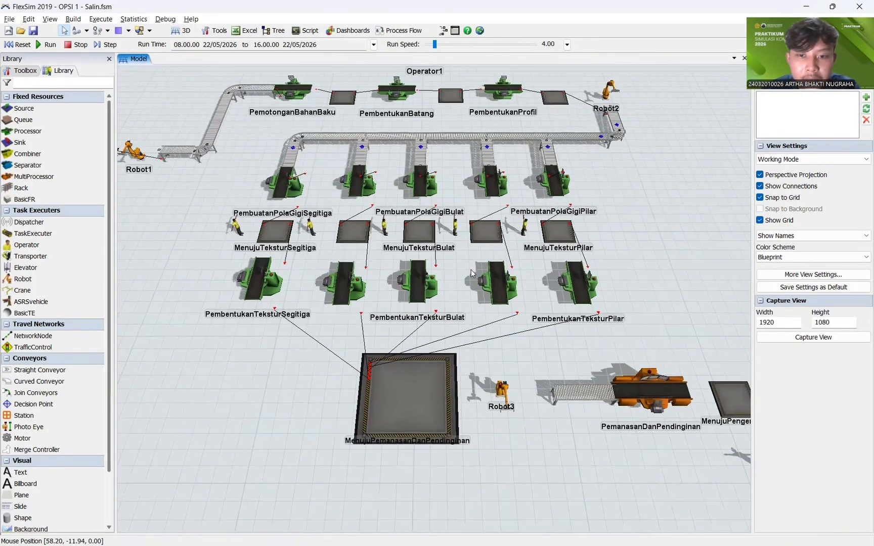
{"action": "left_click", "coordinate": [77, 31]}
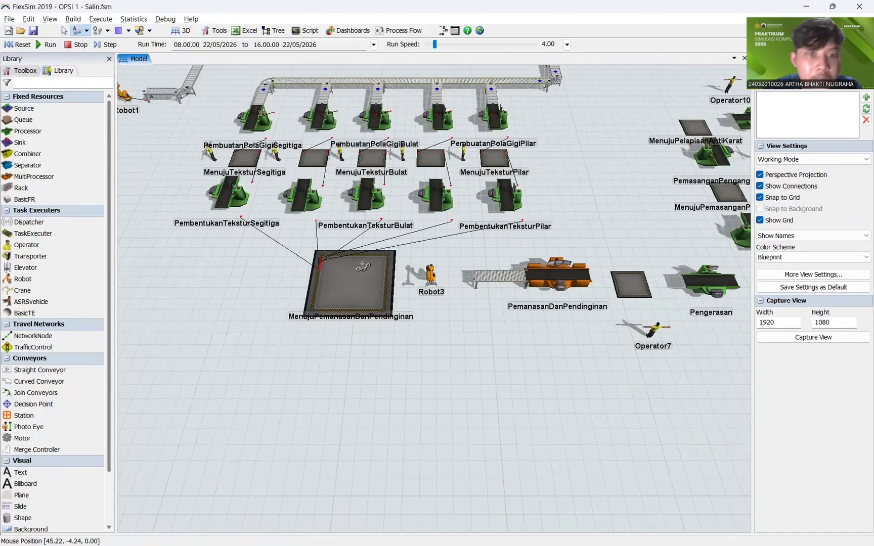
{"action": "left_click", "coordinate": [387, 299]}
{"action": "left_click", "coordinate": [474, 282]}
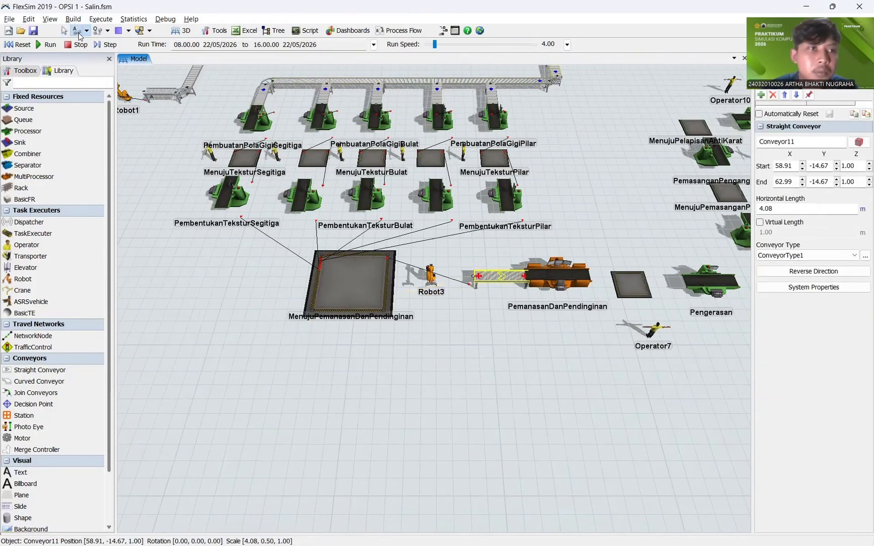
Step: Connect the PemanasanDanPendinginan processor through the MenujuPengerasan queue to the Pengerasan processor
{"action": "left_click", "coordinate": [545, 277]}
{"action": "left_click", "coordinate": [631, 284]}
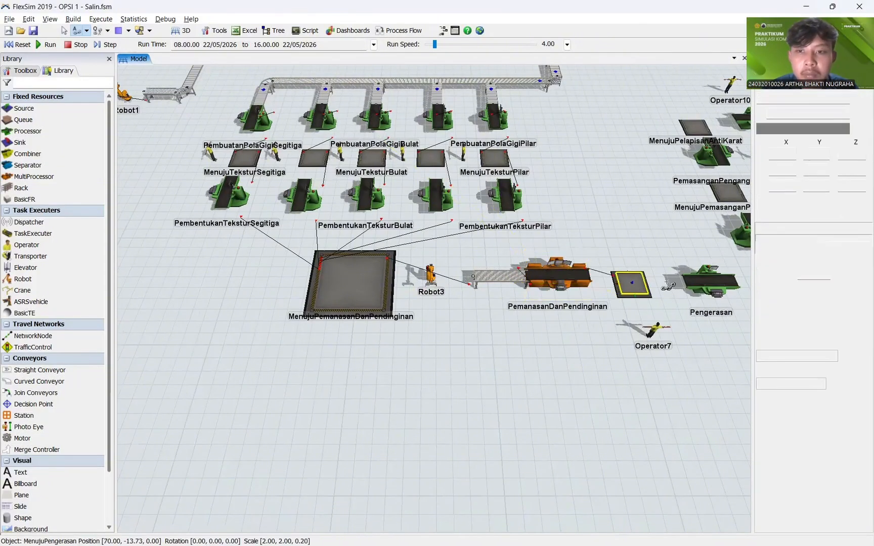
{"action": "left_click", "coordinate": [710, 283]}
{"action": "key", "text": "Escape"}
Step: Connect Pengerasan through MenujuPenghalusan, Penghalusan and MenujuPemasanganPegangan to the PemasanganPengangan processor
{"action": "left_click_drag", "start_coordinate": [630, 198], "coordinate": [440, 226]}
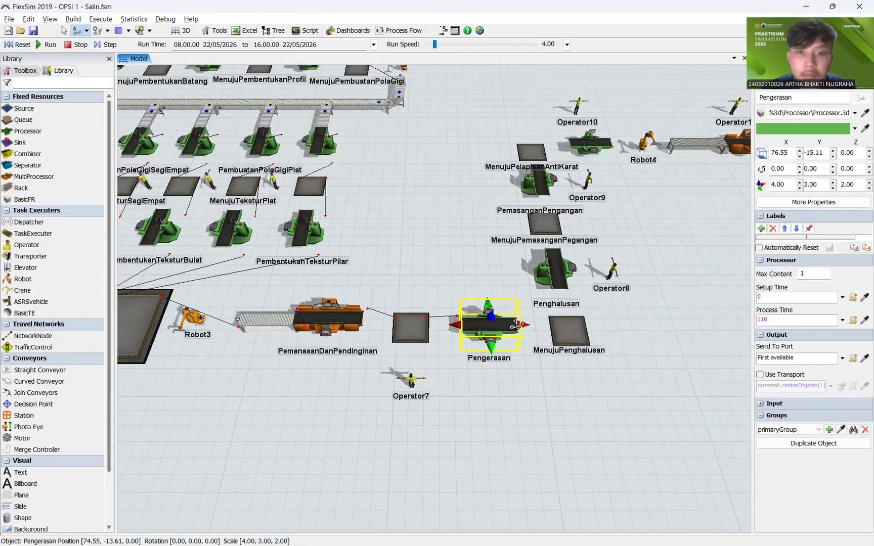
{"action": "left_click", "coordinate": [569, 331]}
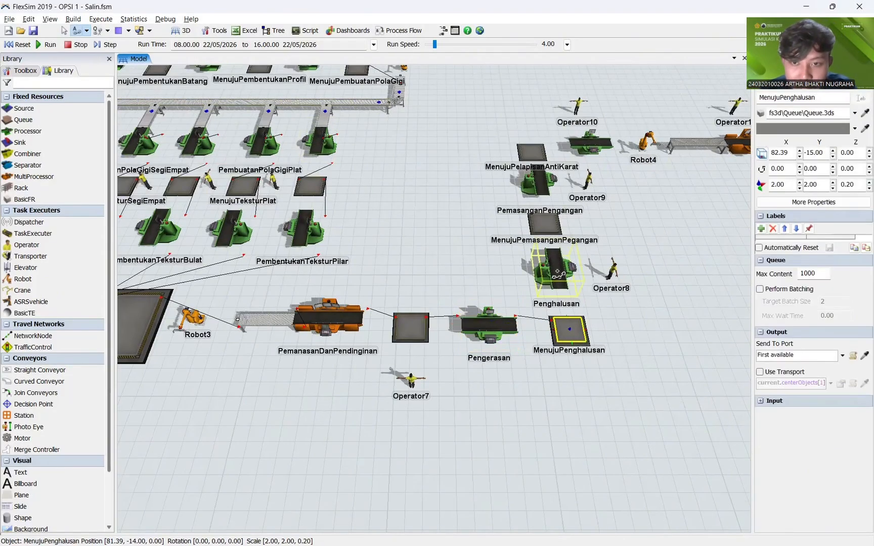
{"action": "left_click", "coordinate": [554, 271]}
{"action": "left_click", "coordinate": [547, 225]}
{"action": "left_click", "coordinate": [541, 161]}
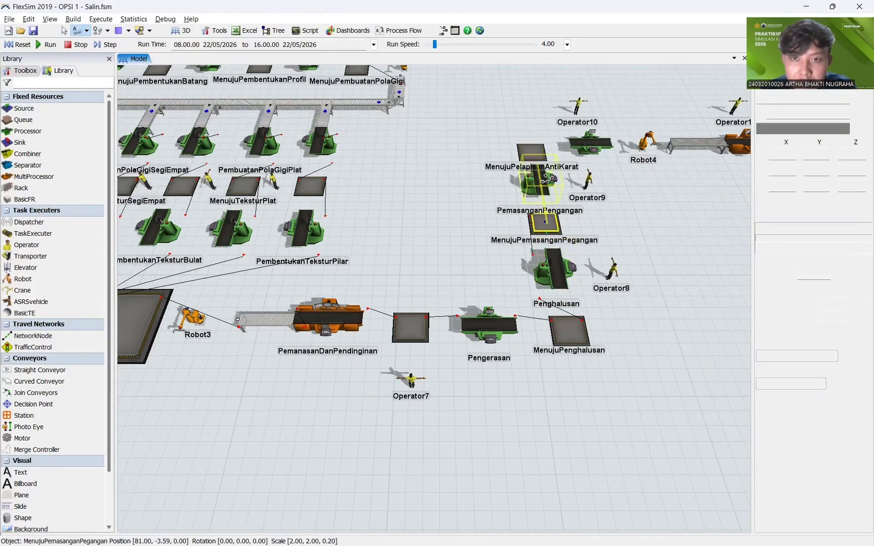
Step: Connect the MenujuPelapisanAntiKarat queue through the processor beside Operator10 to the straight conveyor after Robot4
{"action": "left_click", "coordinate": [589, 143]}
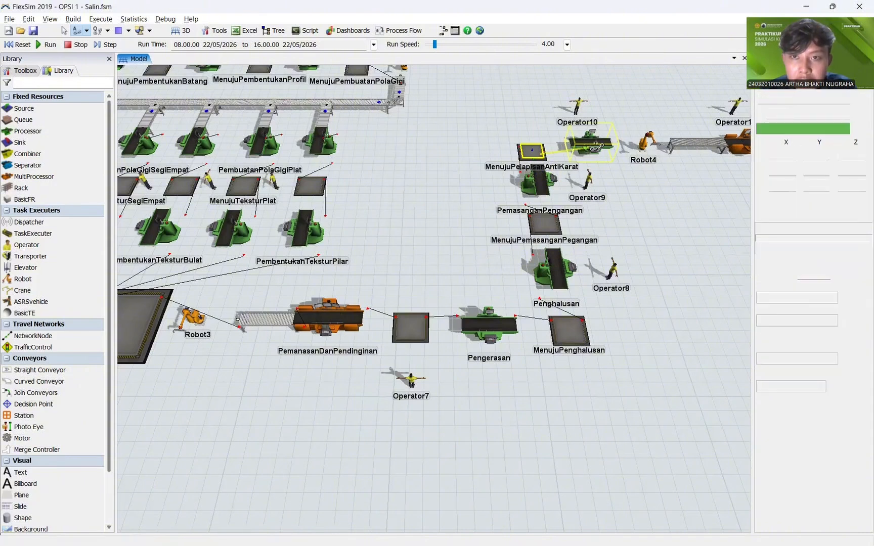
{"action": "left_click", "coordinate": [672, 144]}
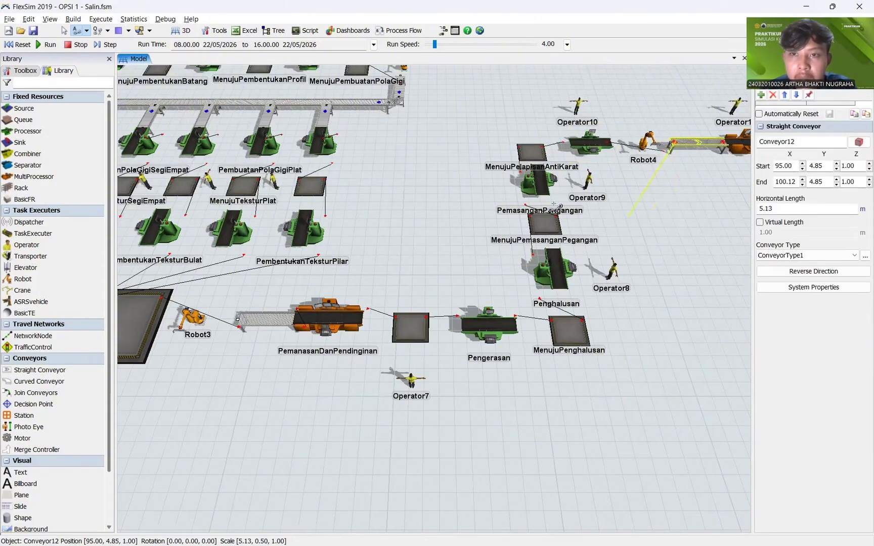
{"action": "left_click", "coordinate": [64, 31]}
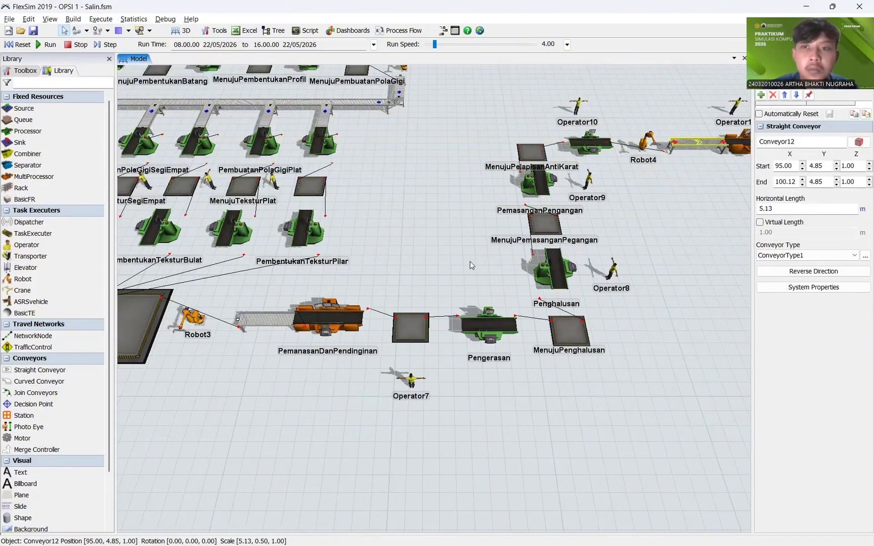
Step: Connect the straight conveyor after Robot4 through PemeriksaanDanPengemasan and the MenujuGudang queue to the Kikir Jadi sink
{"action": "left_click_drag", "start_coordinate": [472, 265], "coordinate": [212, 306]}
{"action": "left_click_drag", "start_coordinate": [544, 283], "coordinate": [419, 345]}
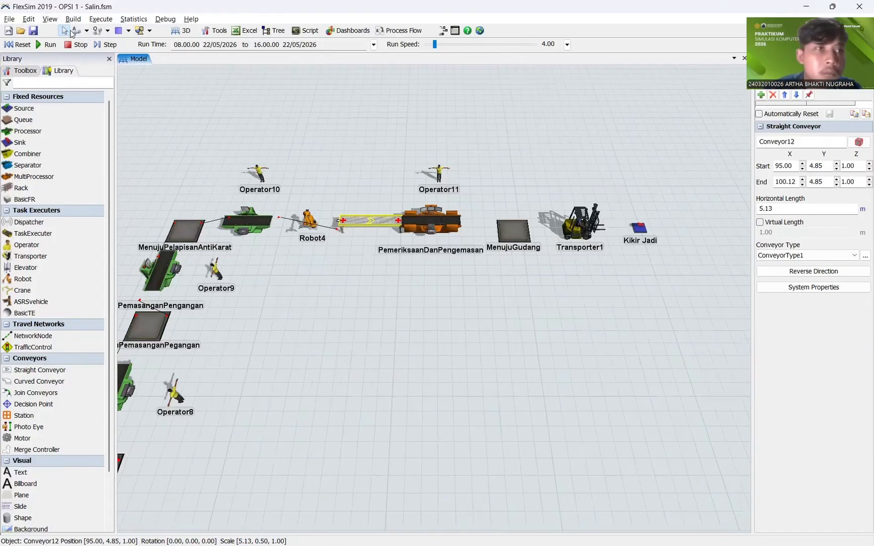
{"action": "left_click", "coordinate": [394, 220]}
{"action": "left_click", "coordinate": [431, 223]}
{"action": "left_click", "coordinate": [431, 223]}
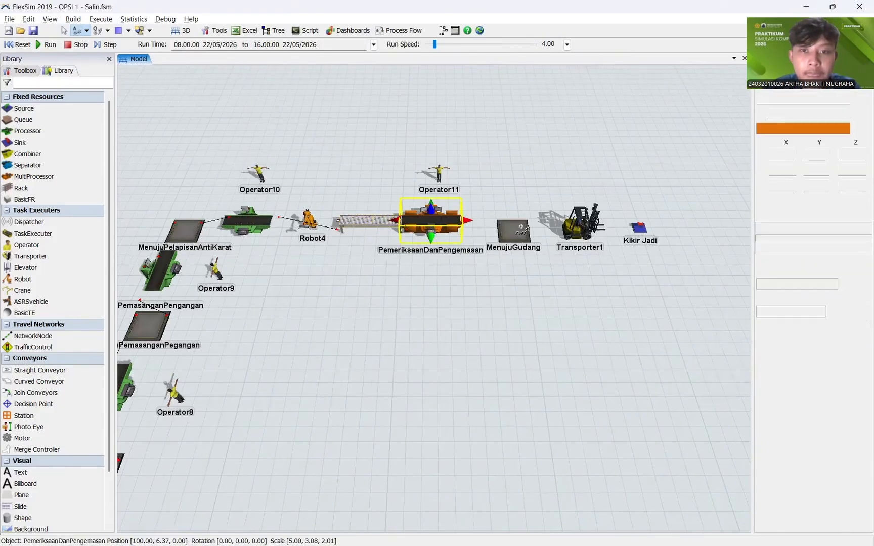
{"action": "left_click", "coordinate": [512, 230]}
{"action": "left_click", "coordinate": [634, 229]}
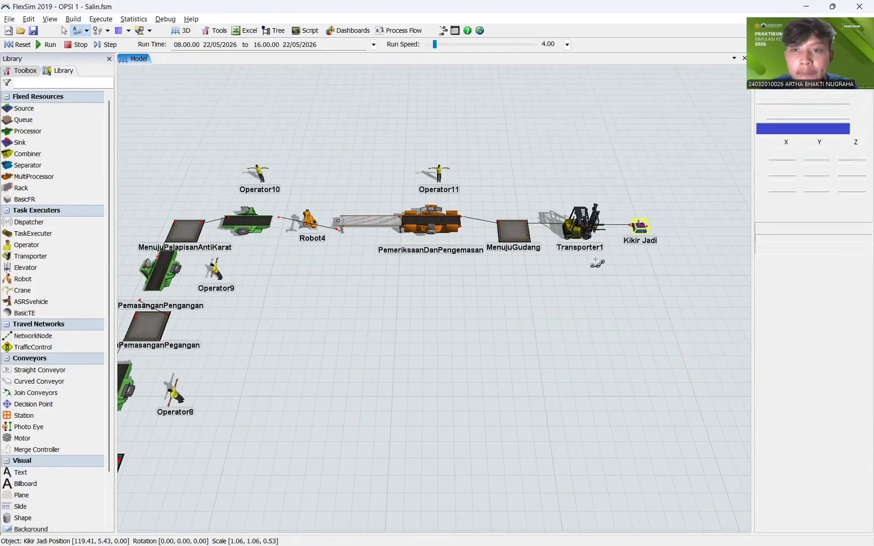
{"action": "right_click", "coordinate": [404, 299]}
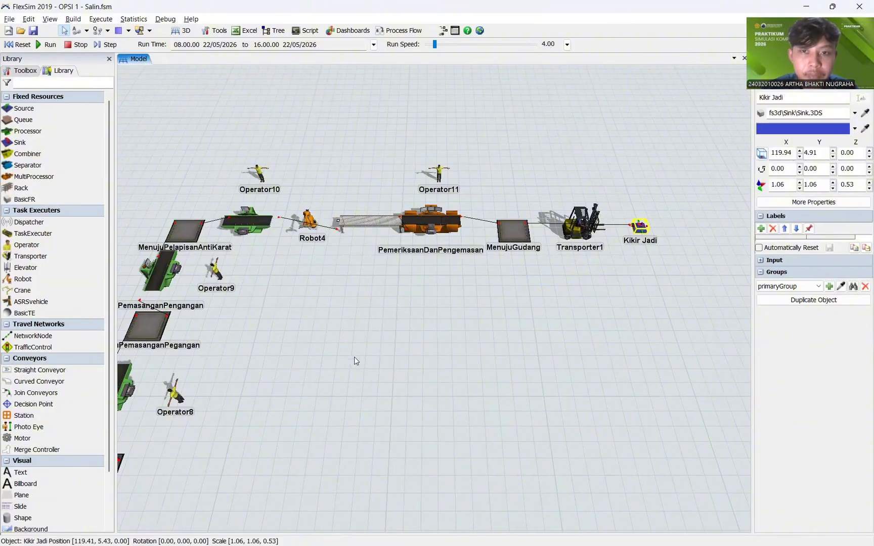
Step: Link the MenujuProses queue to Robot1 and Robot1 to the adjoining straight conveyor with center port connections
{"action": "scroll", "coordinate": [361, 341], "scroll_direction": "down", "scroll_amount": 2}
{"action": "scroll", "coordinate": [328, 308], "scroll_direction": "down", "scroll_amount": 3}
{"action": "left_click_drag", "start_coordinate": [330, 309], "coordinate": [518, 305]}
{"action": "scroll", "coordinate": [136, 218], "scroll_direction": "up", "scroll_amount": 4}
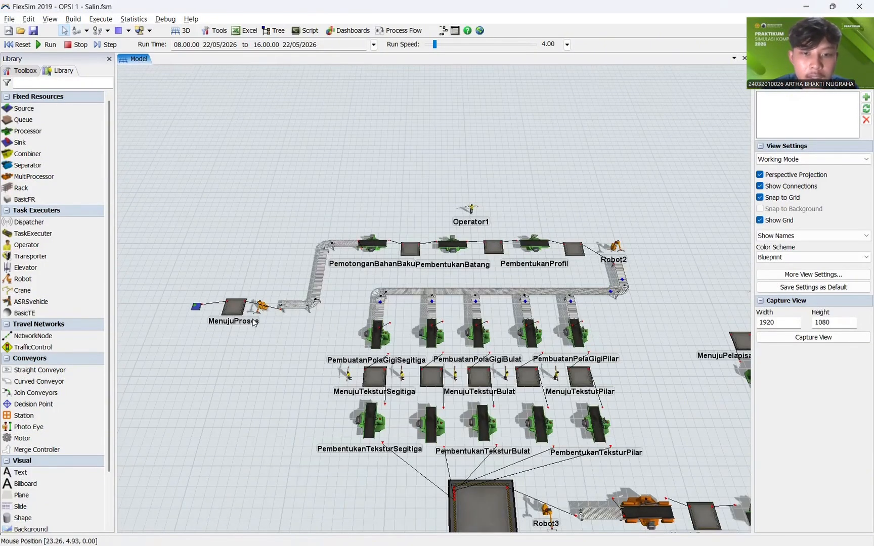
{"action": "scroll", "coordinate": [253, 322], "scroll_direction": "down", "scroll_amount": 1}
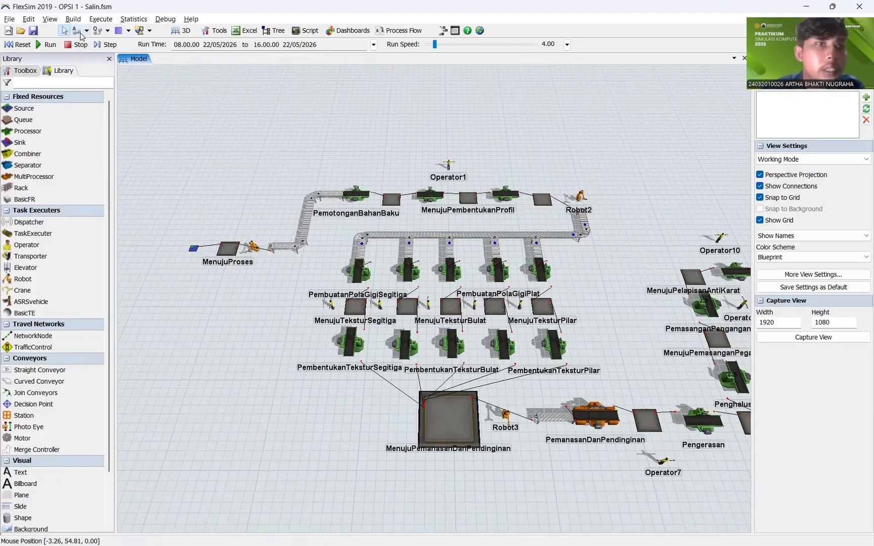
{"action": "left_click", "coordinate": [86, 31]}
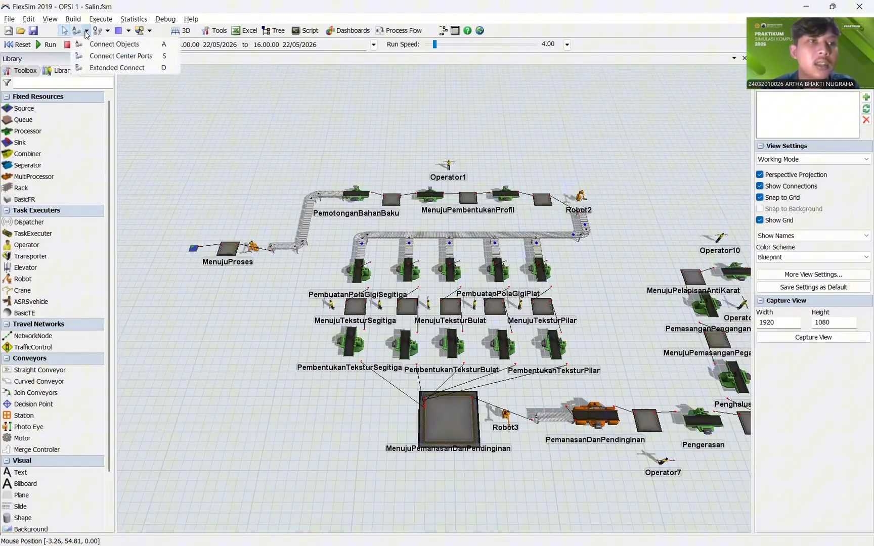
{"action": "left_click", "coordinate": [97, 56]}
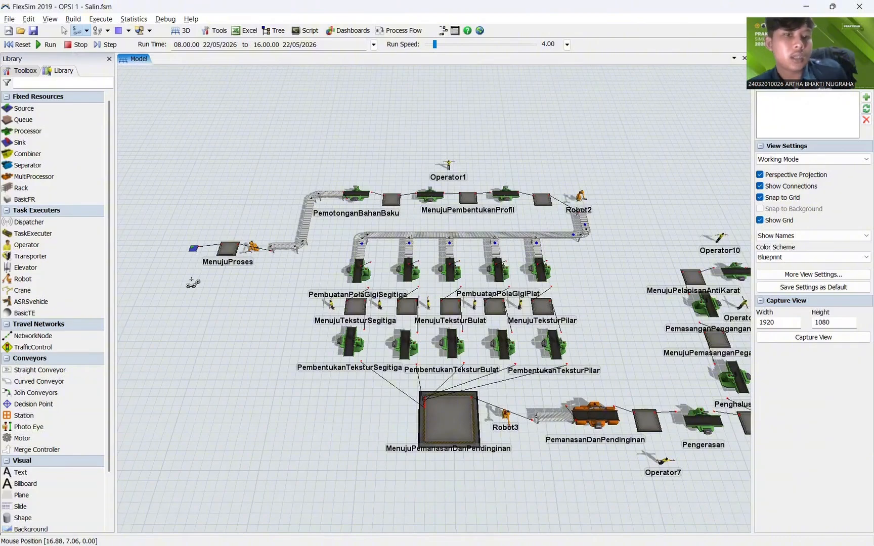
{"action": "scroll", "coordinate": [192, 282], "scroll_direction": "up", "scroll_amount": 4}
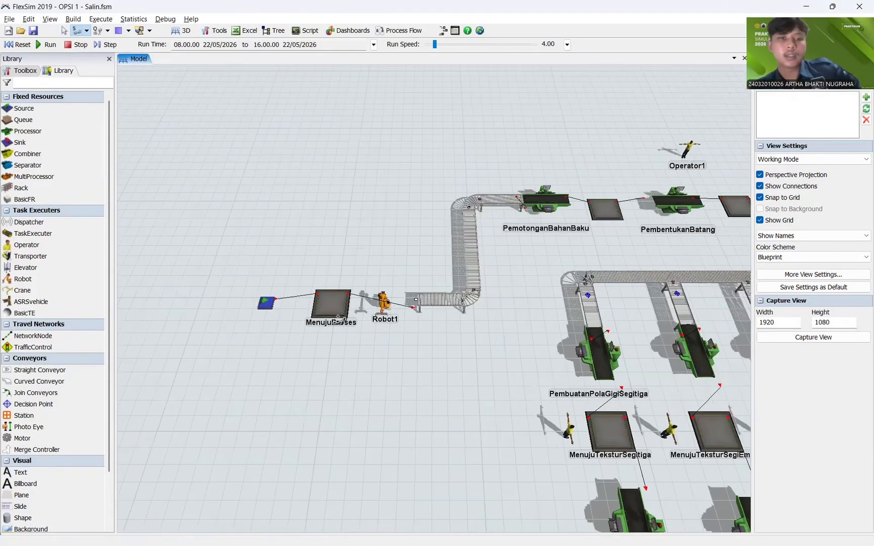
{"action": "left_click", "coordinate": [321, 310]}
{"action": "left_click", "coordinate": [262, 295]}
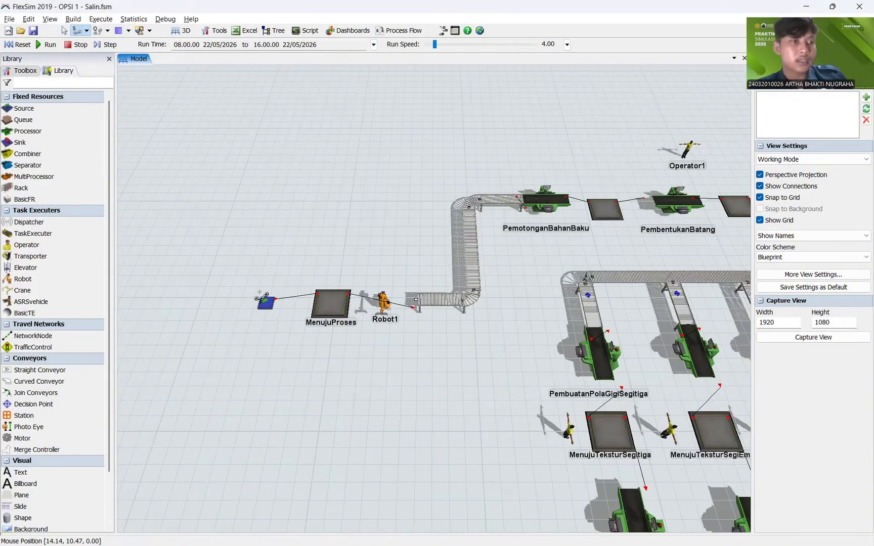
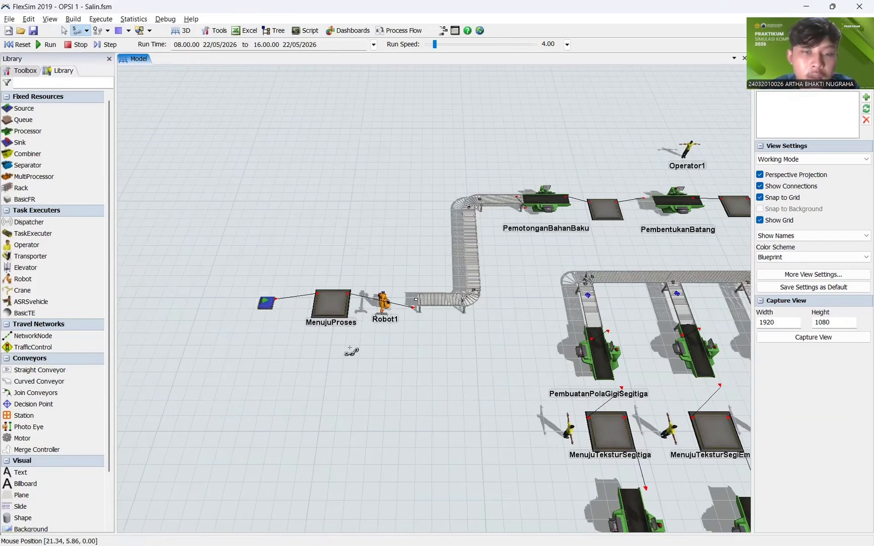
{"action": "left_click", "coordinate": [332, 304]}
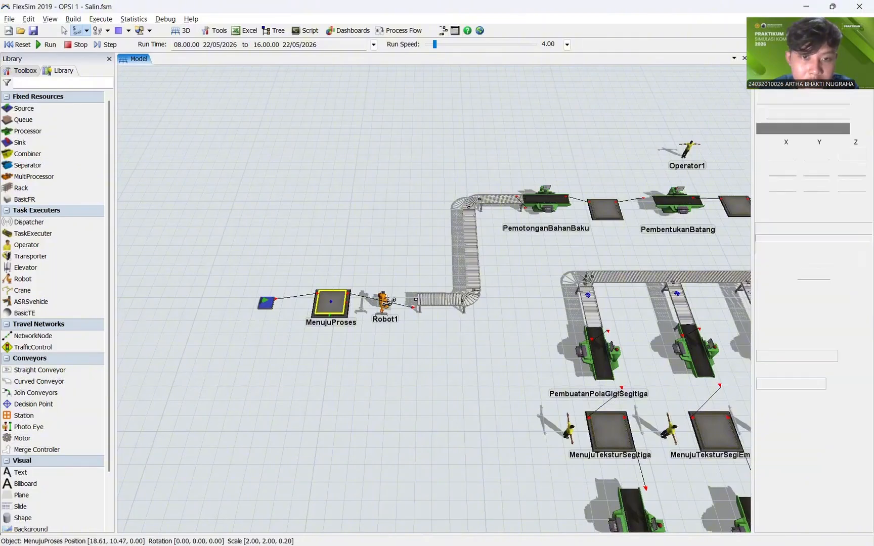
{"action": "left_click", "coordinate": [407, 302]}
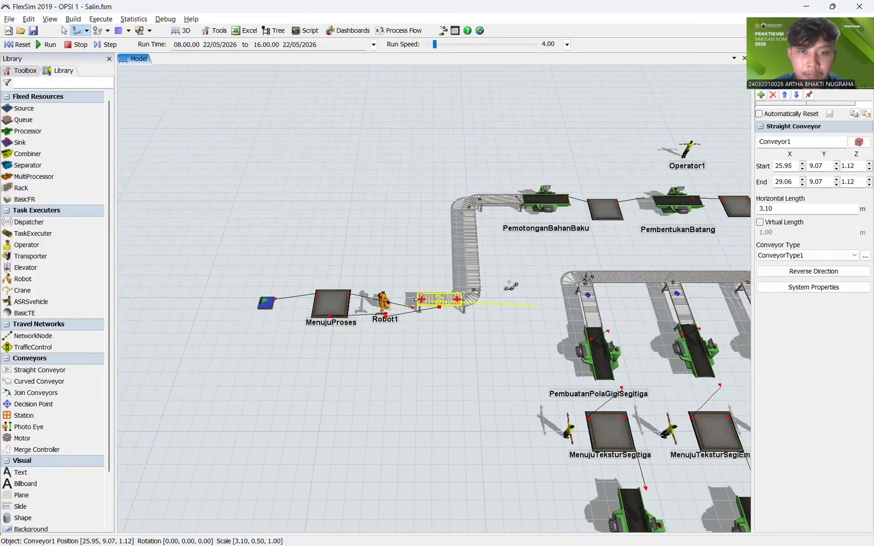
{"action": "key", "text": "Escape"}
Step: Link Operator1 to the PemotonganBahanBaku, PembentukanBatang and PembentukanProfil processors with center port connections
{"action": "left_click_drag", "start_coordinate": [526, 248], "coordinate": [300, 304]}
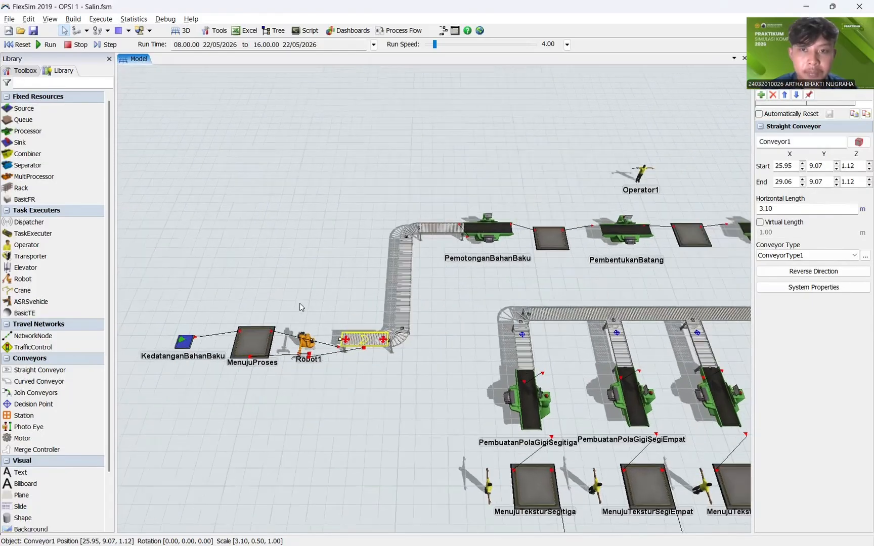
{"action": "left_click_drag", "start_coordinate": [567, 254], "coordinate": [380, 337]}
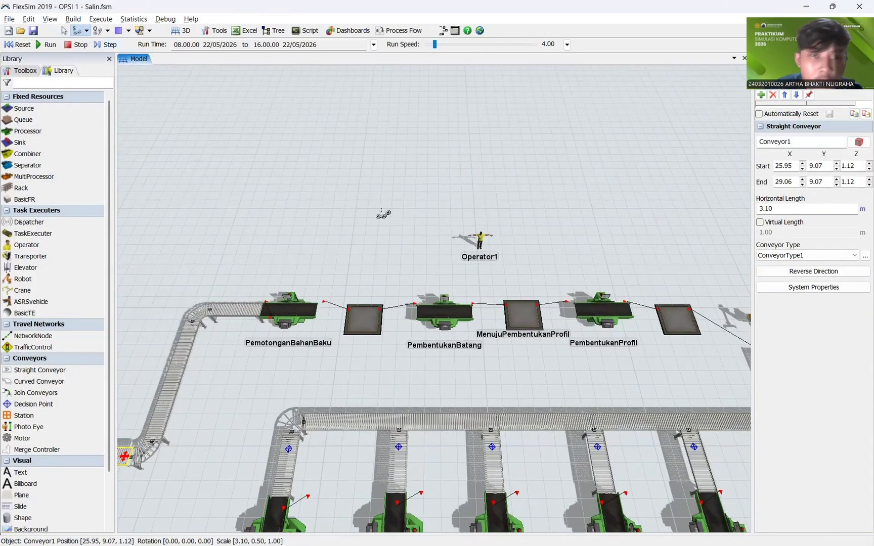
{"action": "left_click", "coordinate": [480, 238]}
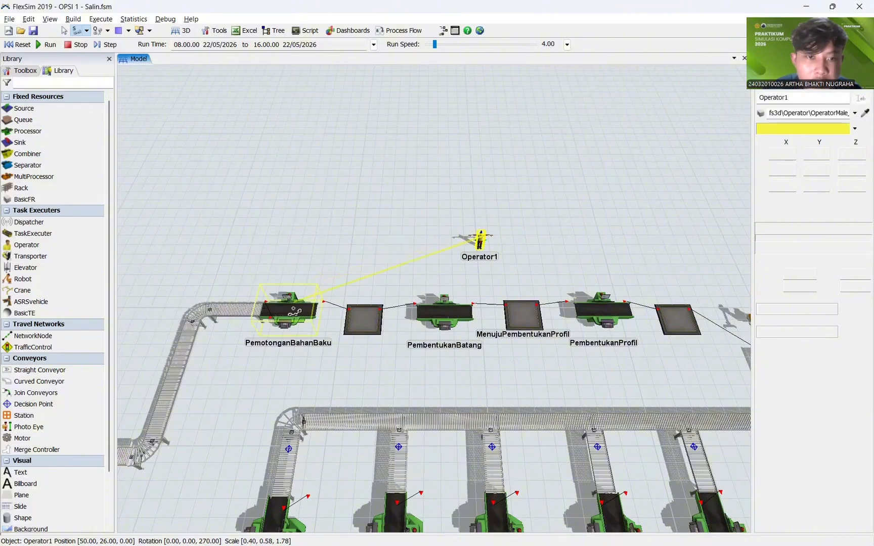
{"action": "left_click", "coordinate": [268, 309]}
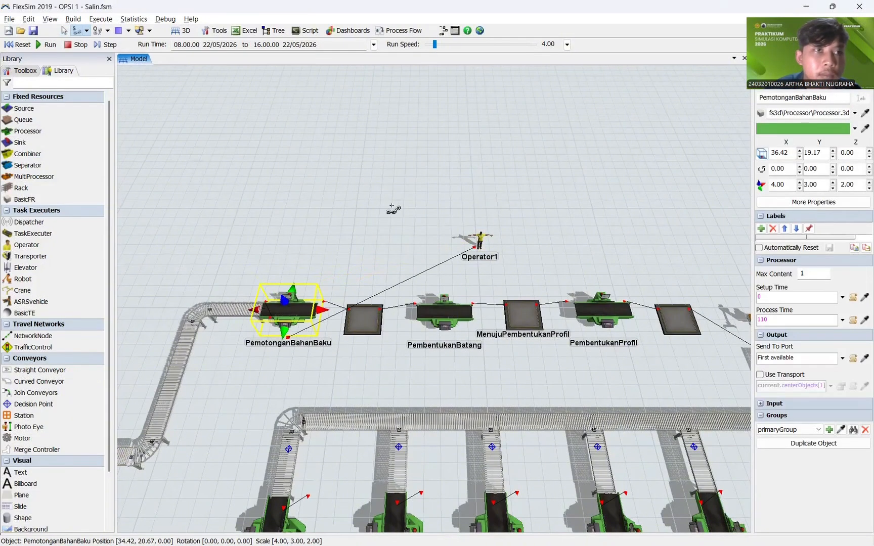
{"action": "left_click", "coordinate": [480, 238]}
{"action": "left_click", "coordinate": [445, 309]}
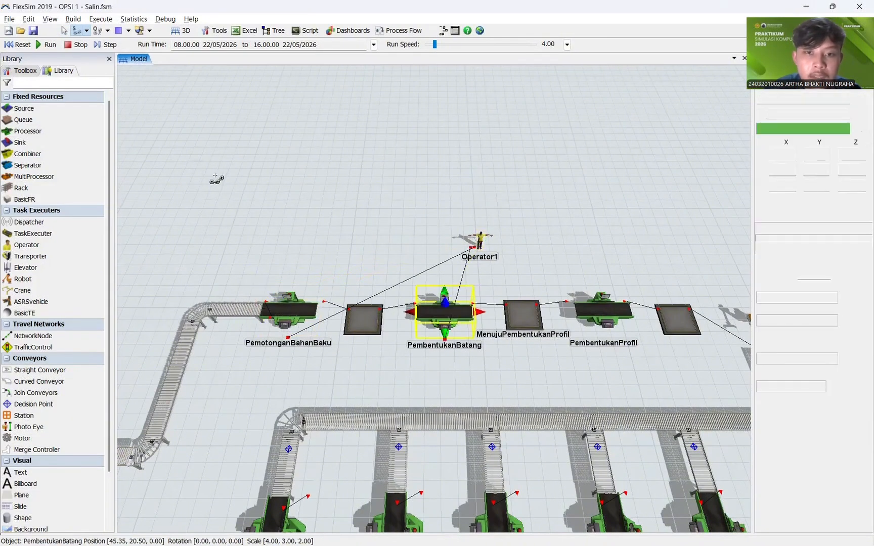
{"action": "left_click", "coordinate": [76, 30]}
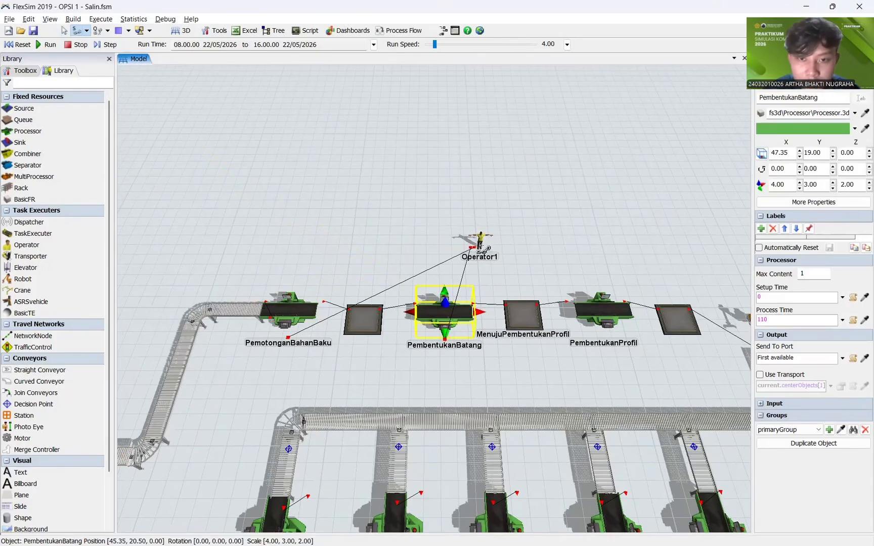
{"action": "left_click", "coordinate": [480, 241]}
{"action": "left_click", "coordinate": [609, 305]}
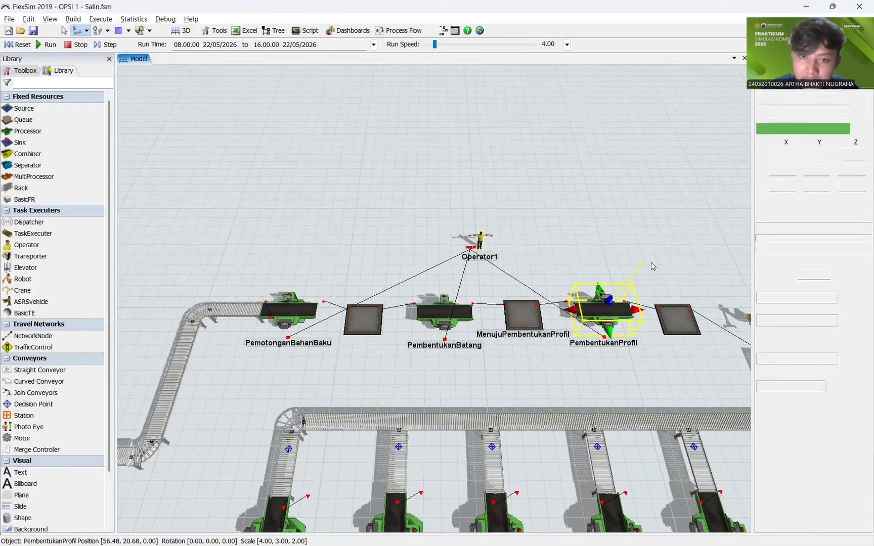
Step: Link the MenujuPembuatanPolaGigi queue to Robot2 and Robot2 to the straight conveyor below it through center ports
{"action": "left_click_drag", "start_coordinate": [577, 271], "coordinate": [393, 232]}
{"action": "left_click_drag", "start_coordinate": [463, 243], "coordinate": [326, 165]}
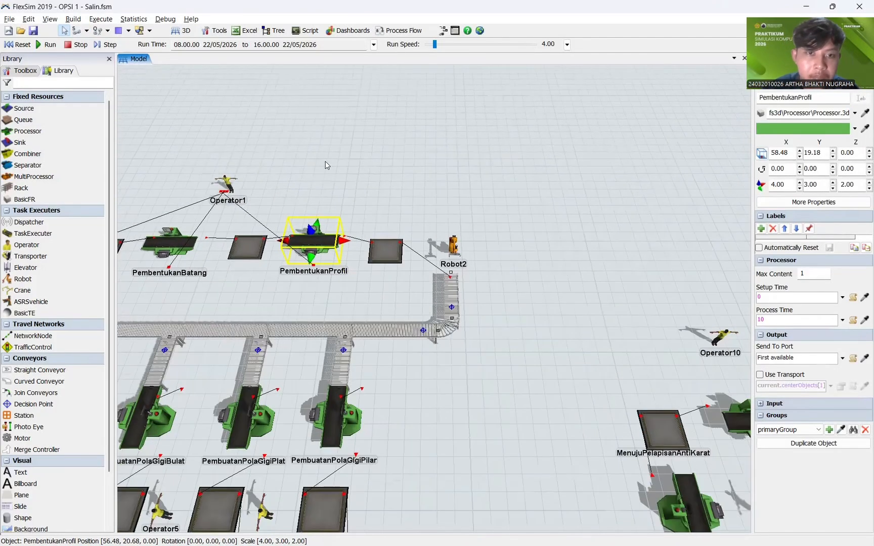
{"action": "left_click", "coordinate": [76, 31]}
{"action": "left_click", "coordinate": [385, 250]}
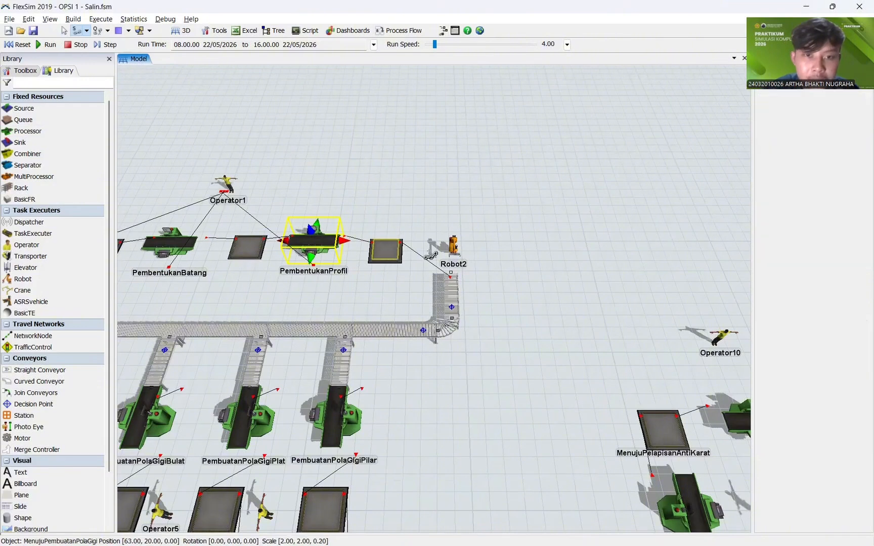
{"action": "left_click", "coordinate": [452, 255]}
{"action": "left_click", "coordinate": [449, 286]}
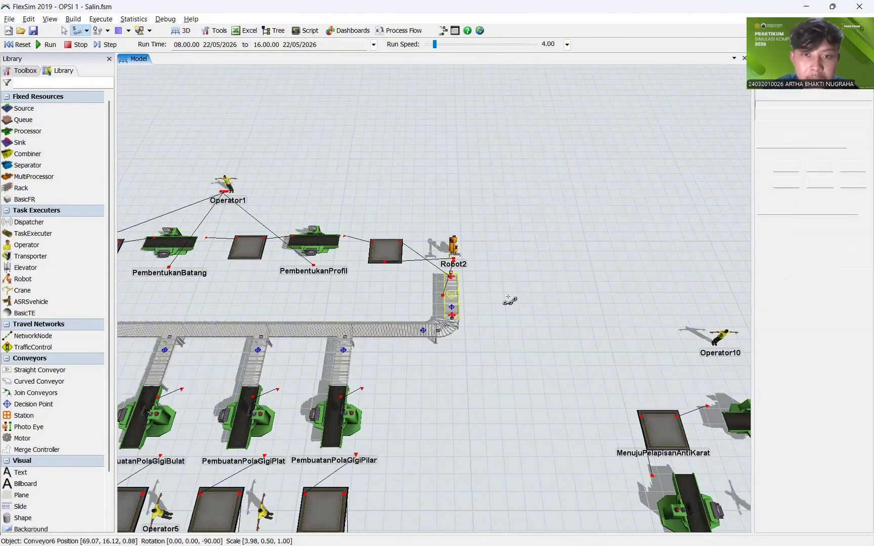
{"action": "key", "text": "Escape"}
Step: Link Operator6 beside the MenujuTeksturPilar queue to PembuatanPolaGigiPilar and PembentukanTeksturPilar with center port connections
{"action": "left_click_drag", "start_coordinate": [510, 255], "coordinate": [548, 196]}
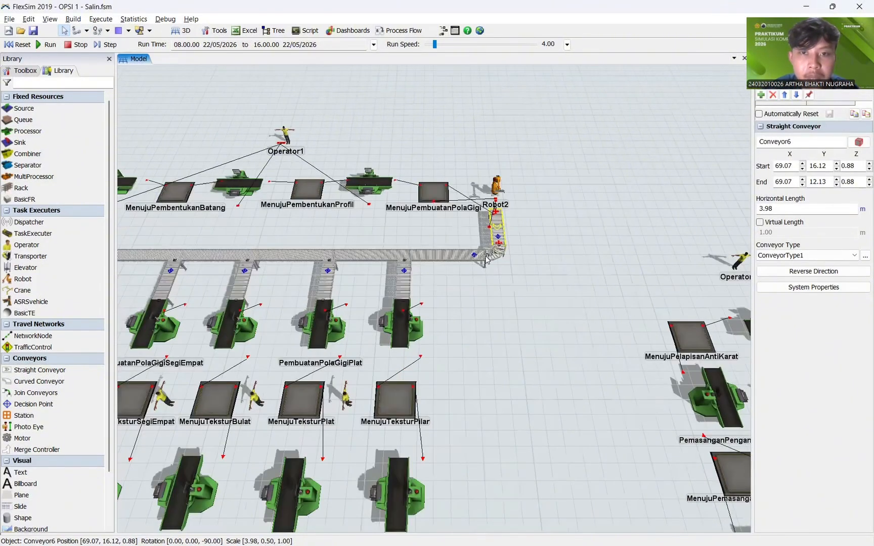
{"action": "left_click_drag", "start_coordinate": [503, 313], "coordinate": [526, 273]}
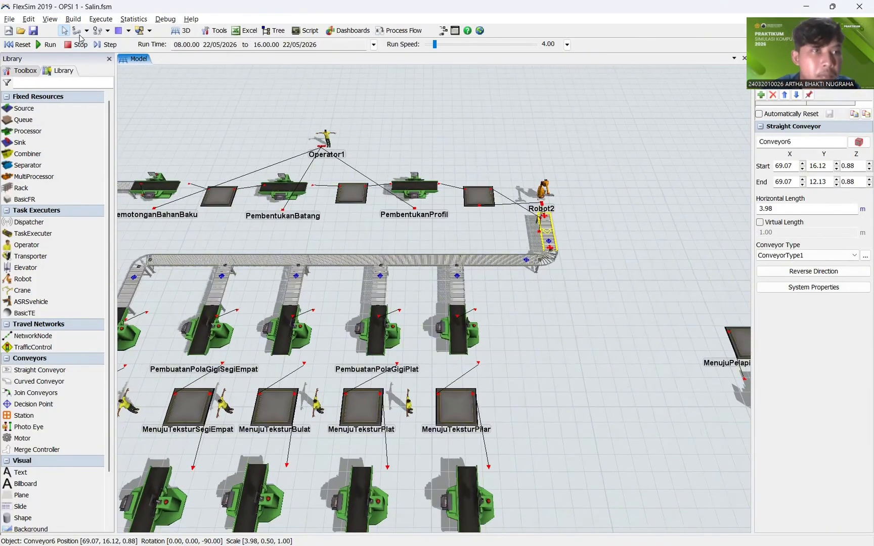
{"action": "left_click_drag", "start_coordinate": [488, 319], "coordinate": [516, 256]}
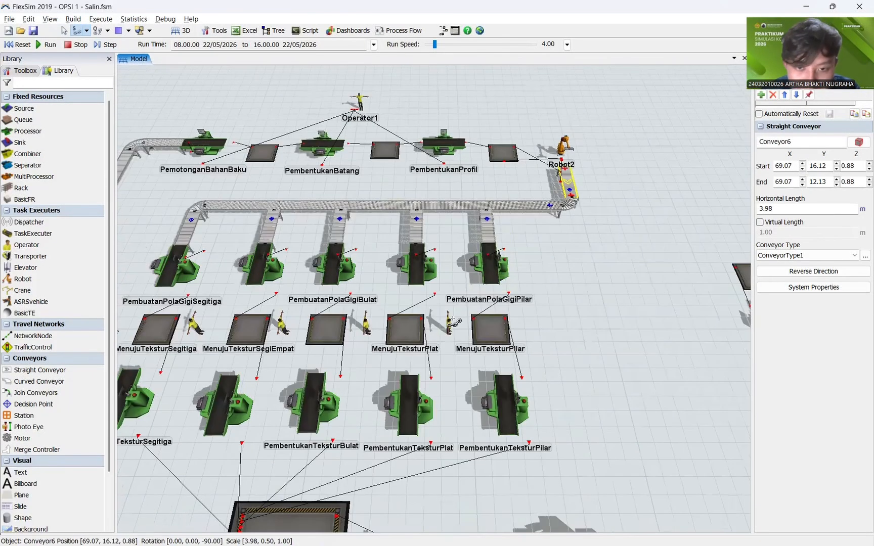
{"action": "left_click", "coordinate": [449, 326]}
{"action": "left_click", "coordinate": [490, 280]}
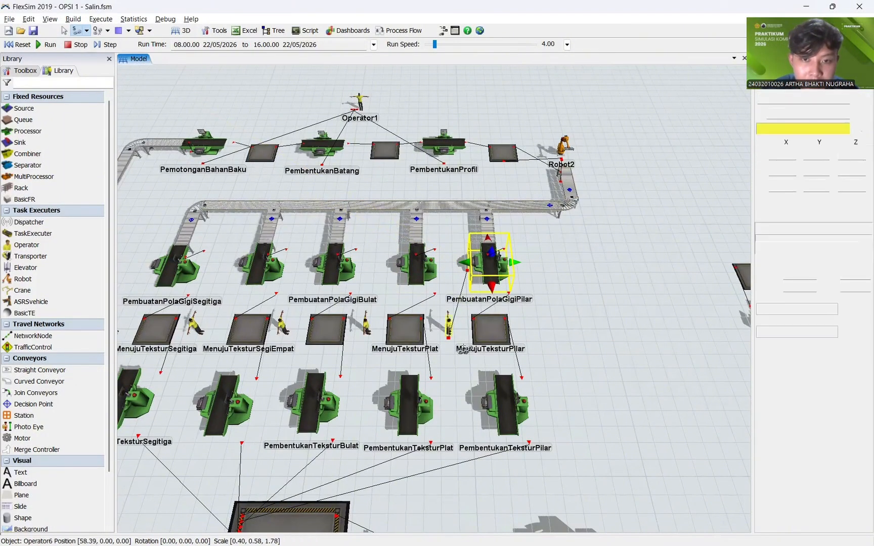
{"action": "left_click", "coordinate": [505, 405]}
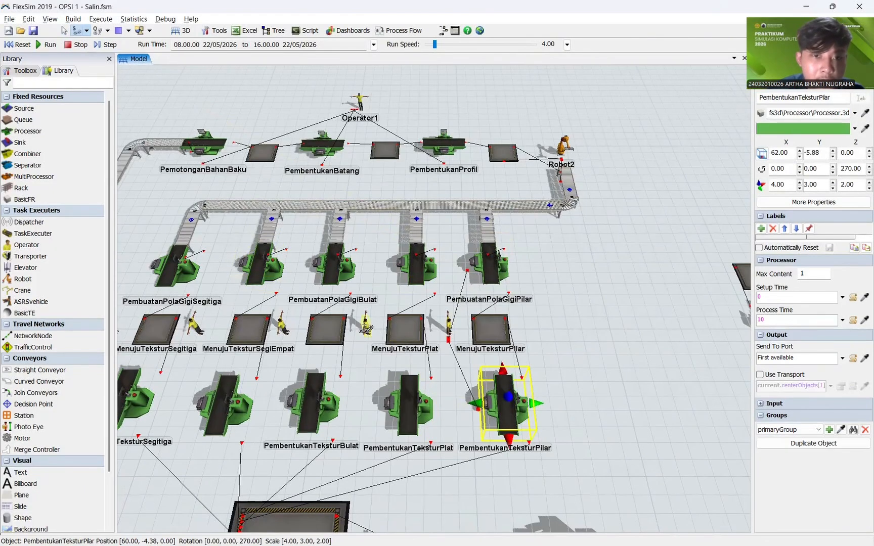
Step: Link Operator5 beside the MenujuTeksturPlat queue to PembuatanPolaGigiPlat and PembentukanTeksturPlat with center port connections
{"action": "left_click", "coordinate": [365, 328]}
{"action": "left_click", "coordinate": [416, 277]}
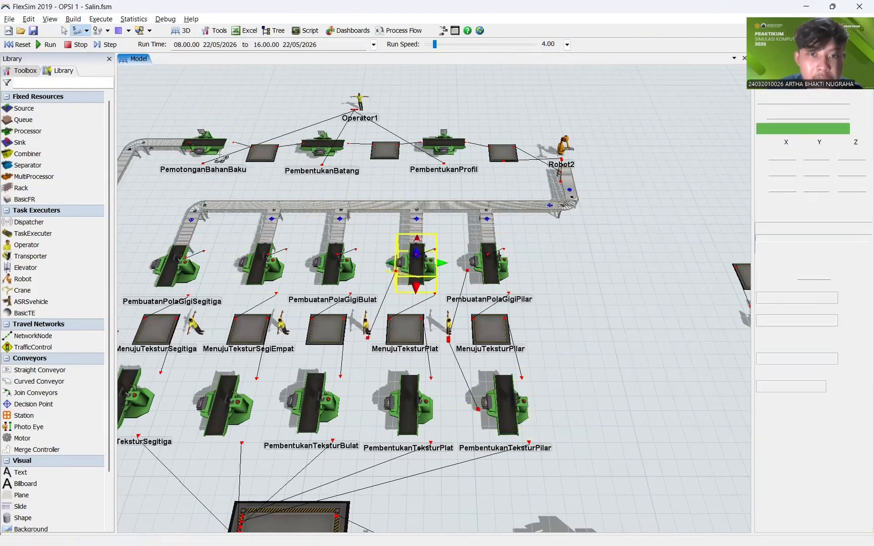
{"action": "left_click", "coordinate": [76, 30]}
{"action": "left_click", "coordinate": [367, 326]}
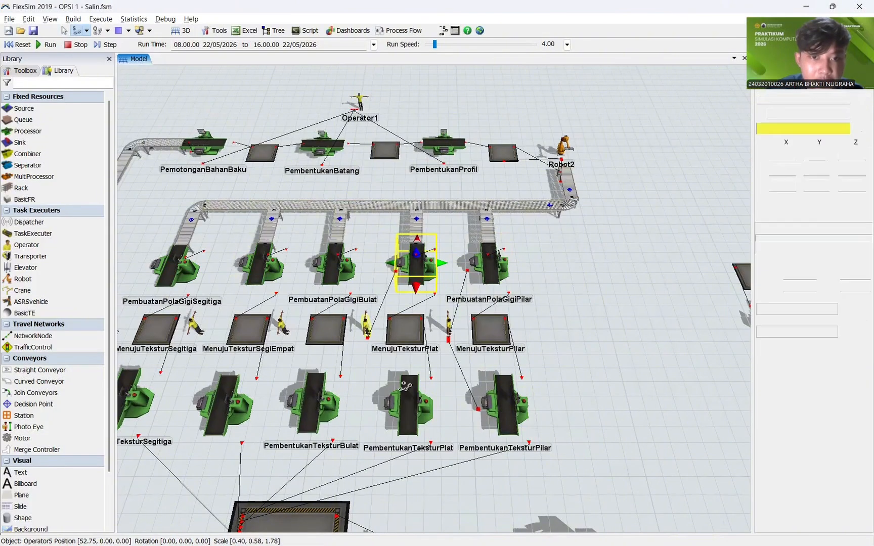
{"action": "left_click", "coordinate": [407, 400]}
{"action": "key", "text": "Escape"}
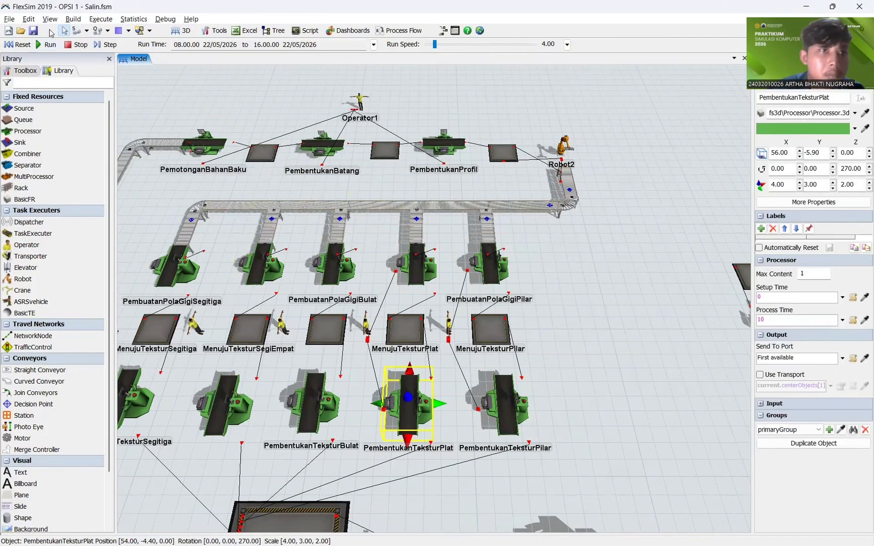
Step: Link the operator beside the MenujuTeksturBulat queue to PembentukanTeksturBulat and PembuatanPolaGigiBulat with center port connections
{"action": "left_click", "coordinate": [282, 328]}
{"action": "left_click", "coordinate": [308, 399]}
{"action": "key", "text": "Escape"}
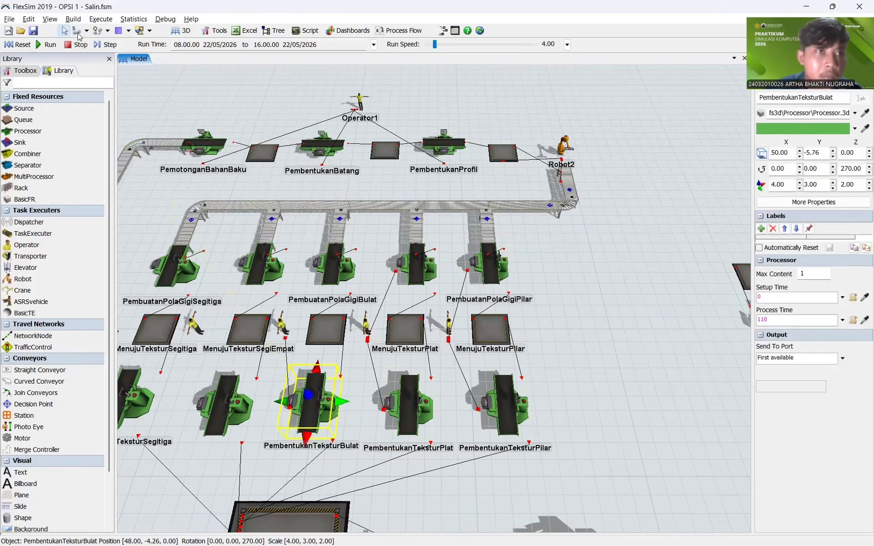
{"action": "left_click", "coordinate": [77, 32]}
{"action": "left_click", "coordinate": [282, 326]}
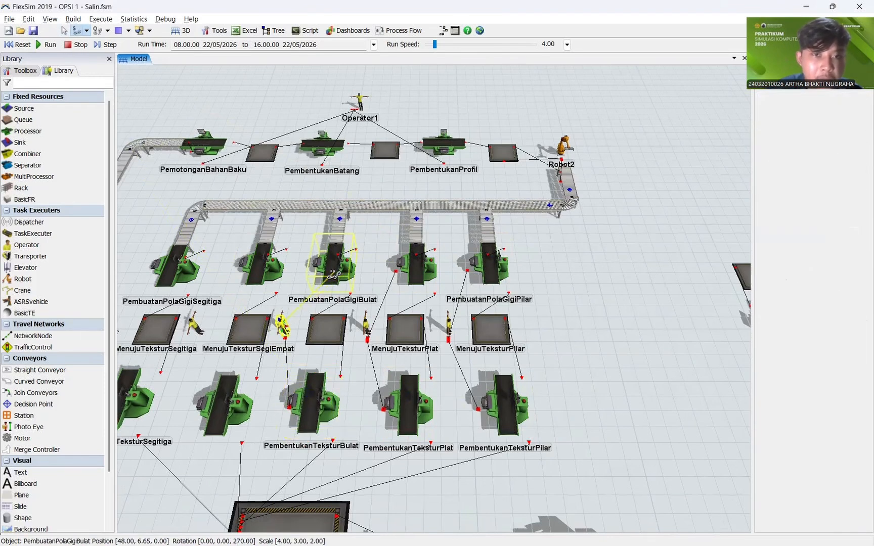
{"action": "left_click", "coordinate": [331, 263]}
{"action": "key", "text": "Escape"}
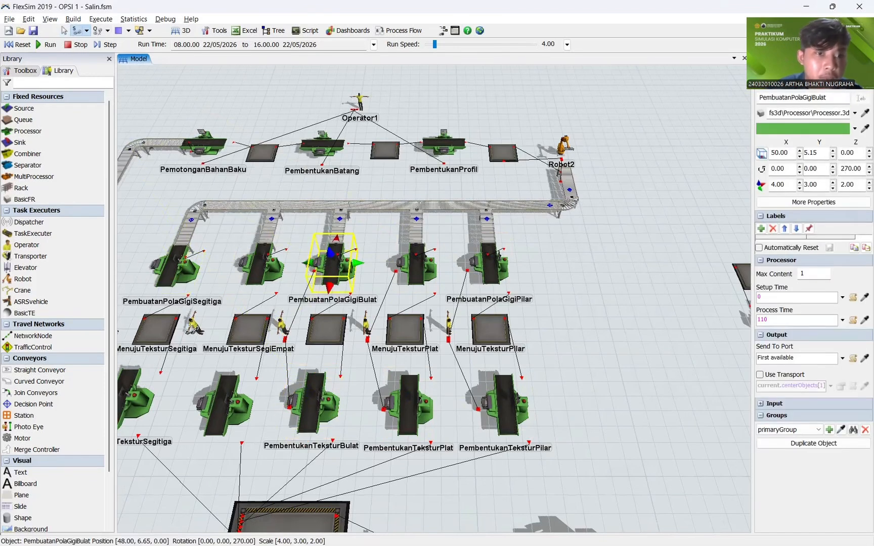
Step: Link Operator3 beside the MenujuTeksturSegiEmpat queue to PembentukanTeksturSegiEmpat and PembuatanPolaGigiSegiEmpat with center port connections
{"action": "left_click", "coordinate": [194, 326]}
{"action": "left_click", "coordinate": [215, 389]}
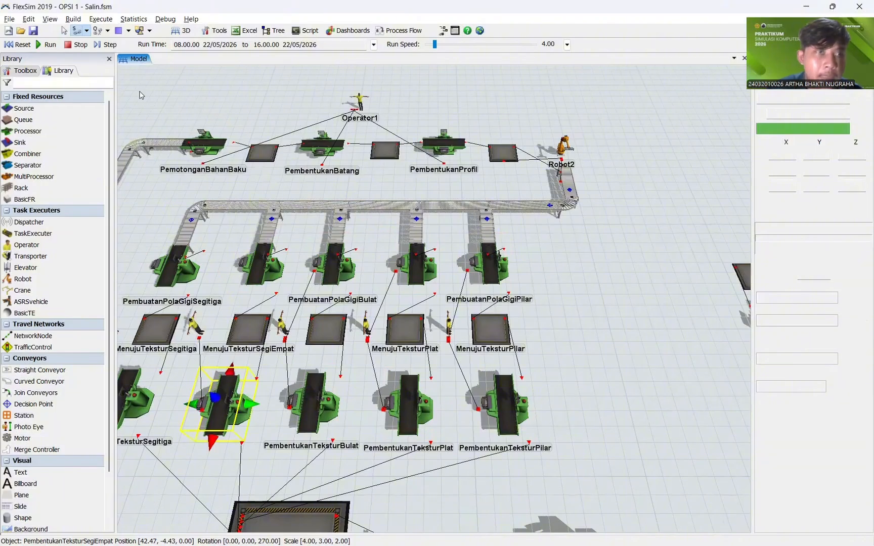
{"action": "left_click", "coordinate": [77, 33]}
{"action": "left_click", "coordinate": [193, 326]}
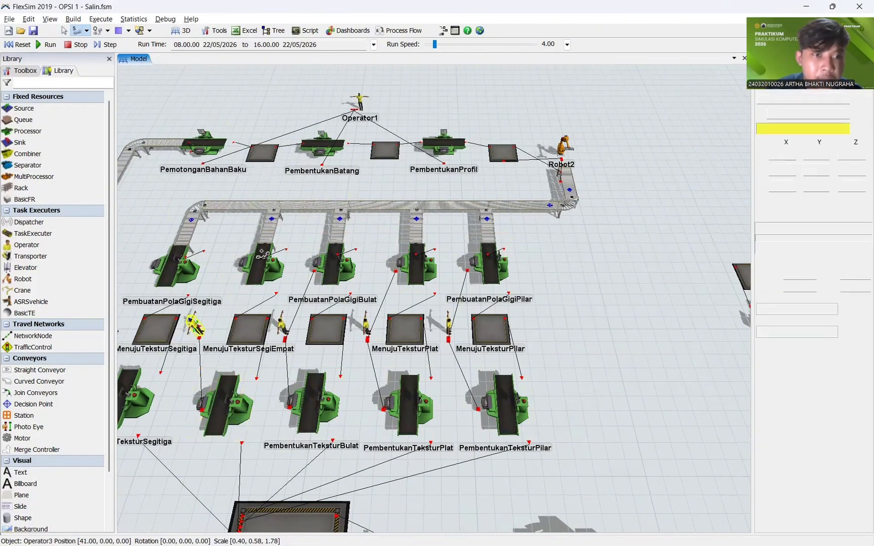
{"action": "left_click", "coordinate": [261, 253]}
{"action": "key", "text": "Escape"}
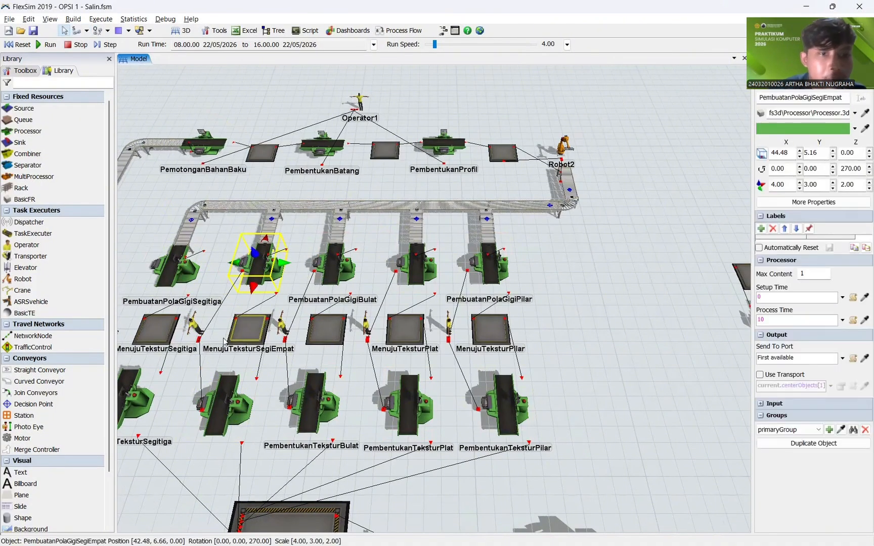
Step: Link Operator2 beside the MenujuTeksturSegitiga queue to PembentukanTeksturSegitiga and PembuatanPolaGigiSegitiga with center port connections
{"action": "left_click", "coordinate": [192, 370]}
{"action": "scroll", "coordinate": [192, 370], "scroll_direction": "down", "scroll_amount": 3}
{"action": "left_click_drag", "start_coordinate": [202, 373], "coordinate": [459, 348]}
{"action": "scroll", "coordinate": [458, 346], "scroll_direction": "up", "scroll_amount": 3}
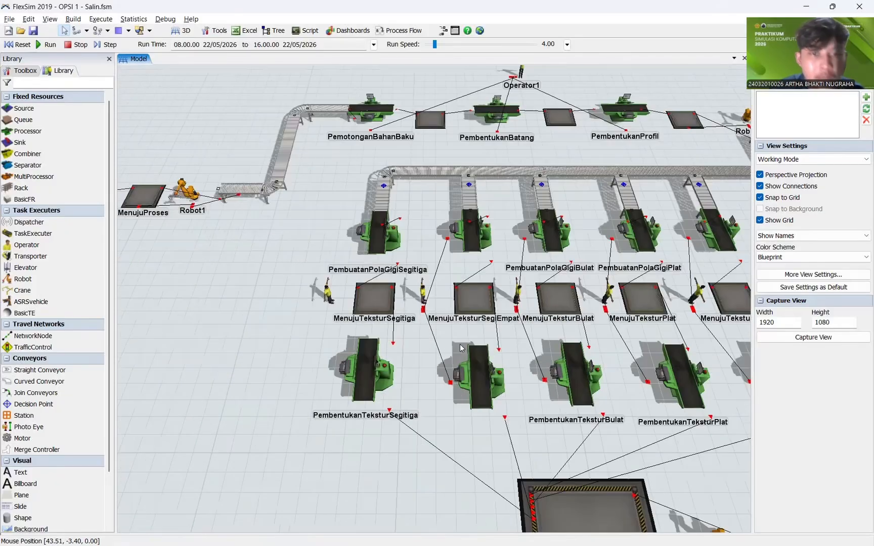
{"action": "left_click", "coordinate": [75, 29]}
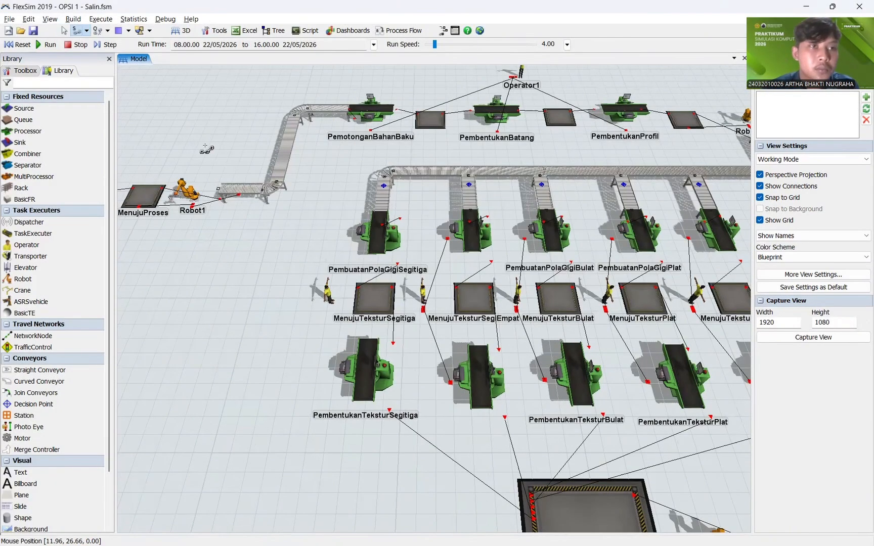
{"action": "left_click", "coordinate": [329, 293]}
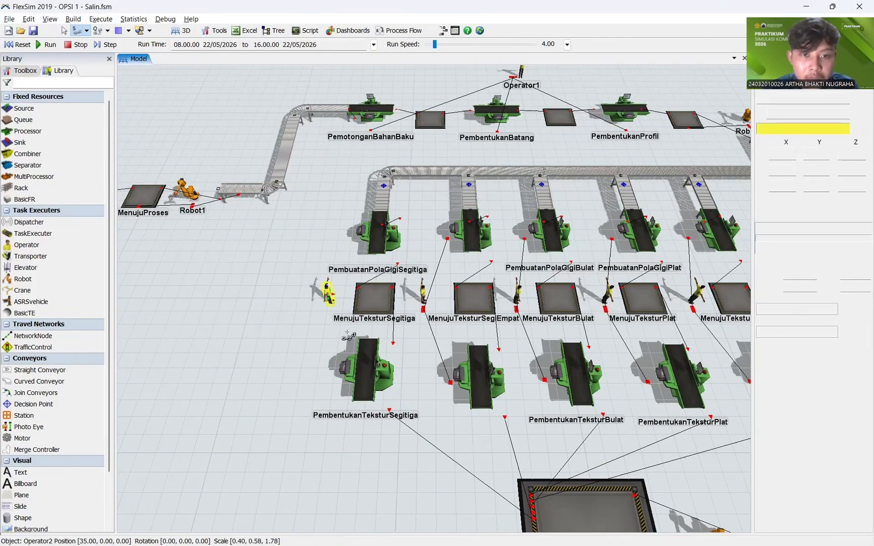
{"action": "left_click", "coordinate": [368, 360]}
{"action": "key", "text": "Escape"}
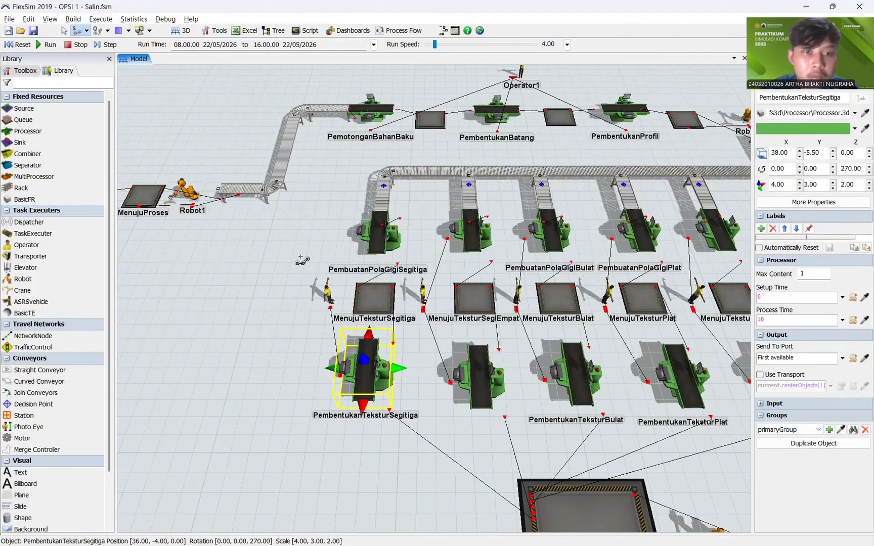
{"action": "left_click", "coordinate": [376, 230]}
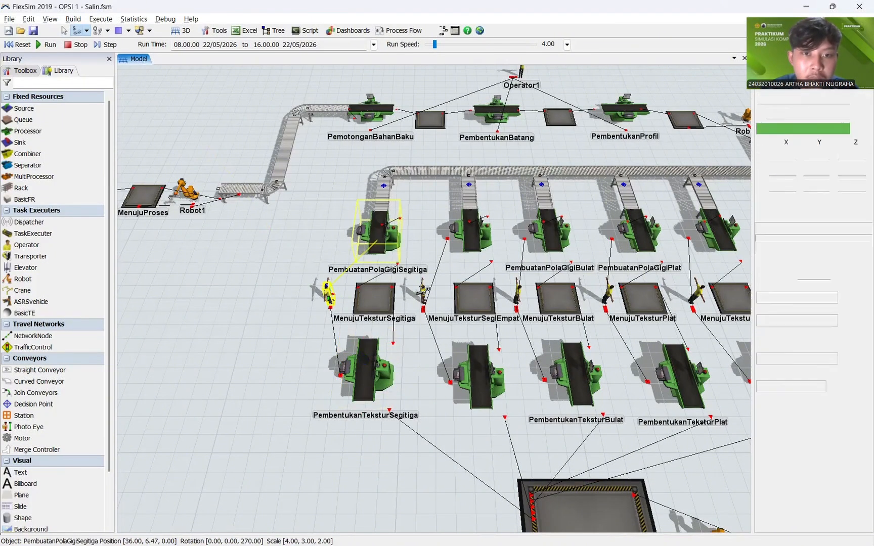
{"action": "left_click", "coordinate": [428, 364]}
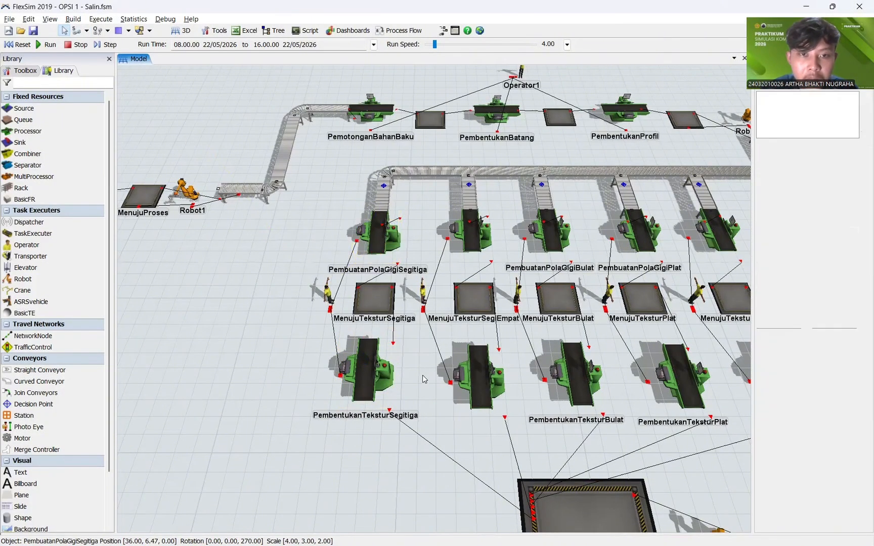
Step: Link the MenujuPemanasanDanPendinginan queue to Robot3 and Robot3 to the straight conveyor before PemanasanDanPendinginan through center ports
{"action": "scroll", "coordinate": [427, 363], "scroll_direction": "down", "scroll_amount": 3}
{"action": "left_click_drag", "start_coordinate": [335, 268], "coordinate": [294, 197]}
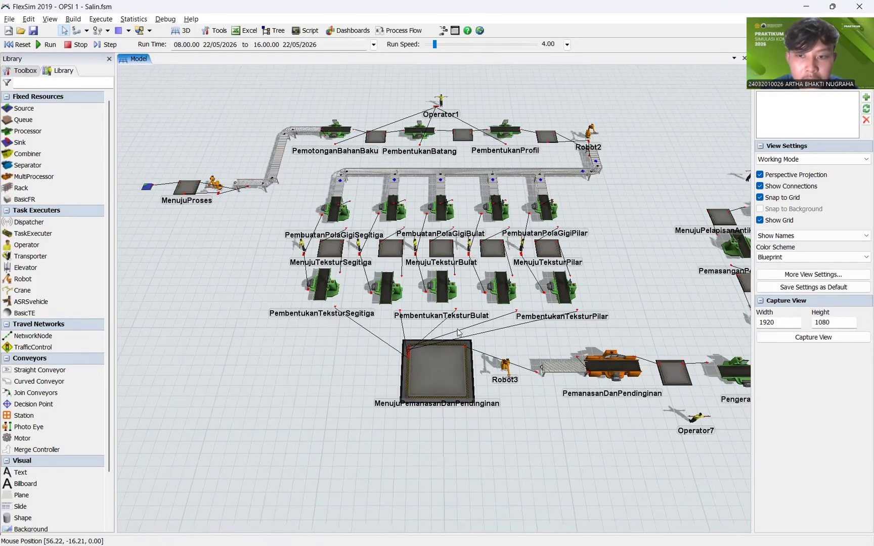
{"action": "left_click_drag", "start_coordinate": [538, 398], "coordinate": [435, 302]}
{"action": "scroll", "coordinate": [435, 302], "scroll_direction": "up", "scroll_amount": 3}
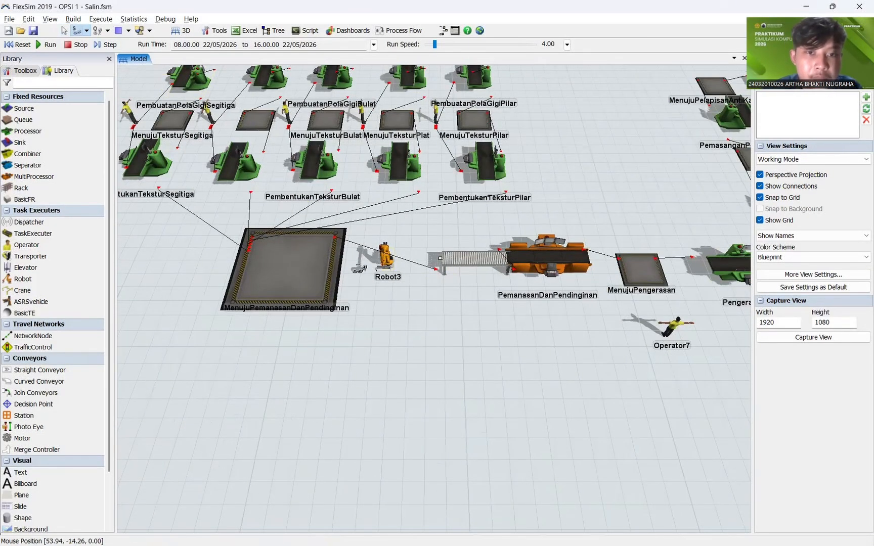
{"action": "left_click", "coordinate": [334, 266]}
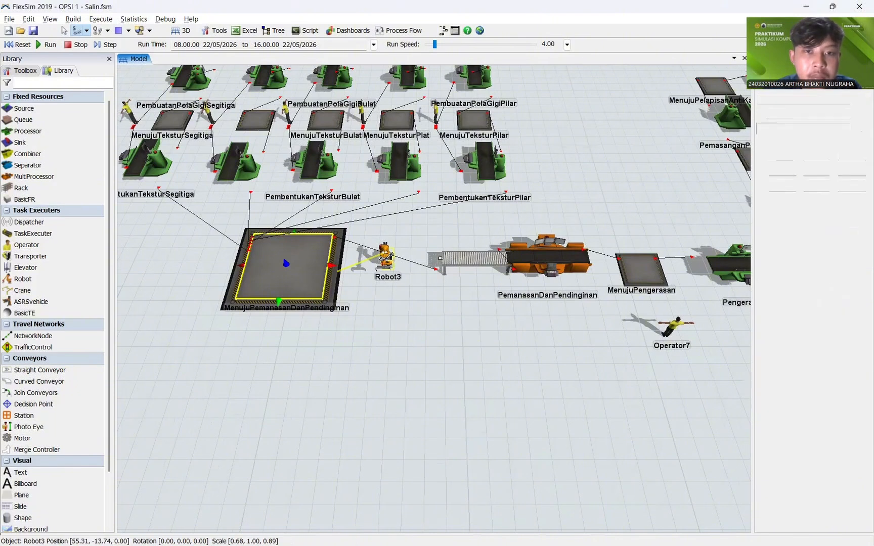
{"action": "left_click", "coordinate": [385, 255]}
{"action": "left_click", "coordinate": [472, 258]}
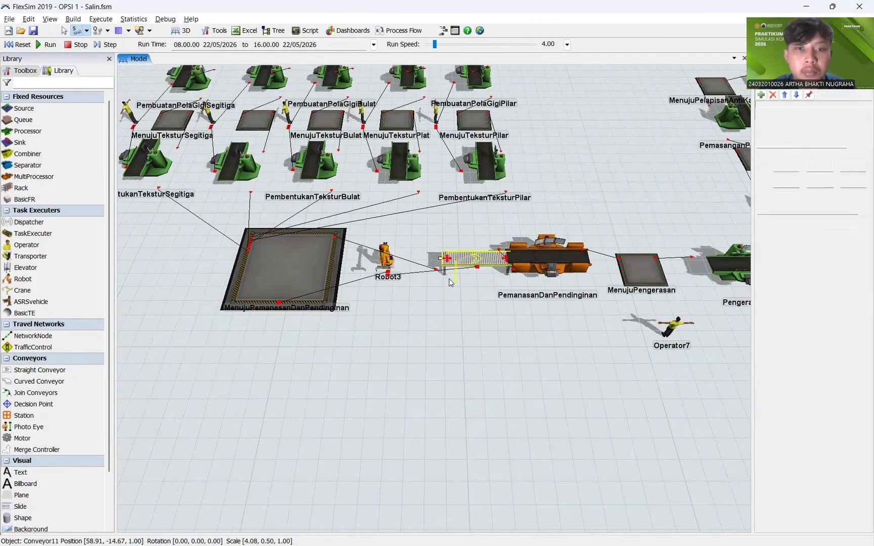
{"action": "scroll", "coordinate": [449, 281], "scroll_direction": "down", "scroll_amount": 2}
{"action": "left_click", "coordinate": [450, 292]}
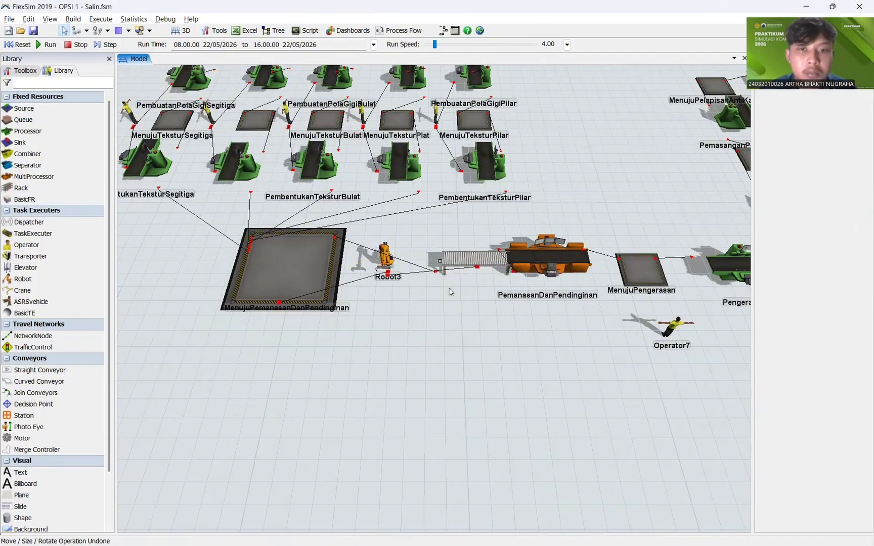
Step: Link Operator7 to the PemanasanDanPendinginan multiprocessor and the Pengerasan processor with center port connections
{"action": "left_click_drag", "start_coordinate": [523, 314], "coordinate": [284, 254]}
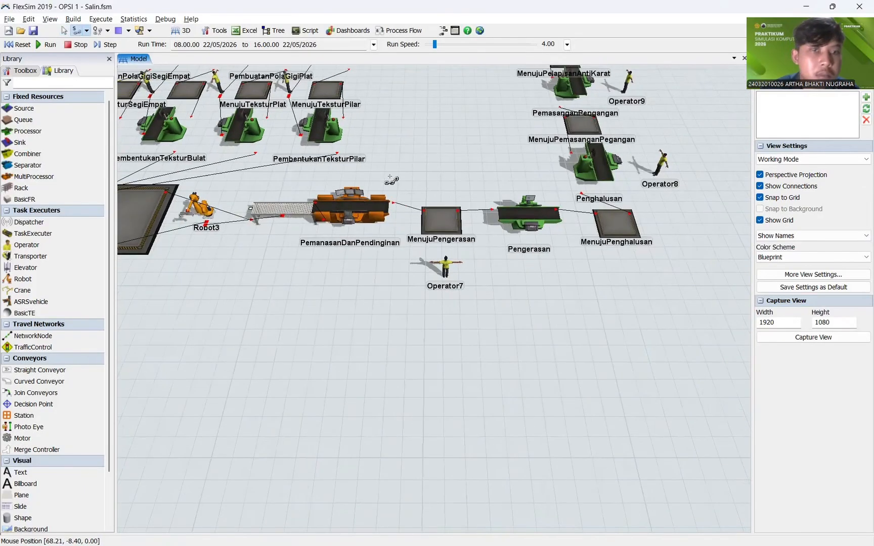
{"action": "left_click", "coordinate": [446, 263]}
{"action": "left_click", "coordinate": [368, 212]}
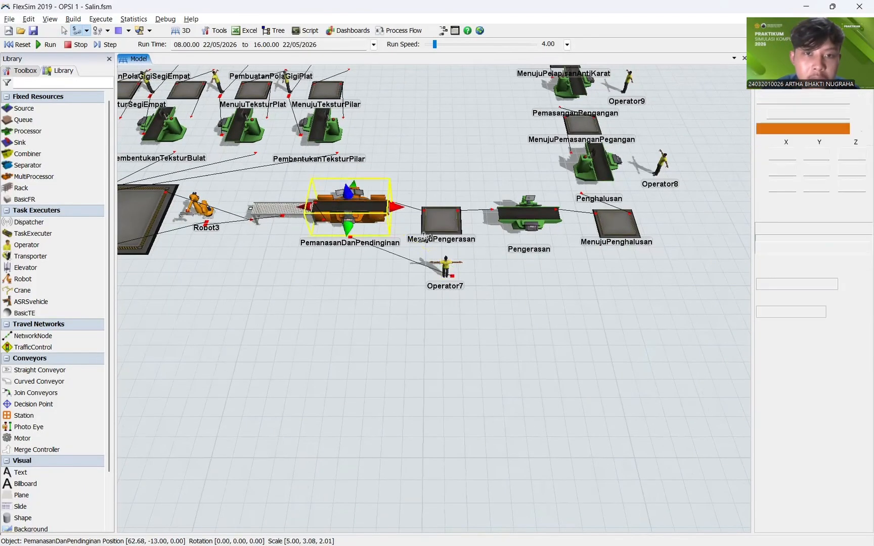
{"action": "key", "text": "Escape"}
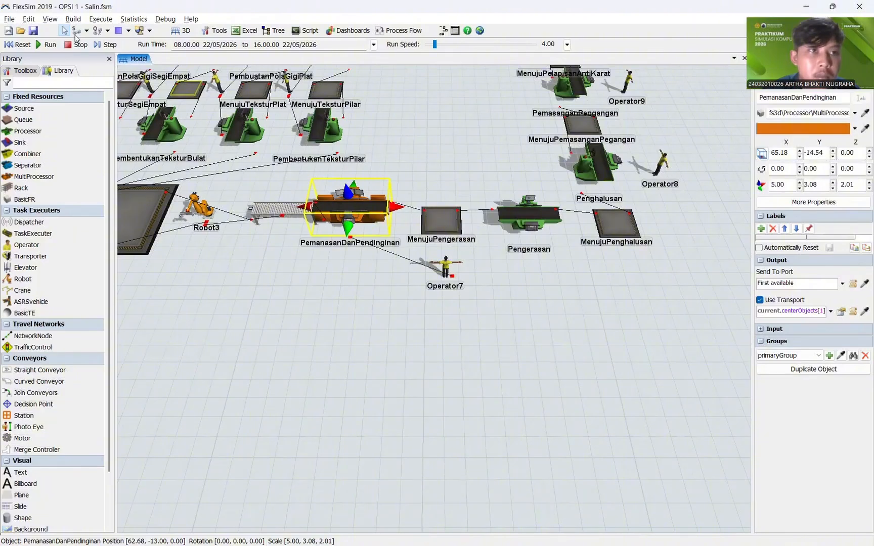
{"action": "left_click", "coordinate": [75, 32]}
{"action": "left_click", "coordinate": [446, 263]}
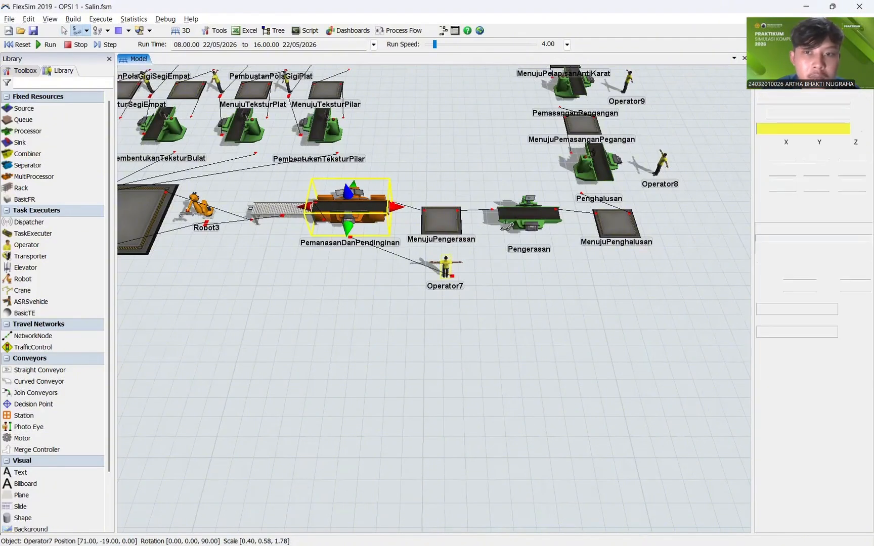
{"action": "left_click", "coordinate": [529, 215]}
{"action": "key", "text": "Escape"}
Step: Link the Penghalusan processor to Operator8 and the PemasanganPengangan processor to Operator9 with center port connections
{"action": "left_click_drag", "start_coordinate": [598, 252], "coordinate": [358, 382]}
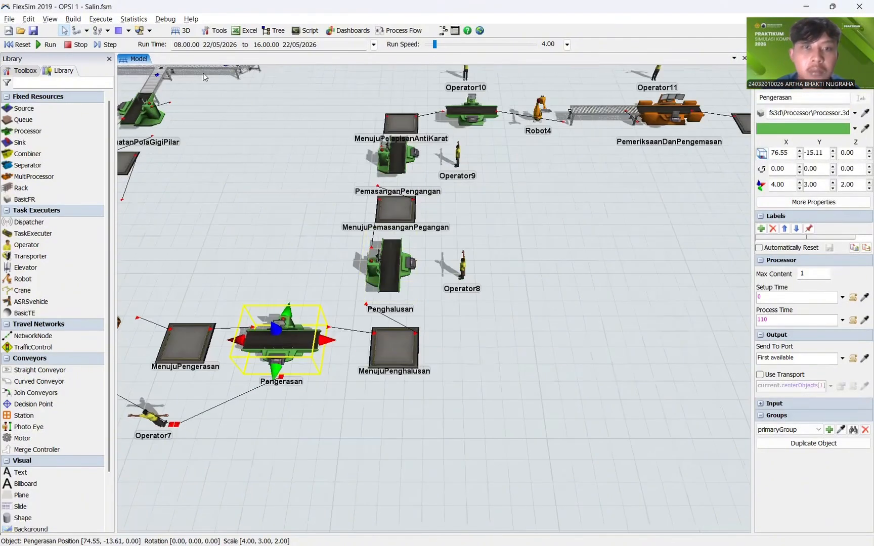
{"action": "left_click", "coordinate": [390, 266]}
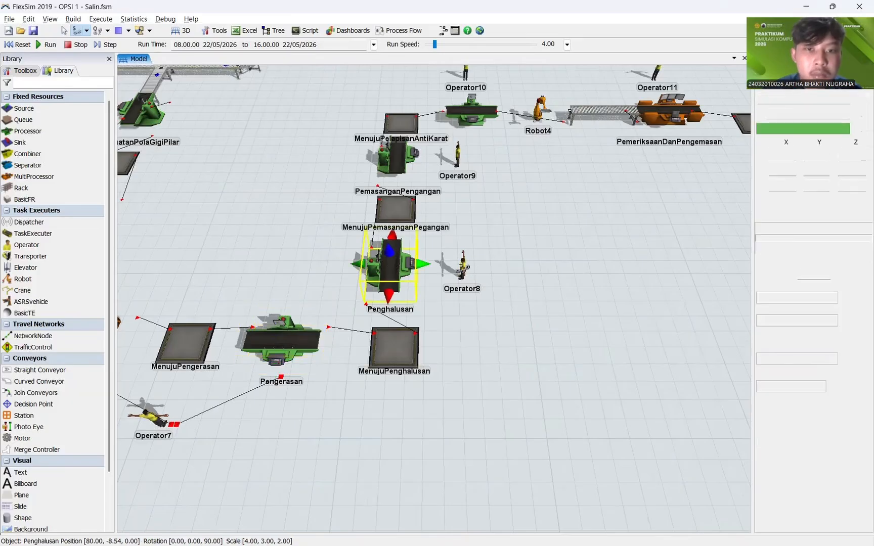
{"action": "left_click", "coordinate": [462, 268]}
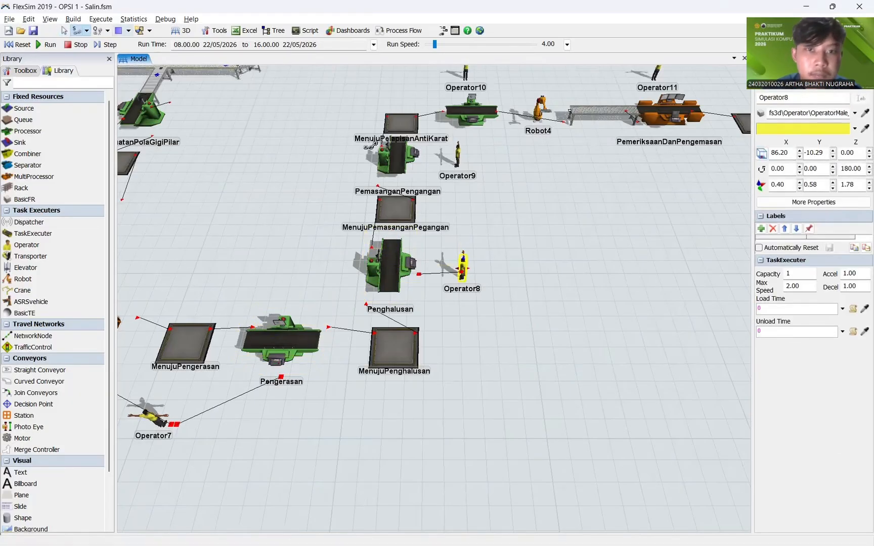
{"action": "left_click", "coordinate": [399, 153]}
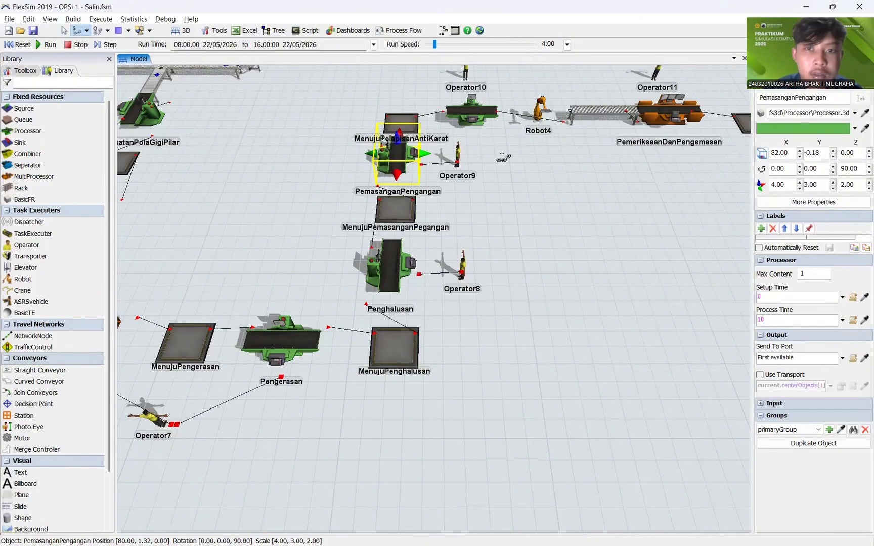
{"action": "key", "text": "Escape"}
{"action": "left_click_drag", "start_coordinate": [503, 155], "coordinate": [462, 394]}
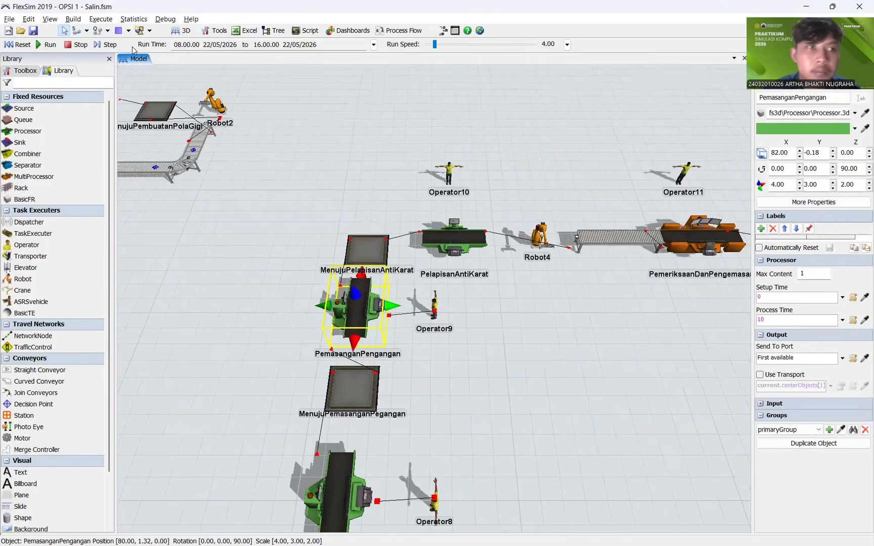
Step: Create a center port connection between Operator10 and the PelapisanAntiKarat processor
{"action": "left_click_drag", "start_coordinate": [509, 138], "coordinate": [350, 129]}
{"action": "left_click_drag", "start_coordinate": [417, 144], "coordinate": [284, 129]}
{"action": "left_click", "coordinate": [76, 30]}
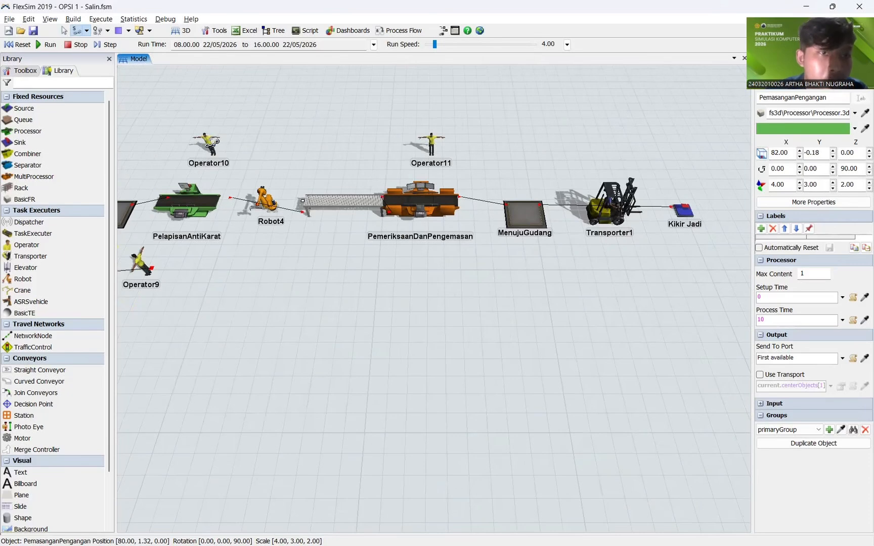
{"action": "left_click", "coordinate": [205, 141]}
{"action": "left_click", "coordinate": [186, 202]}
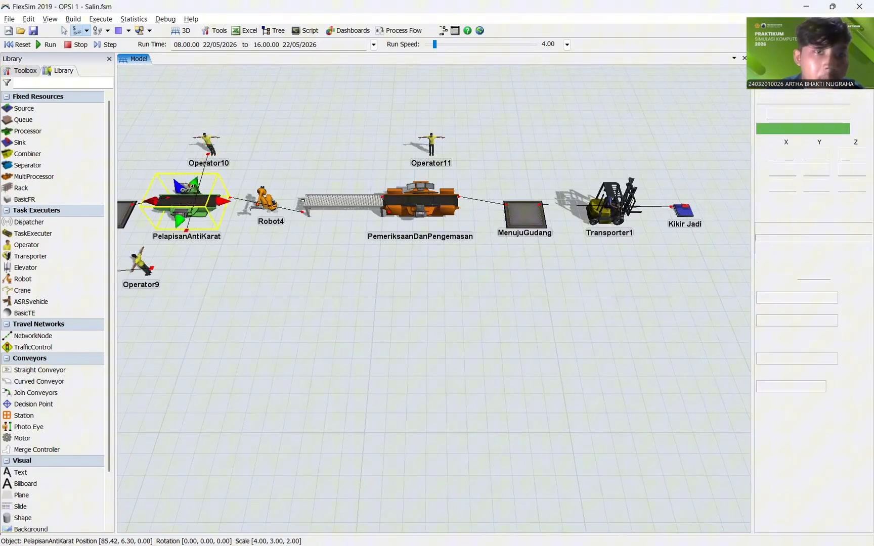
Step: Create a center port connection between Robot4 and the PelapisanAntiKarat processor
{"action": "left_click", "coordinate": [75, 31]}
{"action": "left_click", "coordinate": [76, 31]}
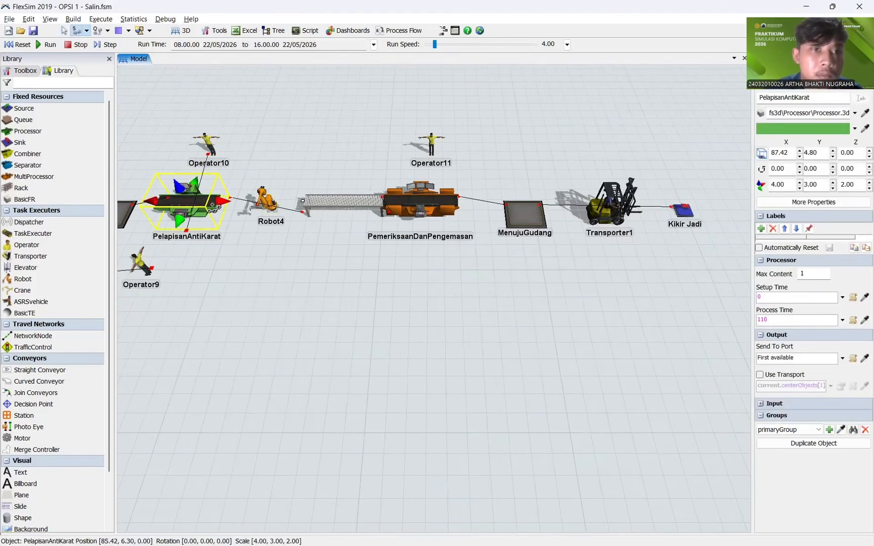
{"action": "left_click", "coordinate": [263, 202]}
{"action": "left_click", "coordinate": [186, 203]}
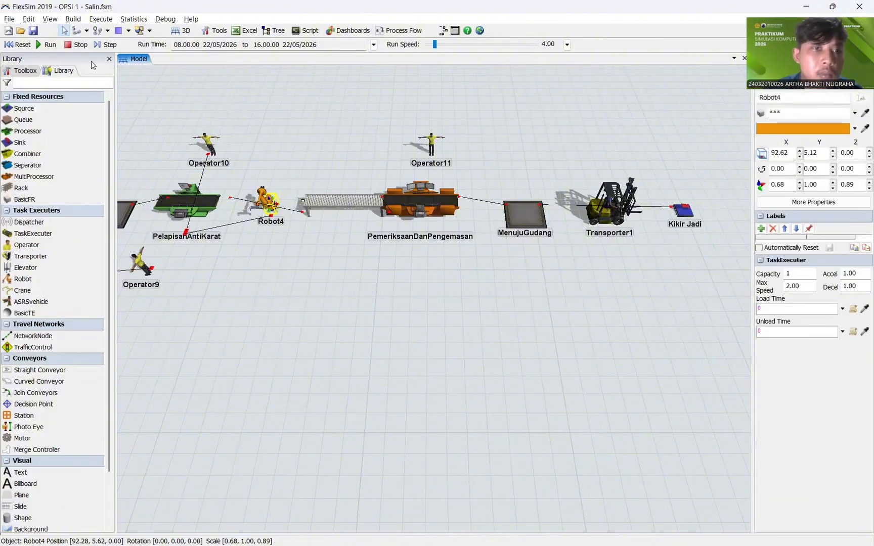
Step: Create a center port connection between Operator11 and the PemeriksaanDanPengemasan multiprocessor
{"action": "left_click", "coordinate": [76, 31]}
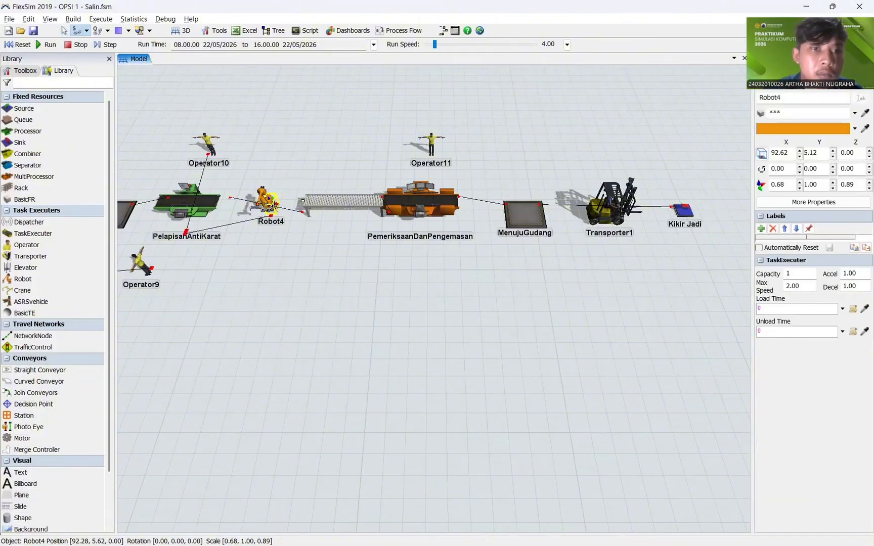
{"action": "left_click", "coordinate": [432, 146]}
{"action": "left_click", "coordinate": [429, 192]}
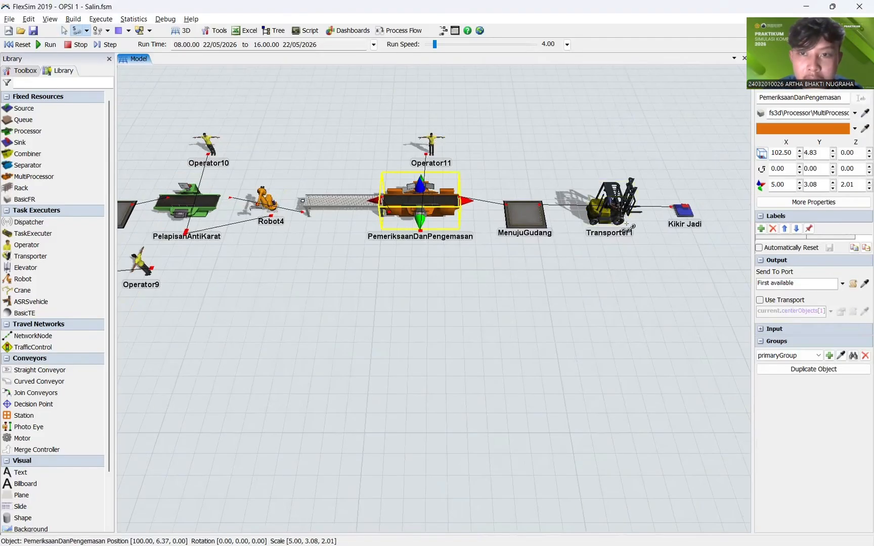
Step: Create center port connections from Transporter1 to the MenujuGudang queue and to the Kikir Jadi sink
{"action": "left_click", "coordinate": [545, 231]}
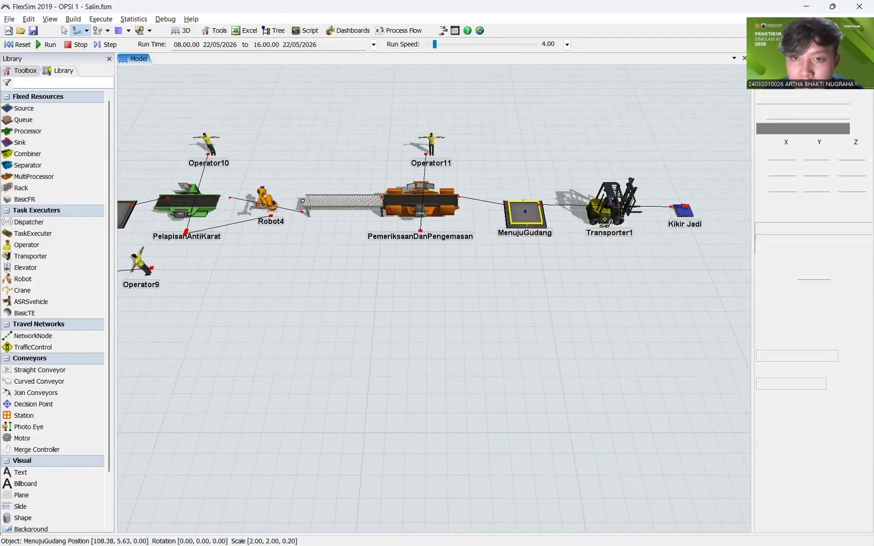
{"action": "left_click", "coordinate": [610, 205]}
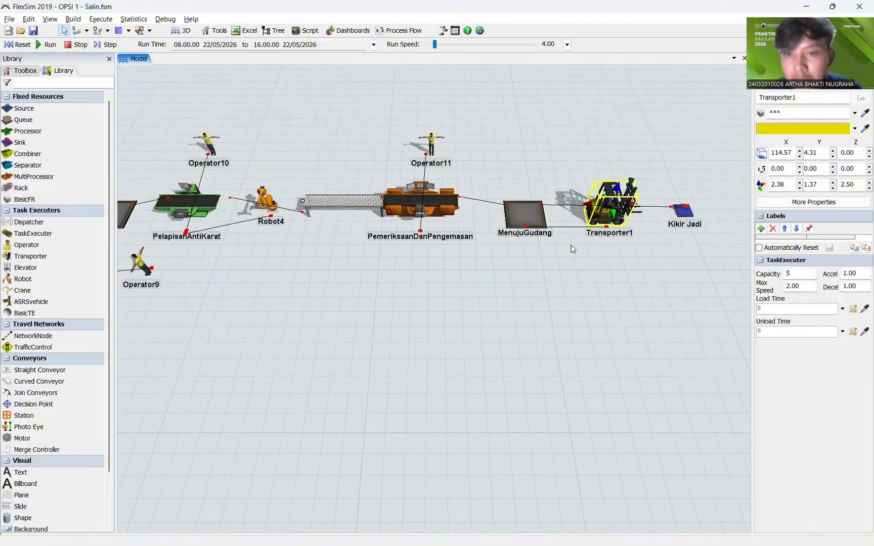
{"action": "left_click", "coordinate": [76, 31]}
{"action": "left_click", "coordinate": [610, 216]}
{"action": "left_click", "coordinate": [682, 211]}
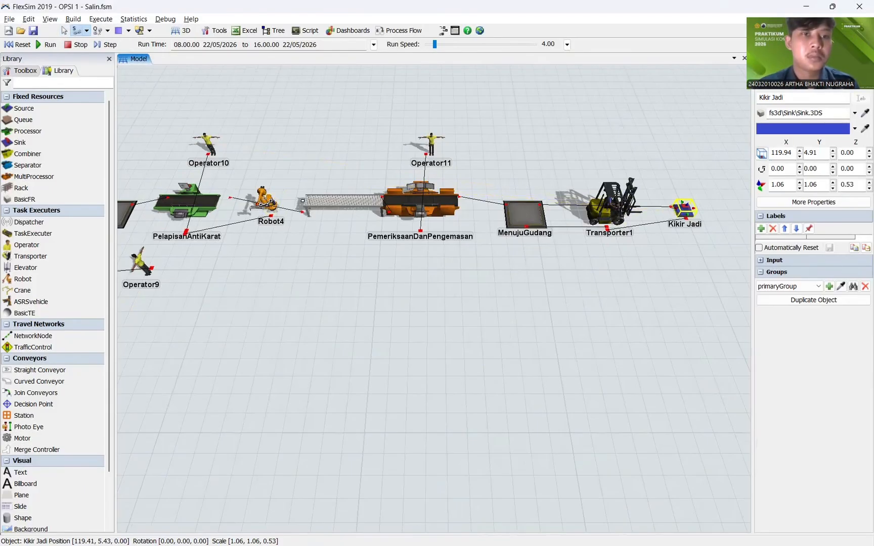
Step: Create a center port connection between Robot4 and the straight conveyor feeding PemeriksaanDanPengemasan
{"action": "left_click", "coordinate": [293, 196]}
{"action": "left_click", "coordinate": [309, 203]}
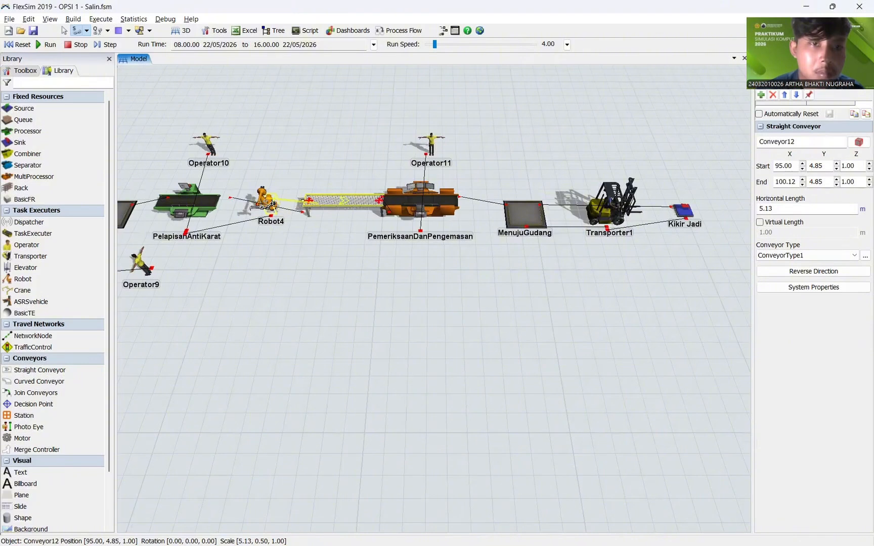
{"action": "key", "text": "Escape"}
{"action": "left_click", "coordinate": [74, 30]}
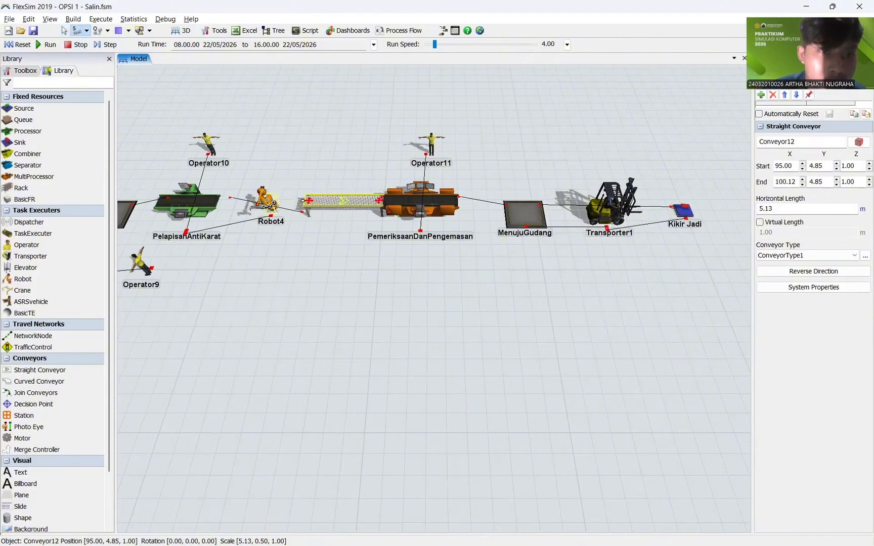
{"action": "left_click", "coordinate": [267, 201]}
{"action": "left_click", "coordinate": [323, 202]}
{"action": "key", "text": "Escape"}
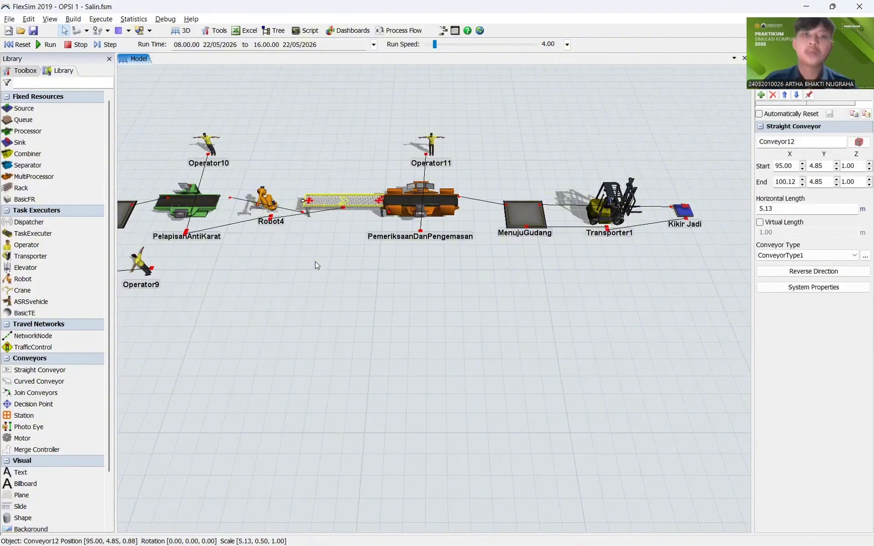
{"action": "left_click", "coordinate": [328, 274]}
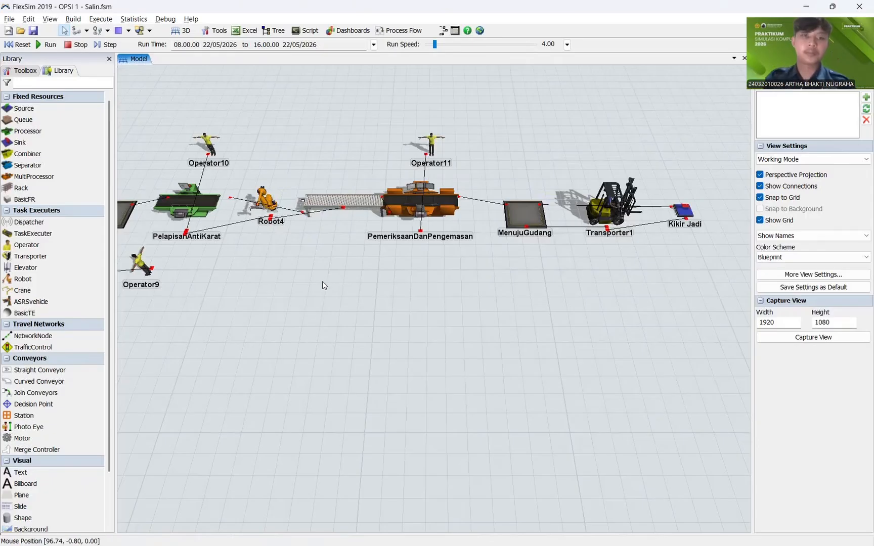
Step: Open the properties of the KedatanganBahanBaku source and enable arrival at time 0
{"action": "scroll", "coordinate": [322, 282], "scroll_direction": "down", "scroll_amount": 3}
{"action": "scroll", "coordinate": [318, 288], "scroll_direction": "up", "scroll_amount": 3}
{"action": "scroll", "coordinate": [318, 293], "scroll_direction": "down", "scroll_amount": 3}
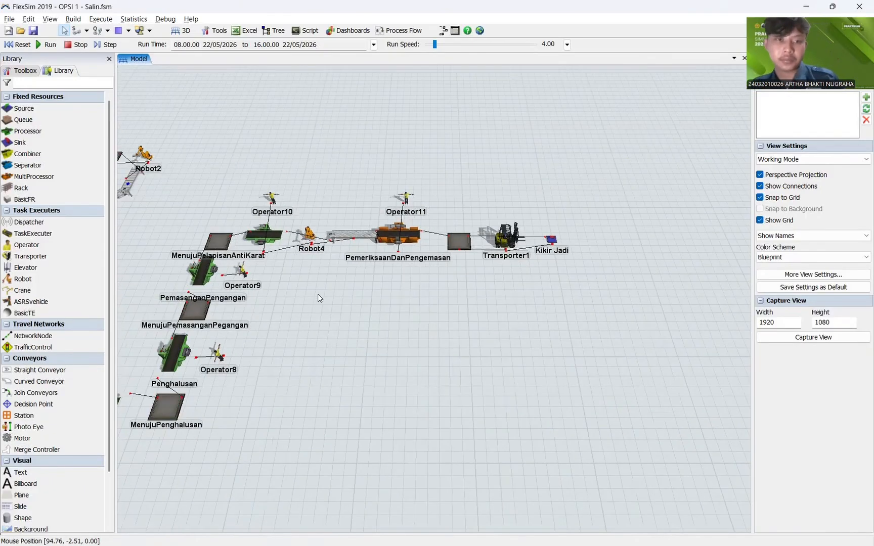
{"action": "scroll", "coordinate": [318, 295], "scroll_direction": "down", "scroll_amount": 4}
{"action": "left_click_drag", "start_coordinate": [319, 295], "coordinate": [456, 285]}
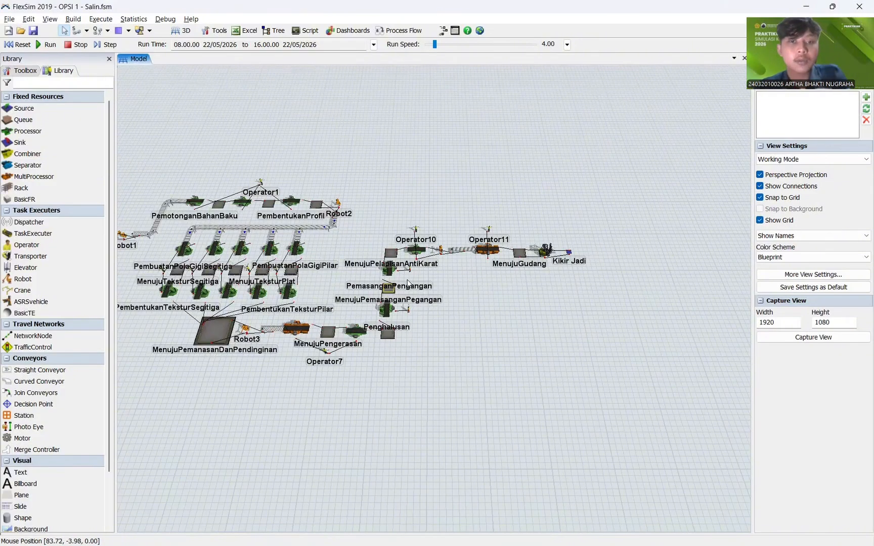
{"action": "scroll", "coordinate": [302, 283], "scroll_direction": "up", "scroll_amount": 2}
{"action": "scroll", "coordinate": [354, 273], "scroll_direction": "up", "scroll_amount": 4}
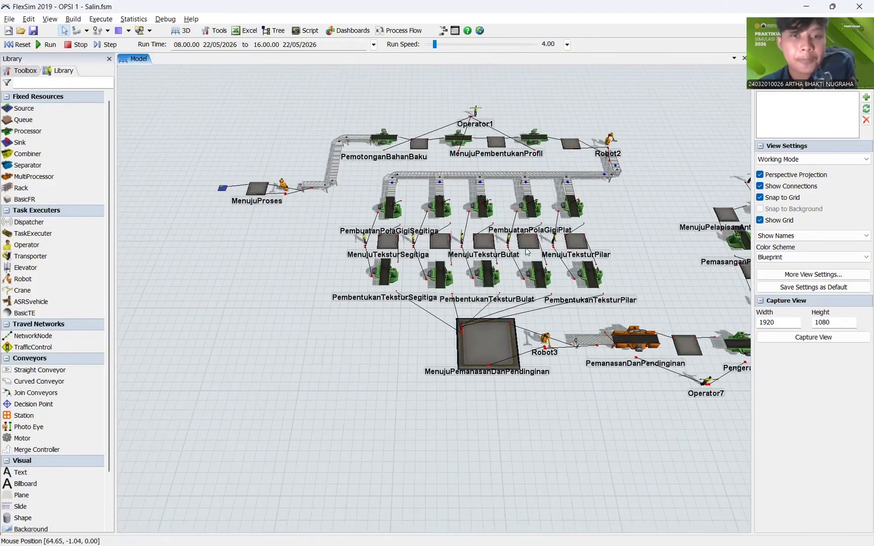
{"action": "left_click_drag", "start_coordinate": [231, 192], "coordinate": [380, 273]}
{"action": "scroll", "coordinate": [380, 274], "scroll_direction": "up", "scroll_amount": 4}
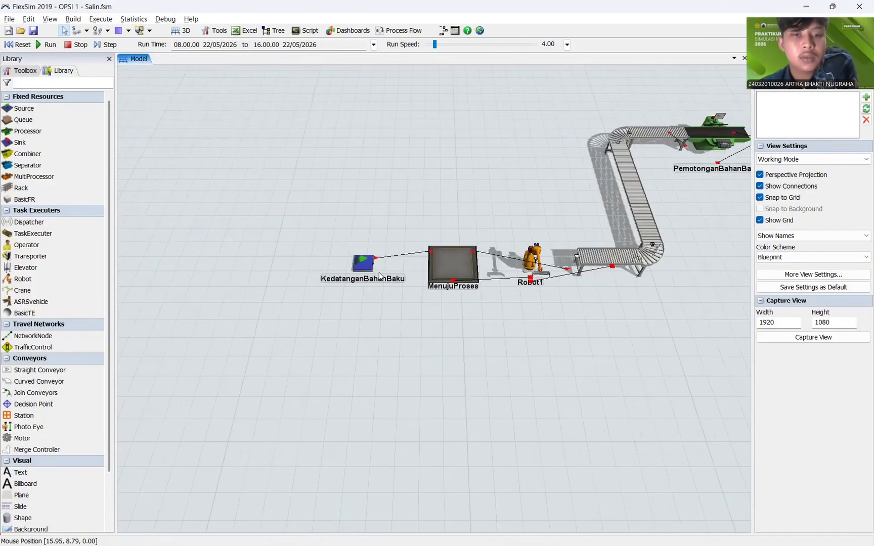
{"action": "left_click", "coordinate": [372, 262]}
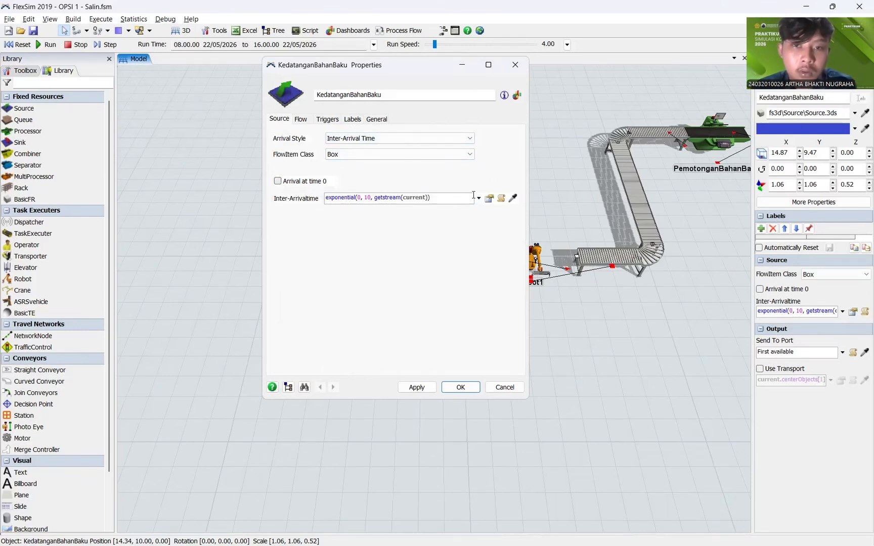
{"action": "left_click", "coordinate": [303, 181]}
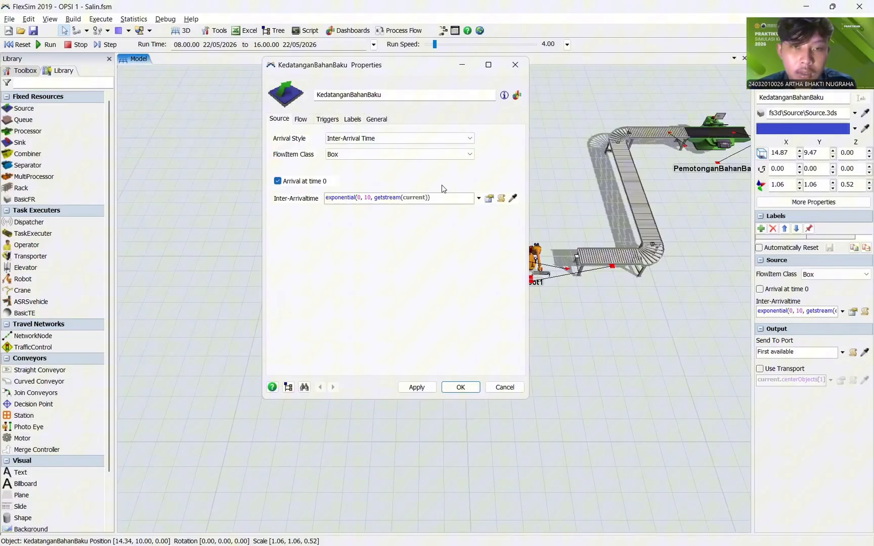
Step: Change the source's inter-arrival time to the periodic rate option Daily Rates, Custom Weekly Repeat
{"action": "left_click", "coordinate": [478, 198]}
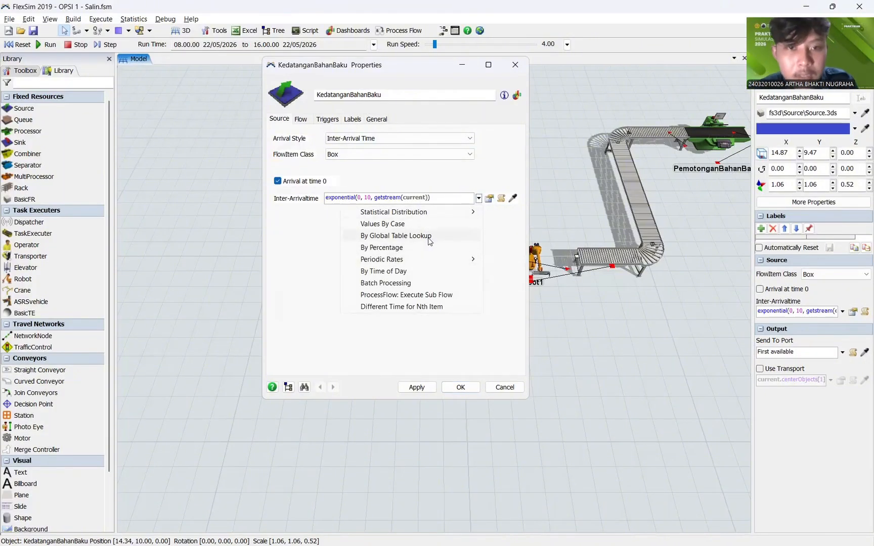
{"action": "left_click", "coordinate": [487, 198]}
{"action": "left_click", "coordinate": [487, 197]}
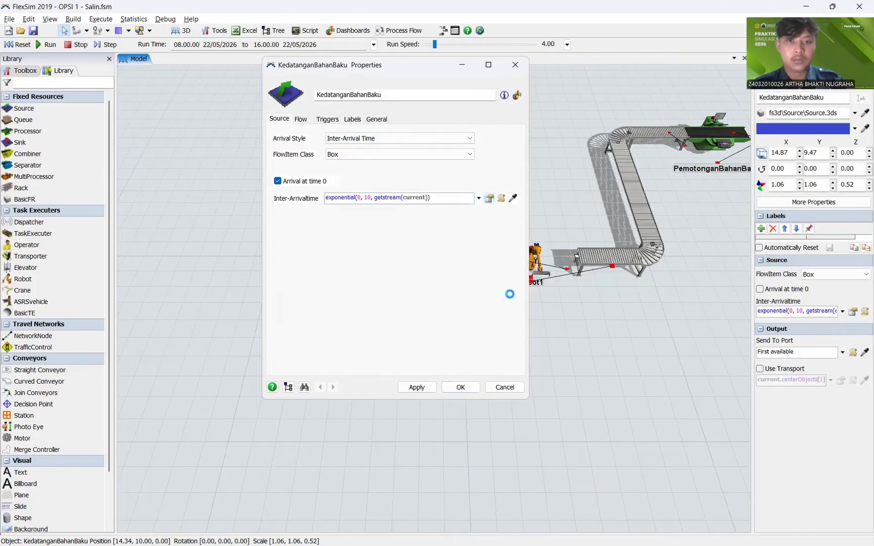
{"action": "left_click", "coordinate": [478, 197]}
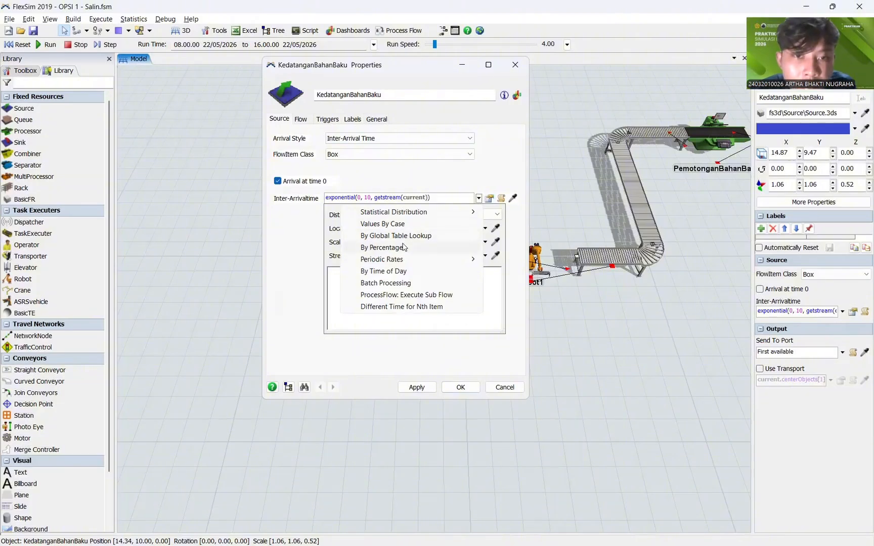
{"action": "mouse_move", "coordinate": [404, 264]}
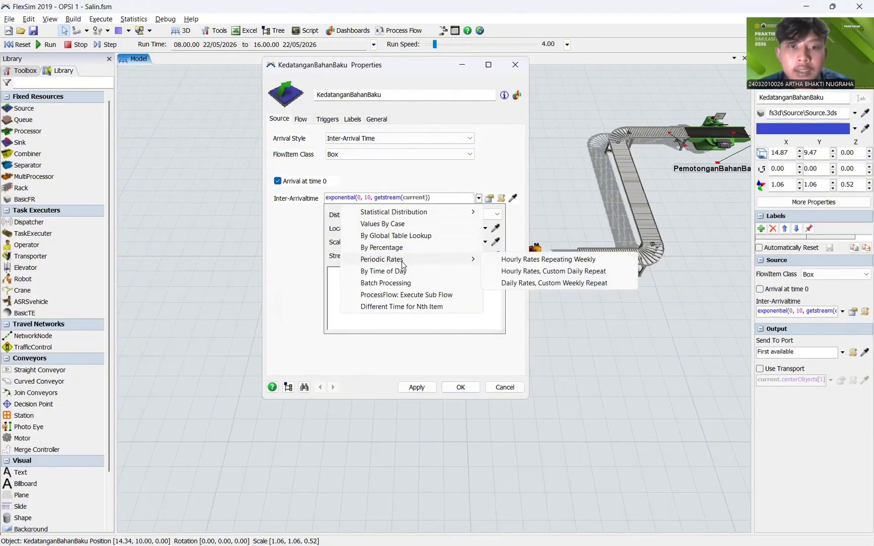
{"action": "left_click", "coordinate": [531, 284]}
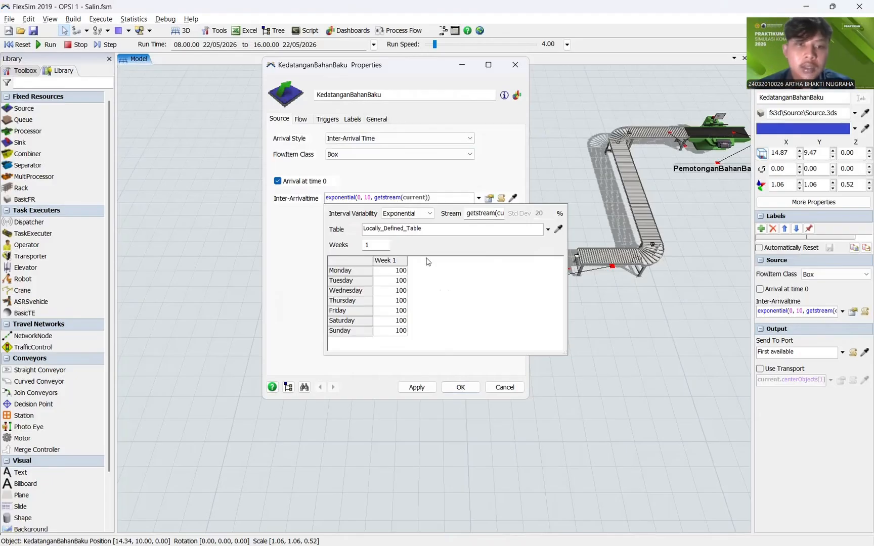
Step: Set the Week 1 arrival rates for Monday through Friday to 180 each
{"action": "left_click", "coordinate": [396, 273]}
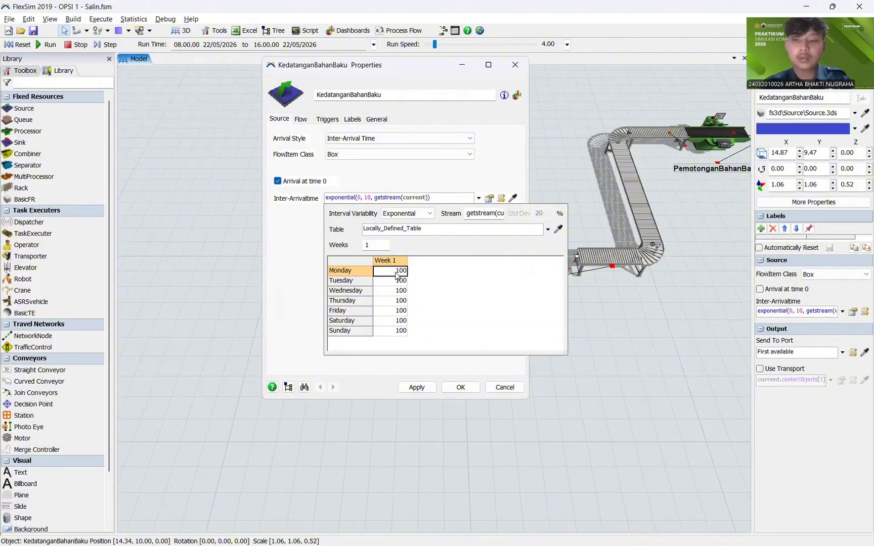
{"action": "type", "text": "180"}
{"action": "key", "text": "Return"}
{"action": "type", "text": "8"}
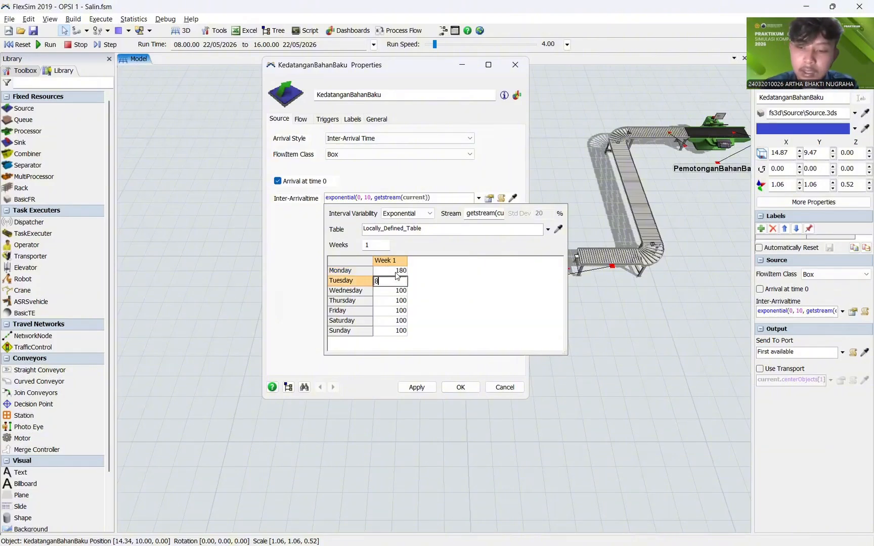
{"action": "type", "text": "0"}
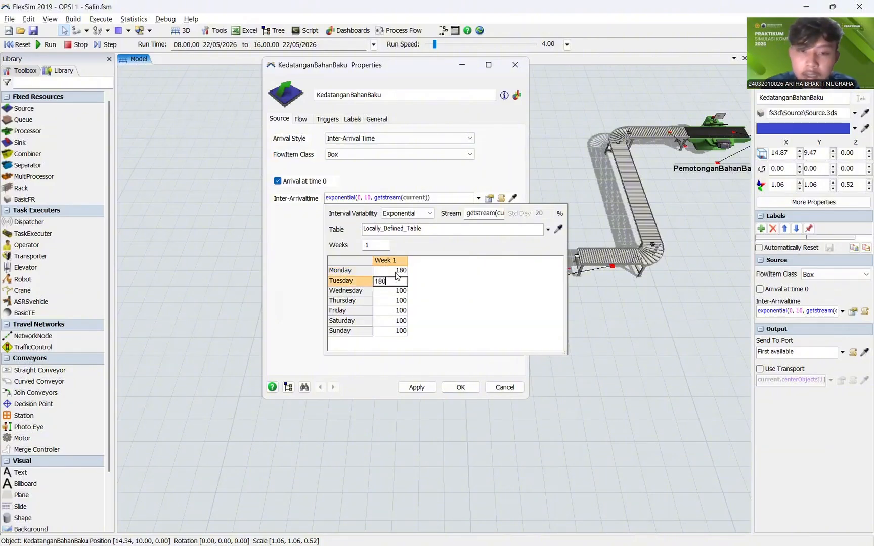
{"action": "key", "text": "Return"}
{"action": "type", "text": "19"}
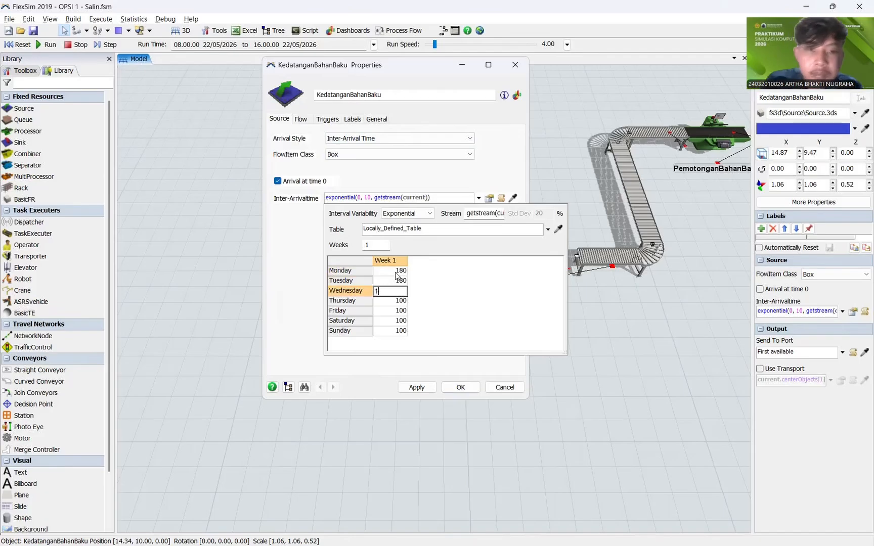
{"action": "key", "text": "Return"}
{"action": "type", "text": "1890"}
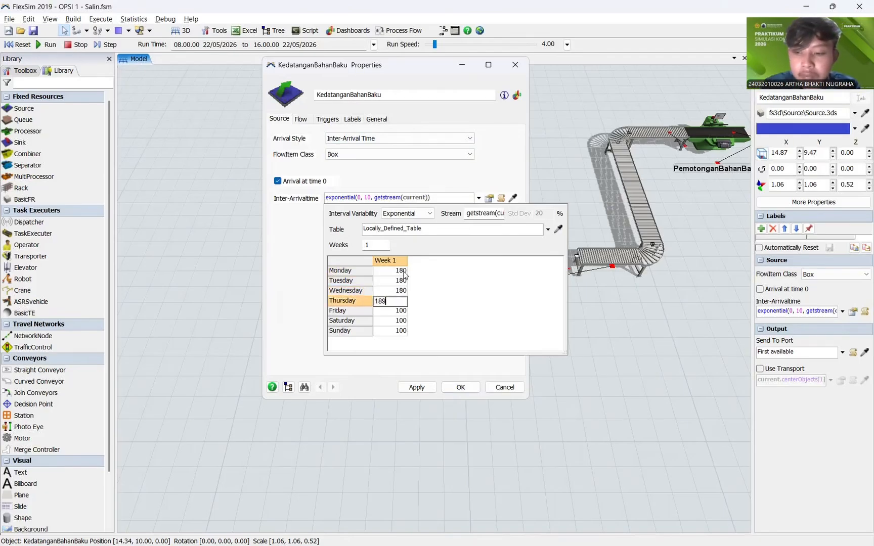
{"action": "key", "text": "Return"}
{"action": "key", "text": "Up"}
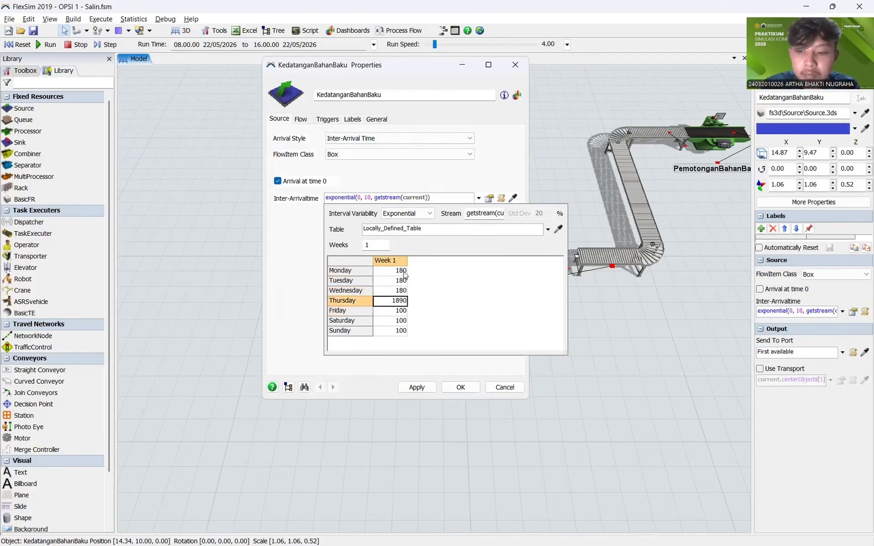
{"action": "type", "text": "180"}
{"action": "key", "text": "Return"}
{"action": "type", "text": "1"}
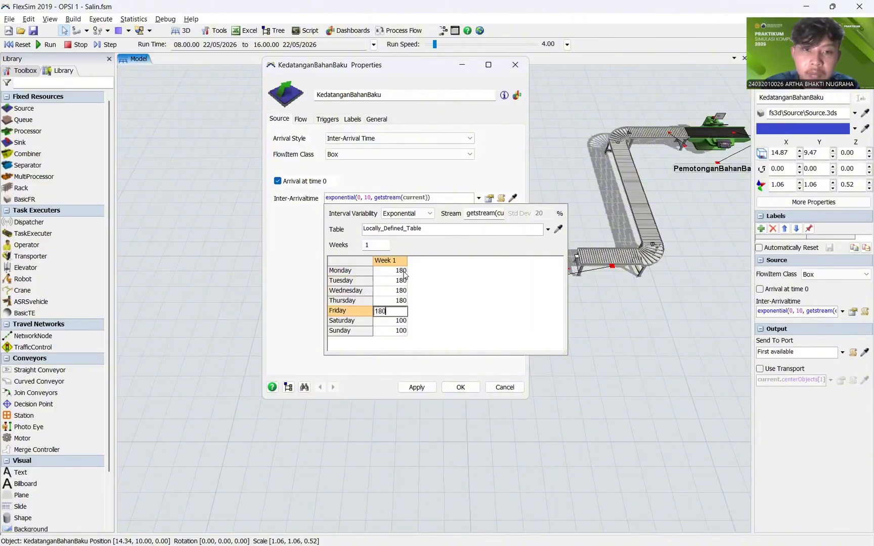
{"action": "type", "text": "80"}
{"action": "key", "text": "Return"}
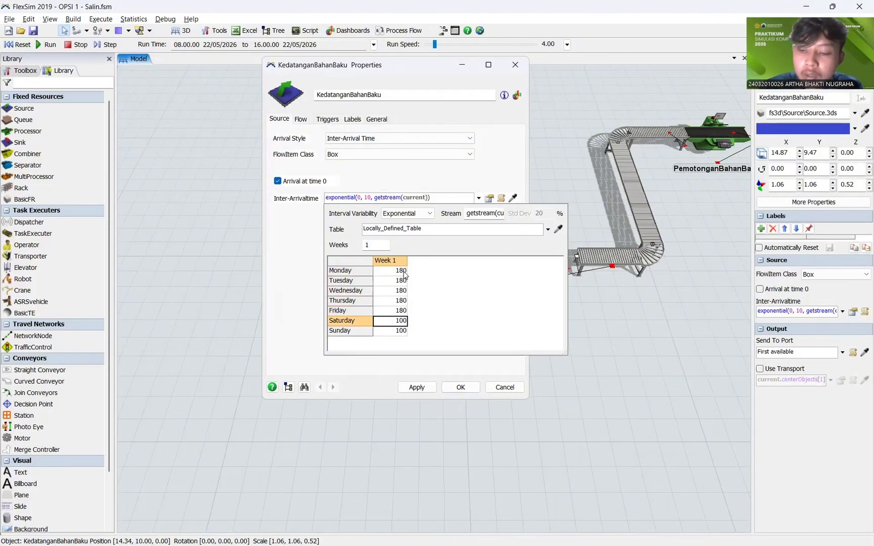
Step: Set the Week 1 arrival rates for Saturday and Sunday to 120 each
{"action": "type", "text": "120"}
{"action": "key", "text": "Return"}
{"action": "type", "text": "12"}
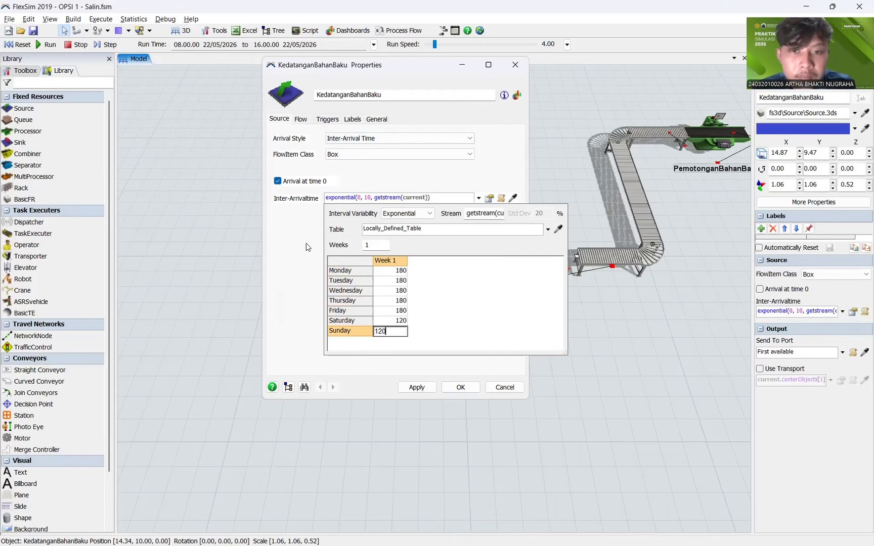
{"action": "left_click", "coordinate": [474, 322]}
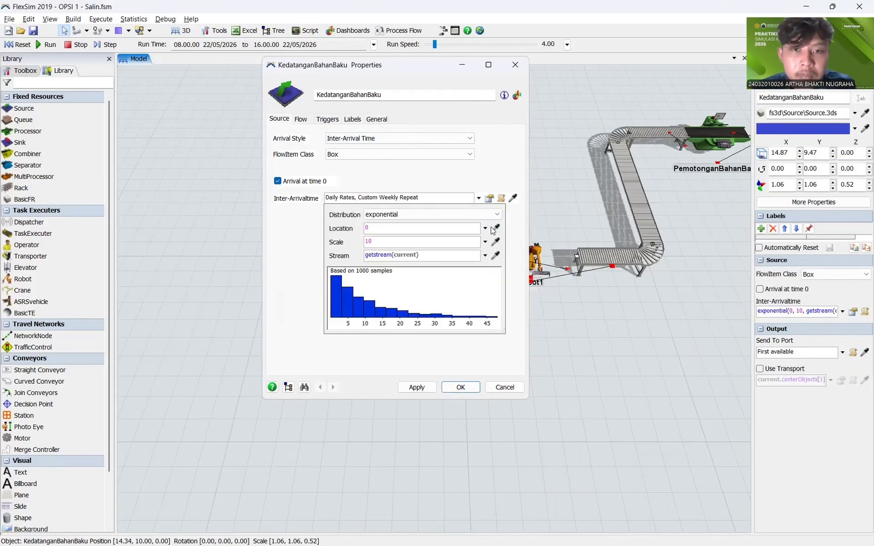
{"action": "left_click", "coordinate": [480, 198]}
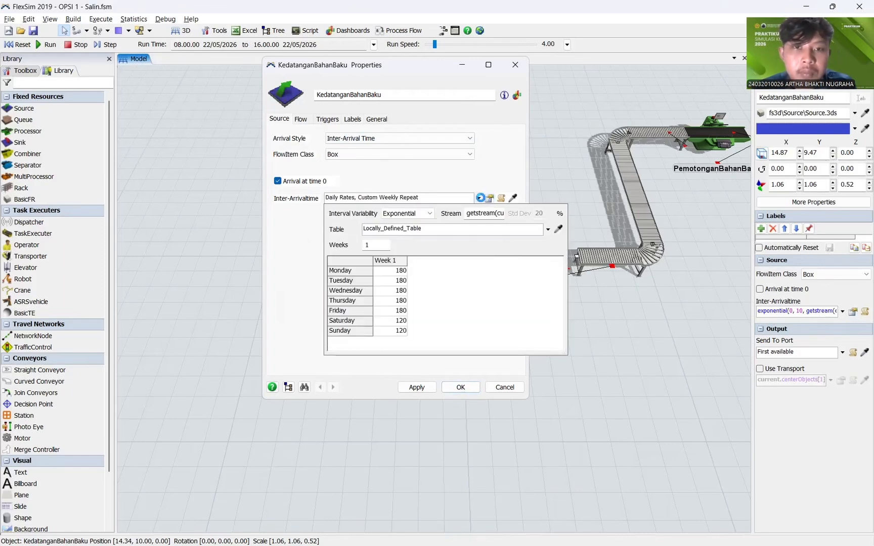
Step: Save the source's Daily Rates arrival settings and close its properties
{"action": "left_click", "coordinate": [479, 197]}
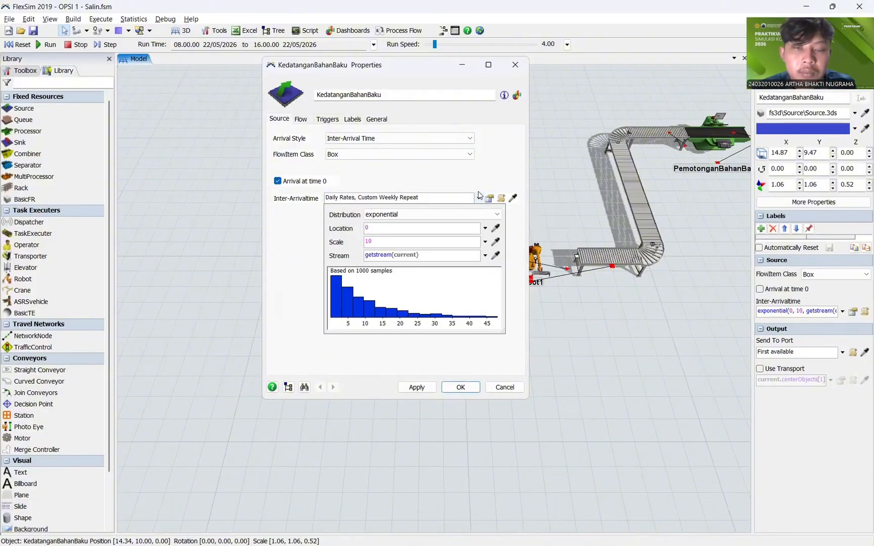
{"action": "left_click", "coordinate": [478, 197]}
{"action": "left_click", "coordinate": [497, 213]}
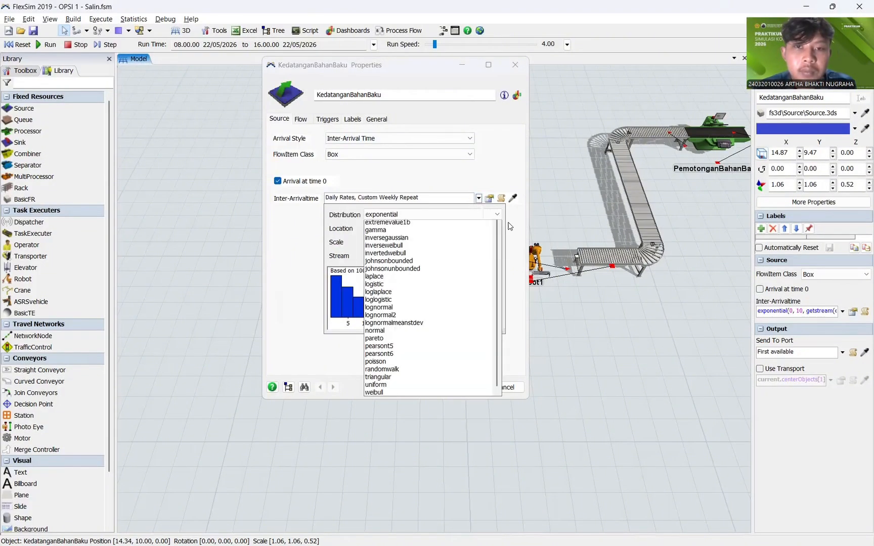
{"action": "left_click", "coordinate": [510, 226]}
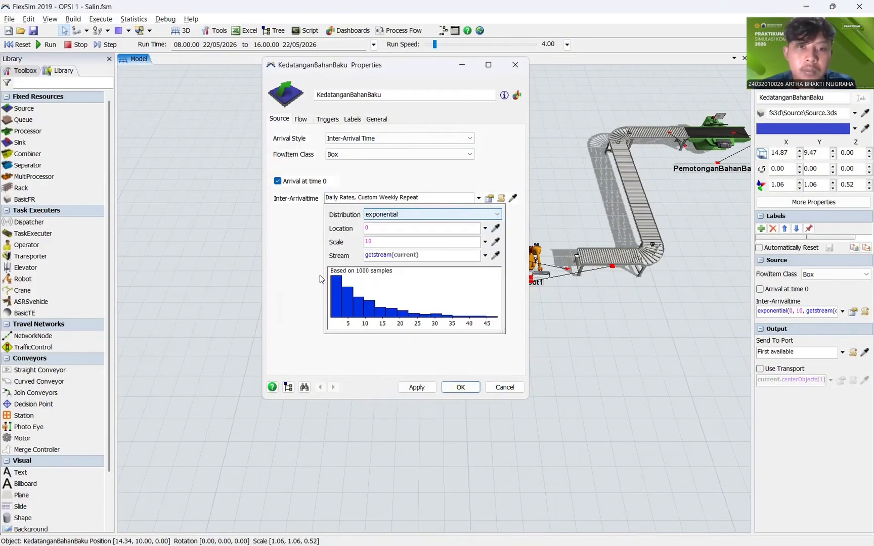
{"action": "left_click", "coordinate": [302, 119]}
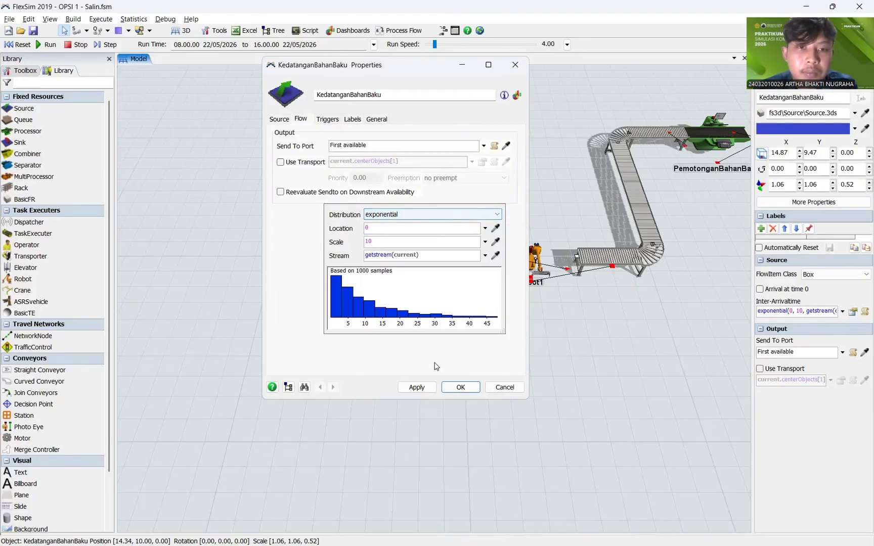
{"action": "left_click", "coordinate": [457, 386]}
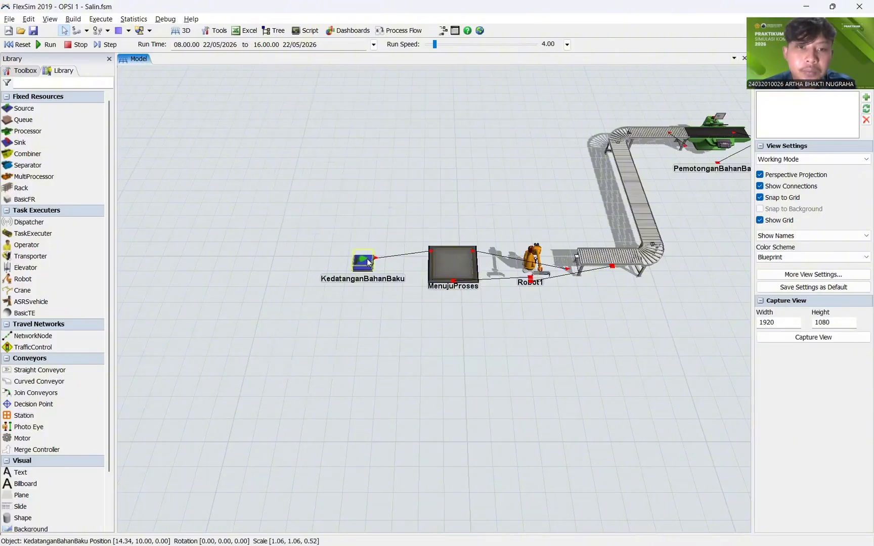
Step: Reopen the KedatanganBahanBaku properties and reselect Daily Rates, Custom Weekly Repeat to check the weekly rate table
{"action": "left_click", "coordinate": [368, 267]}
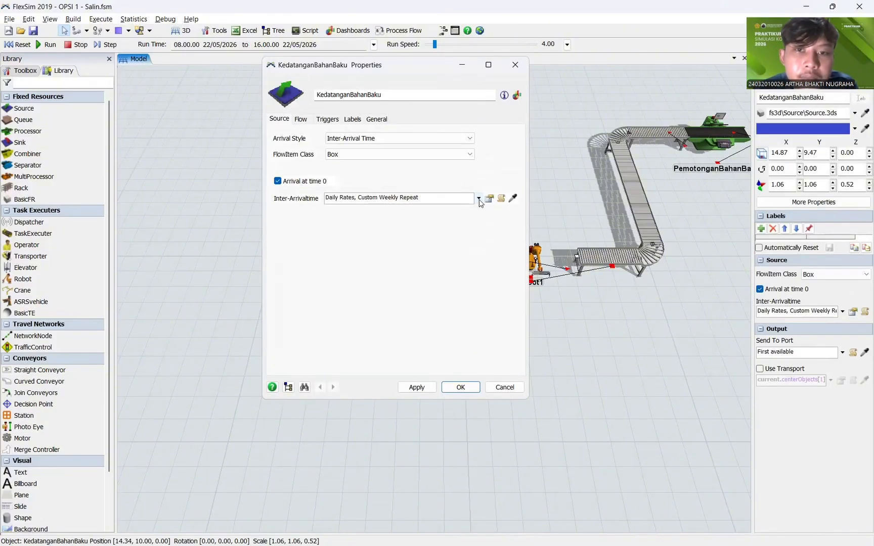
{"action": "left_click", "coordinate": [478, 198]}
{"action": "left_click", "coordinate": [446, 198]}
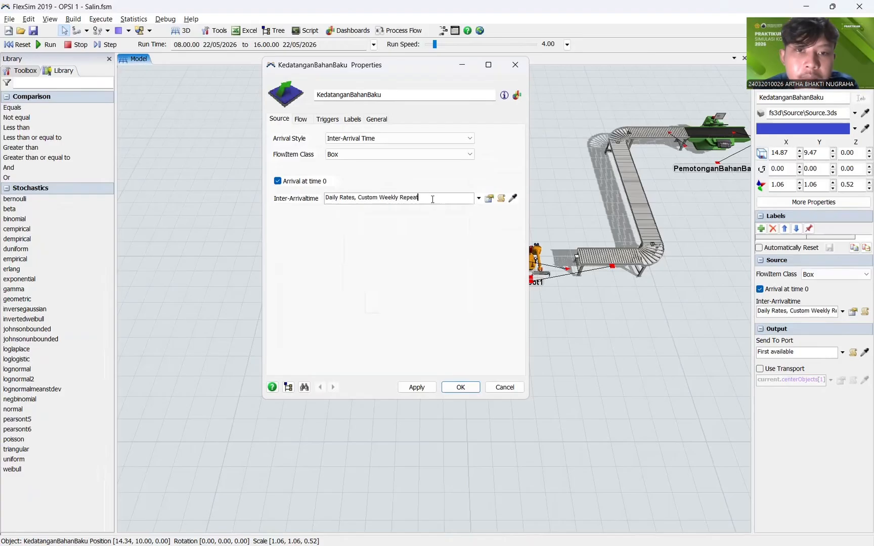
{"action": "left_click", "coordinate": [478, 198]}
{"action": "mouse_move", "coordinate": [447, 260]}
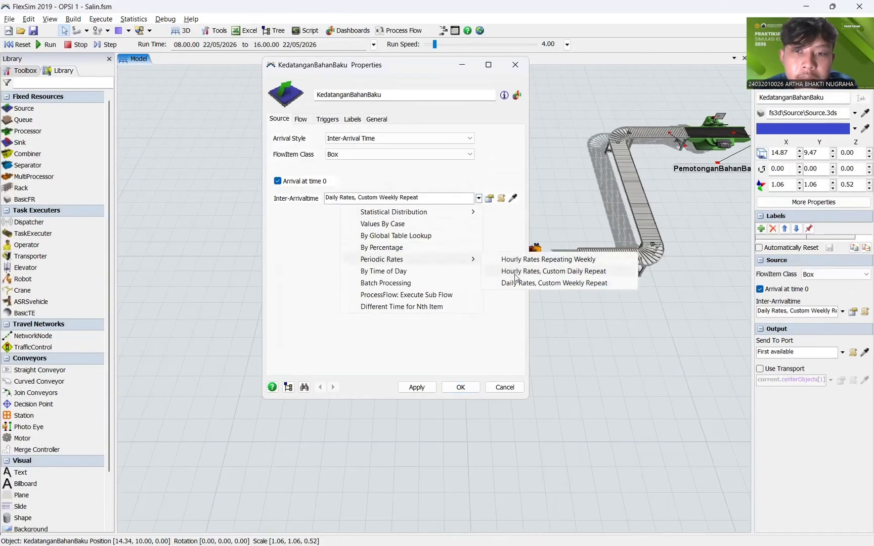
{"action": "left_click", "coordinate": [517, 281]}
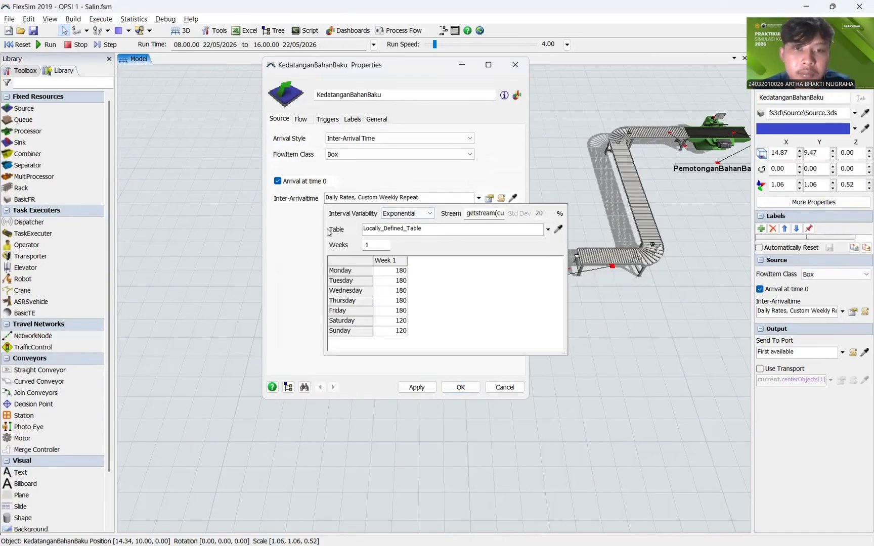
{"action": "left_click", "coordinate": [300, 266]}
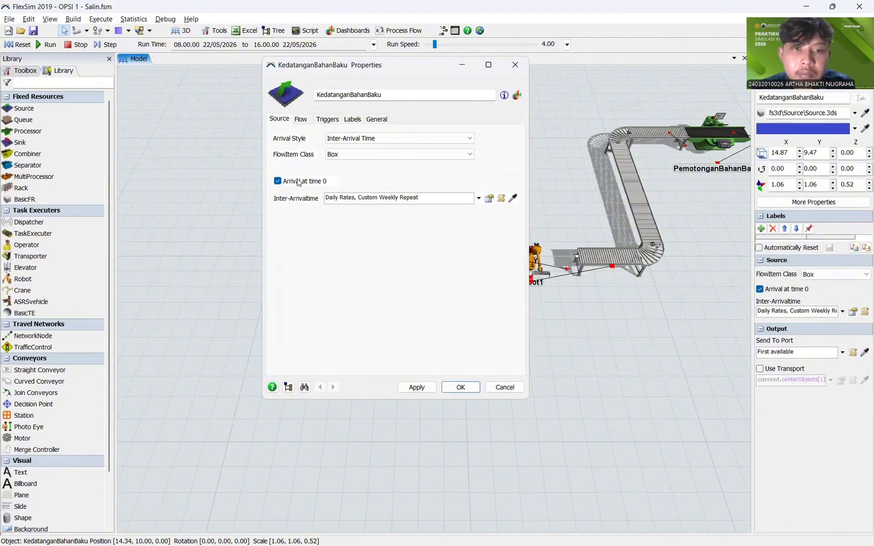
Step: Add an On Creation trigger to the source with the Set Item Type by Percentage action
{"action": "left_click", "coordinate": [301, 119]}
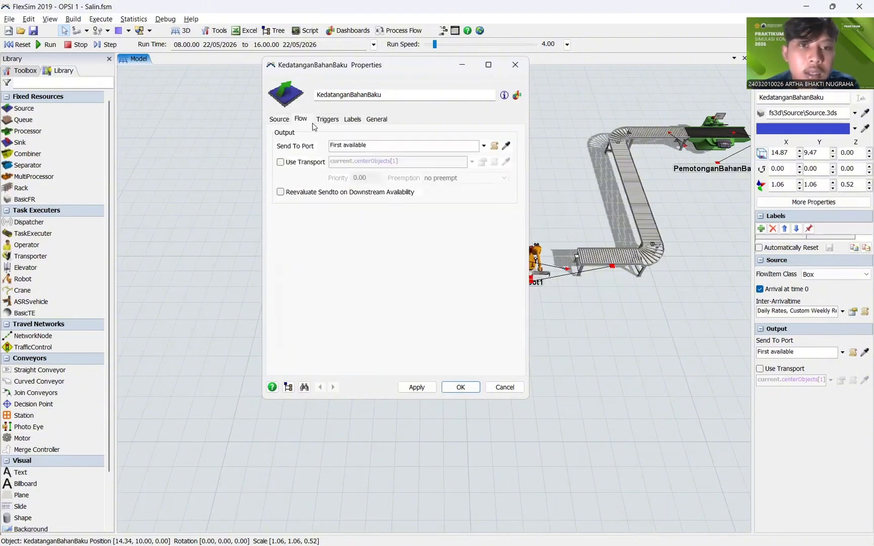
{"action": "left_click", "coordinate": [327, 120]}
{"action": "left_click", "coordinate": [353, 120]}
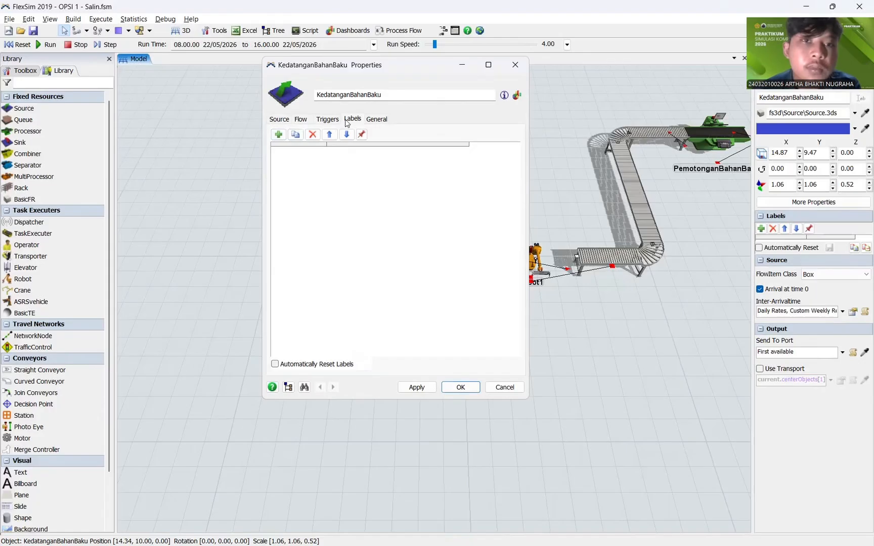
{"action": "left_click", "coordinate": [278, 134]}
{"action": "left_click", "coordinate": [329, 121]}
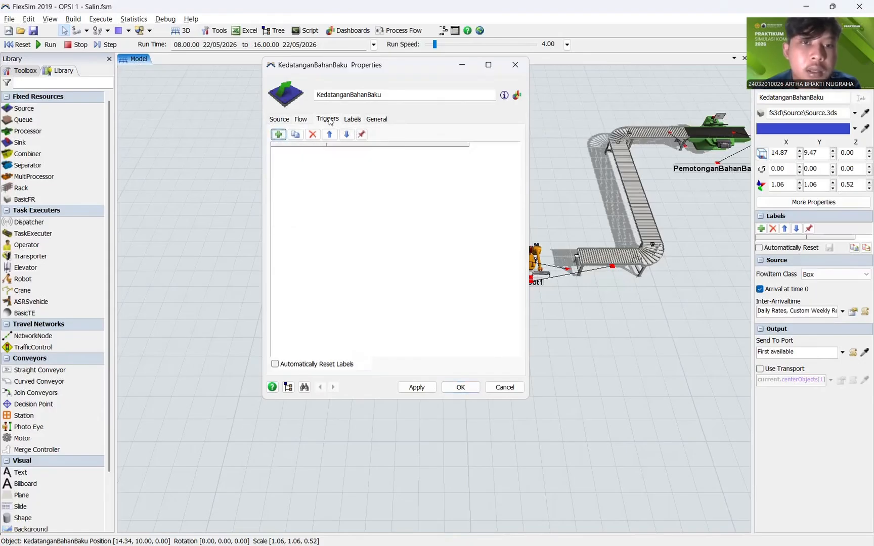
{"action": "left_click", "coordinate": [278, 134]}
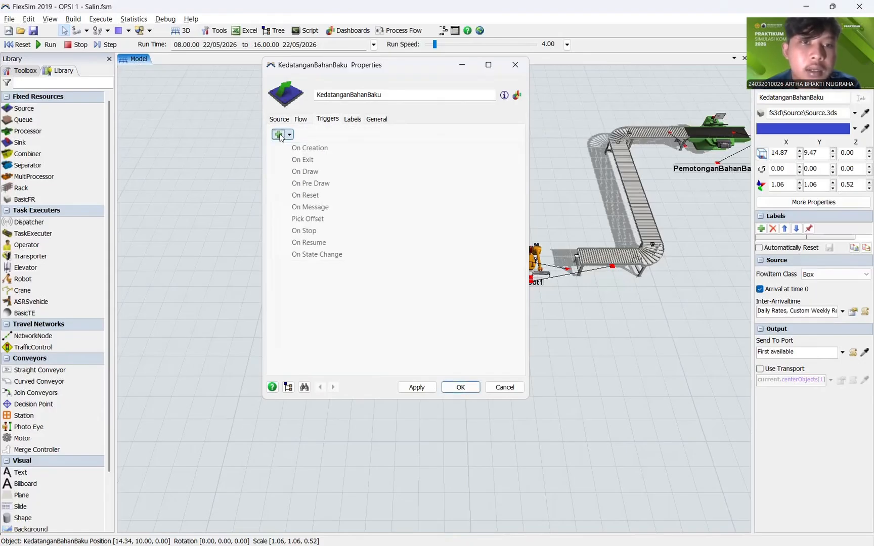
{"action": "left_click", "coordinate": [311, 151]}
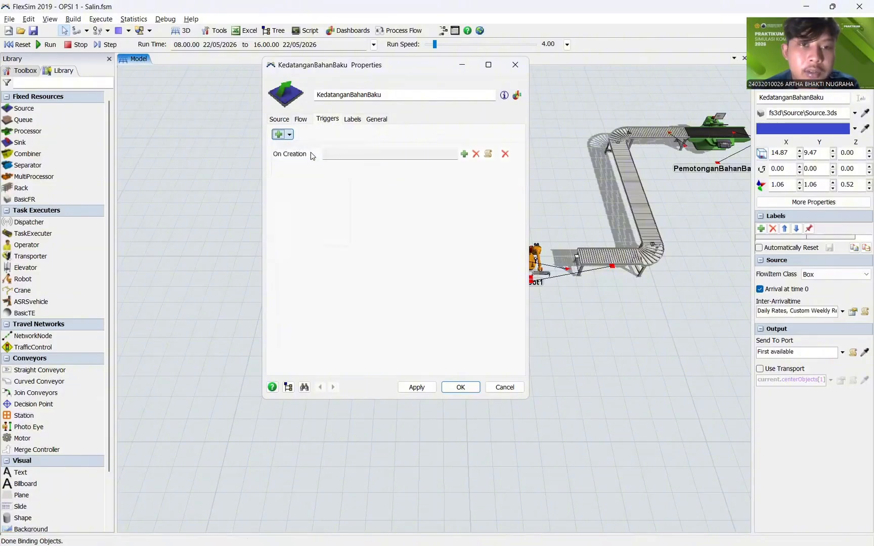
{"action": "left_click", "coordinate": [464, 153]}
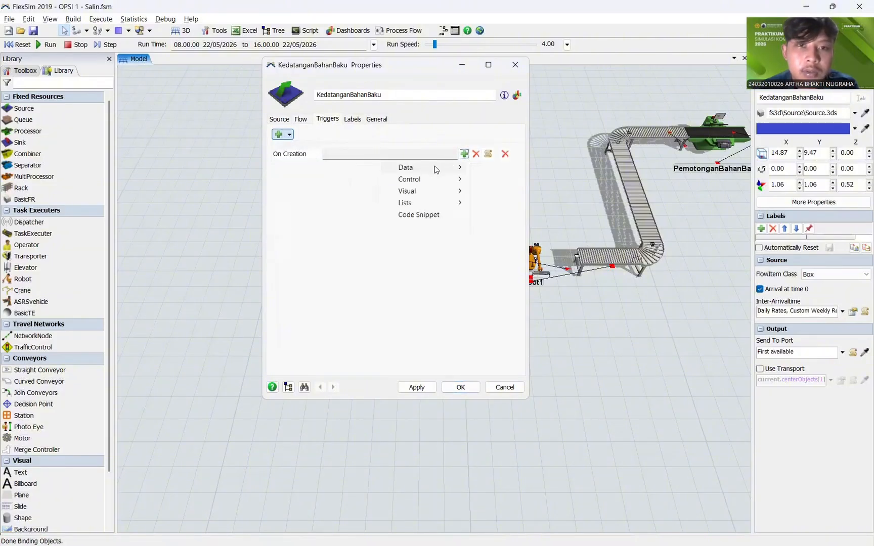
{"action": "mouse_move", "coordinate": [437, 168]}
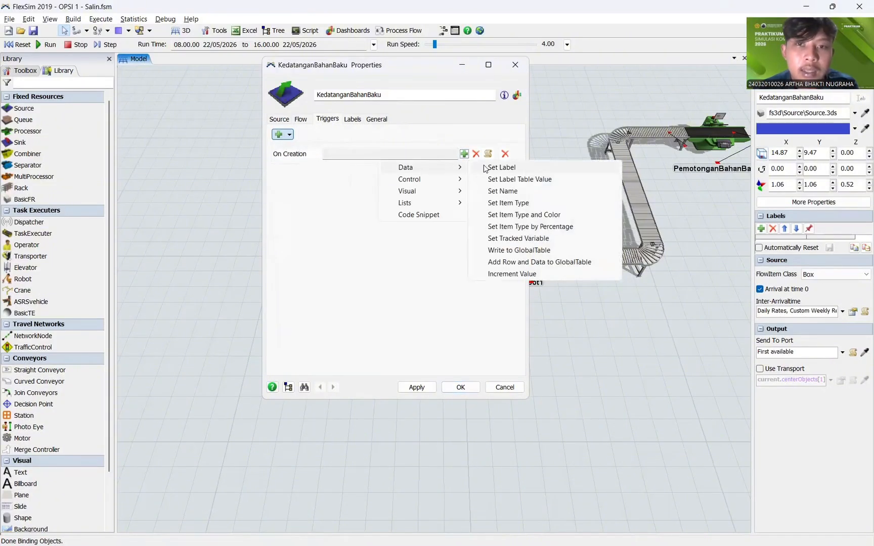
{"action": "left_click", "coordinate": [513, 226]}
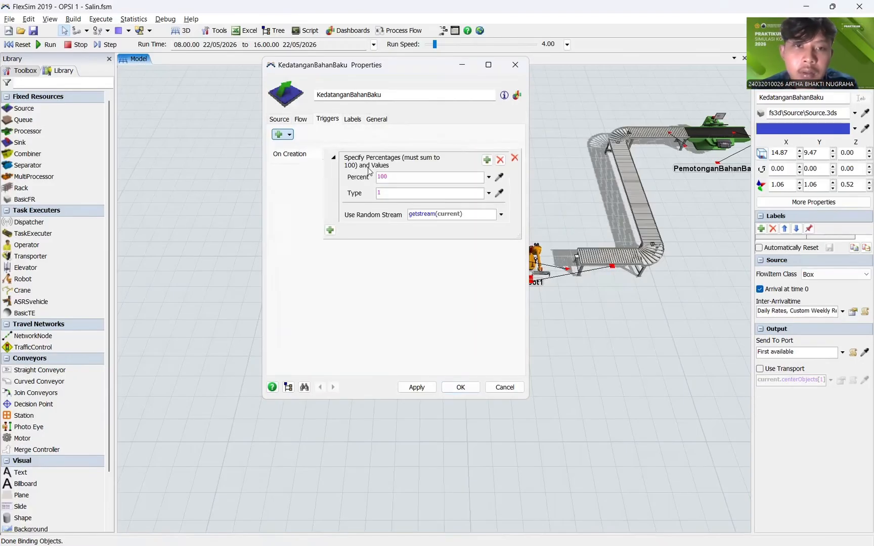
Step: Extend the percentage list to five item types and set types 1 to 5 to 25, 15, 20, 20 and 20 percent
{"action": "left_click", "coordinate": [487, 160]}
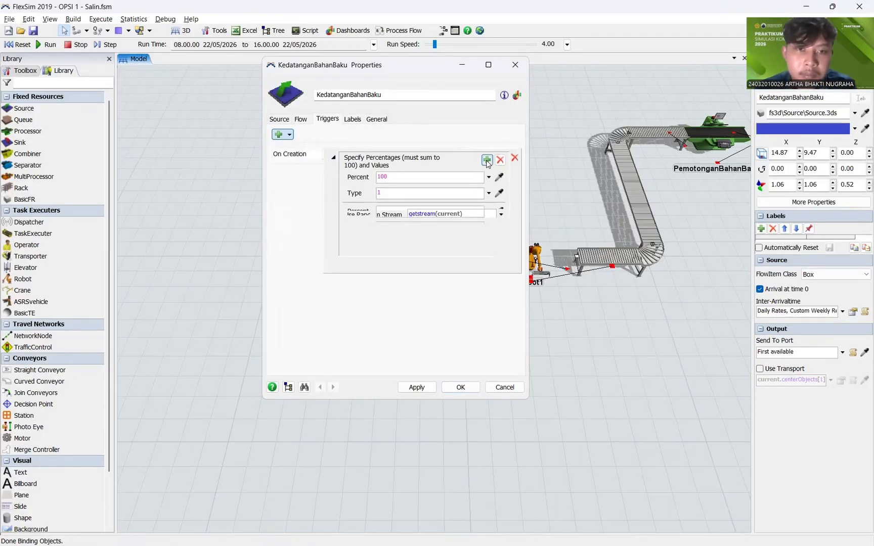
{"action": "left_click", "coordinate": [487, 160]}
{"action": "left_click", "coordinate": [487, 160]}
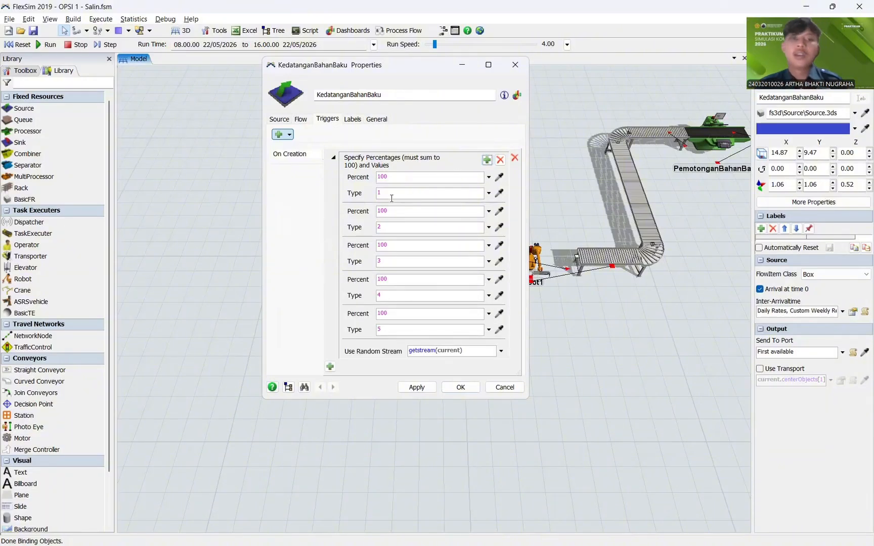
{"action": "left_click", "coordinate": [399, 175]}
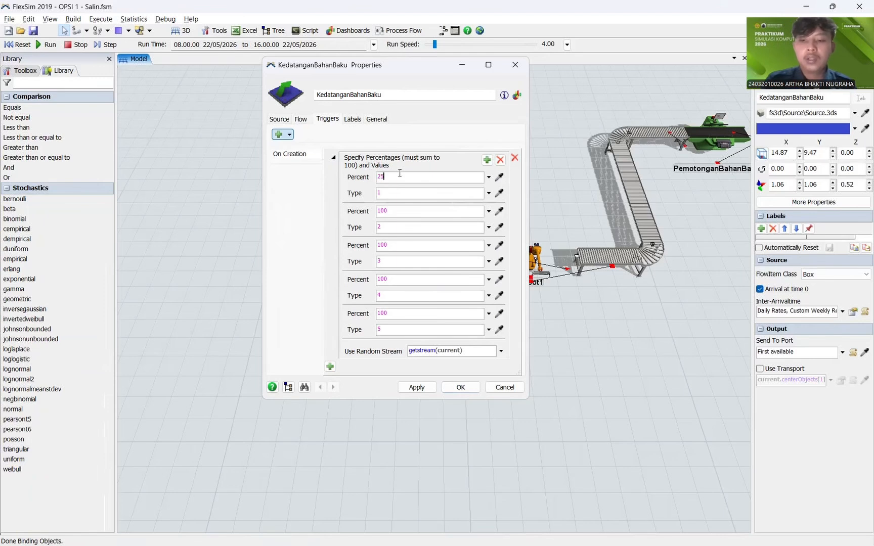
{"action": "left_click", "coordinate": [409, 212]}
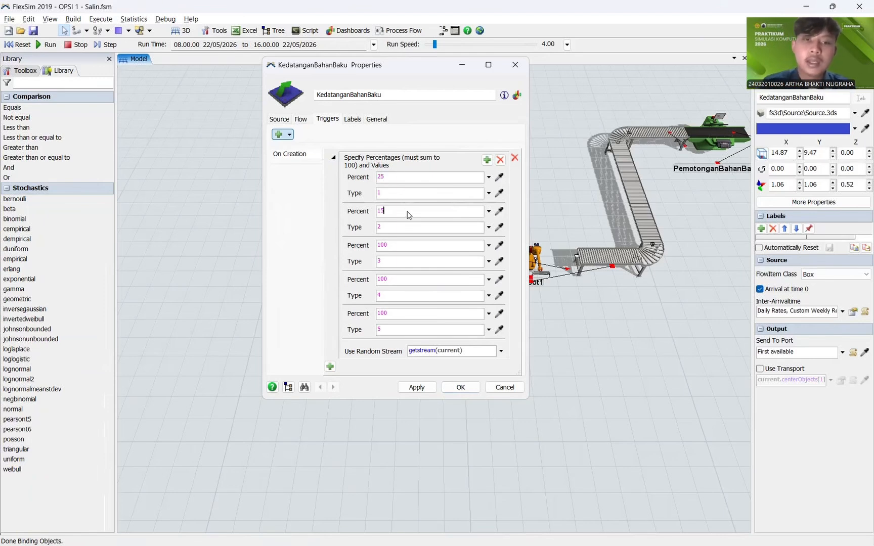
{"action": "left_click", "coordinate": [406, 247]}
{"action": "key", "text": "BackSpace"}
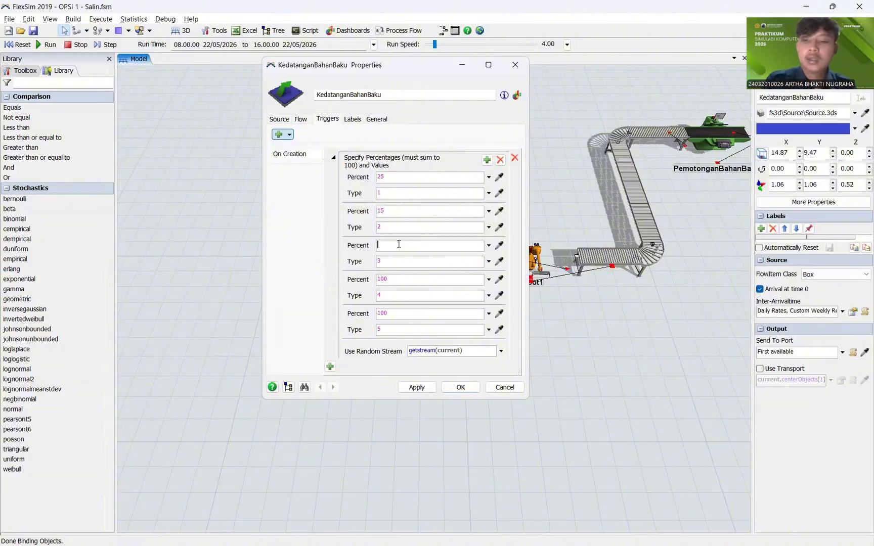
{"action": "type", "text": "20"}
{"action": "left_click", "coordinate": [403, 281]}
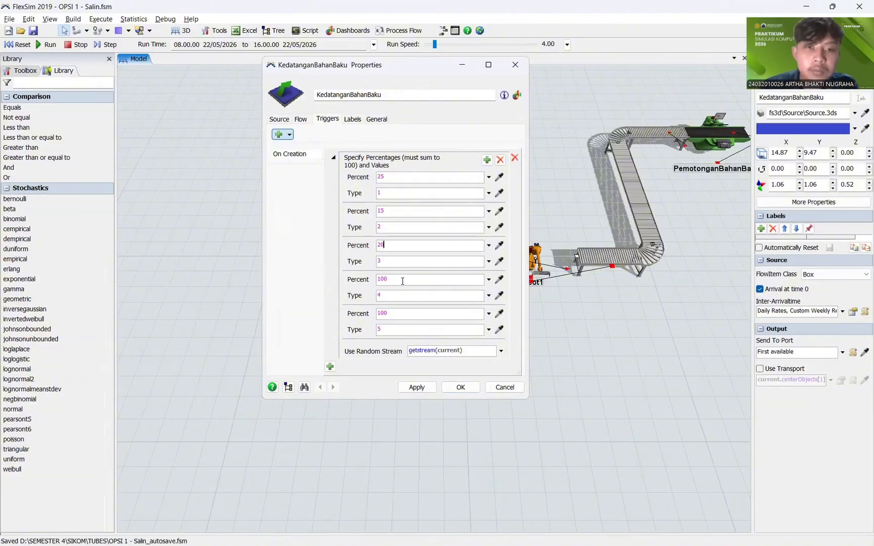
{"action": "key", "text": "BackSpace"}
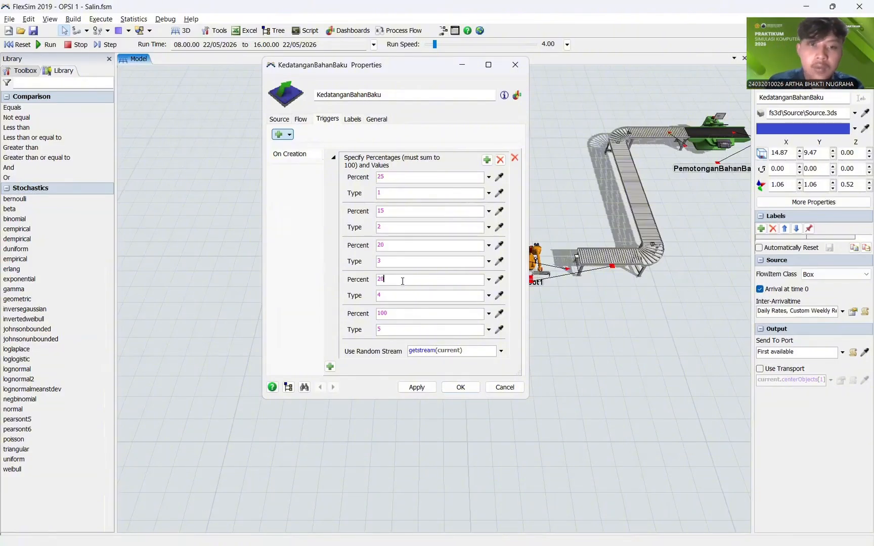
{"action": "left_click", "coordinate": [284, 275]}
{"action": "key", "text": "Return"}
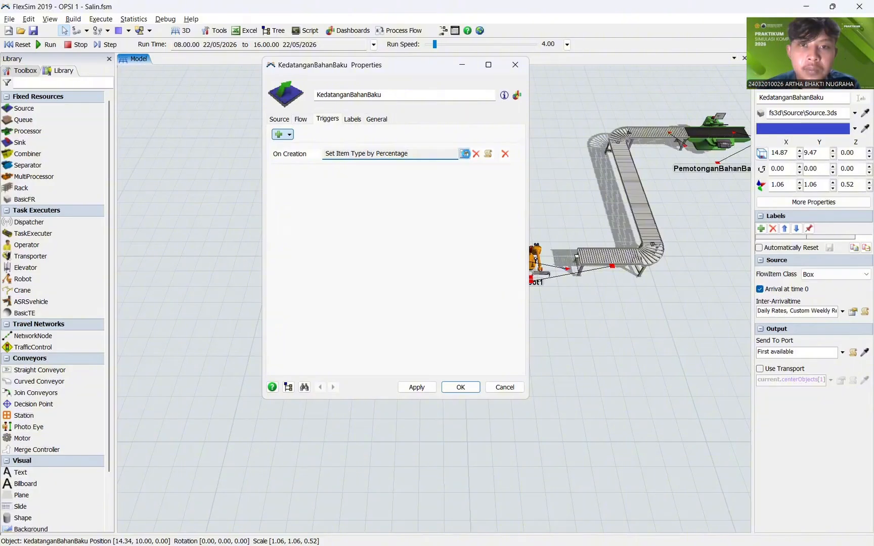
Step: Add a Set Label action to the On Creation trigger and name the label "ProductType"
{"action": "left_click", "coordinate": [465, 153]}
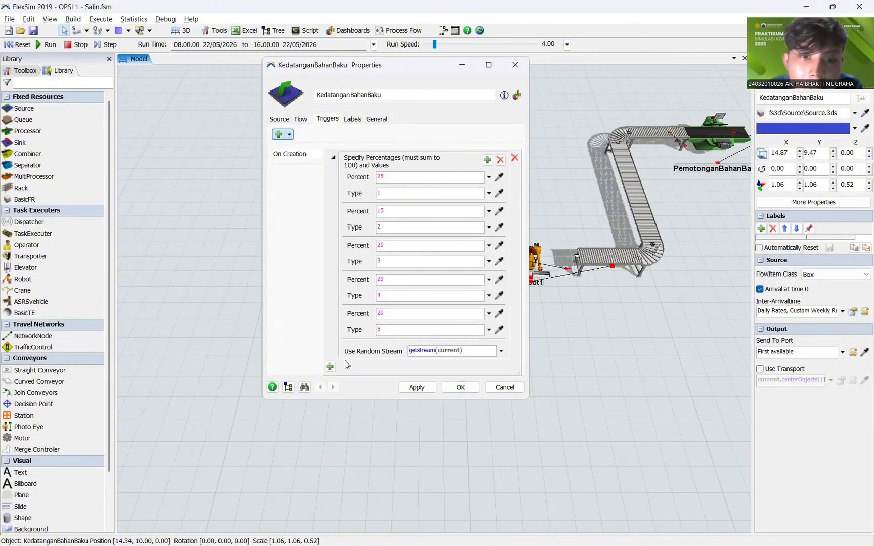
{"action": "left_click", "coordinate": [329, 366]}
{"action": "mouse_move", "coordinate": [362, 384]}
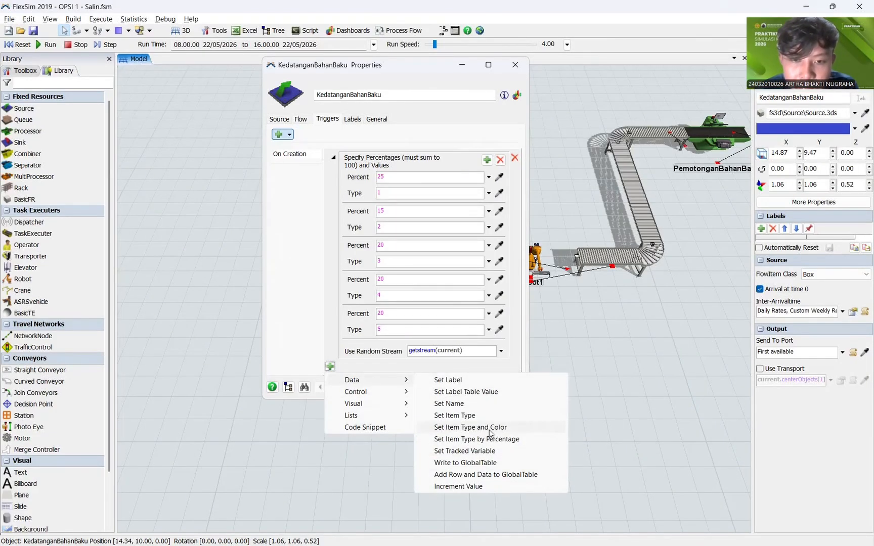
{"action": "left_click", "coordinate": [469, 379]}
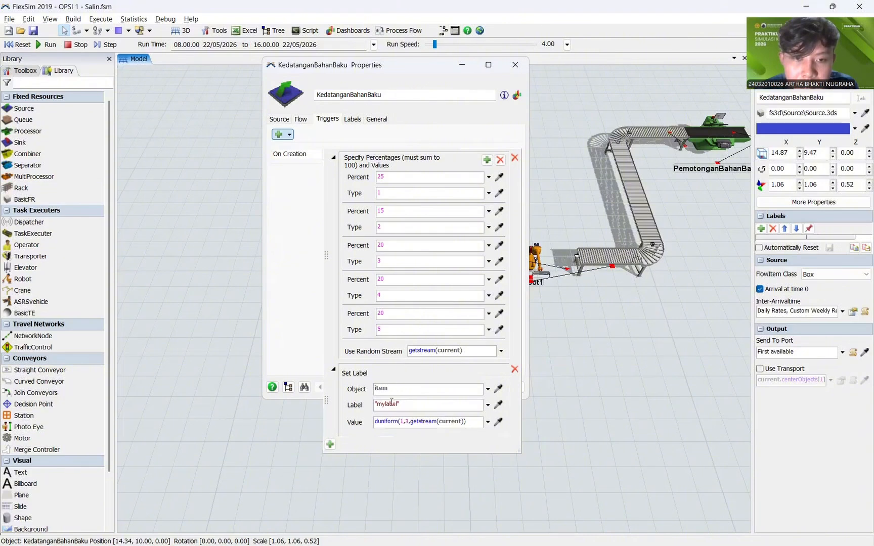
{"action": "left_click", "coordinate": [397, 405]}
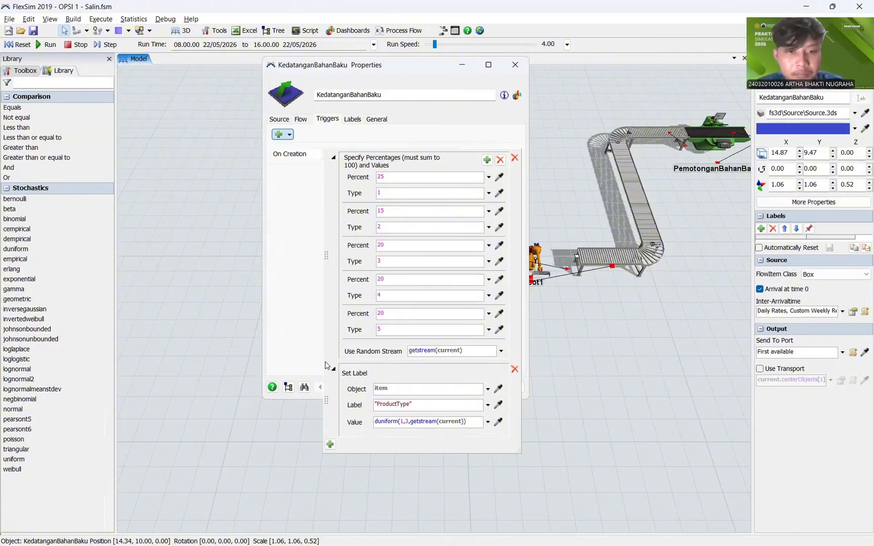
Step: Add a Set Color By Case action to the source's On Creation trigger, below the Set Label action
{"action": "left_click", "coordinate": [333, 378]}
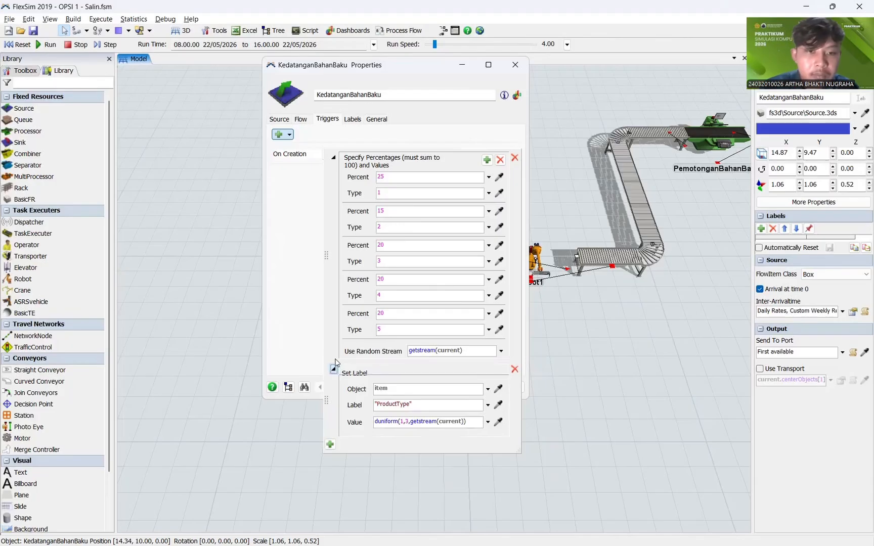
{"action": "left_click", "coordinate": [334, 157]}
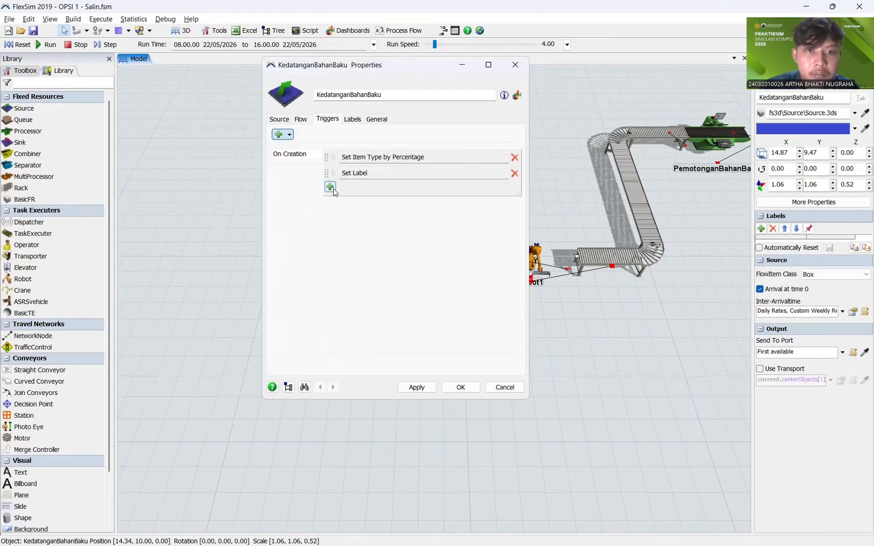
{"action": "left_click", "coordinate": [329, 188]}
{"action": "mouse_move", "coordinate": [367, 225]}
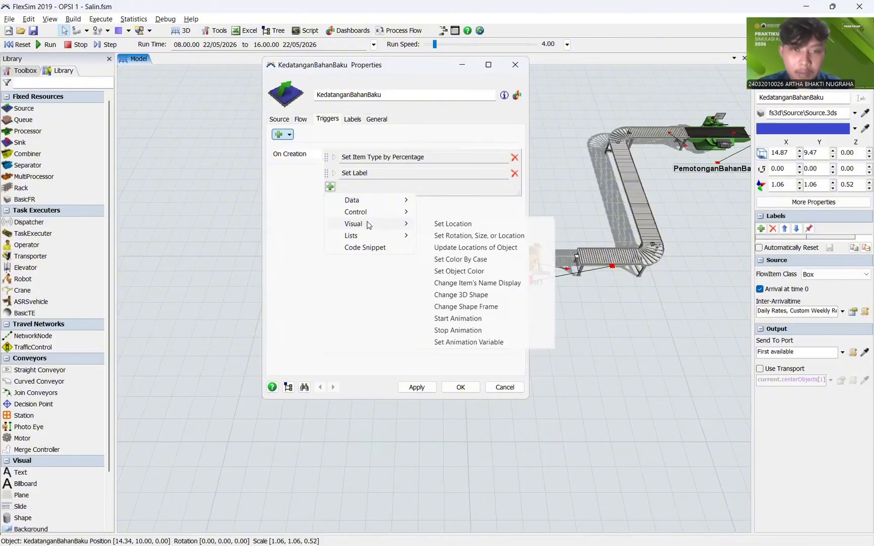
{"action": "left_click", "coordinate": [477, 259]}
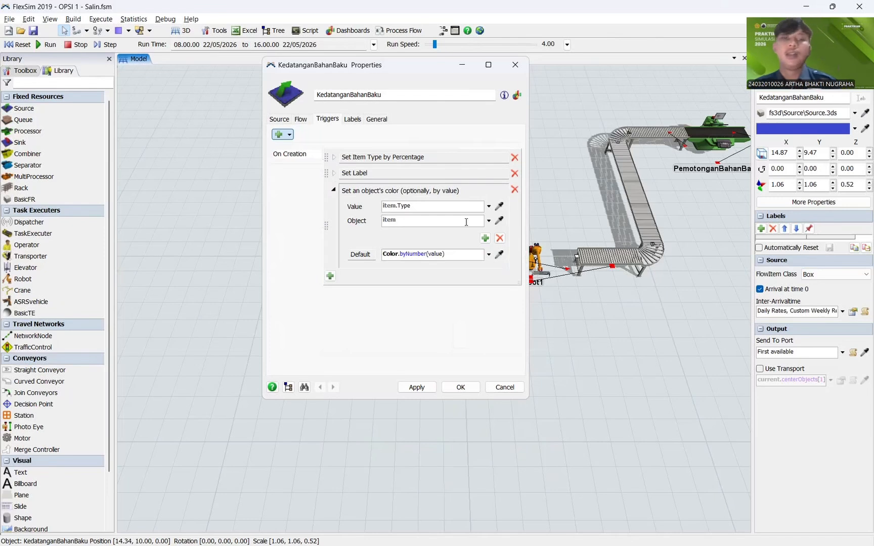
Step: Extend the color action of the On Creation trigger to five cases, numbered 1 to 5
{"action": "left_click", "coordinate": [484, 238]}
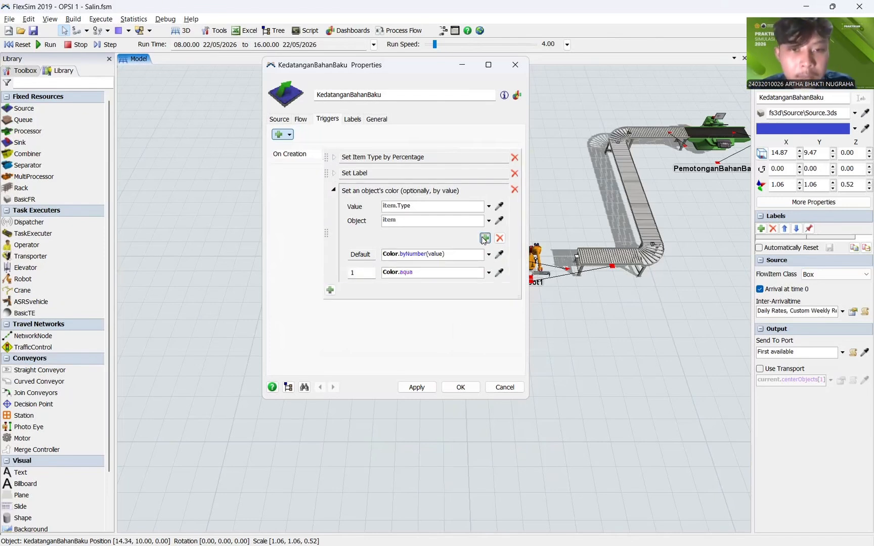
{"action": "left_click", "coordinate": [484, 238]}
{"action": "left_click", "coordinate": [484, 239]}
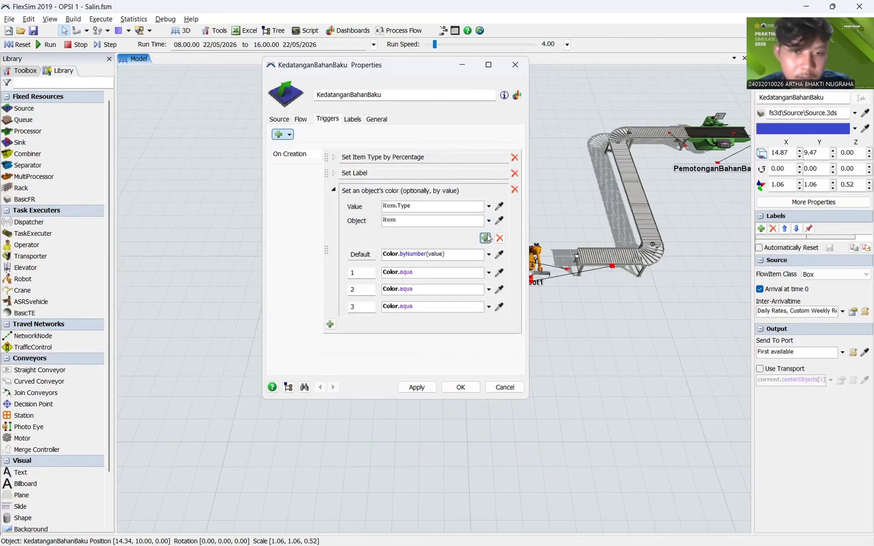
{"action": "left_click", "coordinate": [484, 239]}
{"action": "left_click", "coordinate": [485, 238]}
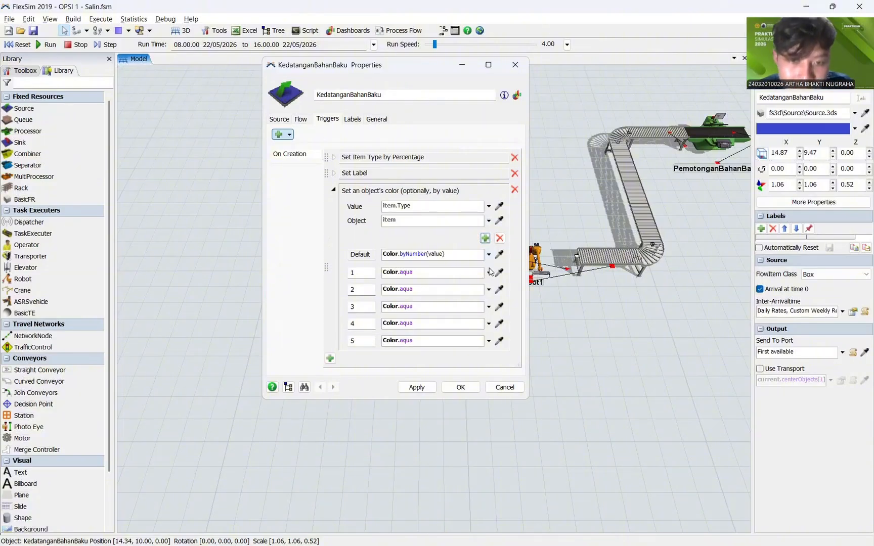
Step: Set the colors of cases 1 to 4 to blue, brown, green and orange, and apply the trigger settings
{"action": "left_click", "coordinate": [489, 273]}
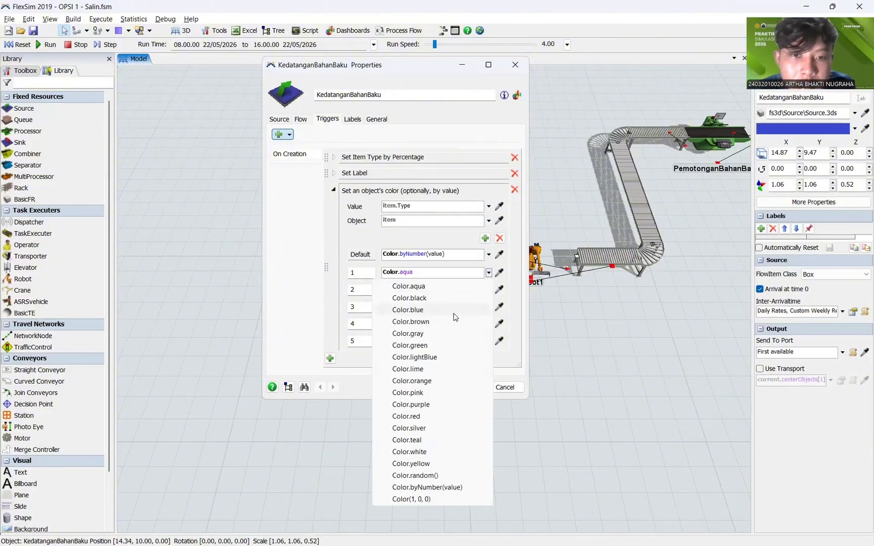
{"action": "left_click", "coordinate": [408, 287]}
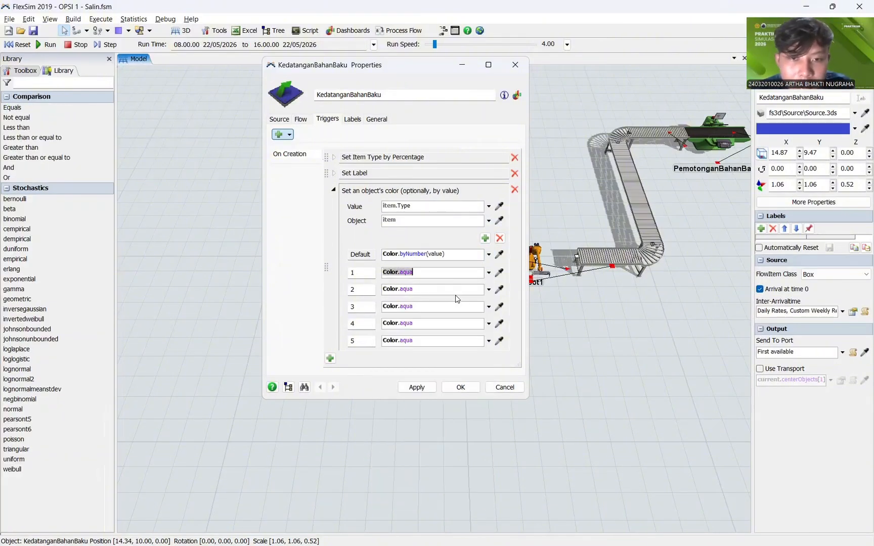
{"action": "left_click", "coordinate": [488, 273]}
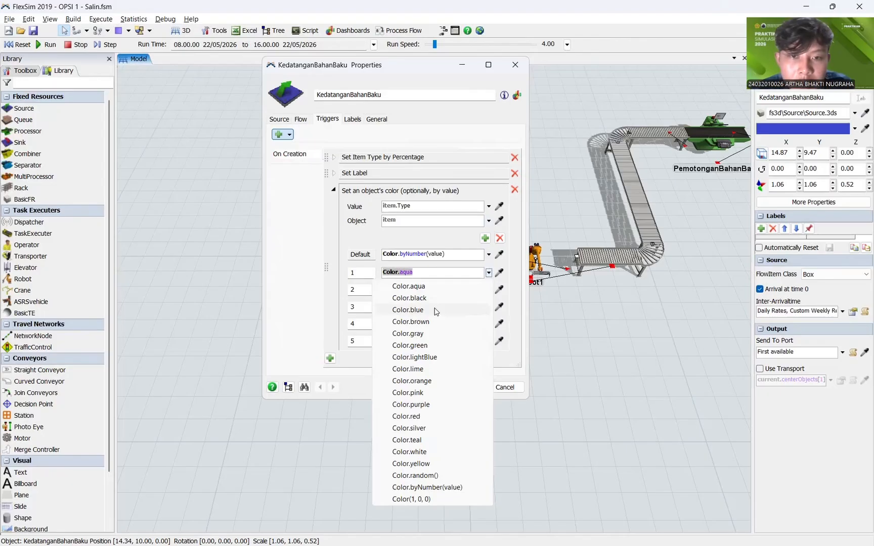
{"action": "left_click", "coordinate": [435, 310]}
{"action": "left_click", "coordinate": [489, 290]}
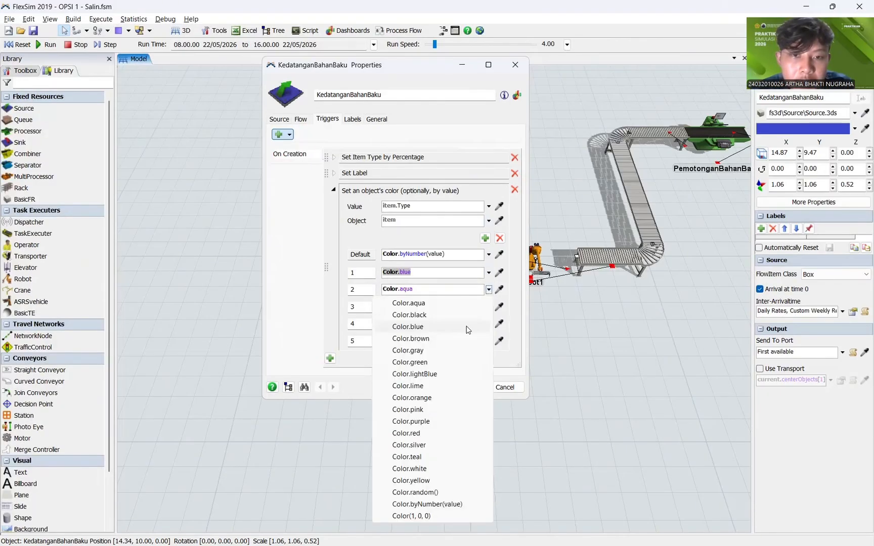
{"action": "left_click", "coordinate": [462, 338]}
{"action": "left_click", "coordinate": [488, 307]}
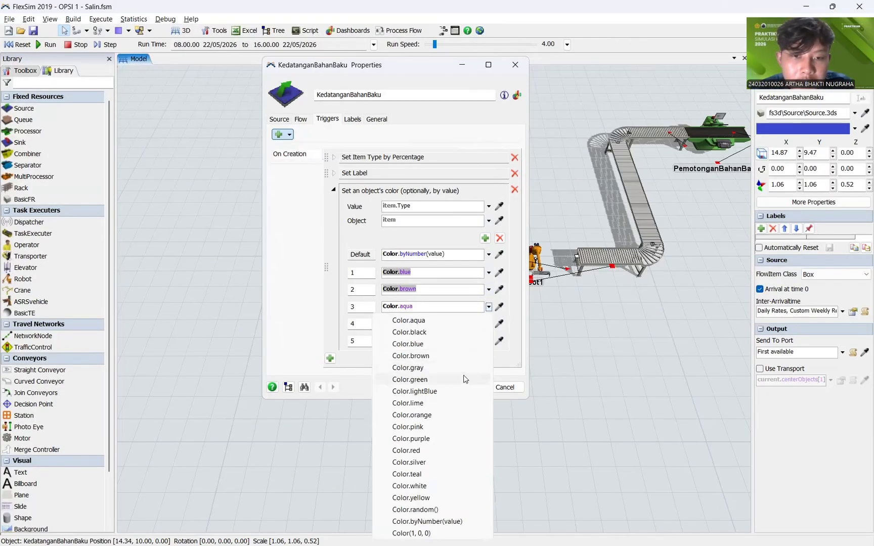
{"action": "left_click", "coordinate": [464, 379]}
{"action": "left_click", "coordinate": [489, 340]}
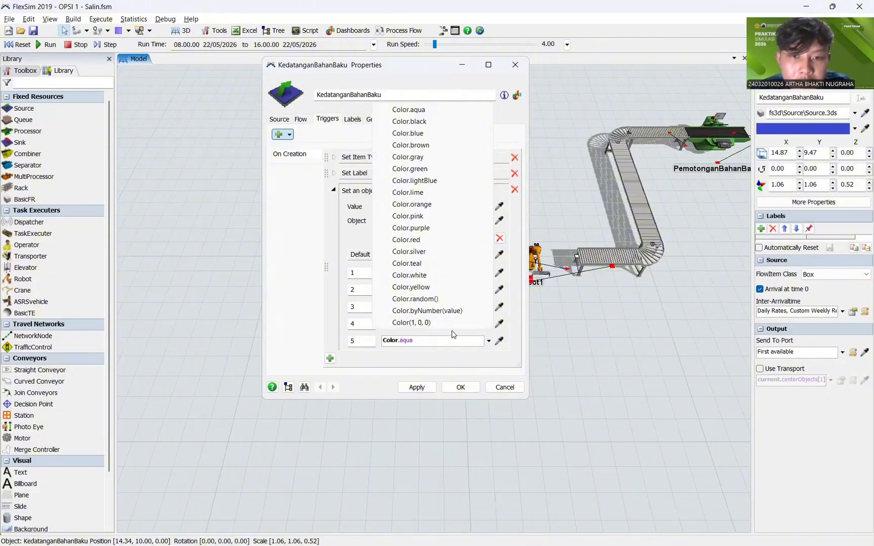
{"action": "left_click", "coordinate": [422, 203]}
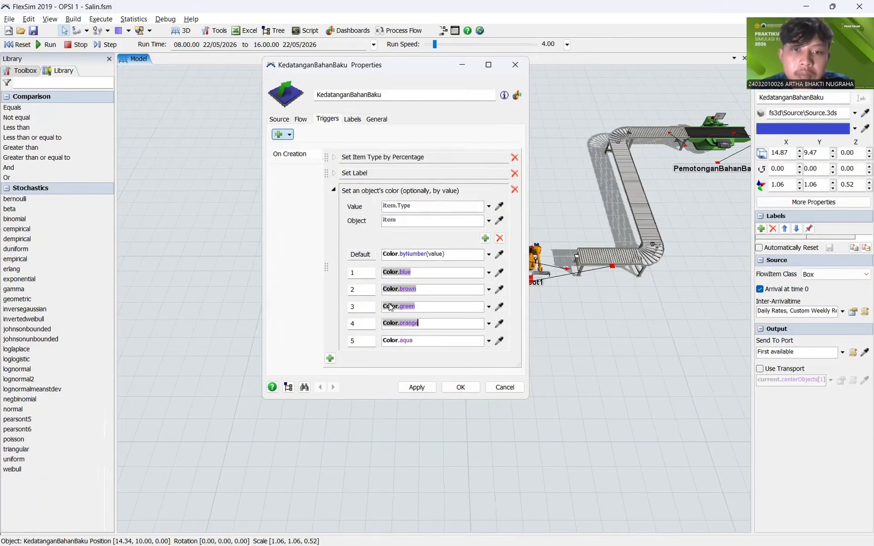
{"action": "left_click", "coordinate": [305, 304]}
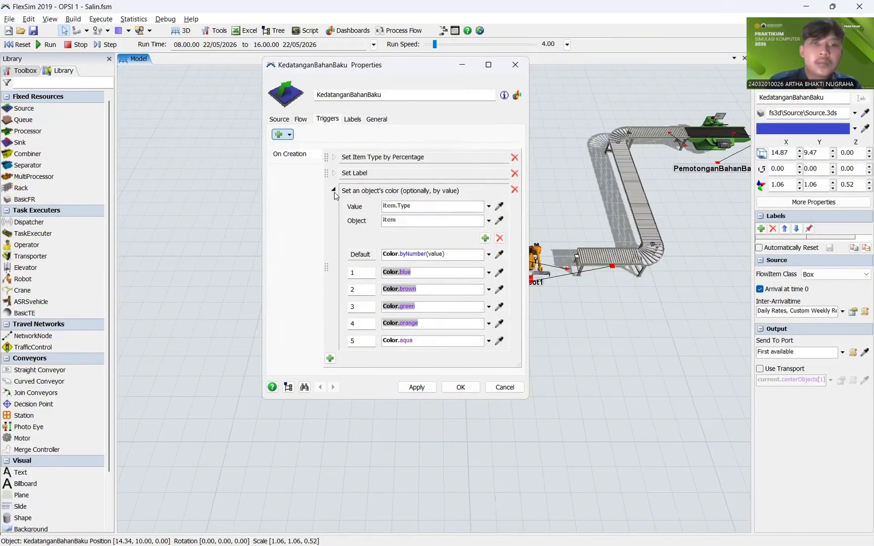
{"action": "left_click", "coordinate": [416, 386]}
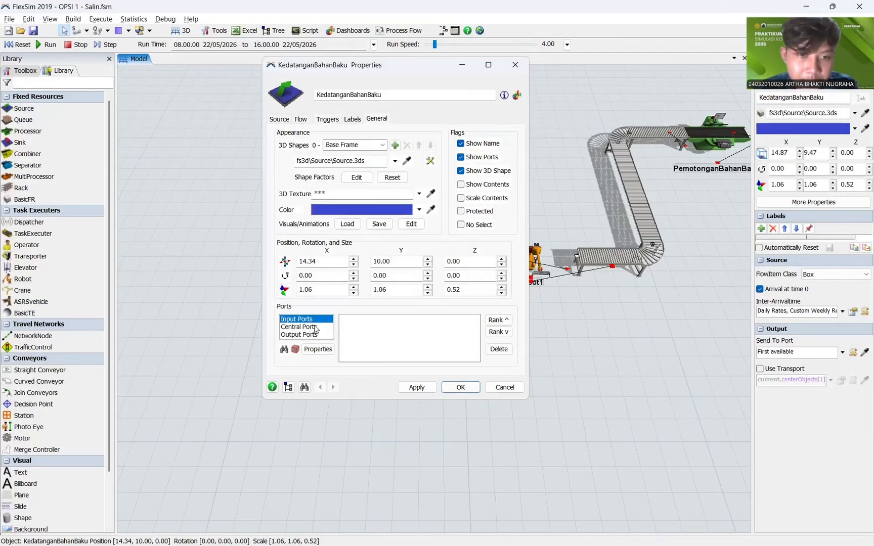
Step: Check the source's input, central and output port connections in its general properties, then accept and close the properties
{"action": "left_click", "coordinate": [314, 327]}
{"action": "left_click", "coordinate": [312, 334]}
{"action": "left_click", "coordinate": [312, 327]}
{"action": "left_click", "coordinate": [311, 320]}
{"action": "left_click", "coordinate": [311, 334]}
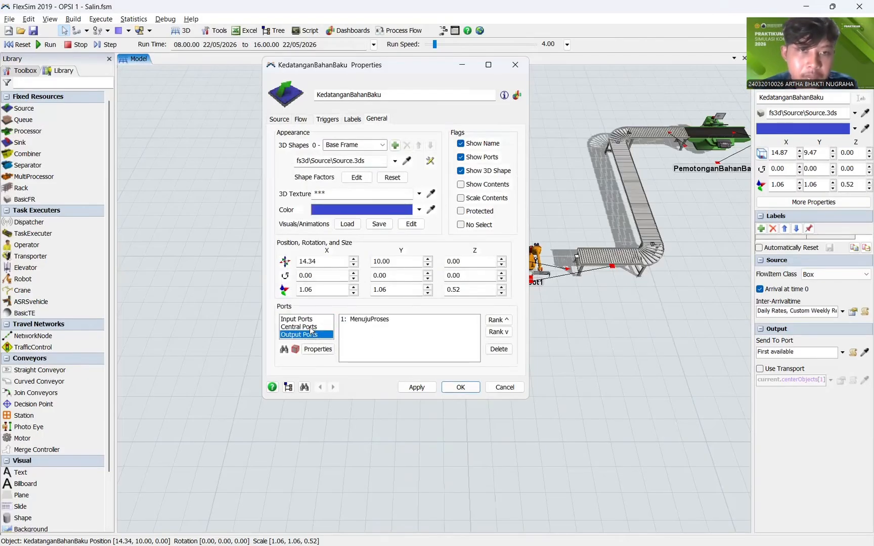
{"action": "left_click", "coordinate": [311, 327]}
{"action": "left_click", "coordinate": [311, 319]}
{"action": "left_click", "coordinate": [416, 388]}
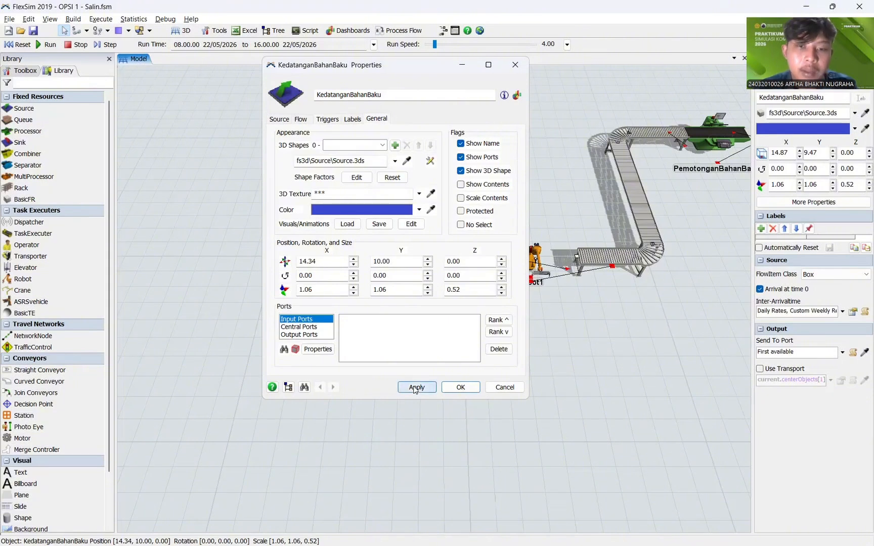
{"action": "left_click", "coordinate": [467, 388]}
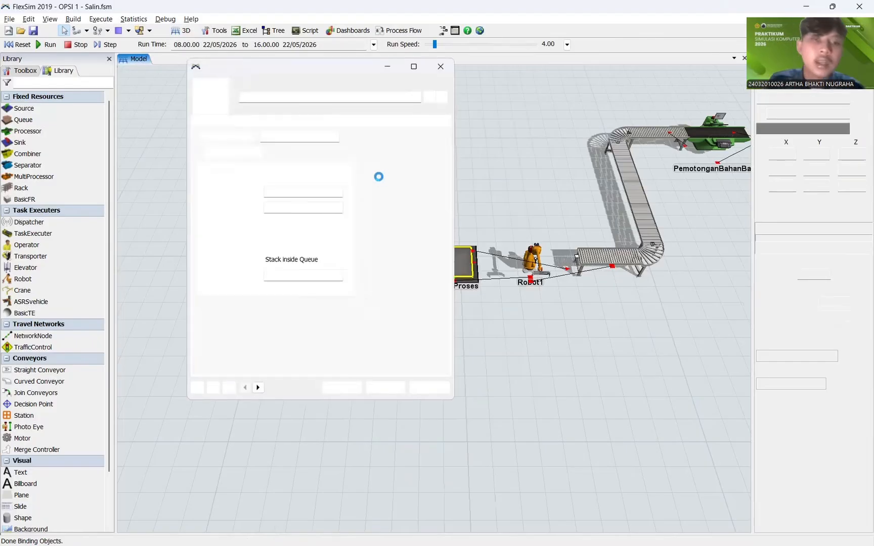
Step: Set the maximum content of the MenujuProses queue to 100 and accept its properties
{"action": "left_click", "coordinate": [305, 137]}
{"action": "left_click", "coordinate": [340, 385]}
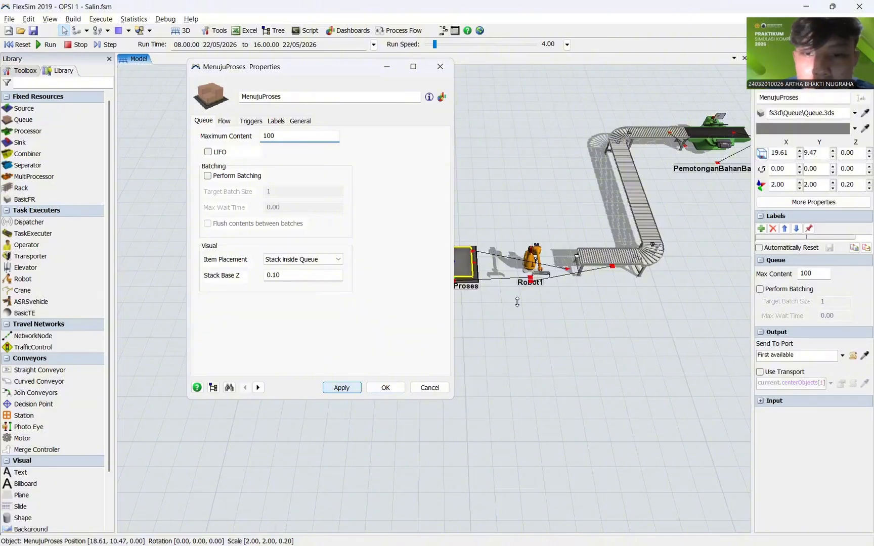
{"action": "left_click", "coordinate": [387, 387]}
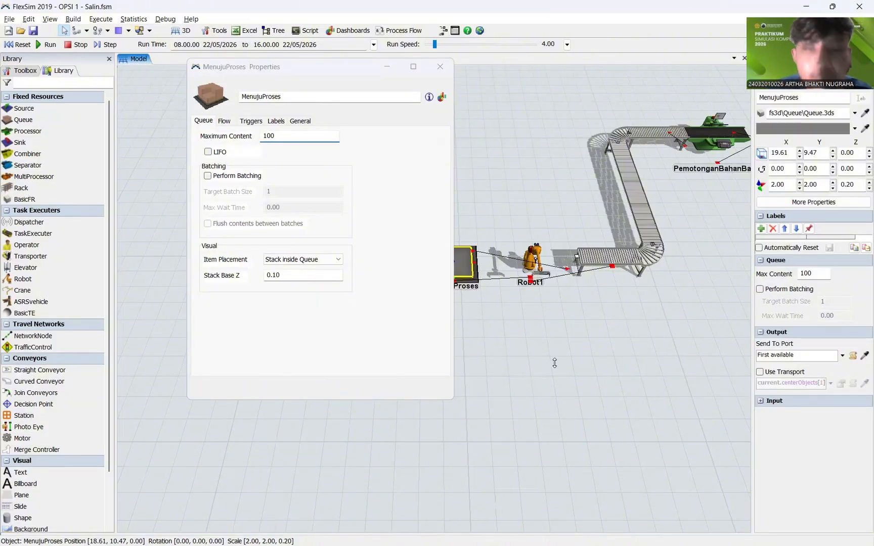
Step: Open the properties of the PemotonganBahanBaku processor and clear its process time
{"action": "scroll", "coordinate": [558, 344], "scroll_direction": "down", "scroll_amount": 3}
{"action": "left_click_drag", "start_coordinate": [428, 347], "coordinate": [200, 351]}
{"action": "scroll", "coordinate": [540, 222], "scroll_direction": "up", "scroll_amount": 2}
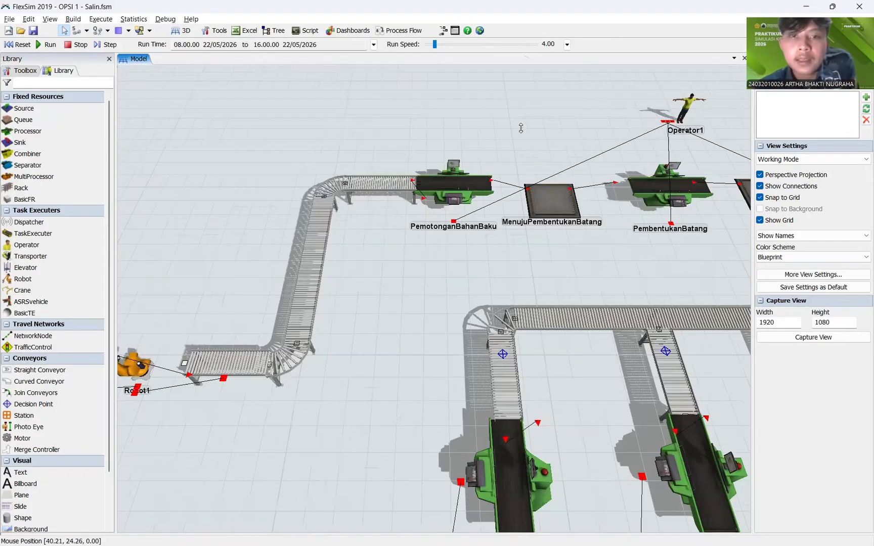
{"action": "scroll", "coordinate": [512, 162], "scroll_direction": "up", "scroll_amount": 4}
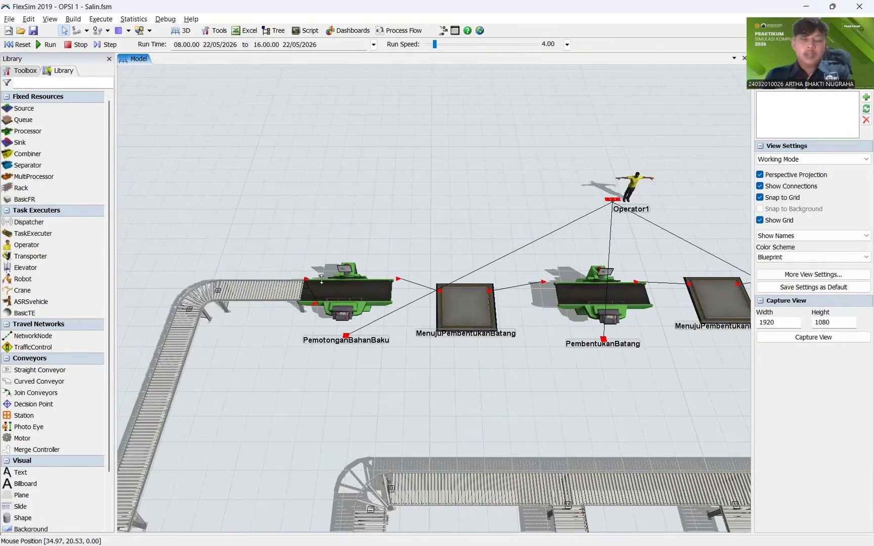
{"action": "left_click", "coordinate": [339, 285]}
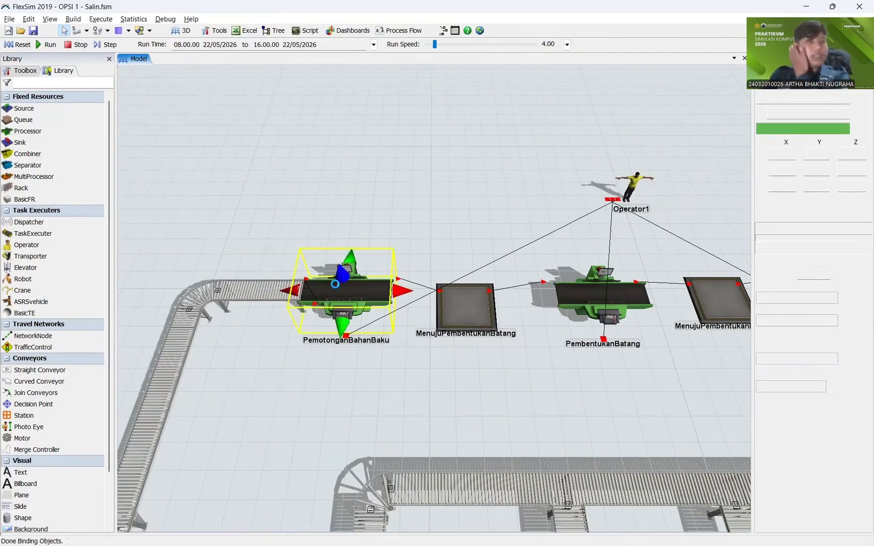
{"action": "double_click", "coordinate": [335, 286]}
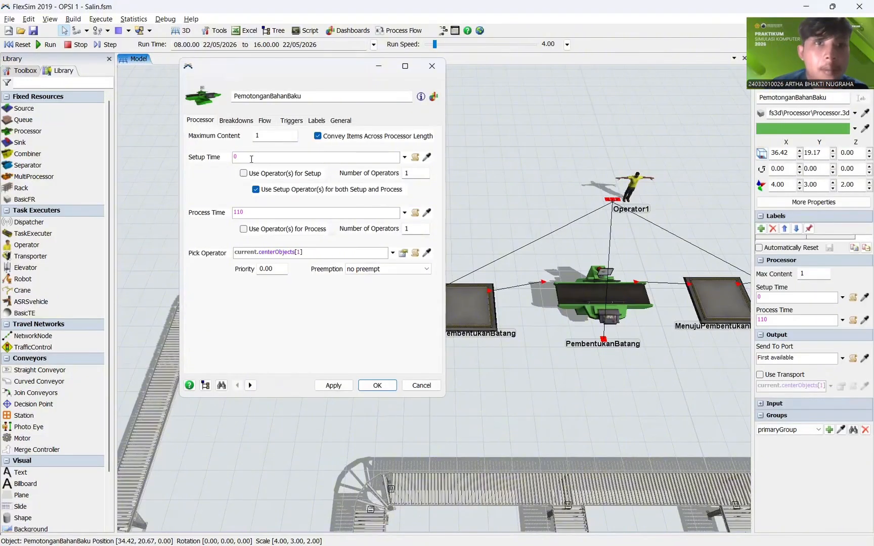
{"action": "left_click", "coordinate": [258, 211]}
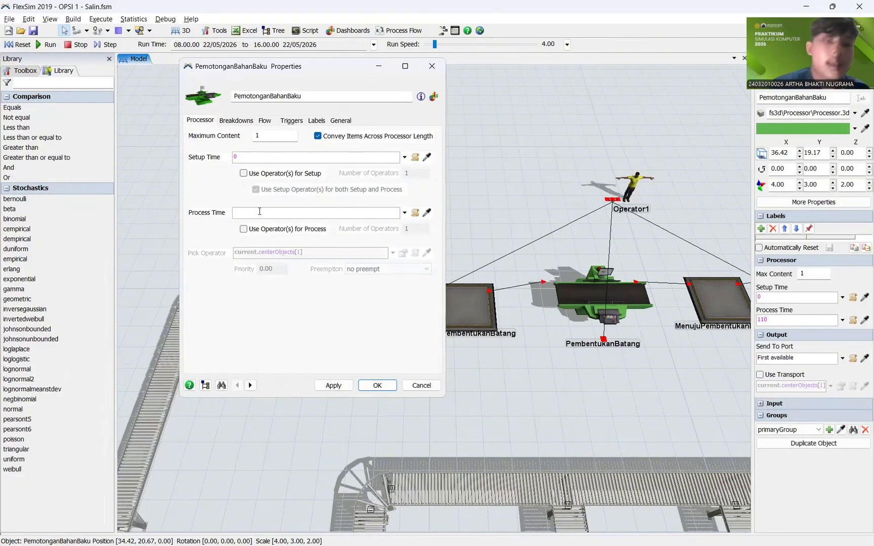
Step: Switch to the DATA SIKOM workbook in Excel and copy the ten Pemotongan Bahan Baku measurements in B3:K3
{"action": "key", "text": "alt+Tab"}
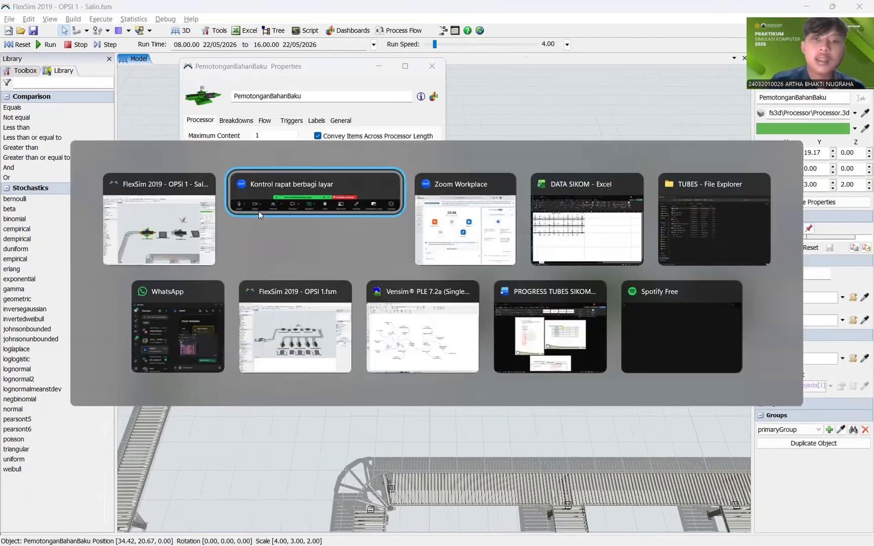
{"action": "key", "text": "alt+Tab"}
{"action": "key", "text": "alt+Tab"}
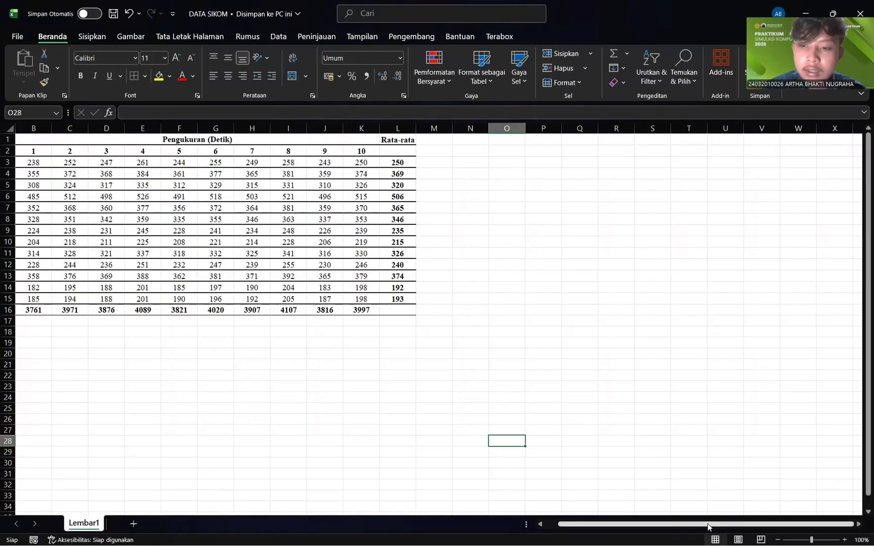
{"action": "left_click_drag", "start_coordinate": [708, 526], "coordinate": [694, 526]}
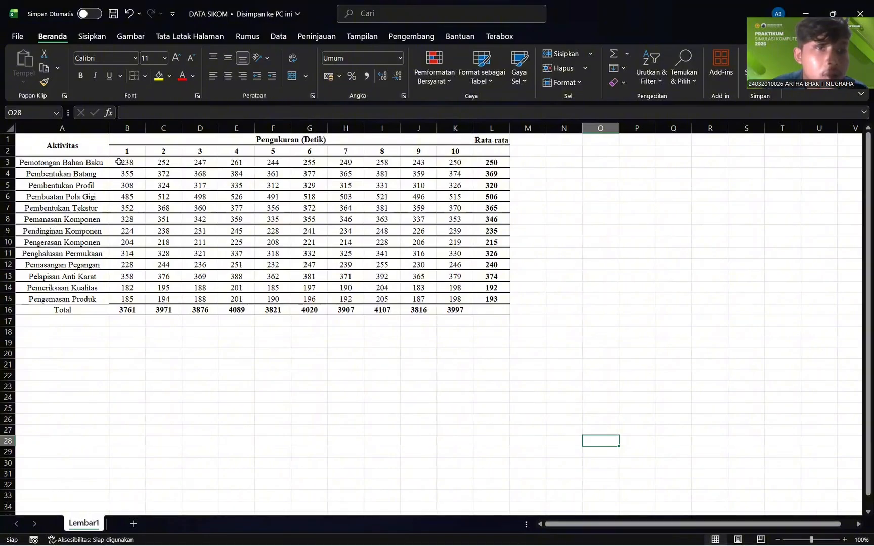
{"action": "left_click_drag", "start_coordinate": [119, 162], "coordinate": [455, 163]}
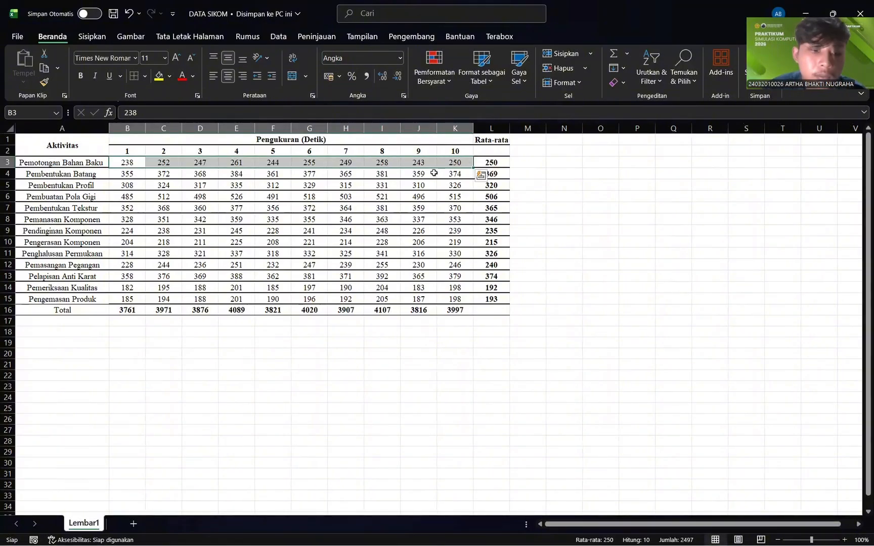
{"action": "key", "text": "ctrl+c"}
Step: Switch back to FlexSim, launch ExpertFit and create a fit-distributions-to-data project element named PemotonganBahanBaku
{"action": "key", "text": "alt+Tab"}
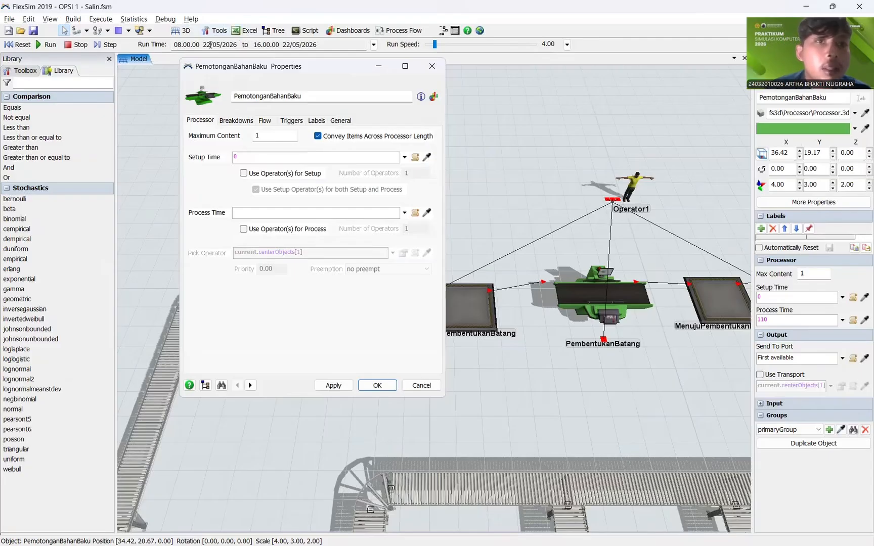
{"action": "left_click", "coordinate": [141, 19]}
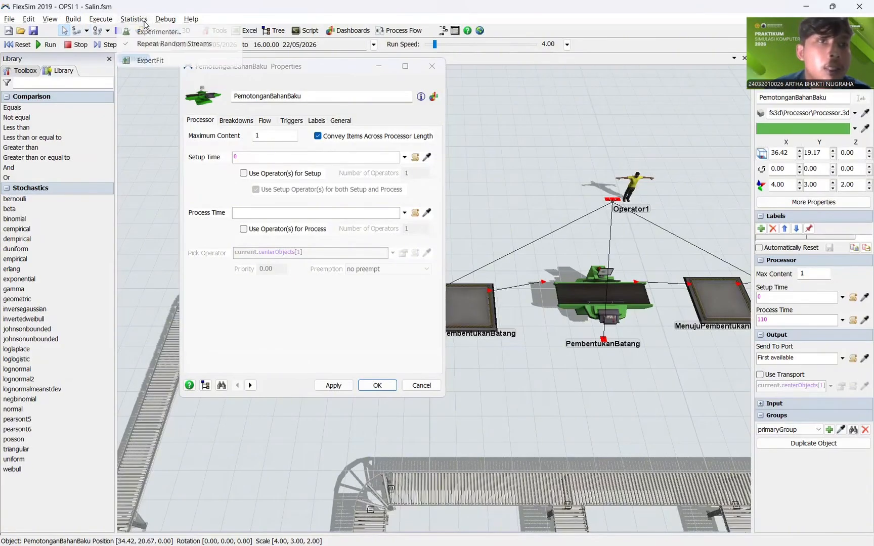
{"action": "left_click", "coordinate": [150, 61]}
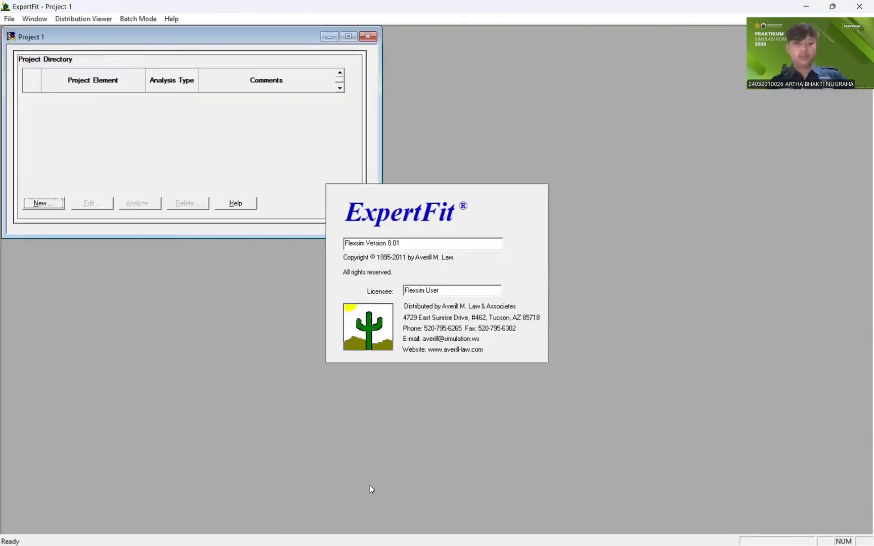
{"action": "left_click", "coordinate": [43, 203]}
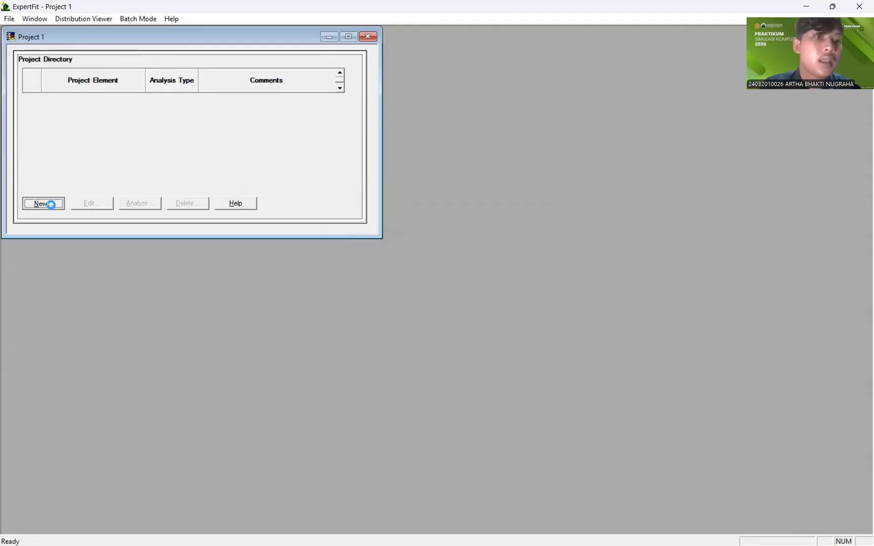
{"action": "key", "text": "Delete"}
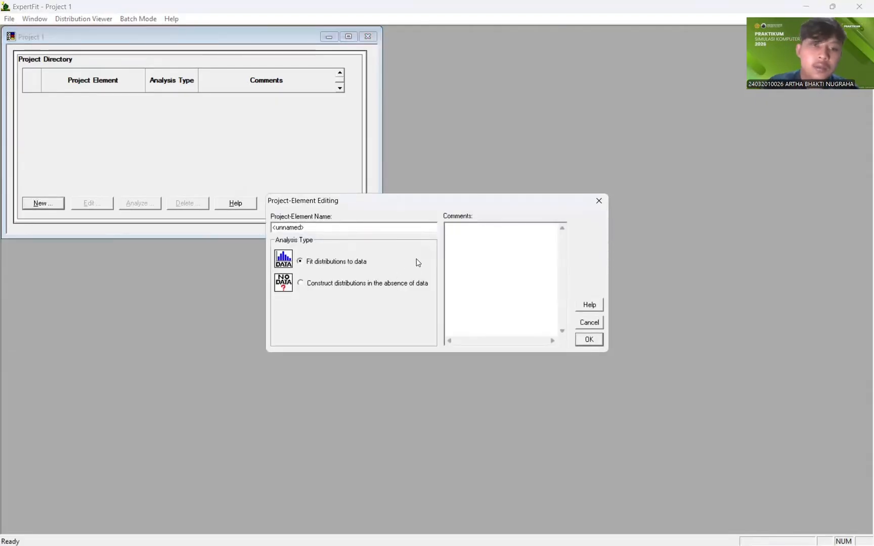
{"action": "left_click_drag", "start_coordinate": [391, 226], "coordinate": [253, 234]}
{"action": "type", "text": "PemotonganBahanBaku"}
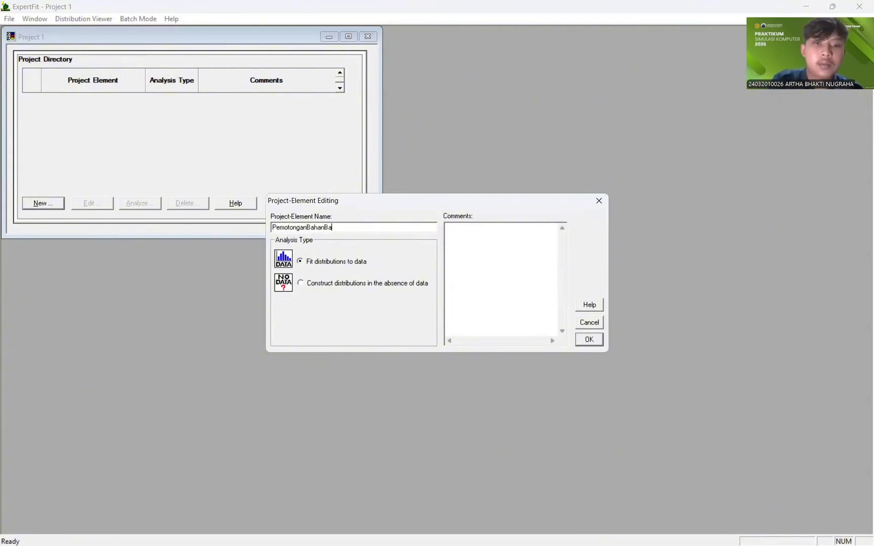
{"action": "left_click", "coordinate": [589, 339]}
Step: Analyze the PemotonganBahanBaku element, pasting the ten copied measurements as its data set and treating them as real valued
{"action": "left_click", "coordinate": [129, 204]}
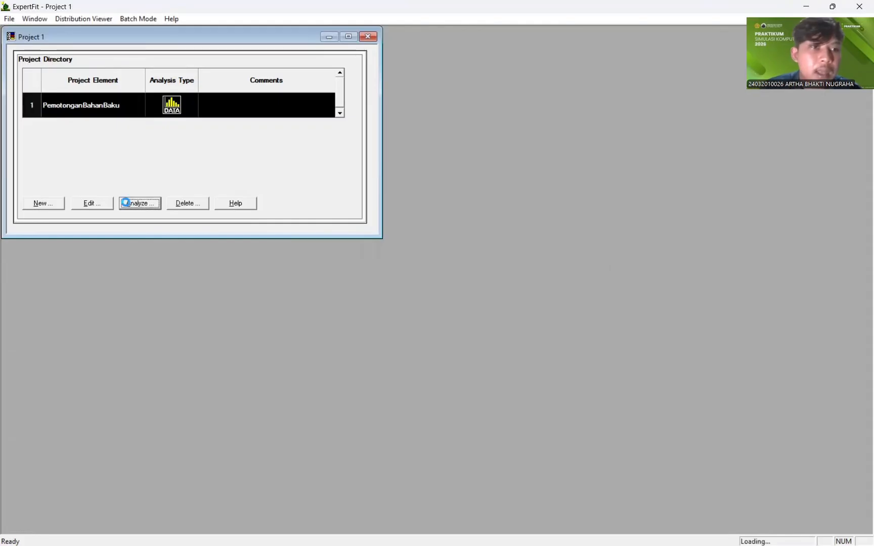
{"action": "left_click", "coordinate": [321, 103]}
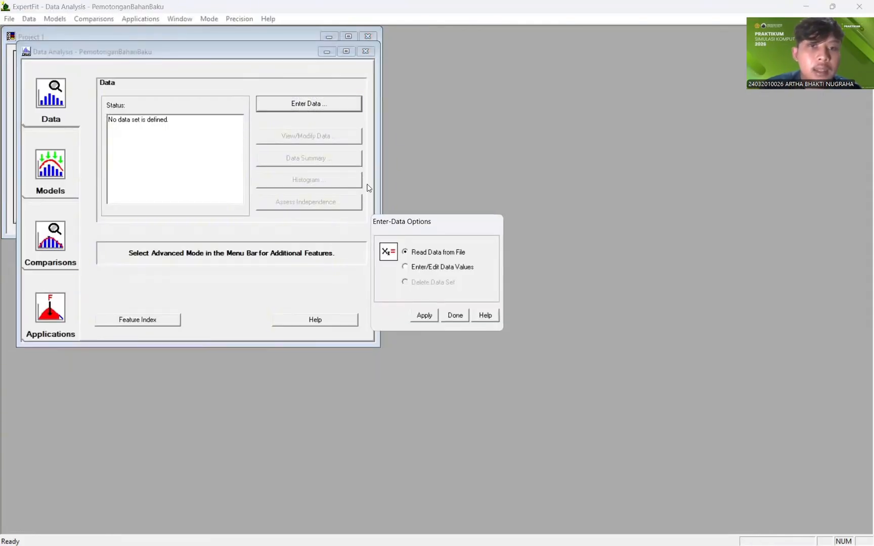
{"action": "left_click", "coordinate": [425, 316]}
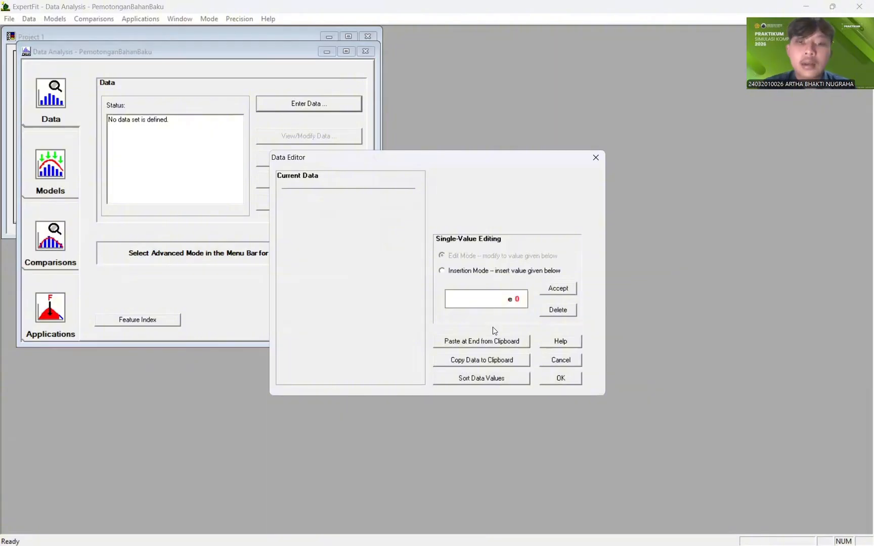
{"action": "left_click", "coordinate": [508, 341]}
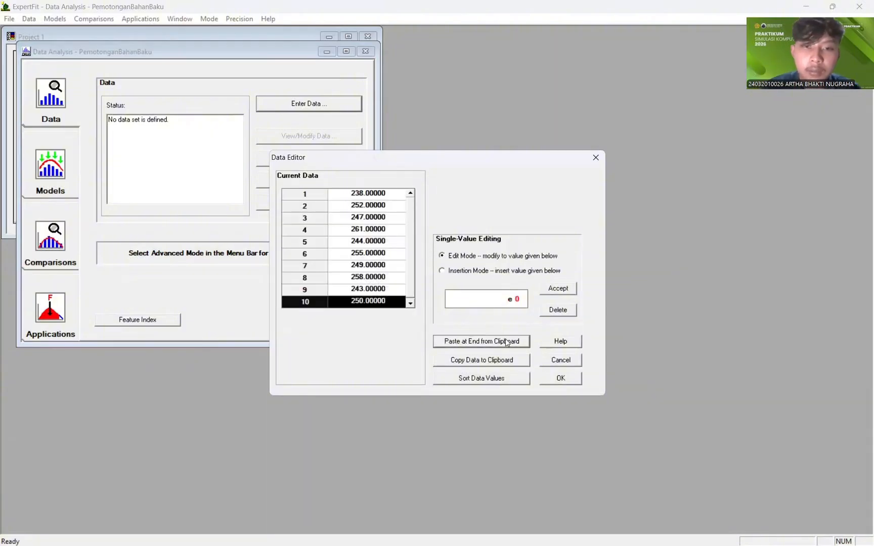
{"action": "left_click", "coordinate": [560, 379]}
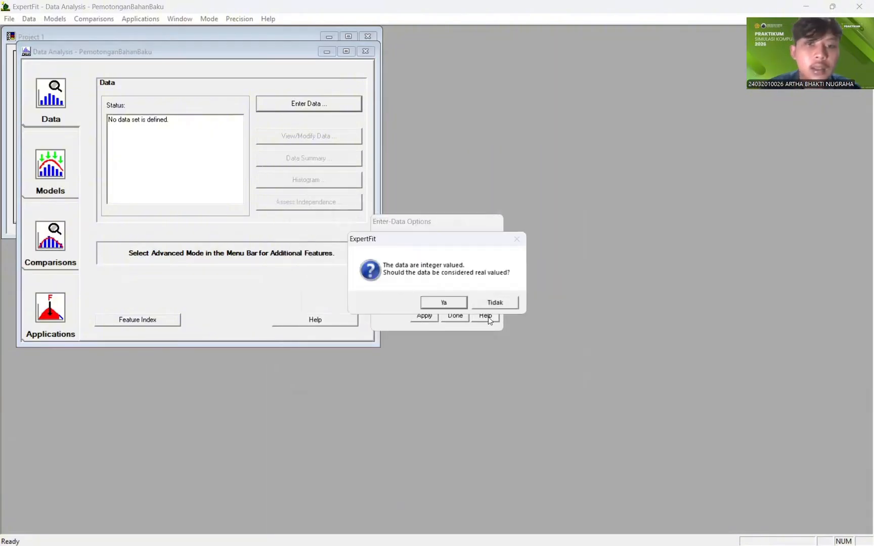
{"action": "left_click", "coordinate": [444, 302]}
{"action": "left_click", "coordinate": [539, 227]}
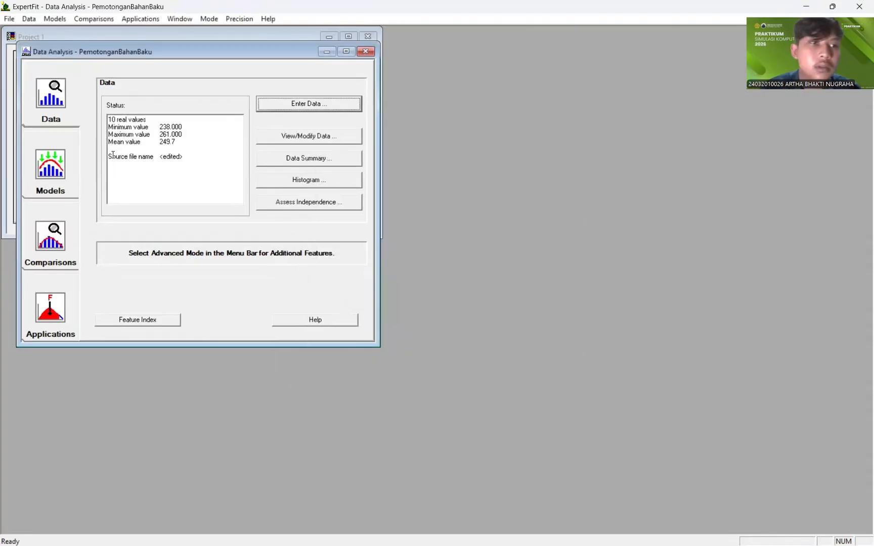
Step: Run automated fitting of the candidate models on the PemotonganBahanBaku data and close the fitting results
{"action": "left_click", "coordinate": [60, 165]}
{"action": "left_click", "coordinate": [276, 108]}
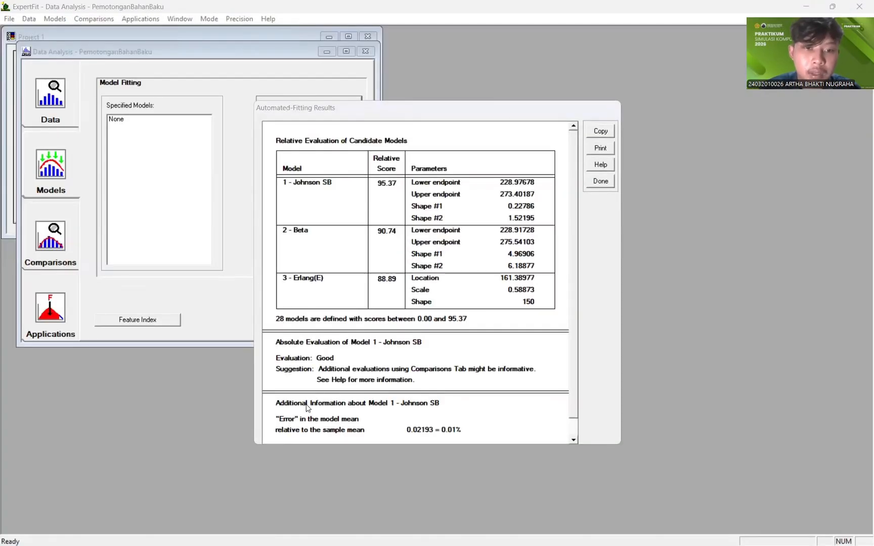
{"action": "left_click", "coordinate": [600, 181]}
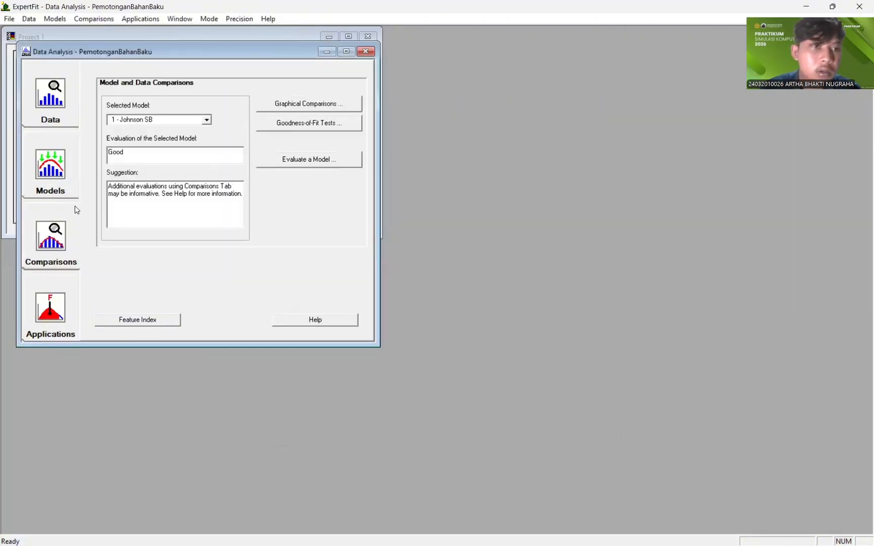
Step: Generate the Flexsim simulation representation of the Johnson SB model and copy its johnsonbounded code line
{"action": "left_click", "coordinate": [56, 291]}
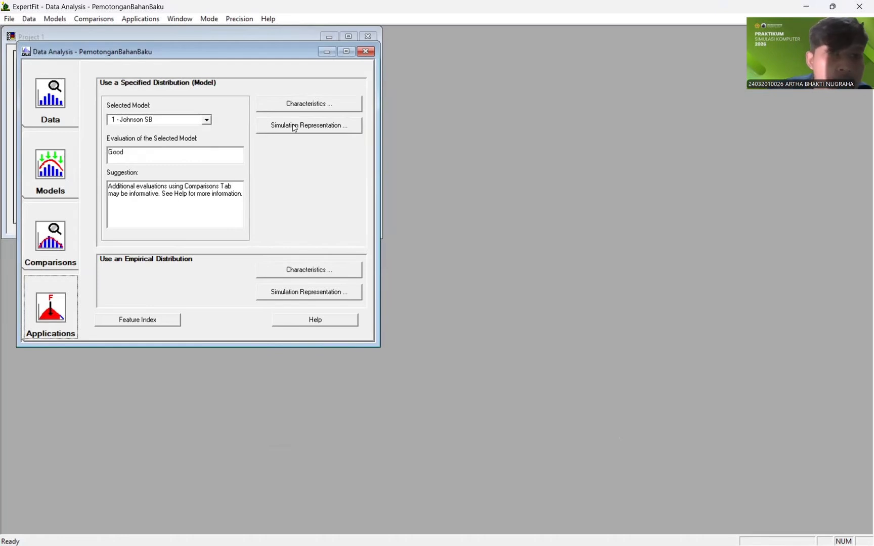
{"action": "left_click", "coordinate": [294, 126]}
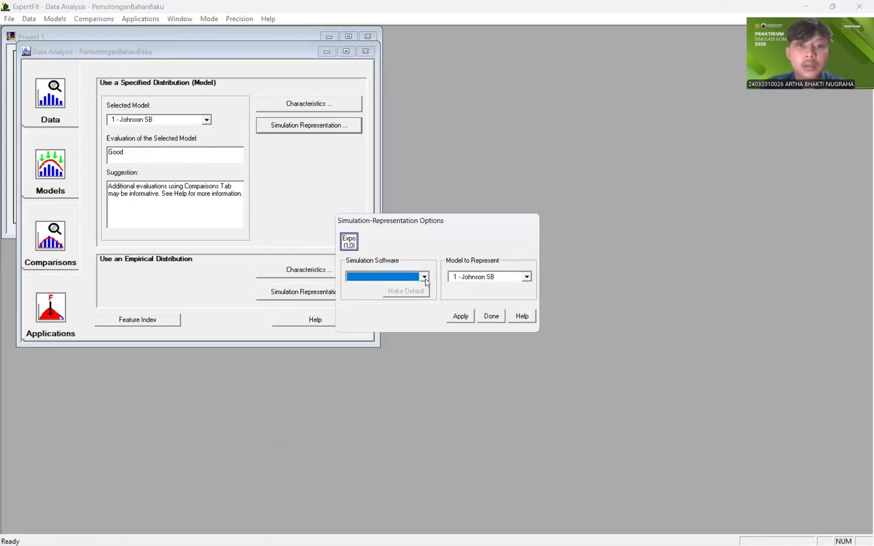
{"action": "left_click", "coordinate": [425, 279]}
{"action": "left_click", "coordinate": [404, 286]}
{"action": "left_click", "coordinate": [461, 316]}
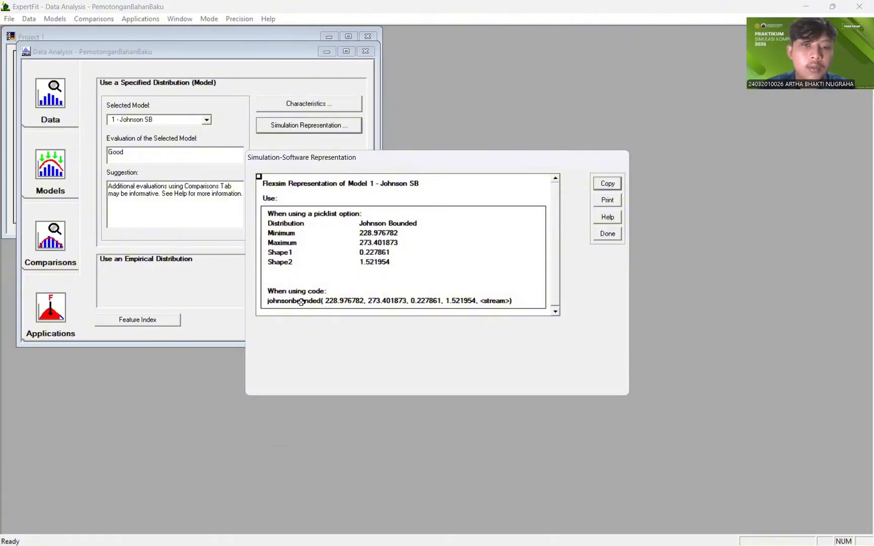
{"action": "left_click", "coordinate": [319, 301]}
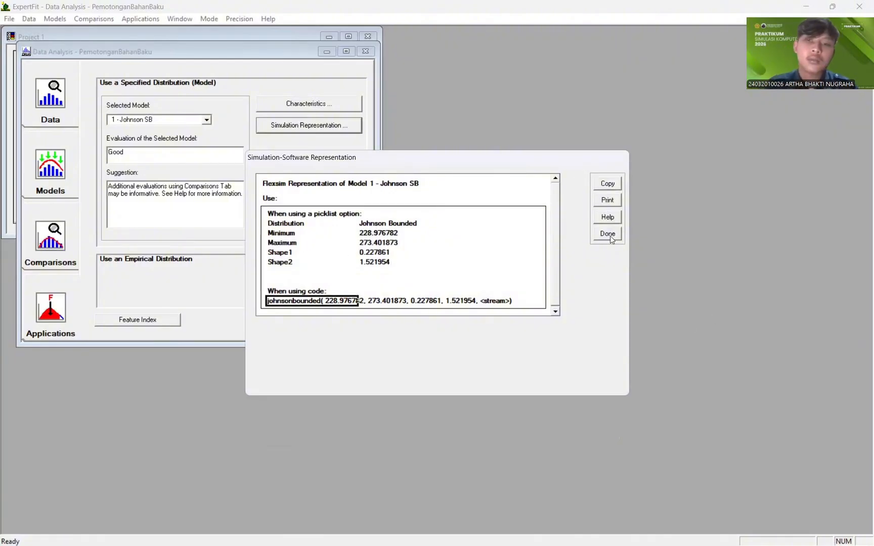
{"action": "left_click", "coordinate": [609, 186]}
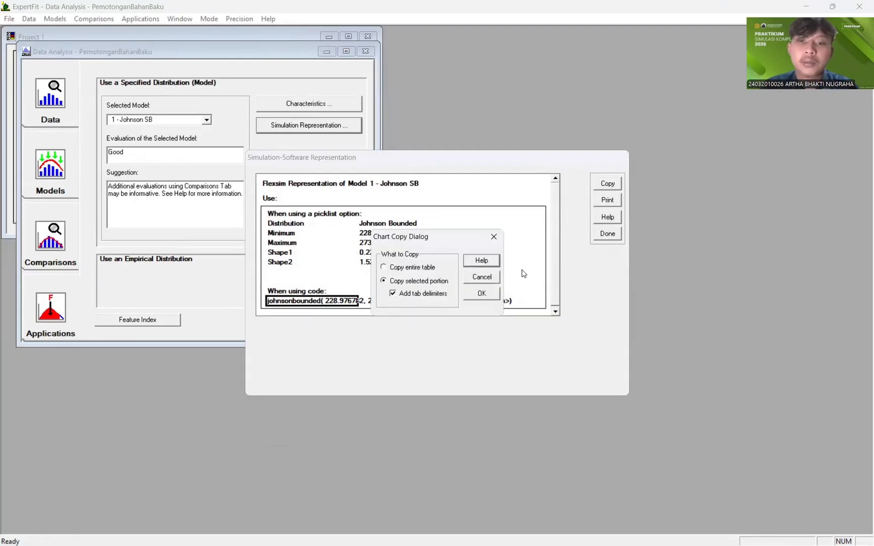
{"action": "left_click", "coordinate": [482, 294]}
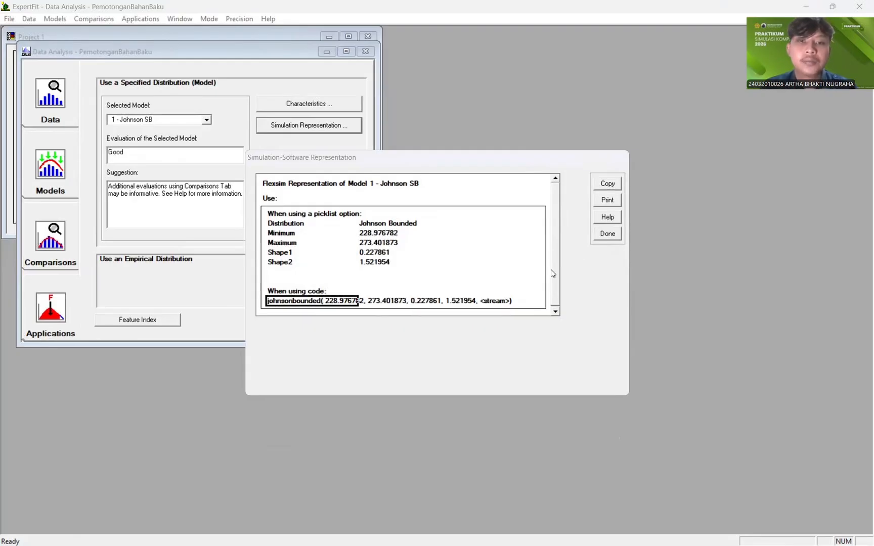
Step: Switch to FlexSim and set PemotonganBahanBaku's process time to the copied johnsonbounded expression, replacing <stream> with getstream(current)
{"action": "key", "text": "alt+Tab"}
{"action": "left_click", "coordinate": [278, 212]}
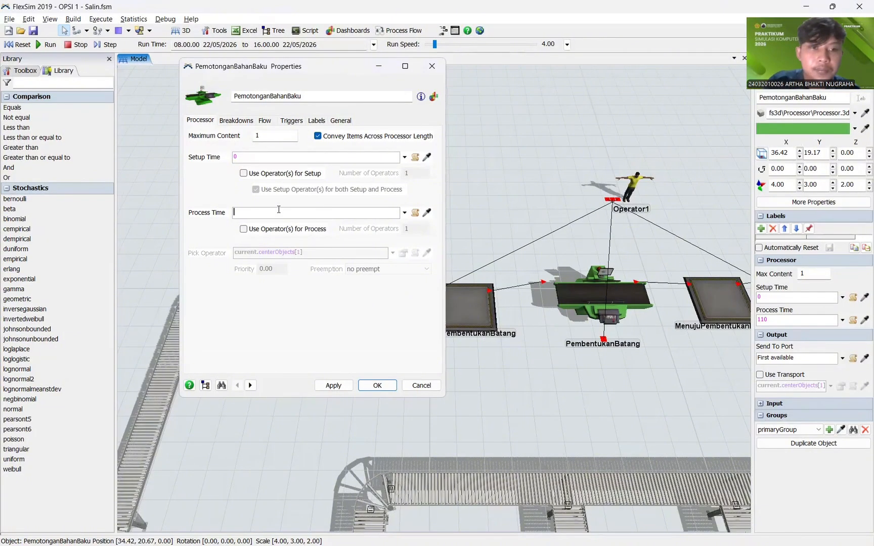
{"action": "key", "text": "ctrl+v"}
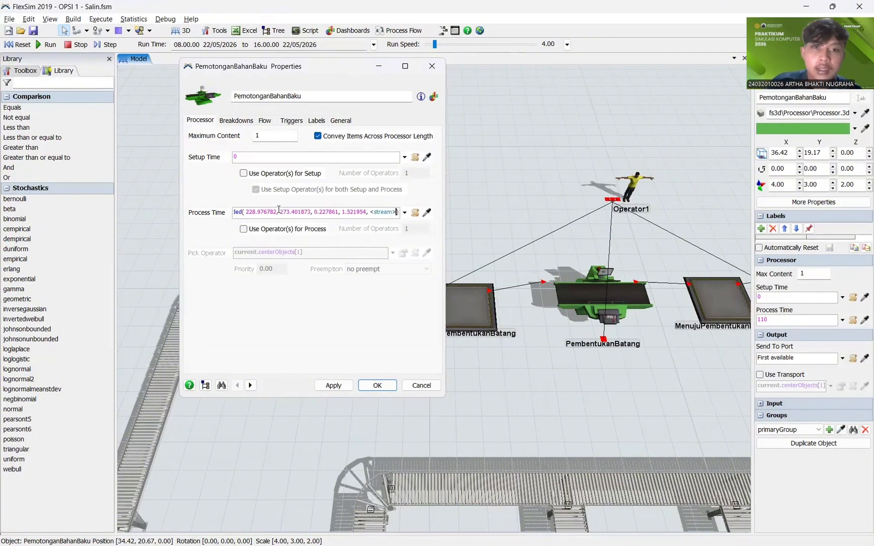
{"action": "key", "text": "BackSpace"}
{"action": "key", "text": "BackSpace"}
{"action": "key", "text": "BackSpace"}
{"action": "type", "text": "g"}
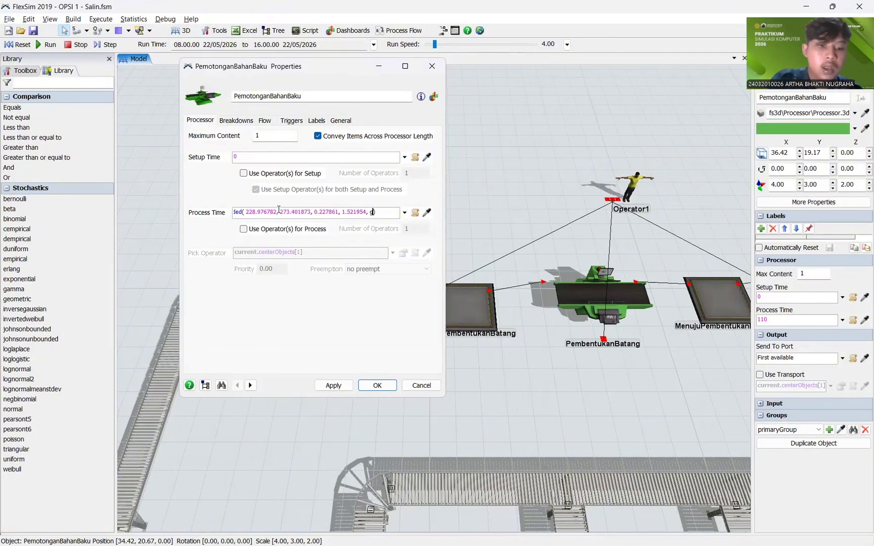
{"action": "type", "text": "etsre"}
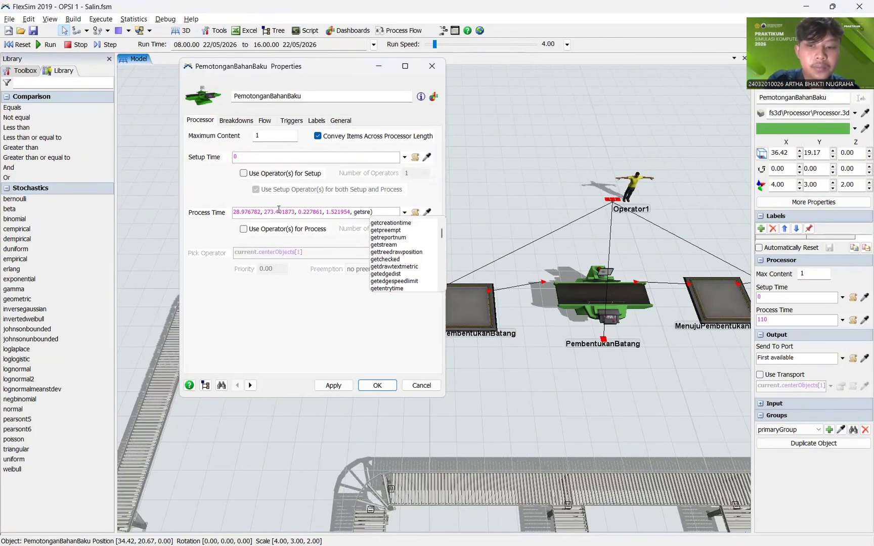
{"action": "key", "text": "BackSpace"}
{"action": "key", "text": "BackSpace"}
{"action": "type", "text": "tream"}
{"action": "key", "text": "Return"}
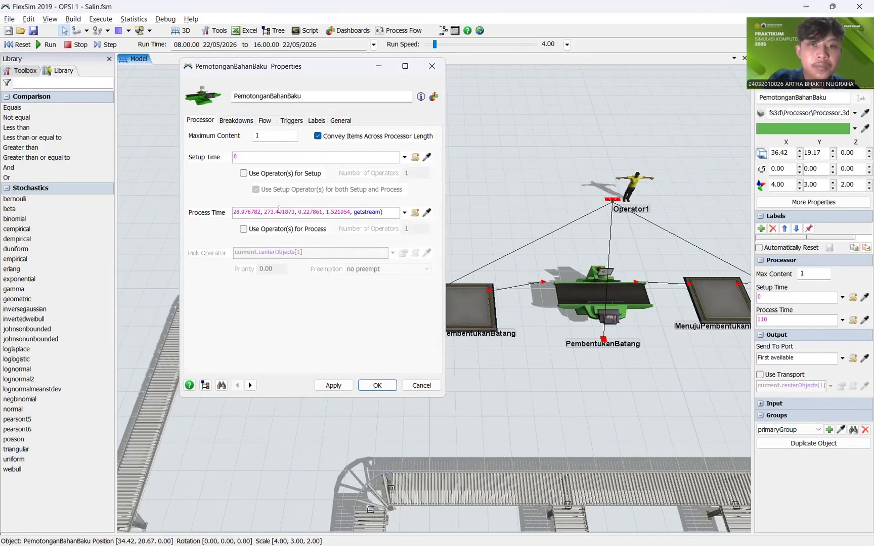
{"action": "type", "text": "(current"}
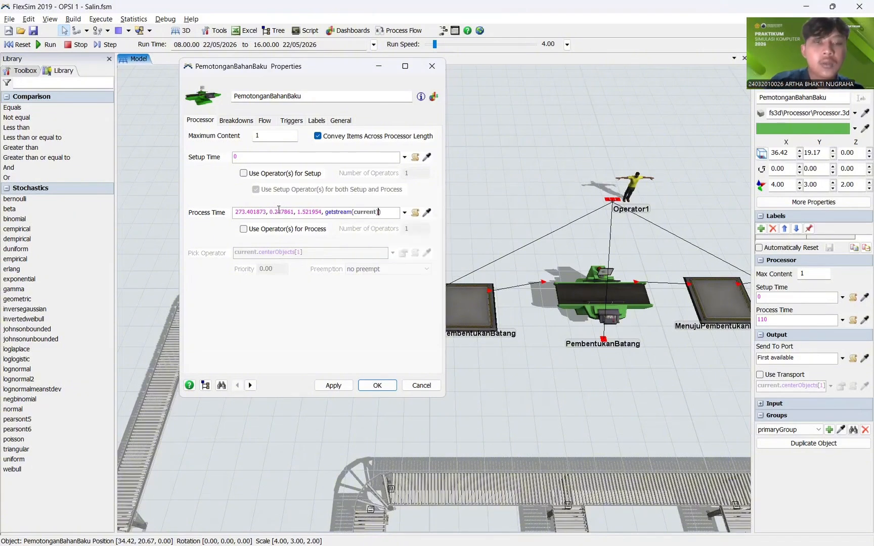
Step: Enable Use Transport for PemotonganBahanBaku's output flow, check its general port settings, and apply and accept the properties
{"action": "left_click", "coordinate": [269, 126]}
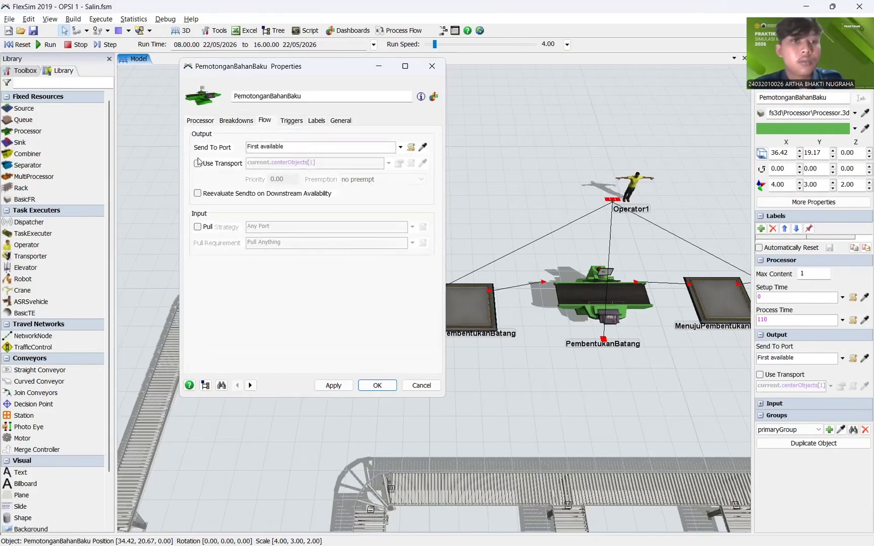
{"action": "left_click", "coordinate": [198, 163]}
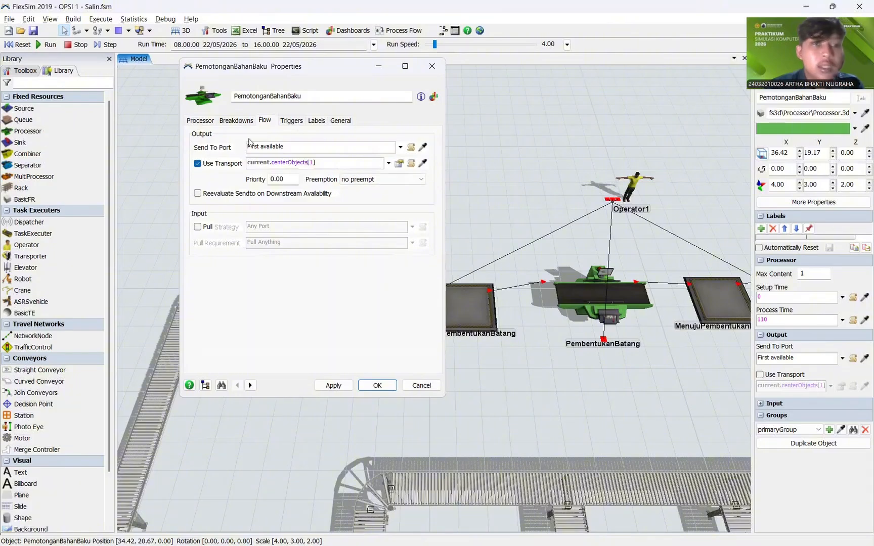
{"action": "left_click", "coordinate": [340, 121]}
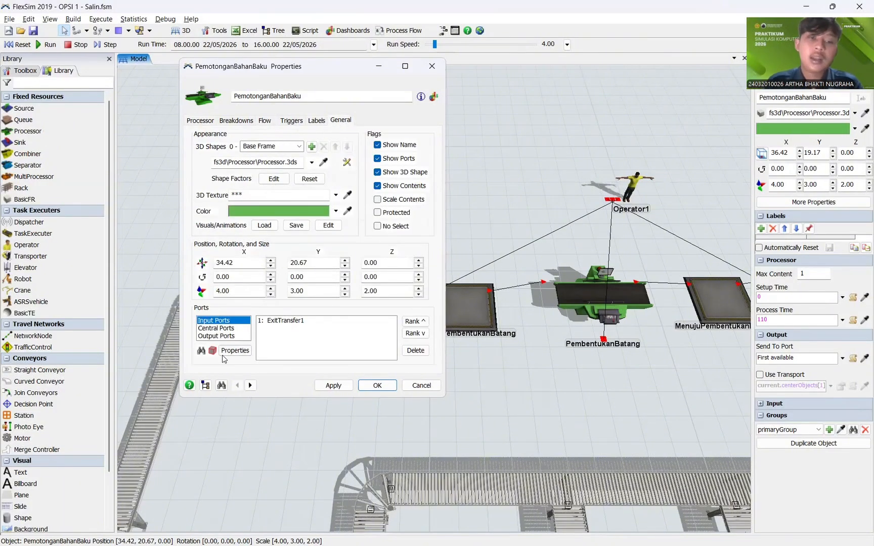
{"action": "left_click", "coordinate": [326, 387]}
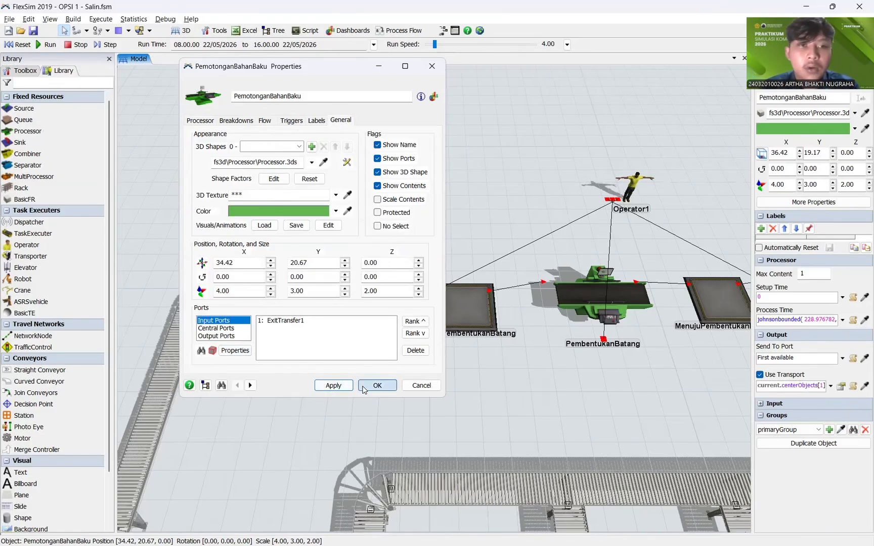
{"action": "left_click", "coordinate": [363, 388]}
Step: Open the properties of the PembentukanBatang processor
{"action": "left_click", "coordinate": [488, 388]}
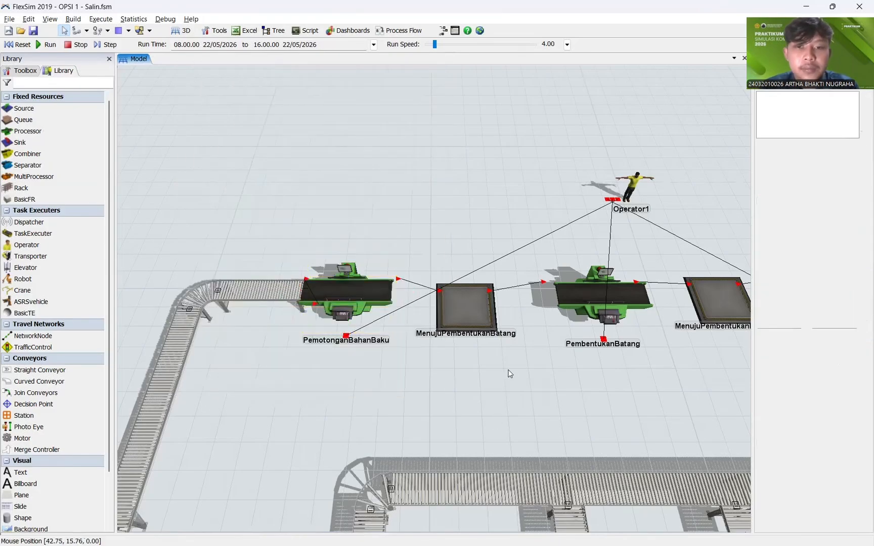
{"action": "left_click_drag", "start_coordinate": [483, 387], "coordinate": [331, 386]}
{"action": "left_click_drag", "start_coordinate": [440, 291], "coordinate": [365, 288]}
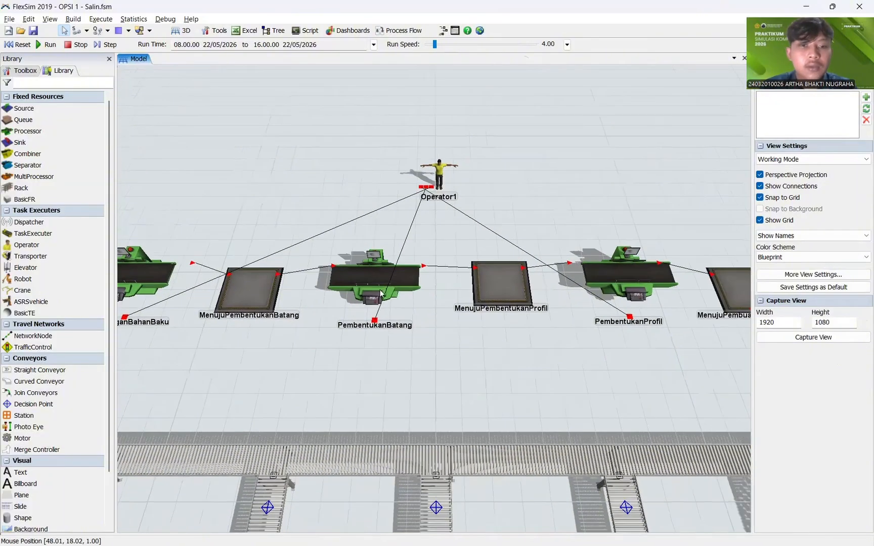
{"action": "left_click", "coordinate": [365, 285]}
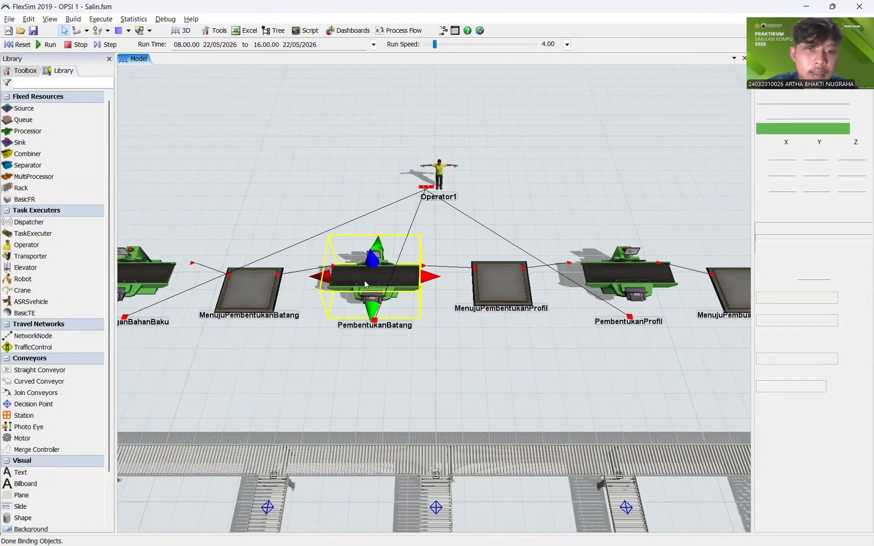
{"action": "double_click", "coordinate": [366, 285]}
Step: Switch to the DATA SIKOM workbook in Excel and copy the ten Pembentukan Batang measurements in B4:K4
{"action": "key", "text": "alt+Tab"}
{"action": "key", "text": "Tab"}
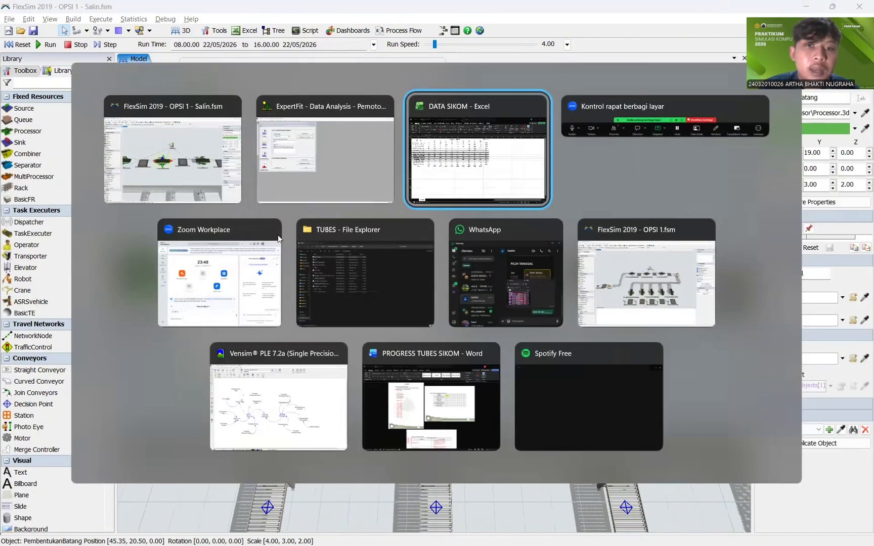
{"action": "left_click_drag", "start_coordinate": [124, 174], "coordinate": [448, 173]}
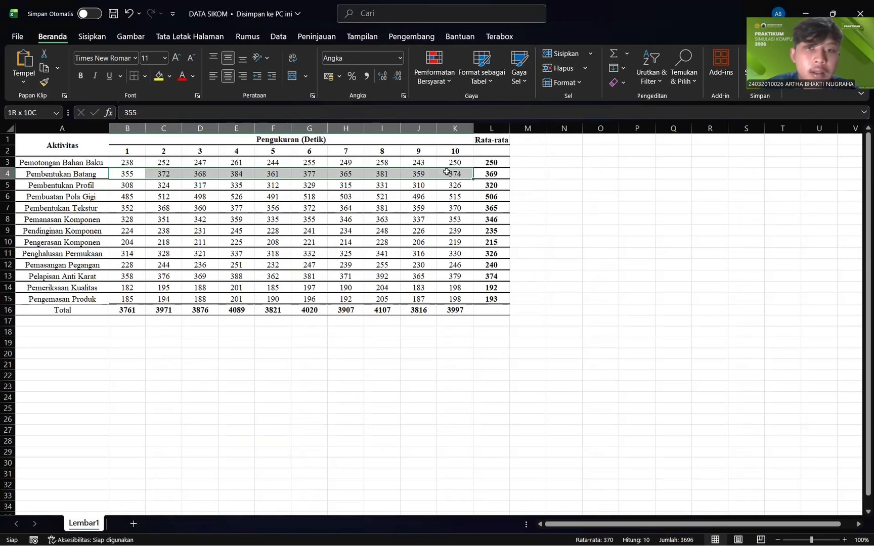
{"action": "key", "text": "ctrl+c"}
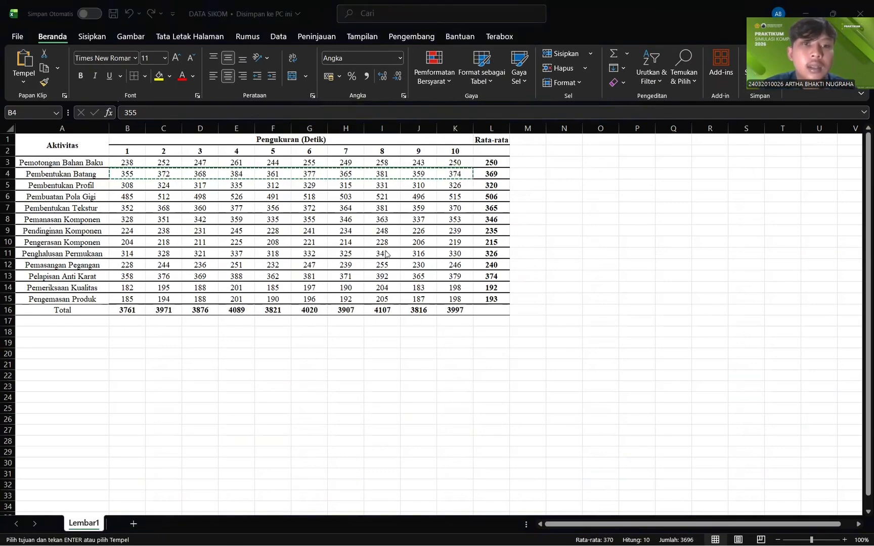
Step: Switch to ExpertFit, close the PemotonganBahanBaku analysis, and start a new project element that fits distributions to data
{"action": "key", "text": "alt+Tab"}
{"action": "key", "text": "alt+Tab"}
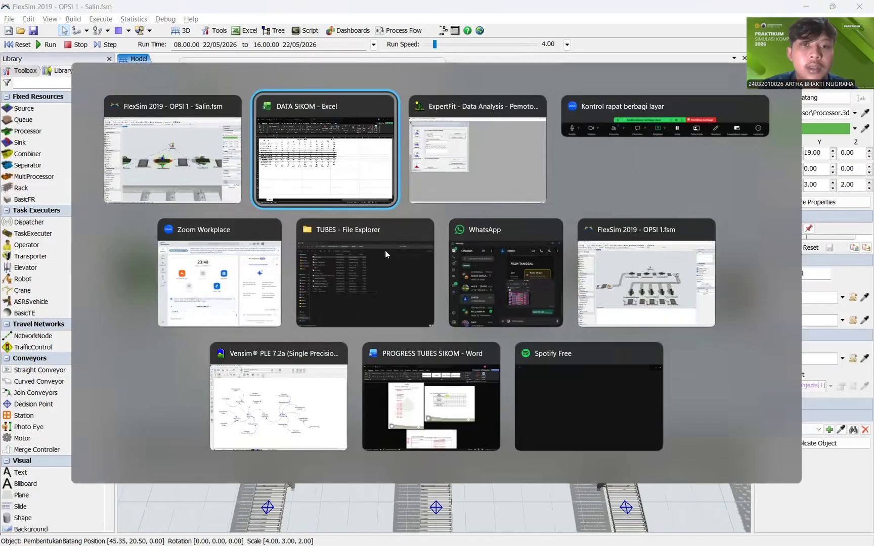
{"action": "key", "text": "alt+Tab"}
{"action": "left_click", "coordinate": [606, 233]}
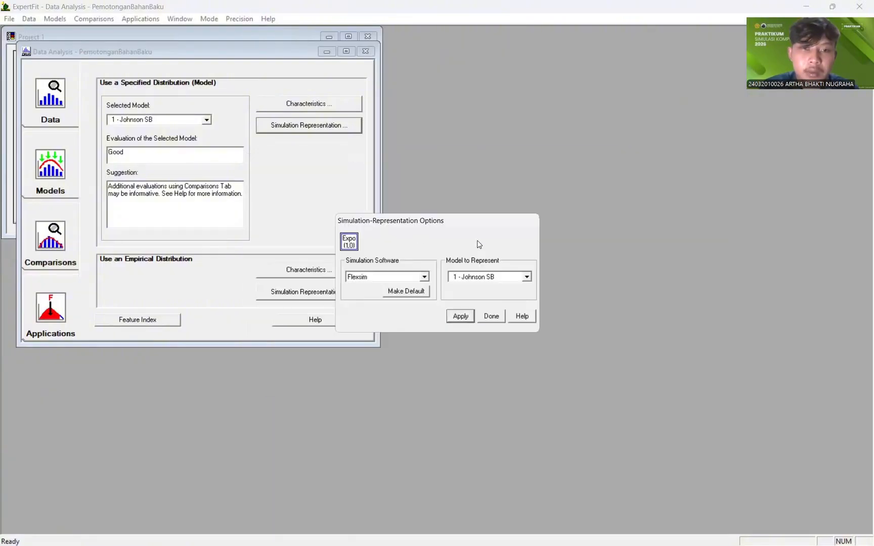
{"action": "left_click", "coordinate": [491, 316]}
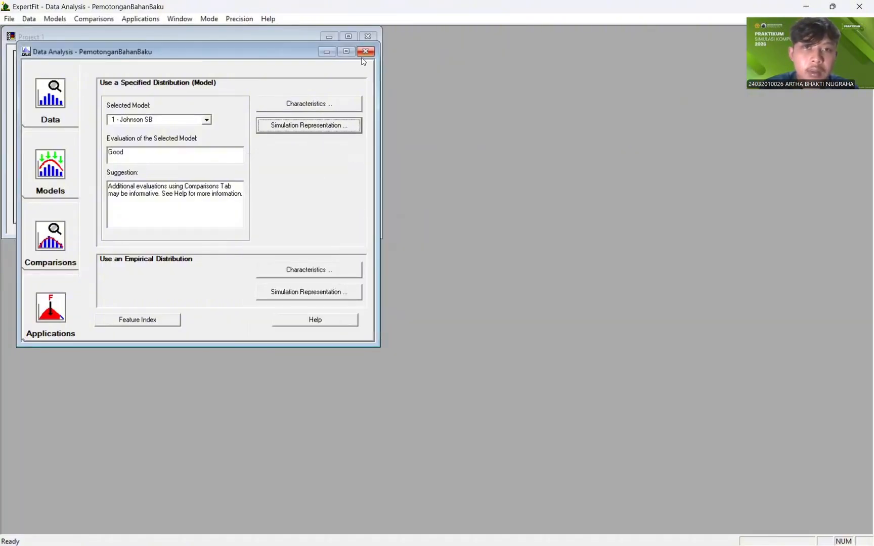
{"action": "left_click", "coordinate": [365, 51]}
{"action": "left_click", "coordinate": [43, 206]}
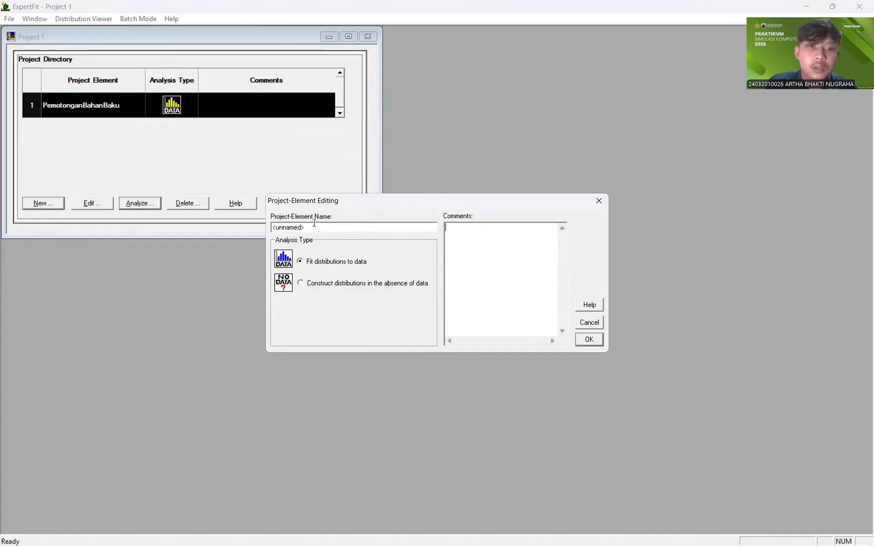
{"action": "left_click_drag", "start_coordinate": [313, 227], "coordinate": [262, 237]}
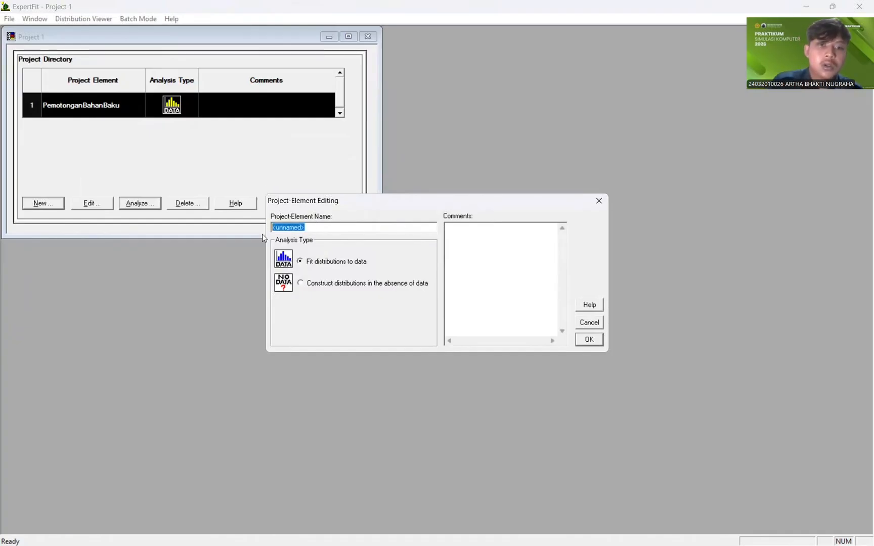
{"action": "type", "text": "Pemotongan"}
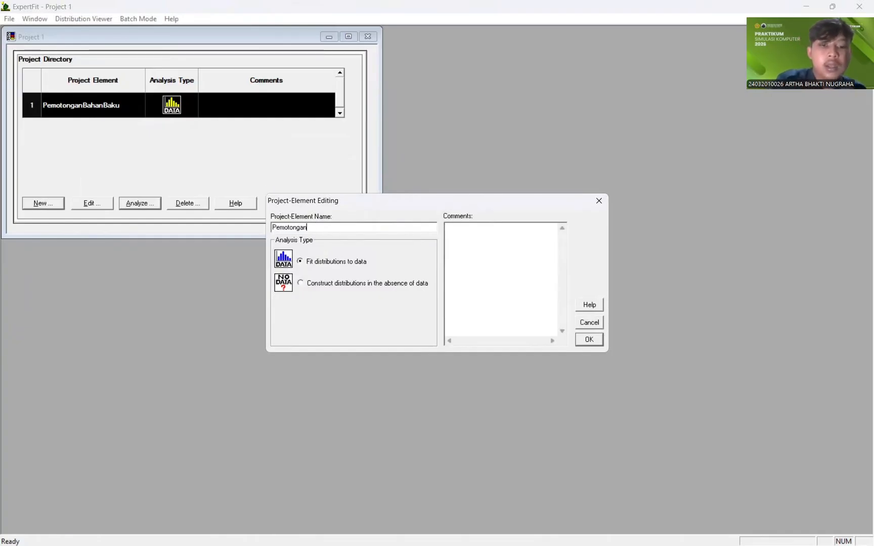
{"action": "type", "text": "Batang"}
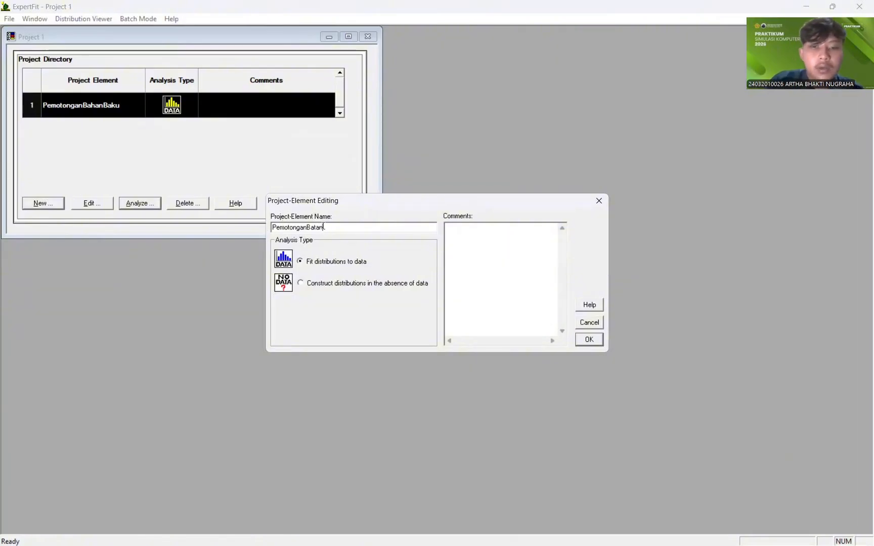
{"action": "key", "text": "BackSpace"}
{"action": "key", "text": "BackSpace"}
{"action": "key", "text": "BackSpace"}
{"action": "key", "text": "BackSpace"}
{"action": "key", "text": "BackSpace"}
{"action": "key", "text": "BackSpace"}
{"action": "key", "text": "BackSpace"}
{"action": "key", "text": "BackSpace"}
{"action": "key", "text": "BackSpace"}
{"action": "key", "text": "BackSpace"}
{"action": "key", "text": "BackSpace"}
{"action": "key", "text": "BackSpace"}
{"action": "key", "text": "BackSpace"}
{"action": "key", "text": "BackSpace"}
{"action": "key", "text": "BackSpace"}
{"action": "key", "text": "BackSpace"}
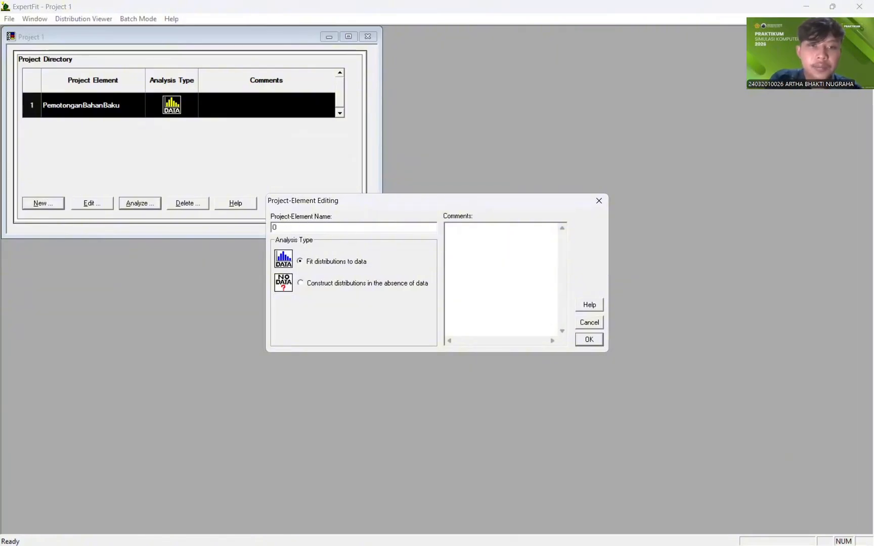
Step: Name the new project element PembentukanBatang and open its data analysis
{"action": "type", "text": "PembentukanBatang"}
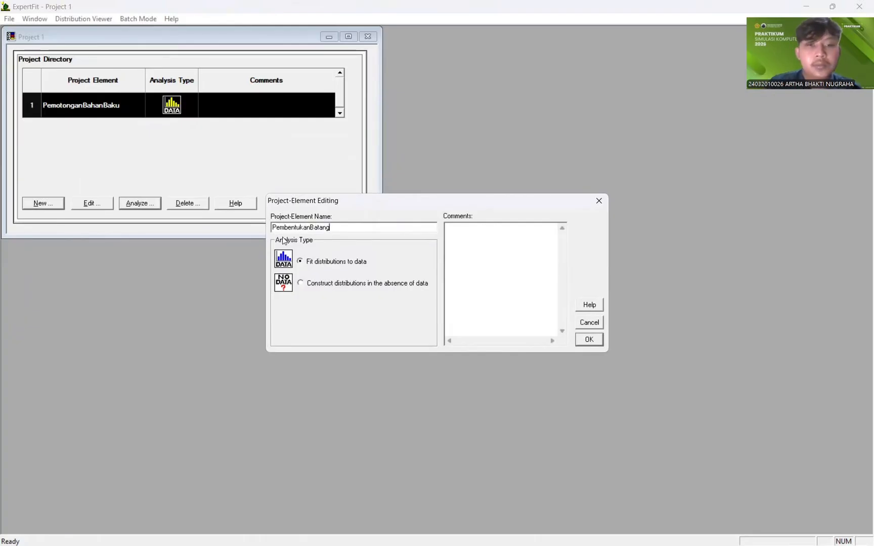
{"action": "left_click", "coordinate": [589, 339]}
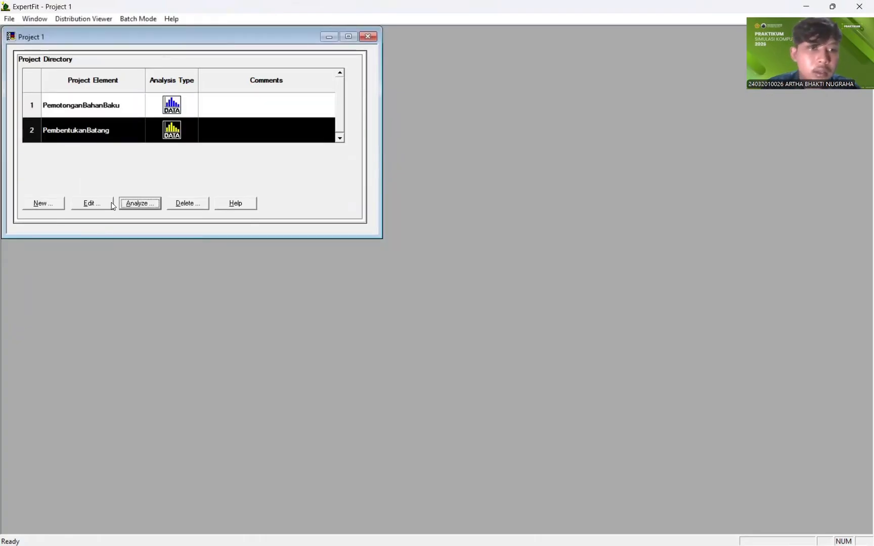
{"action": "left_click", "coordinate": [133, 204]}
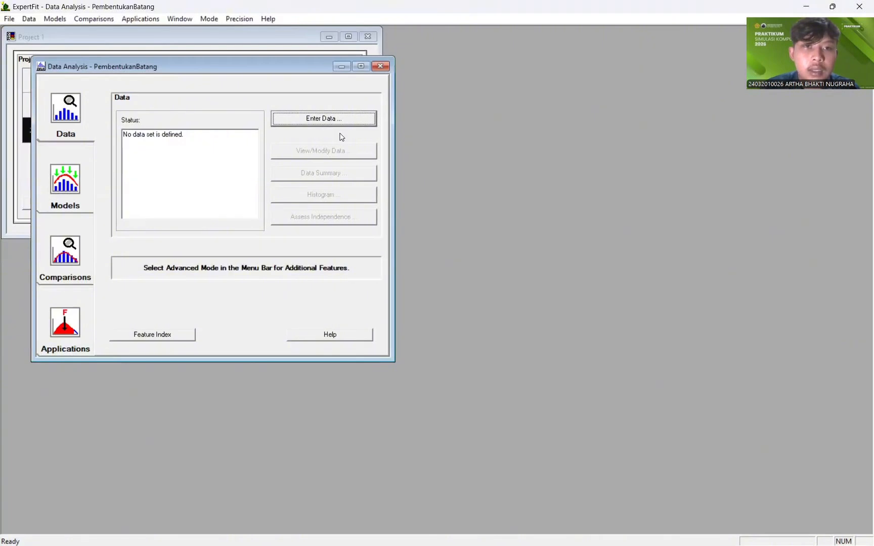
Step: Enter the copied measurements from the clipboard as PembentukanBatang's data set, using the Enter/Edit Data Values option
{"action": "left_click", "coordinate": [338, 121]}
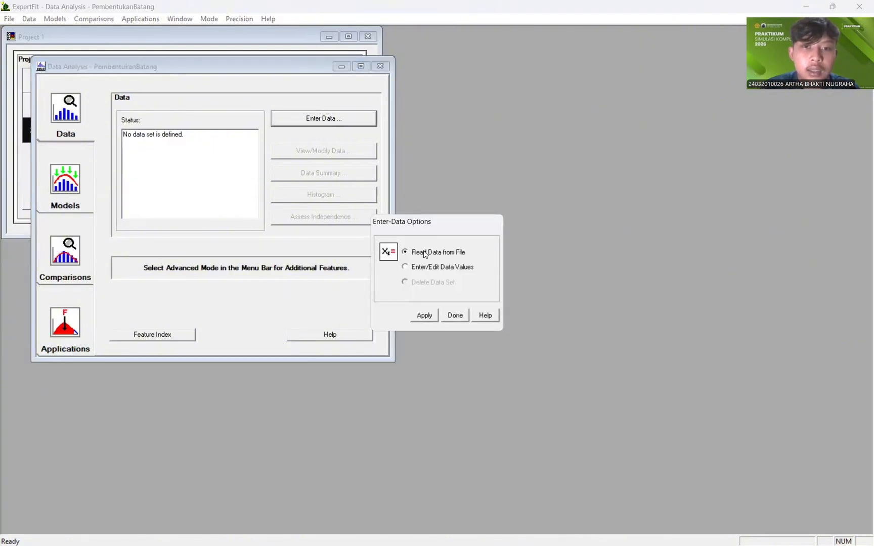
{"action": "left_click", "coordinate": [425, 317]}
{"action": "left_click", "coordinate": [472, 341]}
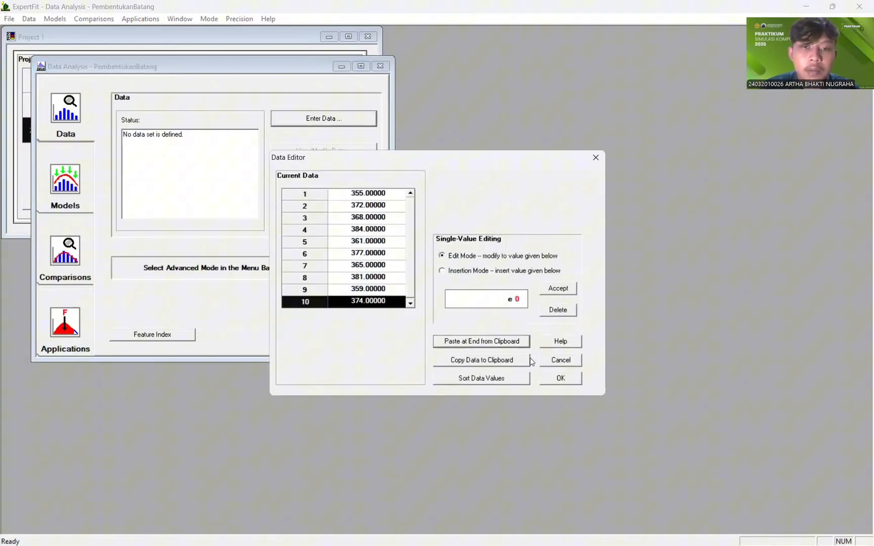
{"action": "left_click", "coordinate": [550, 379]}
{"action": "left_click", "coordinate": [450, 300]}
{"action": "left_click", "coordinate": [547, 228]}
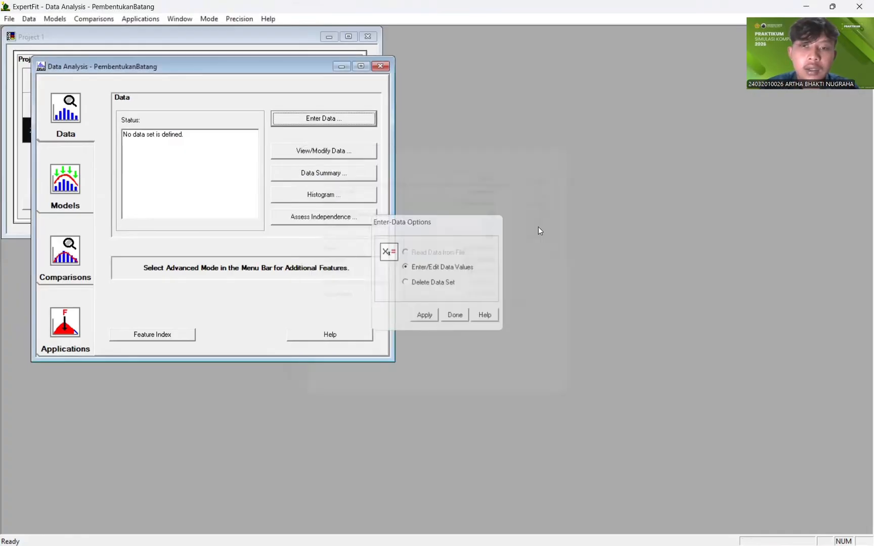
Step: Run automated fitting on the PembentukanBatang data and dismiss the results
{"action": "left_click", "coordinate": [86, 188]}
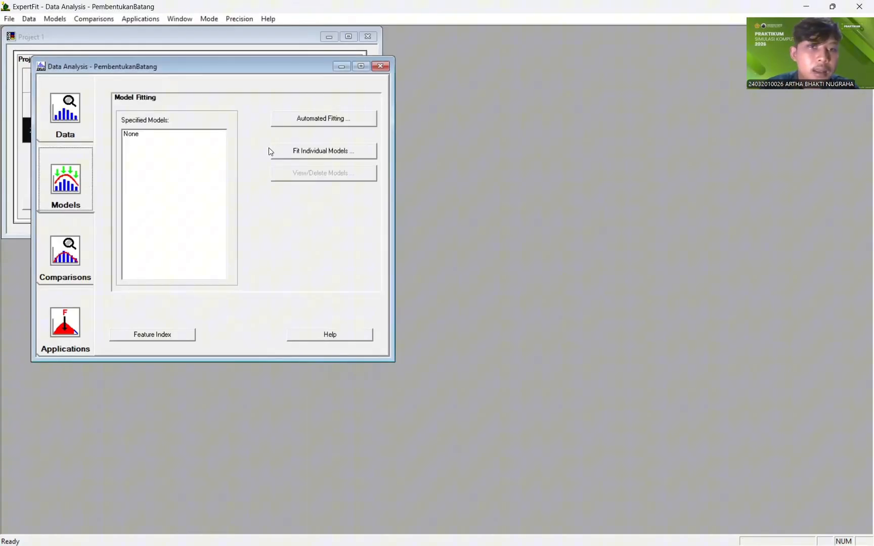
{"action": "left_click", "coordinate": [303, 120]}
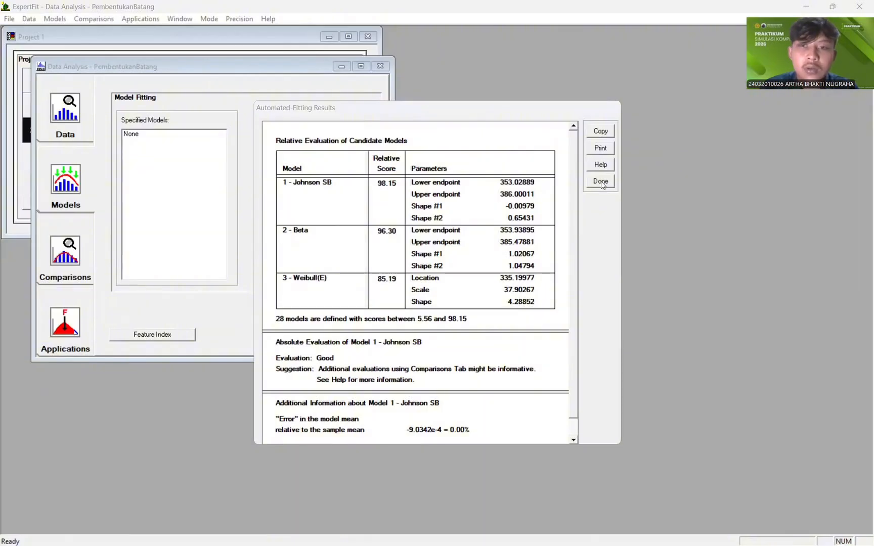
{"action": "left_click", "coordinate": [601, 181]}
Step: Generate the Flexsim simulation representation of PembentukanBatang's Johnson SB model and copy its johnsonbounded code line
{"action": "left_click", "coordinate": [65, 255]}
{"action": "left_click", "coordinate": [66, 319]}
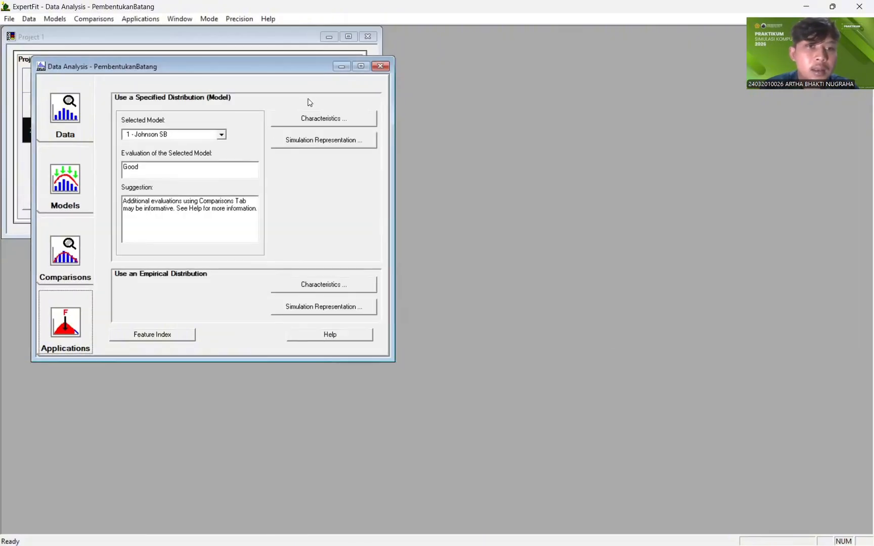
{"action": "left_click", "coordinate": [299, 142]}
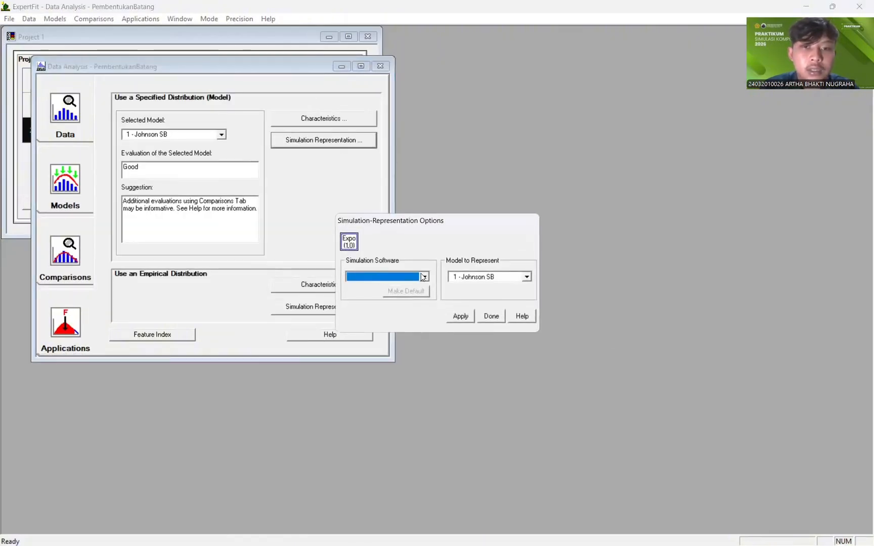
{"action": "left_click", "coordinate": [423, 277]}
{"action": "left_click", "coordinate": [390, 285]}
{"action": "left_click", "coordinate": [460, 316]}
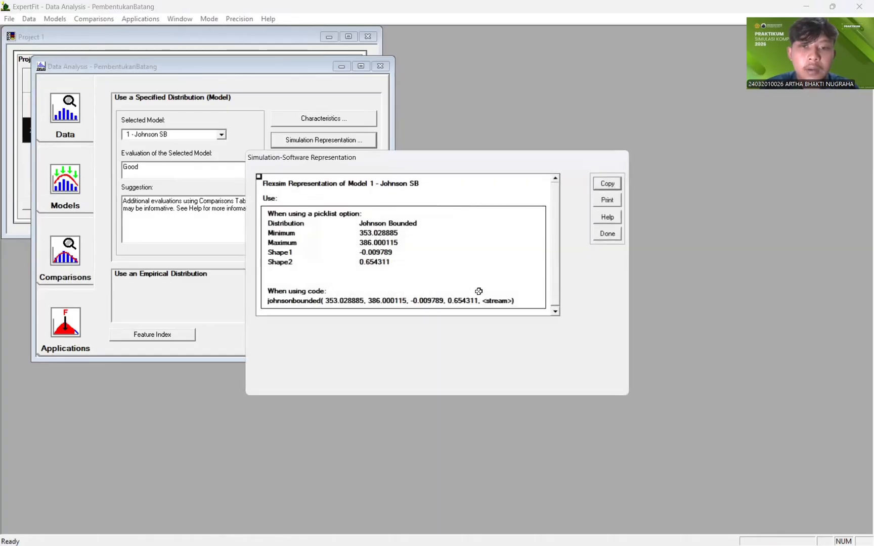
{"action": "left_click", "coordinate": [305, 301]}
{"action": "left_click", "coordinate": [607, 183]}
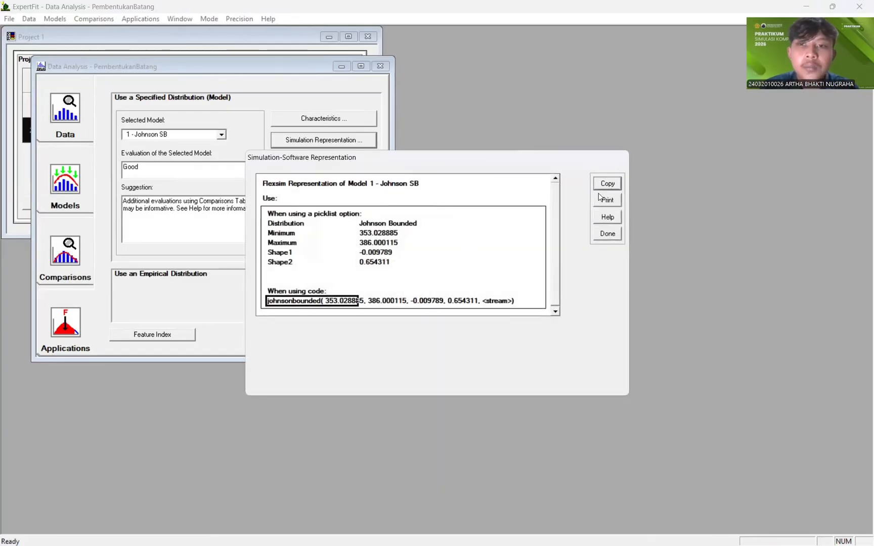
{"action": "left_click", "coordinate": [483, 293]}
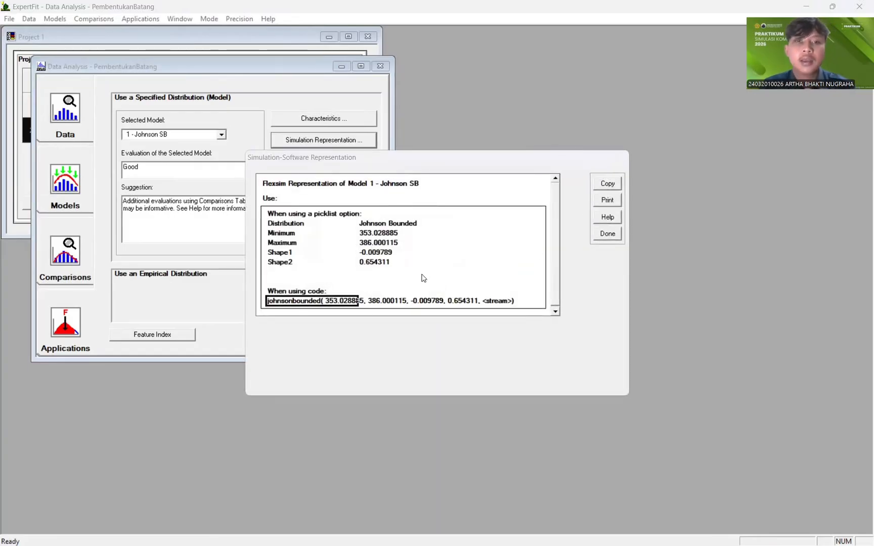
Step: Switch to FlexSim and set PembentukanBatang's process time to johnsonbounded( 353.028885, 386.000115, -0.009789, 0.654311, getstream(current))
{"action": "key", "text": "alt+Tab"}
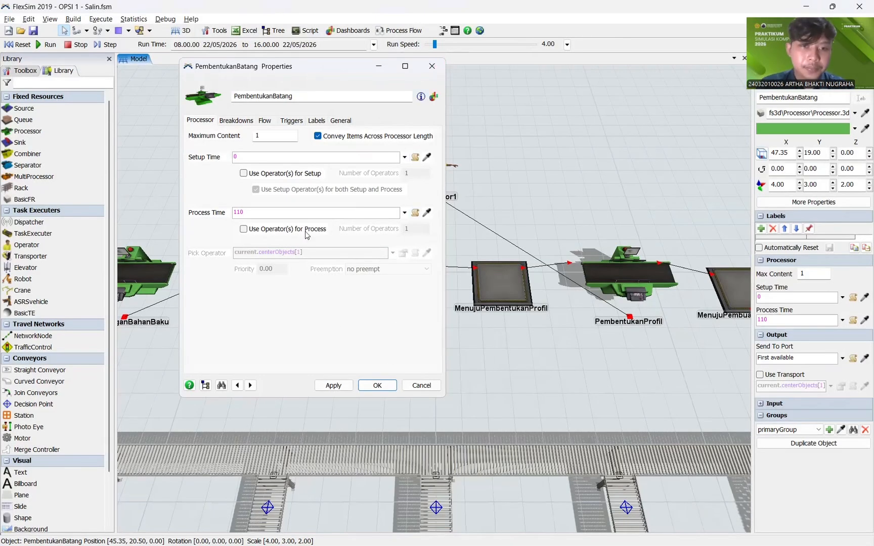
{"action": "left_click", "coordinate": [280, 211]}
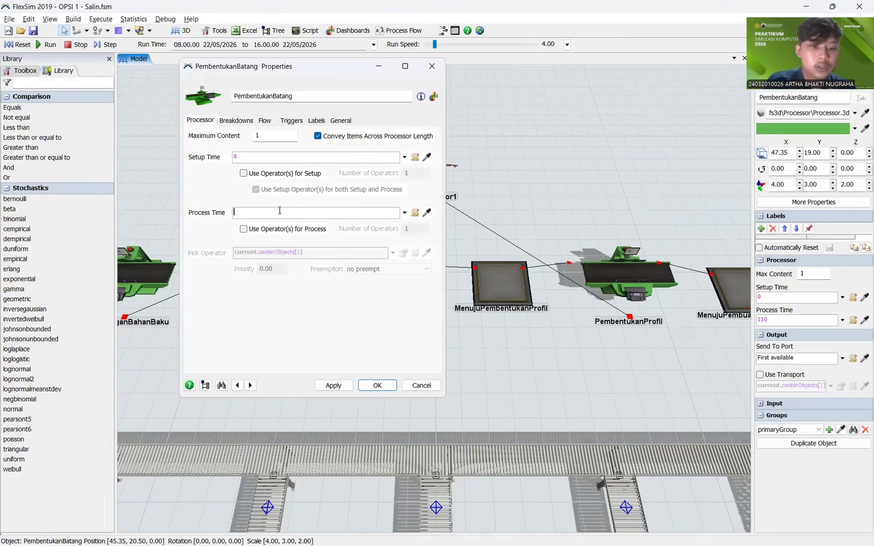
{"action": "key", "text": "ctrl+v"}
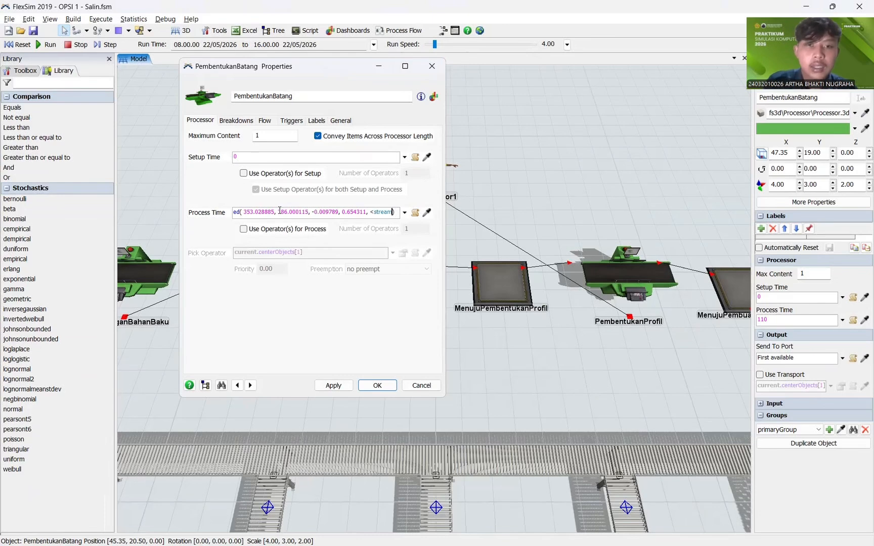
{"action": "key", "text": "BackSpace"}
{"action": "key", "text": "BackSpace"}
{"action": "key", "text": "BackSpace"}
{"action": "key", "text": "BackSpace"}
{"action": "key", "text": "BackSpace"}
{"action": "key", "text": "BackSpace"}
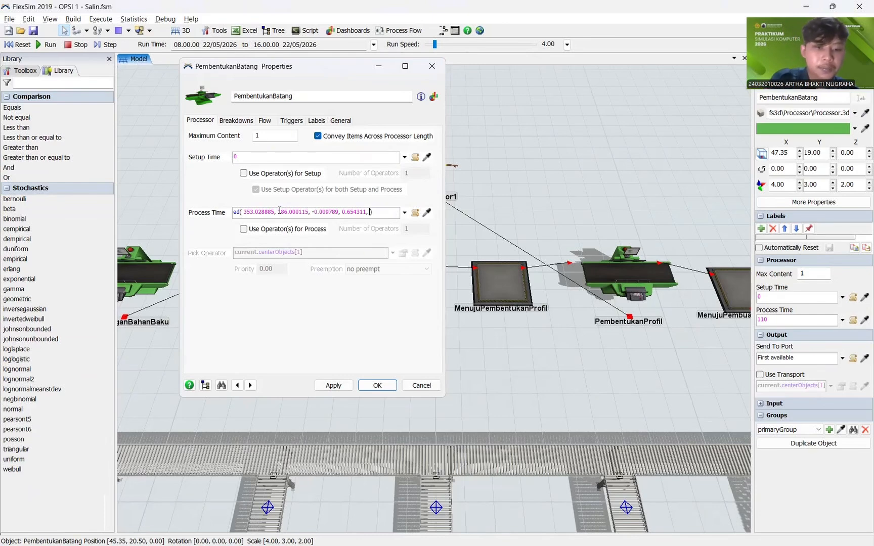
{"action": "type", "text": "gets"}
{"action": "type", "text": "tream"}
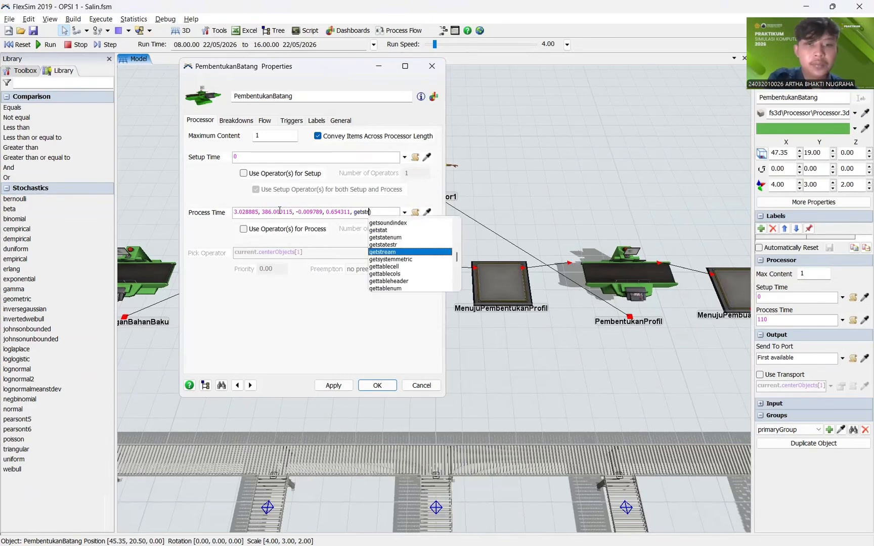
{"action": "type", "text": "("}
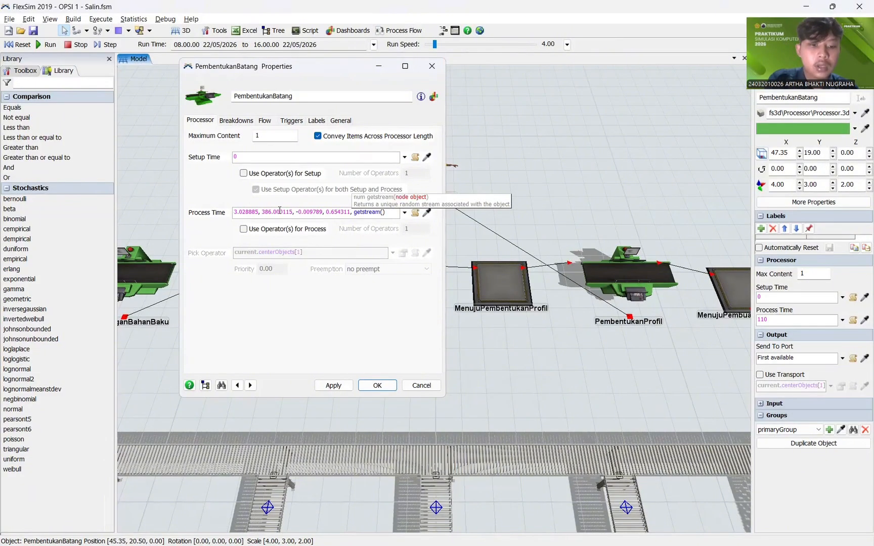
{"action": "type", "text": "current"}
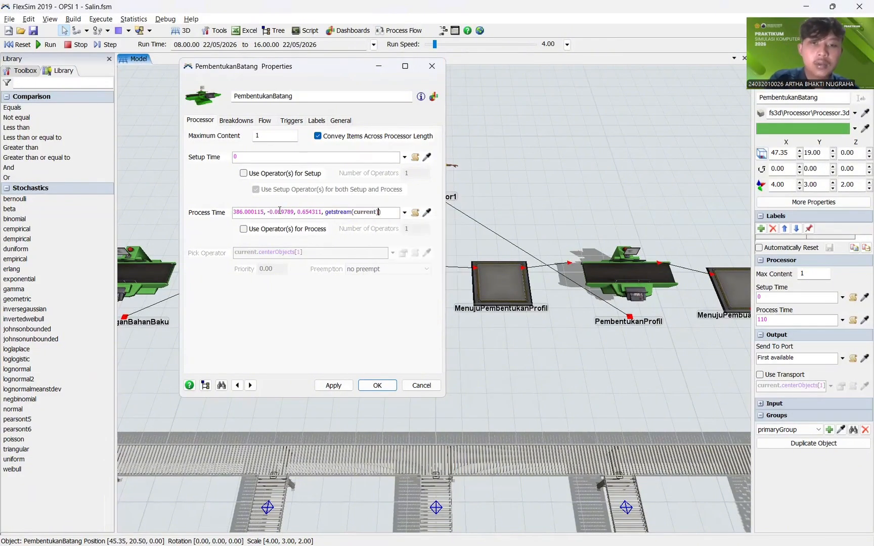
Step: Enable Use Transport for PembentukanBatang's output flow, check its general port settings, and apply and accept the properties
{"action": "left_click", "coordinate": [283, 136]}
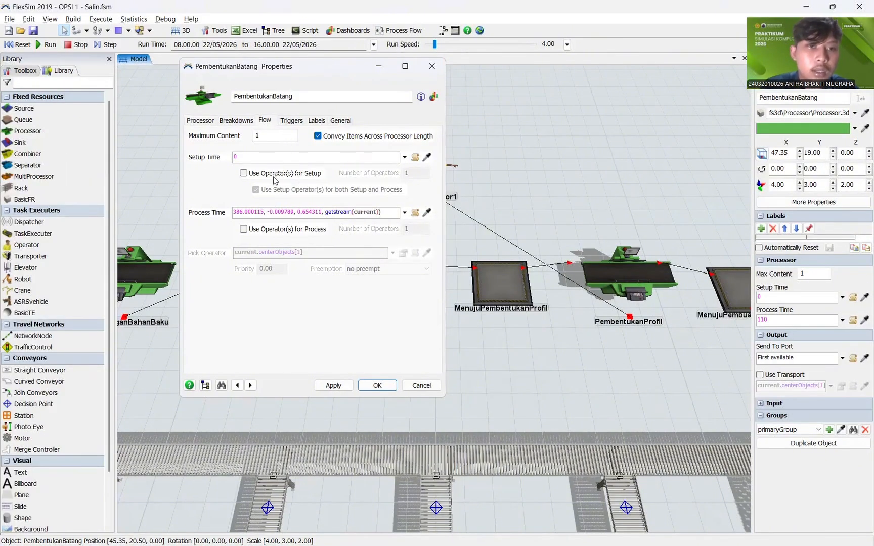
{"action": "left_click", "coordinate": [198, 164]}
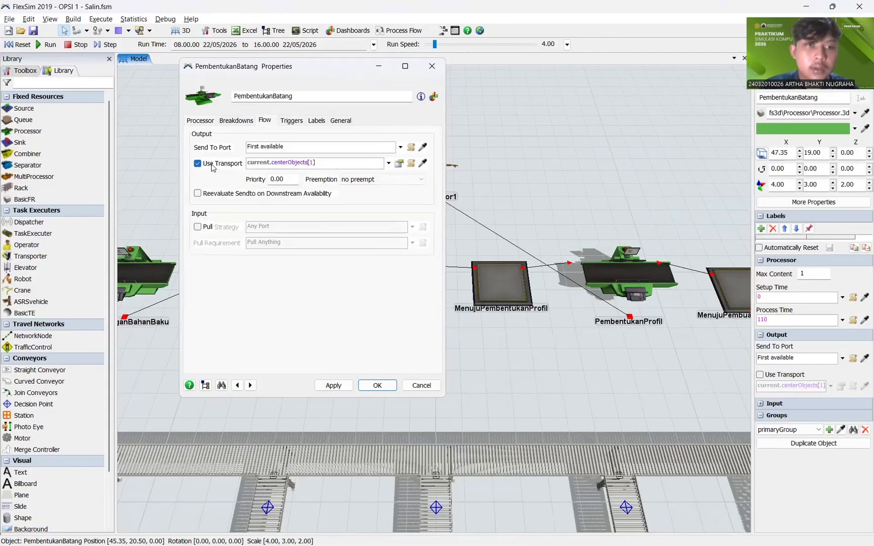
{"action": "left_click", "coordinate": [341, 121]}
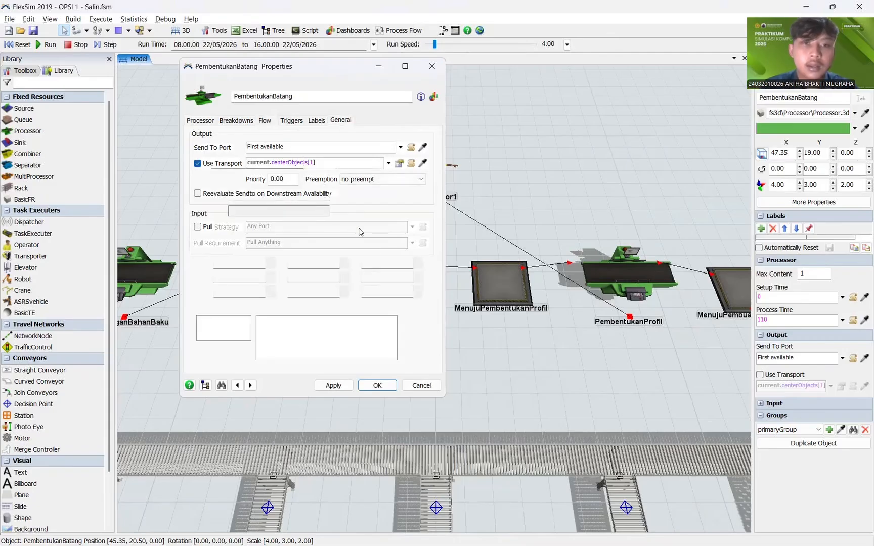
{"action": "left_click", "coordinate": [352, 386]}
{"action": "left_click", "coordinate": [387, 387]}
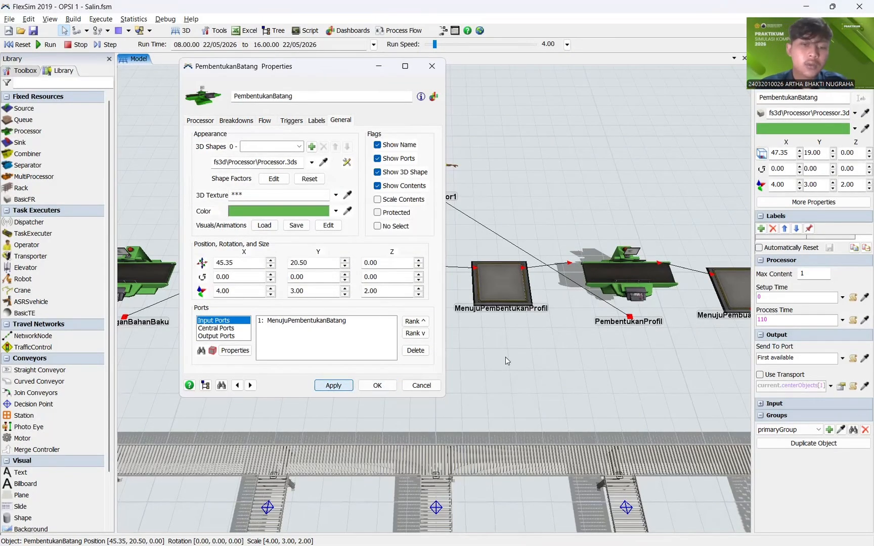
Step: Deselect PembentukanBatang and open the properties of the PembentukanProfil processor
{"action": "left_click", "coordinate": [537, 349]}
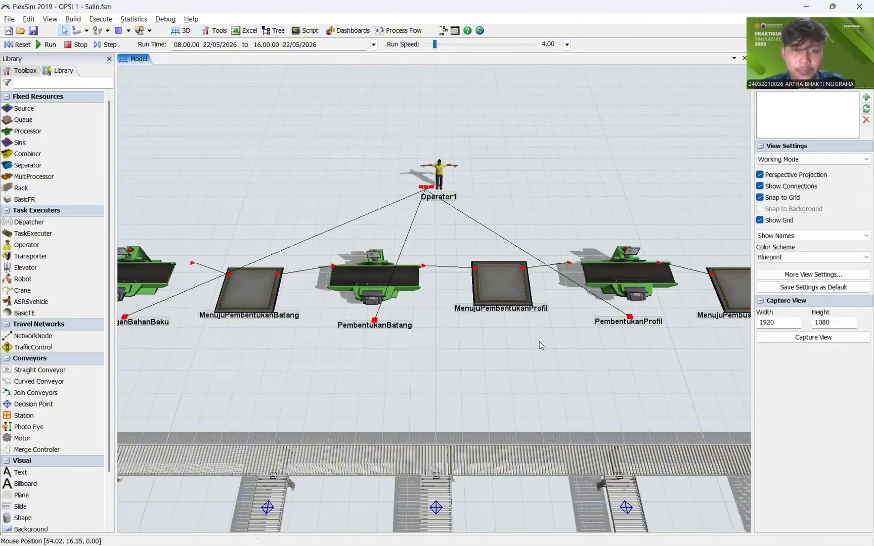
{"action": "scroll", "coordinate": [582, 341], "scroll_direction": "down", "scroll_amount": 3}
{"action": "left_click_drag", "start_coordinate": [583, 341], "coordinate": [437, 331]}
{"action": "scroll", "coordinate": [438, 330], "scroll_direction": "up", "scroll_amount": 2}
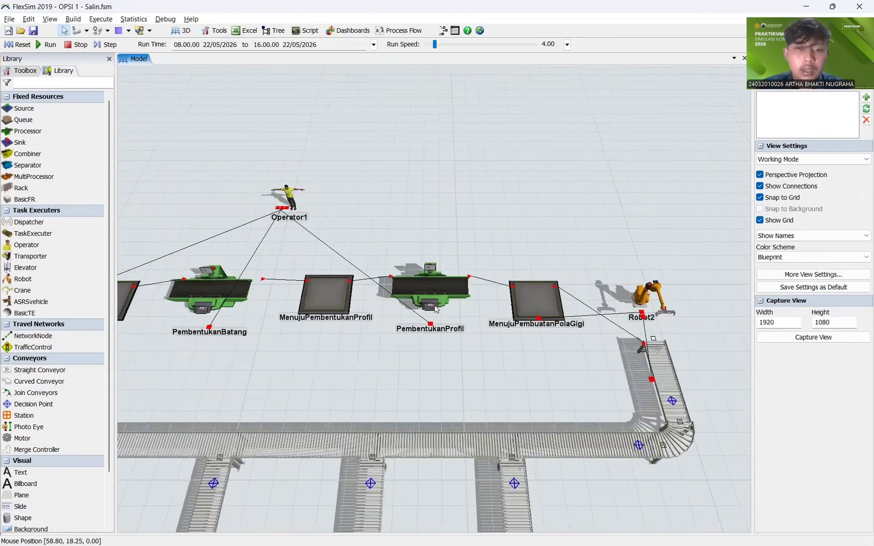
{"action": "left_click", "coordinate": [429, 288]}
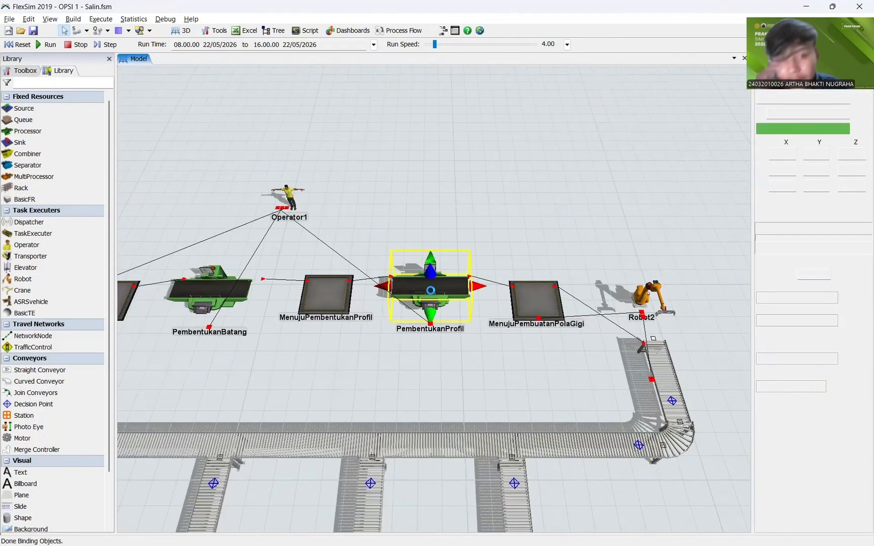
{"action": "double_click", "coordinate": [431, 293]}
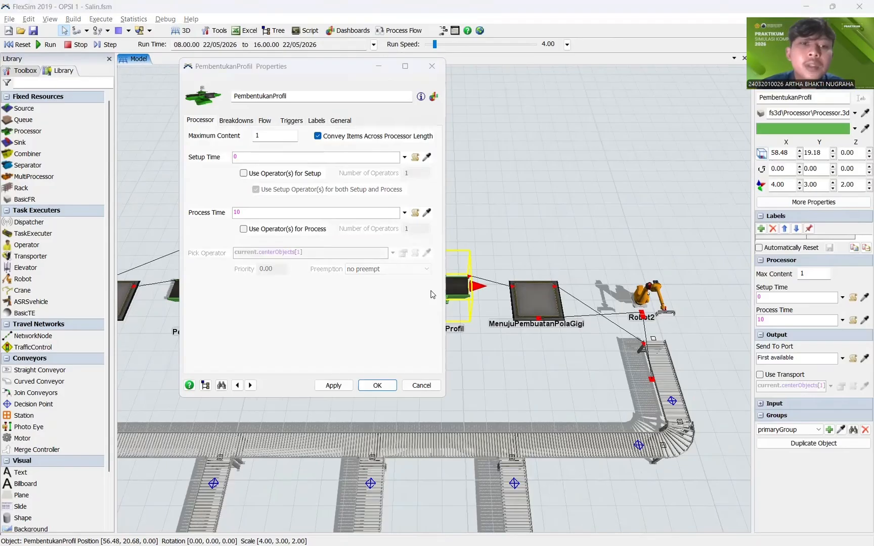
Step: Switch to Excel and copy the ten Pembentukan Profil measurements in B5:K5
{"action": "key", "text": "alt+Tab"}
{"action": "key", "text": "Tab"}
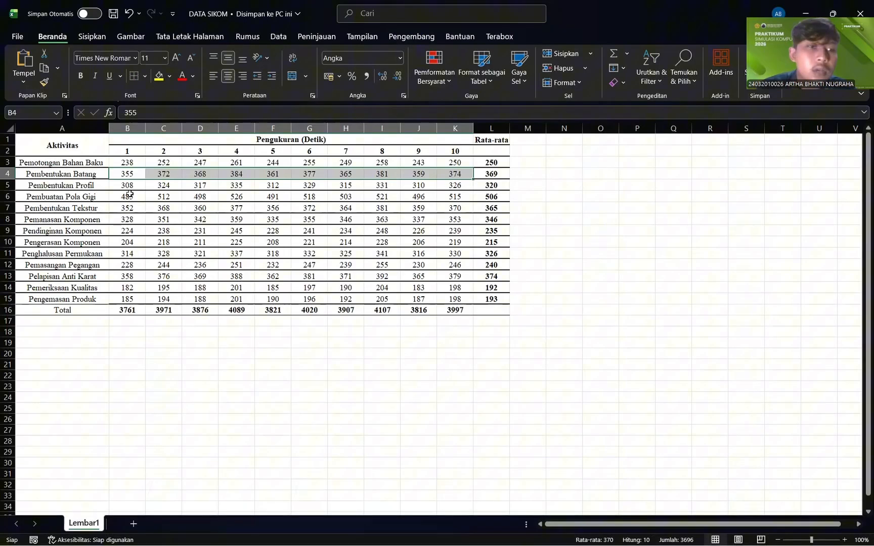
{"action": "left_click_drag", "start_coordinate": [127, 185], "coordinate": [455, 185]}
{"action": "key", "text": "ctrl+c"}
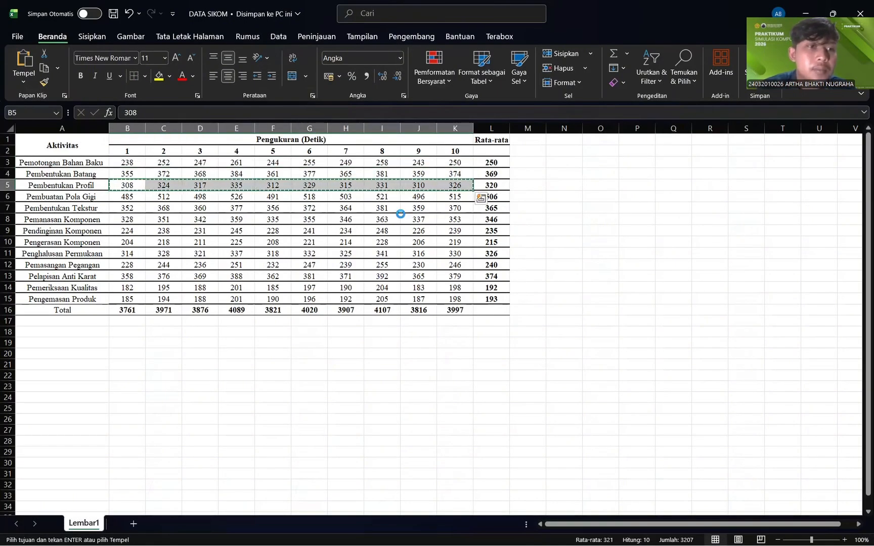
Step: Switch to ExpertFit and close PembentukanBatang's simulation-representation options and data analysis
{"action": "key", "text": "alt+Tab"}
{"action": "key", "text": "alt+Tab"}
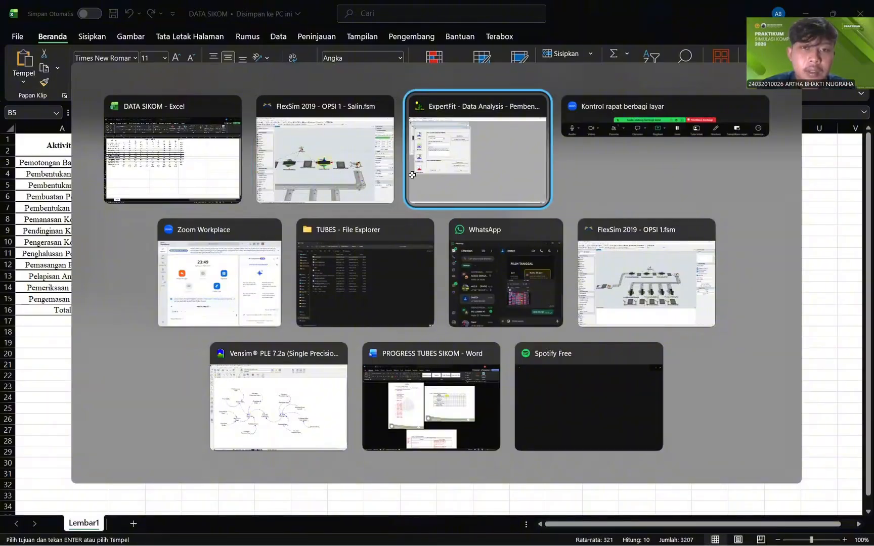
{"action": "left_click", "coordinate": [612, 235]}
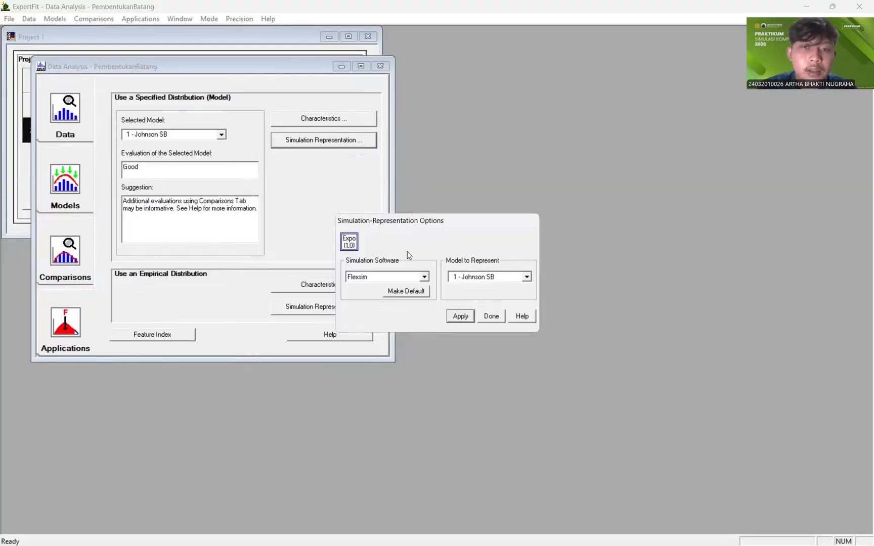
{"action": "left_click", "coordinate": [490, 316]}
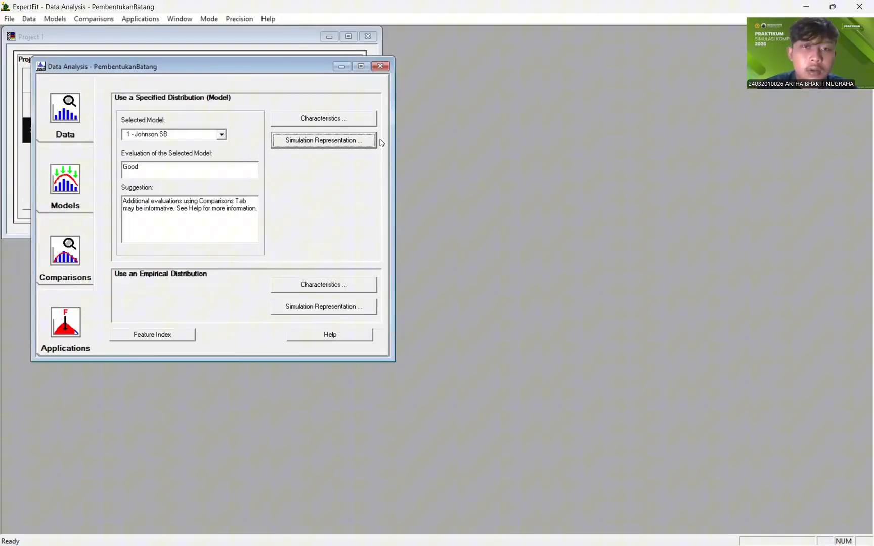
{"action": "left_click", "coordinate": [380, 67]}
Step: Create a new project element named PembentukanProfil
{"action": "left_click", "coordinate": [47, 203]}
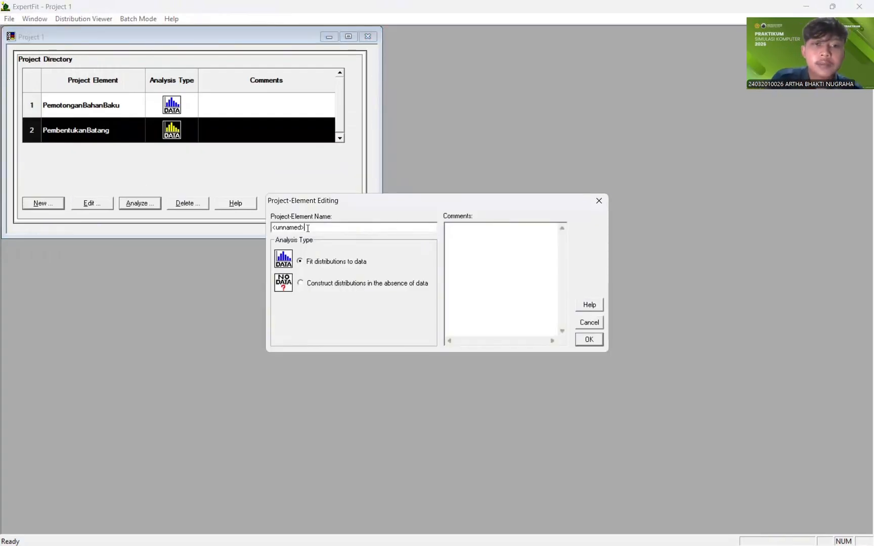
{"action": "left_click_drag", "start_coordinate": [307, 228], "coordinate": [230, 229]}
{"action": "type", "text": "PembentukanProfil"}
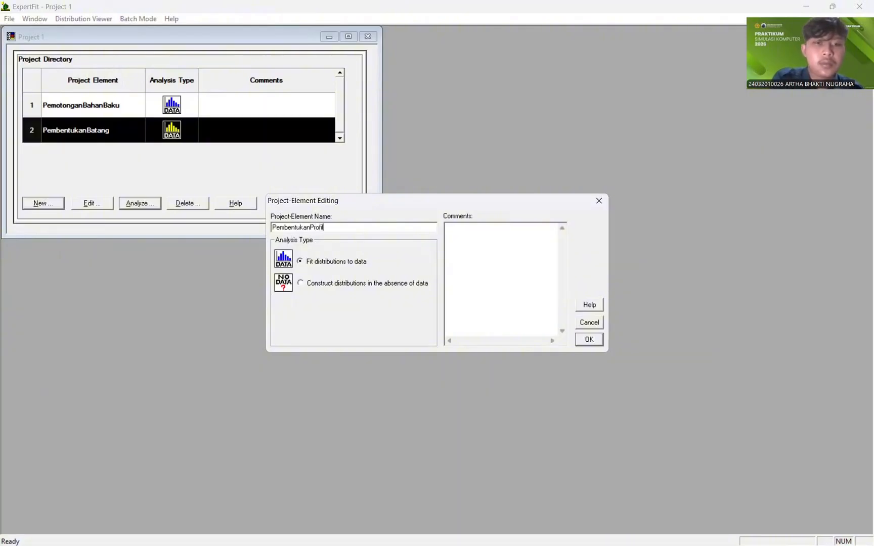
{"action": "left_click", "coordinate": [587, 339]}
Step: Analyze PembentukanProfil, paste the copied measurements as its data values and treat them as real valued
{"action": "left_click", "coordinate": [152, 203]}
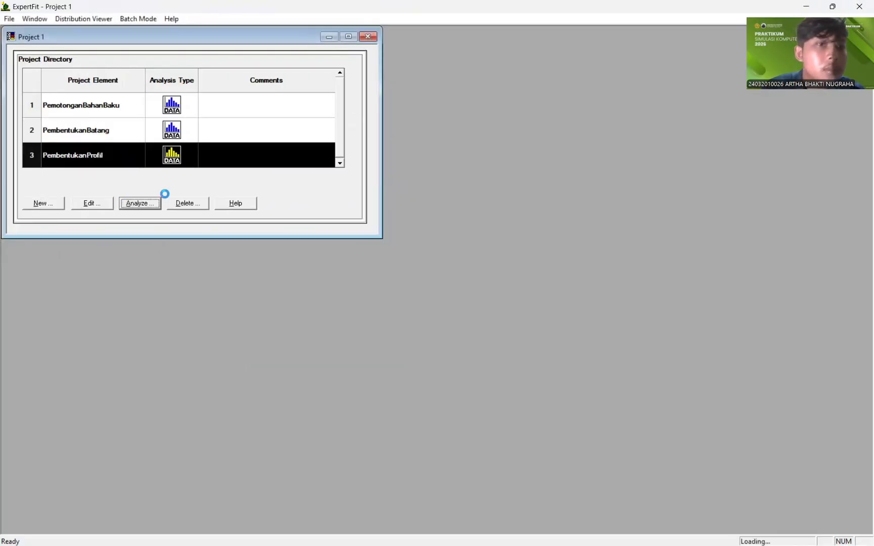
{"action": "left_click", "coordinate": [317, 135]}
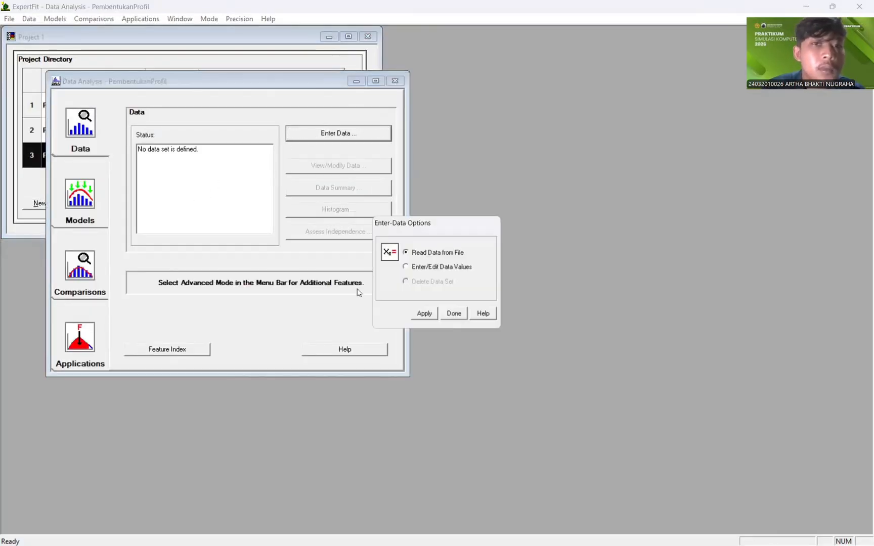
{"action": "left_click", "coordinate": [406, 267]}
{"action": "left_click", "coordinate": [427, 314]}
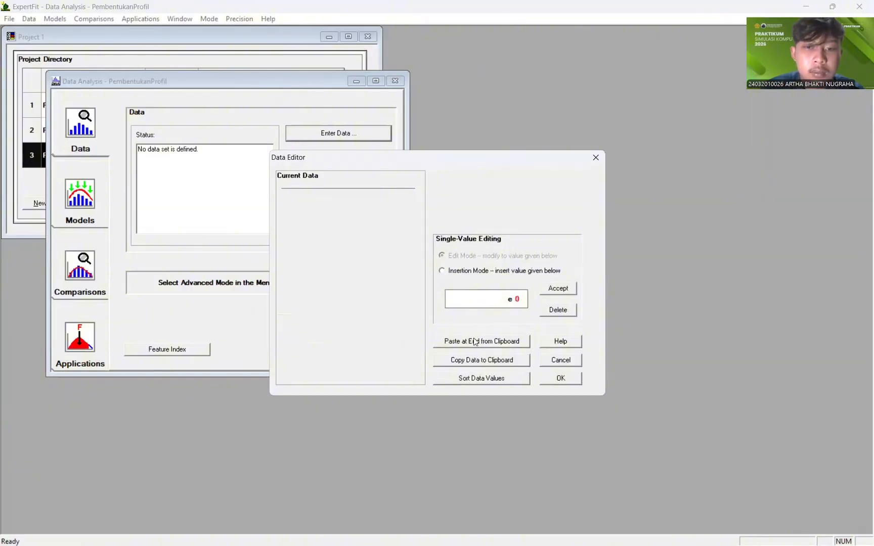
{"action": "left_click", "coordinate": [475, 342]}
{"action": "left_click", "coordinate": [560, 379]}
{"action": "left_click", "coordinate": [427, 313]}
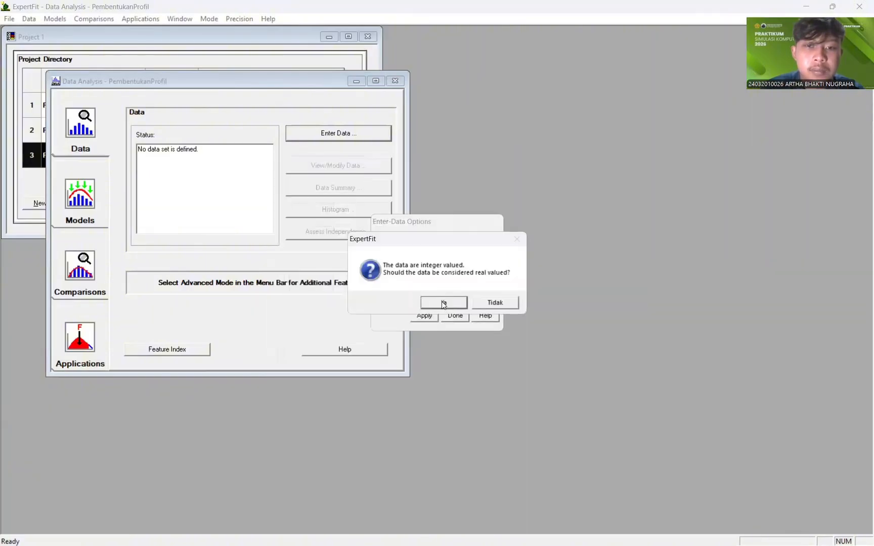
{"action": "left_click", "coordinate": [445, 302]}
{"action": "left_click", "coordinate": [547, 228]}
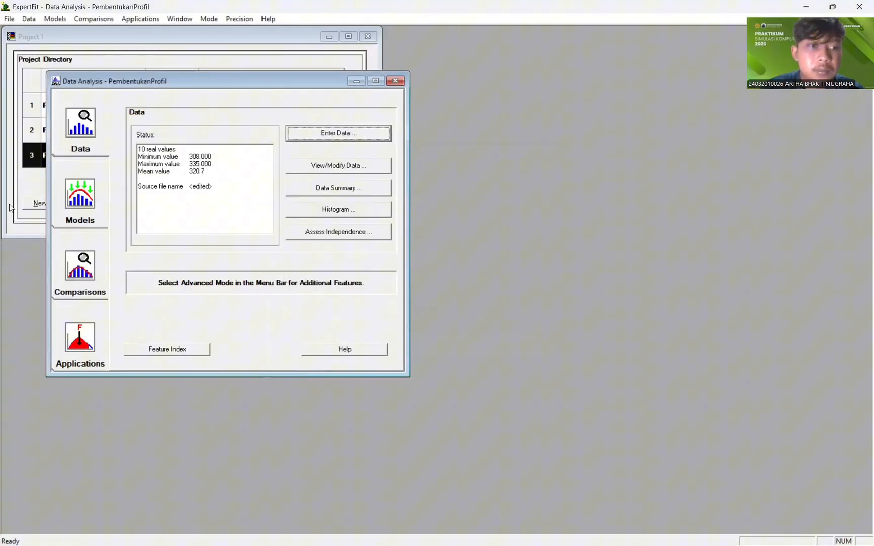
Step: Run automated fitting on the PembentukanProfil data and dismiss the results
{"action": "left_click", "coordinate": [62, 217]}
{"action": "left_click", "coordinate": [311, 132]}
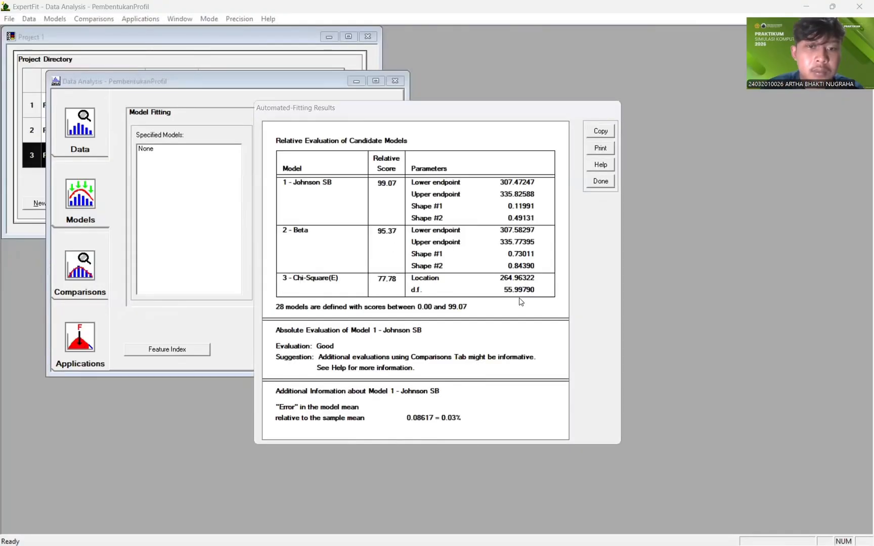
{"action": "left_click", "coordinate": [600, 181]}
Step: Generate the Flexsim simulation representation of PembentukanProfil's Johnson SB model and copy its johnsonbounded code line
{"action": "left_click", "coordinate": [79, 273]}
{"action": "left_click", "coordinate": [80, 344]}
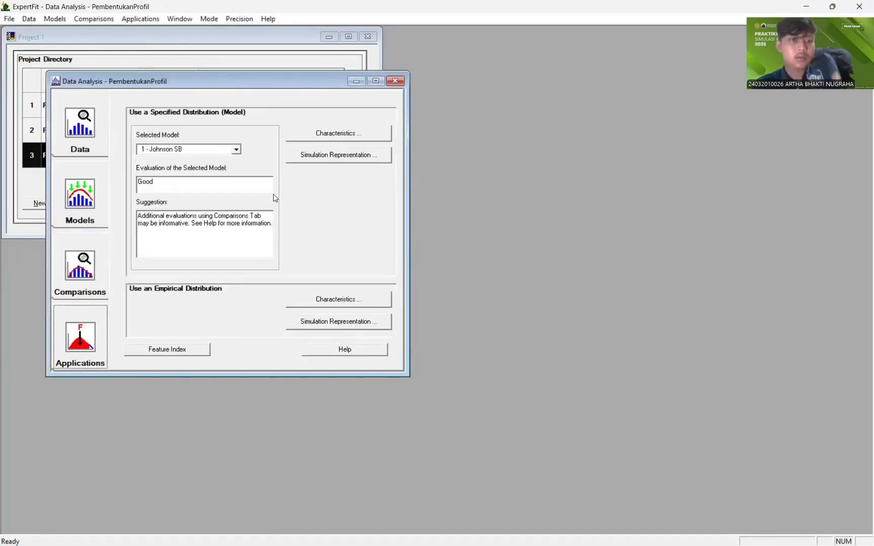
{"action": "left_click", "coordinate": [309, 157]}
{"action": "left_click", "coordinate": [395, 277]}
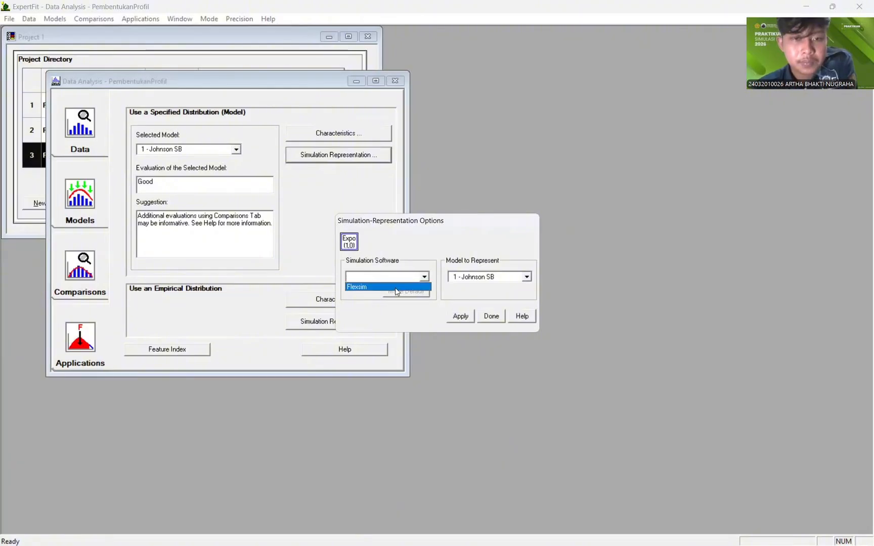
{"action": "left_click", "coordinate": [395, 292]}
{"action": "left_click", "coordinate": [460, 316]}
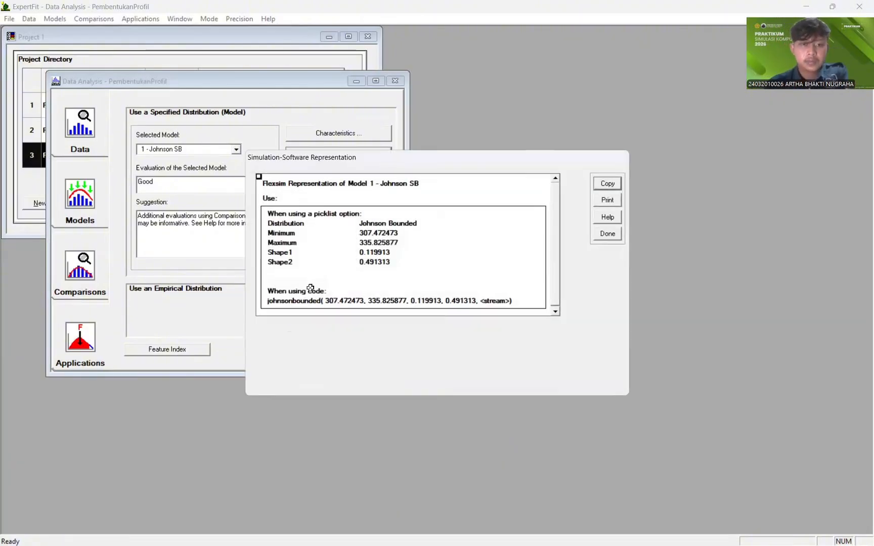
{"action": "left_click", "coordinate": [293, 303]}
{"action": "left_click", "coordinate": [608, 183]}
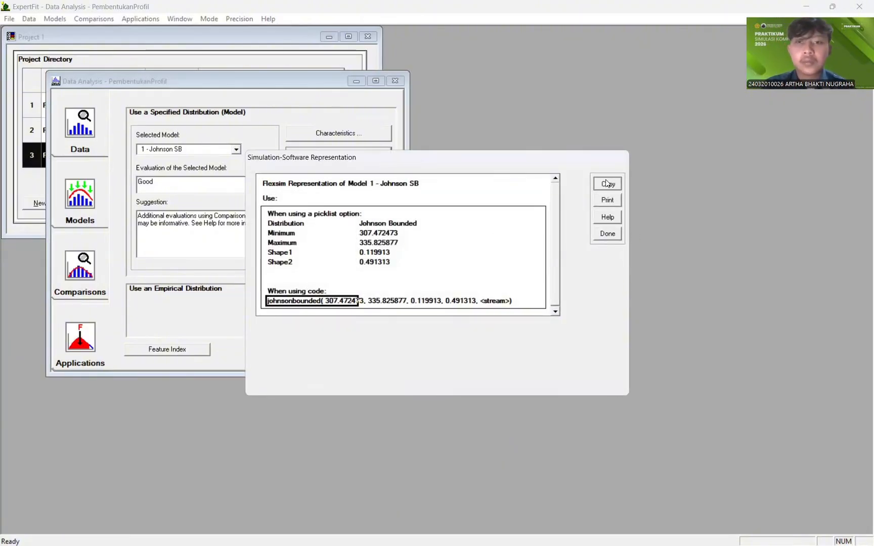
{"action": "left_click", "coordinate": [481, 293]}
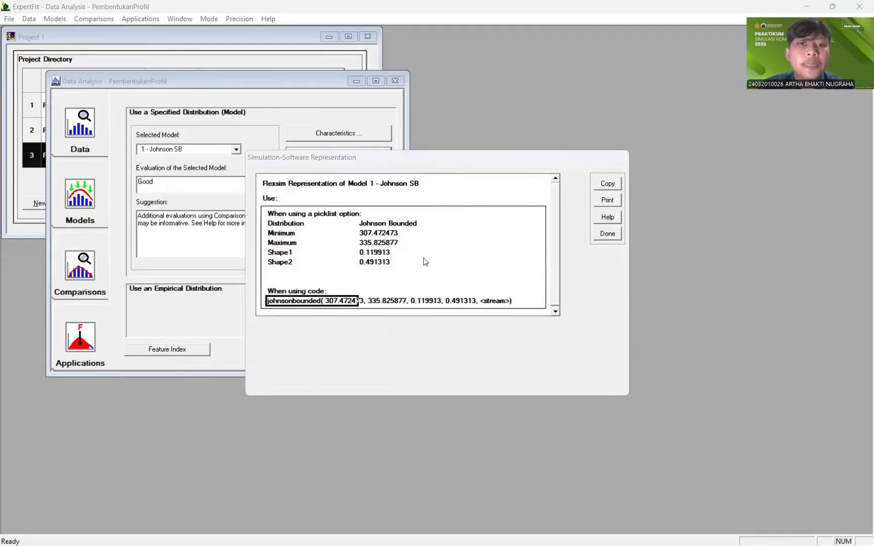
Step: Switch to FlexSim and set PembentukanProfil's process time to johnsonbounded( 307.472473, 335.825877, 0.119913, 0.491313, getstream(current))
{"action": "key", "text": "alt+Tab"}
{"action": "key", "text": "alt+Tab"}
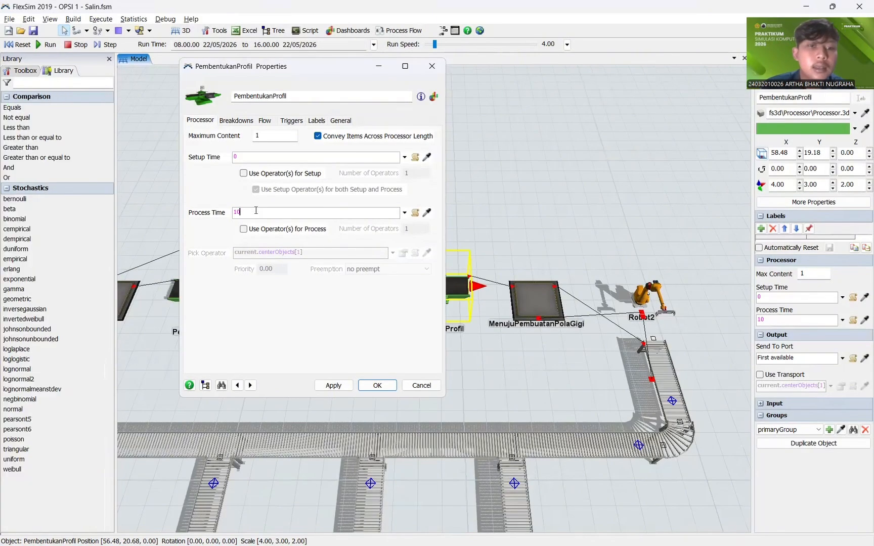
{"action": "key", "text": "ctrl+v"}
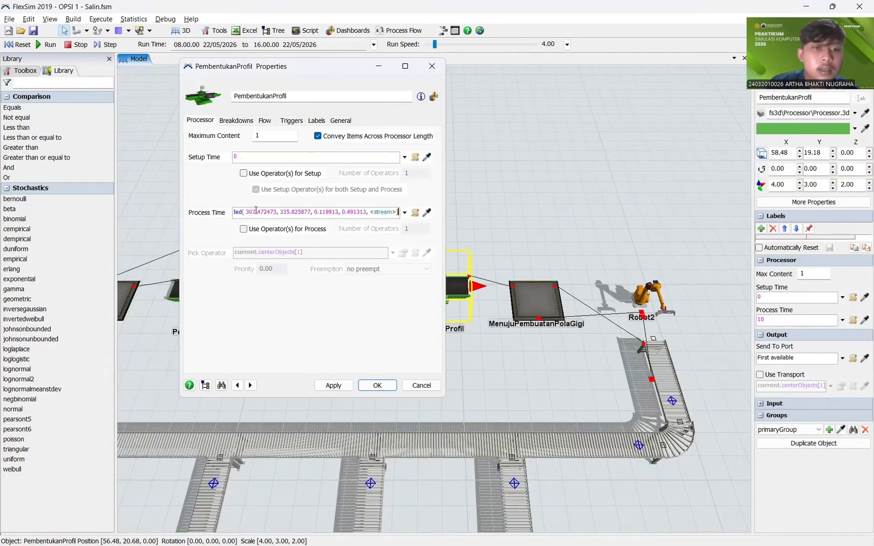
{"action": "left_click", "coordinate": [264, 121]}
{"action": "left_click", "coordinate": [207, 121]}
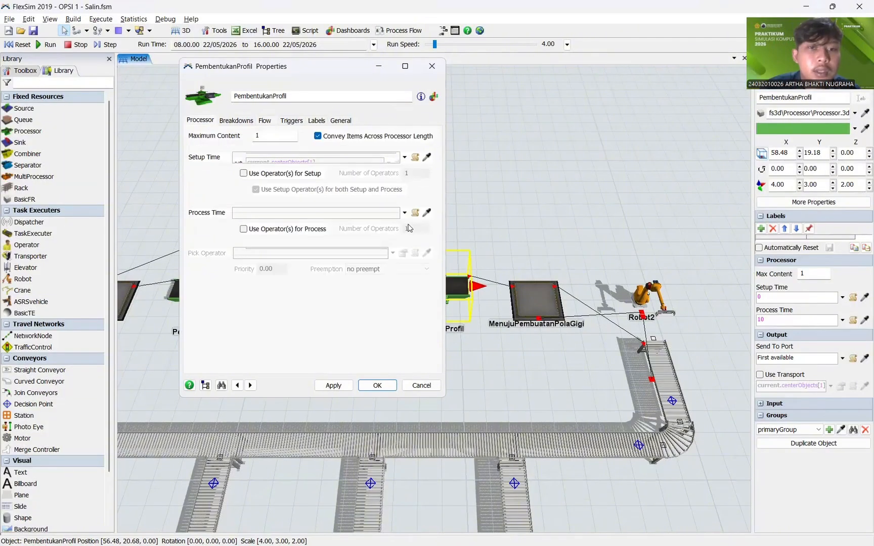
{"action": "left_click", "coordinate": [394, 211]}
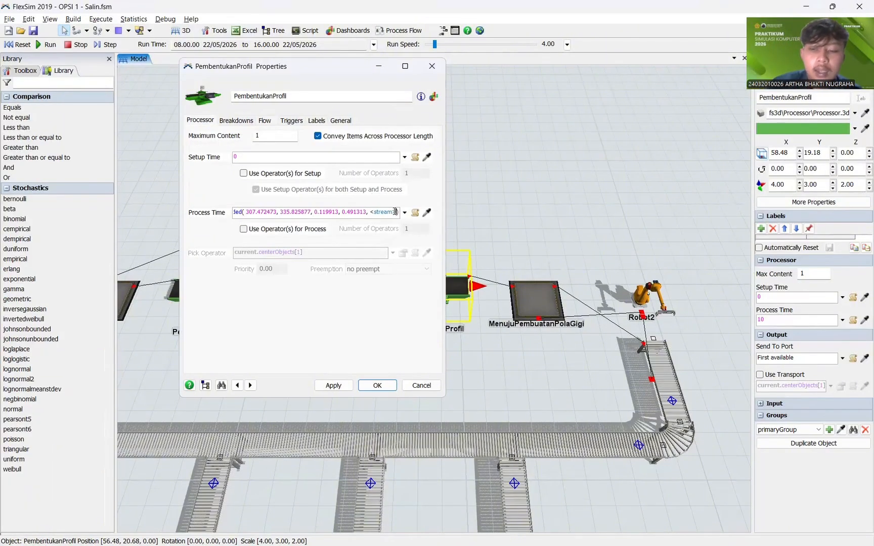
{"action": "key", "text": "BackSpace"}
{"action": "key", "text": "BackSpace"}
{"action": "key", "text": "BackSpace"}
{"action": "type", "text": "ge"}
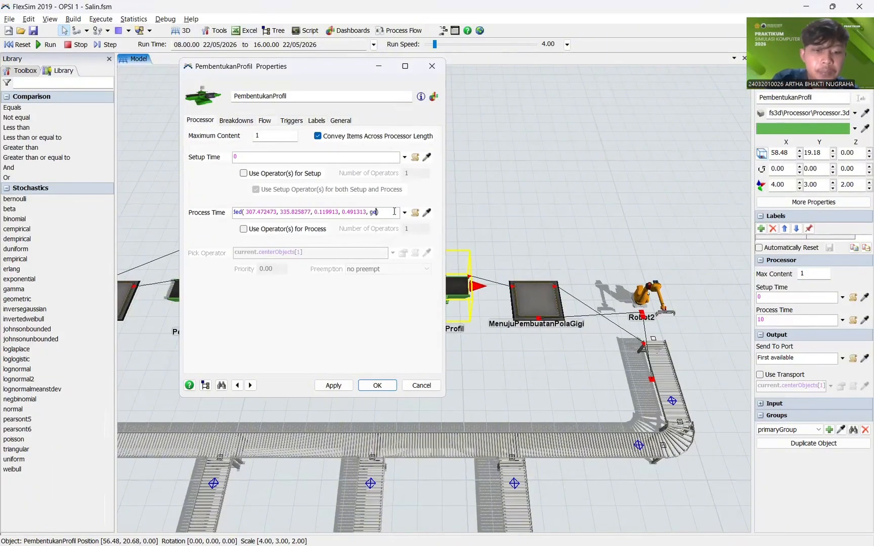
{"action": "type", "text": "tst"}
{"action": "type", "text": "ream("}
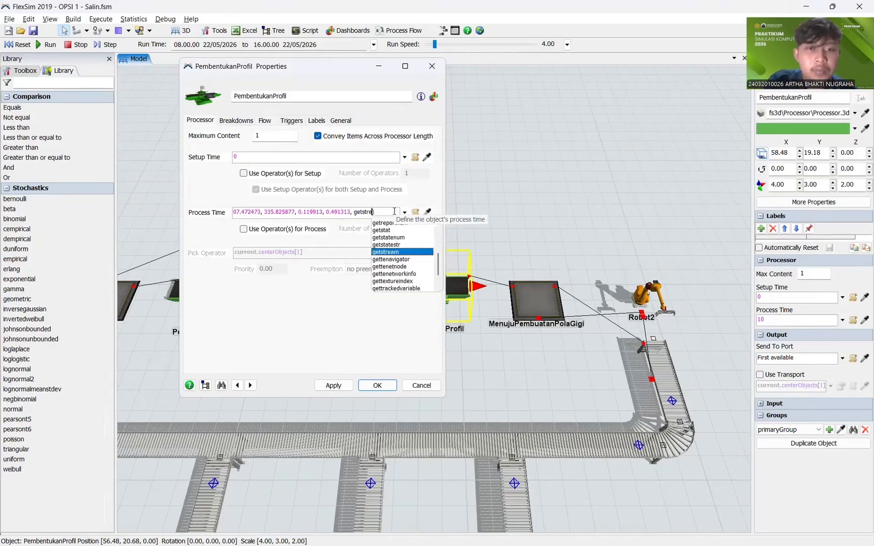
{"action": "type", "text": "cur"}
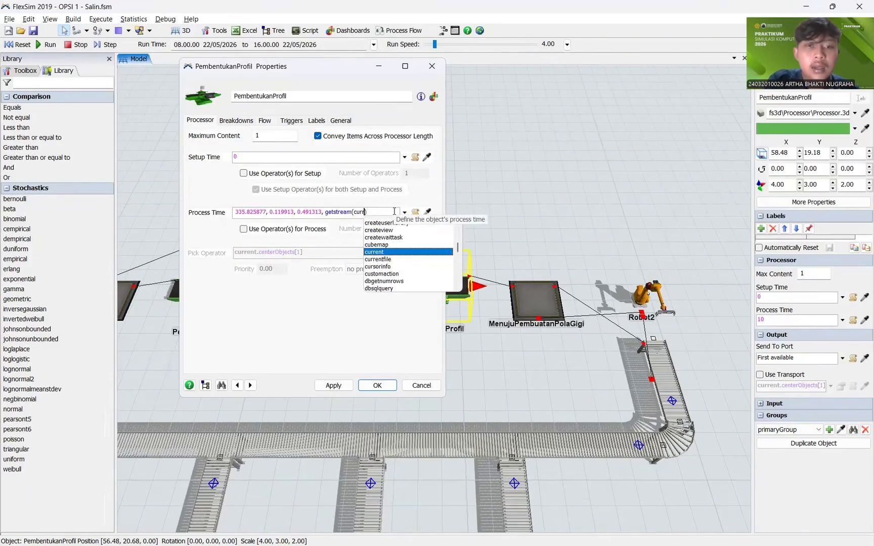
{"action": "key", "text": "Return"}
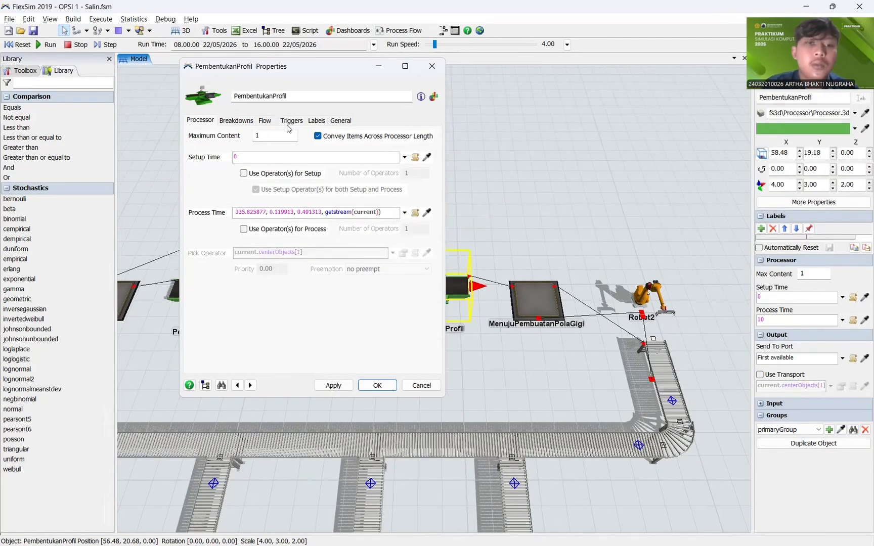
Step: Enable Use Transport for PembentukanProfil's output flow, apply and accept the properties, and clear the selection
{"action": "left_click", "coordinate": [273, 125]}
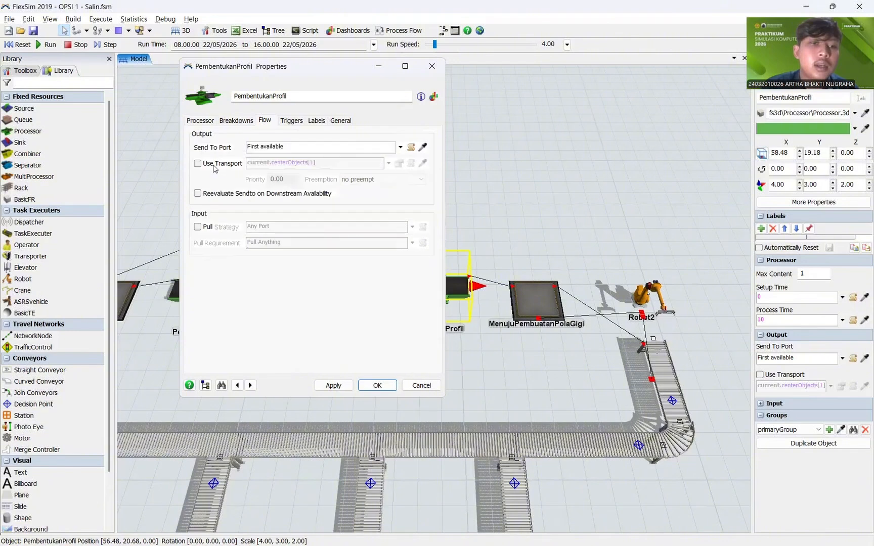
{"action": "left_click", "coordinate": [333, 386]}
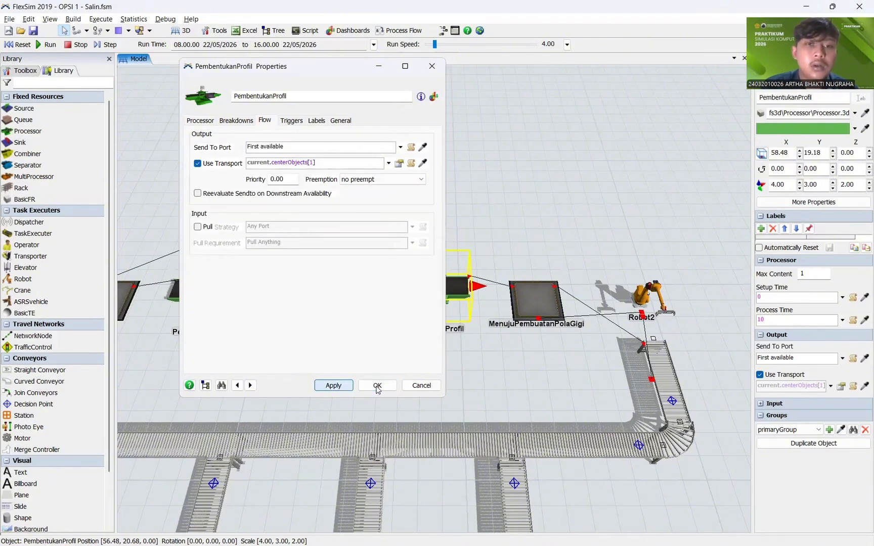
{"action": "left_click", "coordinate": [377, 385]}
{"action": "left_click", "coordinate": [474, 374]}
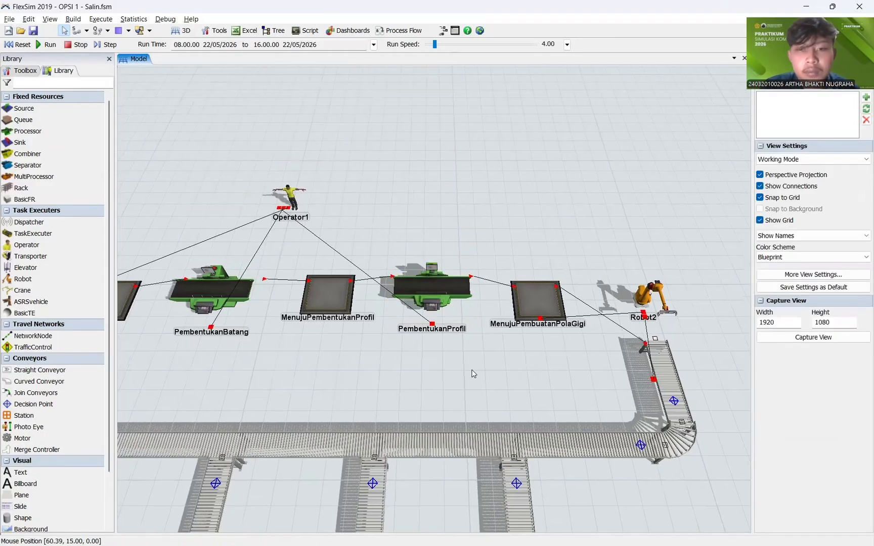
{"action": "scroll", "coordinate": [478, 350], "scroll_direction": "down", "scroll_amount": 3}
{"action": "left_click_drag", "start_coordinate": [479, 347], "coordinate": [390, 237]}
{"action": "scroll", "coordinate": [537, 265], "scroll_direction": "up", "scroll_amount": 2}
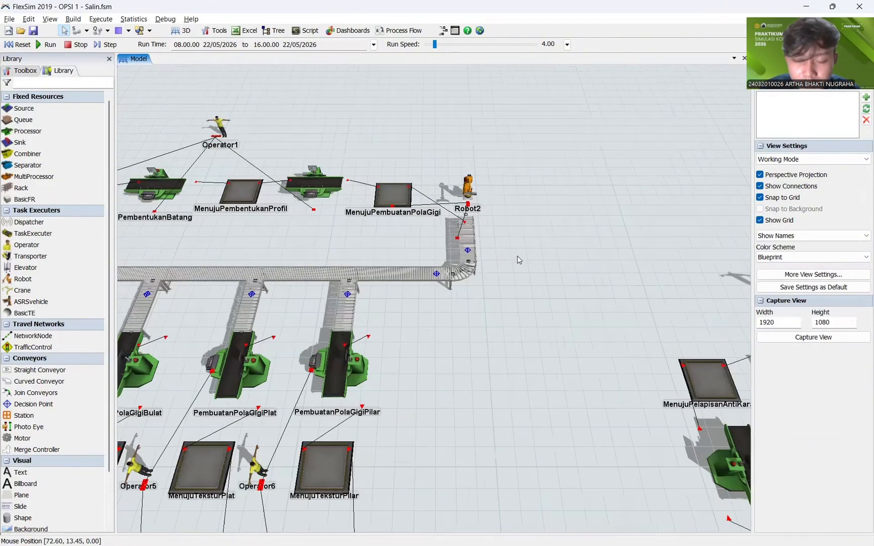
{"action": "scroll", "coordinate": [483, 197], "scroll_direction": "up", "scroll_amount": 3}
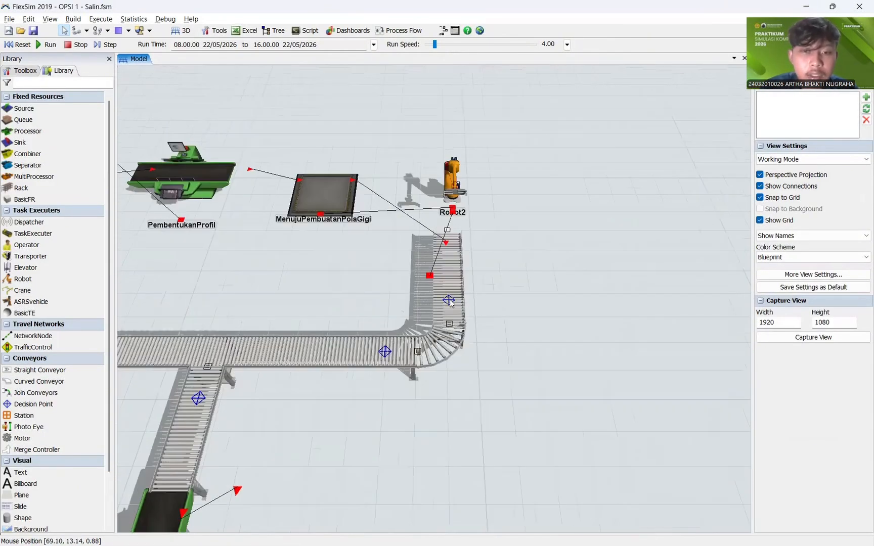
Step: Recreate decision point DP1's On Continue trigger and assign it the Send Item By Case option
{"action": "left_click", "coordinate": [449, 299]}
{"action": "double_click", "coordinate": [449, 300]}
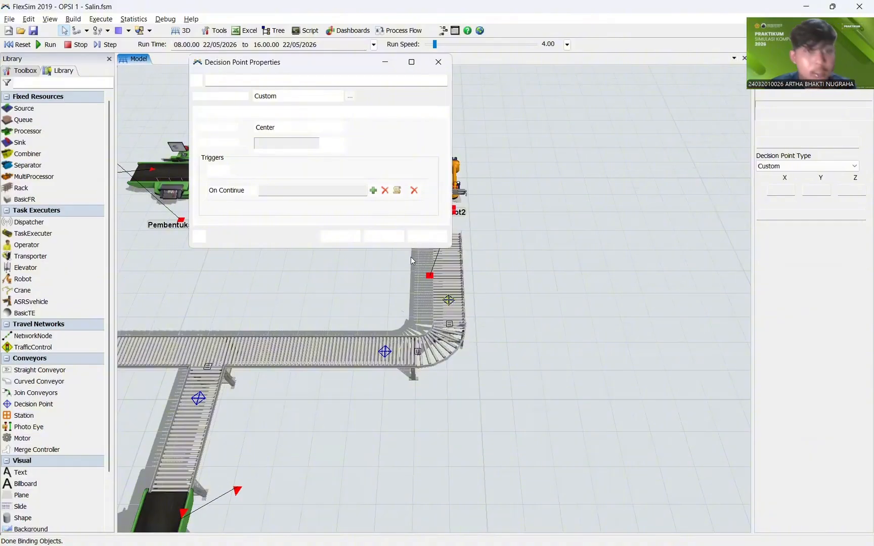
{"action": "left_click", "coordinate": [373, 191]}
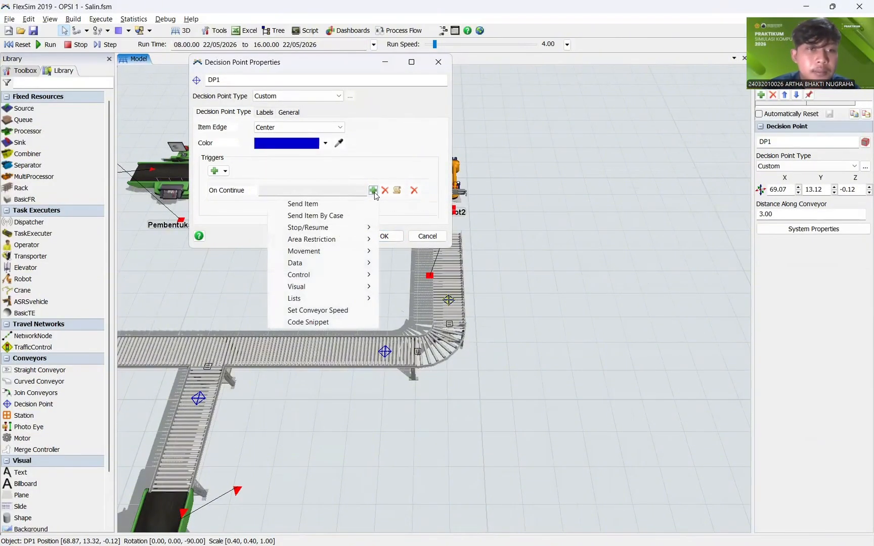
{"action": "left_click", "coordinate": [413, 190]}
{"action": "left_click", "coordinate": [413, 190]}
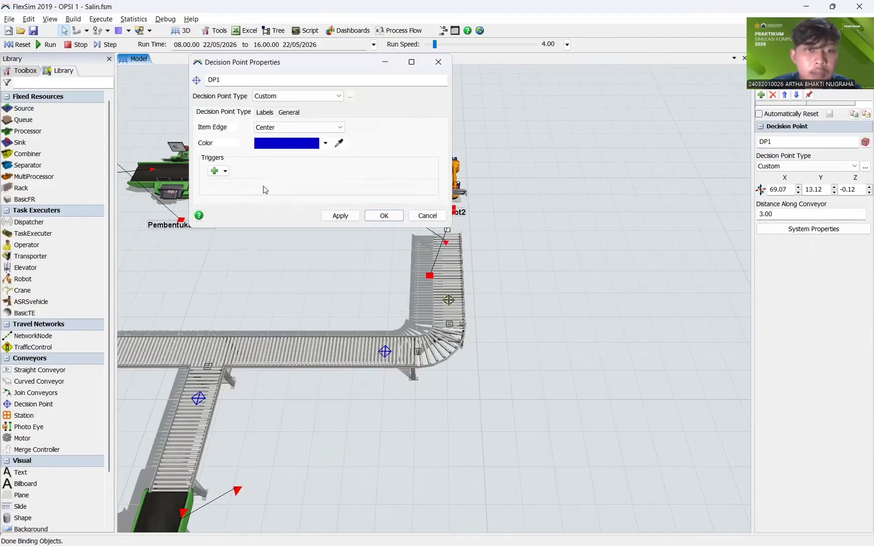
{"action": "left_click", "coordinate": [216, 174]}
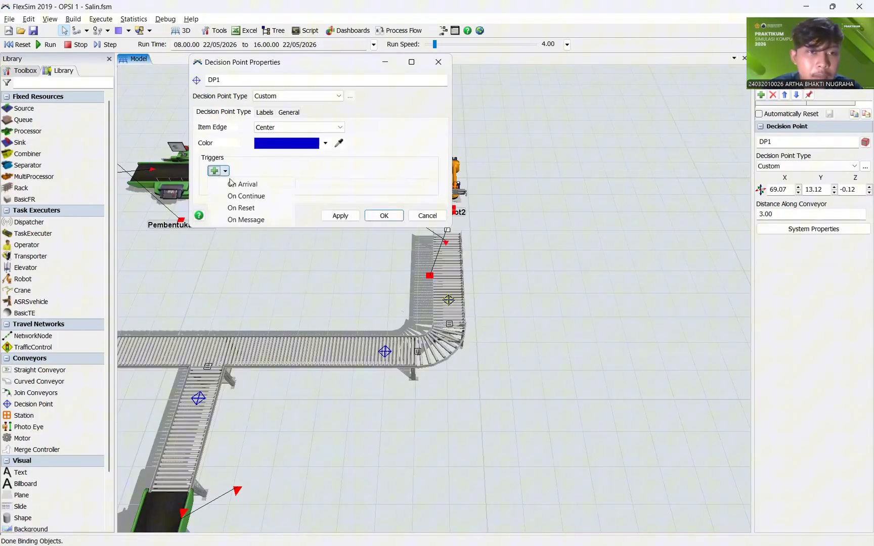
{"action": "left_click", "coordinate": [249, 196]}
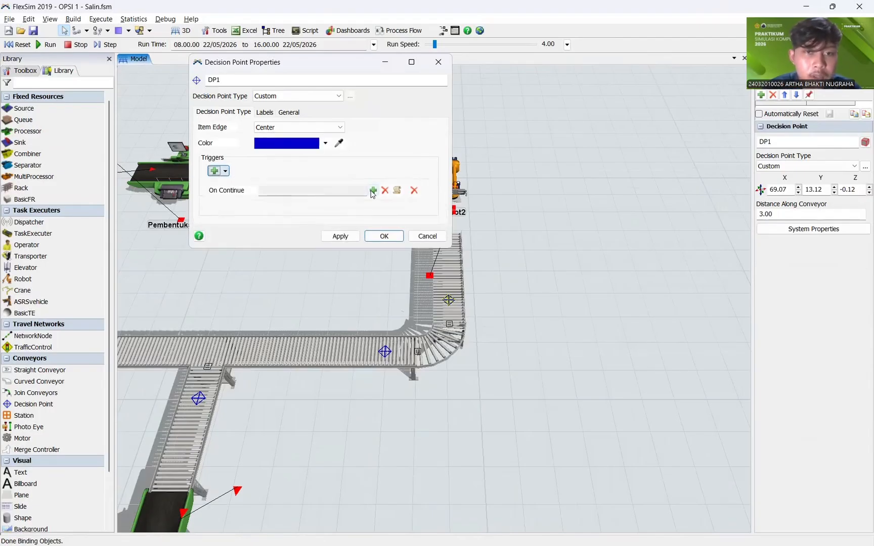
{"action": "left_click", "coordinate": [372, 190]}
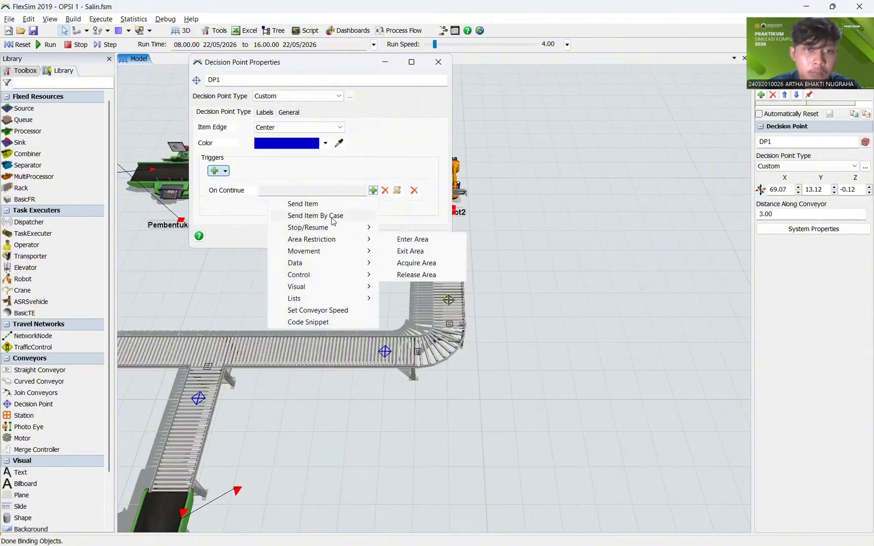
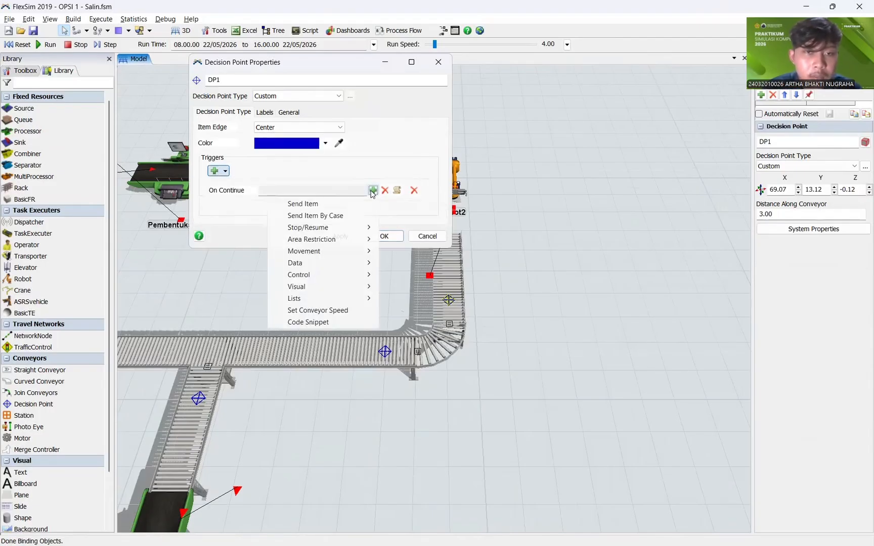
{"action": "left_click", "coordinate": [333, 216]}
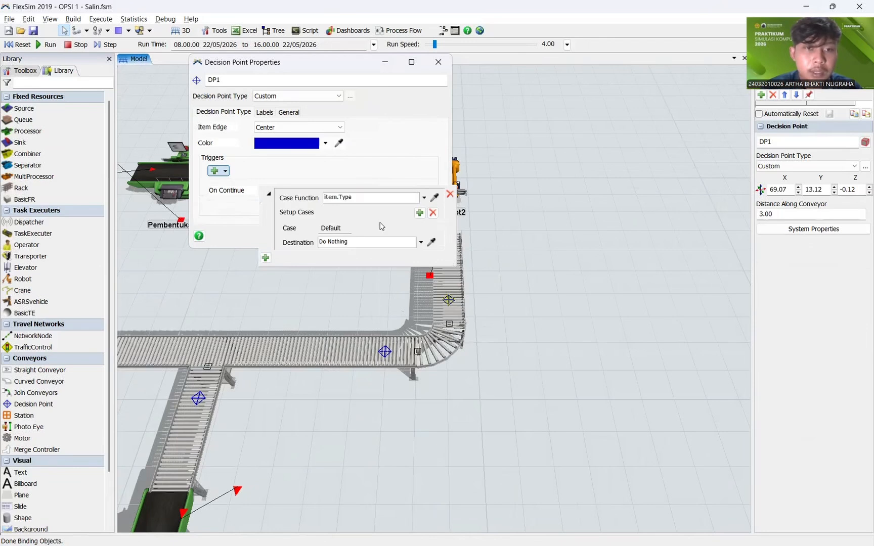
Step: Add five cases, 1 to 5, to DP1's Send Item By Case setup
{"action": "left_click", "coordinate": [420, 212]}
{"action": "left_click", "coordinate": [419, 213]}
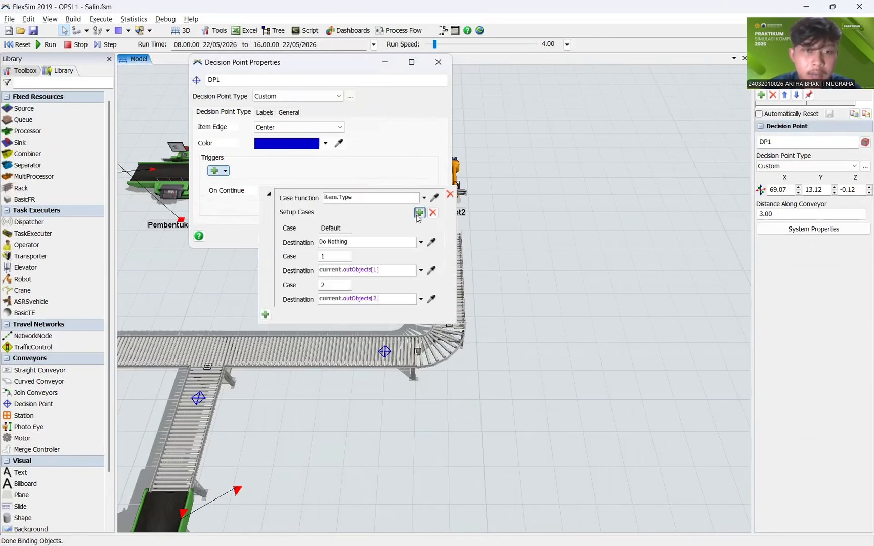
{"action": "left_click", "coordinate": [419, 213]}
{"action": "left_click", "coordinate": [420, 212]}
{"action": "left_click", "coordinate": [420, 213]}
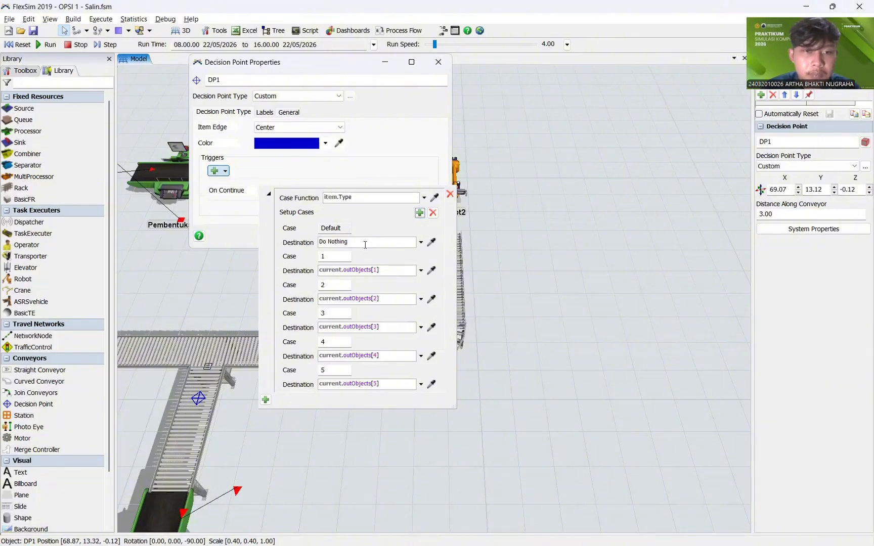
{"action": "left_click", "coordinate": [431, 242]}
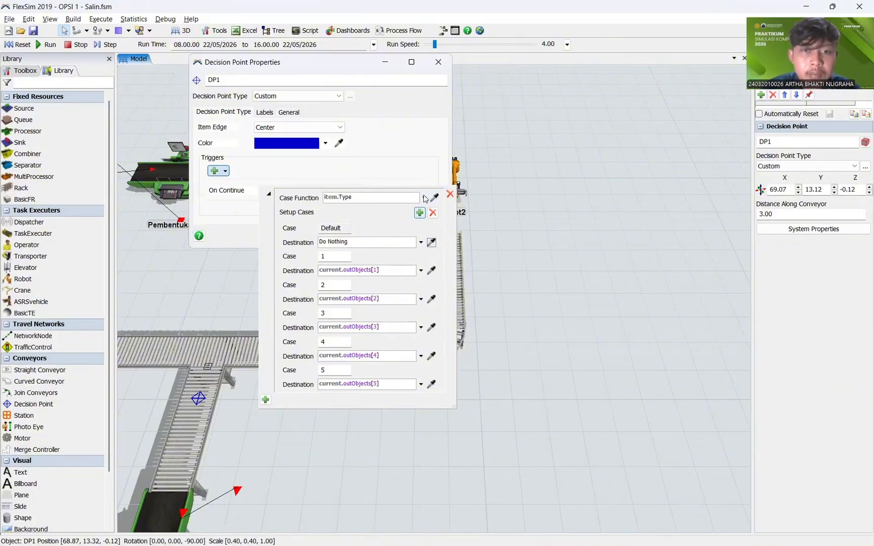
{"action": "left_click", "coordinate": [385, 61]}
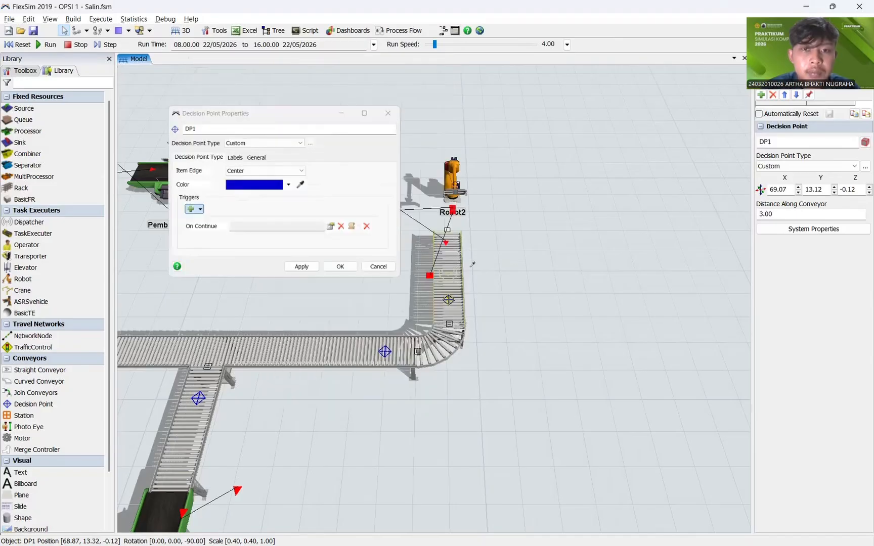
{"action": "left_click_drag", "start_coordinate": [521, 324], "coordinate": [746, 213]}
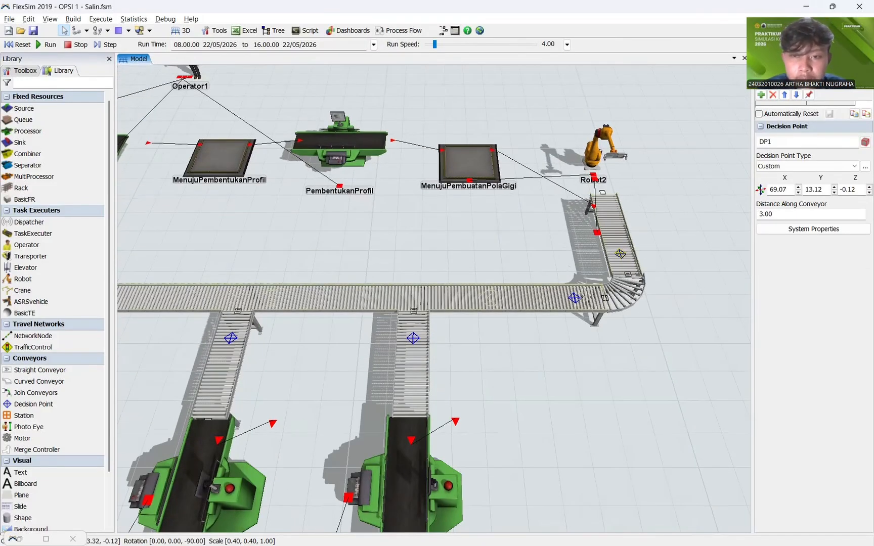
{"action": "left_click", "coordinate": [574, 298]}
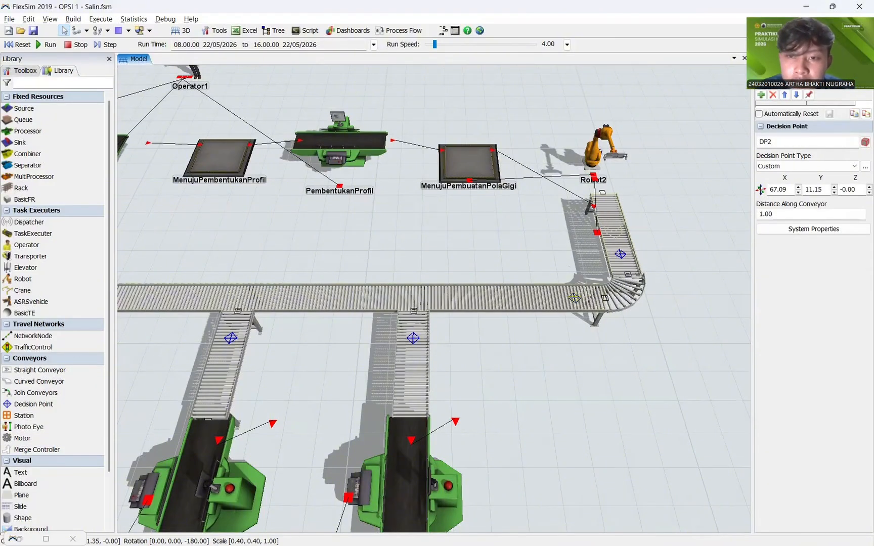
{"action": "right_click", "coordinate": [640, 255]}
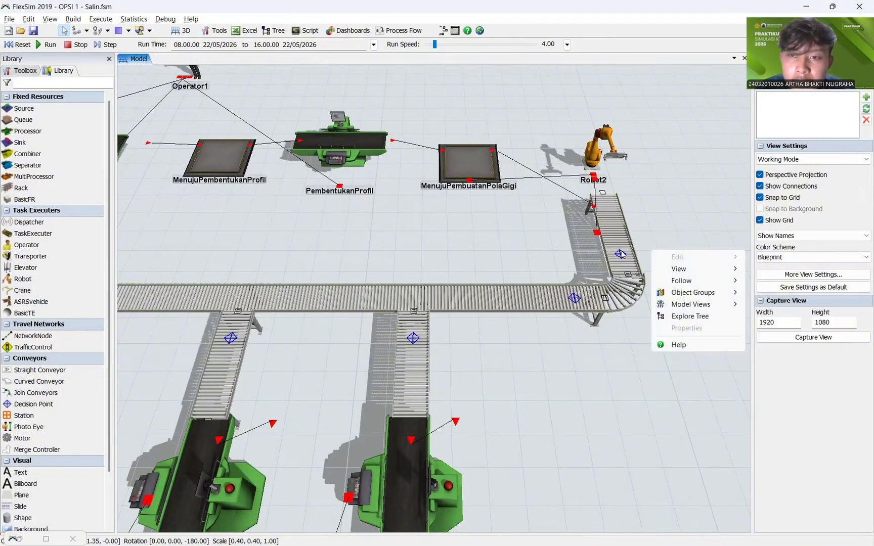
{"action": "double_click", "coordinate": [621, 254]}
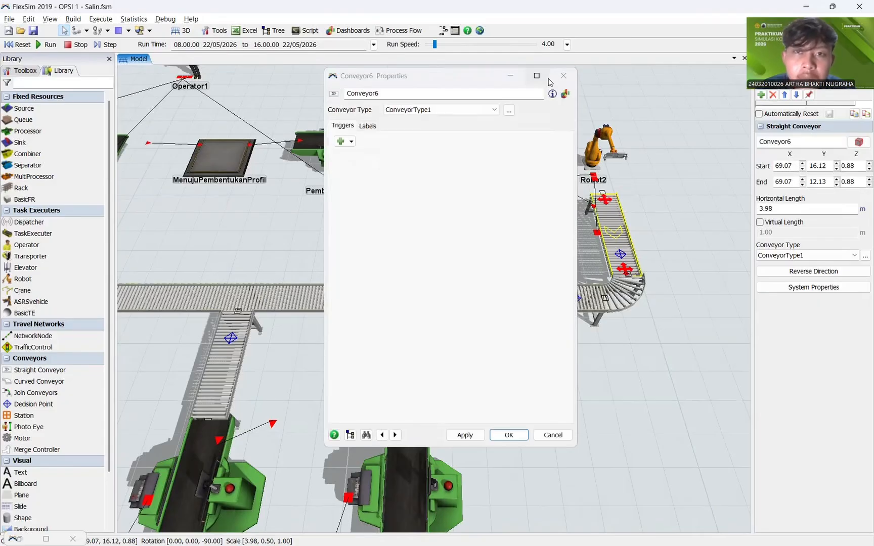
{"action": "left_click", "coordinate": [564, 76]}
Step: Reopen DP1's Send Item By Case settings and sample DP2 as the Default case's destination
{"action": "double_click", "coordinate": [620, 254]}
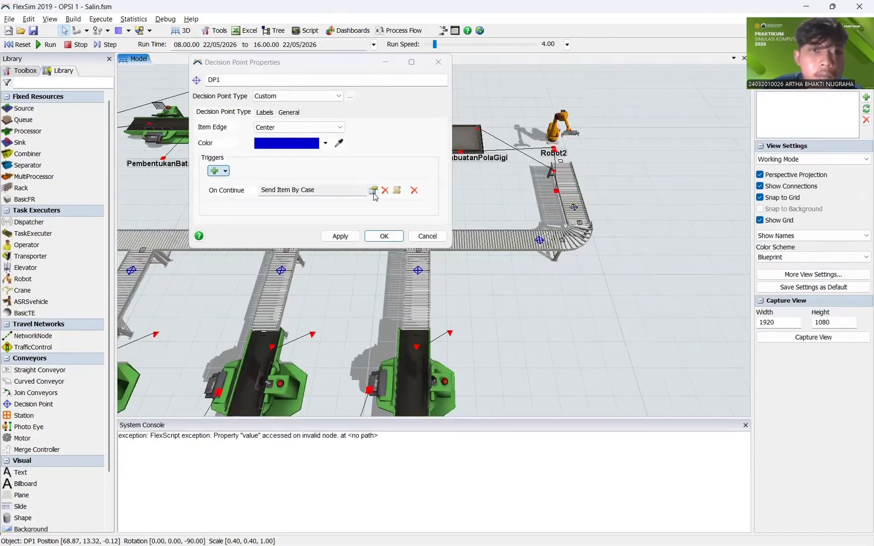
{"action": "left_click", "coordinate": [373, 191]}
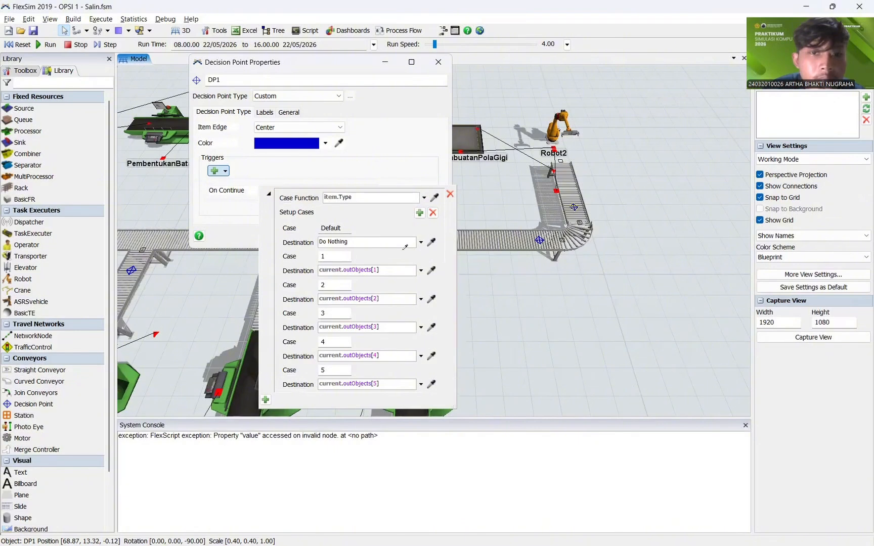
{"action": "left_click", "coordinate": [431, 243]}
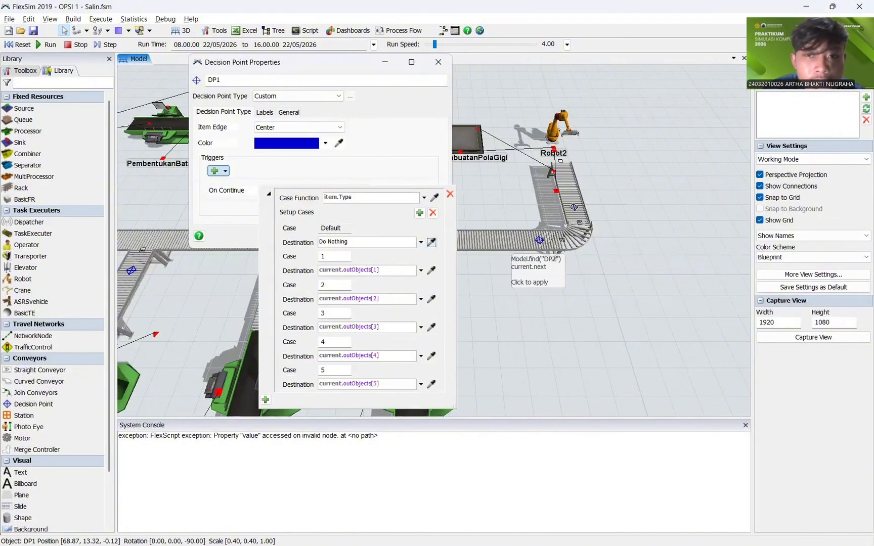
{"action": "left_click", "coordinate": [539, 239]}
{"action": "left_click", "coordinate": [560, 251]}
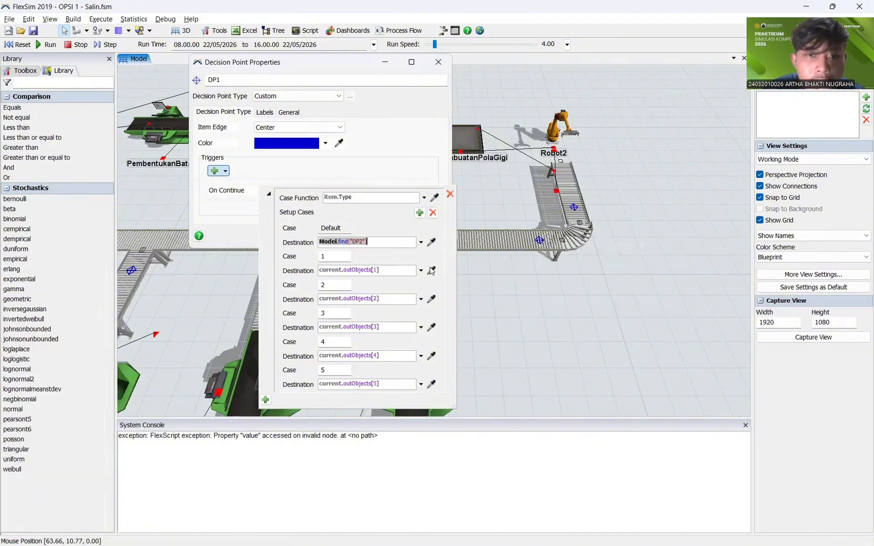
Step: Sample DP3 as the destination for case 1 and DP4 for case 2 in DP1's On Continue trigger
{"action": "left_click", "coordinate": [432, 272]}
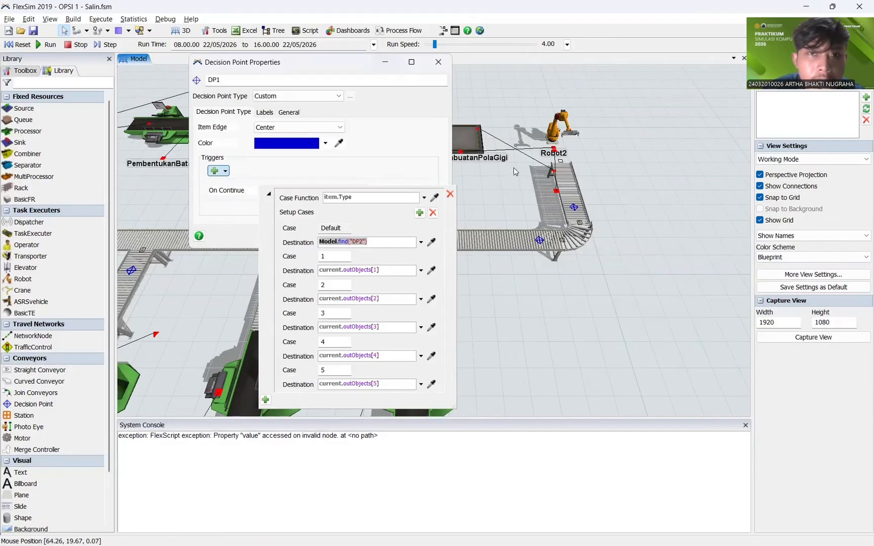
{"action": "left_click", "coordinate": [463, 282]}
{"action": "left_click_drag", "start_coordinate": [353, 281], "coordinate": [575, 259]}
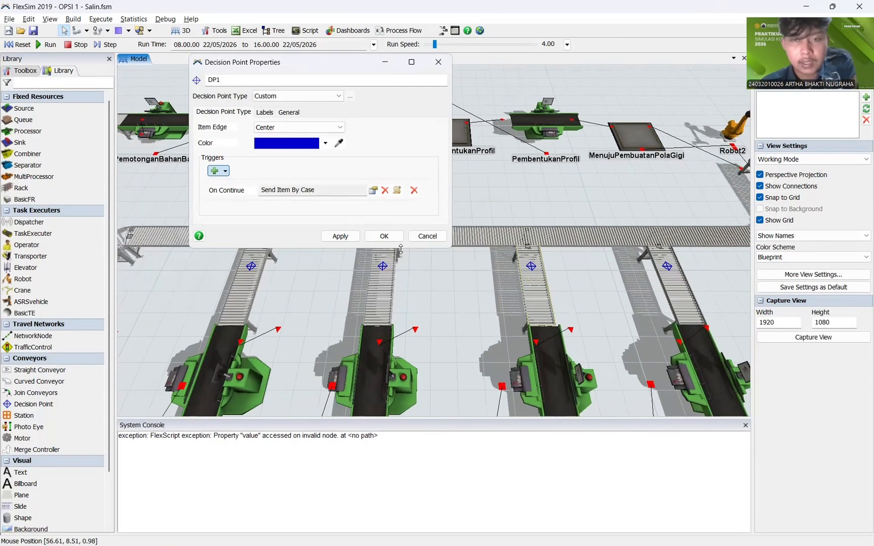
{"action": "left_click", "coordinate": [374, 191]}
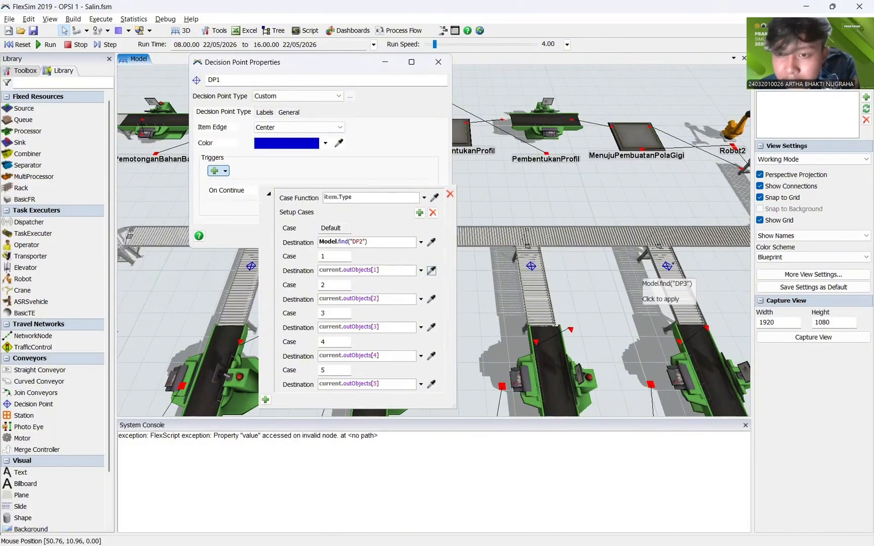
{"action": "left_click", "coordinate": [667, 267]}
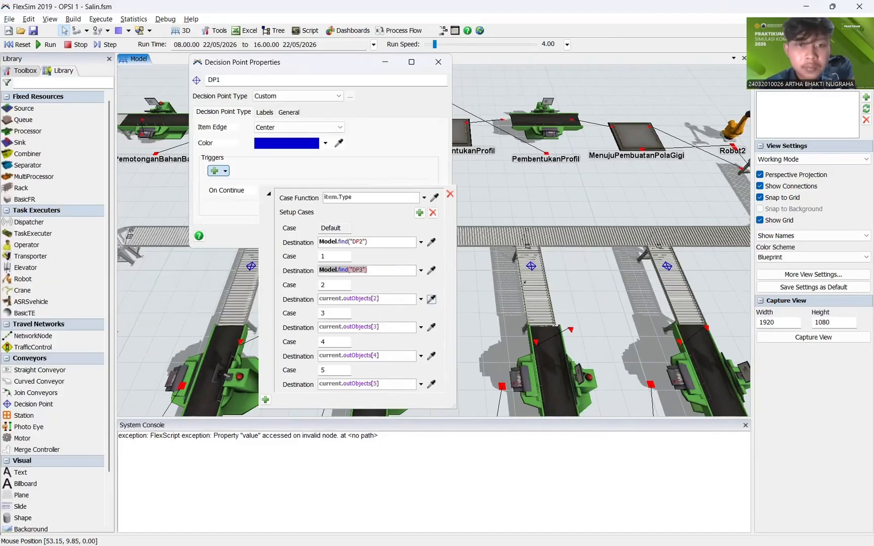
{"action": "left_click", "coordinate": [531, 265]}
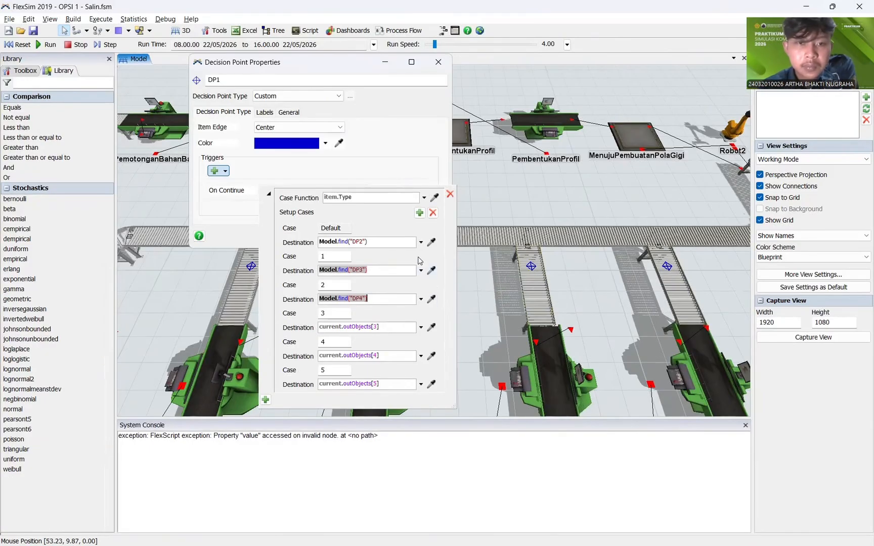
Step: Sample DP5 as the destination for case 3 and DP6 for case 4 in DP1's On Continue trigger
{"action": "left_click", "coordinate": [385, 163]}
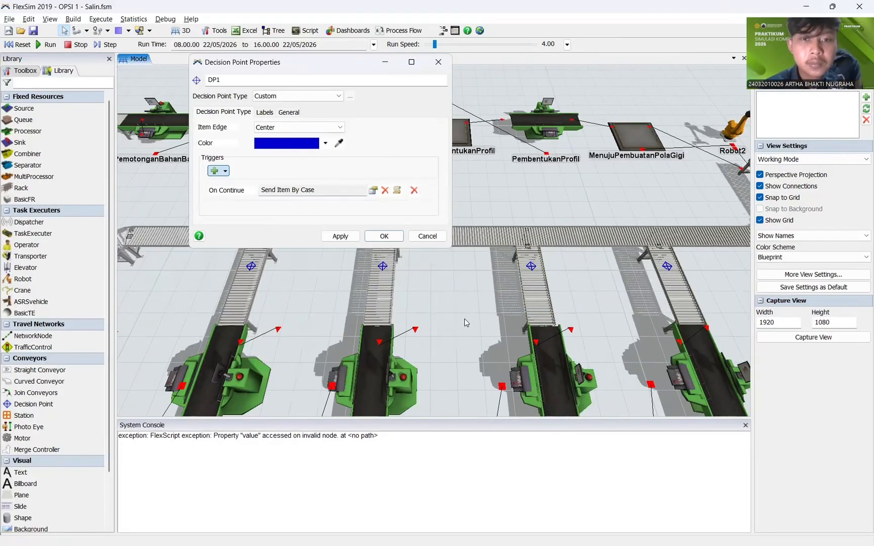
{"action": "left_click_drag", "start_coordinate": [464, 320], "coordinate": [685, 339]}
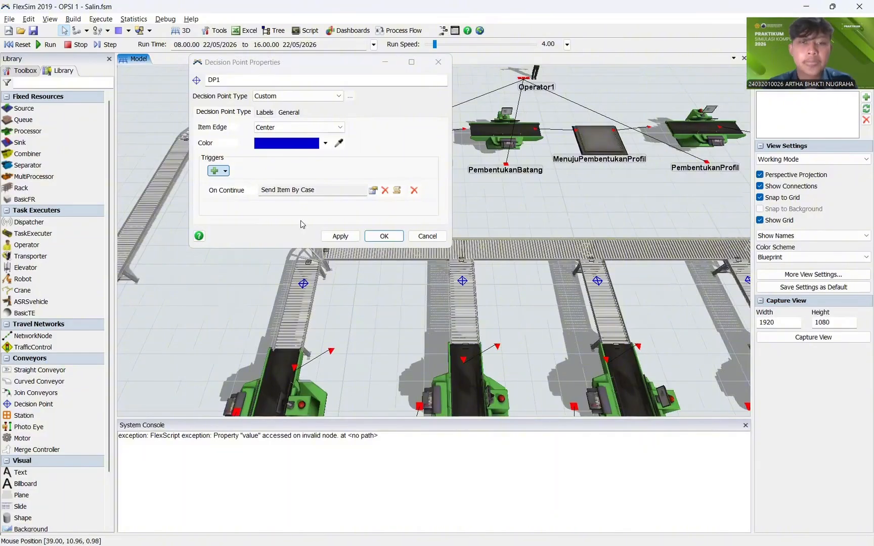
{"action": "left_click", "coordinate": [374, 192]}
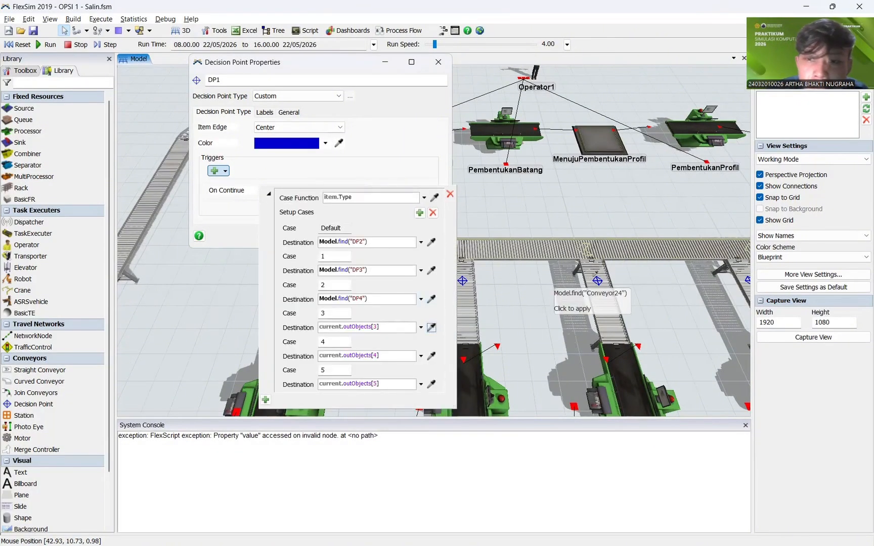
{"action": "left_click", "coordinate": [597, 281]}
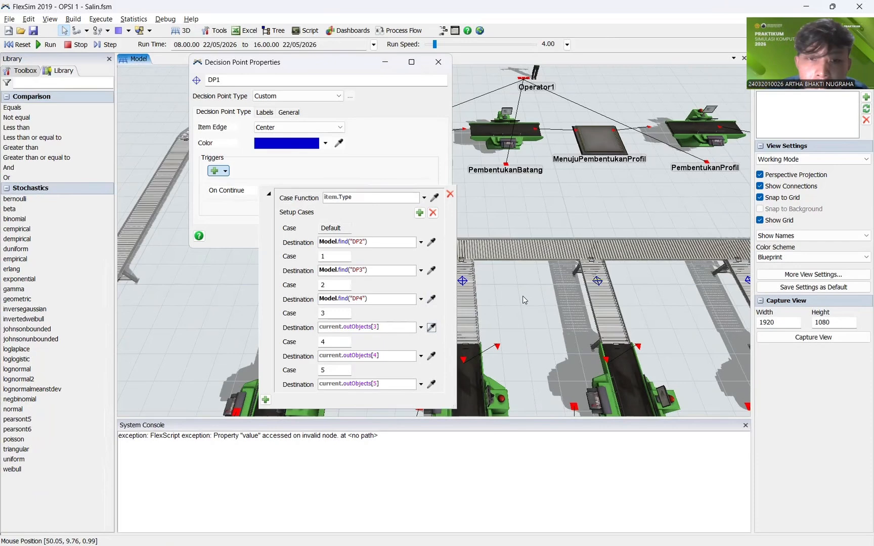
{"action": "left_click", "coordinate": [431, 356]}
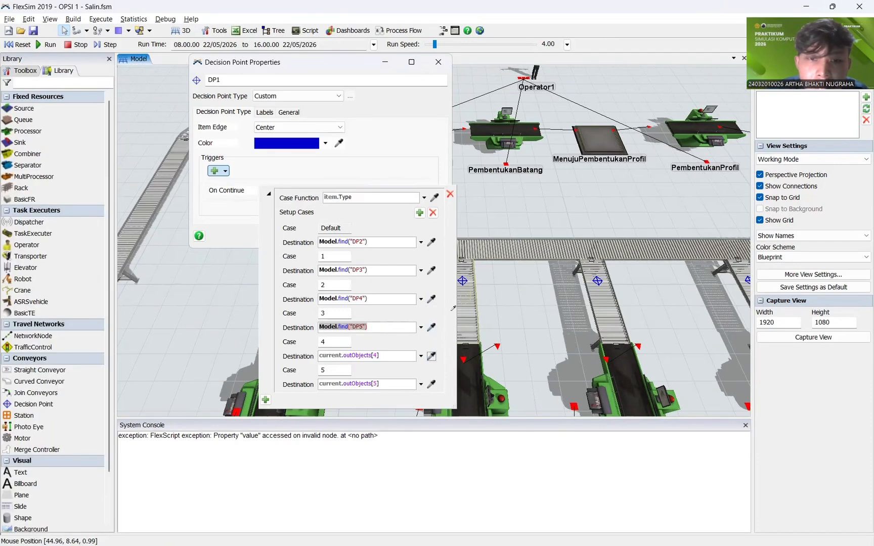
{"action": "left_click", "coordinate": [462, 281]}
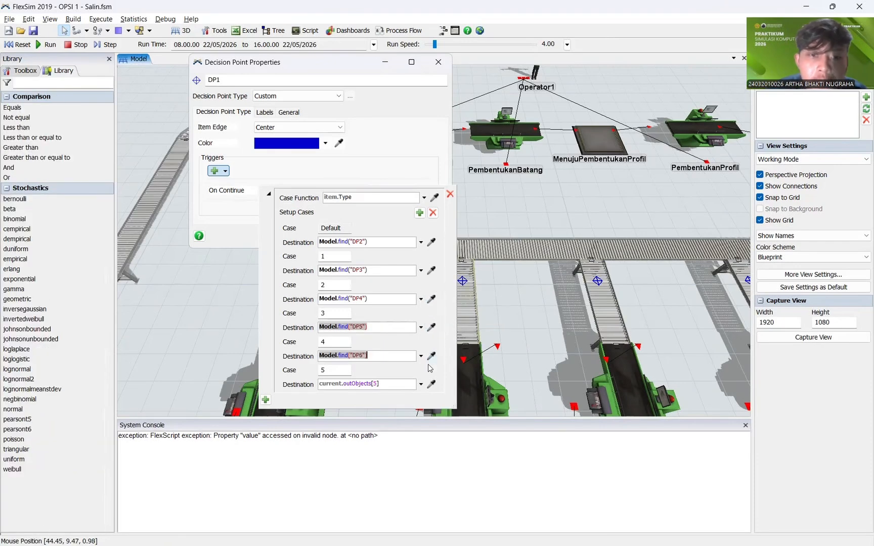
Step: Sample DP7, on the branch conveyor at the main line's far end, as the destination for case 5
{"action": "left_click", "coordinate": [526, 337]}
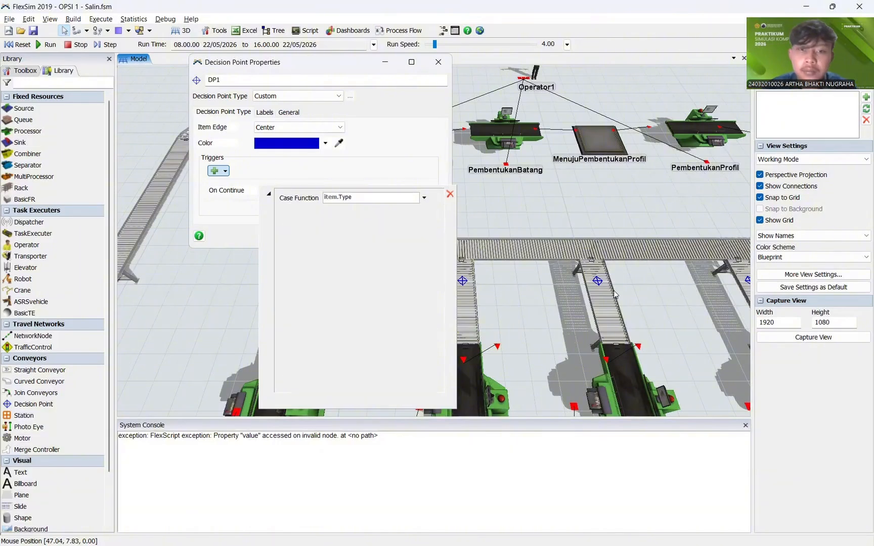
{"action": "scroll", "coordinate": [537, 285], "scroll_direction": "down", "scroll_amount": 3}
{"action": "left_click_drag", "start_coordinate": [536, 279], "coordinate": [651, 326]}
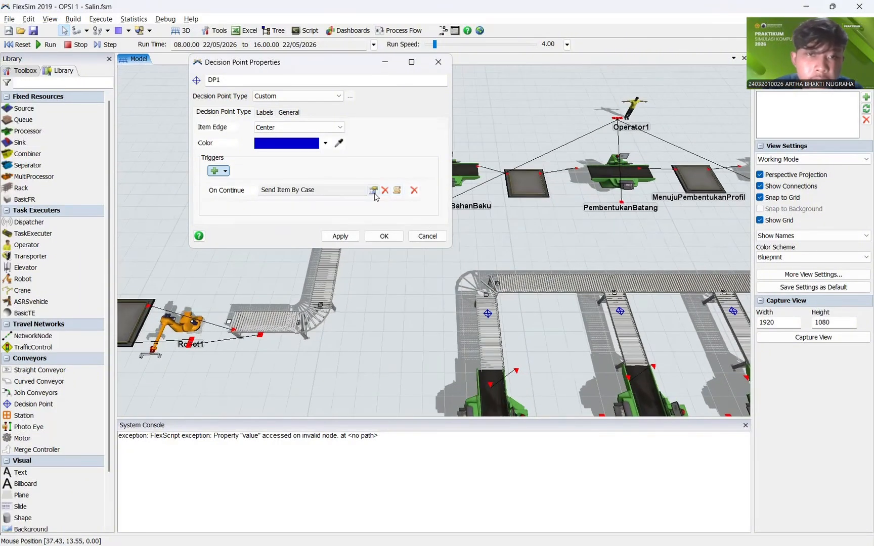
{"action": "left_click", "coordinate": [374, 192]}
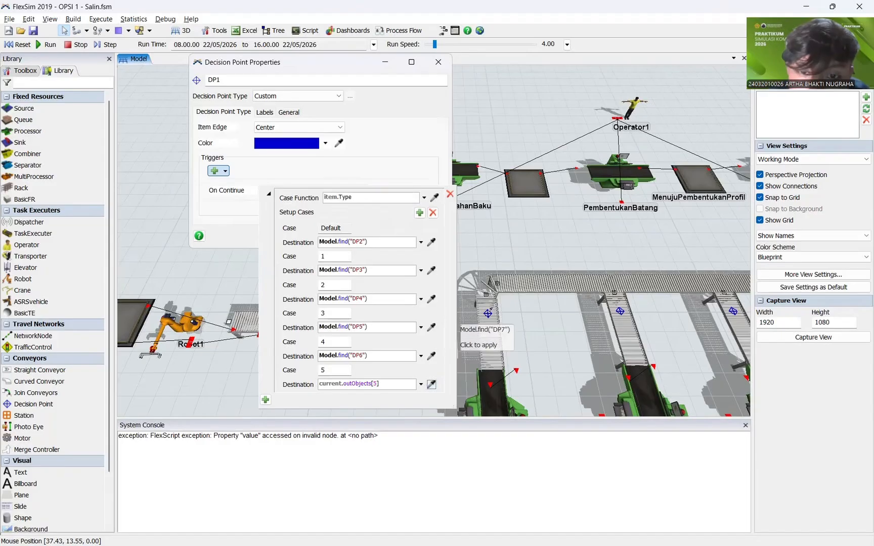
{"action": "left_click", "coordinate": [488, 314]}
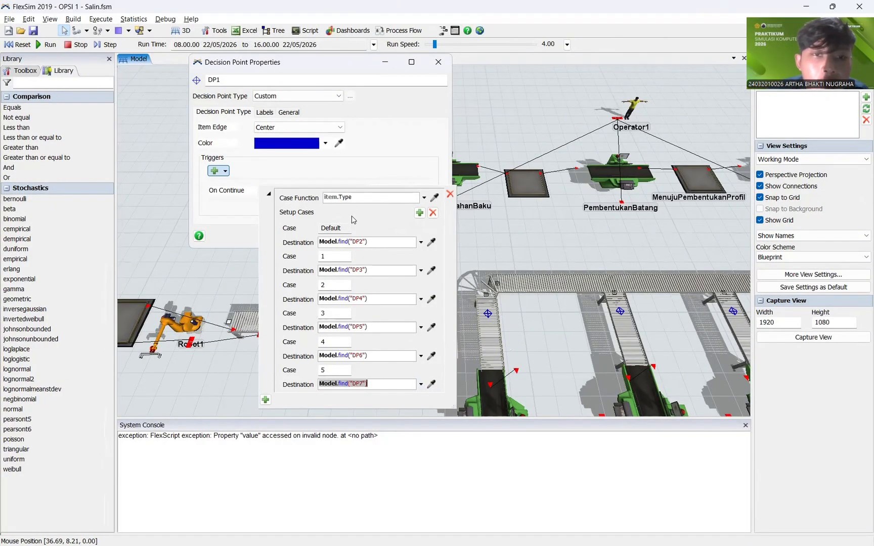
Step: Apply and close DP1's properties with the Send Item By Case routing, and close the System Console
{"action": "left_click", "coordinate": [387, 159]}
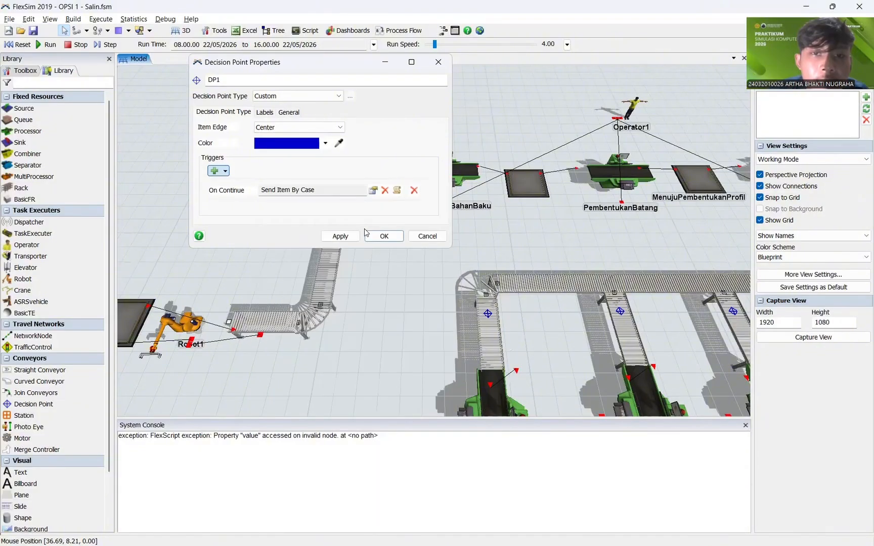
{"action": "left_click", "coordinate": [330, 236]}
{"action": "left_click", "coordinate": [384, 236]}
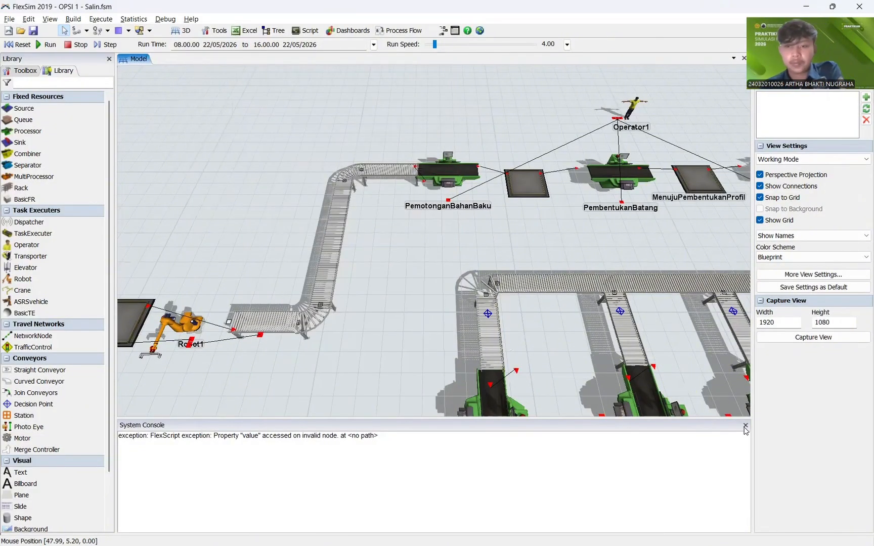
{"action": "scroll", "coordinate": [603, 354], "scroll_direction": "down", "scroll_amount": 5}
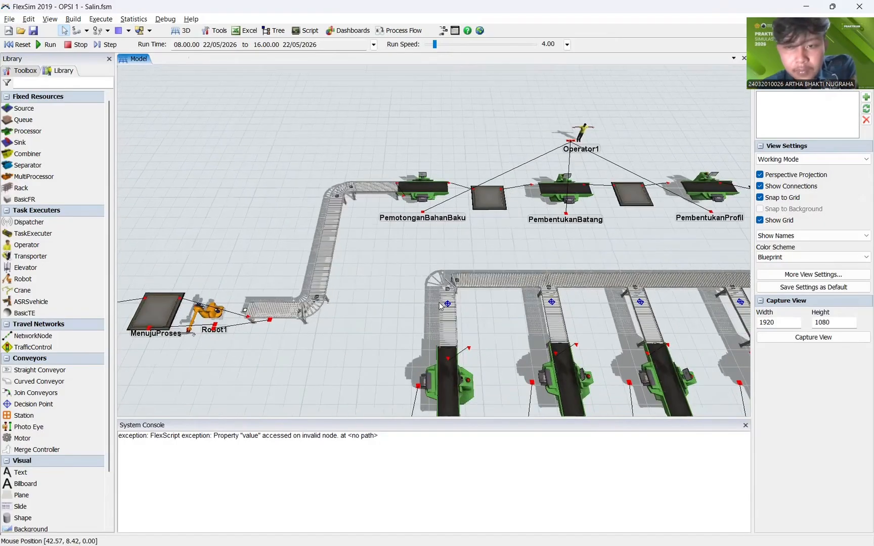
{"action": "left_click", "coordinate": [746, 425]}
{"action": "scroll", "coordinate": [626, 346], "scroll_direction": "down", "scroll_amount": 5}
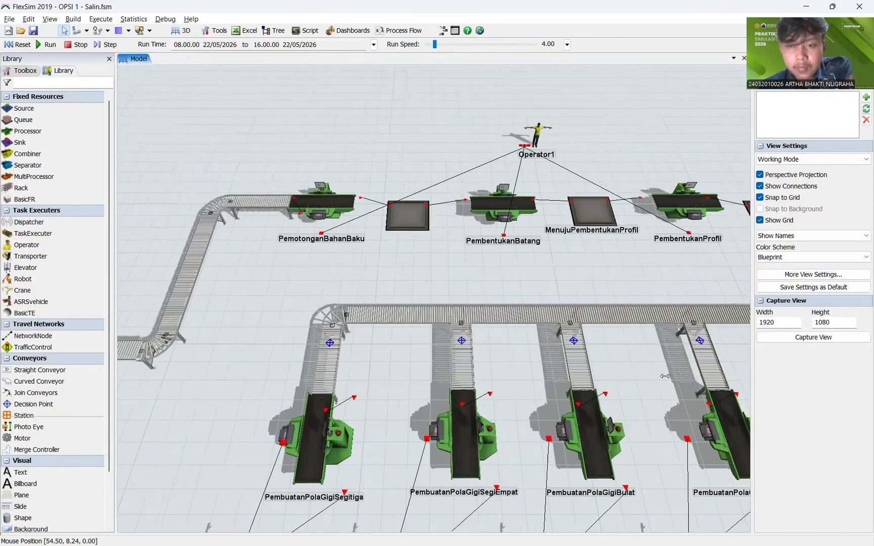
{"action": "scroll", "coordinate": [627, 346], "scroll_direction": "down", "scroll_amount": 3}
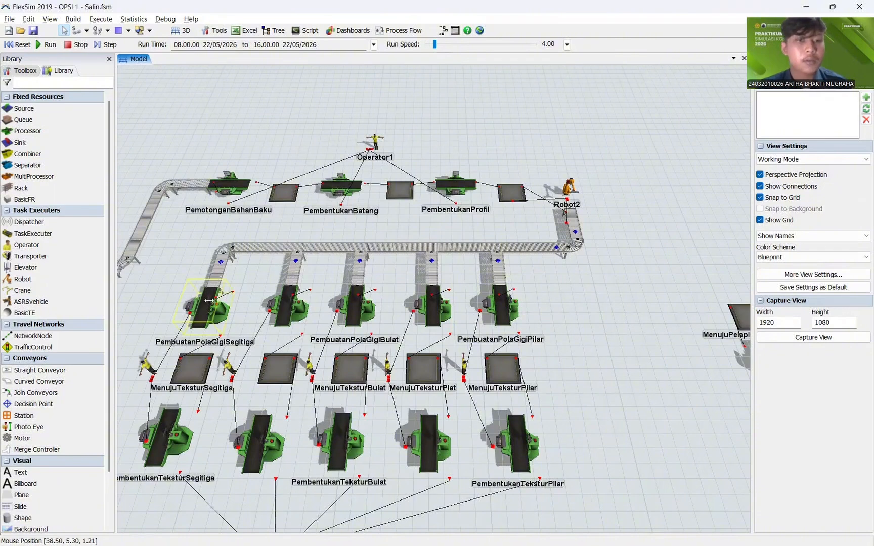
{"action": "scroll", "coordinate": [159, 289], "scroll_direction": "up", "scroll_amount": 2}
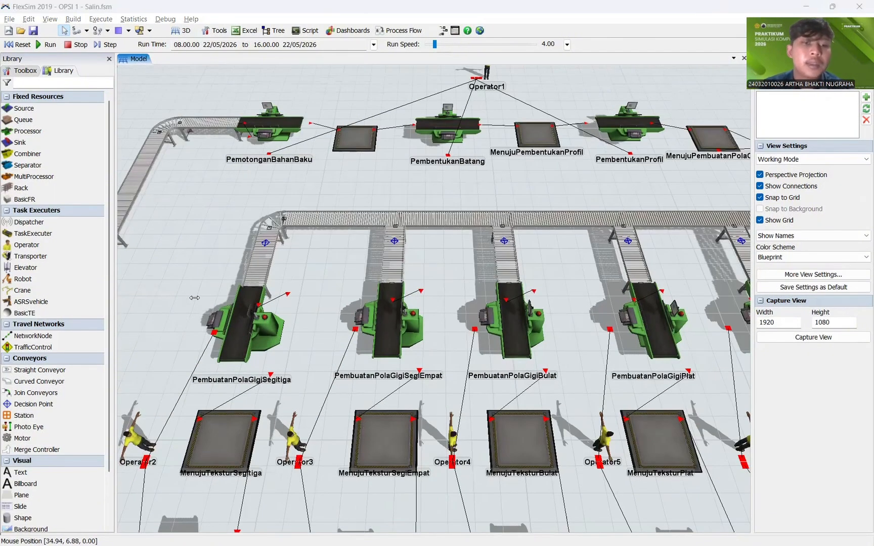
Step: Switch to the DATA SIKOM workbook in Excel and copy the ten Pembuatan Pola Gigi measurements in B6:K6
{"action": "key", "text": "alt+Tab"}
{"action": "key", "text": "alt+Tab"}
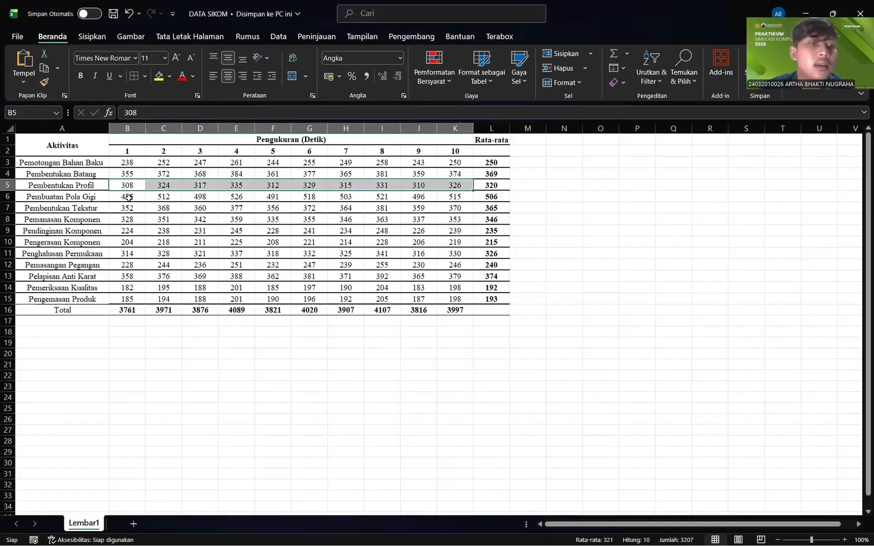
{"action": "left_click_drag", "start_coordinate": [128, 197], "coordinate": [456, 195]}
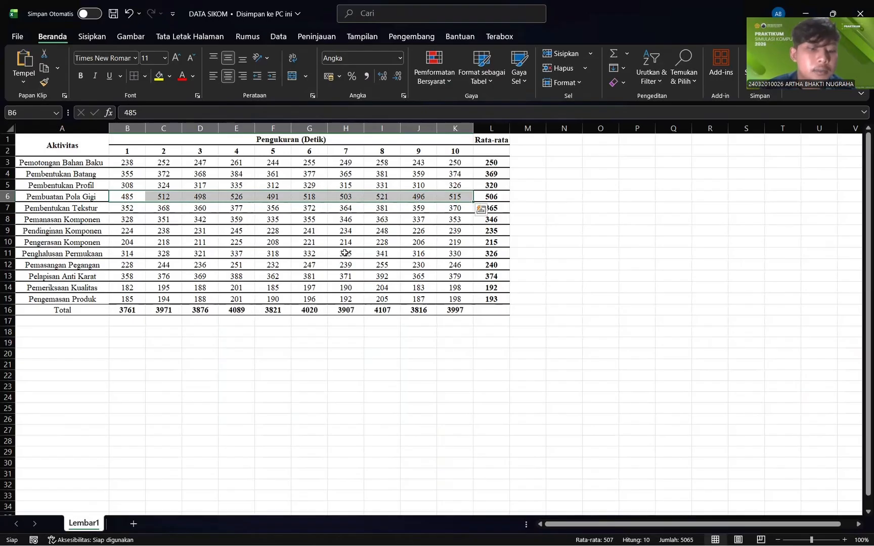
{"action": "key", "text": "ctrl+c"}
Step: Switch to ExpertFit and close the simulation representation options and data analysis of PembentukanProfil
{"action": "key", "text": "alt+Tab"}
{"action": "key", "text": "alt+Tab"}
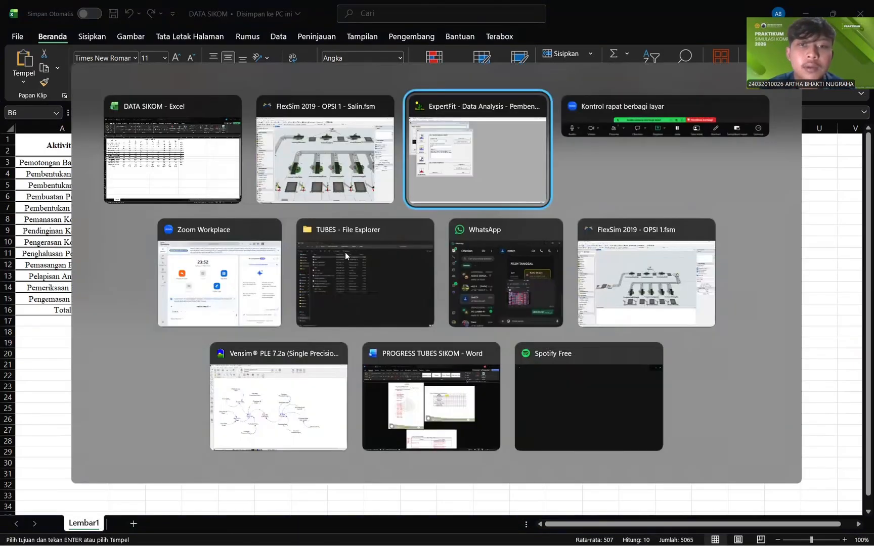
{"action": "left_click", "coordinate": [607, 233]}
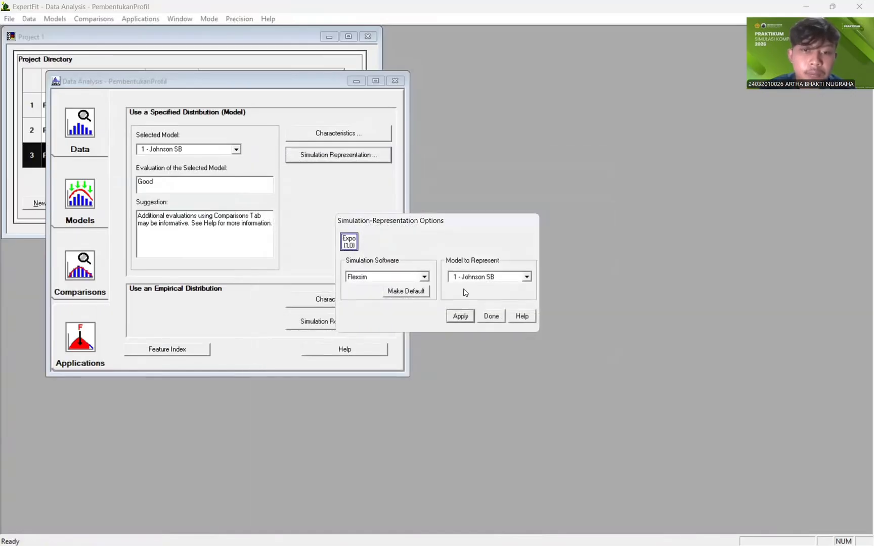
{"action": "left_click", "coordinate": [486, 315]}
{"action": "left_click", "coordinate": [395, 81]}
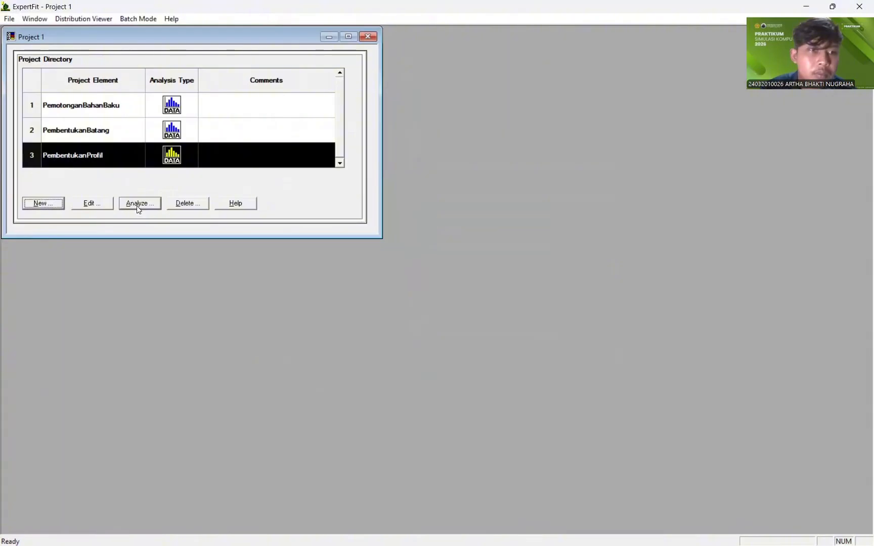
Step: Create a new project element named PembentukanPolaGigi that fits distributions to data
{"action": "left_click", "coordinate": [43, 203]}
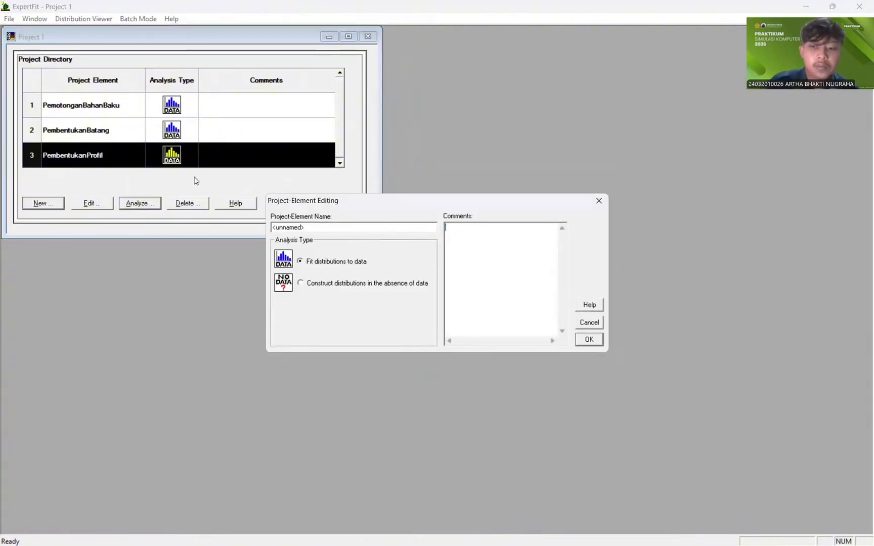
{"action": "left_click_drag", "start_coordinate": [311, 228], "coordinate": [273, 233]}
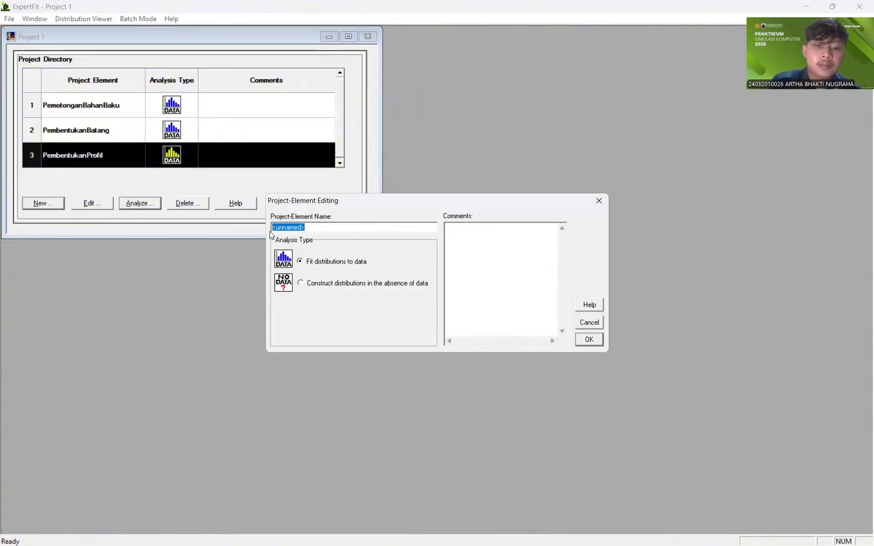
{"action": "type", "text": "PembentukanPolaGigi"}
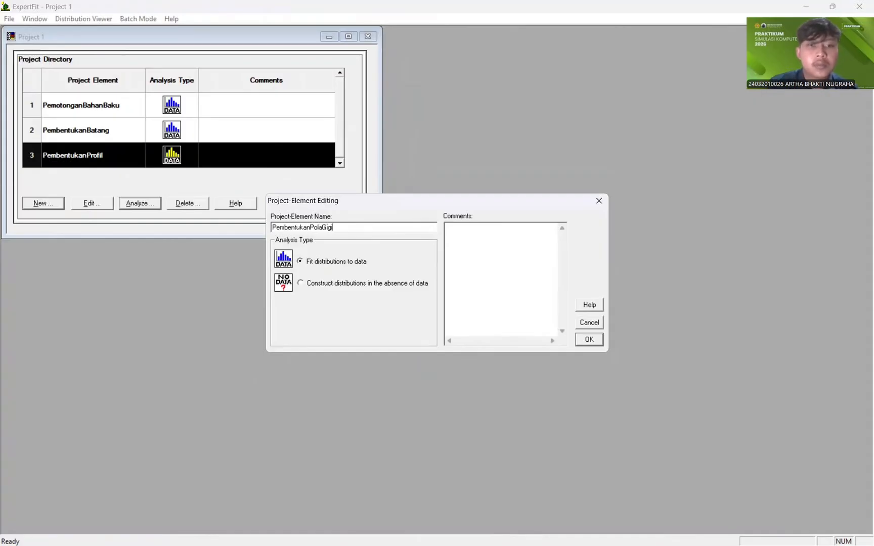
{"action": "left_click", "coordinate": [589, 340]}
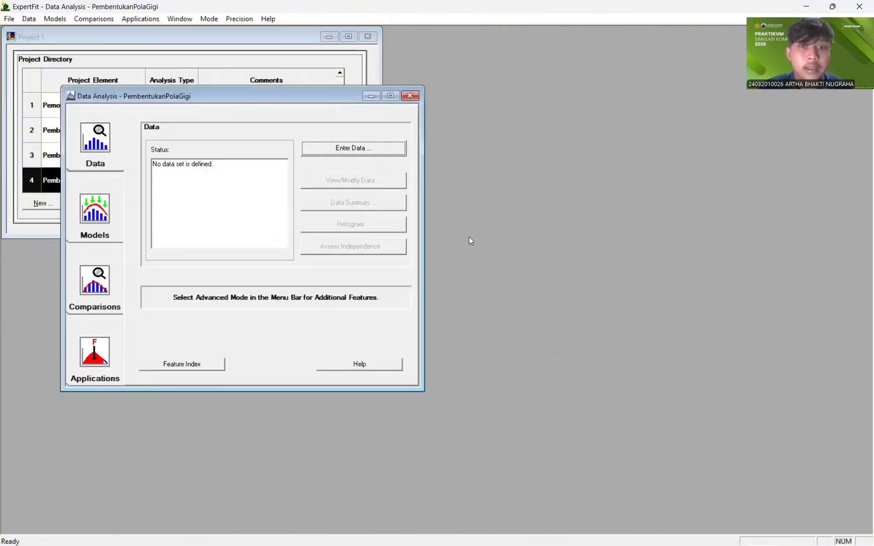
Step: Open the PembentukanPolaGigi analysis data entry, paste the copied measurements as its data set and dismiss the data summary
{"action": "key", "text": "Return"}
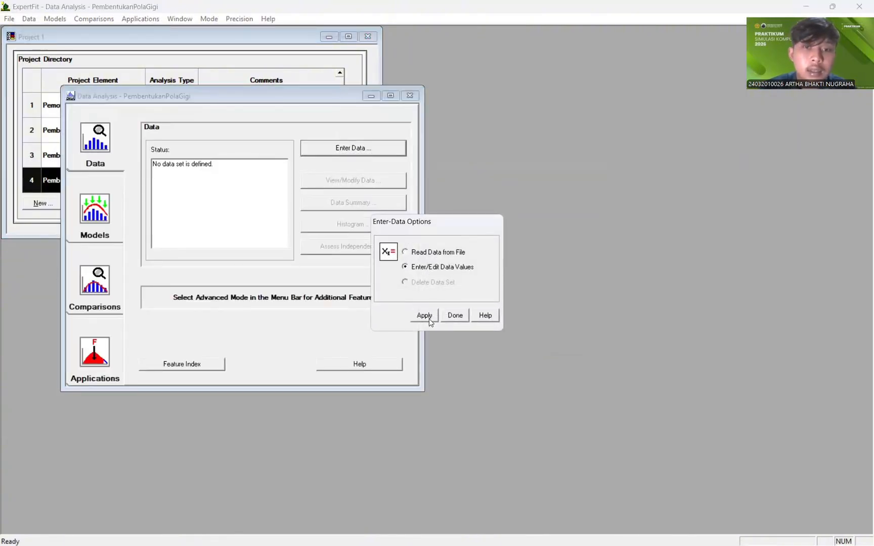
{"action": "left_click", "coordinate": [429, 321]}
{"action": "left_click", "coordinate": [506, 341]}
{"action": "left_click", "coordinate": [552, 376]}
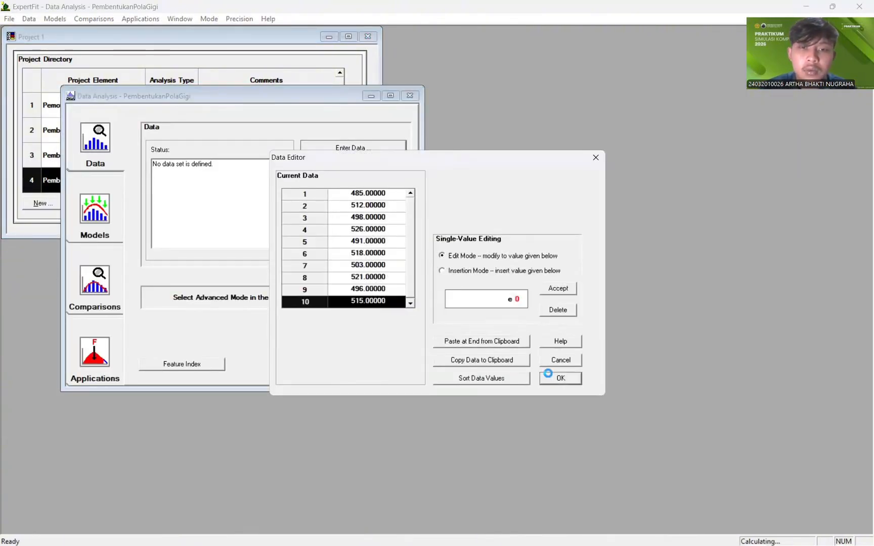
{"action": "left_click", "coordinate": [443, 302]}
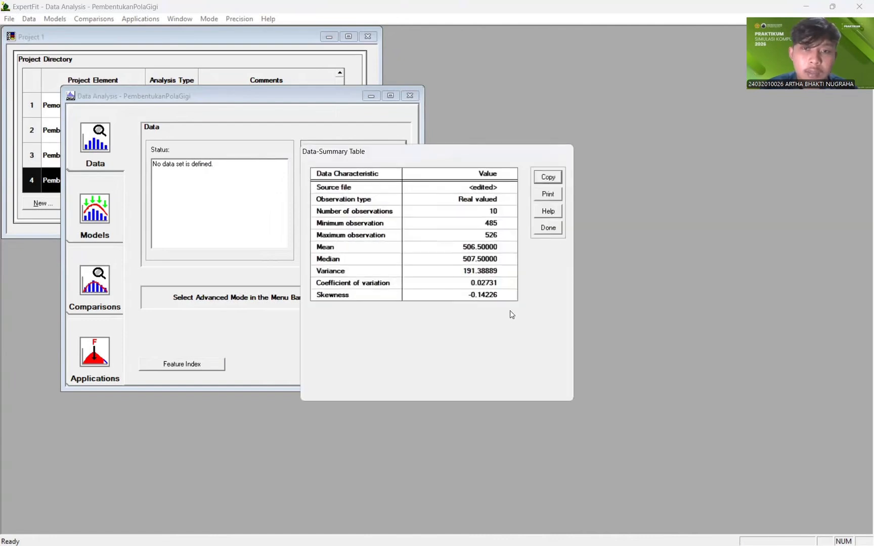
{"action": "left_click", "coordinate": [542, 227]}
Step: Run automated model fitting on the PembentukanPolaGigi data and close the fitting results
{"action": "left_click", "coordinate": [95, 208]}
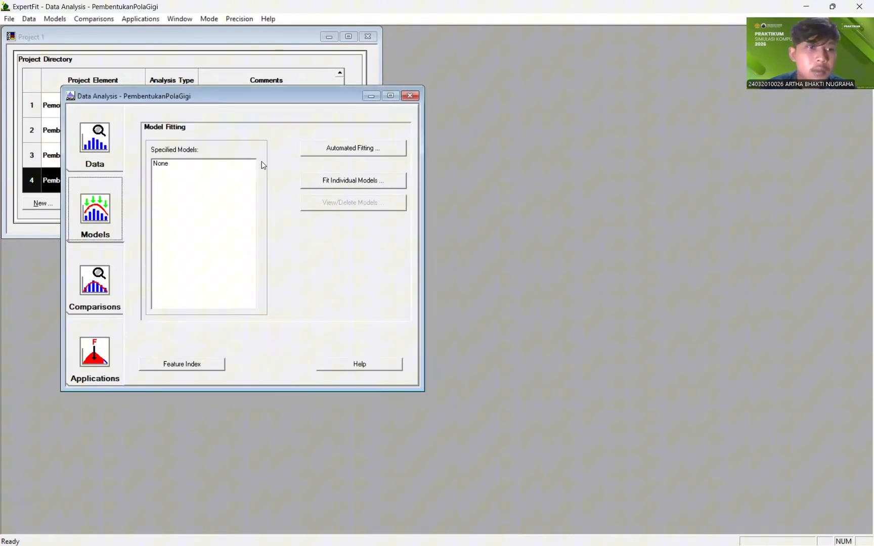
{"action": "left_click", "coordinate": [317, 150]}
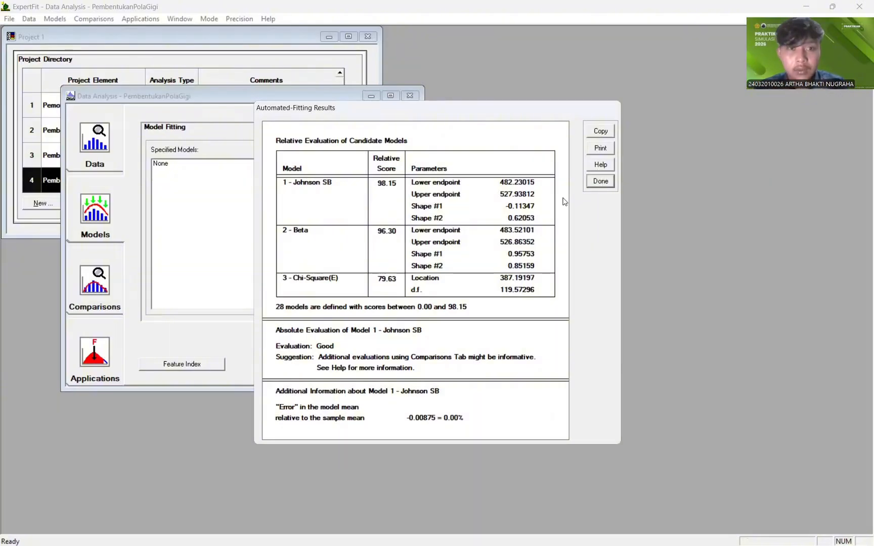
{"action": "left_click", "coordinate": [600, 181]}
Step: Generate the Flexsim simulation representation of the fitted Johnson SB model for PembentukanPolaGigi
{"action": "left_click", "coordinate": [95, 281]}
{"action": "left_click", "coordinate": [94, 349]}
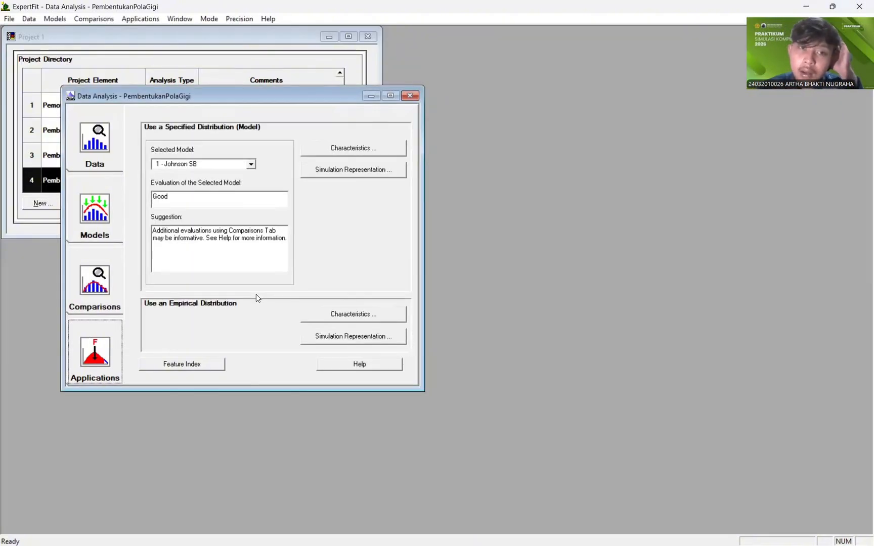
{"action": "left_click", "coordinate": [326, 171]}
{"action": "left_click", "coordinate": [423, 277]}
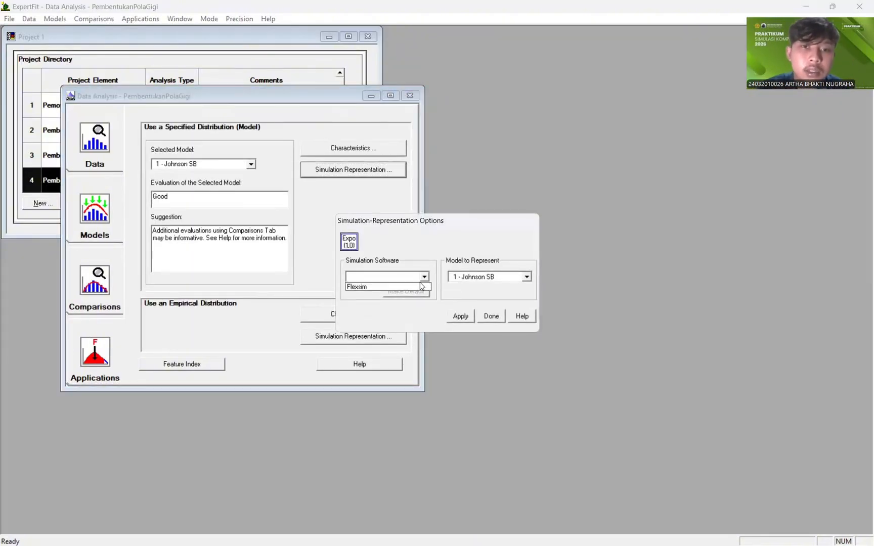
{"action": "left_click", "coordinate": [415, 286]}
{"action": "left_click", "coordinate": [460, 316]}
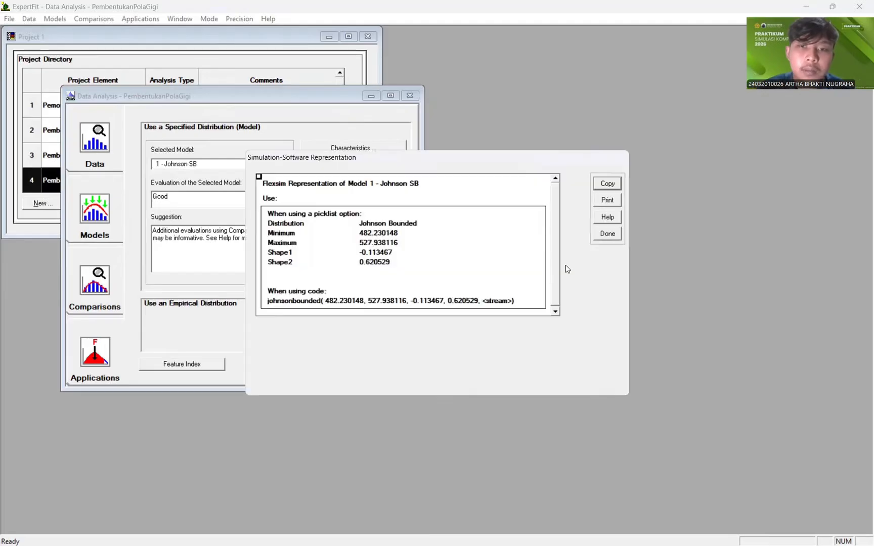
Step: Copy only the johnsonbounded code expression from the Flexsim representation, using the selected-portion copy option
{"action": "left_click", "coordinate": [298, 304]}
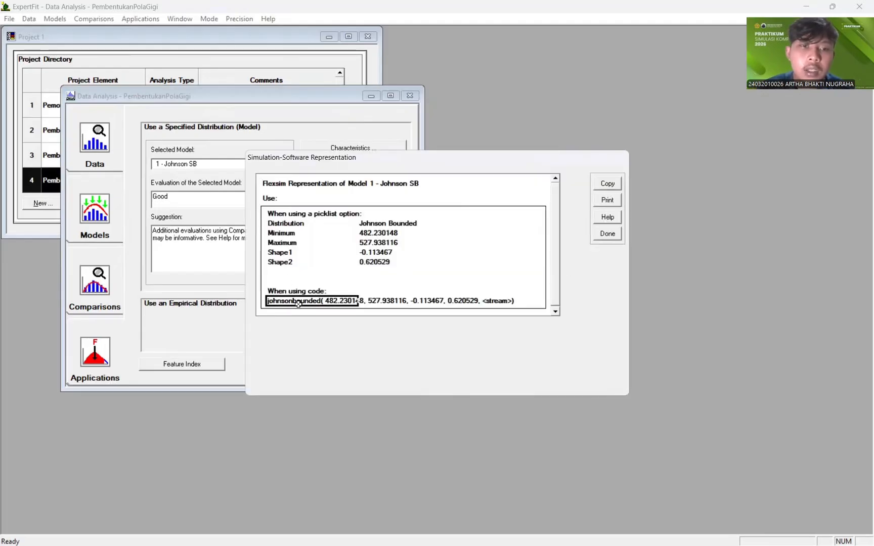
{"action": "left_click", "coordinate": [608, 184]}
{"action": "left_click", "coordinate": [481, 294]}
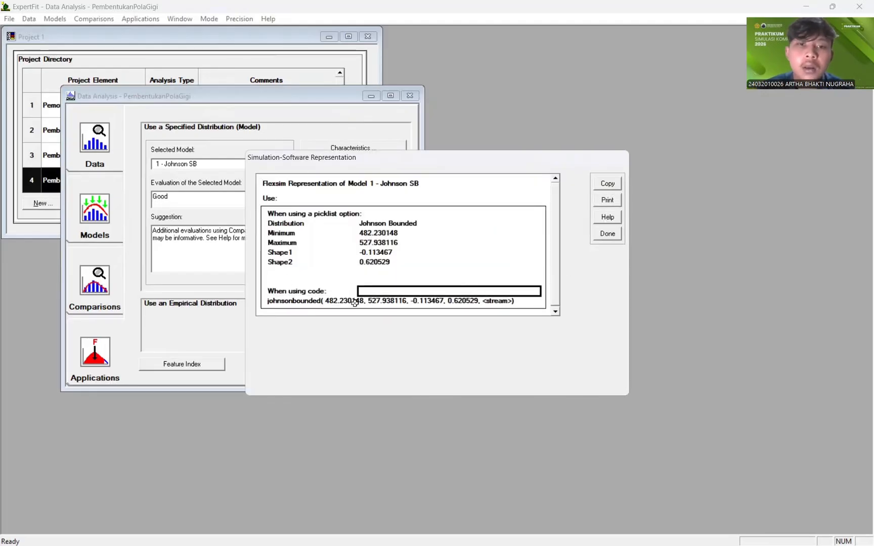
{"action": "left_click", "coordinate": [304, 303]}
{"action": "left_click", "coordinate": [608, 184]}
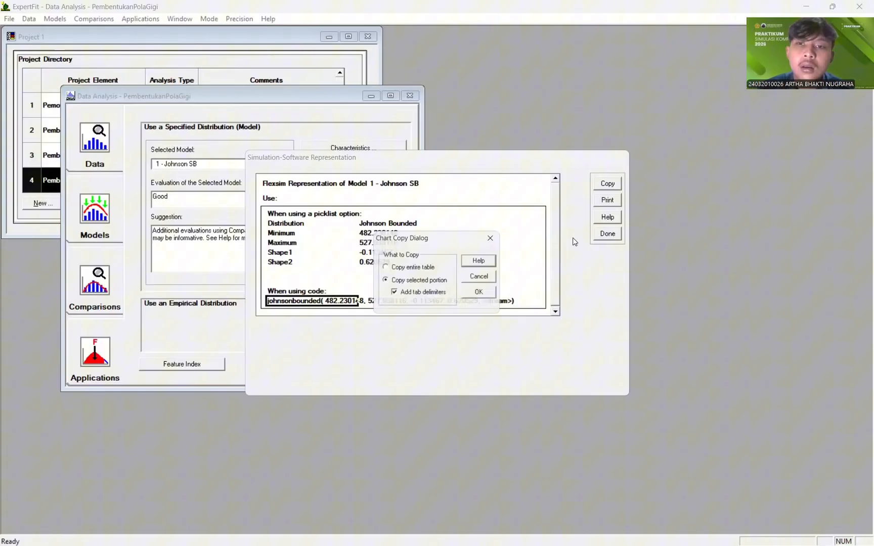
{"action": "left_click", "coordinate": [484, 293]}
Step: Switch to FlexSim and set PembuatanPolaGigiSegitiga's process time to johnsonbounded(482.230148, 527.938116, -0.113467, 0.620529, getstream(current))
{"action": "key", "text": "alt+Tab"}
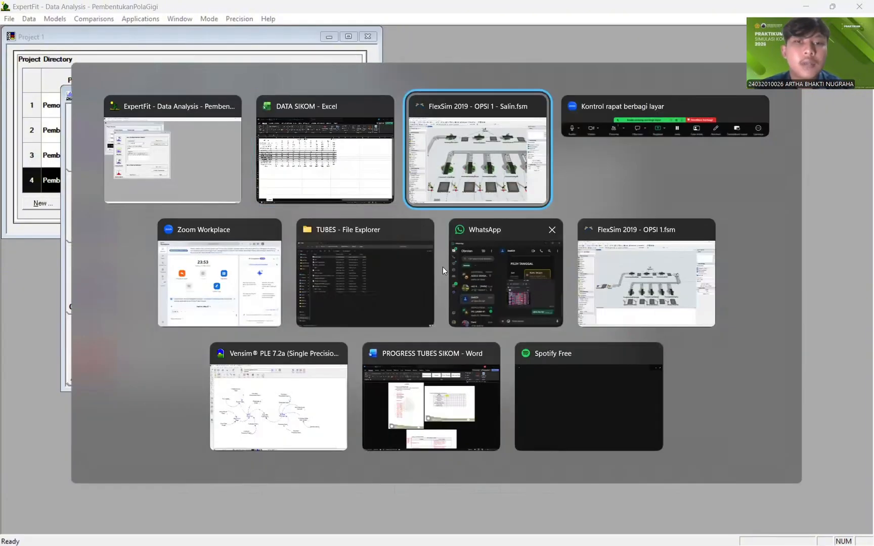
{"action": "left_click", "coordinate": [235, 334]}
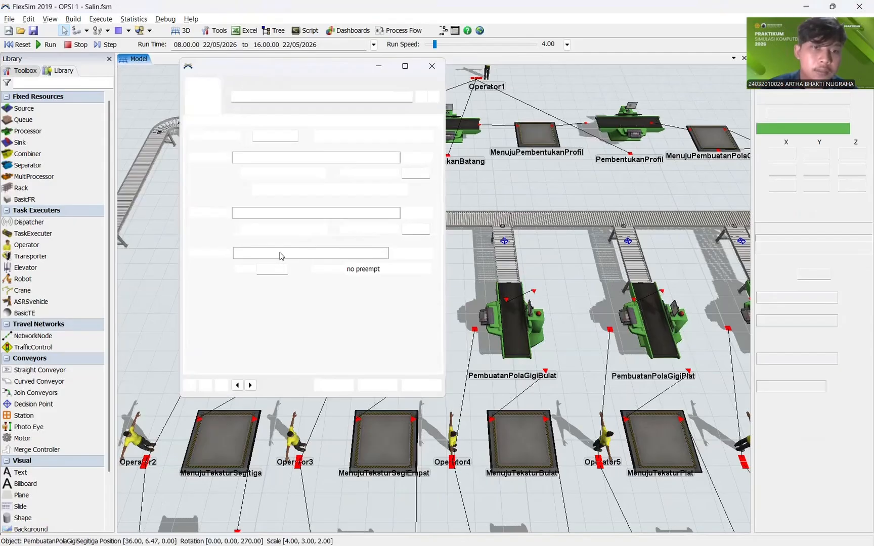
{"action": "left_click", "coordinate": [294, 213]}
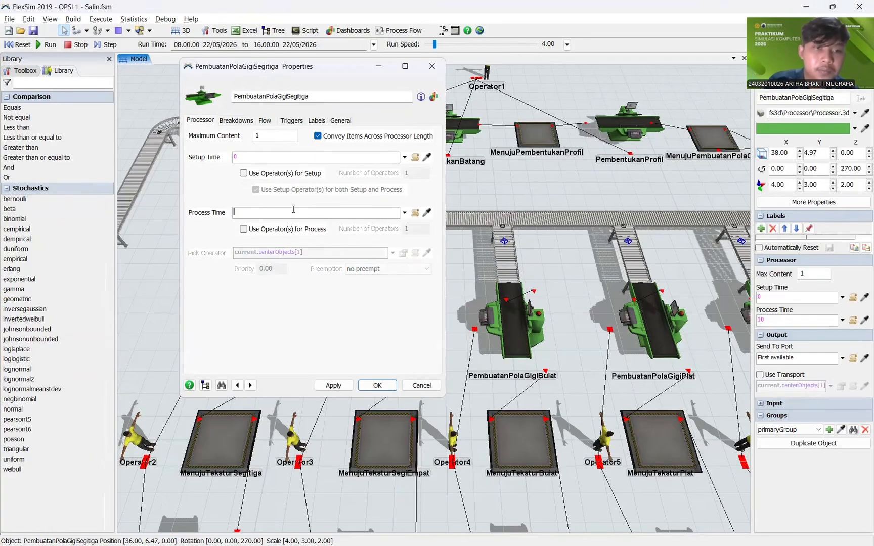
{"action": "key", "text": "ctrl+v"}
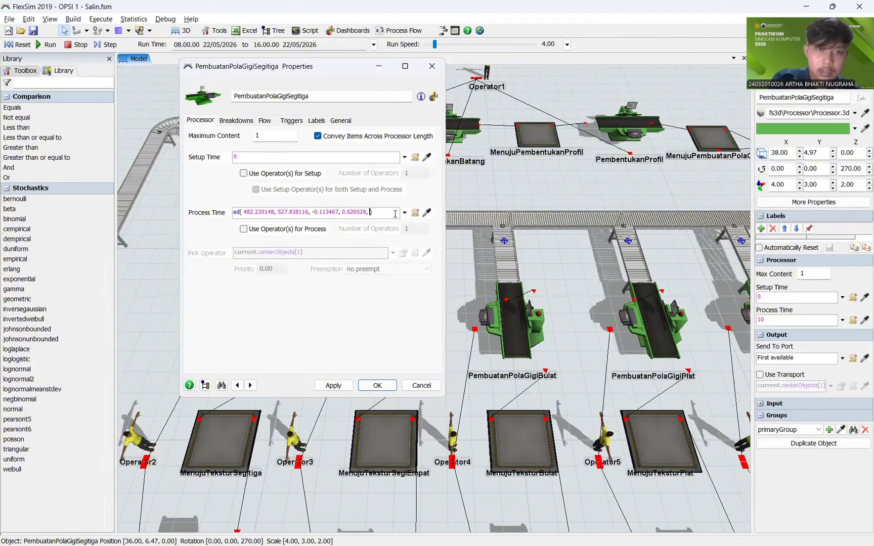
{"action": "type", "text": "getstream"}
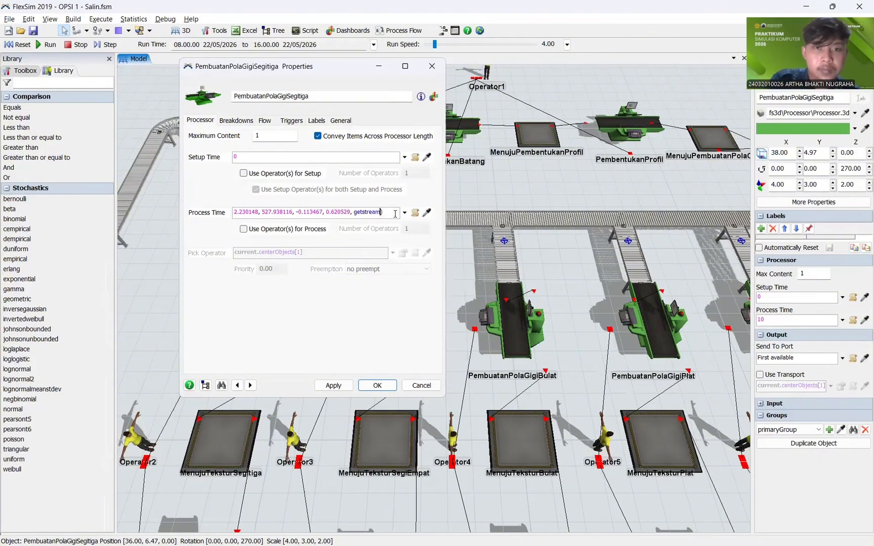
{"action": "type", "text": "(c"}
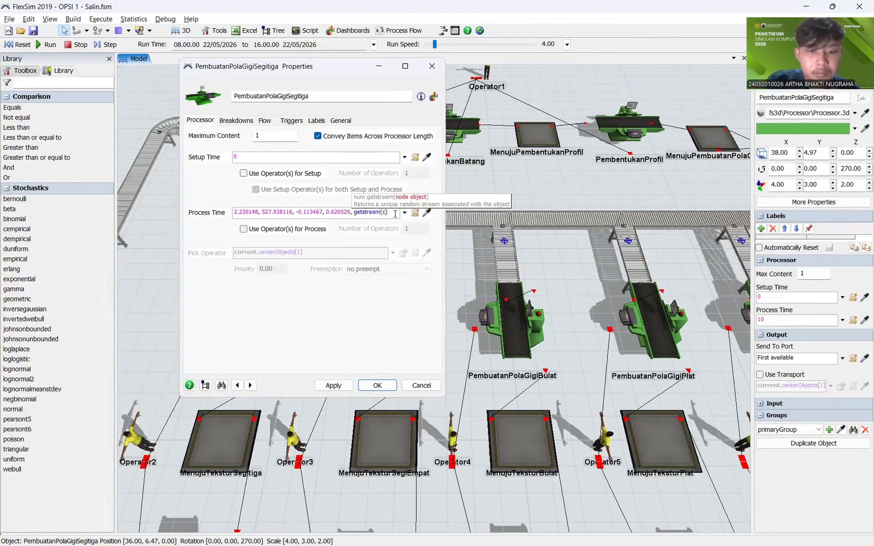
{"action": "type", "text": "urr"}
{"action": "key", "text": "Return"}
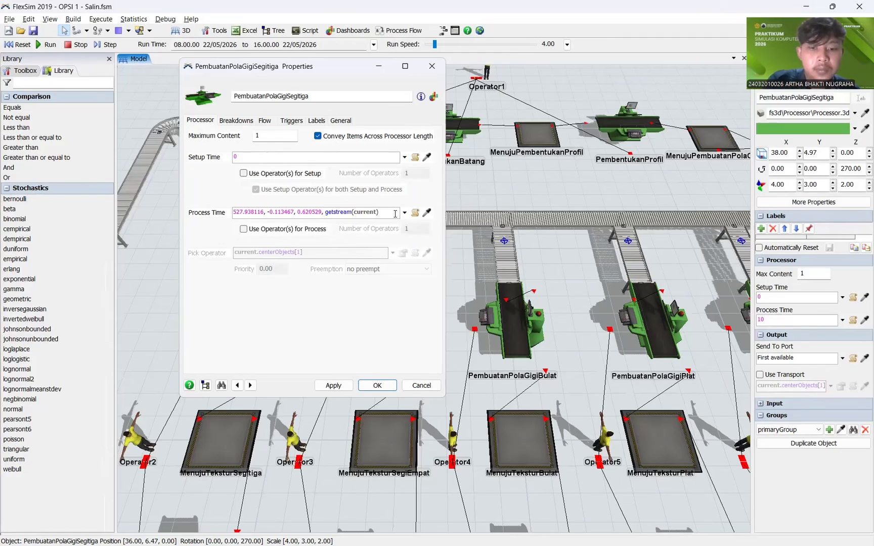
Step: Enable Use Transport for PembuatanPolaGigiSegitiga's output flow and return to its processor settings
{"action": "left_click", "coordinate": [264, 121]}
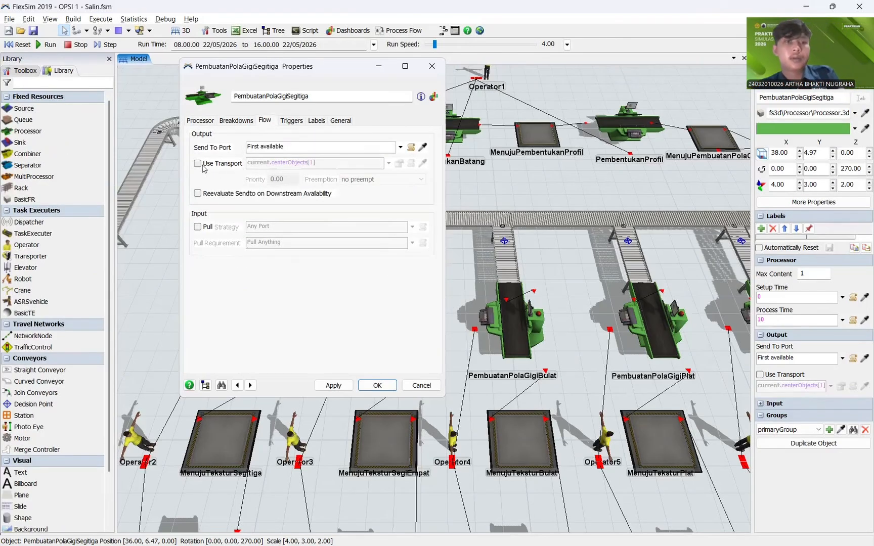
{"action": "left_click", "coordinate": [197, 163]}
{"action": "left_click", "coordinate": [197, 123]}
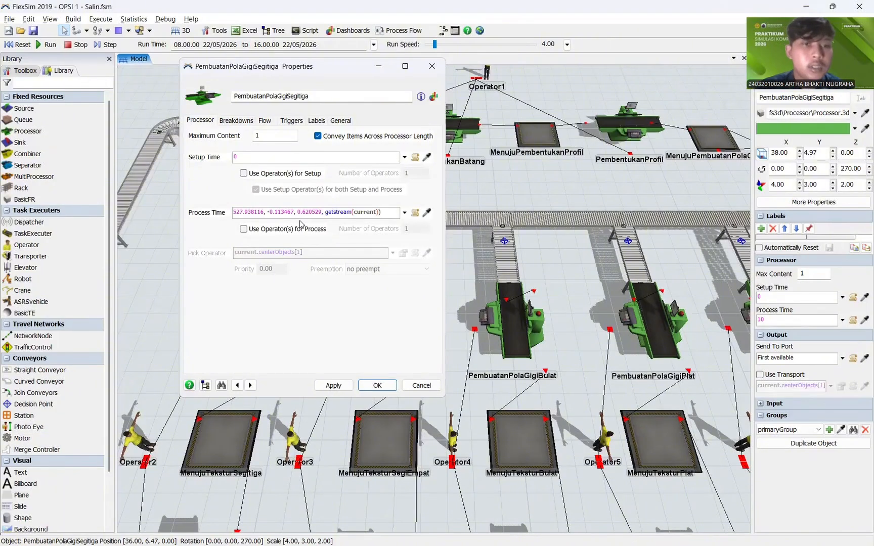
Step: Copy PembuatanPolaGigiSegitiga's entire process time expression, then apply and close its properties
{"action": "left_click", "coordinate": [302, 212]}
{"action": "key", "text": "ctrl+a"}
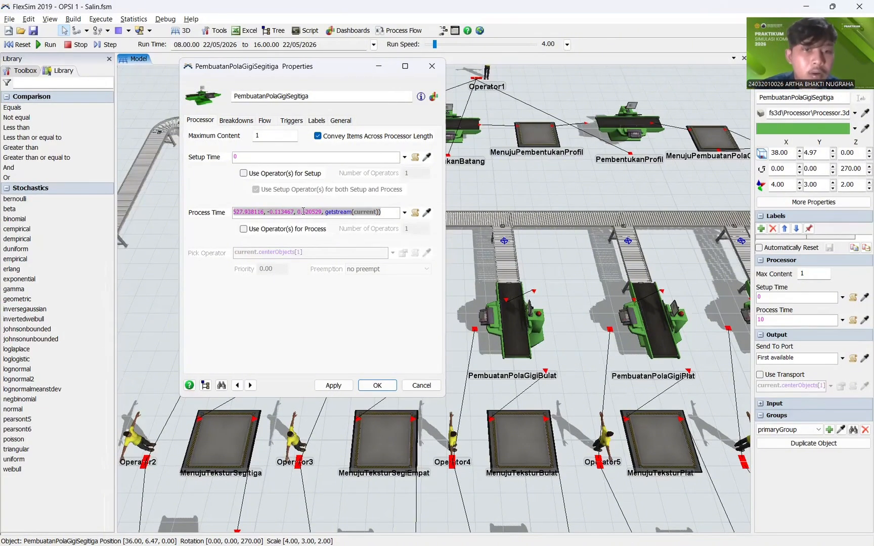
{"action": "left_click", "coordinate": [333, 386]}
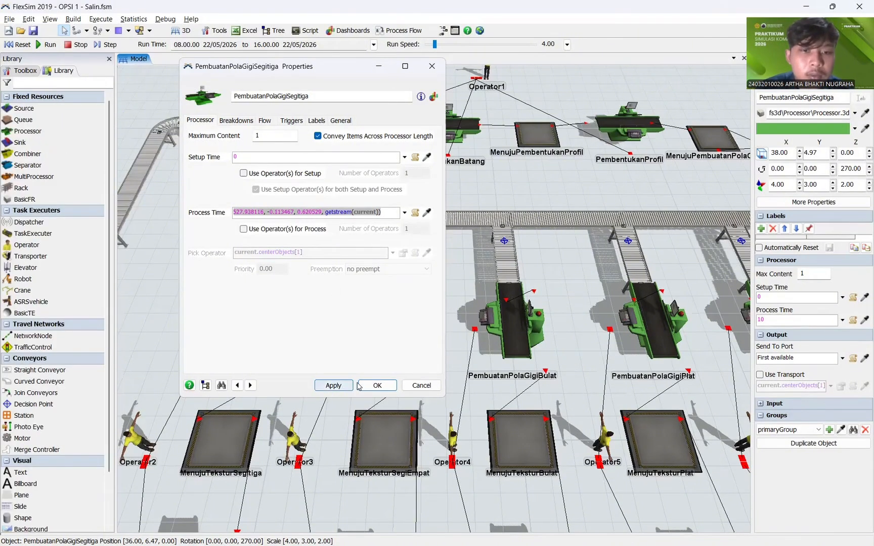
{"action": "left_click", "coordinate": [372, 385]}
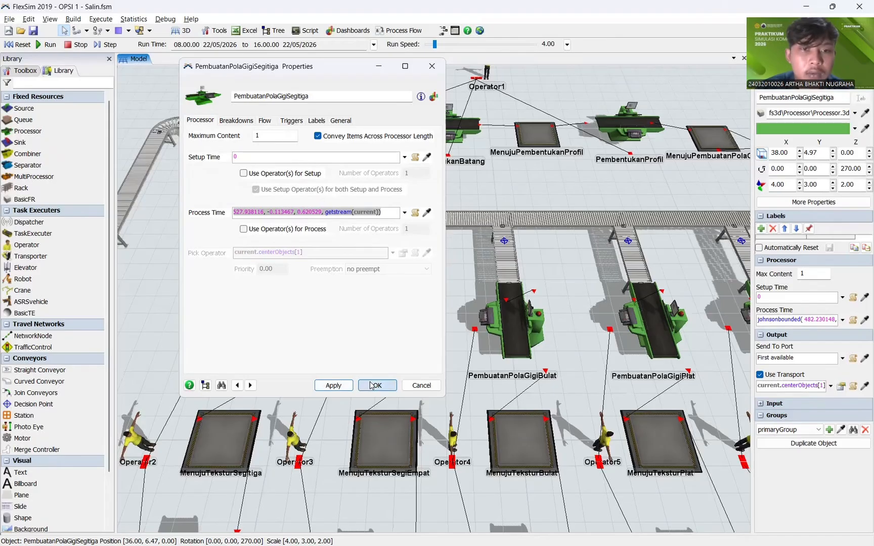
Step: Set PembuatanPolaGigiSegiEmpat's process time to johnsonbounded(482.230148, 527.938116, -0.113467, 0.620529, getstream(current)) and enable Use Transport for its output
{"action": "left_click", "coordinate": [373, 313]}
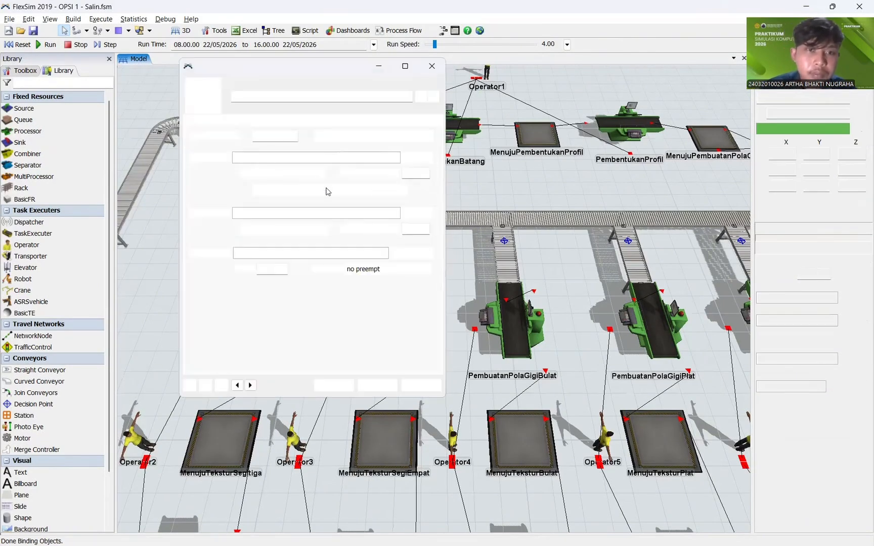
{"action": "left_click", "coordinate": [312, 211]}
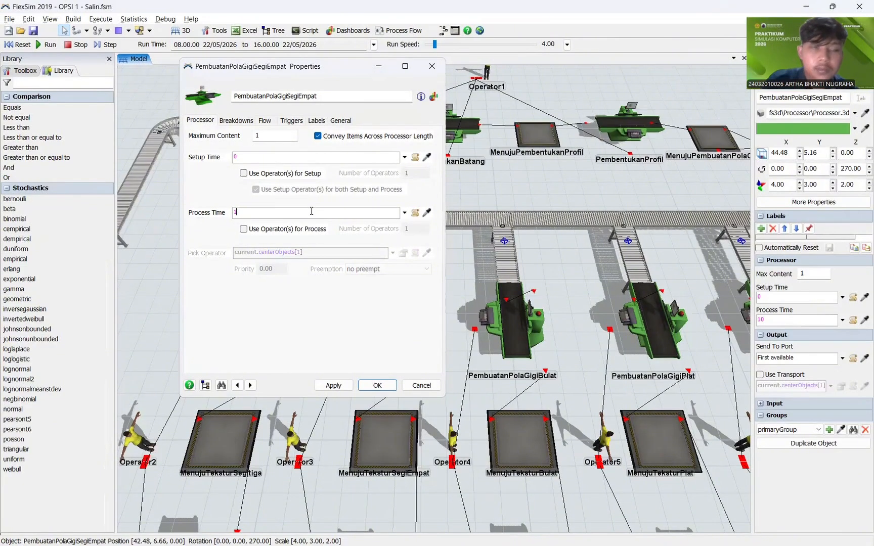
{"action": "key", "text": "ctrl+v"}
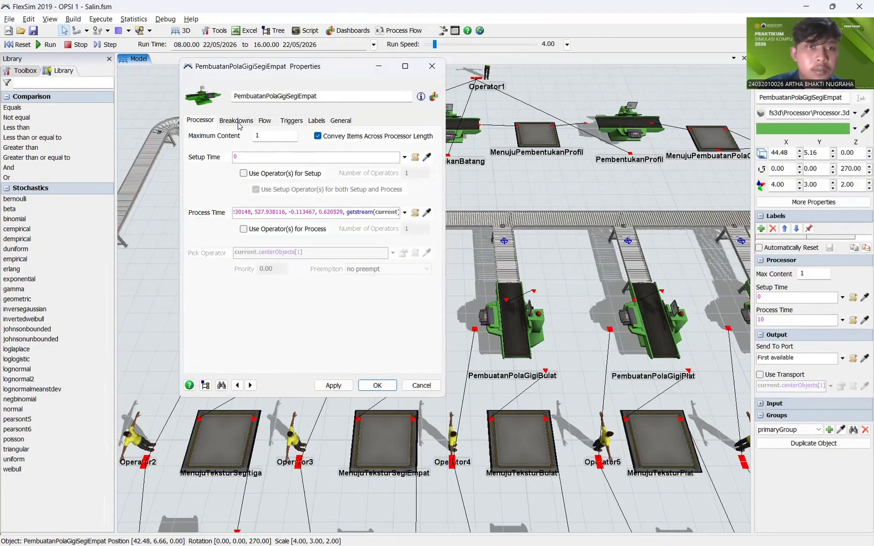
{"action": "left_click", "coordinate": [265, 122]}
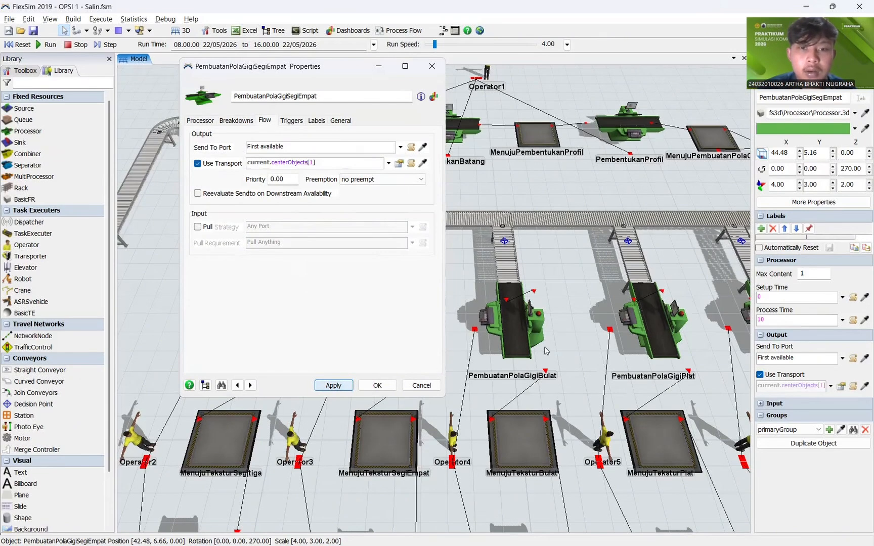
{"action": "left_click", "coordinate": [372, 387]}
Step: Set PembuatanPolaGigiBulat's process time to johnsonbounded(482.230148, 527.938116, -0.113467, 0.620529, getstream(current)) and enable Use Transport for its output
{"action": "left_click", "coordinate": [503, 369]}
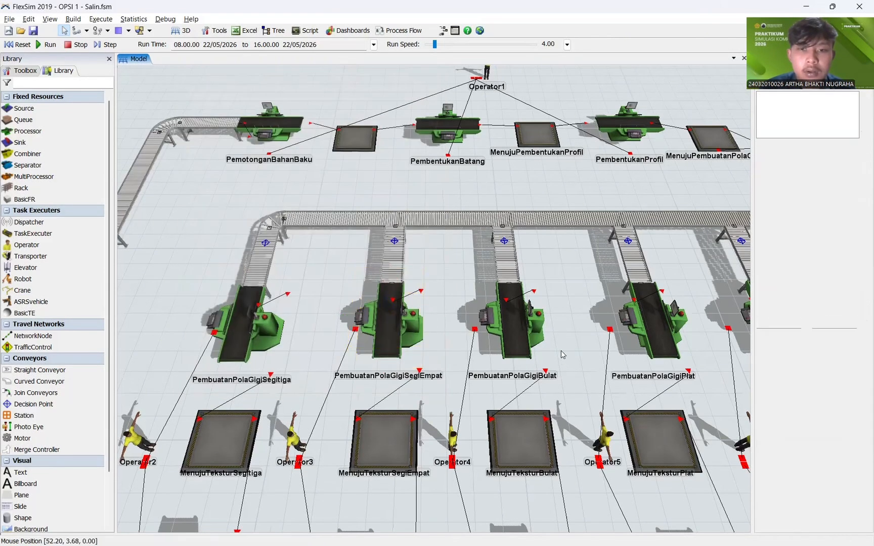
{"action": "left_click_drag", "start_coordinate": [503, 369], "coordinate": [419, 386]}
{"action": "double_click", "coordinate": [425, 340]}
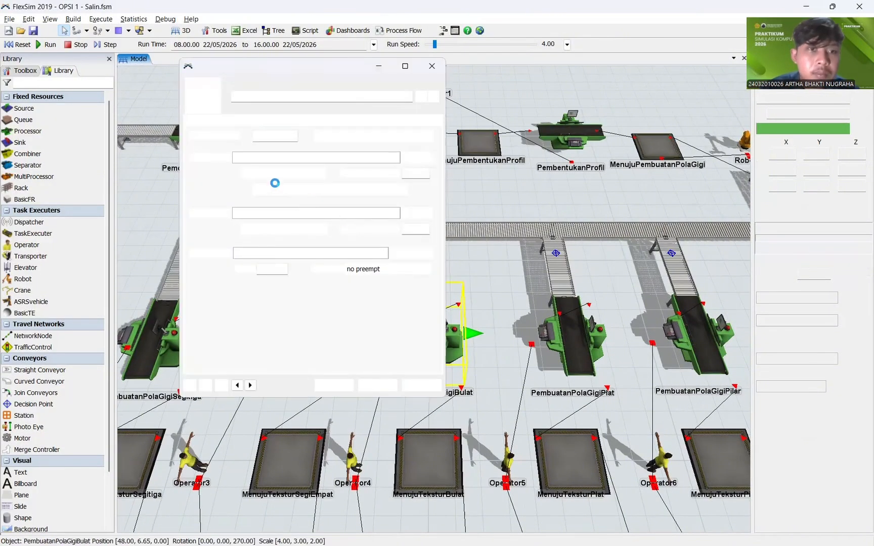
{"action": "double_click", "coordinate": [258, 213]}
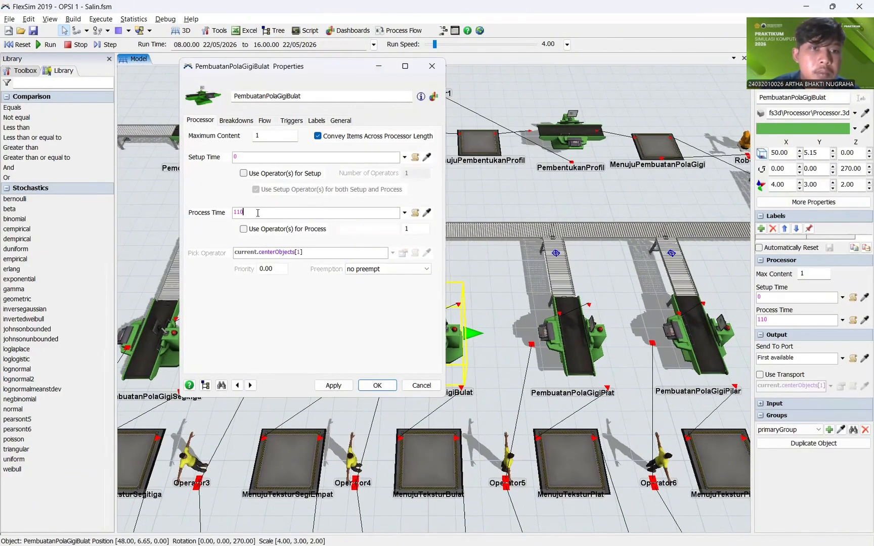
{"action": "key", "text": "BackSpace"}
{"action": "key", "text": "ctrl+v"}
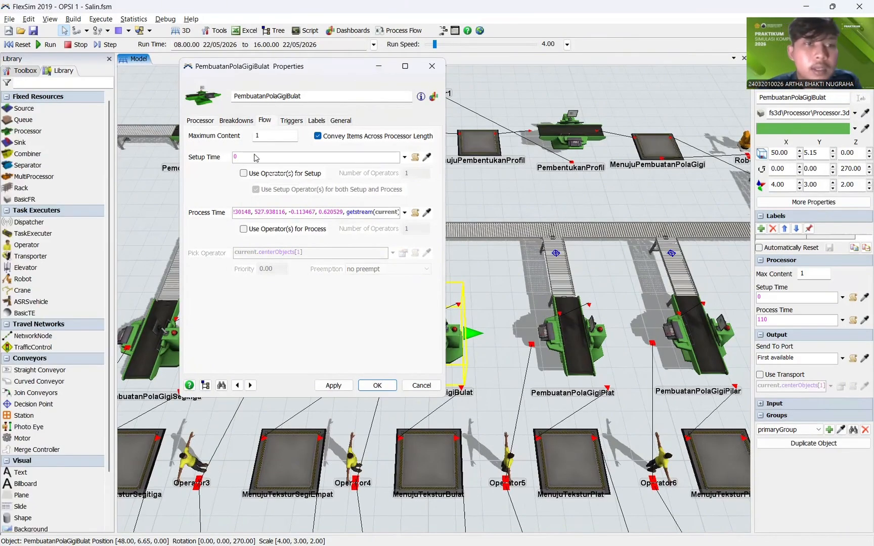
{"action": "left_click", "coordinate": [264, 120]}
{"action": "left_click", "coordinate": [219, 164]}
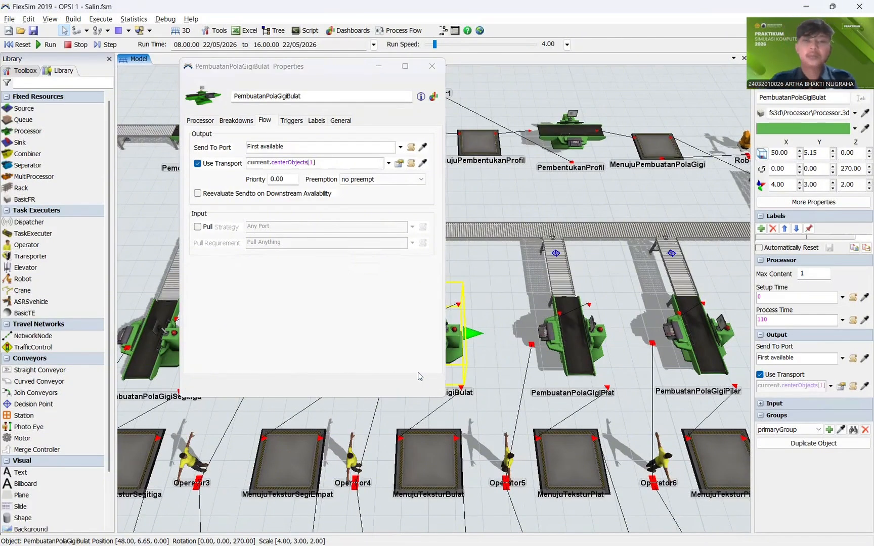
{"action": "left_click", "coordinate": [377, 385]}
Step: Set PembuatanPolaGigiPlat's process time to johnsonbounded(482.230148, 527.938116, -0.113467, 0.620529, getstream(current)) and enable Use Transport for its output
{"action": "left_click", "coordinate": [528, 339]}
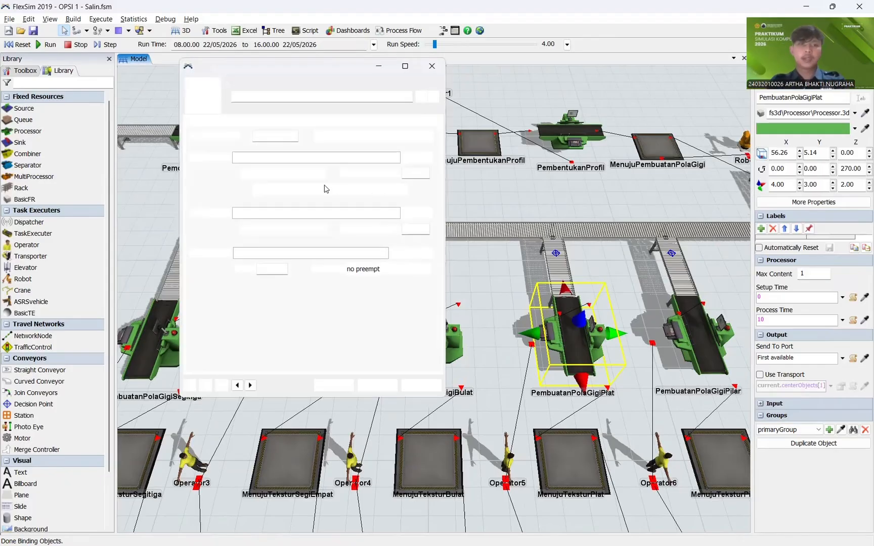
{"action": "left_click", "coordinate": [265, 212]}
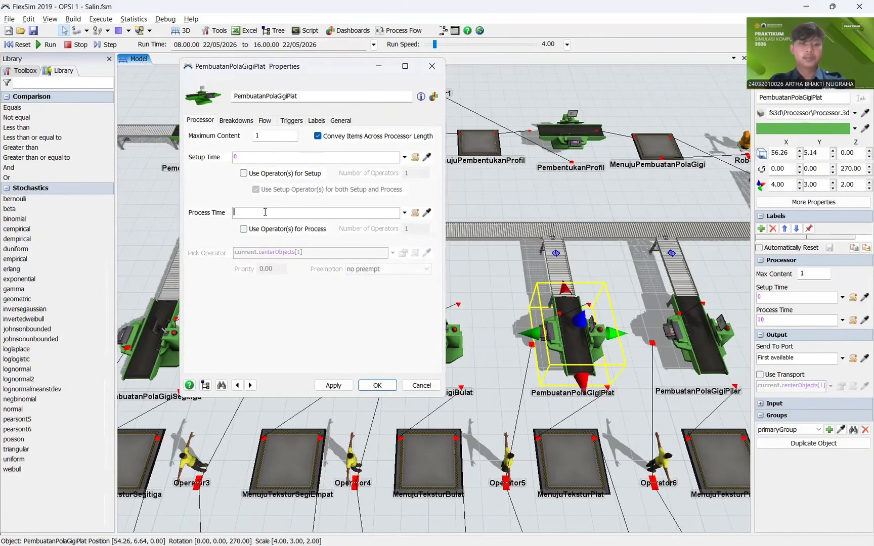
{"action": "key", "text": "ctrl+v"}
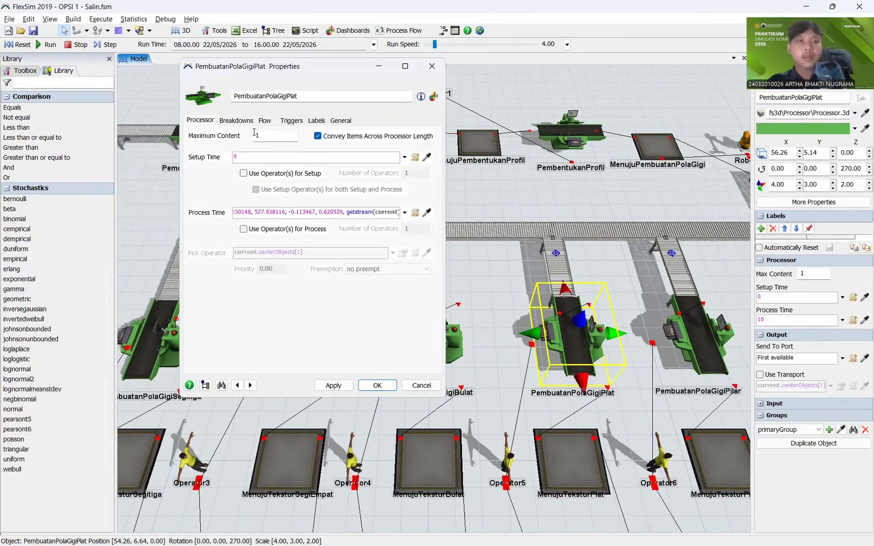
{"action": "left_click", "coordinate": [264, 120]}
{"action": "left_click", "coordinate": [198, 164]}
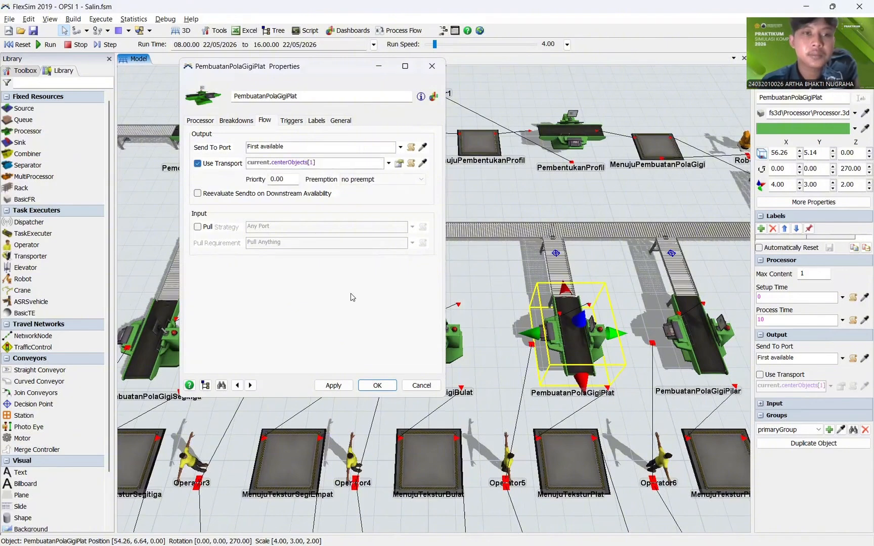
{"action": "left_click", "coordinate": [342, 385]}
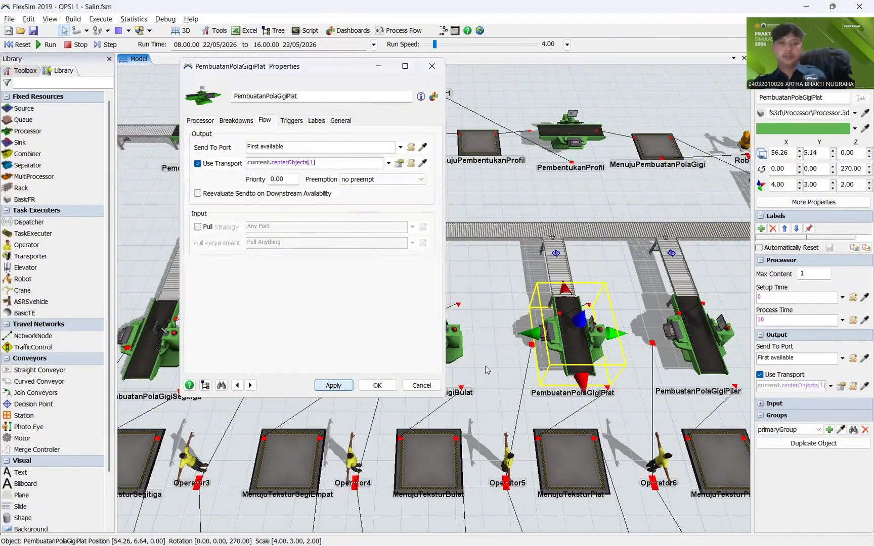
{"action": "key", "text": "Escape"}
Step: Set PembuatanPolaGigiPilar's process time to johnsonbounded(482.230148, 527.938116, -0.113467, 0.620529, getstream(current)) and enable Use Transport for its output
{"action": "scroll", "coordinate": [486, 370], "scroll_direction": "down", "scroll_amount": 3}
{"action": "left_click", "coordinate": [485, 370]}
{"action": "scroll", "coordinate": [348, 371], "scroll_direction": "down", "scroll_amount": 2}
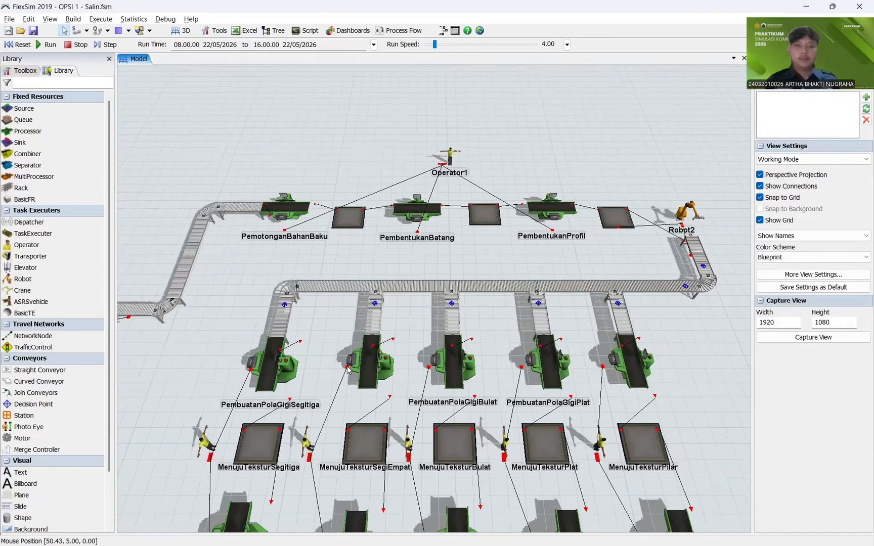
{"action": "left_click_drag", "start_coordinate": [348, 371], "coordinate": [277, 370]}
{"action": "left_click", "coordinate": [543, 369]}
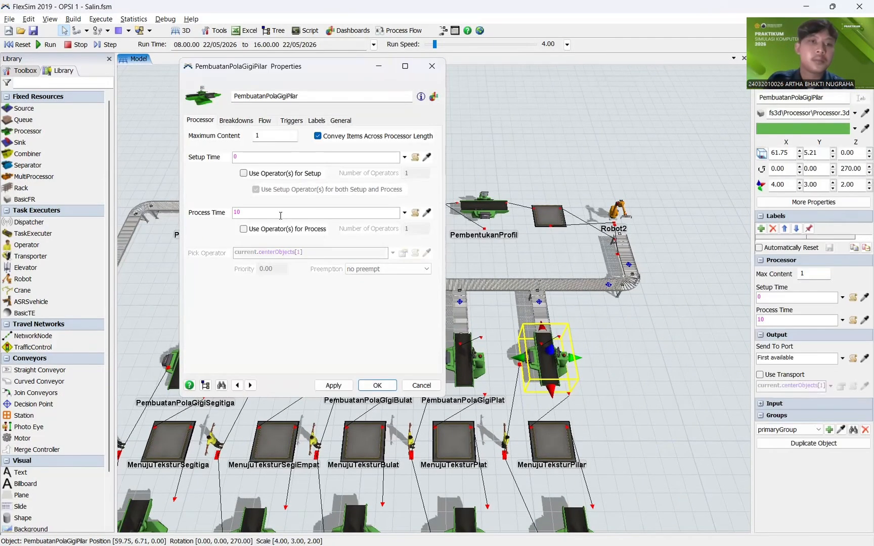
{"action": "left_click", "coordinate": [275, 213]}
{"action": "key", "text": "ctrl+v"}
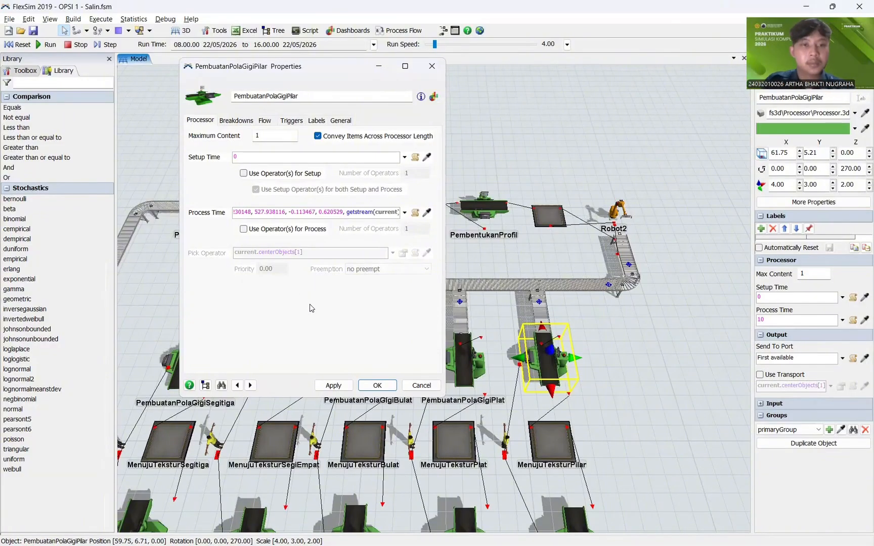
{"action": "left_click", "coordinate": [333, 386]}
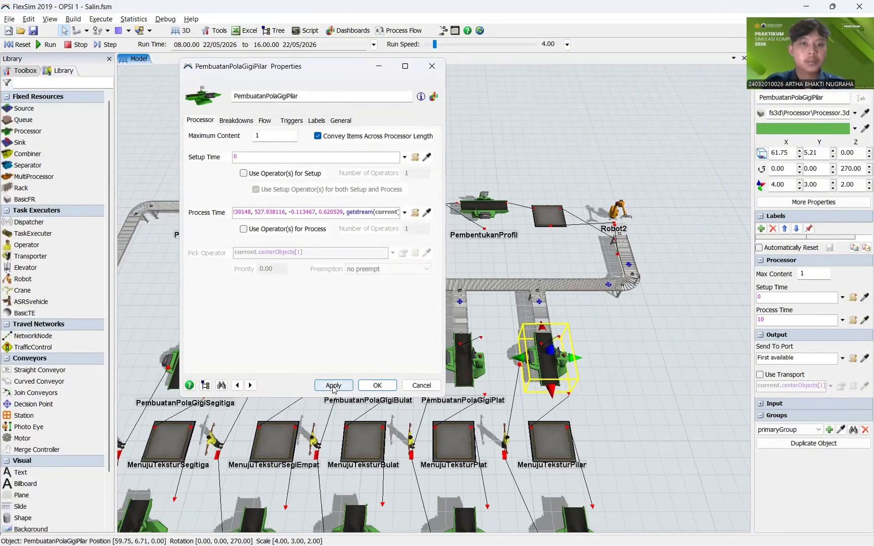
{"action": "left_click", "coordinate": [265, 121]}
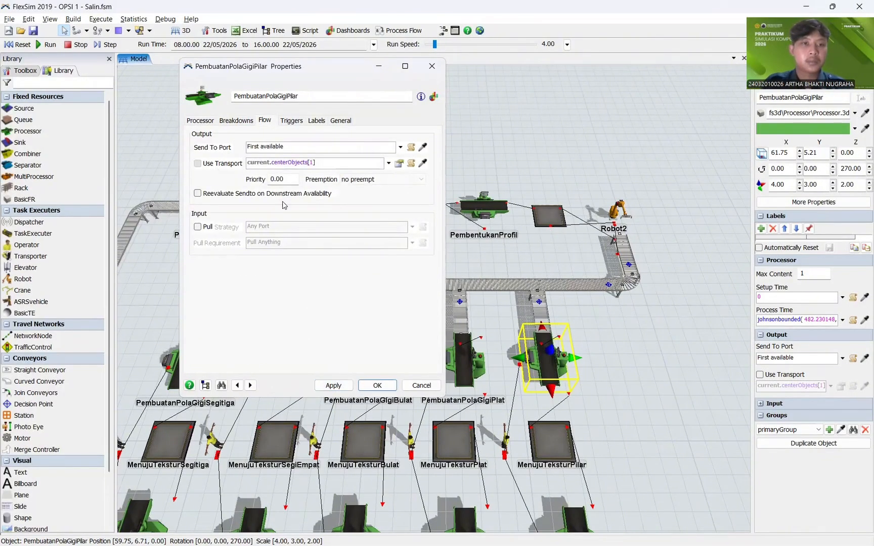
{"action": "left_click", "coordinate": [333, 386]}
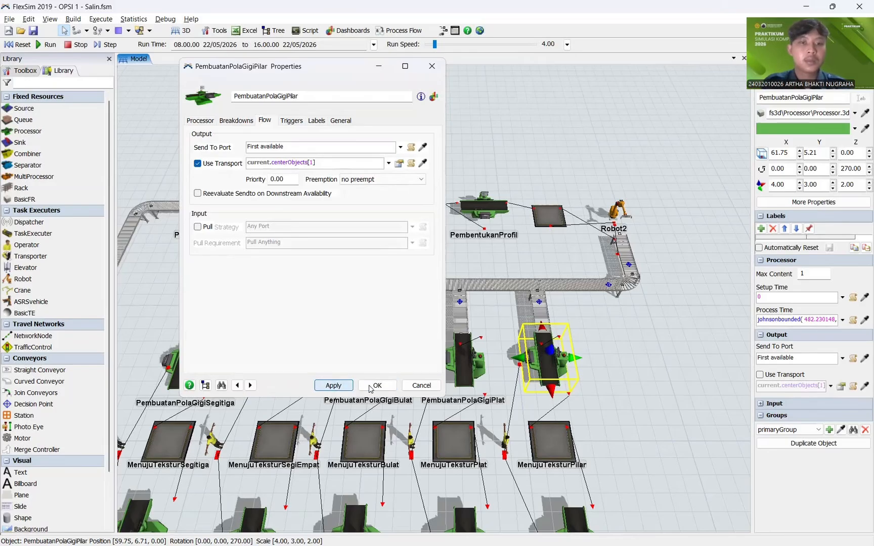
{"action": "left_click", "coordinate": [620, 383]}
Step: Switch to the DATA SIKOM workbook in Excel and copy the ten Pembentukan Tekstur measurements in B7:K7
{"action": "scroll", "coordinate": [620, 383], "scroll_direction": "down", "scroll_amount": 3}
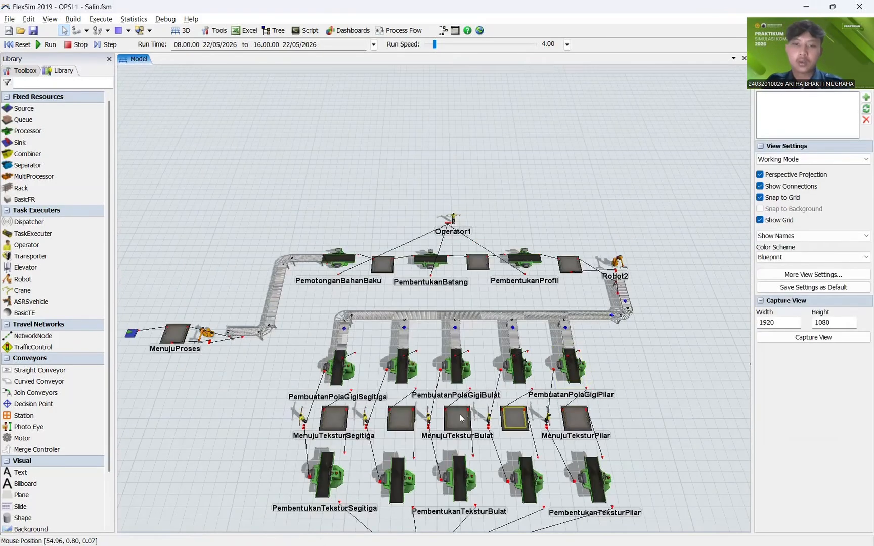
{"action": "scroll", "coordinate": [461, 418], "scroll_direction": "down", "scroll_amount": 5}
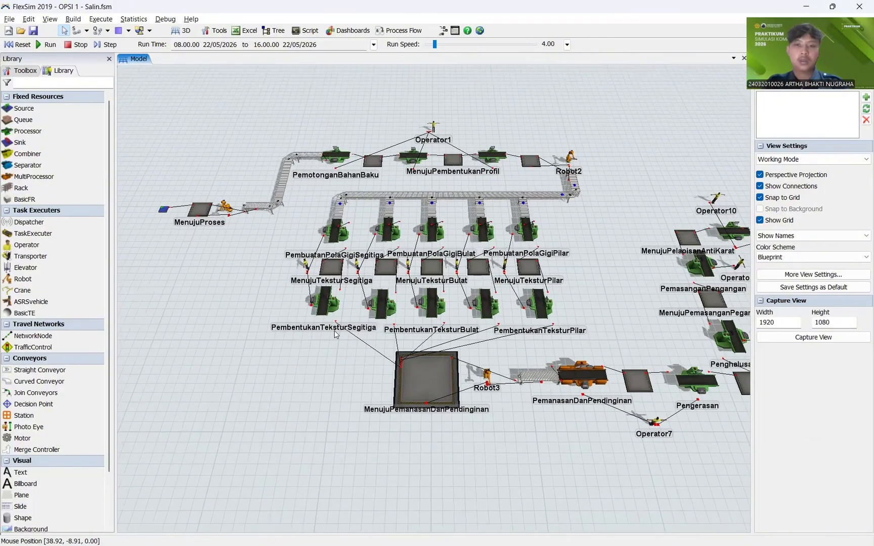
{"action": "scroll", "coordinate": [338, 344], "scroll_direction": "up", "scroll_amount": 2}
{"action": "scroll", "coordinate": [346, 343], "scroll_direction": "up", "scroll_amount": 3}
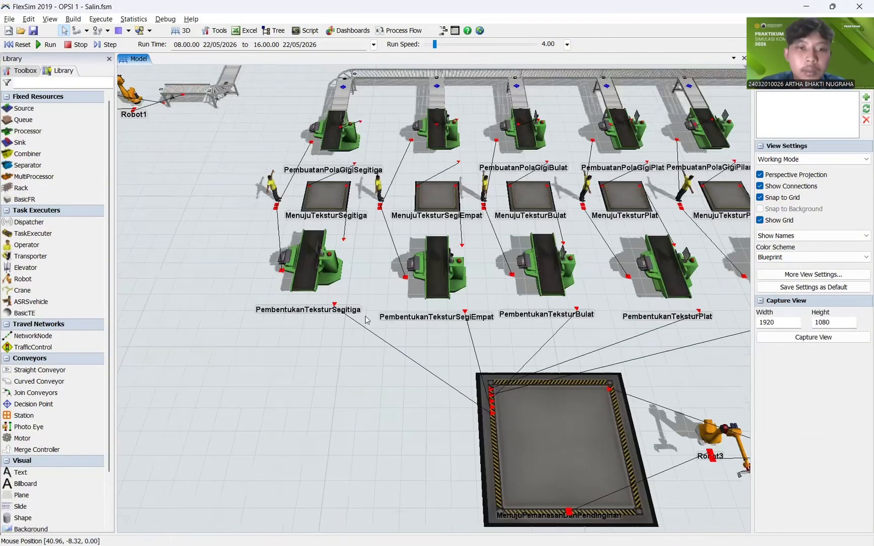
{"action": "key", "text": "alt+Tab"}
{"action": "key", "text": "alt+Tab"}
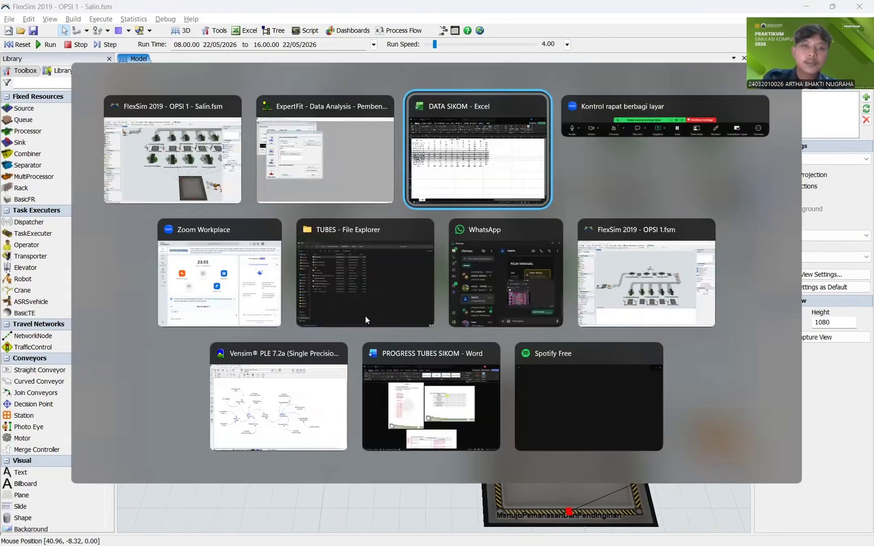
{"action": "left_click_drag", "start_coordinate": [117, 211], "coordinate": [461, 212]}
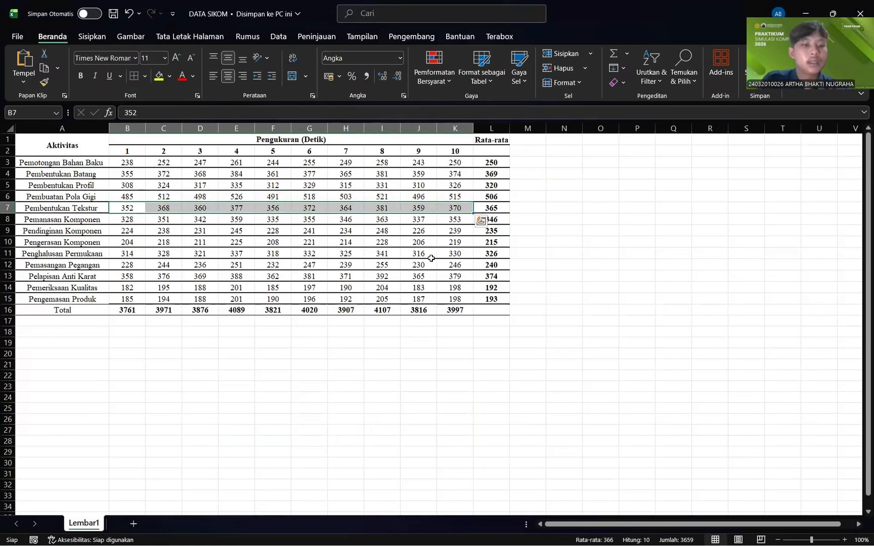
{"action": "key", "text": "ctrl+c"}
Step: Switch to ExpertFit and close PembentukanPolaGigi's simulation representation and data analysis
{"action": "key", "text": "alt+Tab"}
{"action": "key", "text": "Tab"}
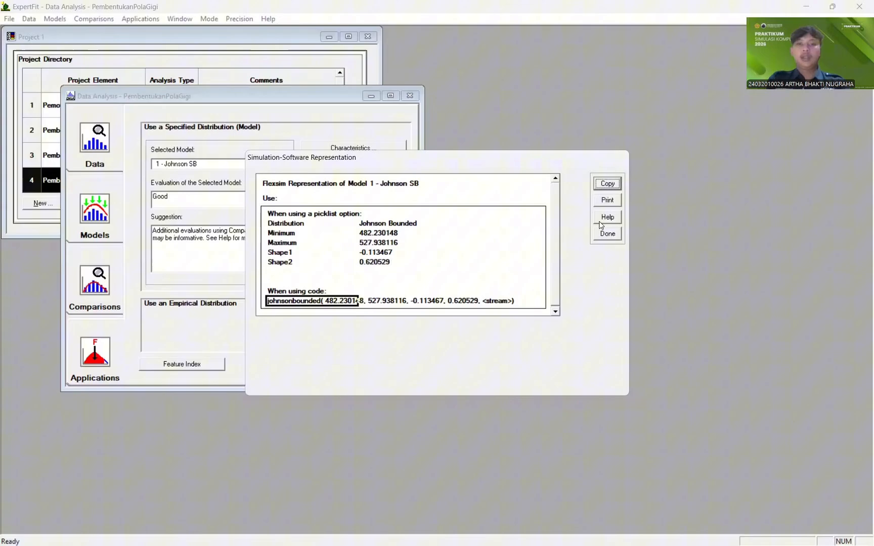
{"action": "left_click", "coordinate": [607, 234]}
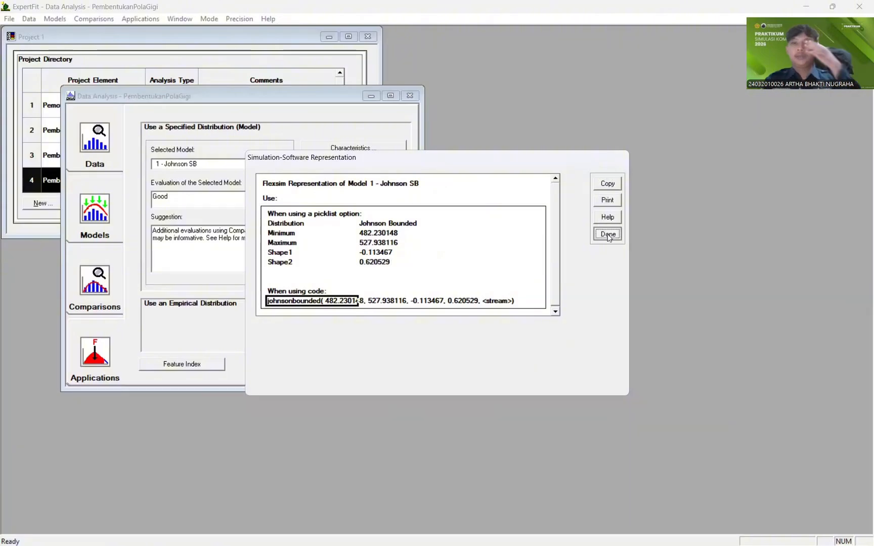
{"action": "left_click", "coordinate": [486, 315]}
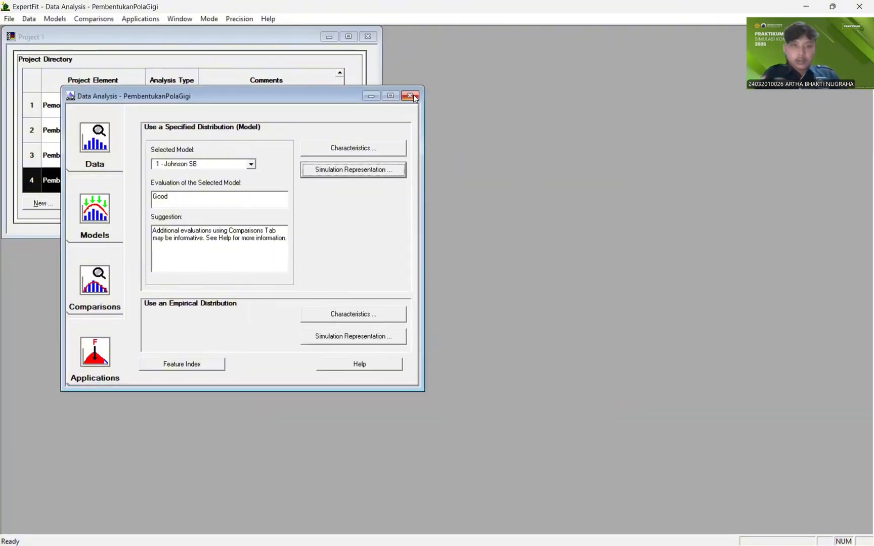
{"action": "left_click", "coordinate": [409, 96]}
Step: Create a new project element named PembentukanTekstur for fitting distributions to data
{"action": "left_click", "coordinate": [61, 205]}
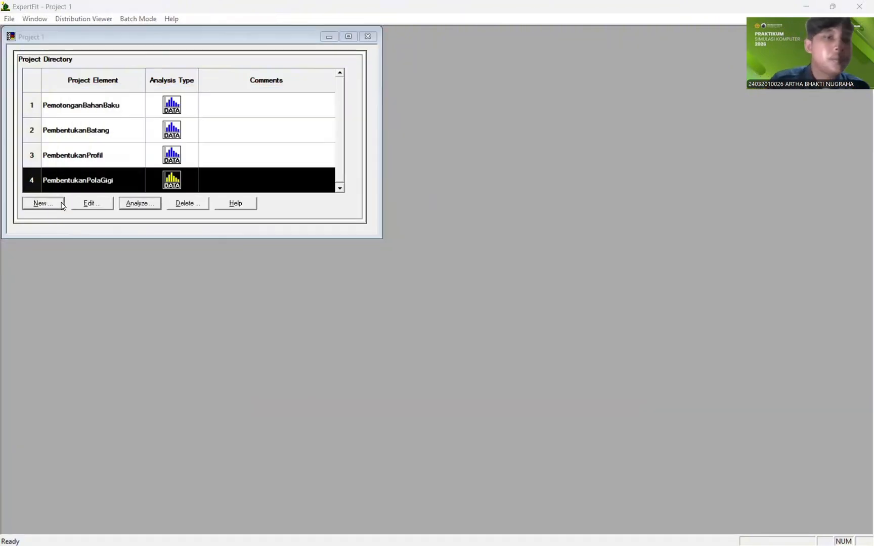
{"action": "key", "text": "Delete"}
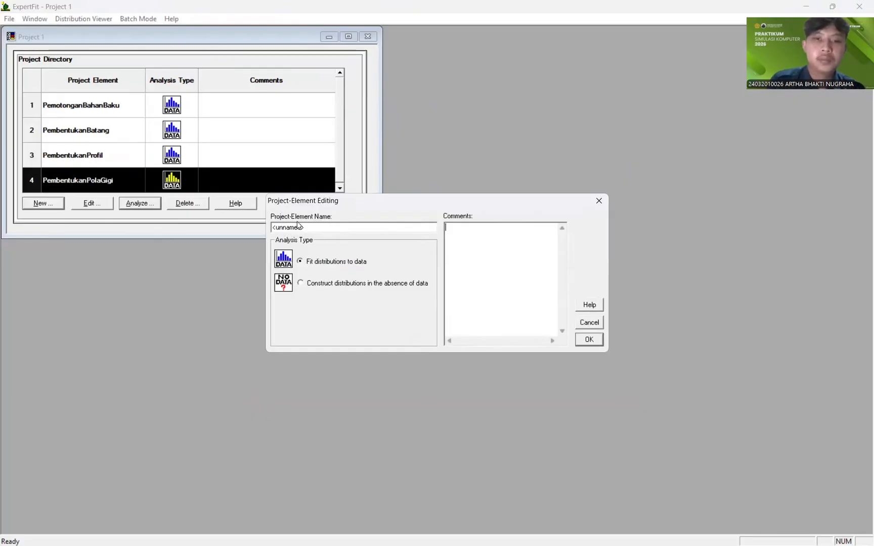
{"action": "double_click", "coordinate": [325, 229]}
{"action": "type", "text": "Pemben"}
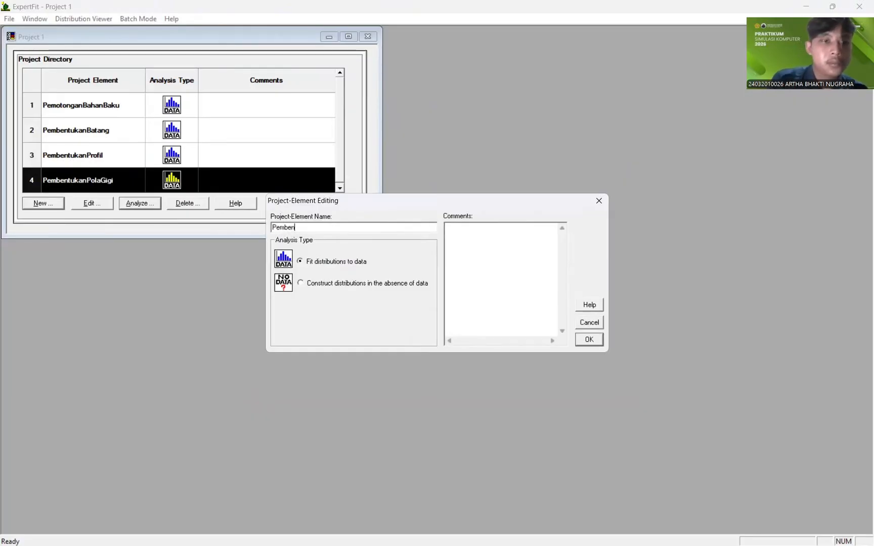
{"action": "type", "text": "tukanTekstur"}
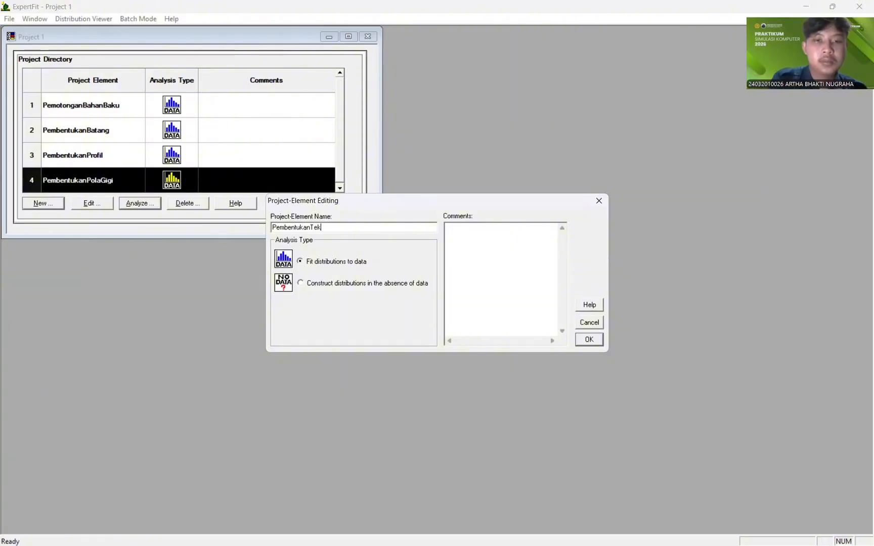
{"action": "left_click", "coordinate": [596, 344]}
Step: Start the data analysis of PembentukanTekstur and open its data entry options
{"action": "left_click", "coordinate": [142, 205]}
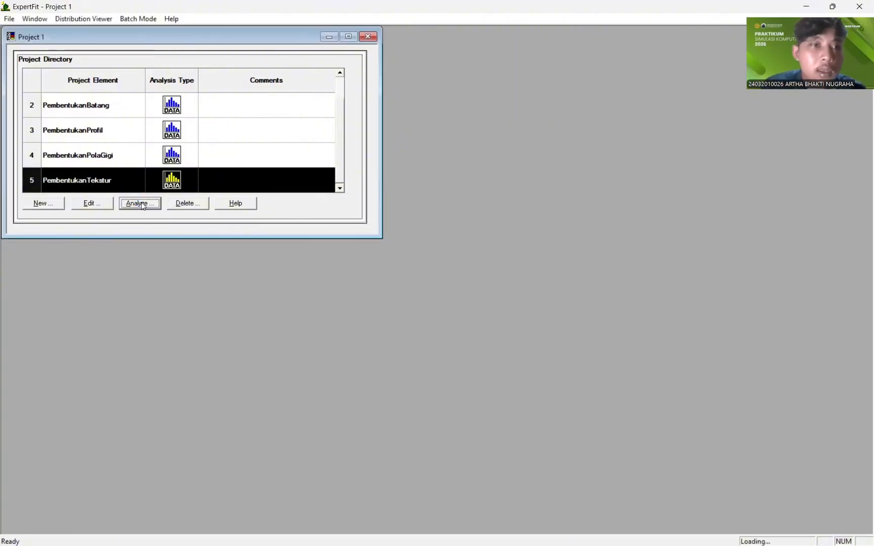
{"action": "left_click", "coordinate": [370, 162]}
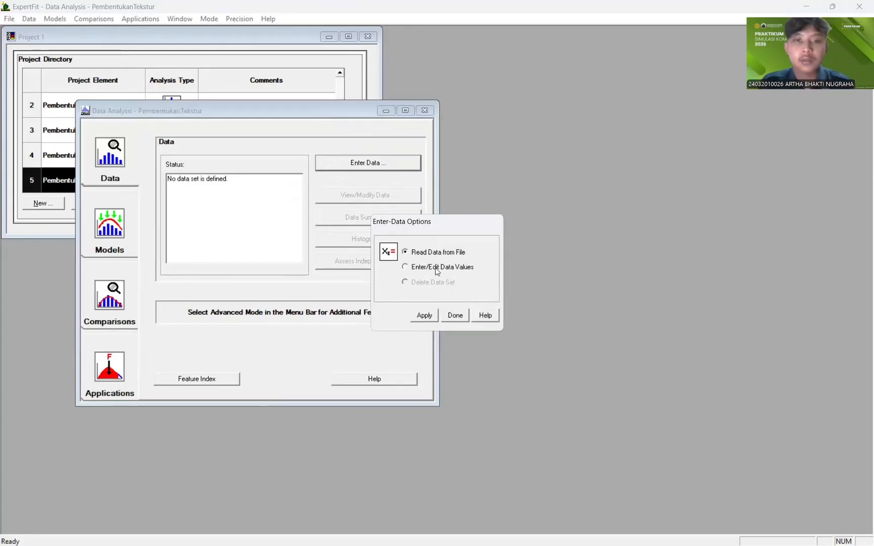
Step: Enter the ten copied observations as the PembentukanTekstur data set from the clipboard, accept them, and dismiss the data summary
{"action": "left_click", "coordinate": [424, 315]}
{"action": "left_click", "coordinate": [490, 347]}
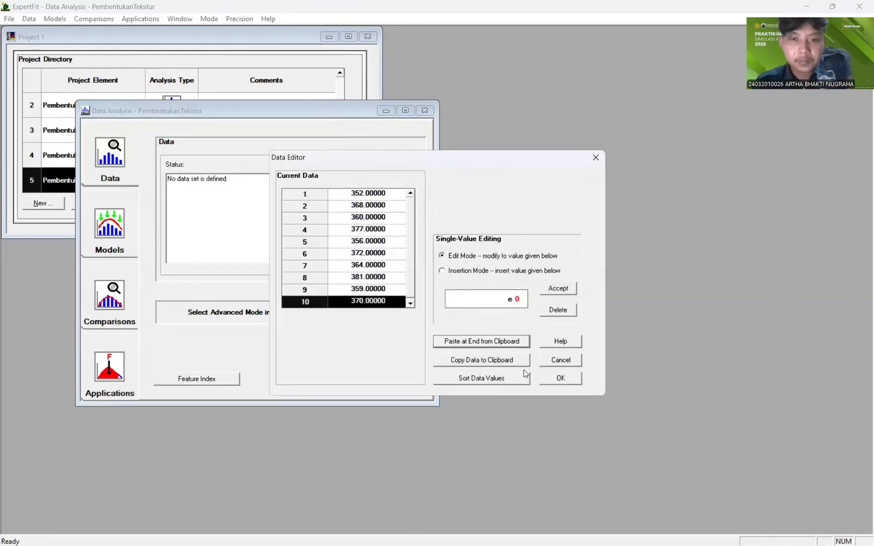
{"action": "left_click", "coordinate": [561, 378]}
{"action": "left_click", "coordinate": [465, 303]}
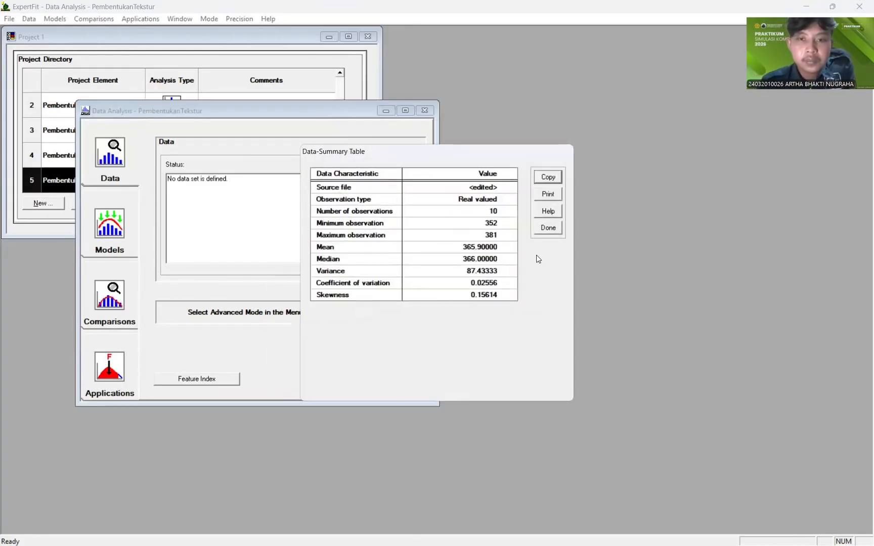
{"action": "left_click", "coordinate": [547, 228]}
Step: Run automated model fitting on the PembentukanTekstur data and close the fitting results
{"action": "left_click", "coordinate": [108, 231]}
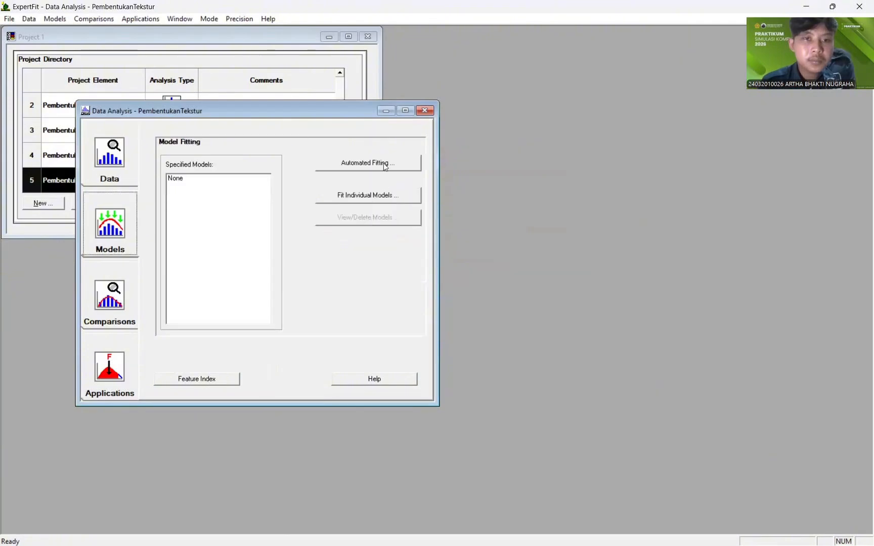
{"action": "left_click", "coordinate": [383, 162]}
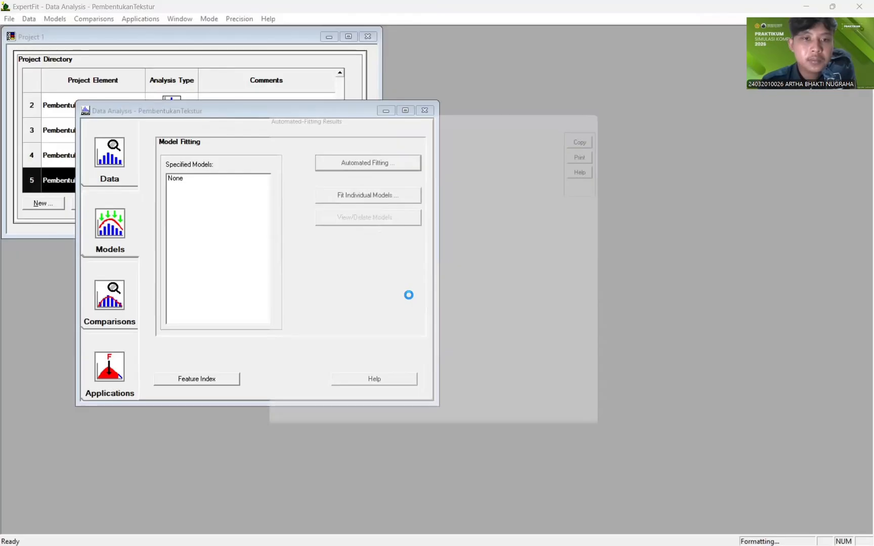
{"action": "left_click", "coordinate": [600, 181]}
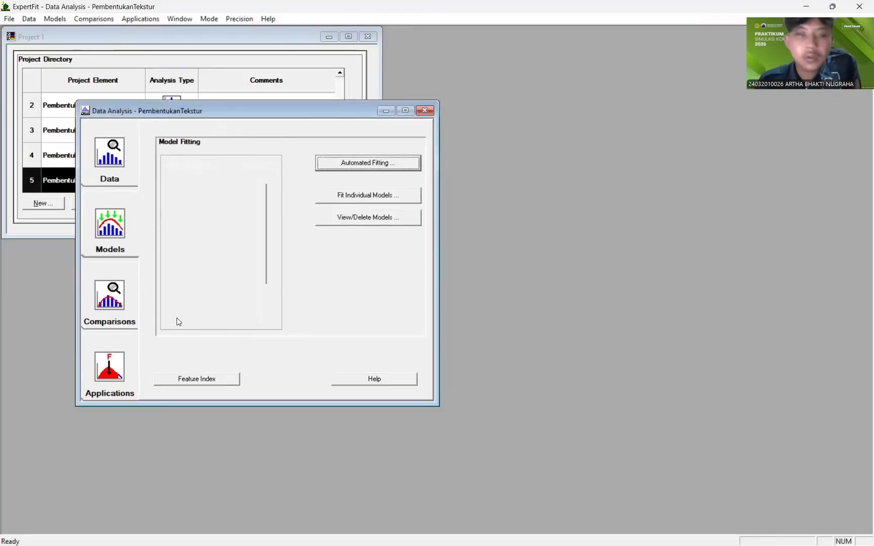
Step: Generate the Flexsim simulation representation of the fitted 1 - Johnson SB model
{"action": "left_click", "coordinate": [109, 298]}
{"action": "left_click", "coordinate": [109, 370]}
{"action": "left_click", "coordinate": [367, 184]}
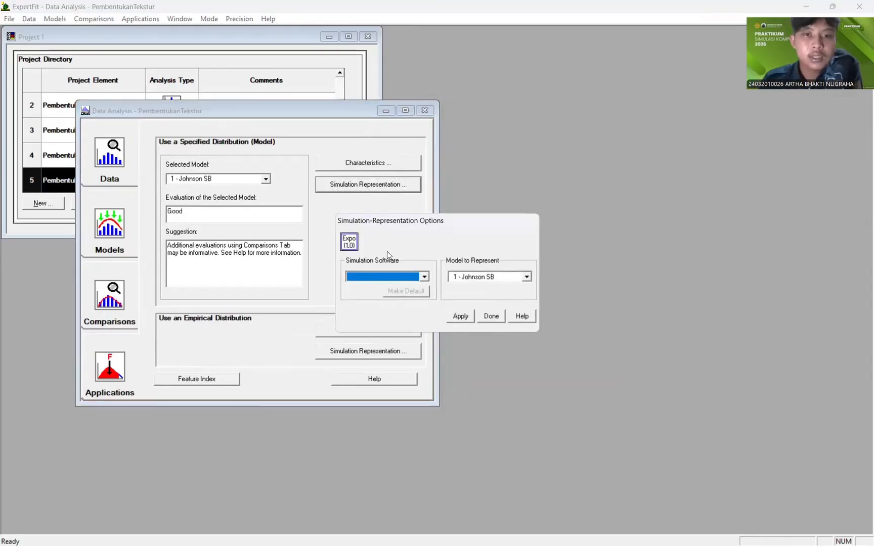
{"action": "left_click", "coordinate": [424, 277]}
{"action": "left_click", "coordinate": [398, 289]}
{"action": "left_click", "coordinate": [465, 318]}
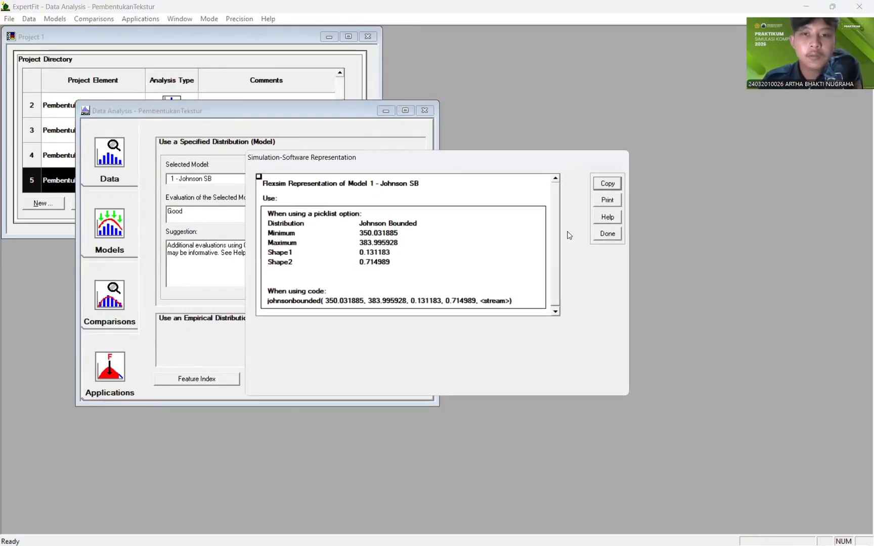
Step: Copy the johnsonbounded code from the Flexsim representation and close the representation
{"action": "left_click", "coordinate": [608, 183]}
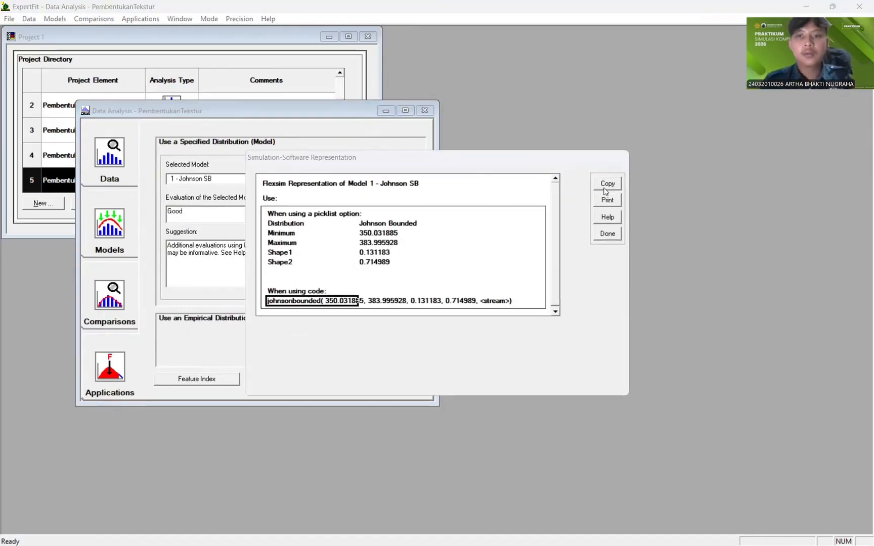
{"action": "left_click", "coordinate": [478, 293]}
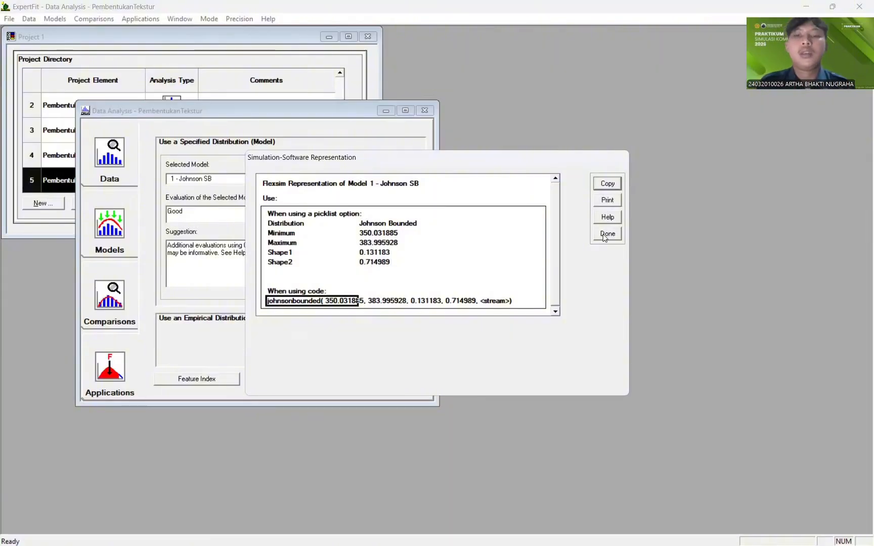
{"action": "left_click", "coordinate": [605, 233]}
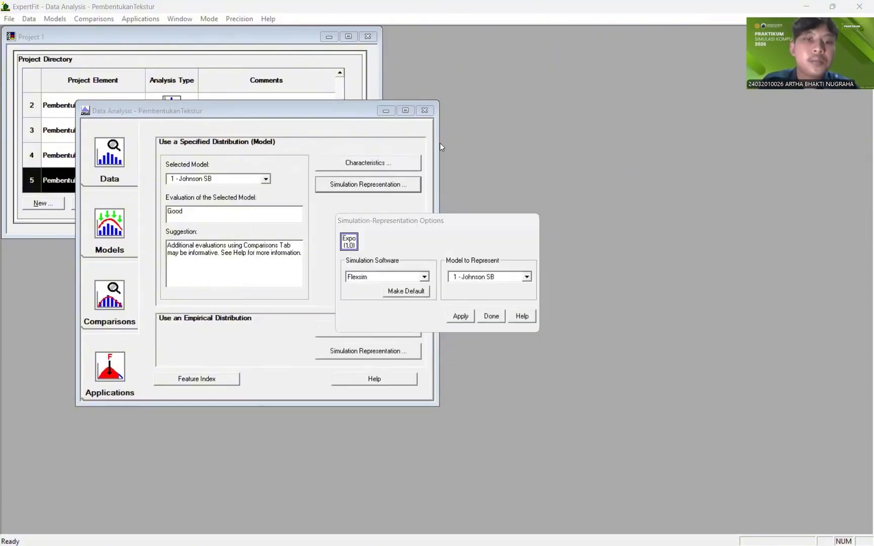
Step: Switch to FlexSim and set PembentukanTeksturSegitiga's process time to johnsonbounded( 350.031885, 383.995928, 0.131183, 0.714989, getstream(current))
{"action": "key", "text": "alt+Tab"}
{"action": "key", "text": "alt+Tab"}
{"action": "left_click", "coordinate": [259, 252]}
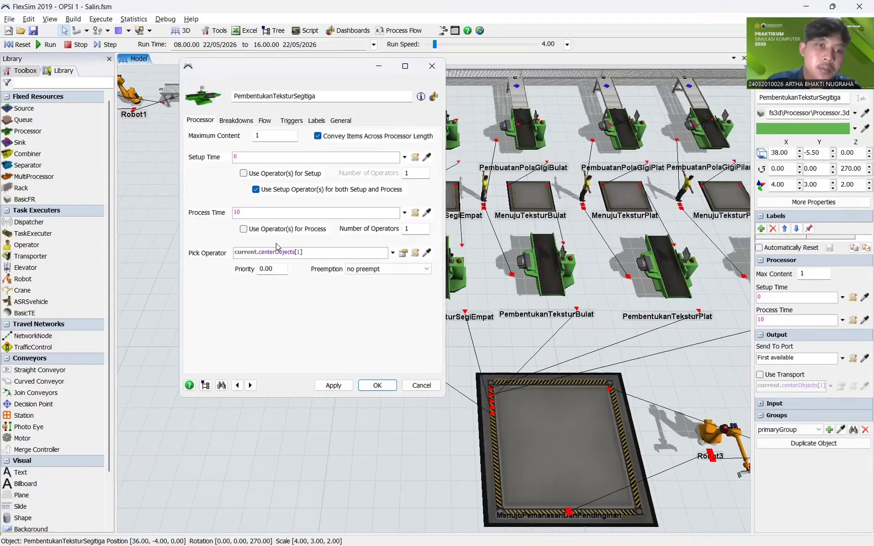
{"action": "left_click", "coordinate": [300, 211]}
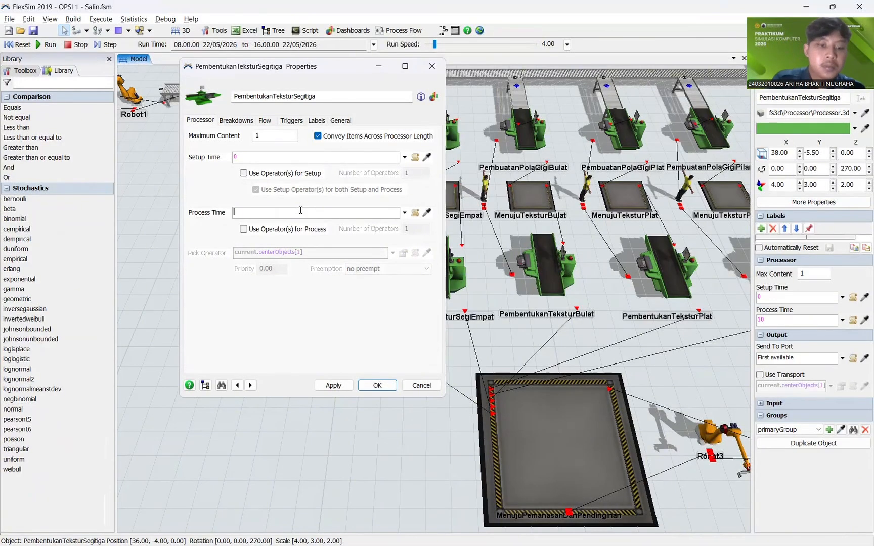
{"action": "type", "text": "johnsonbounded( 350.031885, 383.993928, 0.131183, 0.714989, <stream>)"}
{"action": "key", "text": "BackSpace"}
{"action": "key", "text": "BackSpace"}
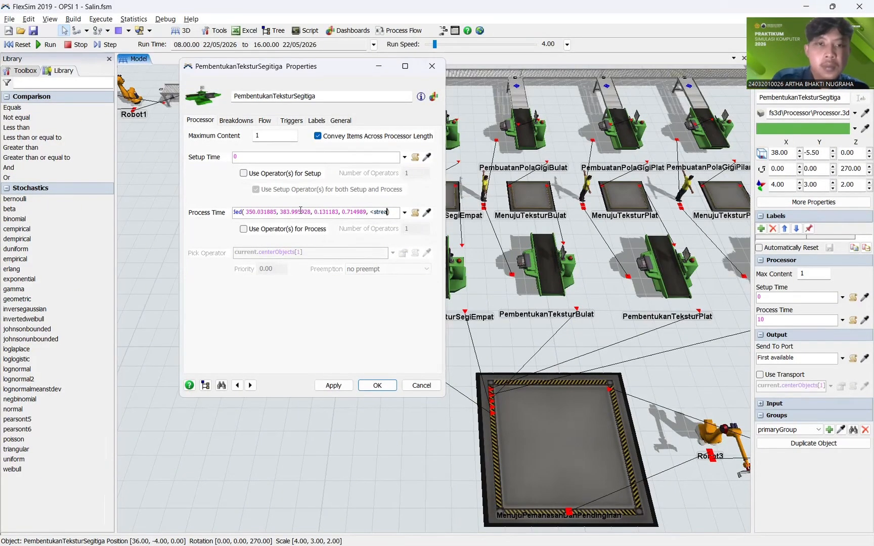
{"action": "type", "text": "getstream"}
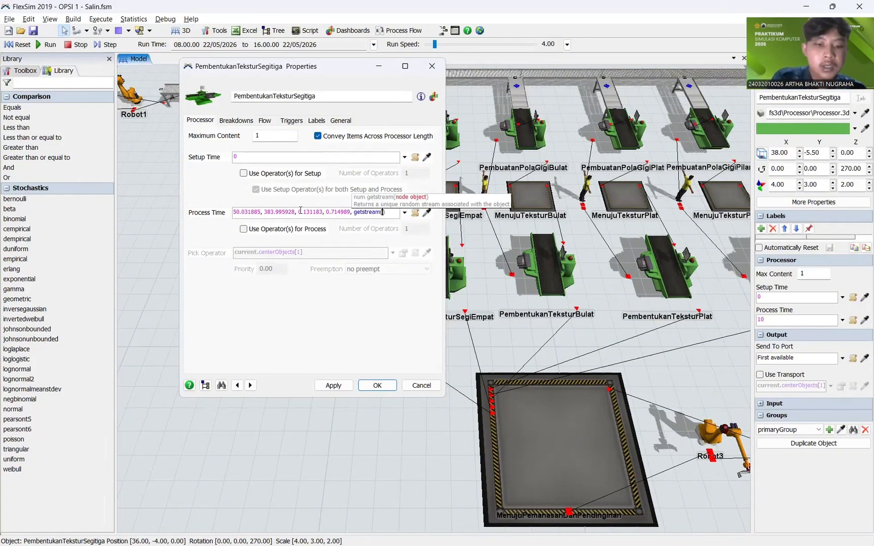
{"action": "type", "text": "(current"}
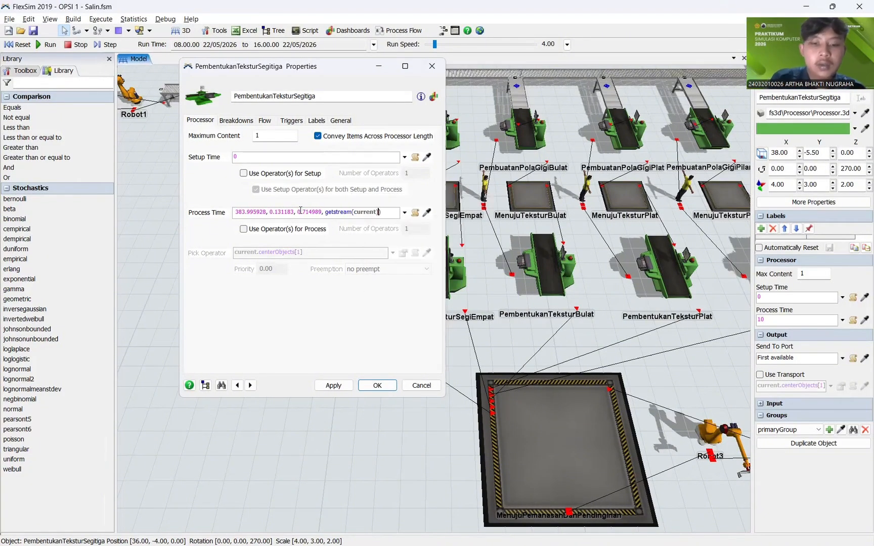
Step: Enable Use Transport for PembentukanTeksturSegitiga's output, copy its full process time expression, and apply the properties
{"action": "left_click", "coordinate": [264, 124]}
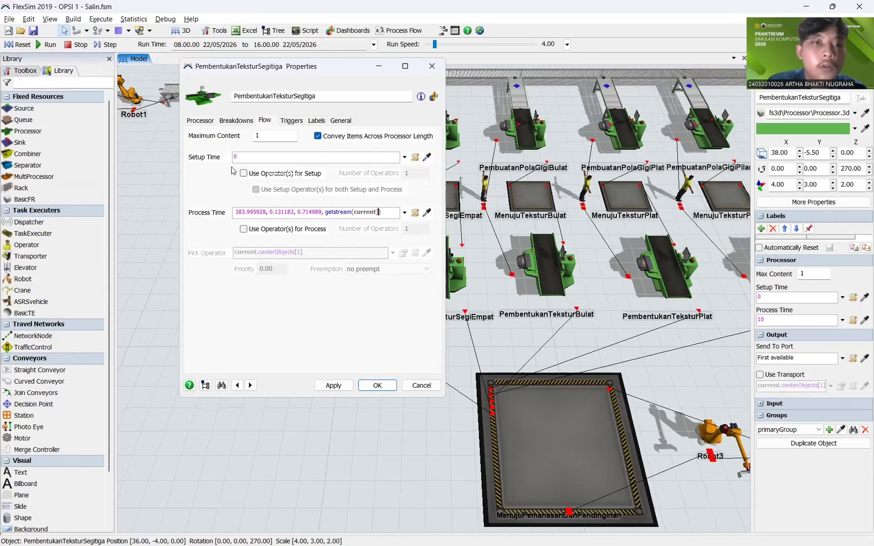
{"action": "left_click", "coordinate": [215, 163]}
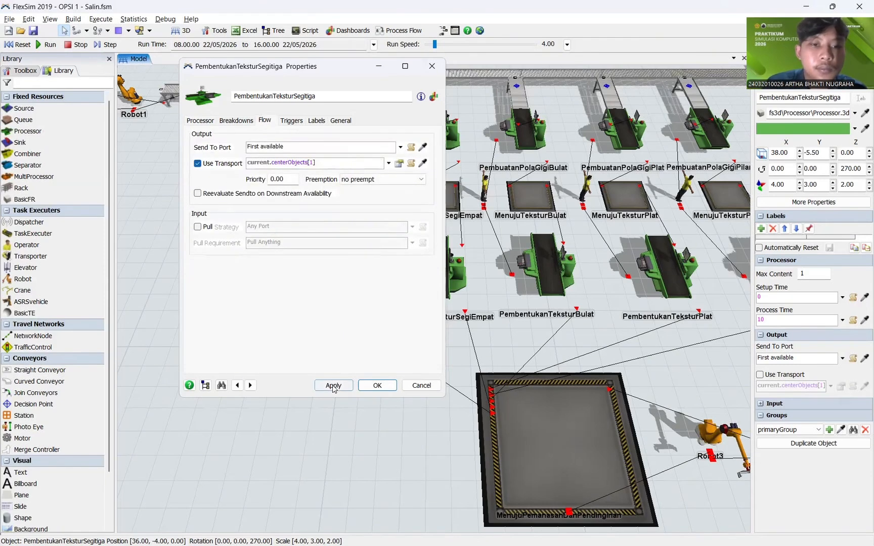
{"action": "left_click", "coordinate": [200, 121]}
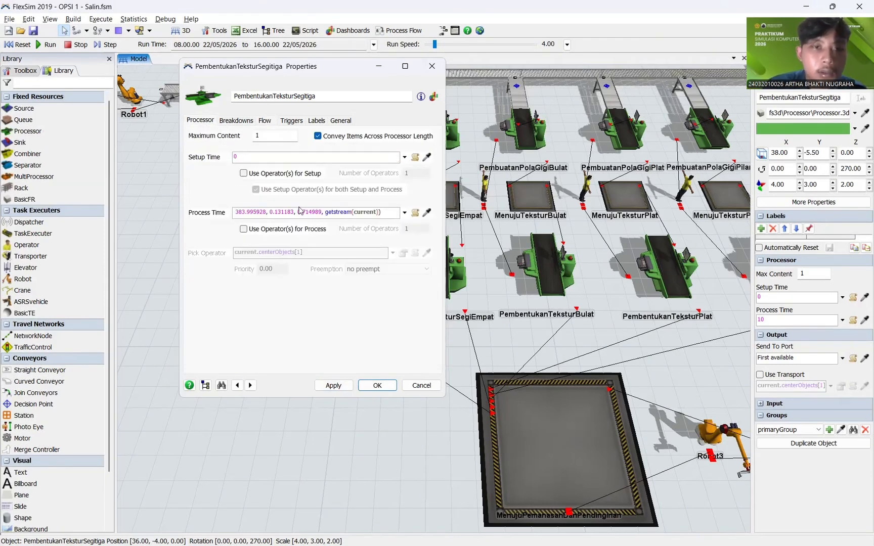
{"action": "left_click", "coordinate": [300, 211]}
{"action": "key", "text": "ctrl+a"}
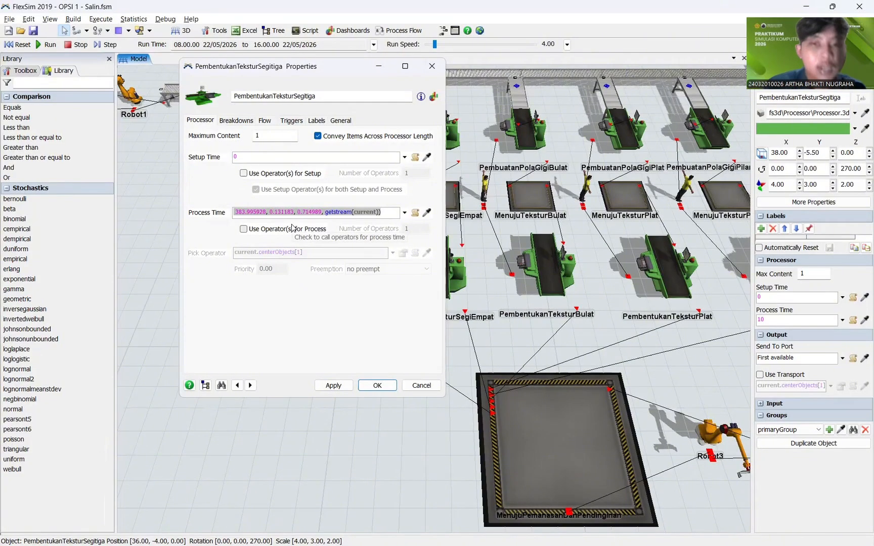
{"action": "left_click", "coordinate": [333, 385]}
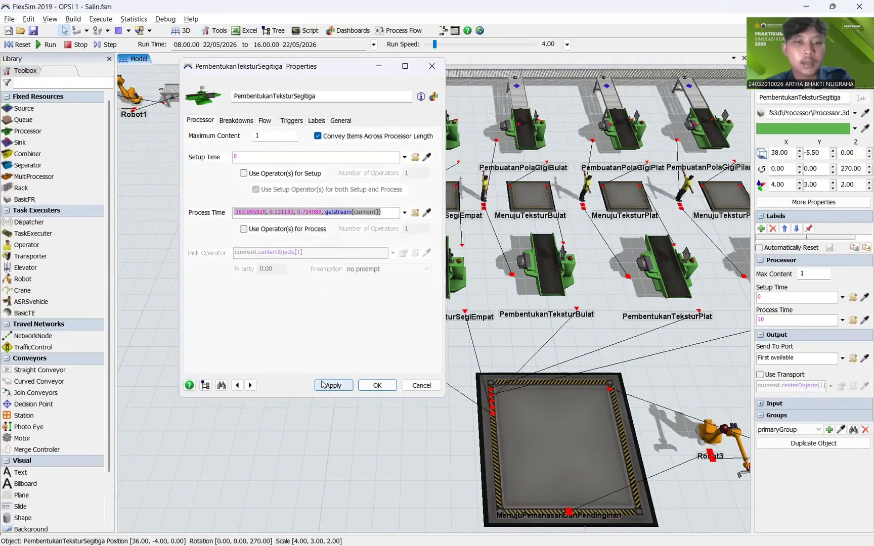
{"action": "left_click", "coordinate": [382, 382]}
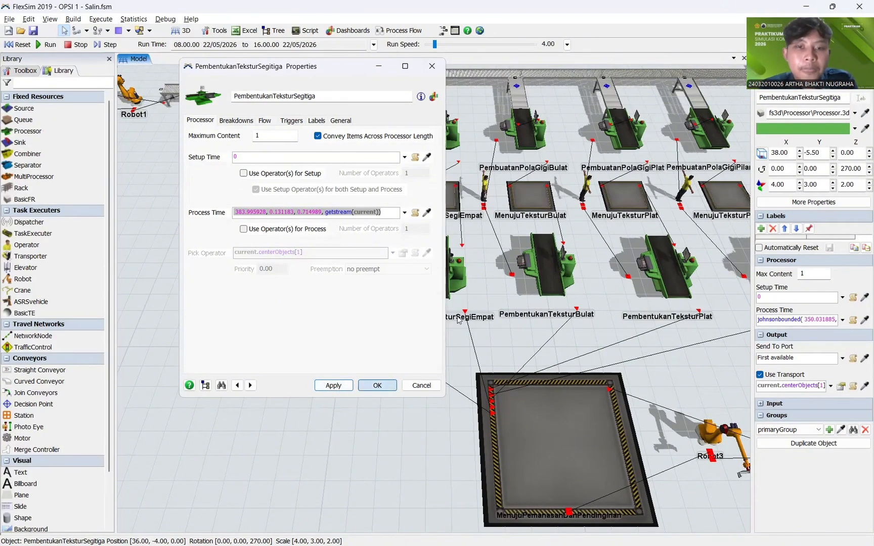
Step: Set PembentukanTeksturSegiEmpat's process time to the copied johnsonbounded expression and enable Use Transport for its output
{"action": "left_click", "coordinate": [440, 275]}
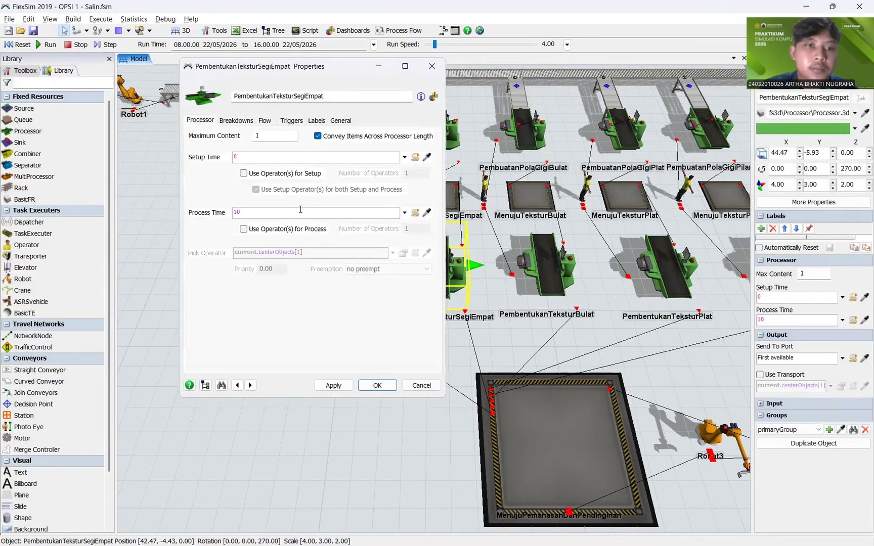
{"action": "left_click", "coordinate": [300, 208]}
{"action": "key", "text": "ctrl+a"}
{"action": "key", "text": "ctrl+v"}
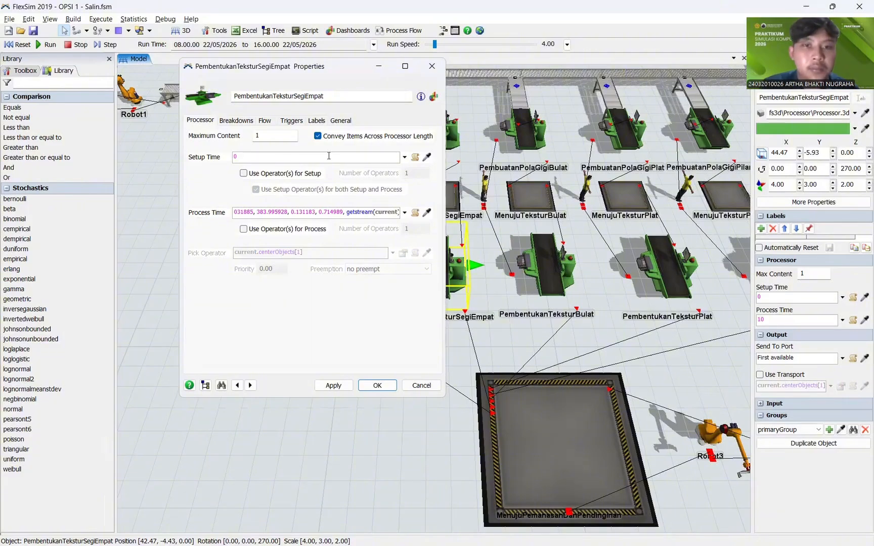
{"action": "left_click", "coordinate": [264, 121]}
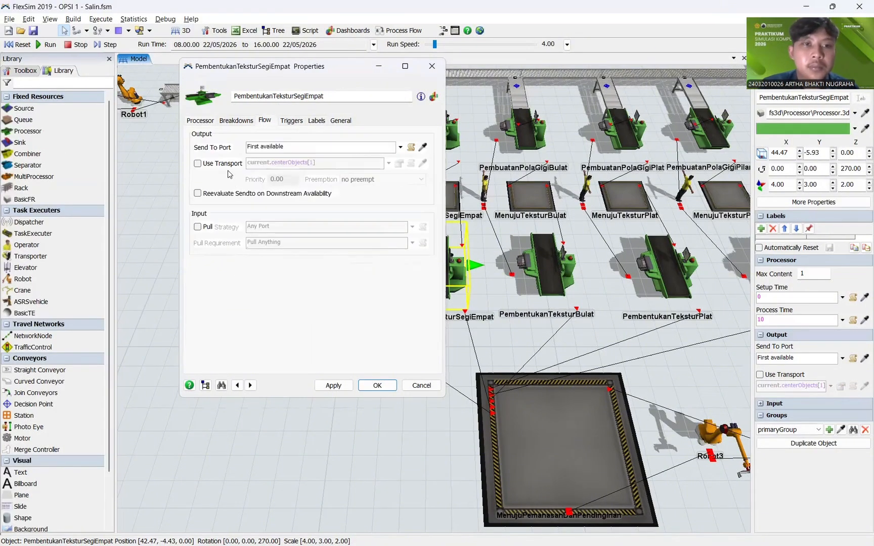
{"action": "left_click", "coordinate": [223, 172]}
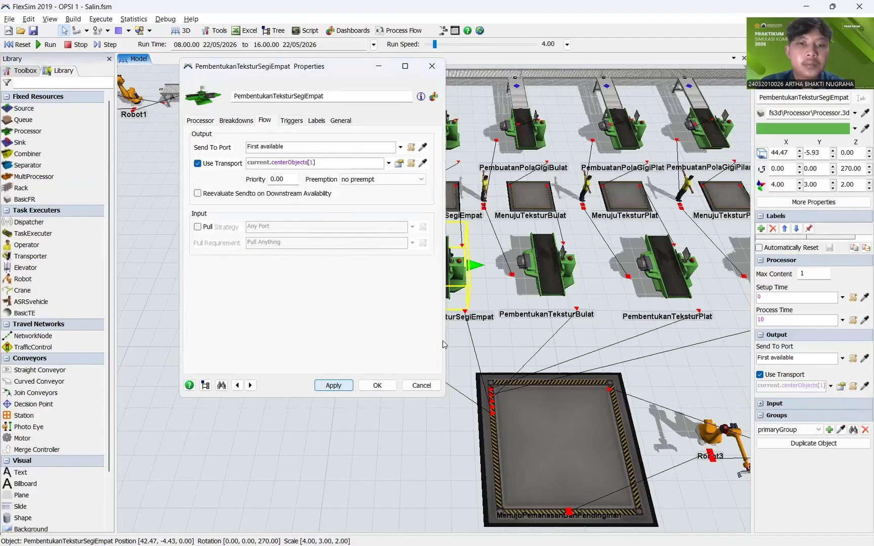
{"action": "left_click", "coordinate": [386, 380]}
Step: Set PembentukanTeksturBulat's process time to the copied johnsonbounded expression and enable Use Transport for its output
{"action": "left_click", "coordinate": [544, 273]}
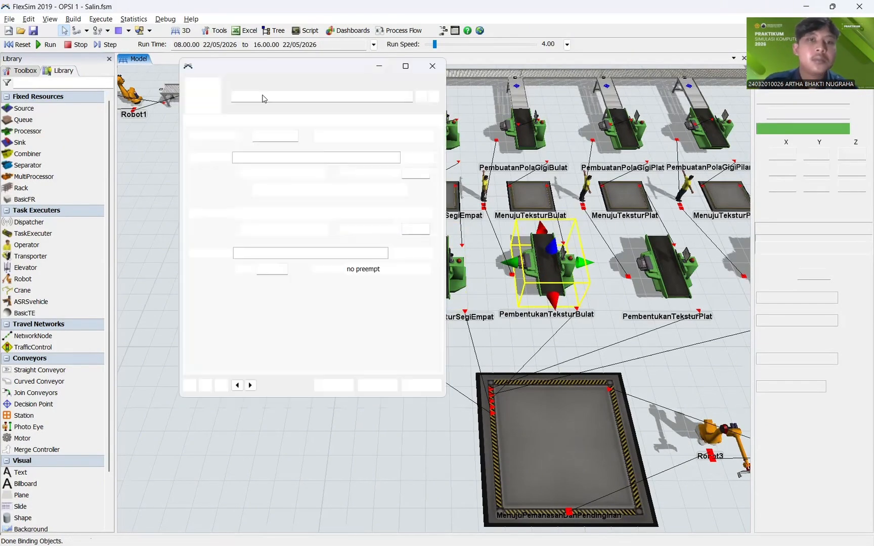
{"action": "left_click", "coordinate": [285, 158]}
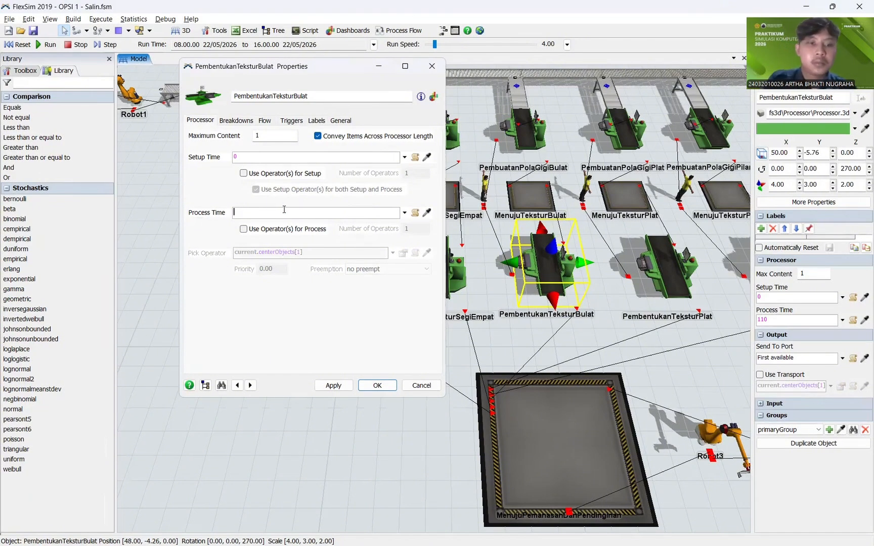
{"action": "key", "text": "ctrl+v"}
{"action": "left_click", "coordinate": [265, 120]}
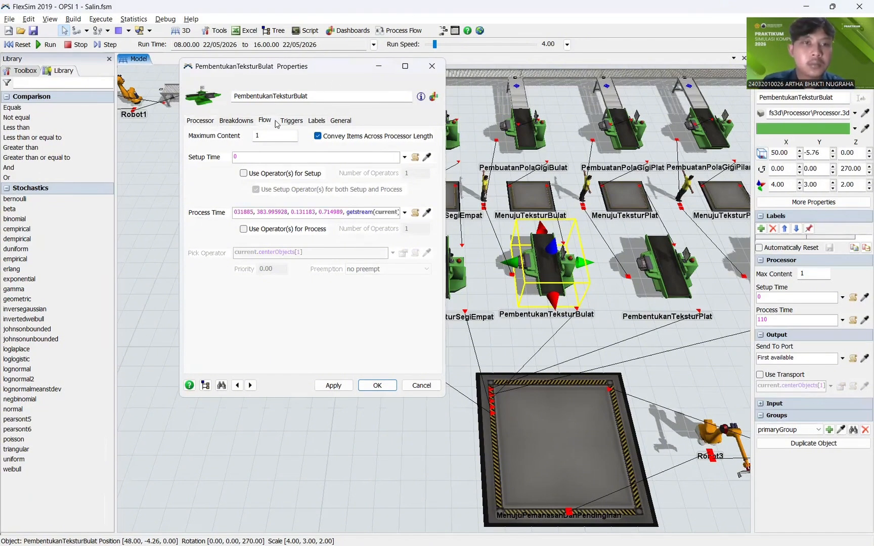
{"action": "left_click", "coordinate": [333, 385]}
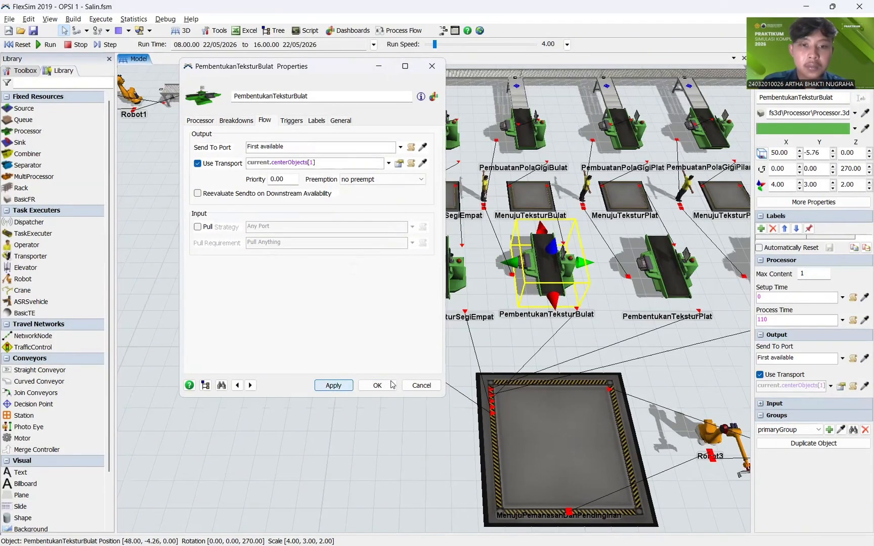
{"action": "left_click", "coordinate": [377, 386]}
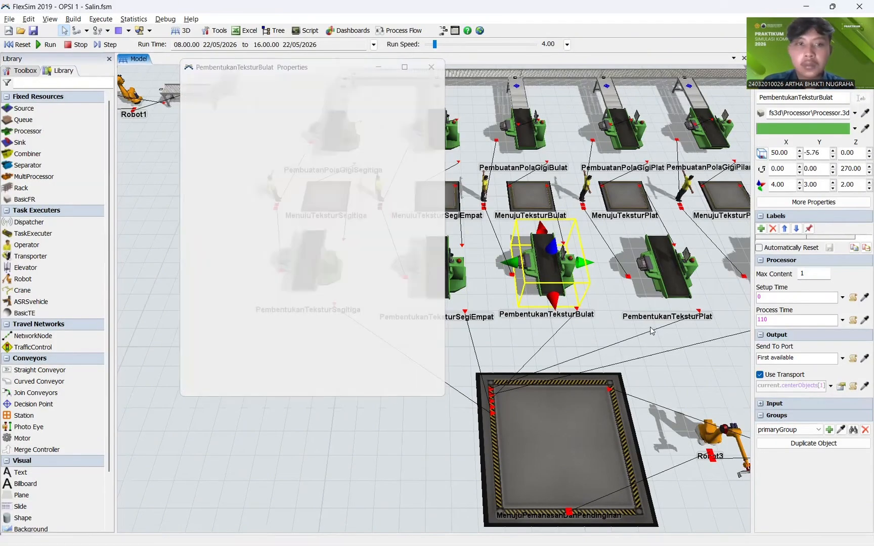
Step: Set PembentukanTeksturPlat's process time to the copied johnsonbounded expression and enable Use Transport for its output
{"action": "left_click", "coordinate": [486, 354]}
{"action": "scroll", "coordinate": [551, 317], "scroll_direction": "down", "scroll_amount": 5}
{"action": "scroll", "coordinate": [456, 253], "scroll_direction": "up", "scroll_amount": 5}
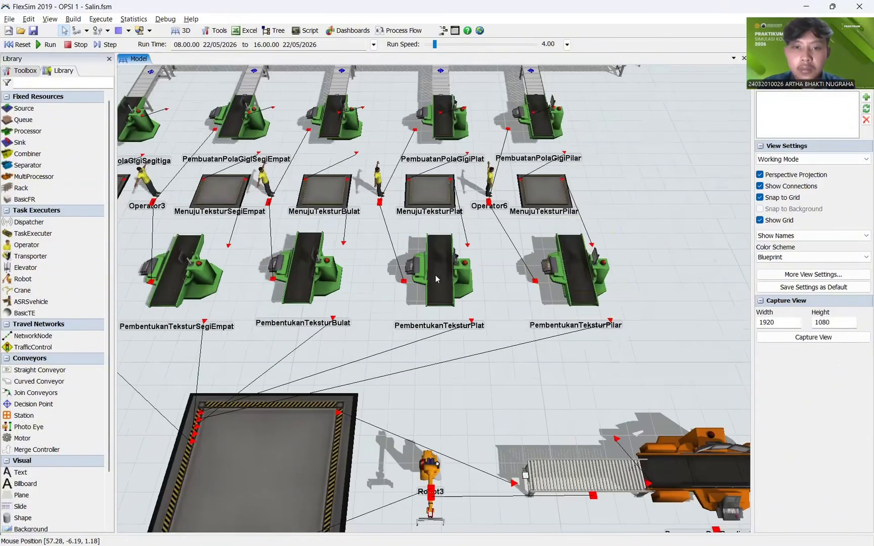
{"action": "left_click", "coordinate": [425, 253]}
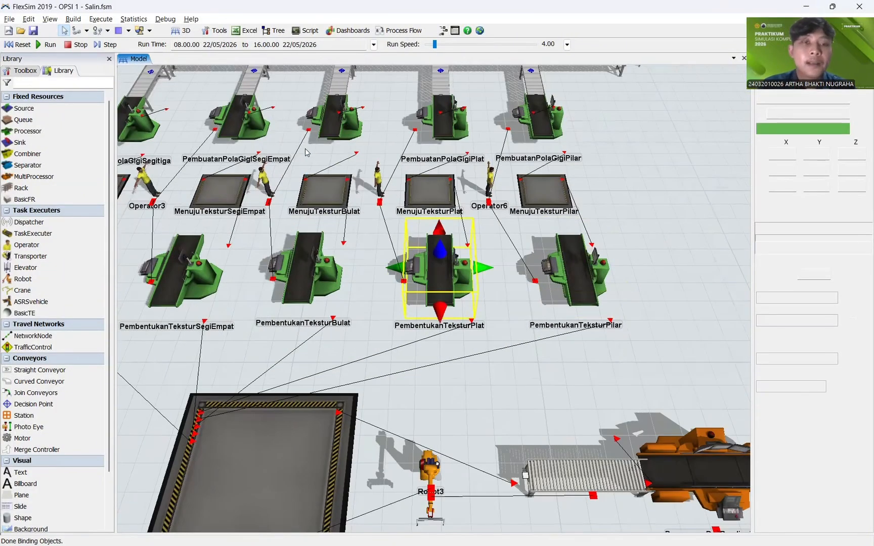
{"action": "left_click", "coordinate": [274, 212]}
{"action": "key", "text": "BackSpace"}
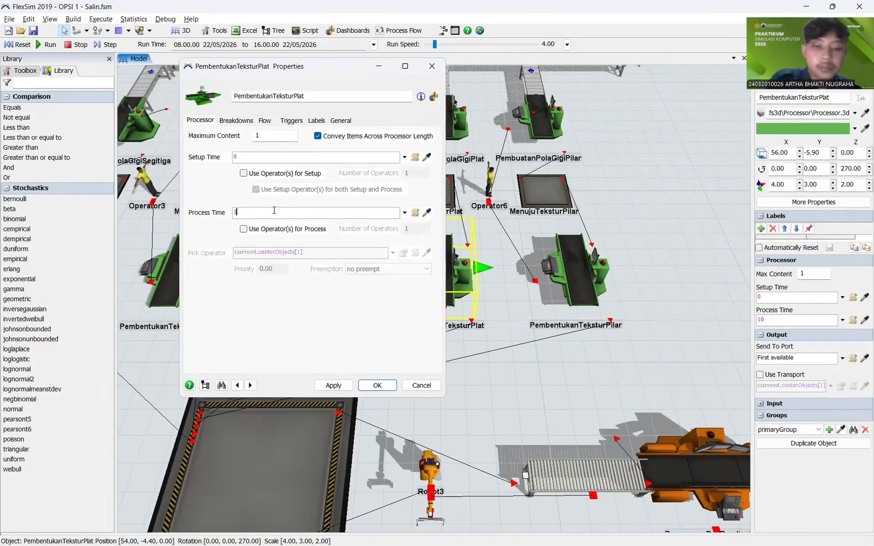
{"action": "key", "text": "ctrl+v"}
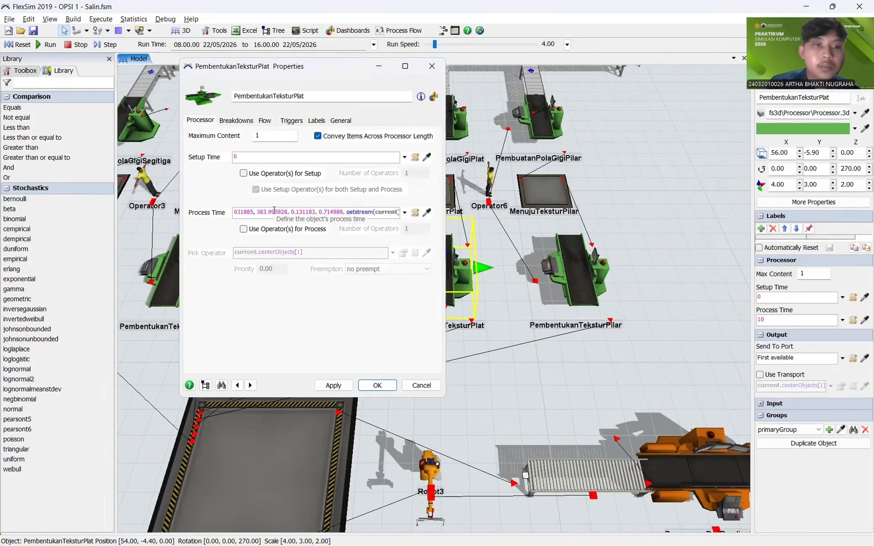
{"action": "left_click", "coordinate": [266, 120]}
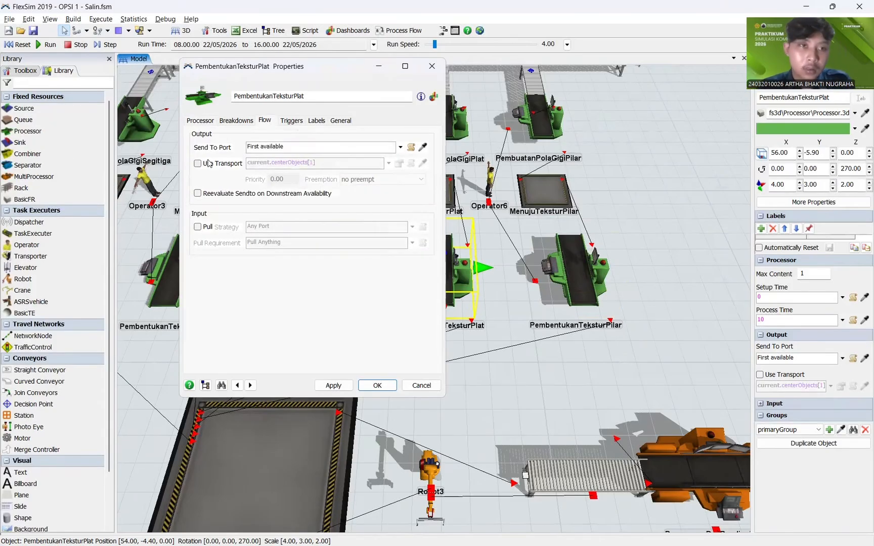
{"action": "left_click", "coordinate": [209, 163]}
{"action": "left_click", "coordinate": [340, 388]}
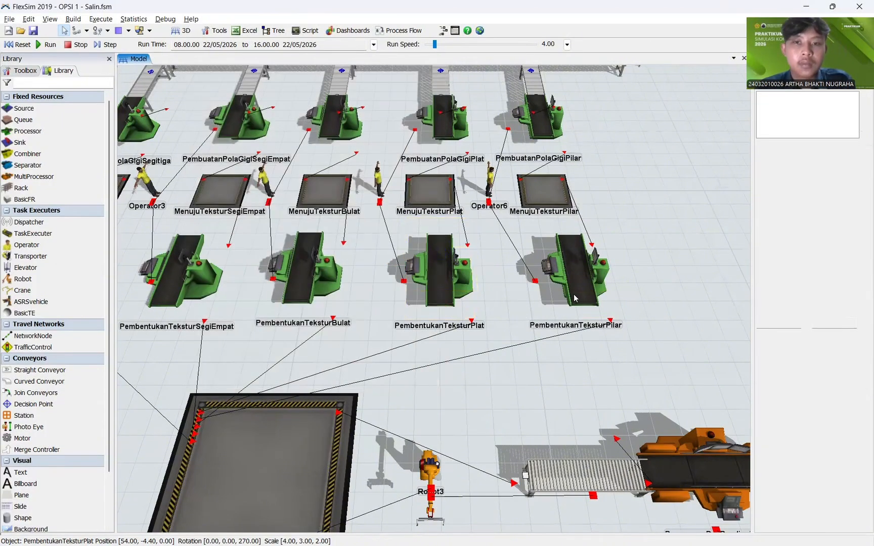
Step: Set PembentukanTeksturPilar's process time to the copied johnsonbounded expression and enable Use Transport for its output
{"action": "double_click", "coordinate": [578, 278]}
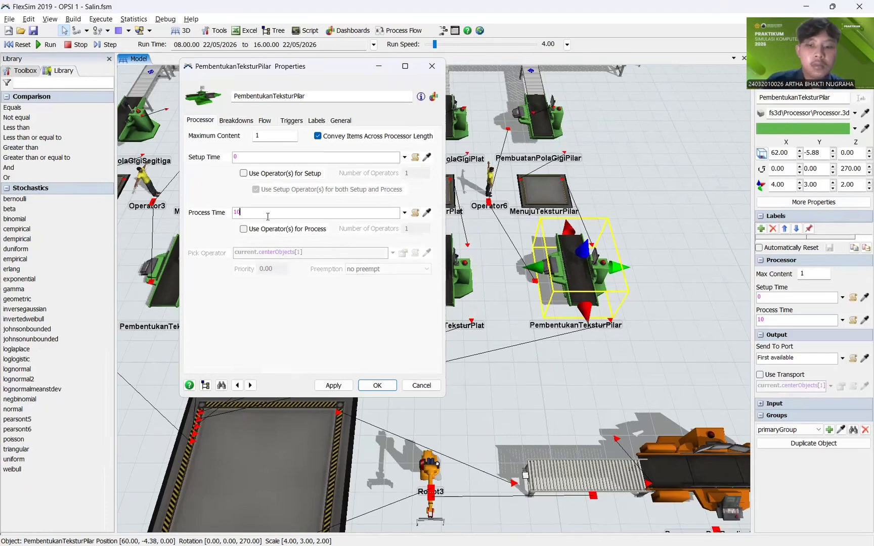
{"action": "key", "text": "ctrl+v"}
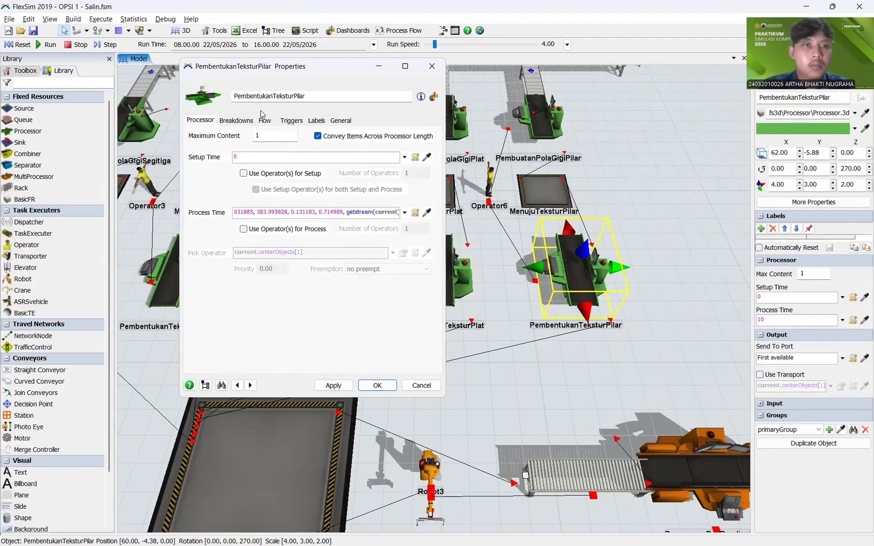
{"action": "left_click", "coordinate": [265, 120]}
{"action": "left_click", "coordinate": [227, 165]}
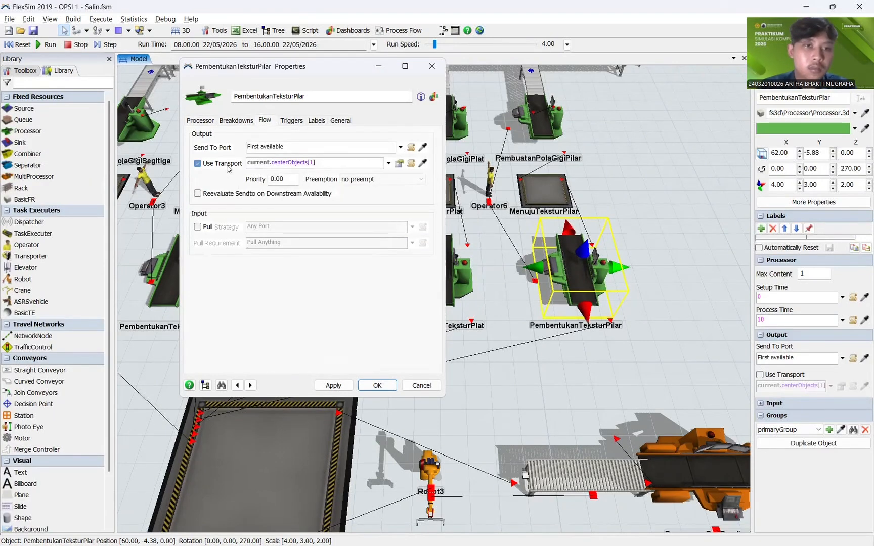
{"action": "left_click", "coordinate": [333, 386]}
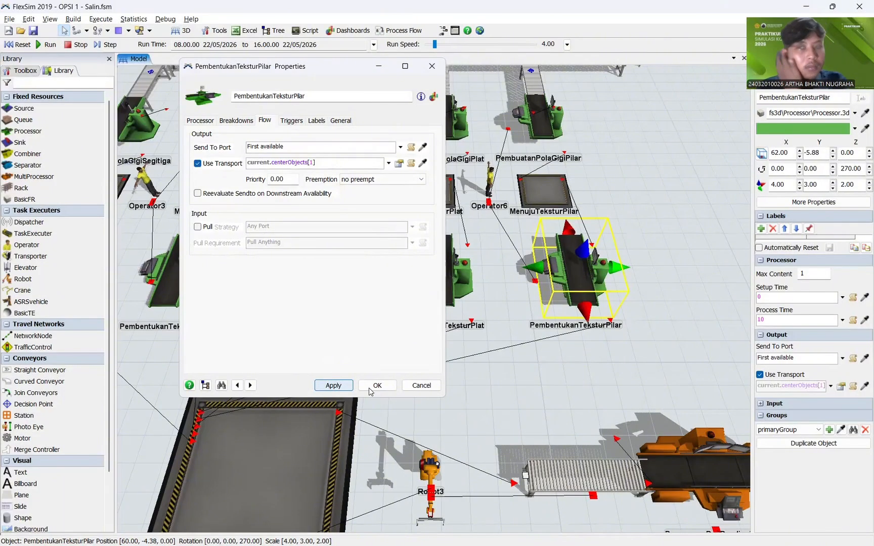
{"action": "left_click", "coordinate": [377, 385]}
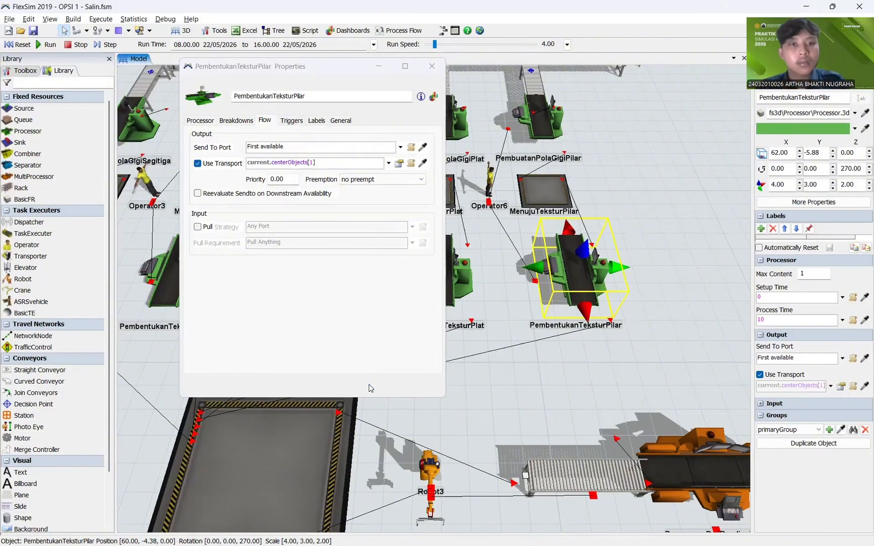
Step: Open the properties of the PemanasanDanPendinginan multiprocessor
{"action": "left_click", "coordinate": [466, 377]}
{"action": "scroll", "coordinate": [469, 389], "scroll_direction": "down", "scroll_amount": 3}
{"action": "left_click_drag", "start_coordinate": [469, 389], "coordinate": [379, 274]}
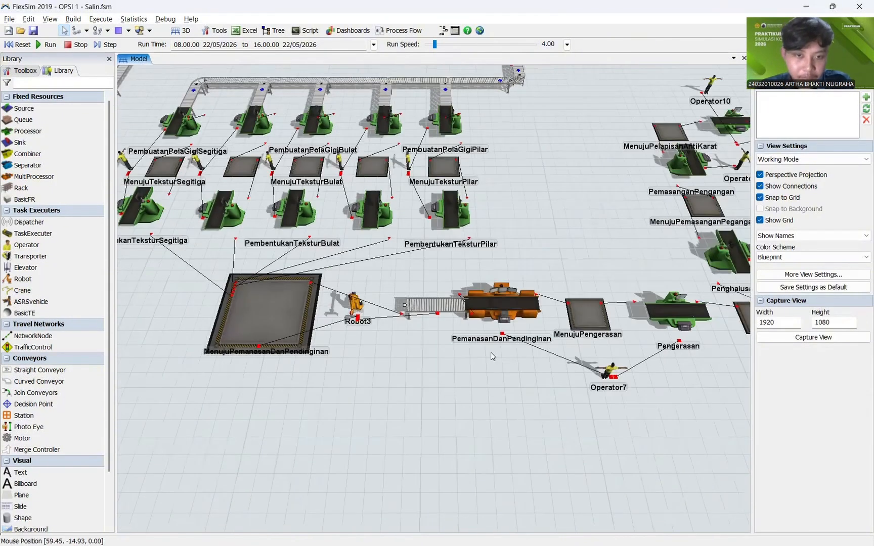
{"action": "scroll", "coordinate": [491, 353], "scroll_direction": "up", "scroll_amount": 3}
{"action": "left_click_drag", "start_coordinate": [494, 349], "coordinate": [392, 384]}
{"action": "left_click", "coordinate": [411, 320]}
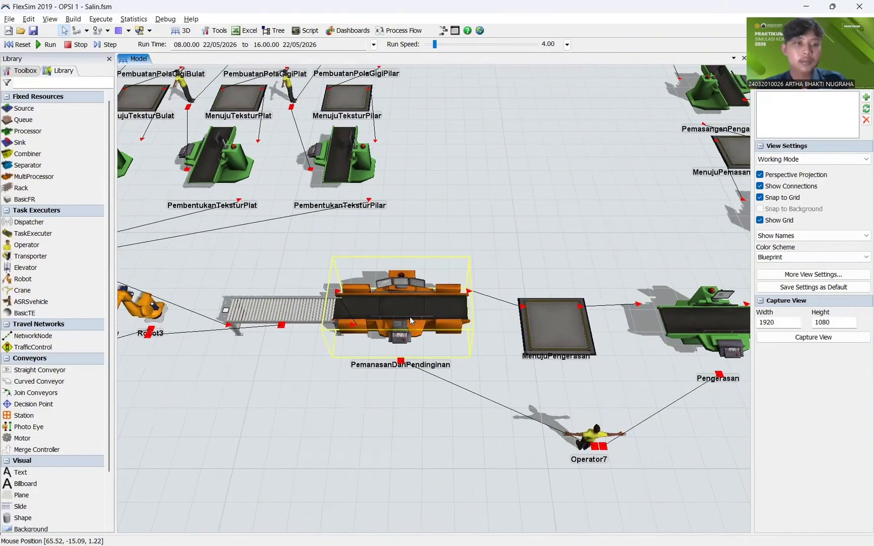
{"action": "double_click", "coordinate": [410, 317]}
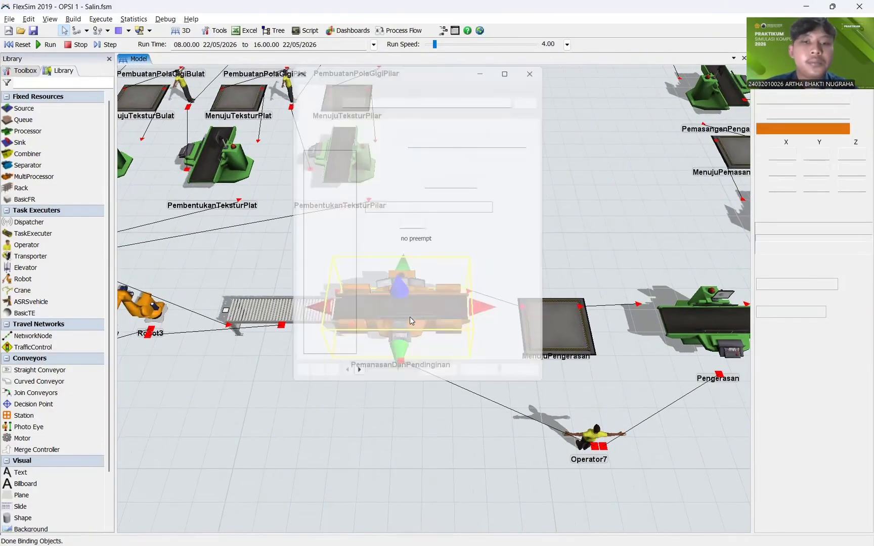
Step: Switch to the DATA SIKOM workbook in Excel and copy the ten Pemanasan Komponen measurements in B8:K8
{"action": "key", "text": "alt+Tab"}
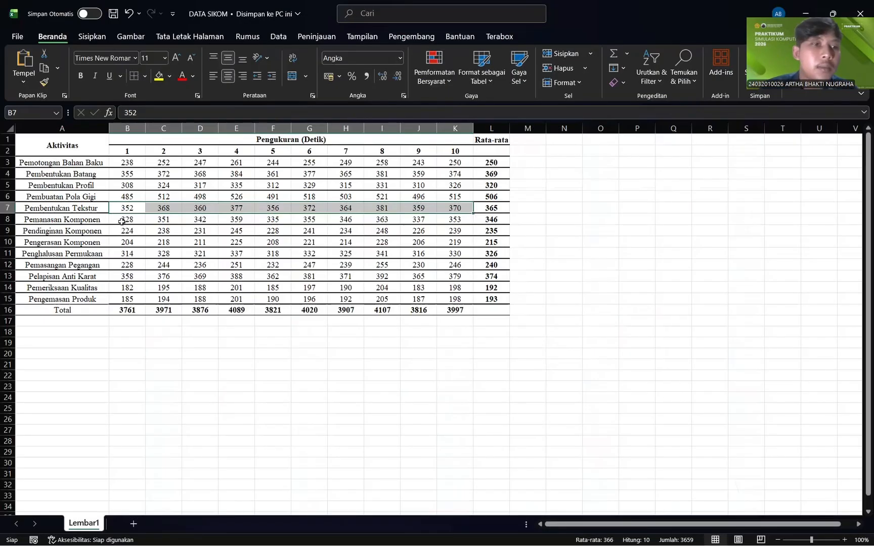
{"action": "left_click_drag", "start_coordinate": [124, 222], "coordinate": [445, 221]}
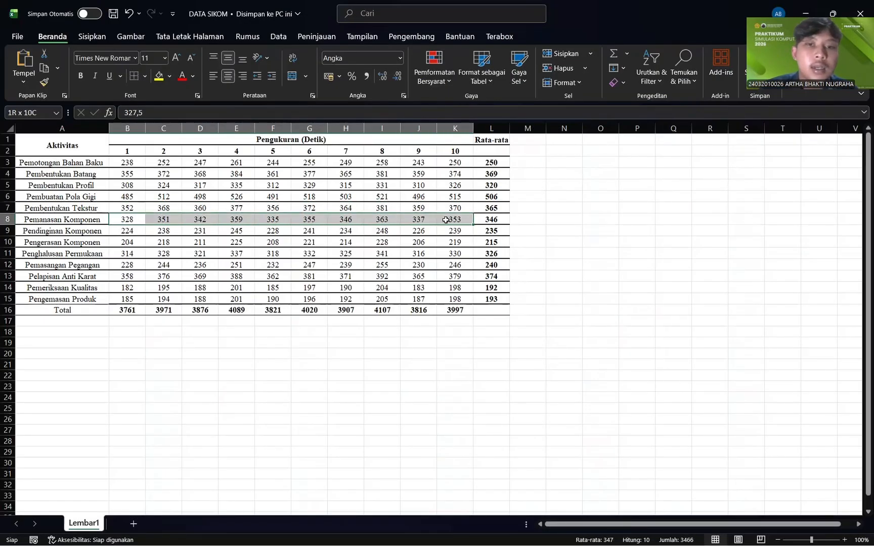
{"action": "key", "text": "ctrl+c"}
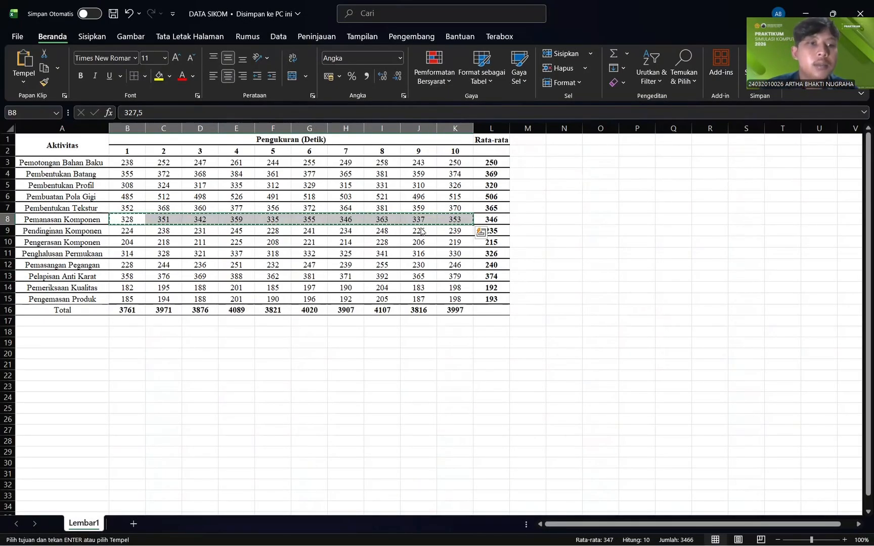
Step: Switch to ExpertFit and close the representation options and the PembentukanTekstur data analysis
{"action": "key", "text": "alt+Tab"}
{"action": "key", "text": "alt+Tab"}
{"action": "left_click", "coordinate": [491, 316]}
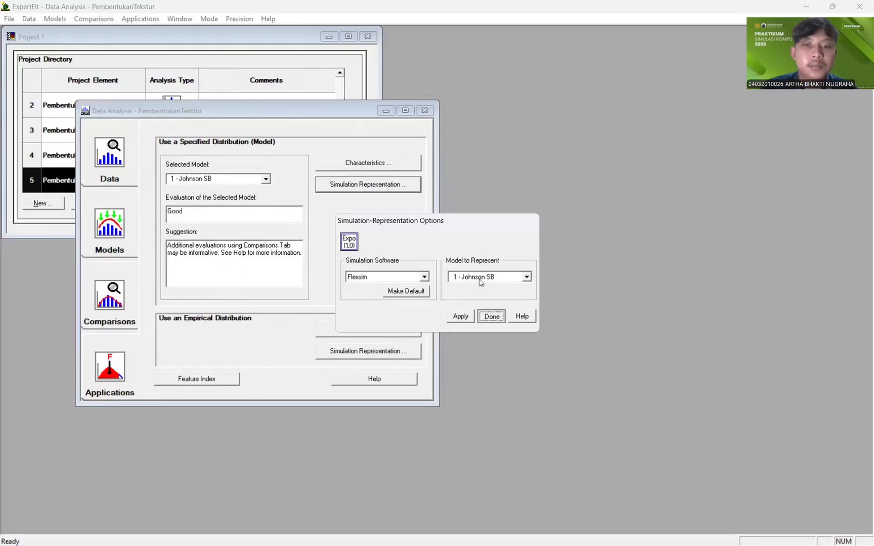
{"action": "left_click", "coordinate": [425, 110]}
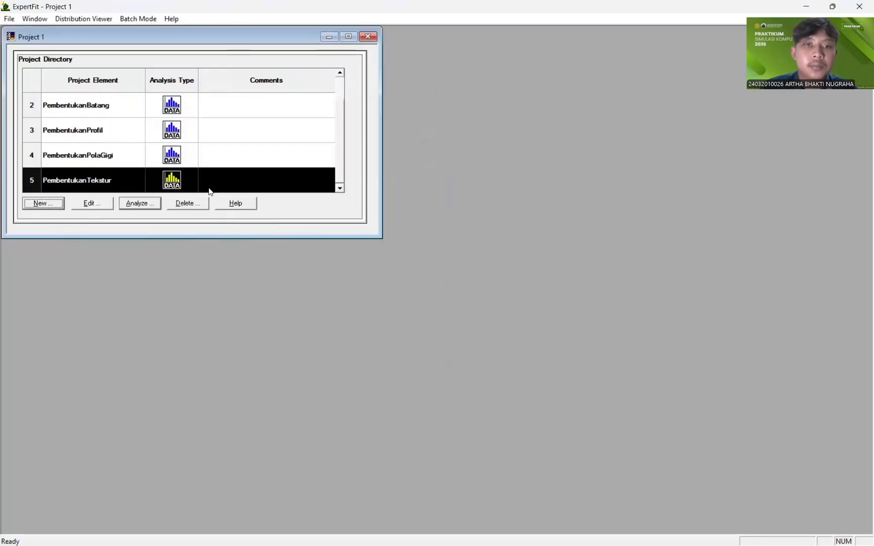
Step: Create a new project element named PemanasanKomponen for fitting distributions to data
{"action": "left_click", "coordinate": [43, 203]}
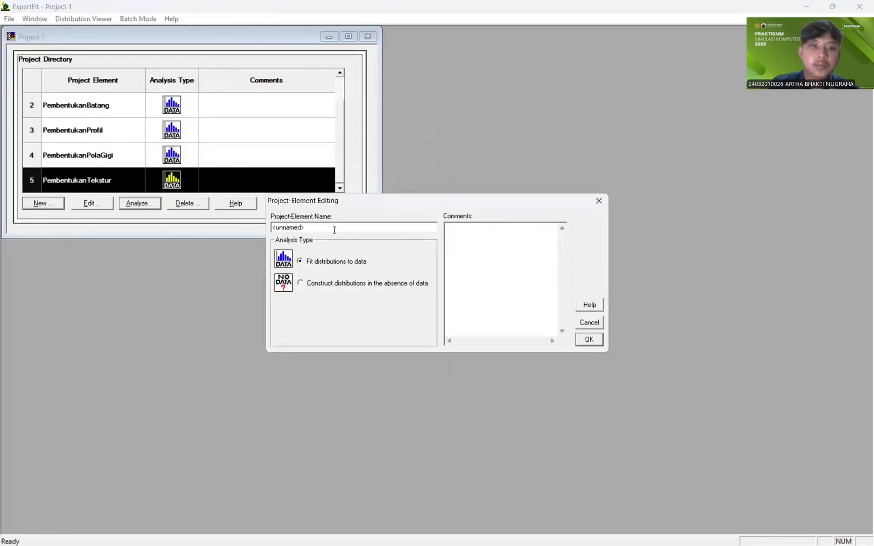
{"action": "double_click", "coordinate": [334, 227]}
{"action": "type", "text": "Pema"}
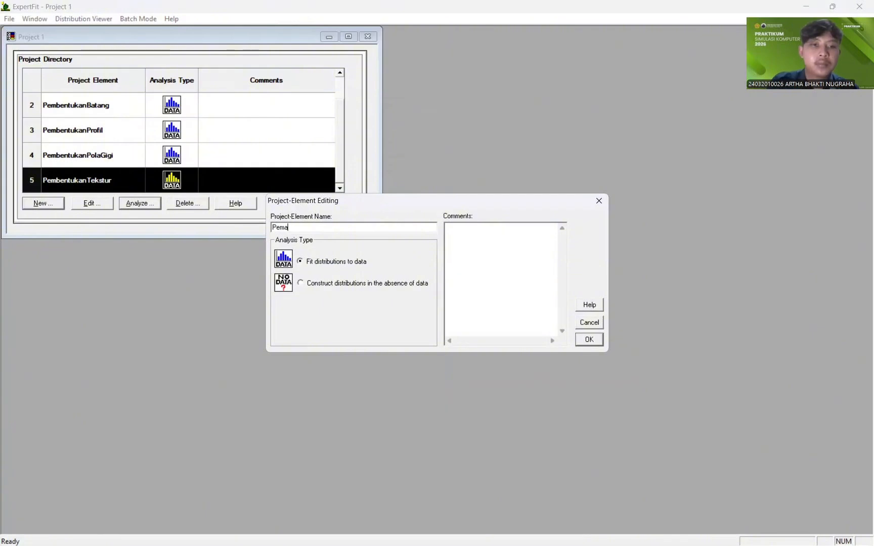
{"action": "type", "text": "Komponen"}
{"action": "left_click", "coordinate": [588, 340]}
Step: Open the PemanasanKomponen analysis and enter the copied measurements as its data set from the clipboard
{"action": "left_click", "coordinate": [150, 203]}
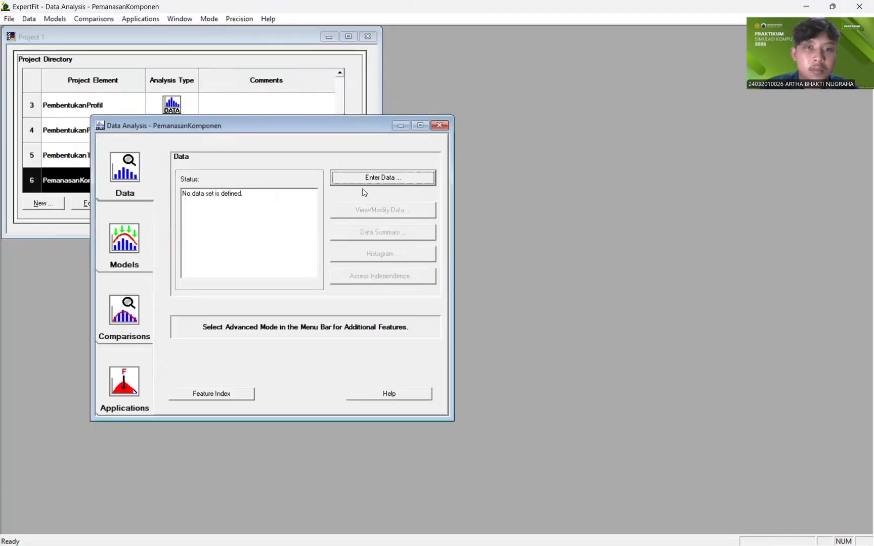
{"action": "left_click", "coordinate": [375, 178]}
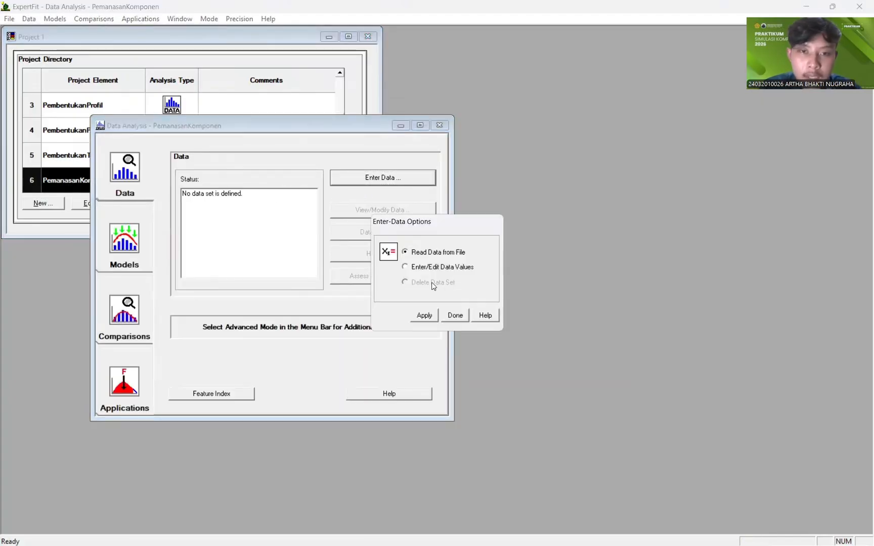
{"action": "left_click", "coordinate": [423, 315]}
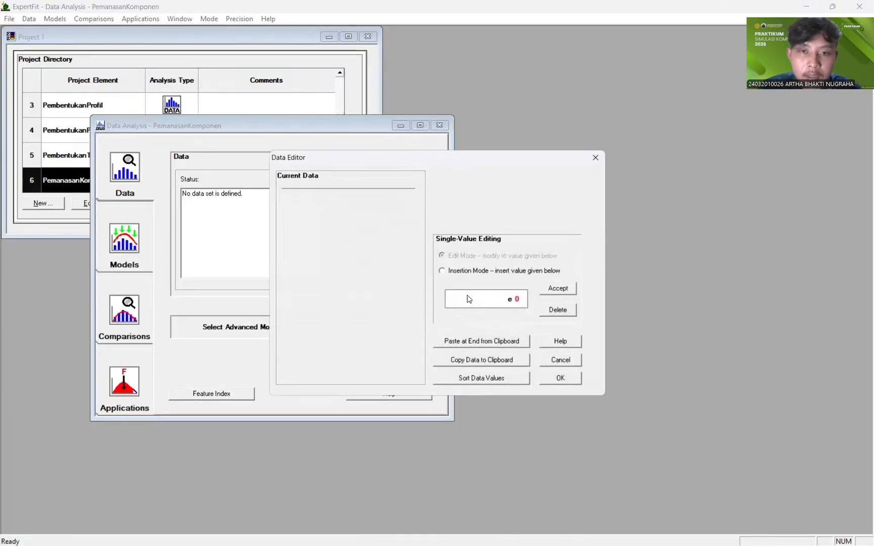
{"action": "left_click", "coordinate": [523, 343]}
{"action": "left_click", "coordinate": [560, 378]}
{"action": "left_click", "coordinate": [445, 302]}
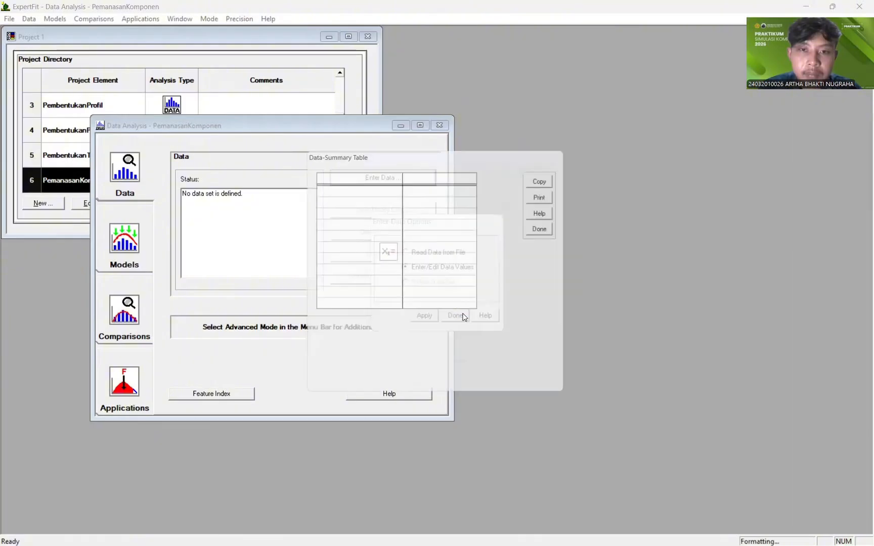
Step: Run automated fitting of distribution models on the PemanasanKomponen data and close the results
{"action": "left_click", "coordinate": [145, 247]}
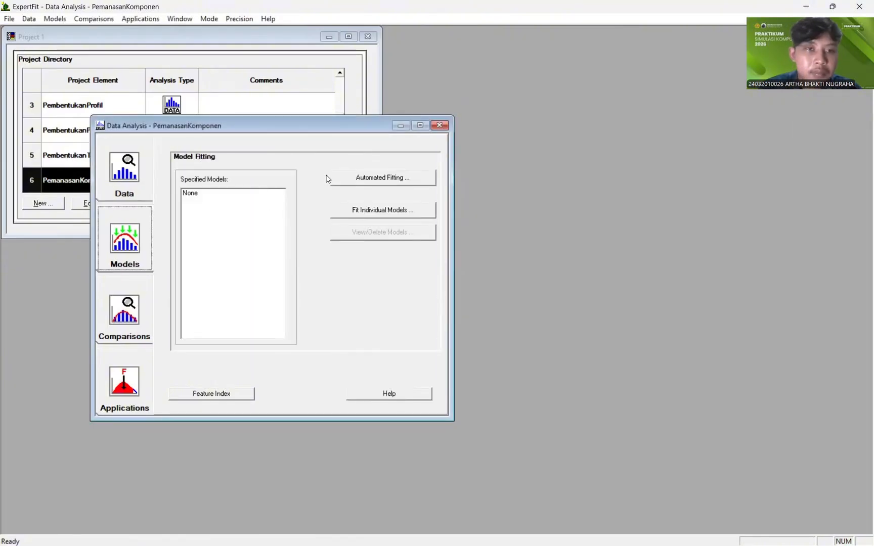
{"action": "left_click", "coordinate": [381, 176]}
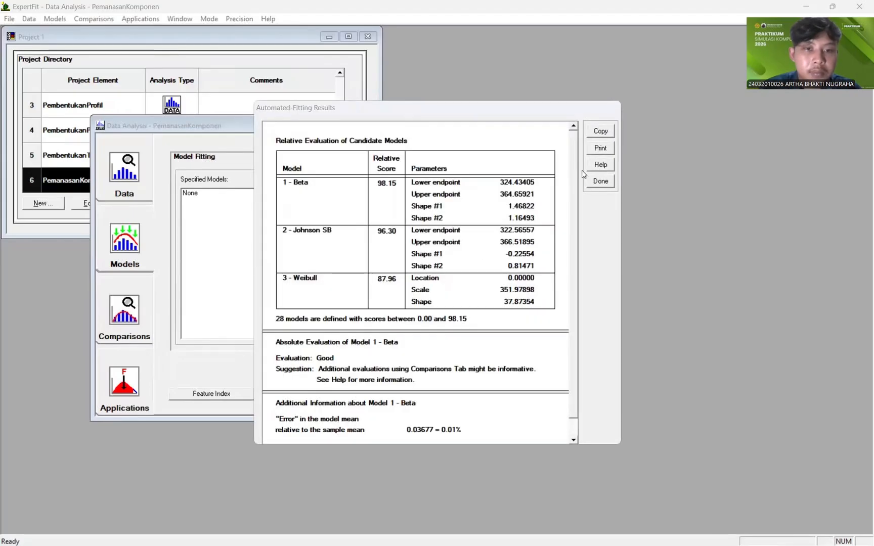
{"action": "left_click", "coordinate": [600, 182]}
Step: Generate the Flexsim representation of the 1 - Beta model and copy its beta code expression
{"action": "left_click", "coordinate": [146, 357]}
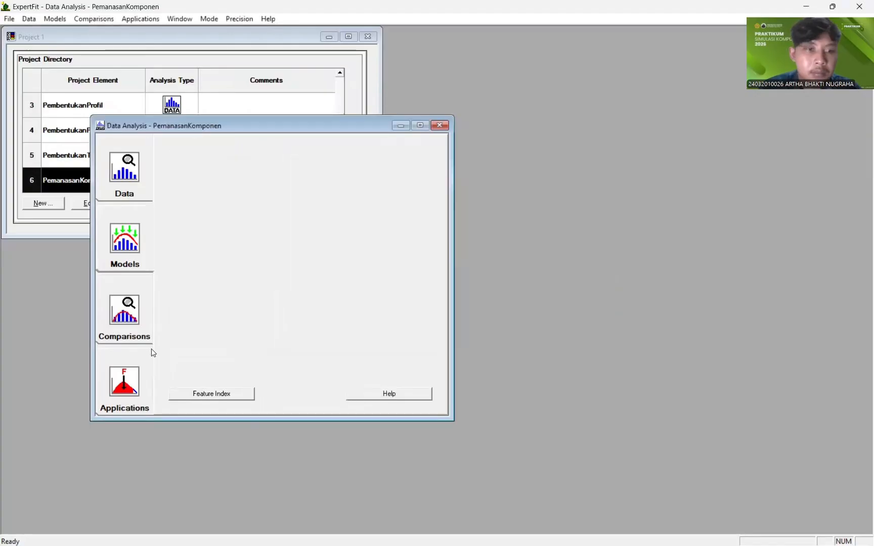
{"action": "left_click", "coordinate": [364, 200]}
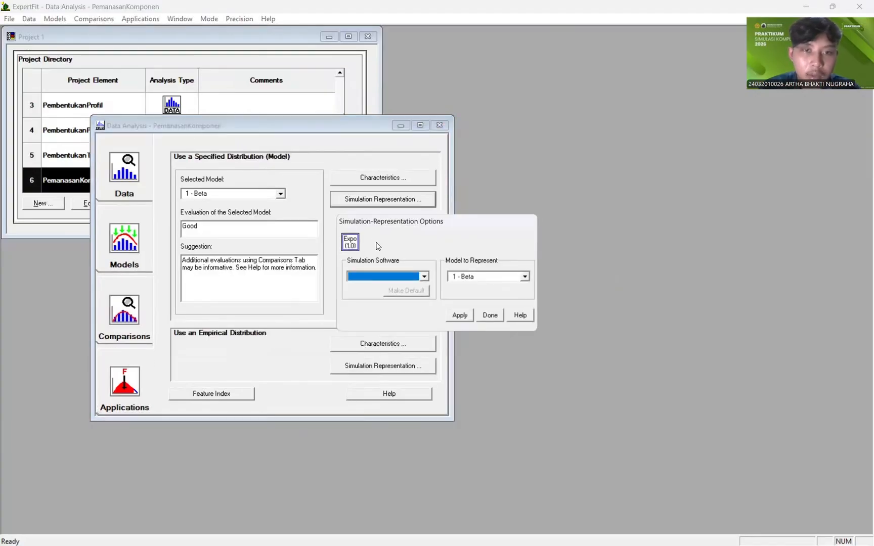
{"action": "left_click", "coordinate": [392, 277]}
{"action": "left_click", "coordinate": [395, 286]}
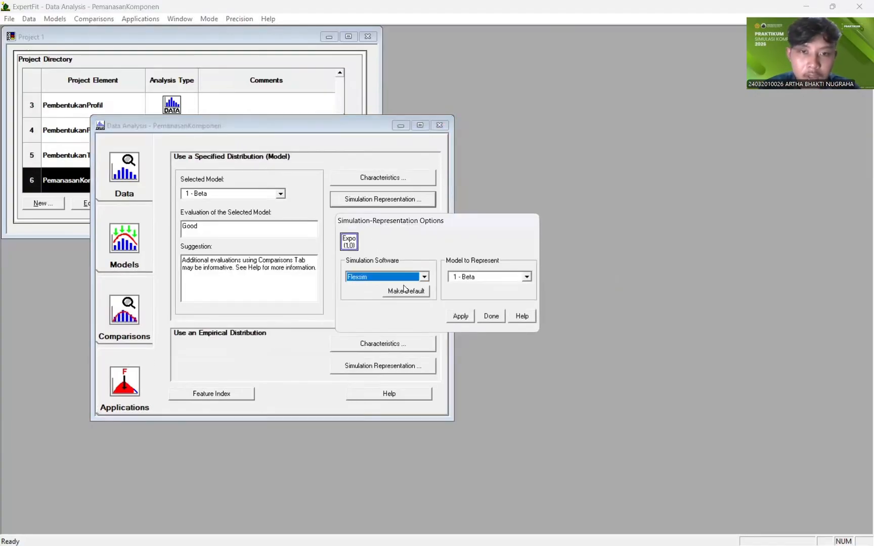
{"action": "left_click", "coordinate": [455, 316]}
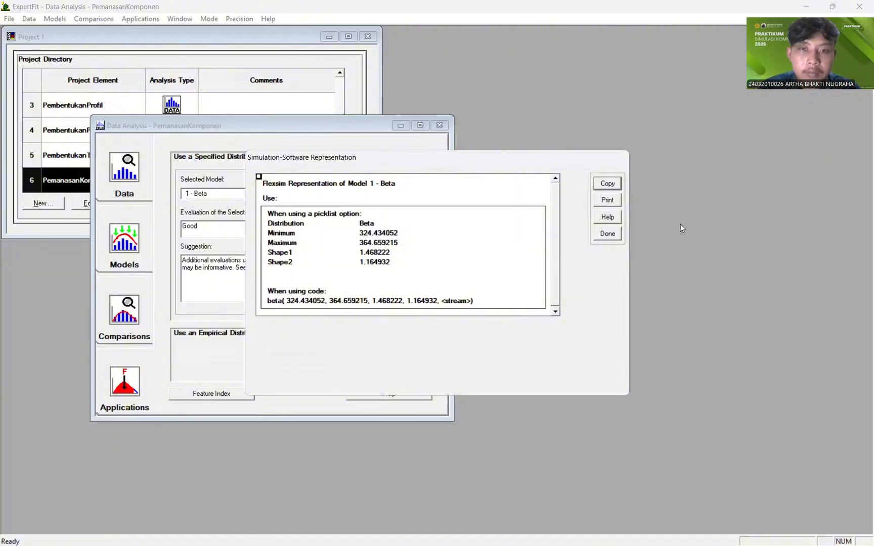
{"action": "left_click", "coordinate": [606, 188]}
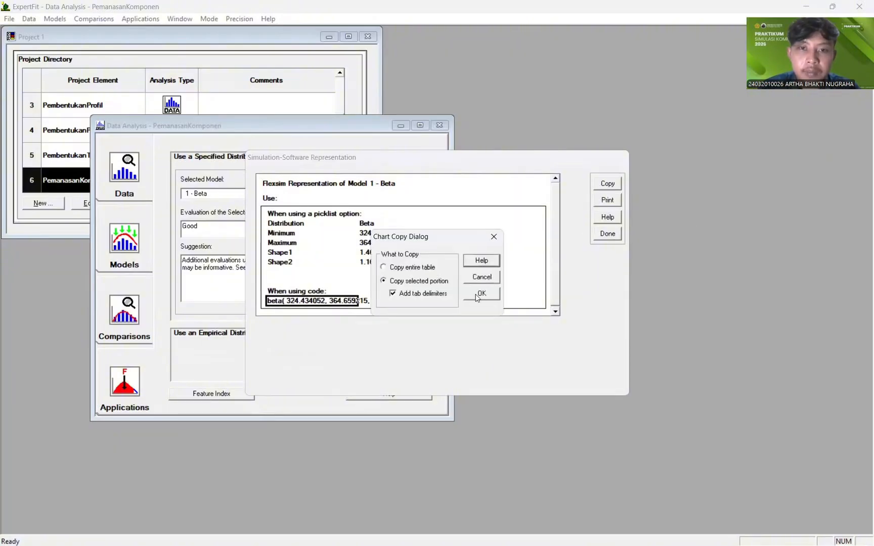
{"action": "left_click", "coordinate": [481, 294]}
Step: Switch to FlexSim and set the Pemanasan process time to beta(324.434052, 364.659215, 1.468222, 1.164932, getstream(current))
{"action": "key", "text": "alt+Tab"}
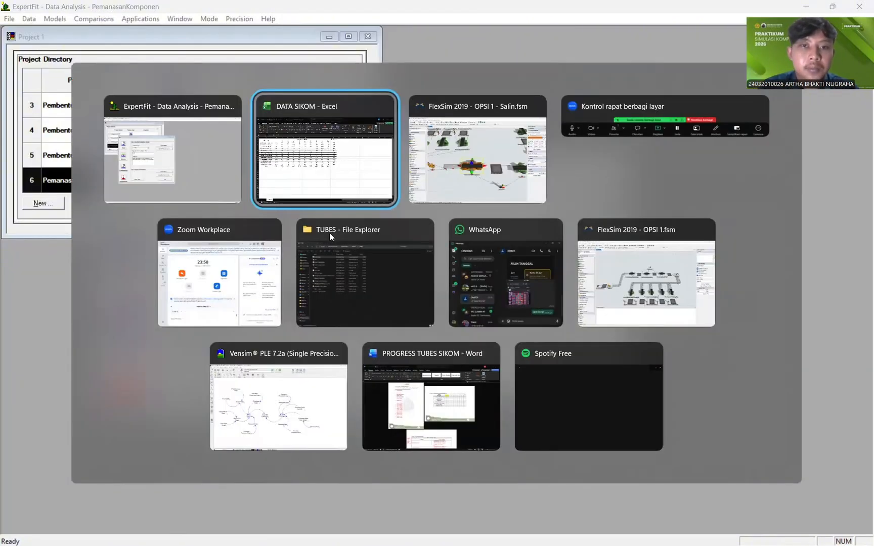
{"action": "key", "text": "alt+Tab"}
{"action": "left_click", "coordinate": [398, 163]}
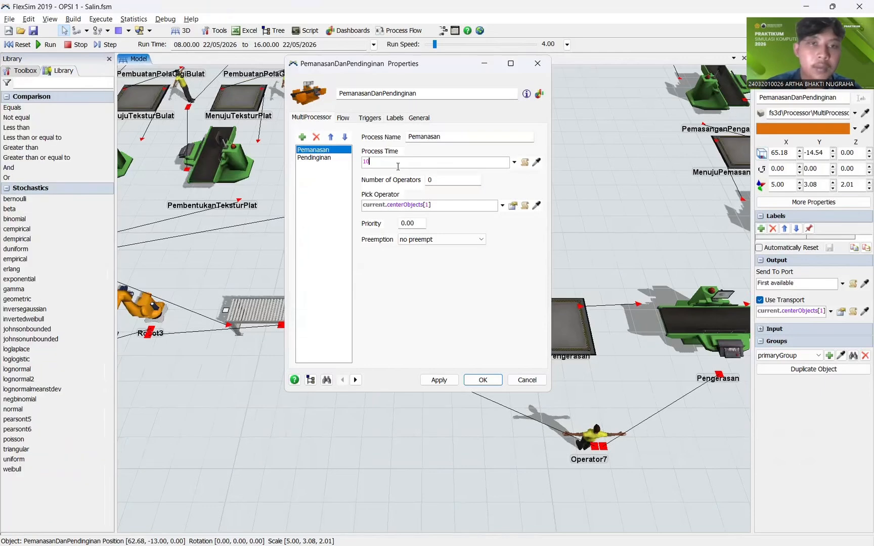
{"action": "key", "text": "ctrl+v"}
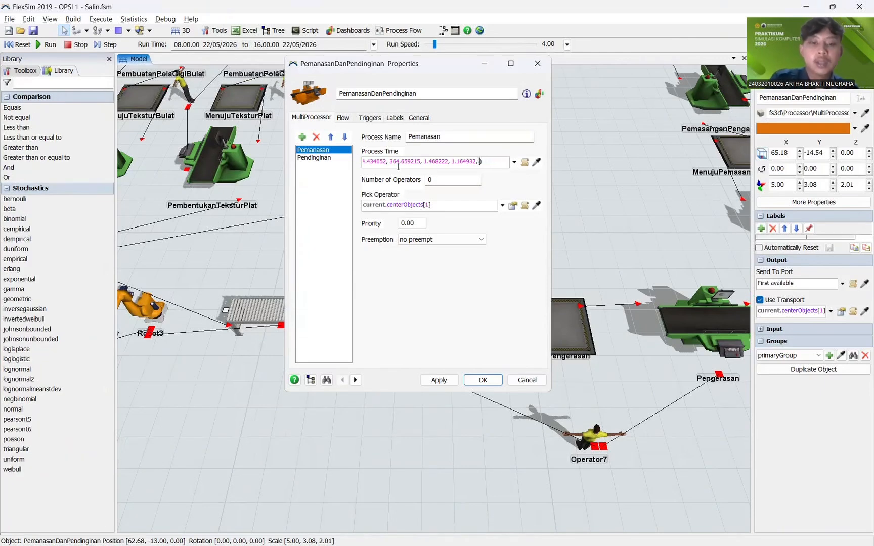
{"action": "type", "text": "getstream("}
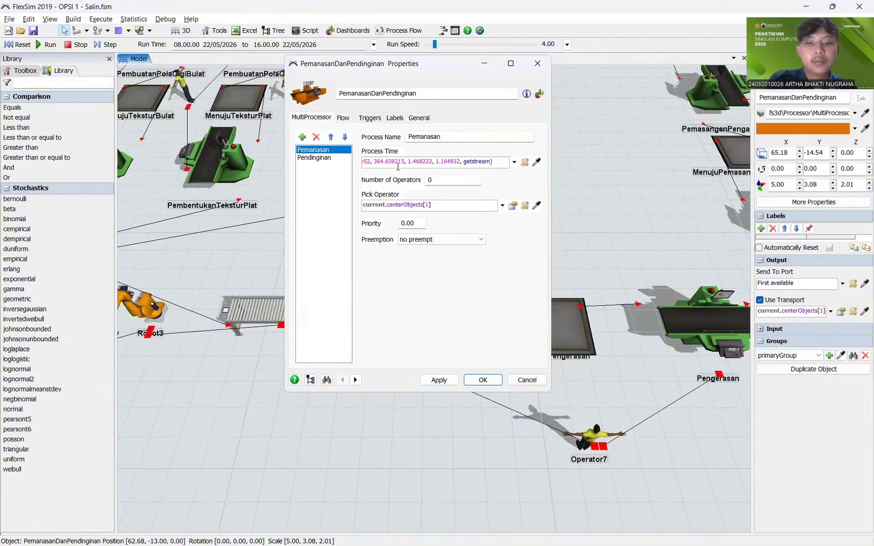
{"action": "type", "text": "current"}
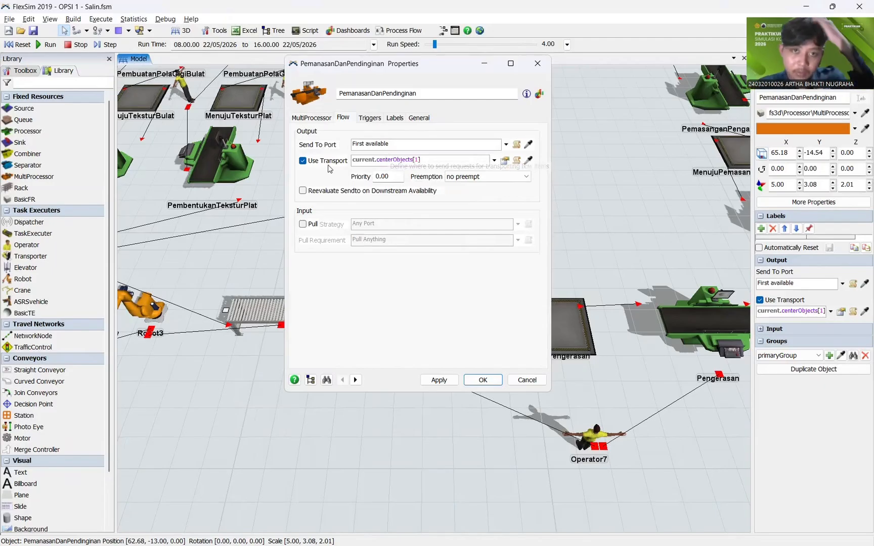
{"action": "left_click", "coordinate": [418, 118]}
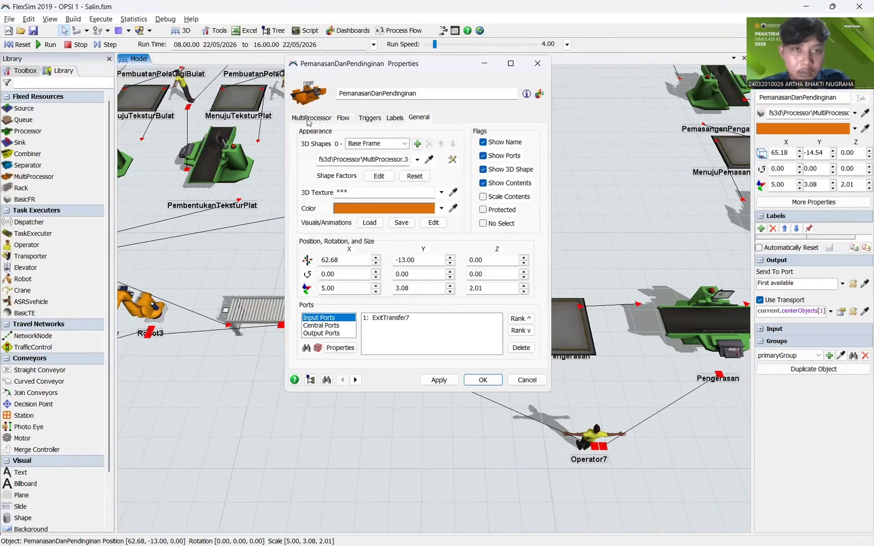
{"action": "left_click", "coordinate": [311, 117]}
Step: Select the Pendinginan process, switch to the DATA SIKOM workbook in Excel and copy the ten Pendinginan Komponen measurements in row 9
{"action": "left_click", "coordinate": [339, 162]}
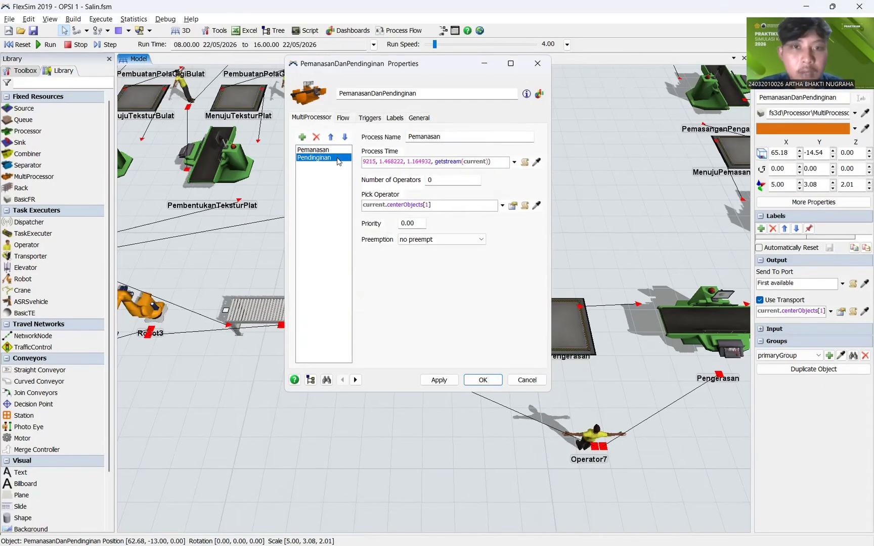
{"action": "key", "text": "alt+Tab"}
{"action": "key", "text": "alt+Tab"}
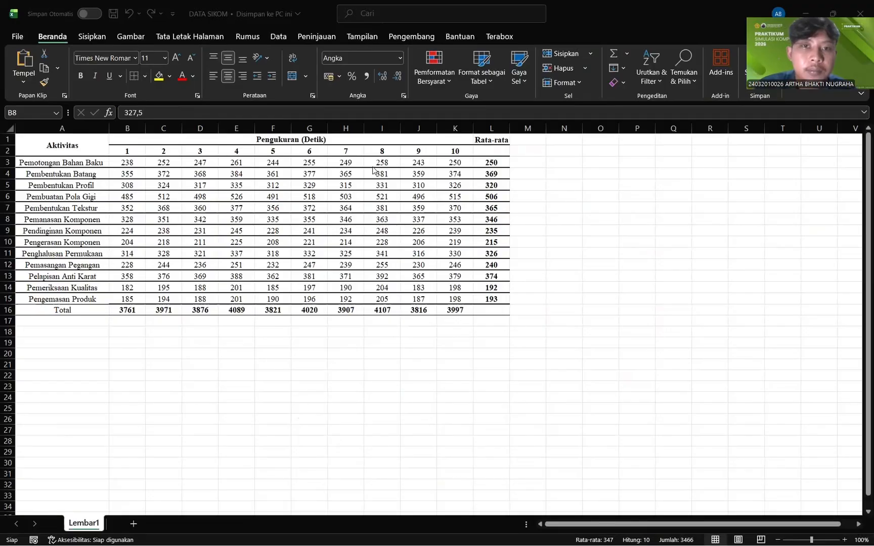
{"action": "left_click_drag", "start_coordinate": [131, 232], "coordinate": [445, 232]}
{"action": "key", "text": "ctrl+c"}
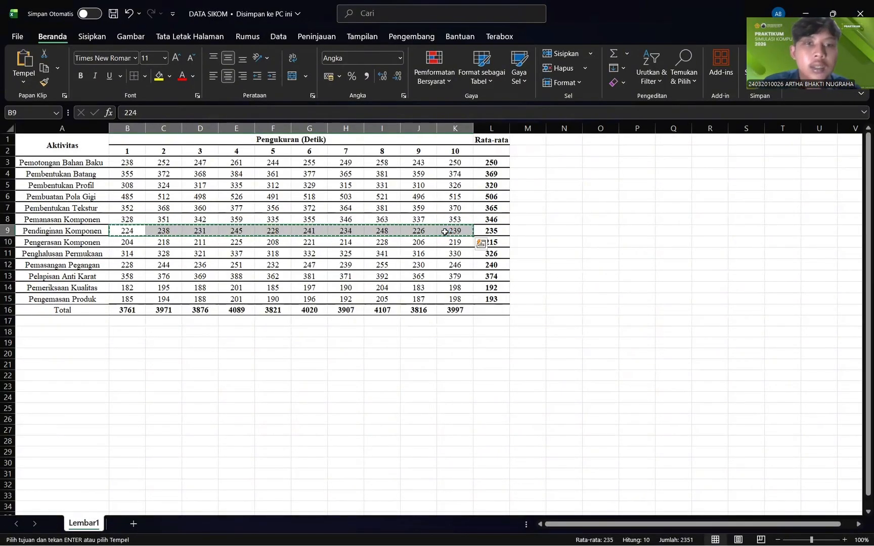
Step: Switch back to ExpertFit and close the PemanasanKomponen simulation representation and its data analysis
{"action": "key", "text": "alt+Tab"}
{"action": "key", "text": "alt+Tab"}
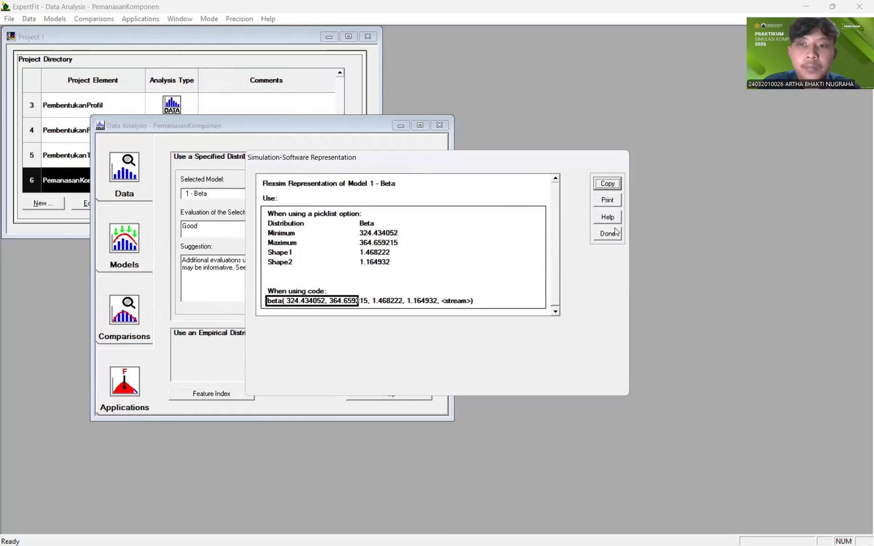
{"action": "left_click", "coordinate": [608, 233]}
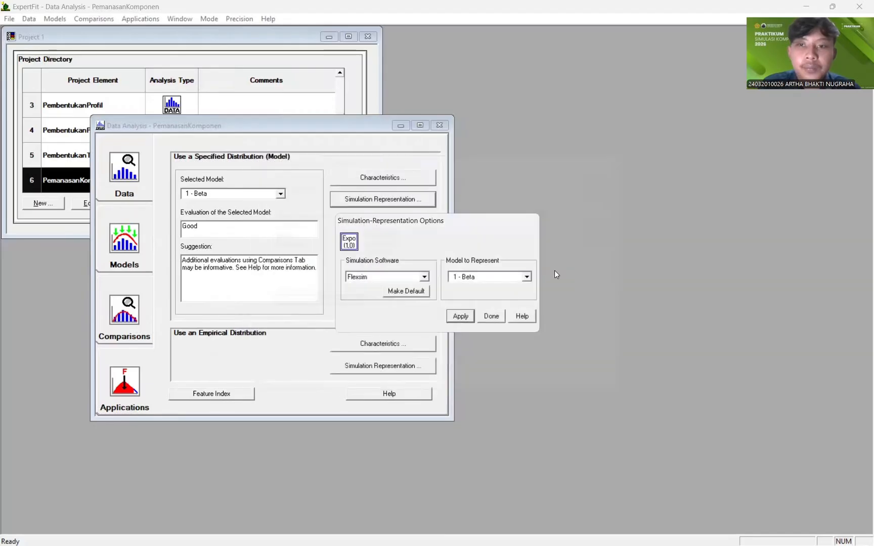
{"action": "left_click", "coordinate": [494, 315]}
{"action": "left_click", "coordinate": [439, 125]}
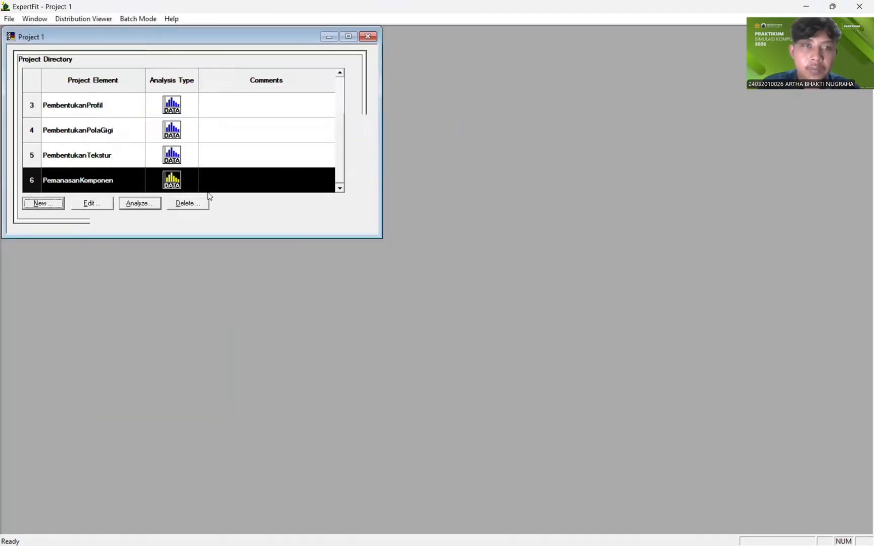
{"action": "left_click", "coordinate": [139, 204]}
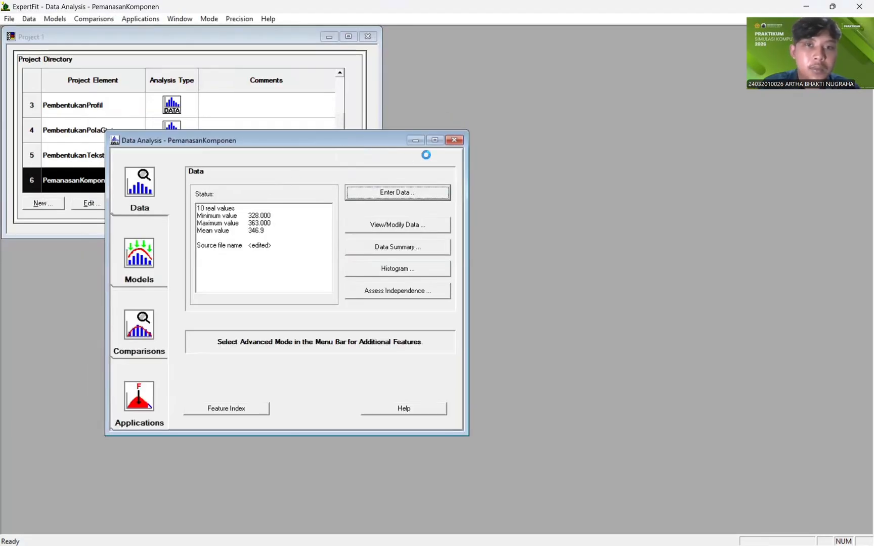
{"action": "left_click", "coordinate": [453, 140]}
Step: Create a new project element named PendinginanKomponen for fitting distributions to data
{"action": "left_click", "coordinate": [49, 204]}
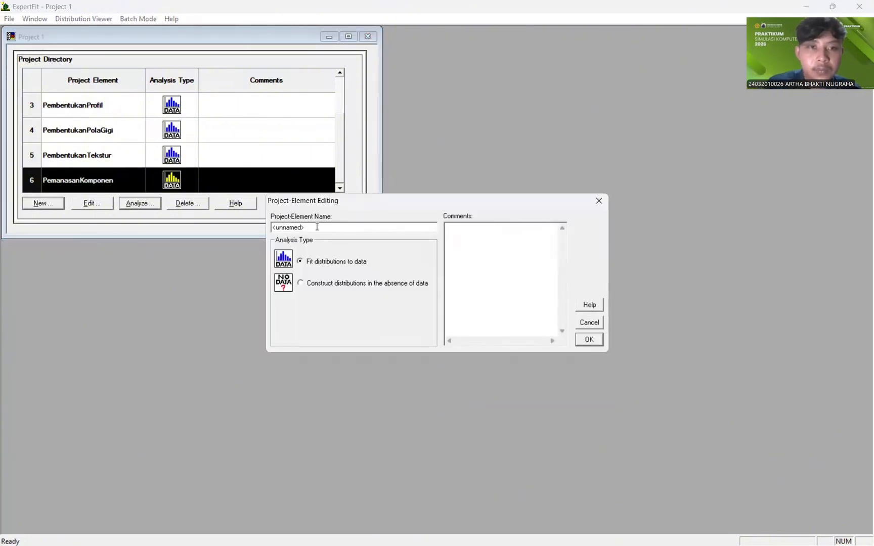
{"action": "type", "text": "Pendig"}
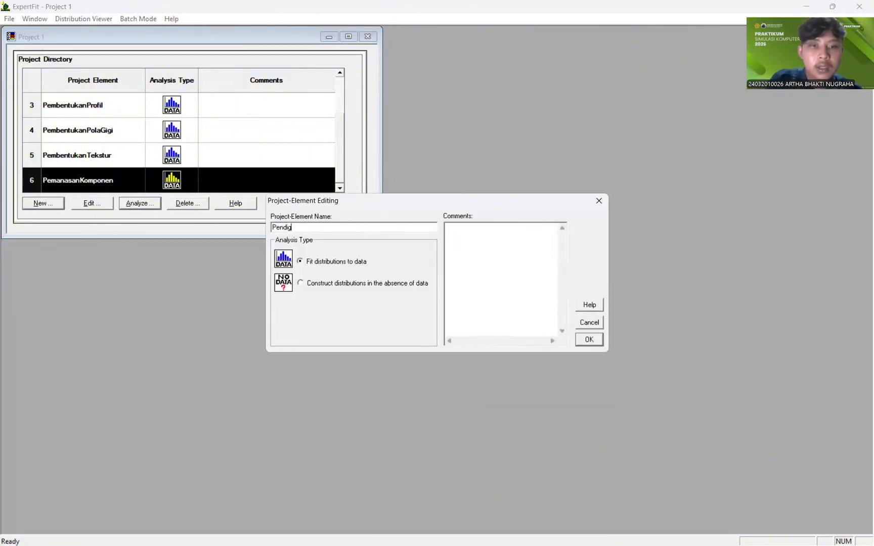
{"action": "type", "text": "inan"}
{"action": "key", "text": "BackSpace"}
{"action": "key", "text": "BackSpace"}
{"action": "key", "text": "BackSpace"}
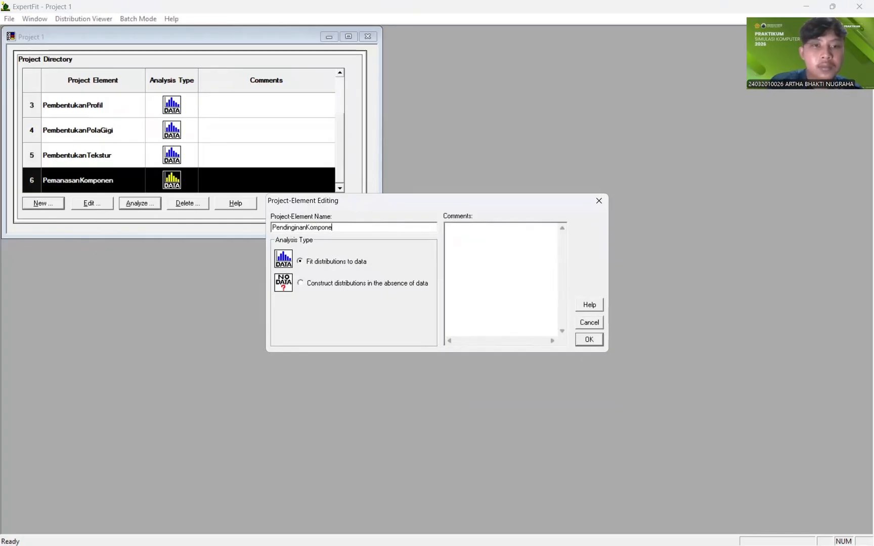
{"action": "left_click", "coordinate": [589, 339]}
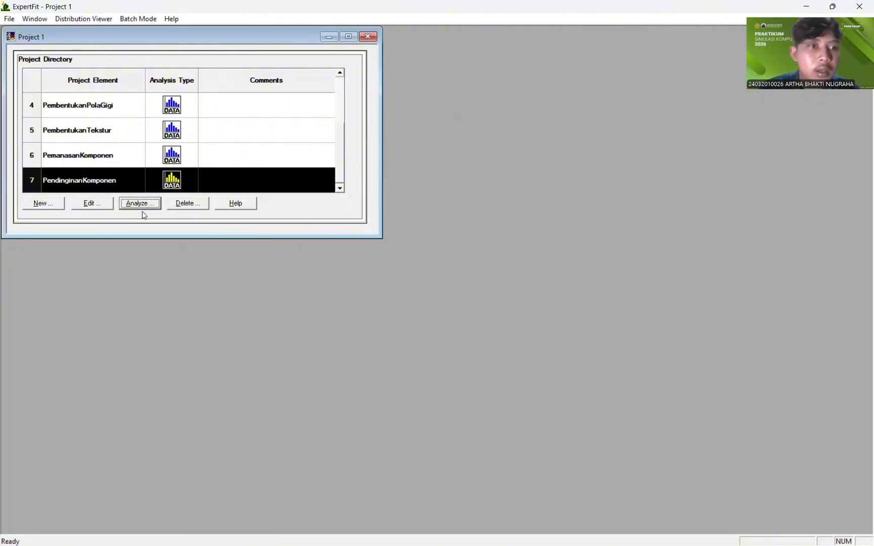
Step: Open the PendinginanKomponen analysis, enter the copied measurements as its data set from the clipboard and close the data summary
{"action": "left_click", "coordinate": [140, 204]}
{"action": "left_click", "coordinate": [444, 206]}
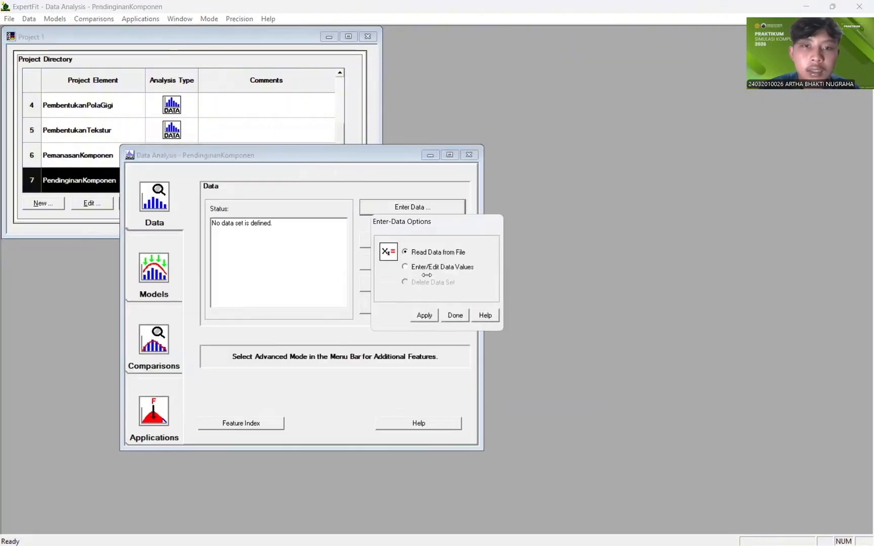
{"action": "left_click", "coordinate": [425, 315]}
{"action": "left_click", "coordinate": [481, 341]}
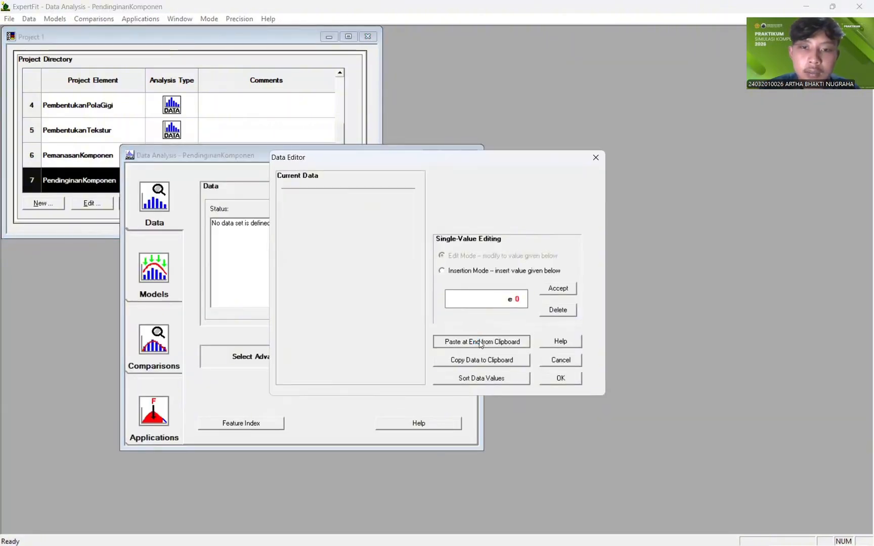
{"action": "left_click", "coordinate": [561, 378]}
{"action": "left_click", "coordinate": [452, 302]}
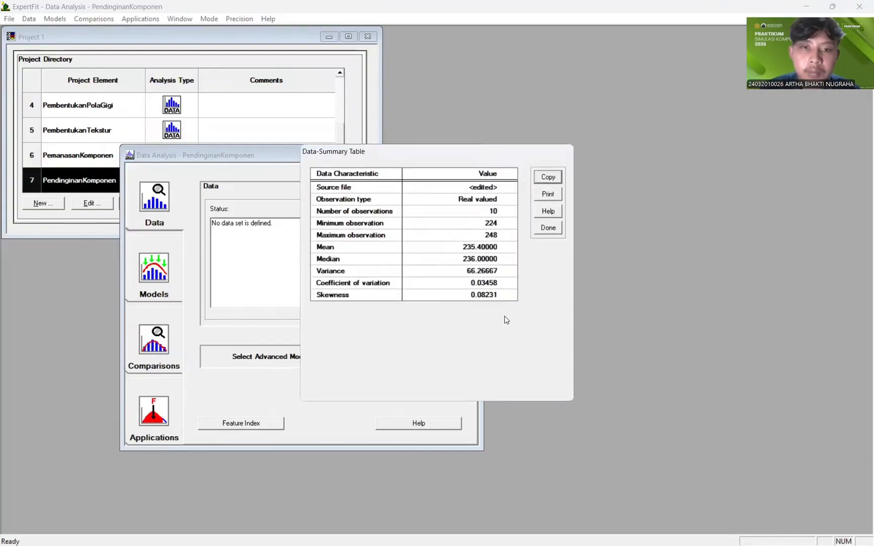
{"action": "left_click", "coordinate": [549, 229]}
Step: Run automated fitting of distribution models on the PendinginanKomponen data and close the results
{"action": "left_click", "coordinate": [154, 339]}
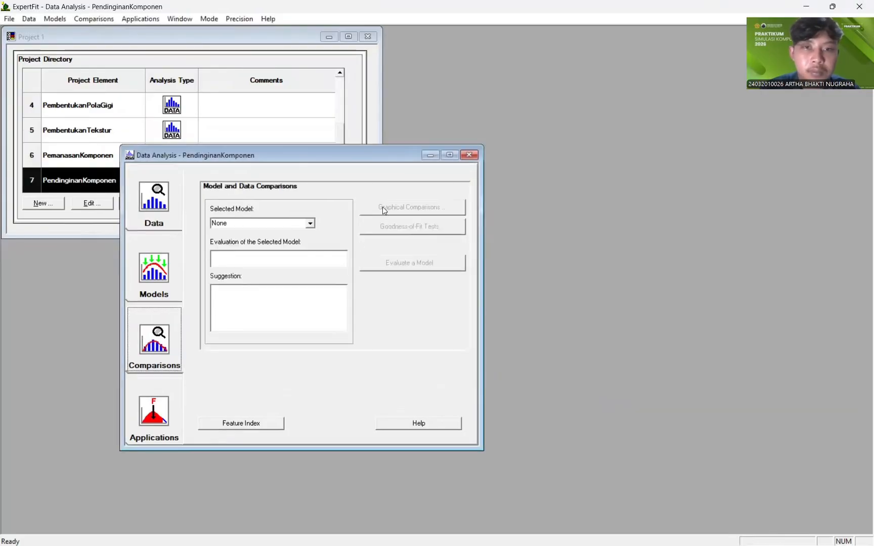
{"action": "left_click", "coordinate": [152, 270]}
{"action": "left_click", "coordinate": [404, 206]}
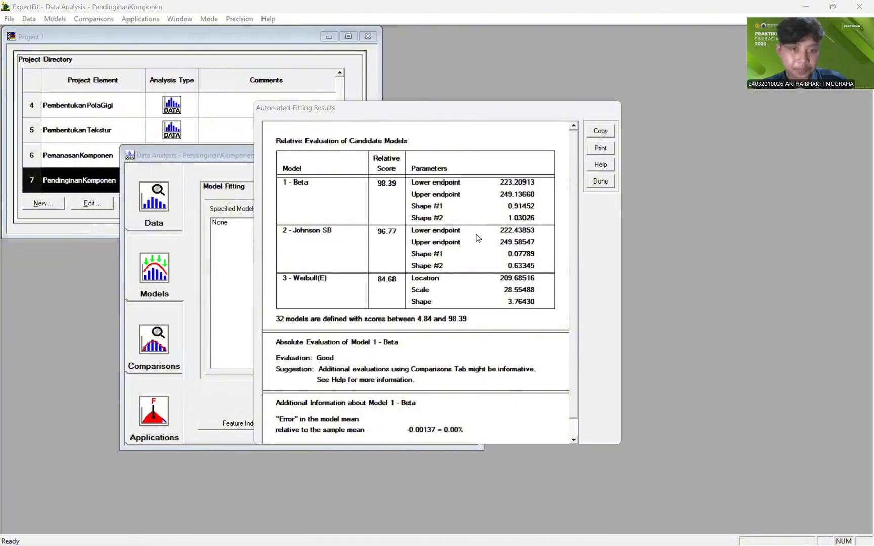
{"action": "left_click", "coordinate": [600, 182]}
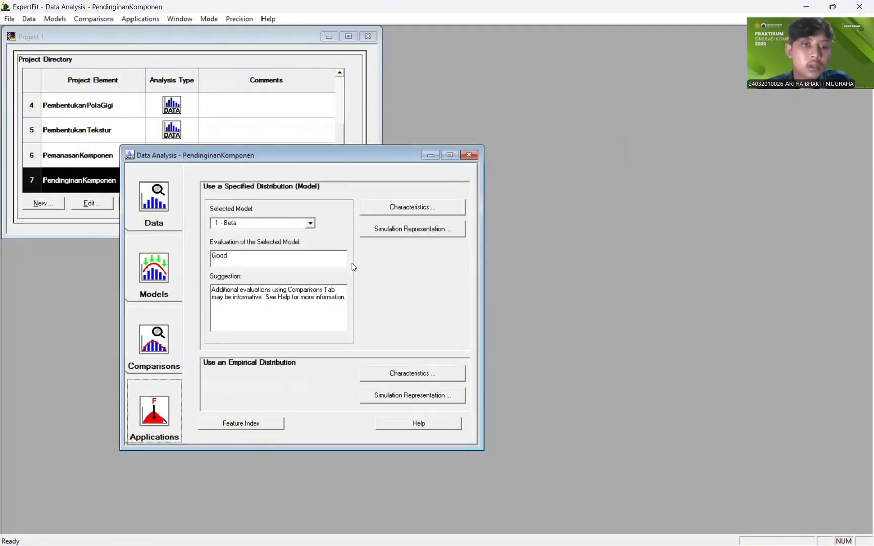
Step: Generate the Flexsim representation of the PendinginanKomponen 1 - Beta model and copy its beta code expression
{"action": "left_click", "coordinate": [377, 231]}
{"action": "left_click", "coordinate": [424, 277]}
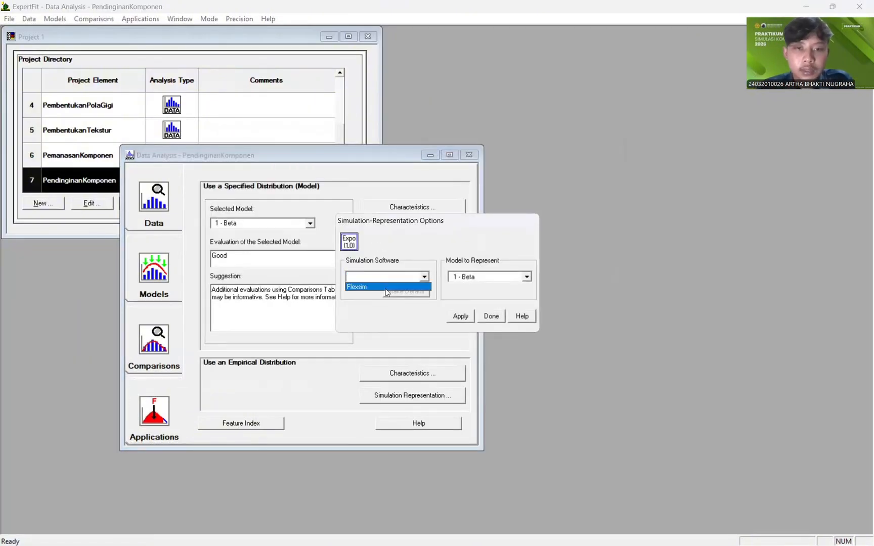
{"action": "left_click", "coordinate": [386, 292]}
{"action": "left_click", "coordinate": [460, 316]}
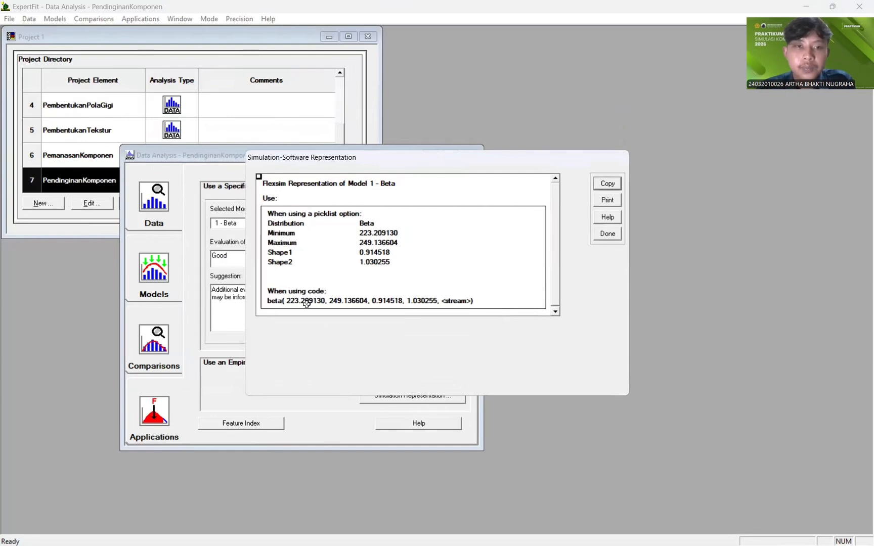
{"action": "left_click", "coordinate": [607, 184]}
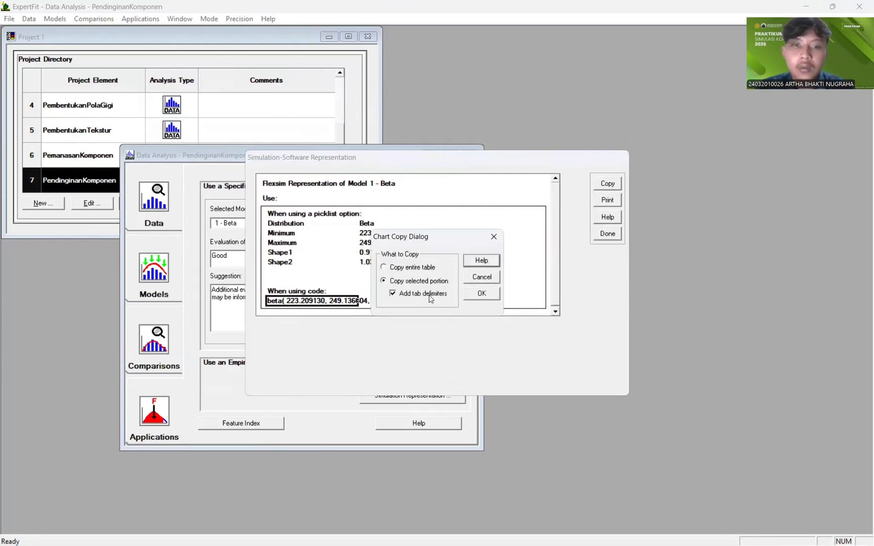
{"action": "left_click", "coordinate": [480, 293]}
Step: Switch to FlexSim and set the Pendinginan process time to beta(223.209130, 249.136604, 0.914518, 1.030255, getstream(current))
{"action": "key", "text": "alt+Tab"}
{"action": "key", "text": "Tab"}
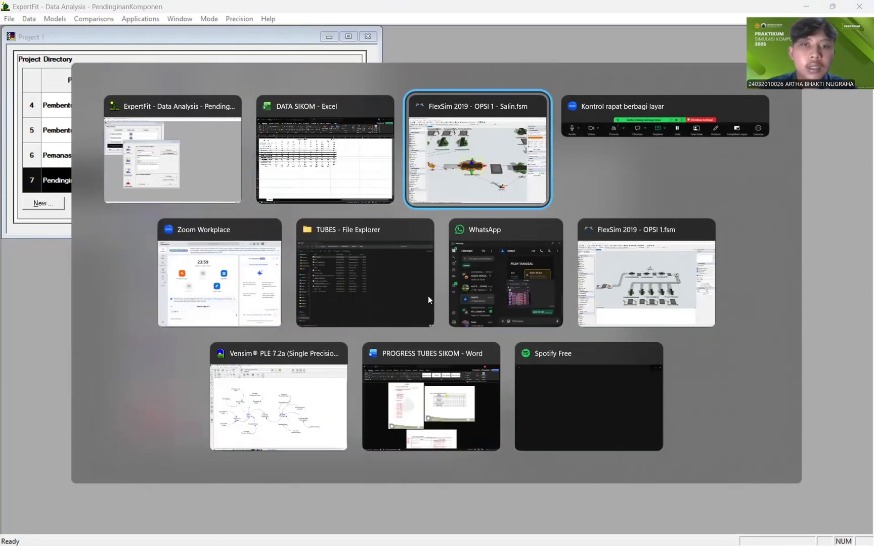
{"action": "left_click", "coordinate": [388, 163]}
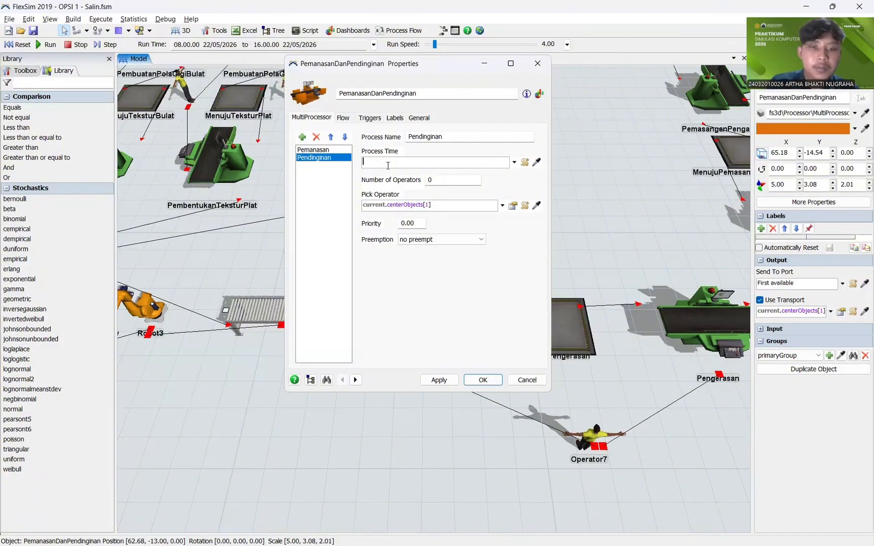
{"action": "key", "text": "ctrl+v"}
{"action": "key", "text": "BackSpace"}
{"action": "key", "text": "BackSpace"}
{"action": "key", "text": "BackSpace"}
{"action": "key", "text": "BackSpace"}
{"action": "key", "text": "BackSpace"}
{"action": "key", "text": "BackSpace"}
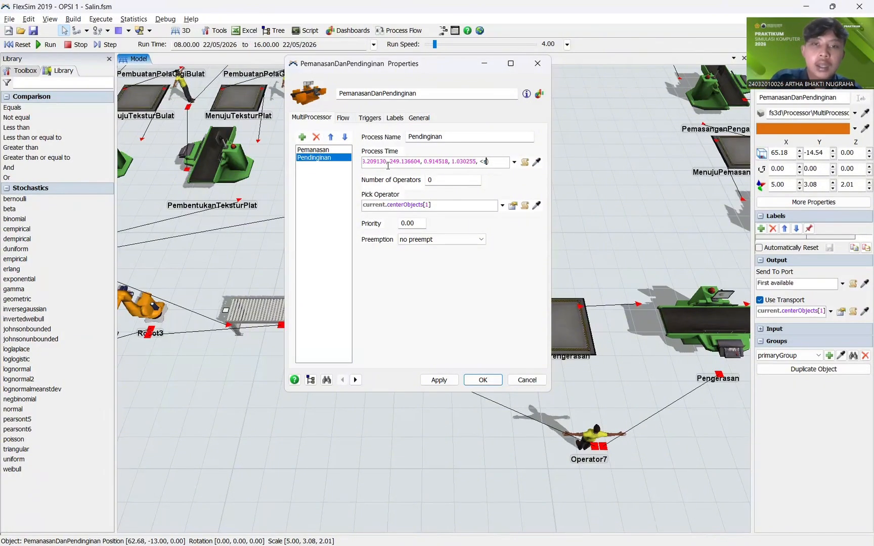
{"action": "type", "text": "getstream"}
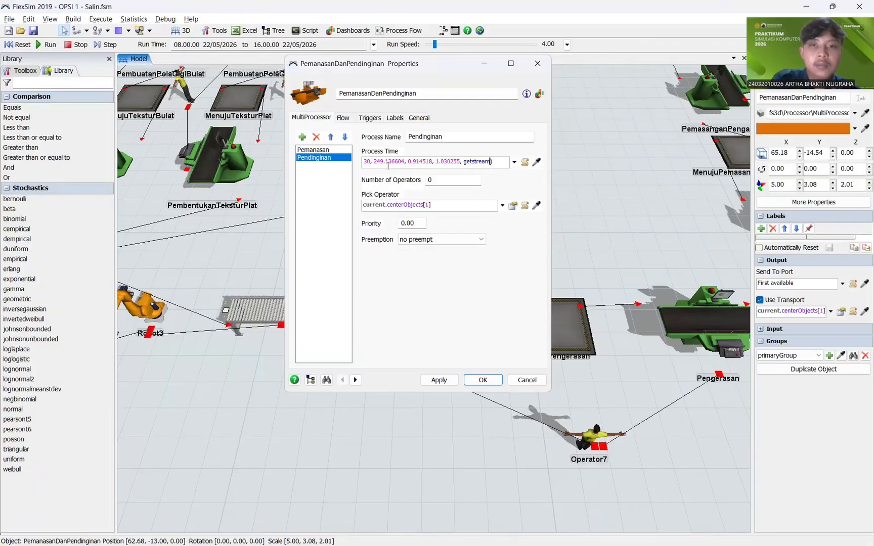
{"action": "type", "text": "(current"}
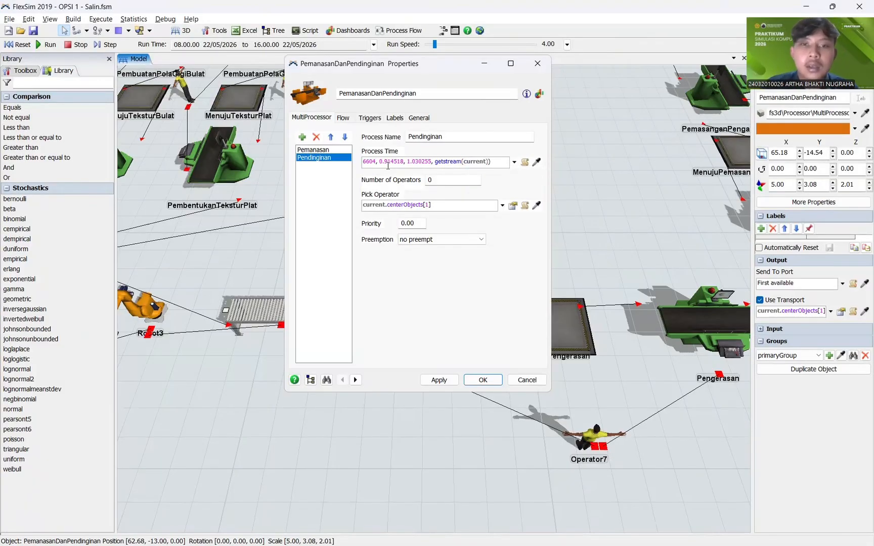
Step: Review the flow, trigger, label and port settings of PemanasanDanPendinginan and apply its property changes
{"action": "left_click", "coordinate": [344, 116]}
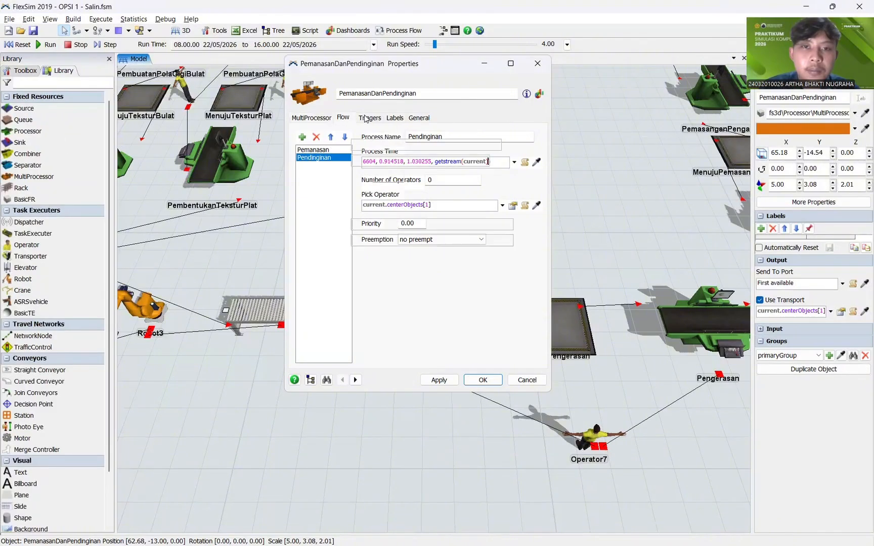
{"action": "left_click", "coordinate": [369, 118]}
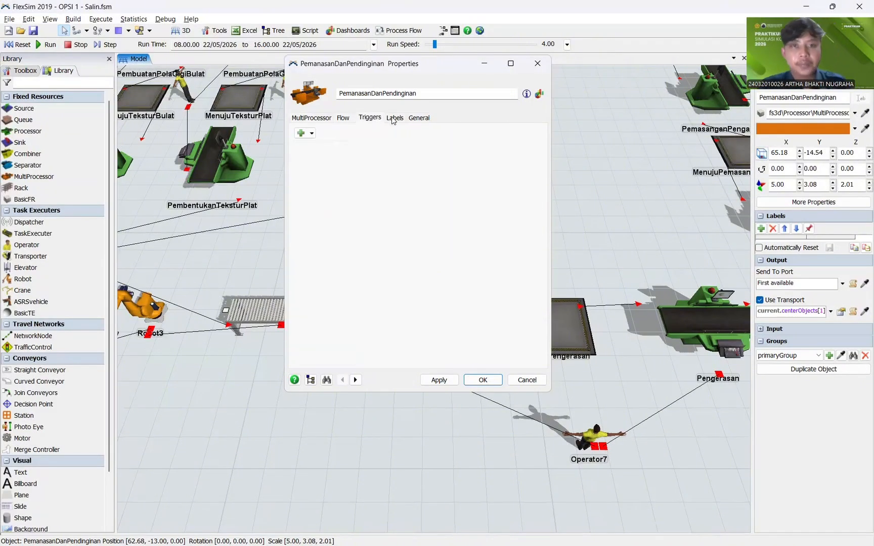
{"action": "left_click", "coordinate": [394, 118]}
{"action": "left_click", "coordinate": [418, 117]}
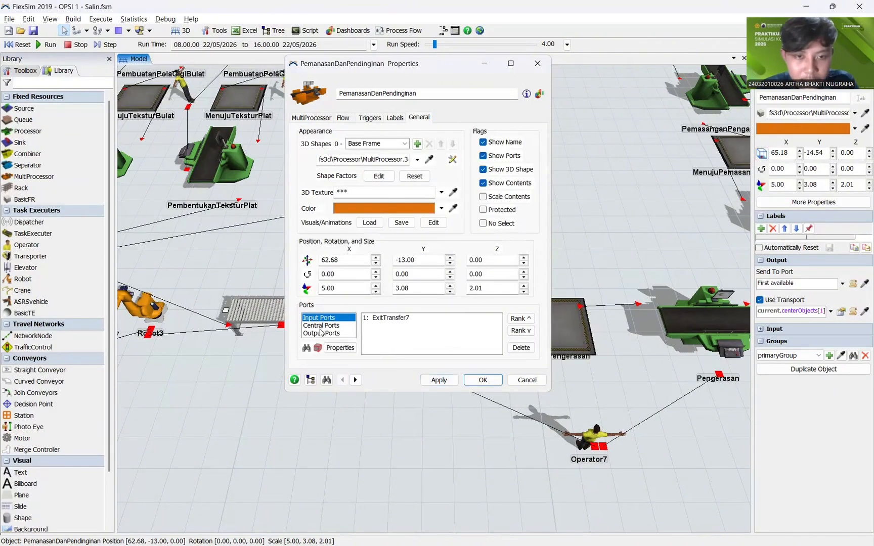
{"action": "left_click", "coordinate": [321, 325]}
{"action": "left_click", "coordinate": [324, 333]}
{"action": "left_click", "coordinate": [432, 380]}
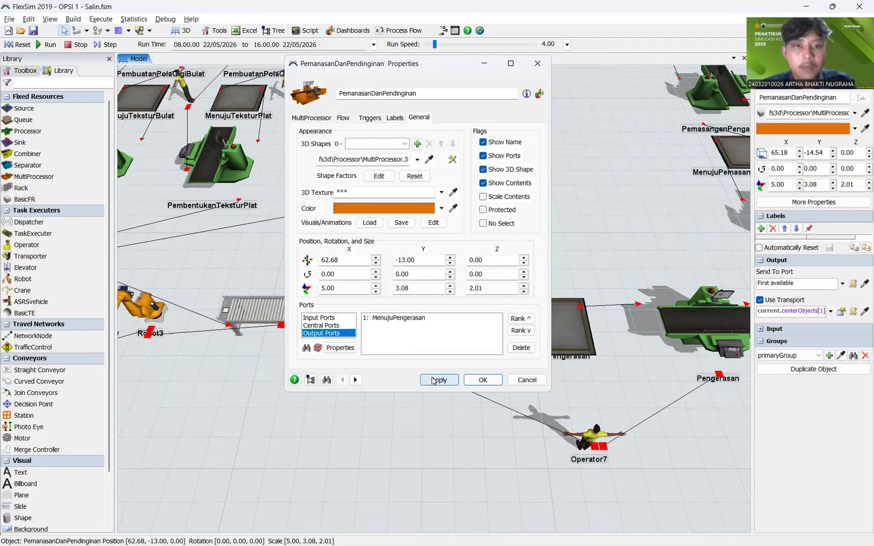
Step: Accept and close the PemanasanDanPendinginan properties
{"action": "left_click", "coordinate": [483, 381]}
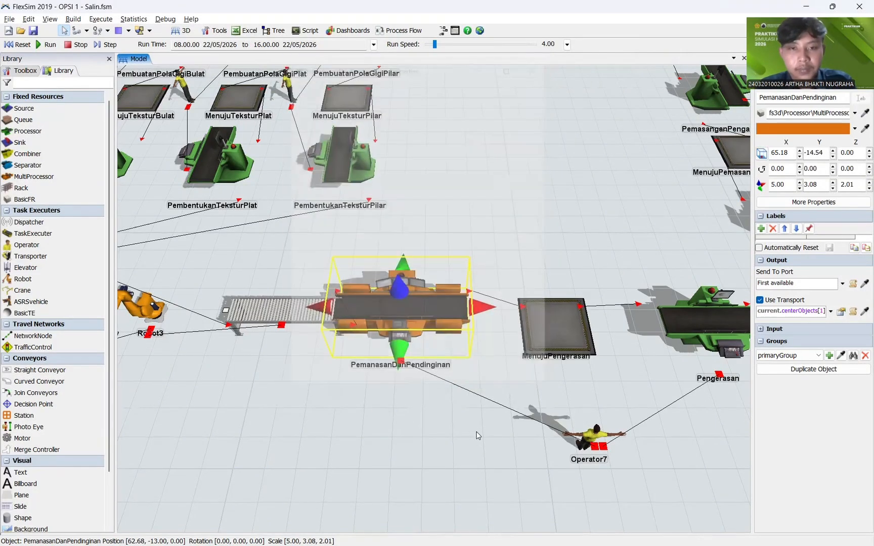
{"action": "left_click", "coordinate": [481, 407]}
{"action": "scroll", "coordinate": [480, 407], "scroll_direction": "down", "scroll_amount": 3}
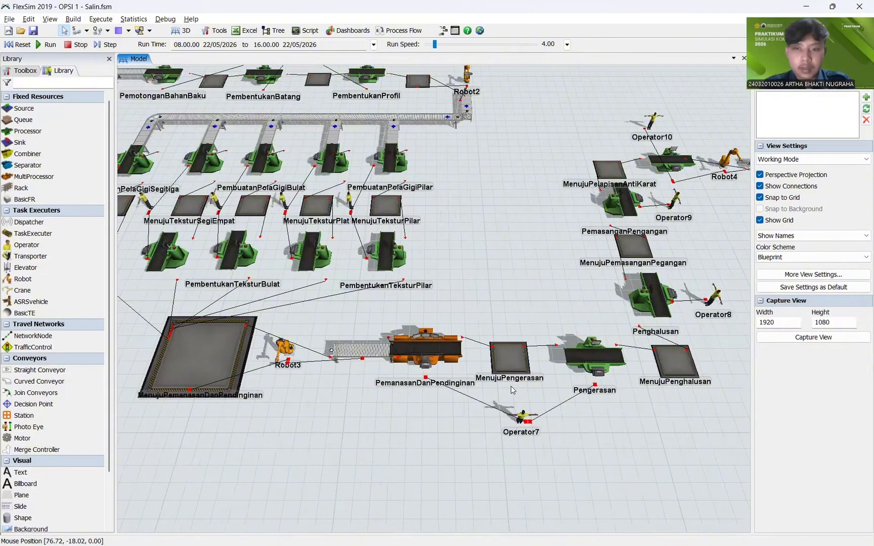
{"action": "left_click_drag", "start_coordinate": [548, 412], "coordinate": [405, 405]}
{"action": "scroll", "coordinate": [650, 343], "scroll_direction": "up", "scroll_amount": 4}
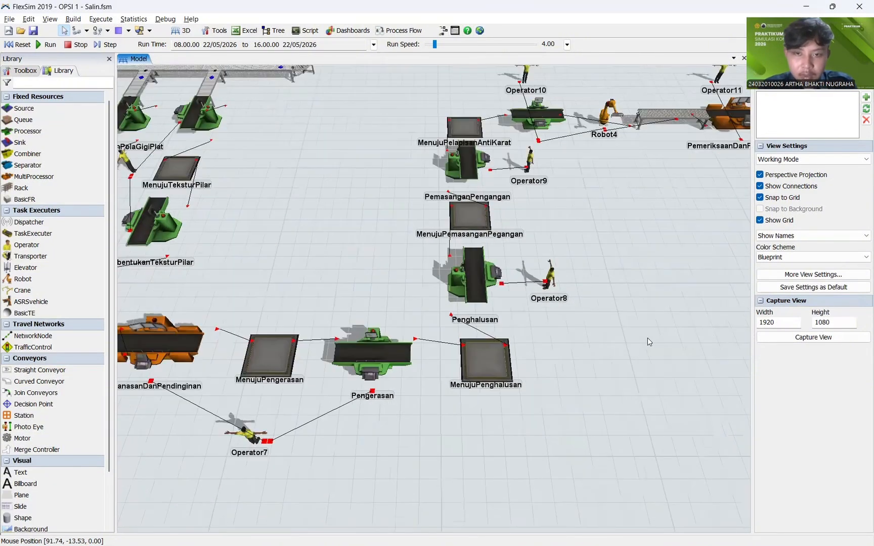
{"action": "scroll", "coordinate": [630, 308], "scroll_direction": "down", "scroll_amount": 2}
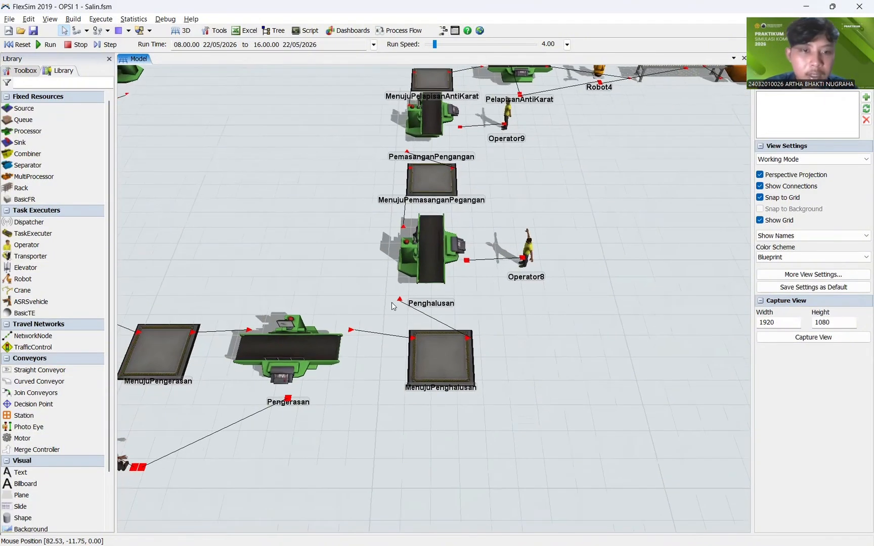
Step: Switch to Excel and copy the ten Pengerasan Komponen measurements in B10:K10
{"action": "key", "text": "alt+Tab"}
{"action": "key", "text": "alt+Tab"}
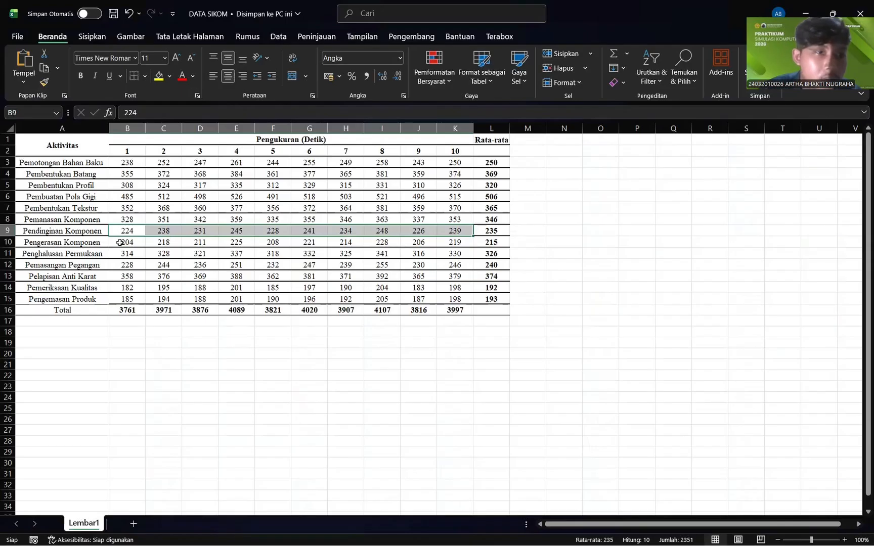
{"action": "left_click_drag", "start_coordinate": [120, 244], "coordinate": [442, 244]}
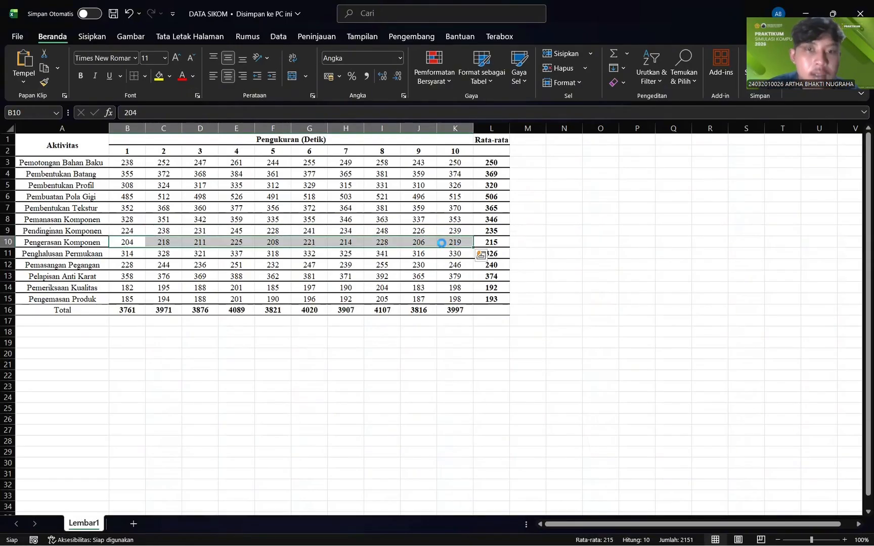
{"action": "key", "text": "ctrl+c"}
Step: Switch to ExpertFit and close the PendinginanKomponen simulation representation, its options and the data analysis
{"action": "key", "text": "alt+Tab"}
{"action": "key", "text": "alt+Tab"}
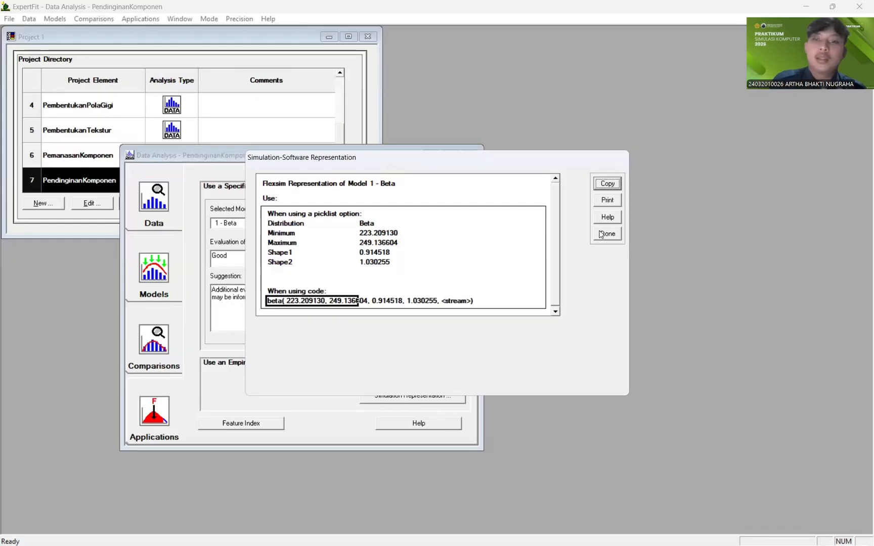
{"action": "left_click", "coordinate": [600, 234]}
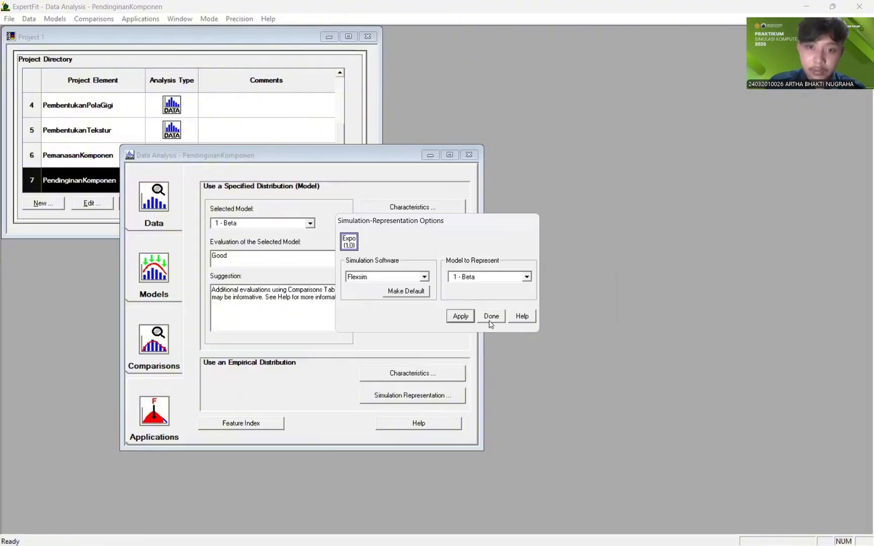
{"action": "left_click", "coordinate": [489, 316]}
{"action": "left_click", "coordinate": [468, 155]}
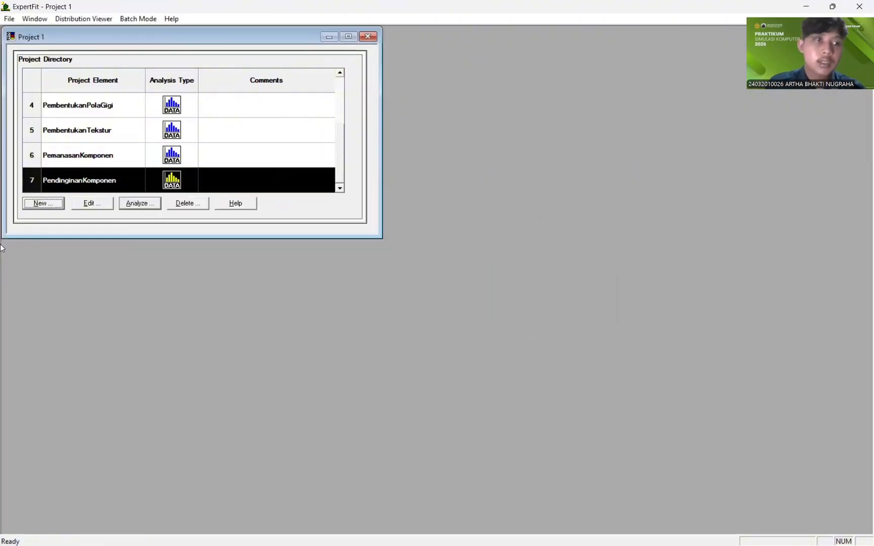
Step: Create a new project element named Pengerasan that fits distributions to data
{"action": "left_click", "coordinate": [42, 204]}
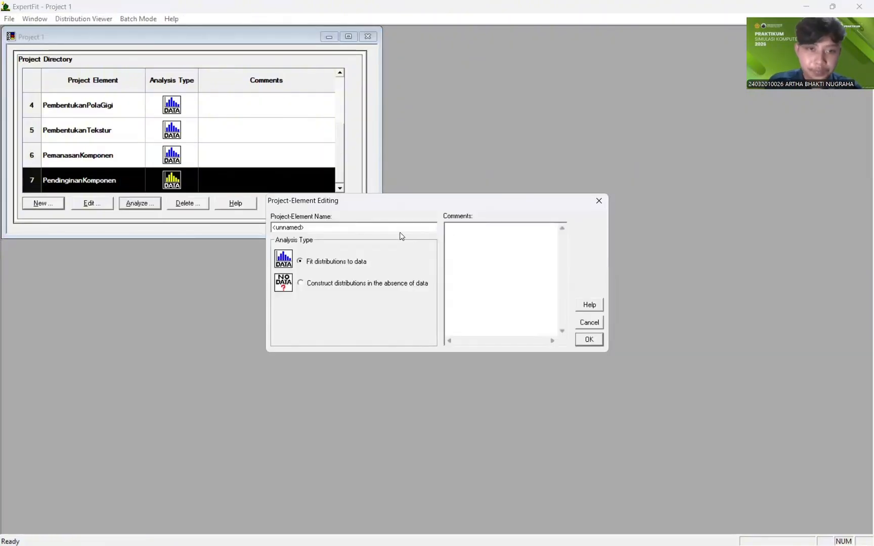
{"action": "left_click_drag", "start_coordinate": [386, 226], "coordinate": [153, 244]}
{"action": "type", "text": "Pengerasan"}
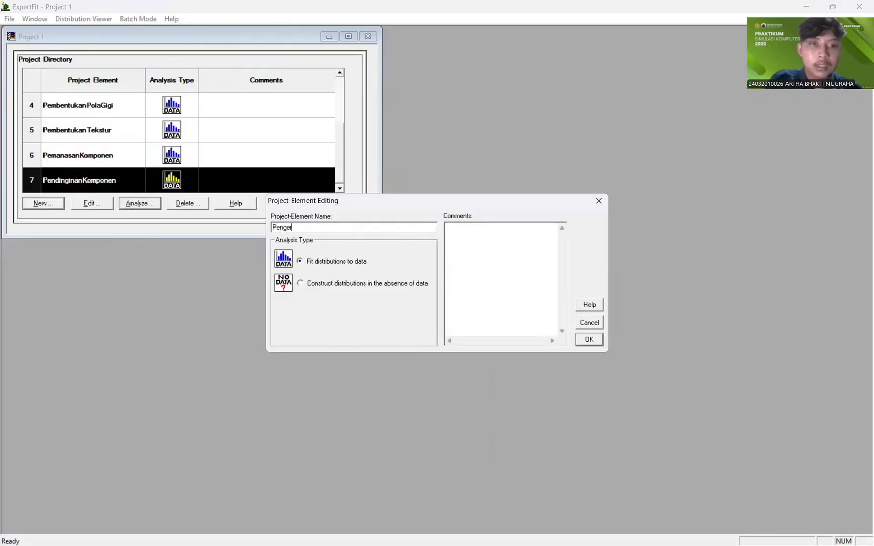
{"action": "left_click", "coordinate": [588, 338]}
Step: Analyze Pengerasan, enter its data values by pasting the copied measurements, and close the data summary
{"action": "left_click", "coordinate": [126, 204]}
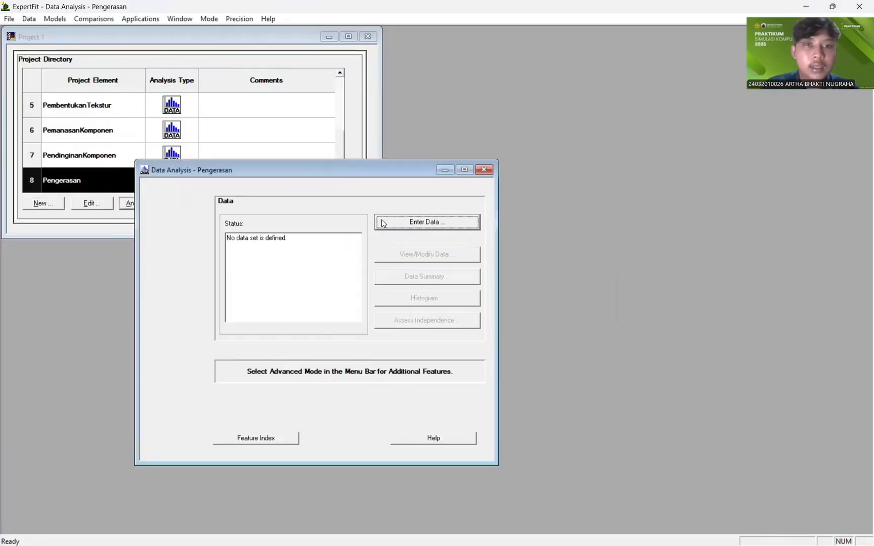
{"action": "left_click", "coordinate": [390, 221]}
{"action": "left_click", "coordinate": [406, 267]}
{"action": "left_click", "coordinate": [425, 314]}
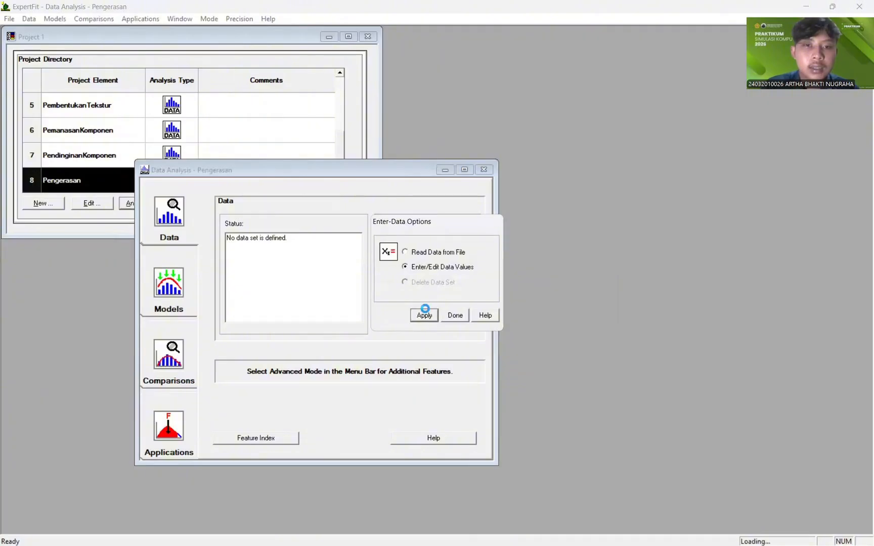
{"action": "left_click", "coordinate": [480, 341]}
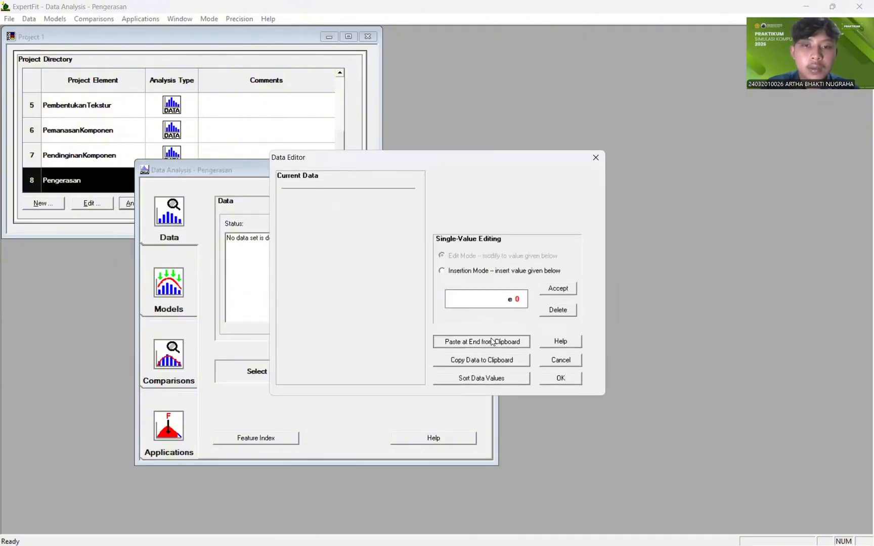
{"action": "left_click", "coordinate": [560, 378]}
{"action": "left_click", "coordinate": [439, 306]}
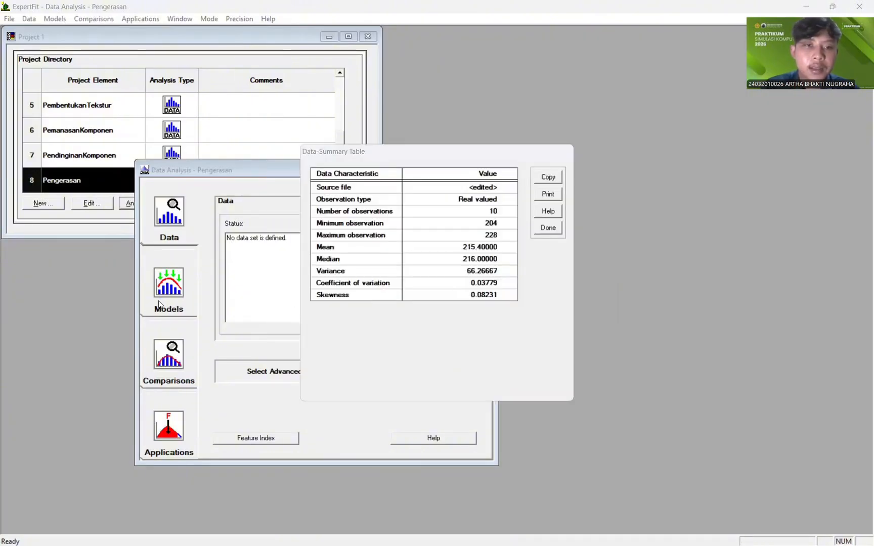
{"action": "left_click", "coordinate": [548, 228]}
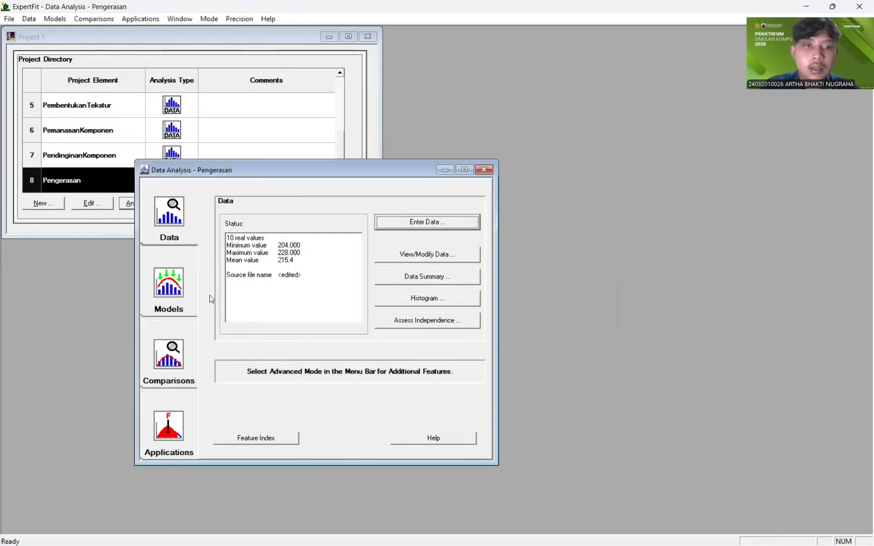
Step: Run automated fitting of distribution models on the Pengerasan data and close the results
{"action": "left_click", "coordinate": [169, 286]}
{"action": "left_click", "coordinate": [403, 223]}
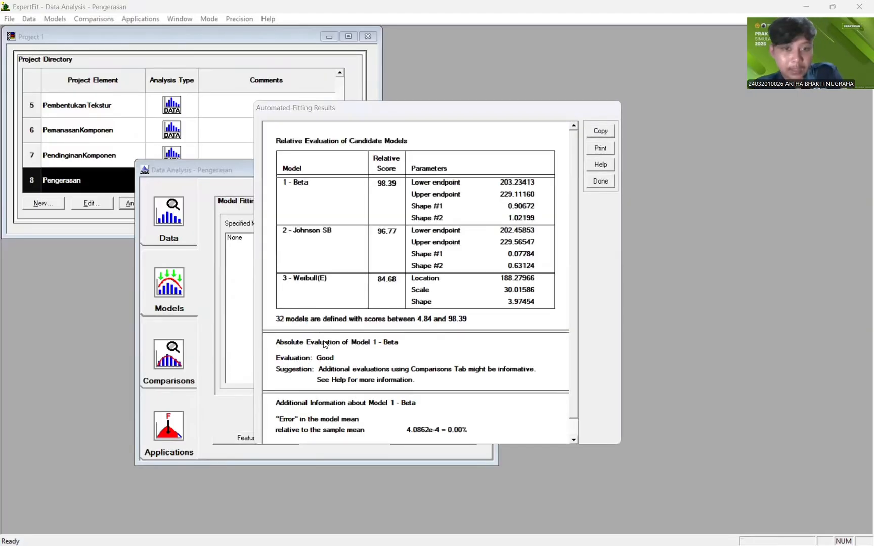
{"action": "left_click", "coordinate": [601, 182]}
Step: Generate the Flexsim representation of the Pengerasan 1 - Beta model and copy its beta code expression
{"action": "left_click", "coordinate": [168, 360]}
{"action": "left_click", "coordinate": [169, 430]}
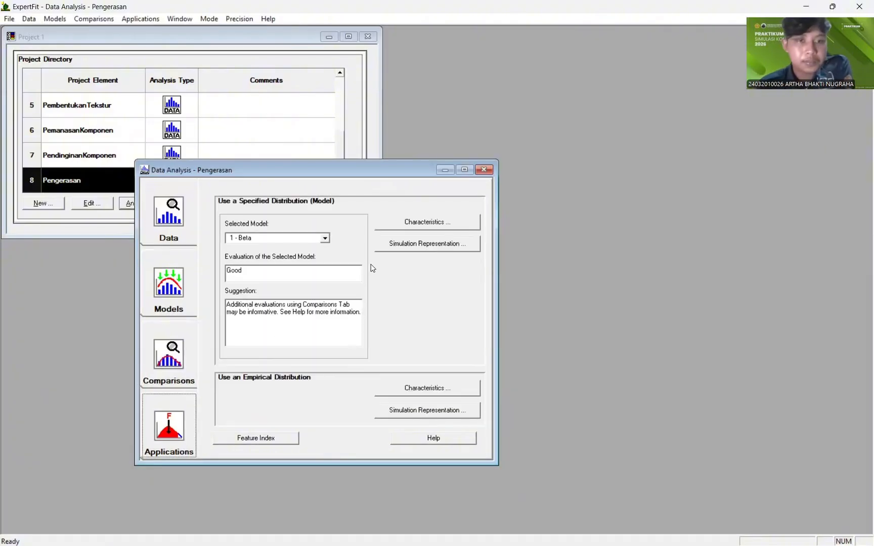
{"action": "left_click", "coordinate": [386, 245]}
{"action": "left_click", "coordinate": [424, 277]}
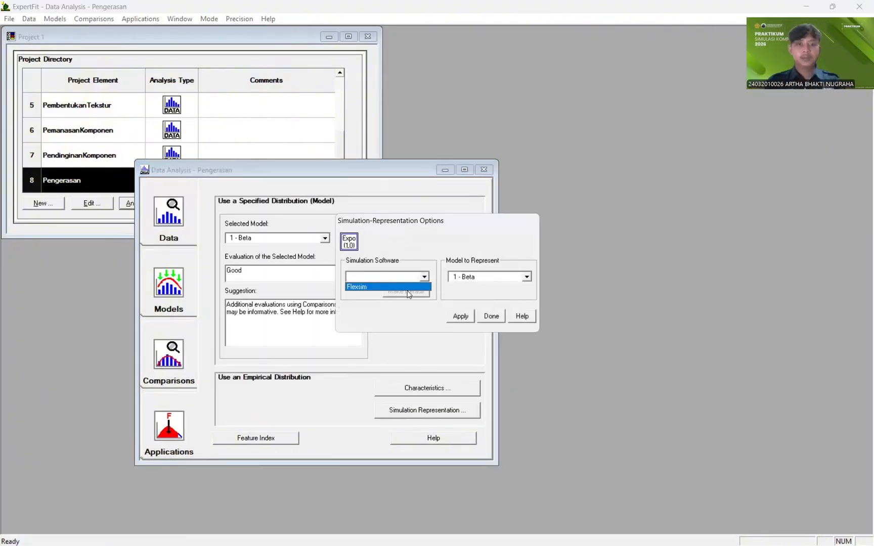
{"action": "left_click", "coordinate": [407, 292]}
{"action": "left_click", "coordinate": [425, 277]}
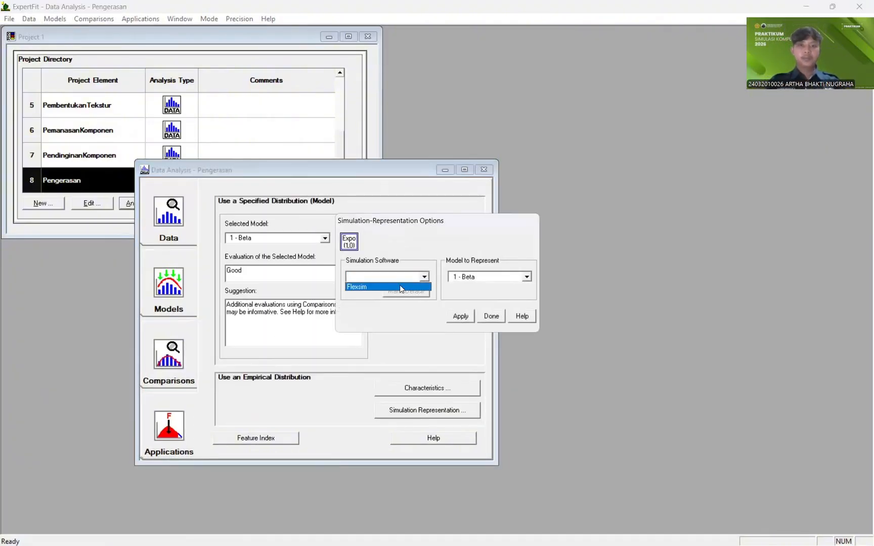
{"action": "left_click", "coordinate": [400, 288]}
{"action": "left_click", "coordinate": [460, 316]}
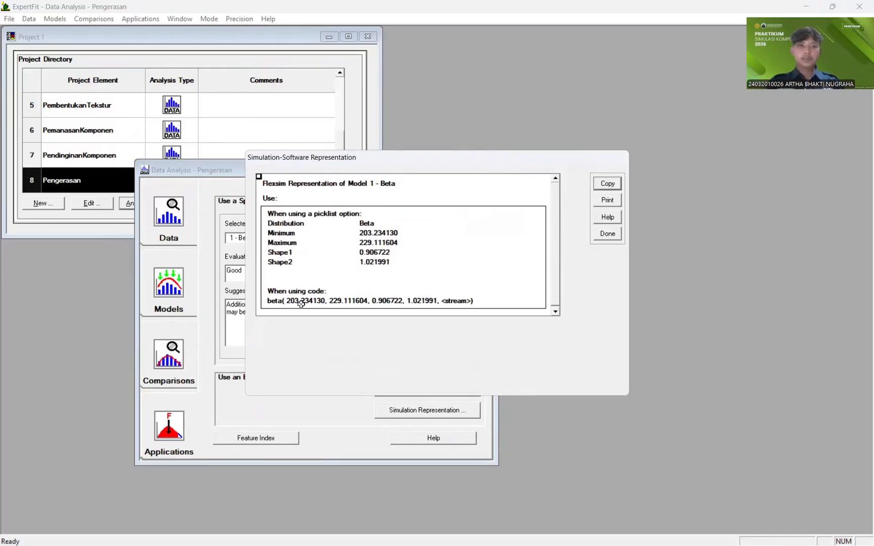
{"action": "left_click", "coordinate": [300, 303]}
{"action": "left_click", "coordinate": [607, 183]}
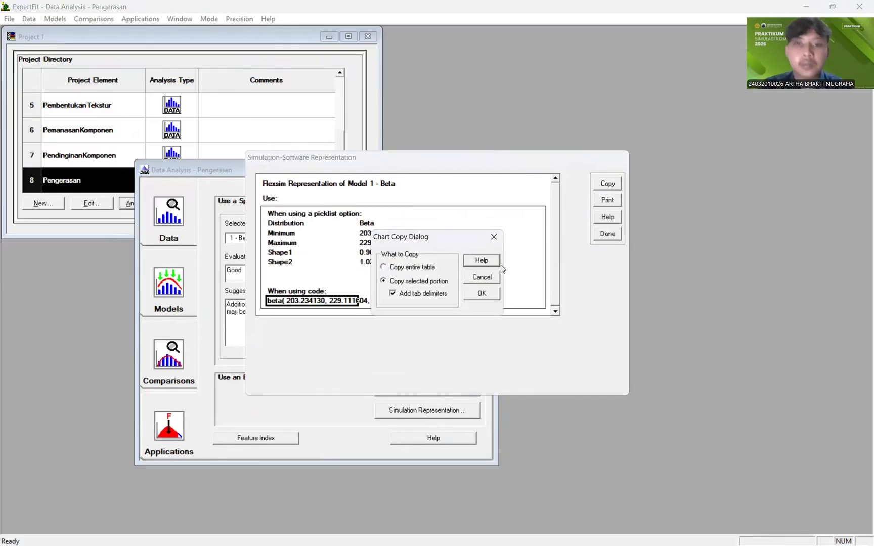
{"action": "left_click", "coordinate": [481, 295]}
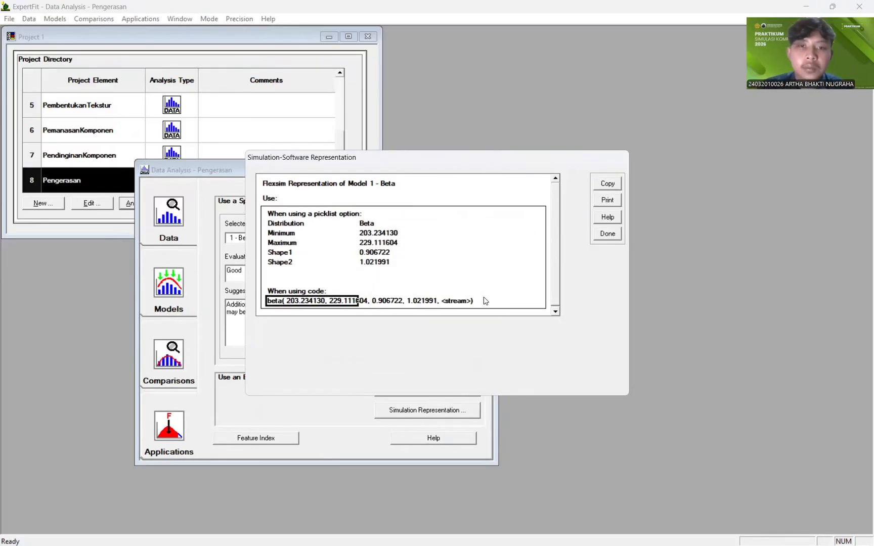
Step: Switch to FlexSim and set the Pengerasan process time to beta(203.234130, 229.111604, 0.906722, 1.021991, getstream(current))
{"action": "key", "text": "alt+Tab"}
{"action": "key", "text": "alt+Tab"}
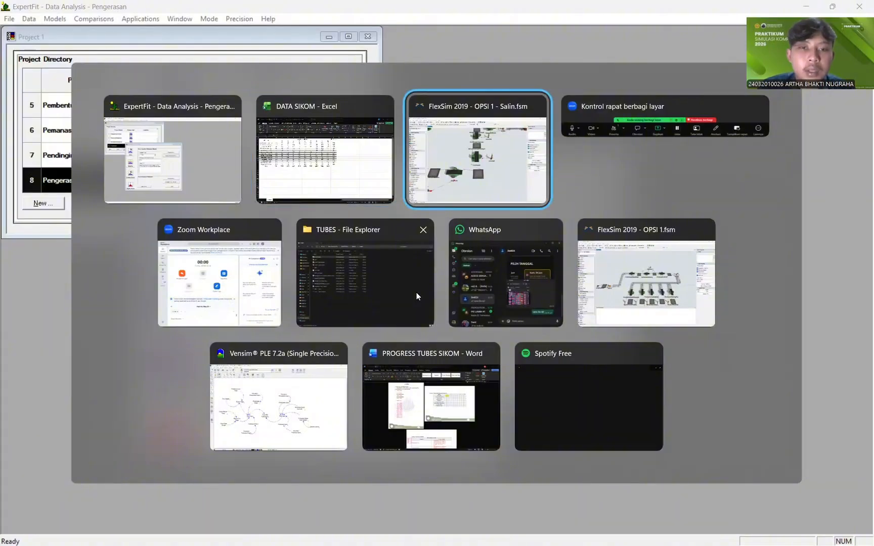
{"action": "left_click", "coordinate": [292, 346]}
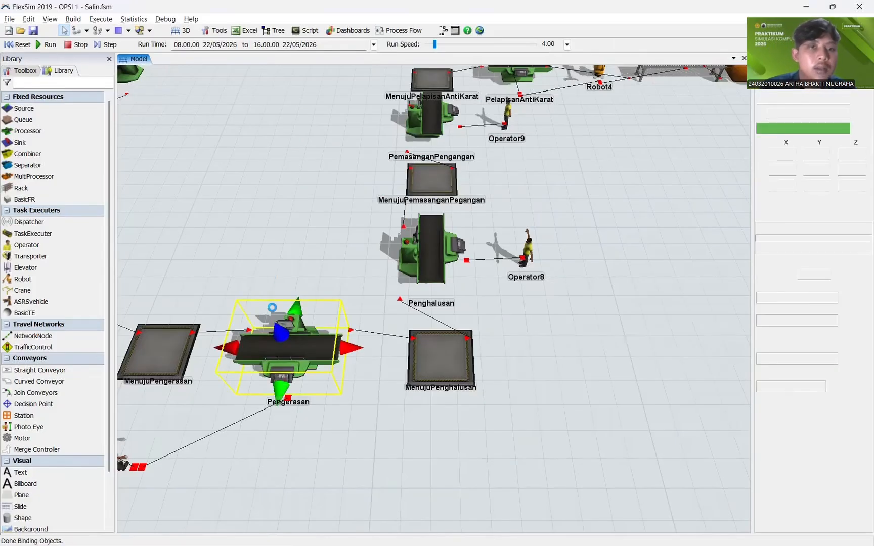
{"action": "double_click", "coordinate": [280, 320]}
{"action": "left_click", "coordinate": [275, 213]}
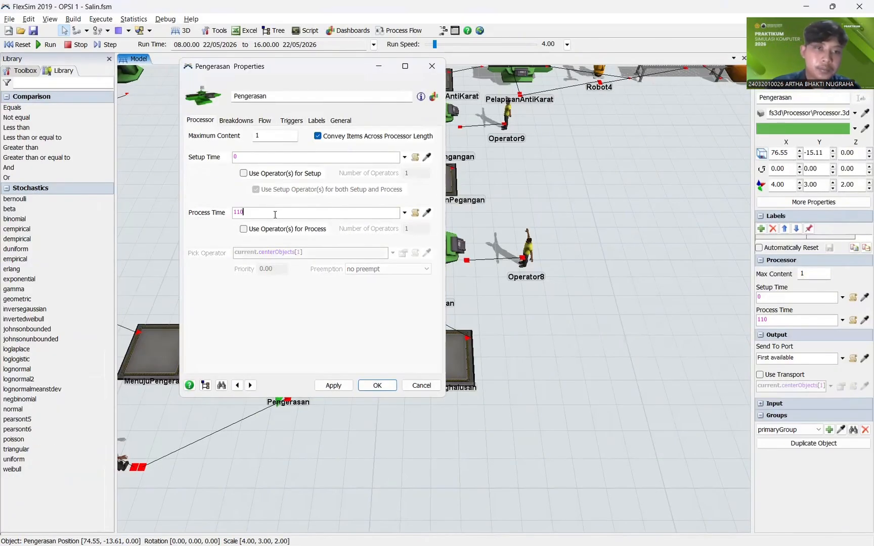
{"action": "key", "text": "ctrl+v"}
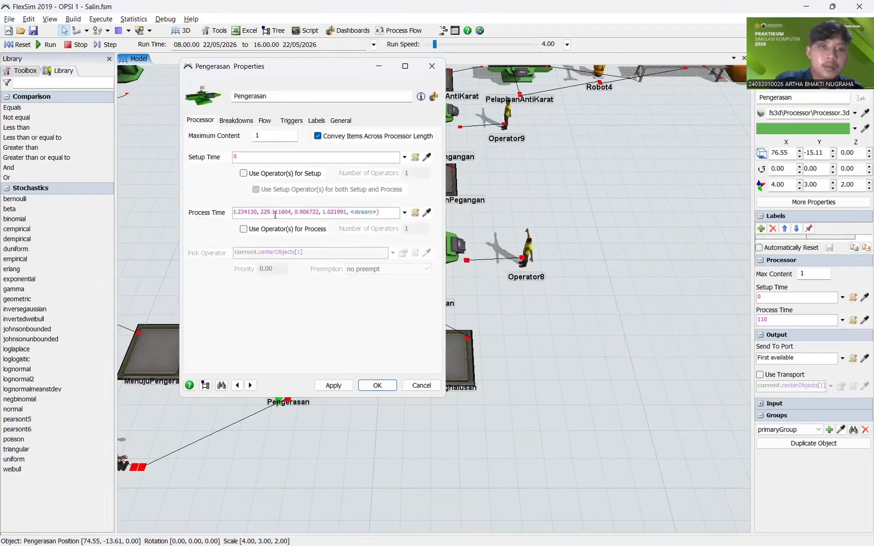
{"action": "key", "text": "BackSpace"}
{"action": "key", "text": "BackSpace"}
{"action": "key", "text": "BackSpace"}
{"action": "key", "text": "BackSpace"}
{"action": "key", "text": "BackSpace"}
{"action": "key", "text": "BackSpace"}
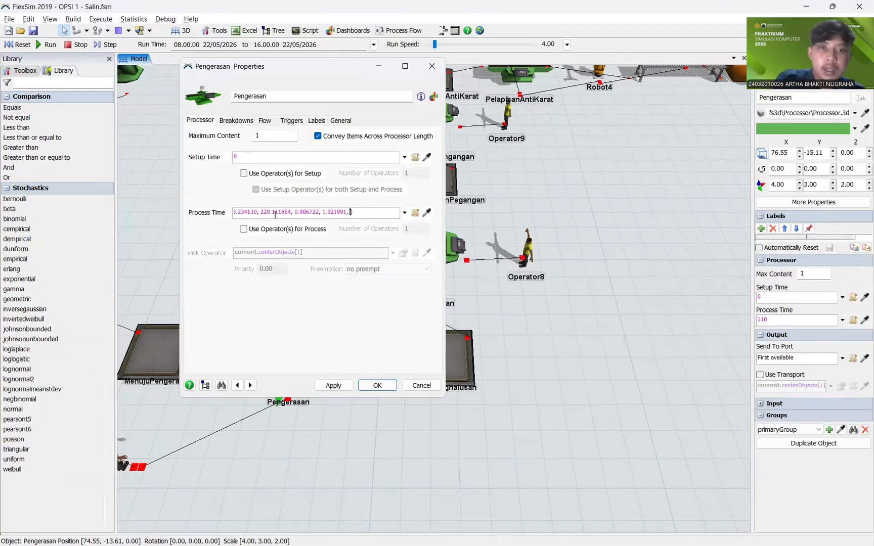
{"action": "type", "text": "getstream"}
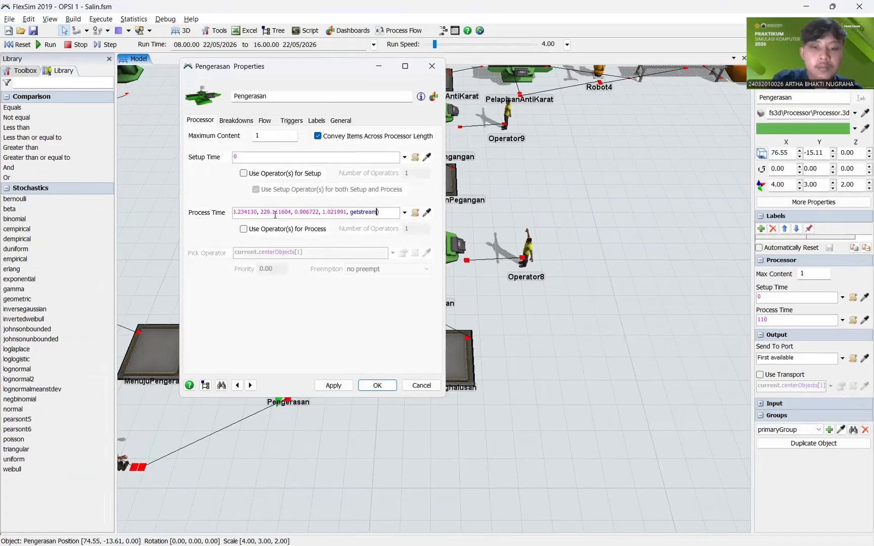
{"action": "type", "text": "(current"}
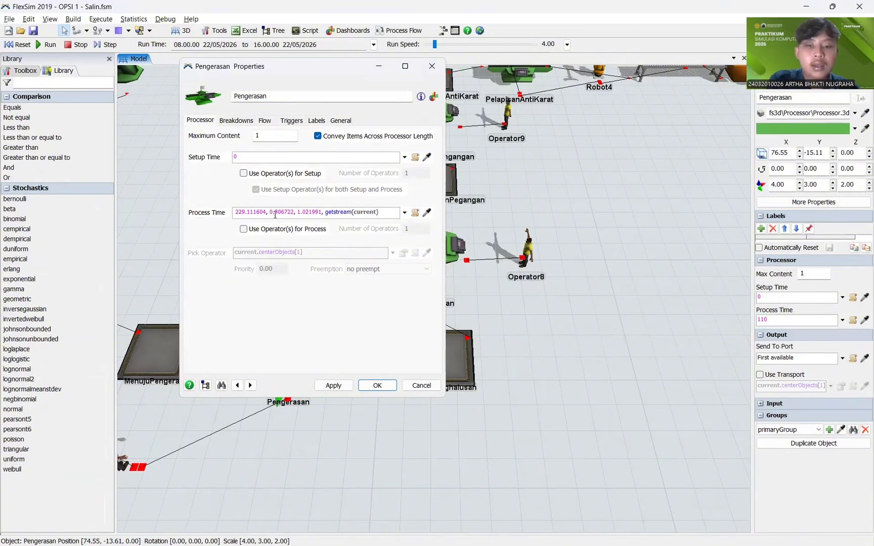
Step: Enable Use Transport with current.centerObjects[1] for Pengerasan's output and accept its property changes
{"action": "left_click", "coordinate": [264, 121]}
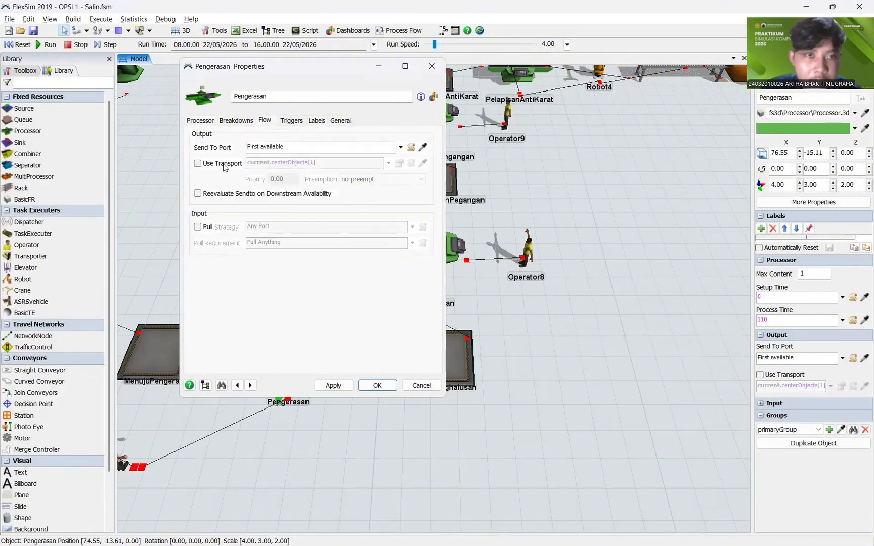
{"action": "left_click", "coordinate": [224, 164]}
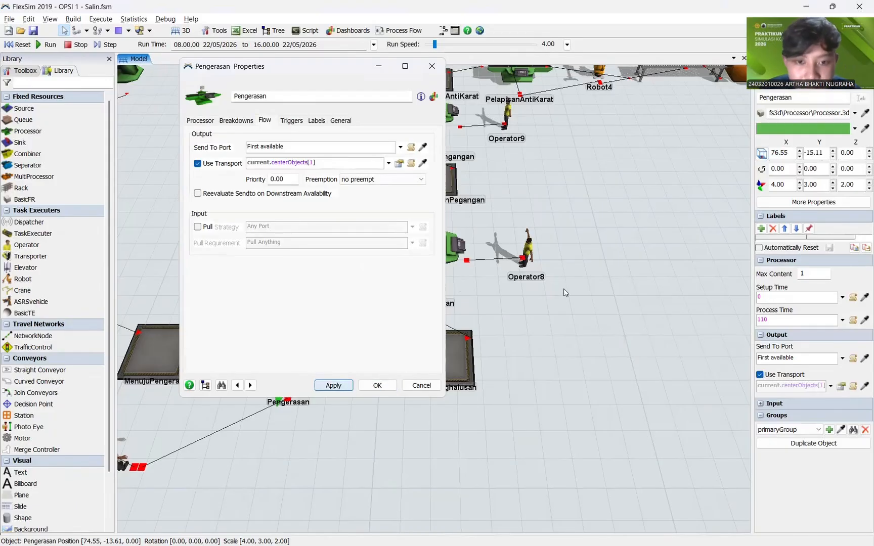
{"action": "left_click", "coordinate": [387, 385]}
{"action": "double_click", "coordinate": [584, 245]}
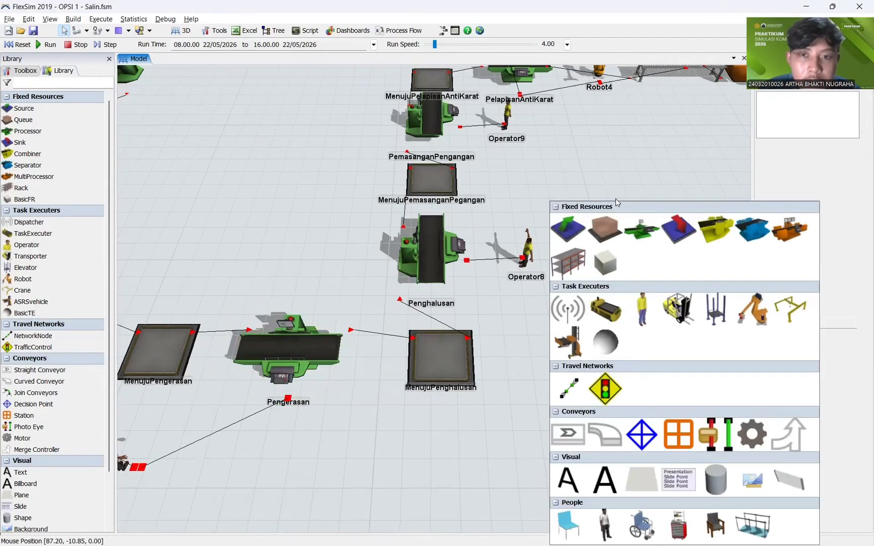
{"action": "scroll", "coordinate": [577, 177], "scroll_direction": "down", "scroll_amount": 3}
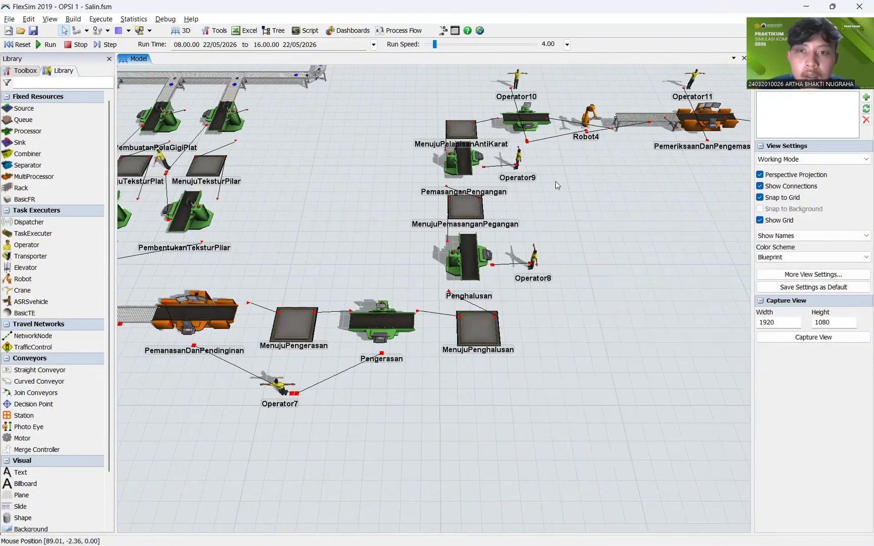
{"action": "scroll", "coordinate": [554, 200], "scroll_direction": "down", "scroll_amount": 3}
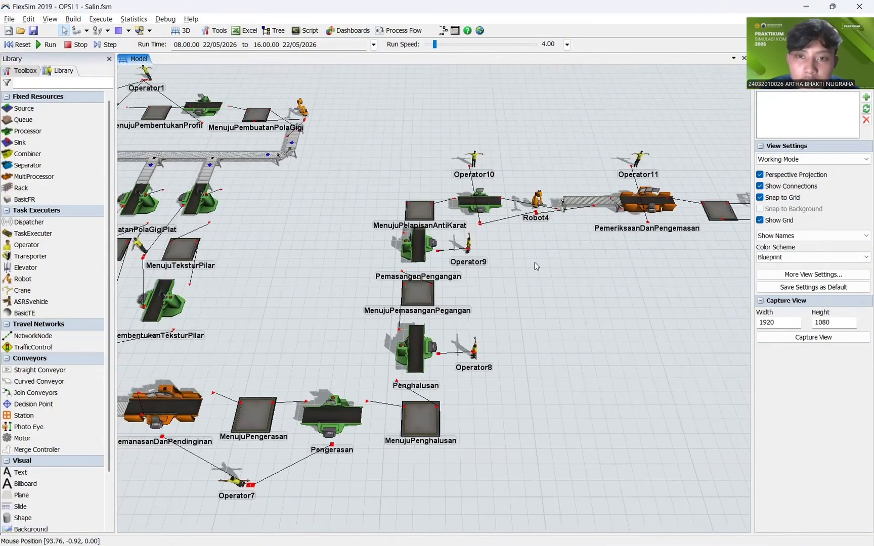
Step: Switch to the DATA SIKOM workbook in Excel and copy the ten Penghalusan Permukaan measurements in B11:K11
{"action": "left_click_drag", "start_coordinate": [534, 262], "coordinate": [518, 269]}
{"action": "key", "text": "alt+Tab"}
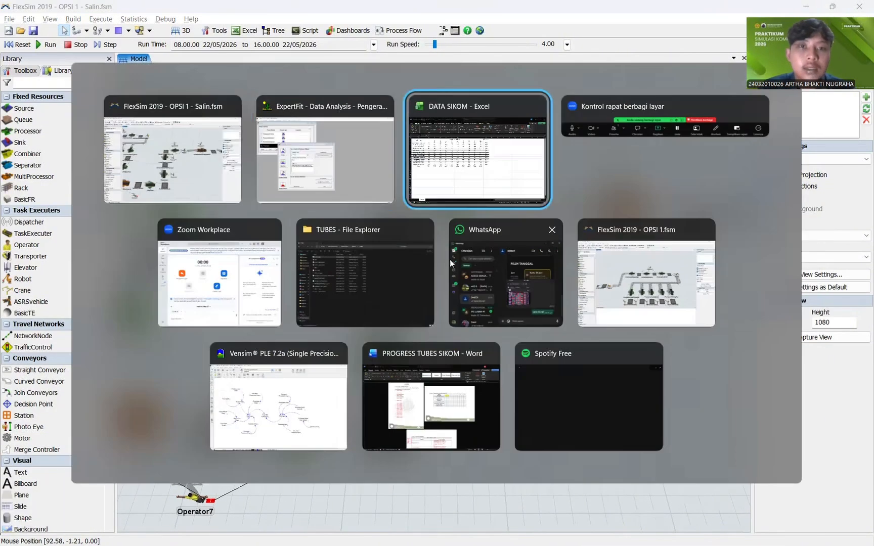
{"action": "left_click_drag", "start_coordinate": [142, 253], "coordinate": [449, 252]}
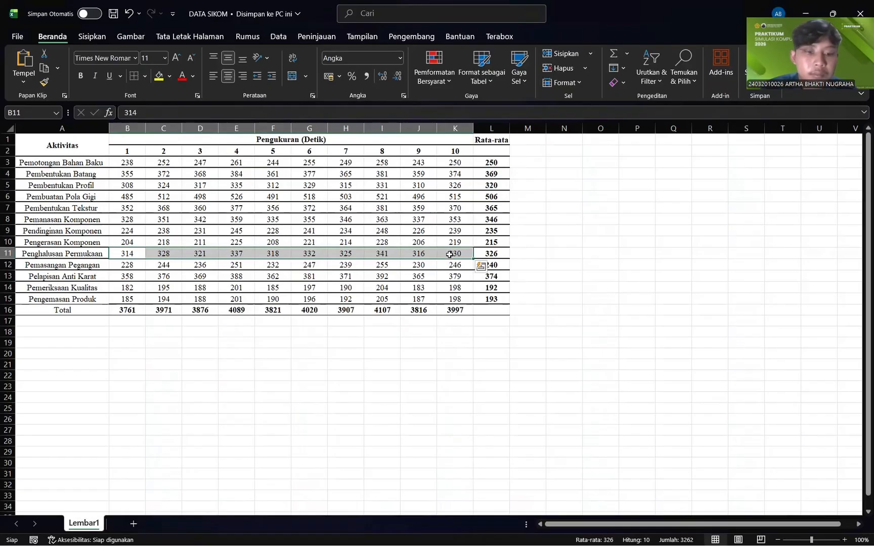
{"action": "key", "text": "ctrl+c"}
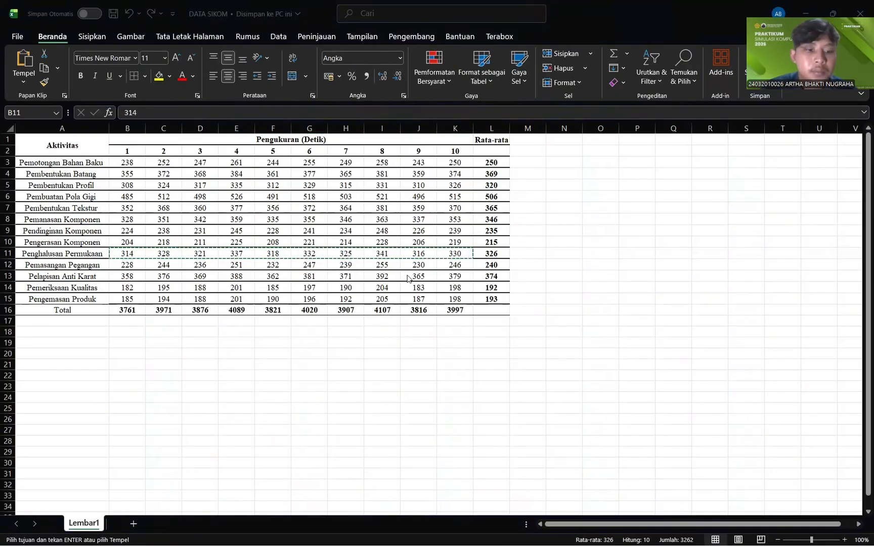
Step: Switch to ExpertFit and close the Pengerasan simulation representation, its options and the data analysis
{"action": "key", "text": "super+Tab"}
{"action": "key", "text": "alt+Tab"}
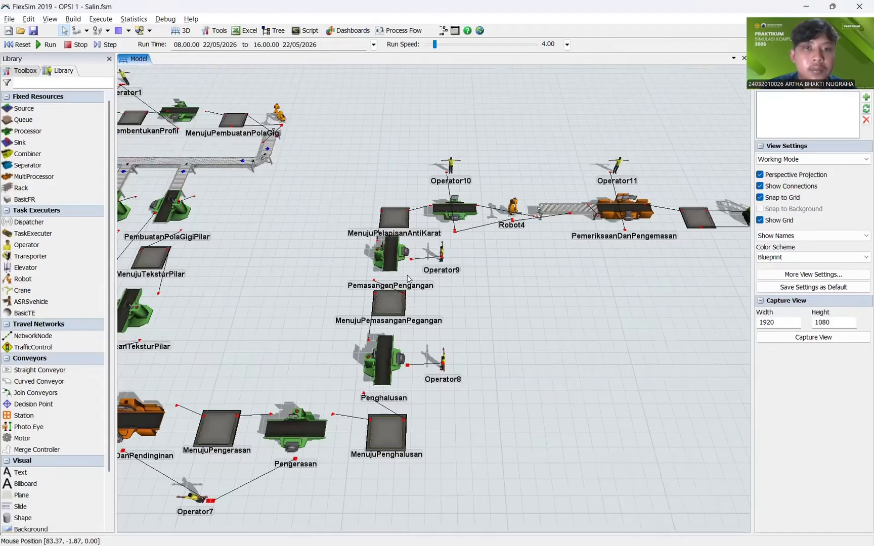
{"action": "key", "text": "alt+Tab"}
{"action": "key", "text": "alt+Tab"}
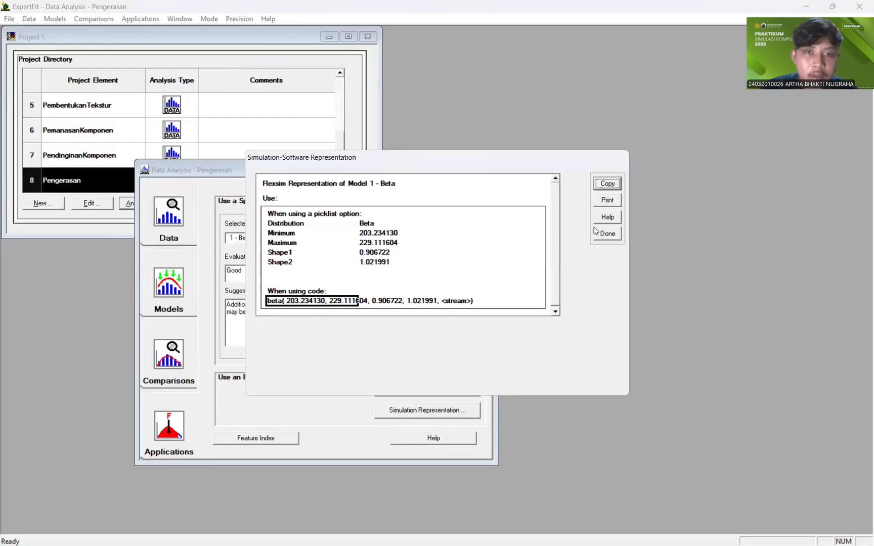
{"action": "left_click", "coordinate": [606, 233]}
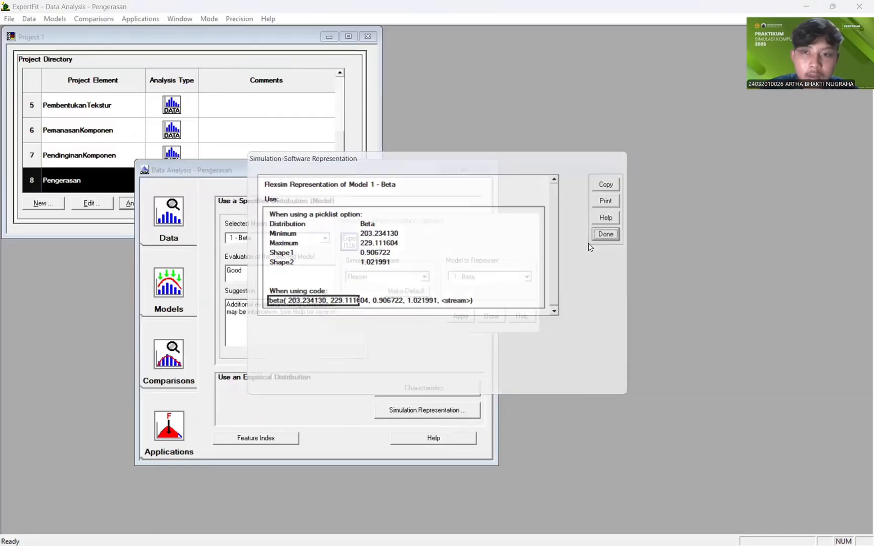
{"action": "left_click", "coordinate": [492, 314]}
{"action": "left_click", "coordinate": [484, 171]}
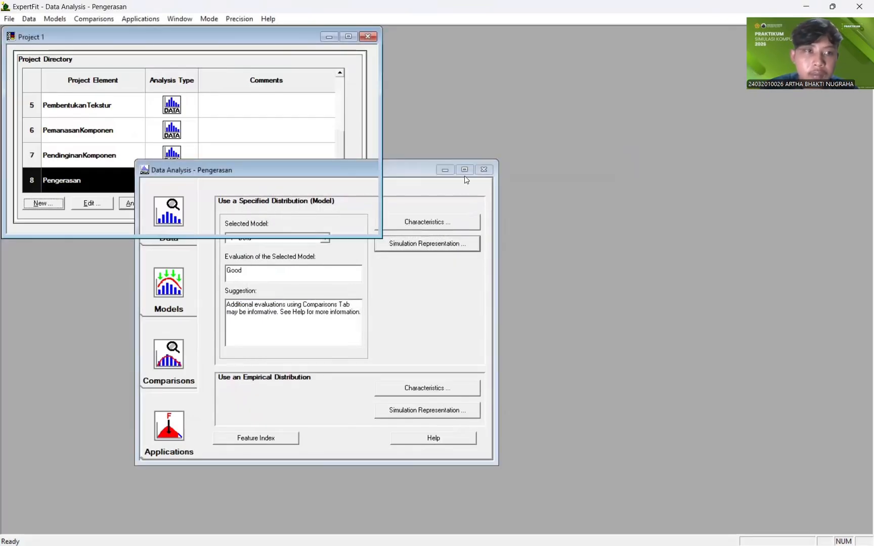
Step: Create a project element named Penghalusan with an empty comment for fitting distributions to data
{"action": "left_click", "coordinate": [54, 202]}
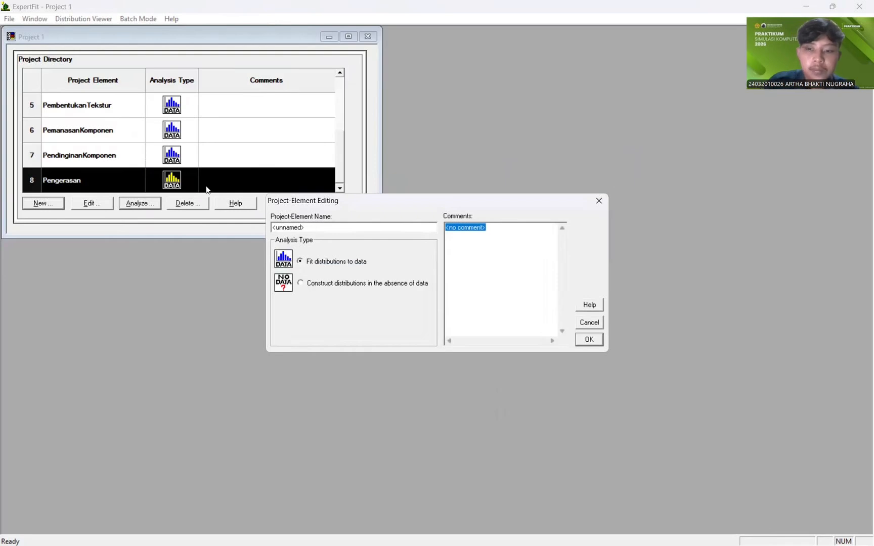
{"action": "key", "text": "Delete"}
{"action": "left_click_drag", "start_coordinate": [327, 228], "coordinate": [258, 233]}
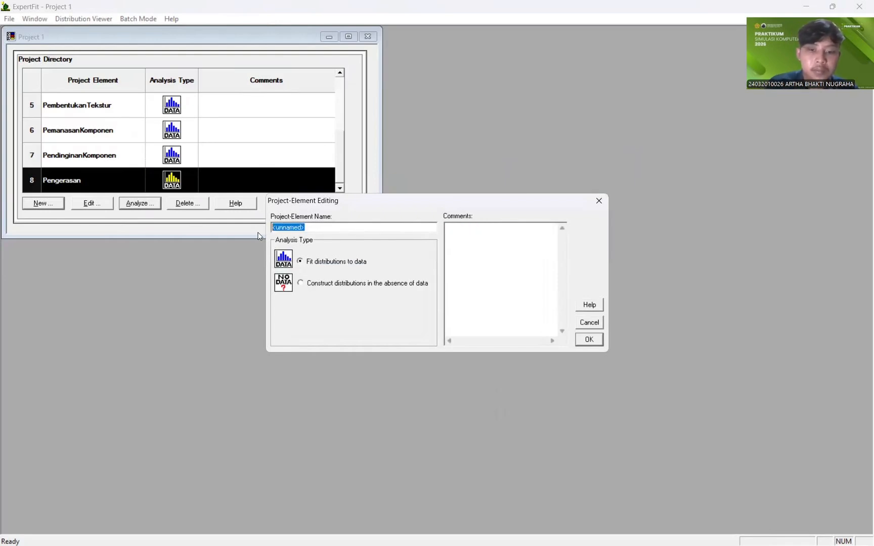
{"action": "type", "text": "Penghalusan"}
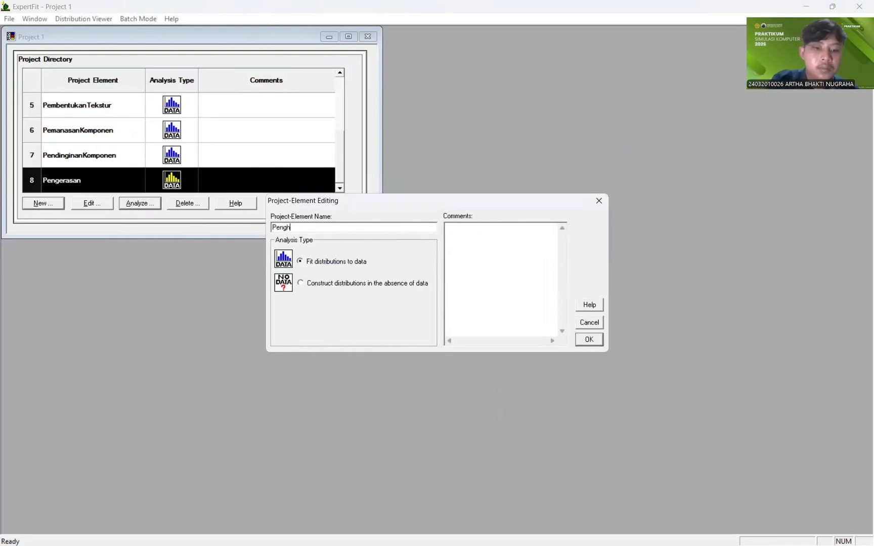
{"action": "left_click", "coordinate": [591, 344]}
Step: Start analyzing Penghalusan, paste the copied measurements as its data values, and close the data summary
{"action": "left_click", "coordinate": [146, 208]}
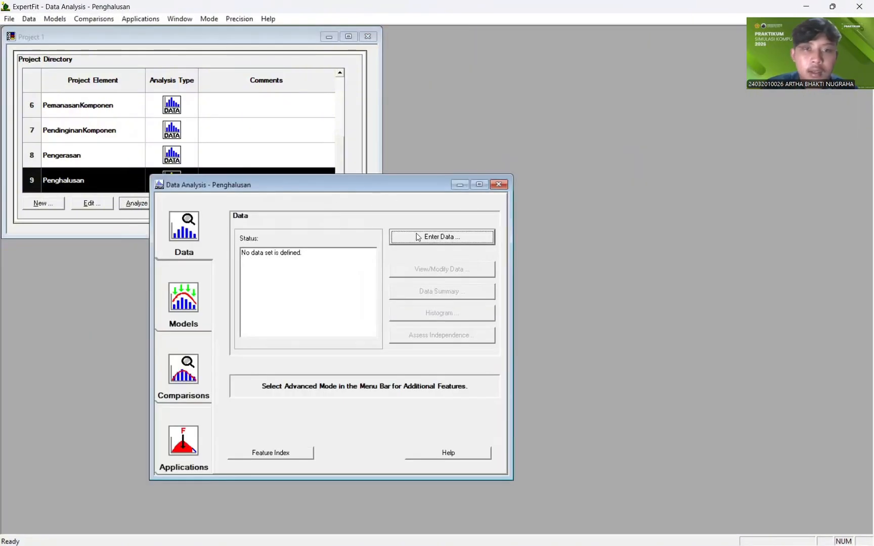
{"action": "left_click", "coordinate": [438, 236]}
{"action": "left_click", "coordinate": [421, 268]}
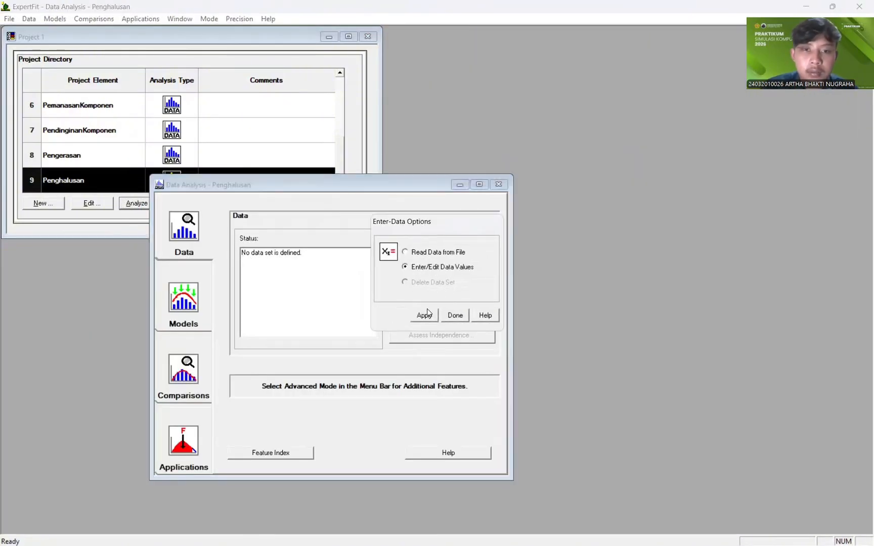
{"action": "left_click", "coordinate": [425, 315]}
{"action": "left_click", "coordinate": [481, 341]}
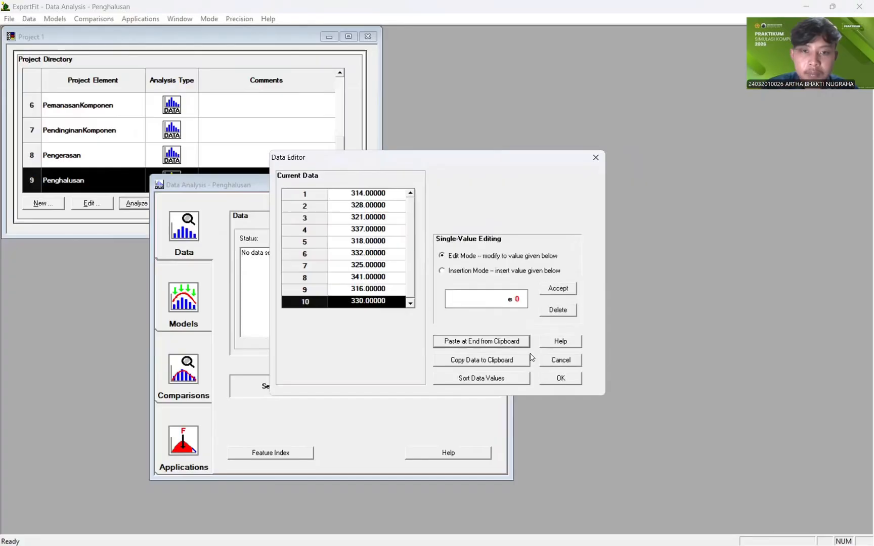
{"action": "left_click", "coordinate": [558, 378]}
{"action": "left_click", "coordinate": [452, 299]}
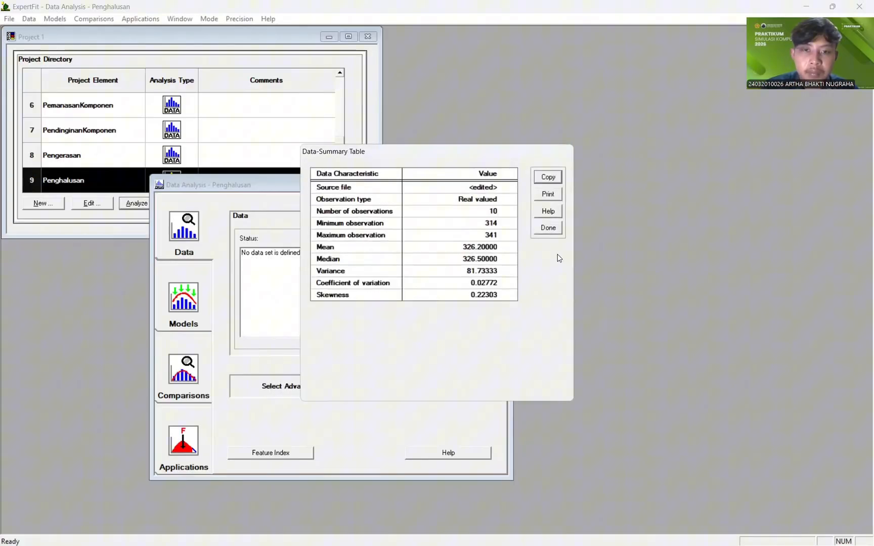
{"action": "left_click", "coordinate": [550, 228]}
Step: Run automated fitting of distribution models on the Penghalusan data and close the results
{"action": "left_click", "coordinate": [192, 309]}
{"action": "left_click", "coordinate": [396, 243]}
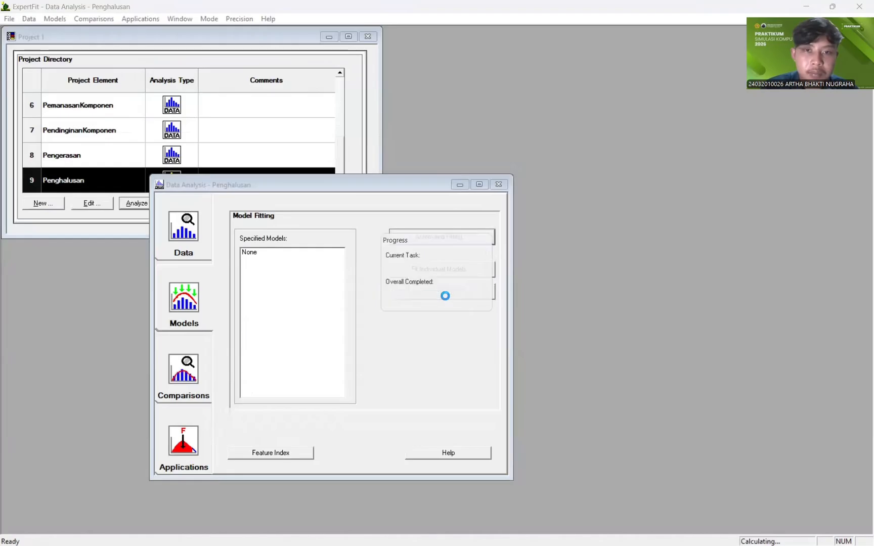
{"action": "left_click", "coordinate": [600, 181]}
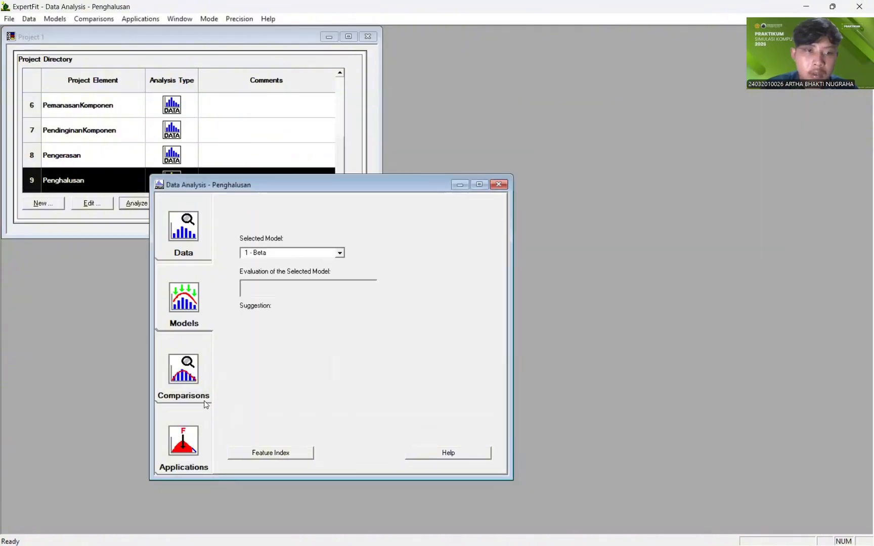
Step: Generate the Flexsim representation of the Penghalusan 1 - Beta model and copy its beta code expression
{"action": "left_click", "coordinate": [183, 441]}
{"action": "left_click", "coordinate": [455, 259]}
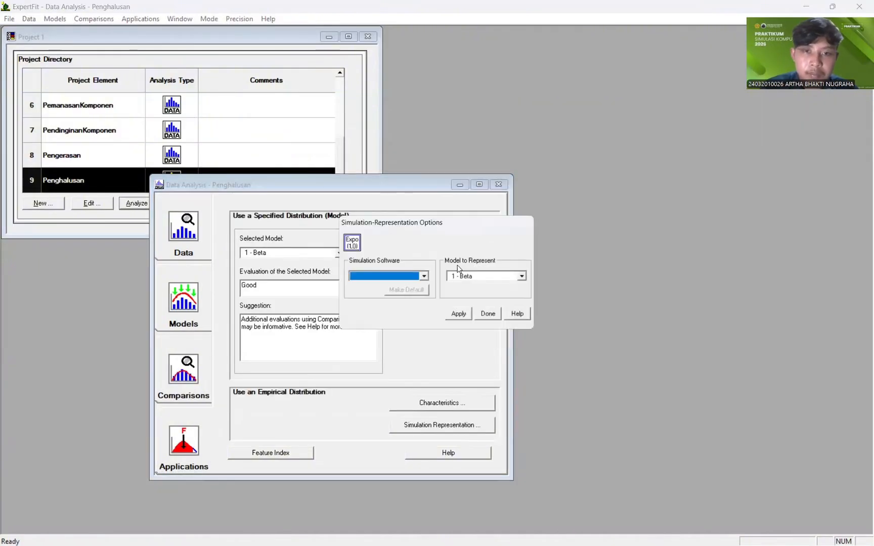
{"action": "left_click", "coordinate": [424, 277]}
{"action": "left_click", "coordinate": [420, 287]}
{"action": "left_click", "coordinate": [459, 317]}
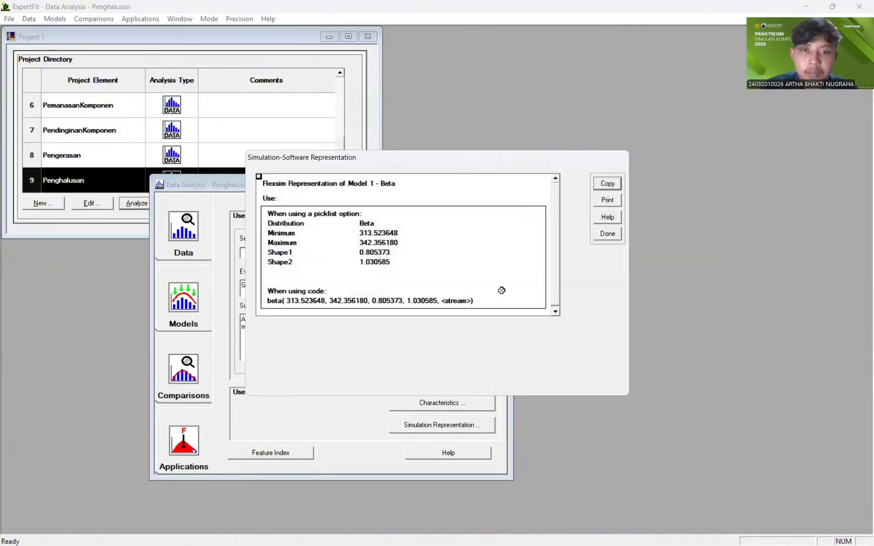
{"action": "left_click", "coordinate": [372, 298]}
{"action": "left_click_drag", "start_coordinate": [327, 298], "coordinate": [302, 293]}
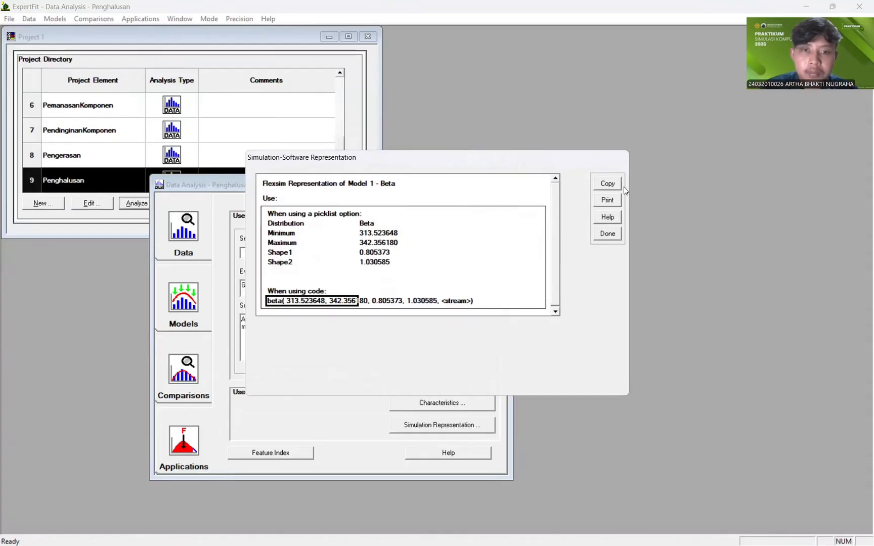
{"action": "left_click", "coordinate": [607, 184]}
{"action": "left_click", "coordinate": [481, 293]}
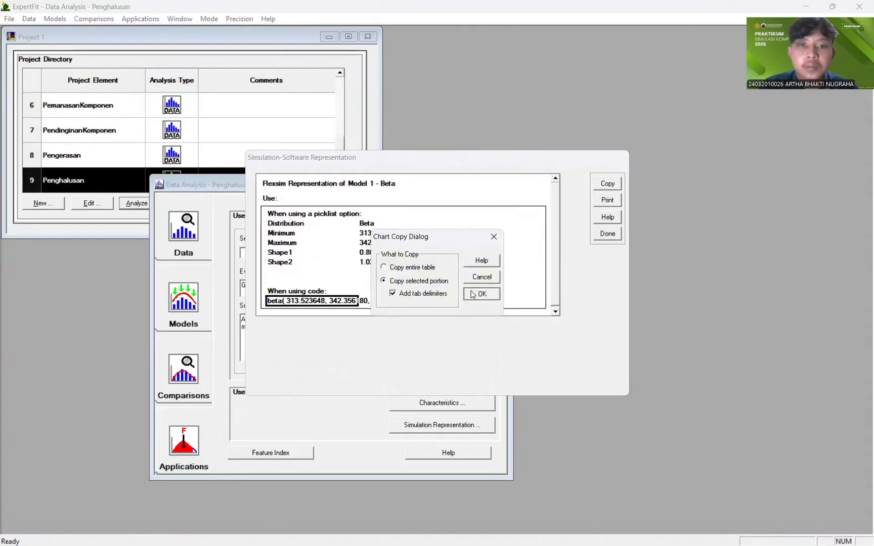
Step: Switch to FlexSim and set the Penghalusan process time to beta(313.523648, 342.356180, 0.805373, 1.030585, getstream(current))
{"action": "key", "text": "alt+Tab"}
{"action": "key", "text": "alt+Tab"}
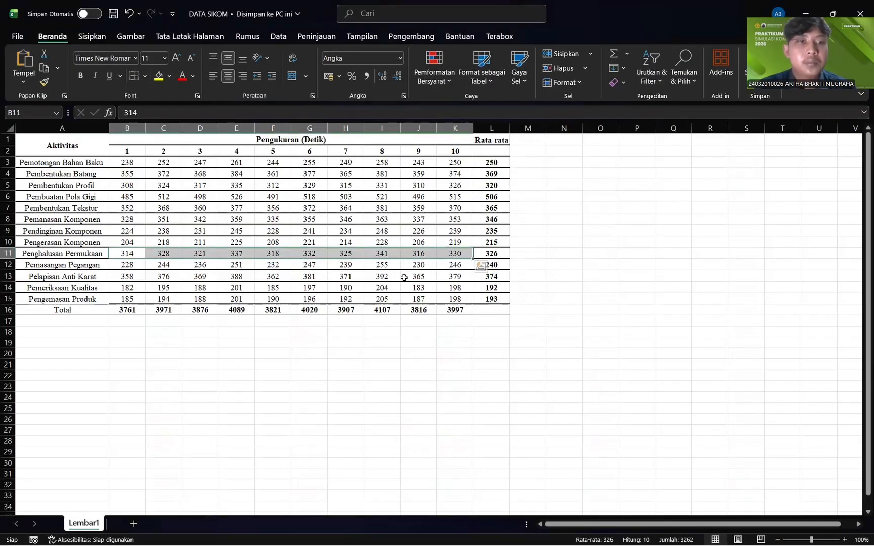
{"action": "key", "text": "alt+Tab"}
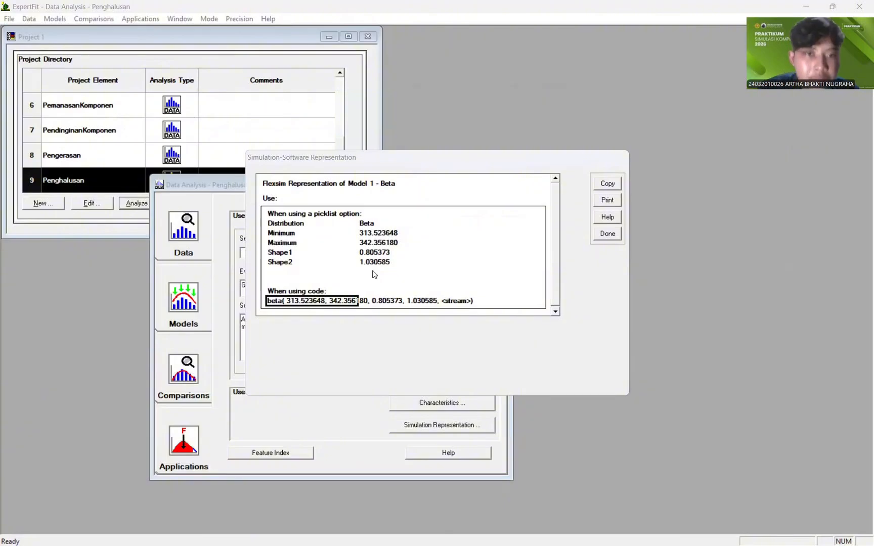
{"action": "key", "text": "alt+Tab"}
{"action": "key", "text": "alt+Tab"}
{"action": "left_click", "coordinate": [387, 347]}
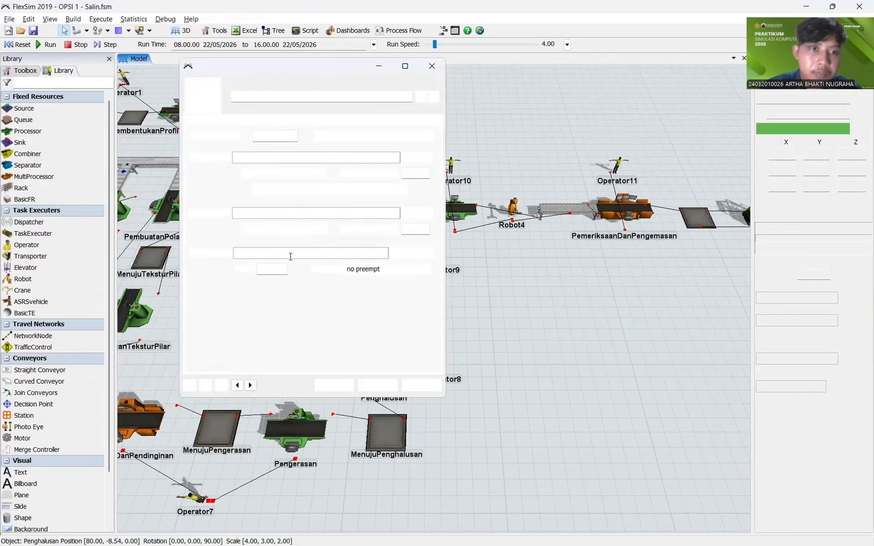
{"action": "left_click", "coordinate": [282, 211]}
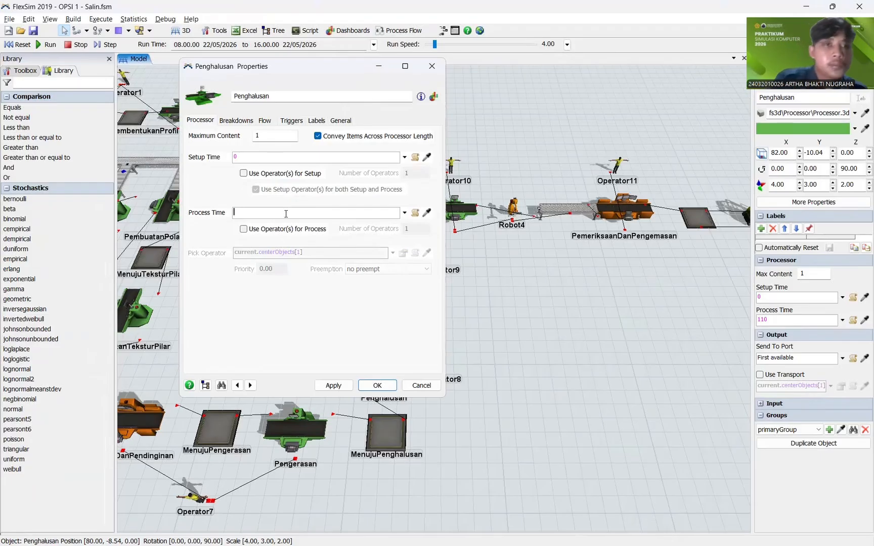
{"action": "key", "text": "ctrl+v"}
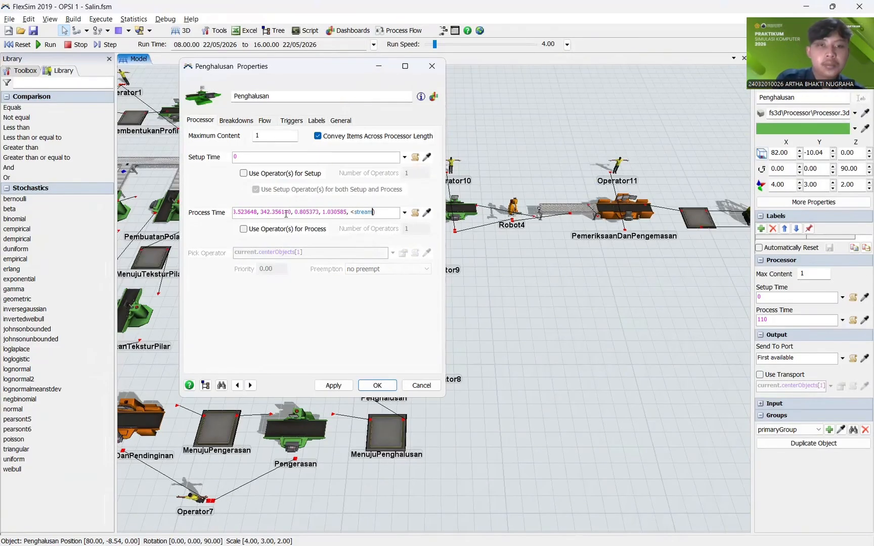
{"action": "key", "text": "BackSpace"}
{"action": "key", "text": "BackSpace"}
{"action": "key", "text": "BackSpace"}
{"action": "key", "text": "BackSpace"}
{"action": "type", "text": "getstream"}
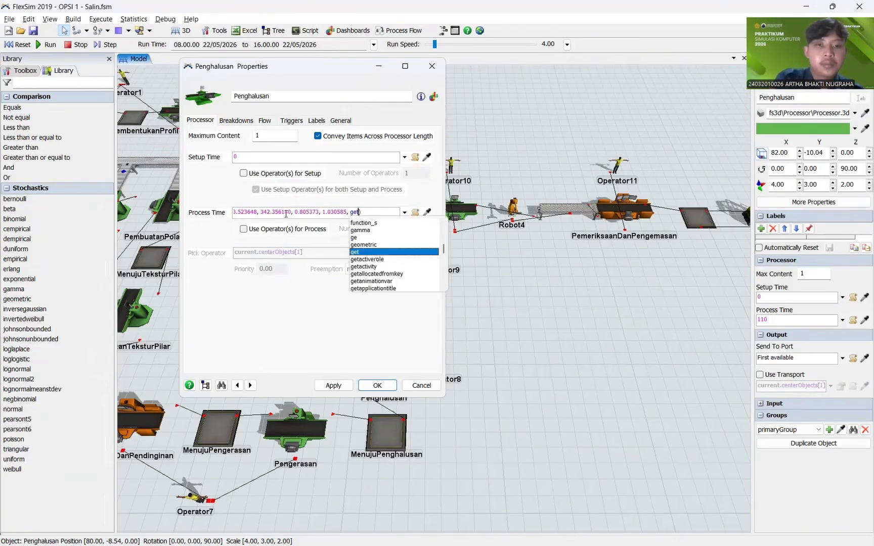
{"action": "type", "text": "(current("}
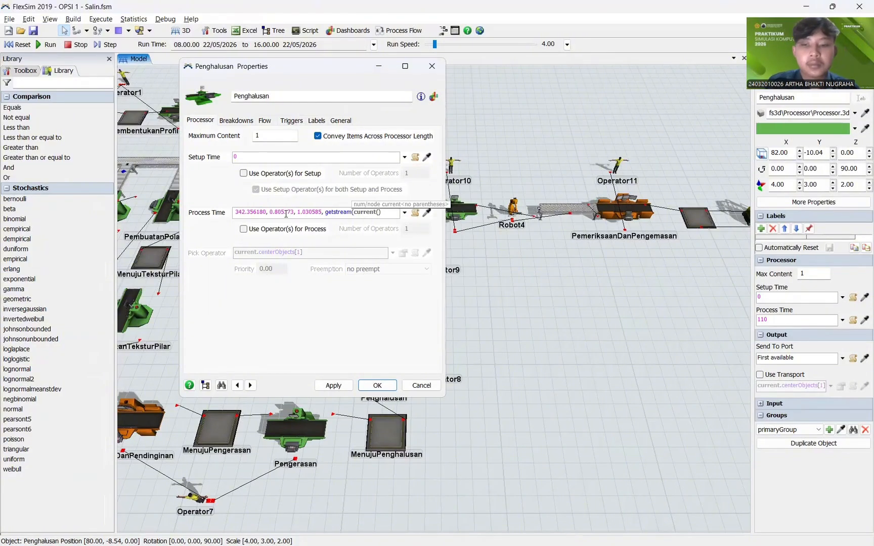
{"action": "type", "text": ")"}
Step: Enable Use Transport with current.centerObjects[1] for Penghalusan's output and accept its property changes
{"action": "left_click", "coordinate": [265, 123]}
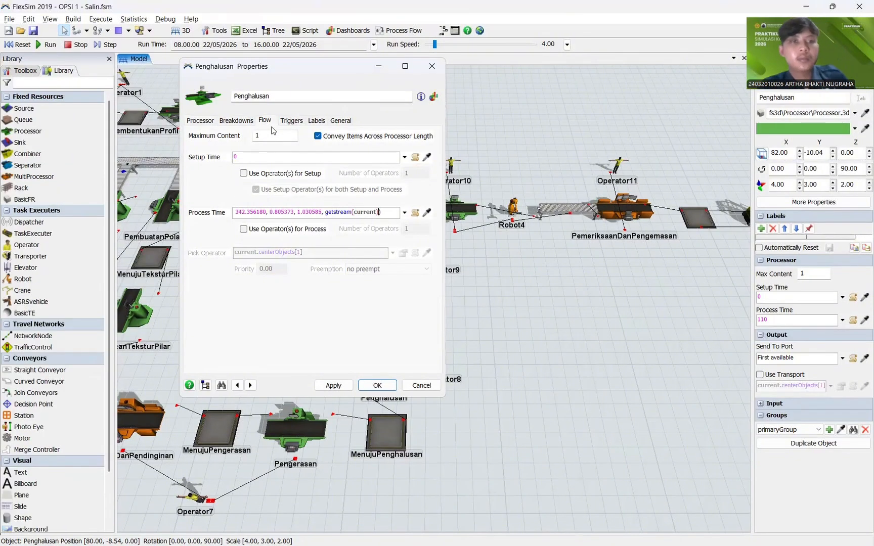
{"action": "left_click", "coordinate": [197, 164]}
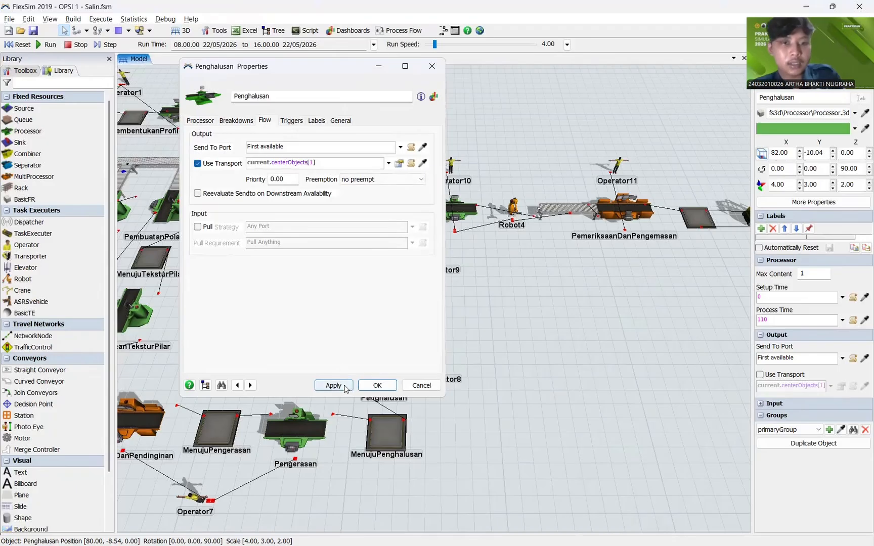
{"action": "left_click", "coordinate": [377, 386]}
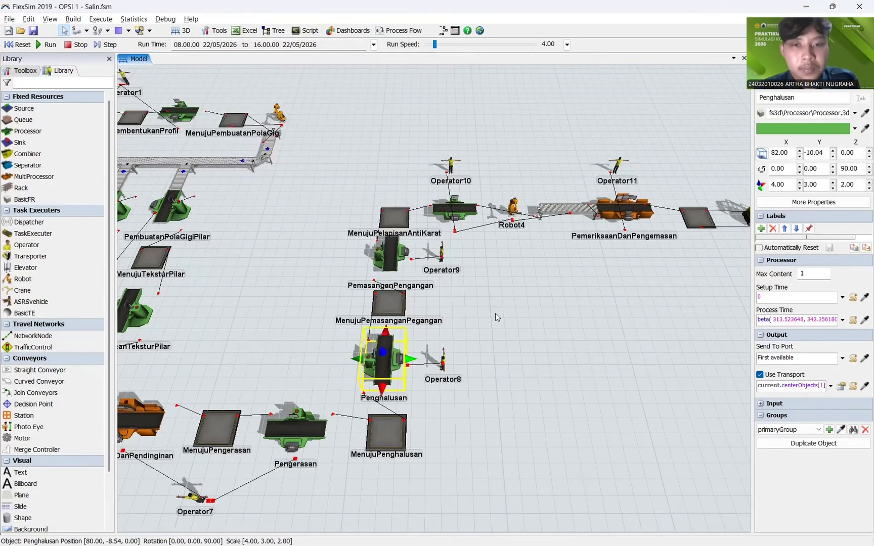
{"action": "left_click", "coordinate": [495, 313]}
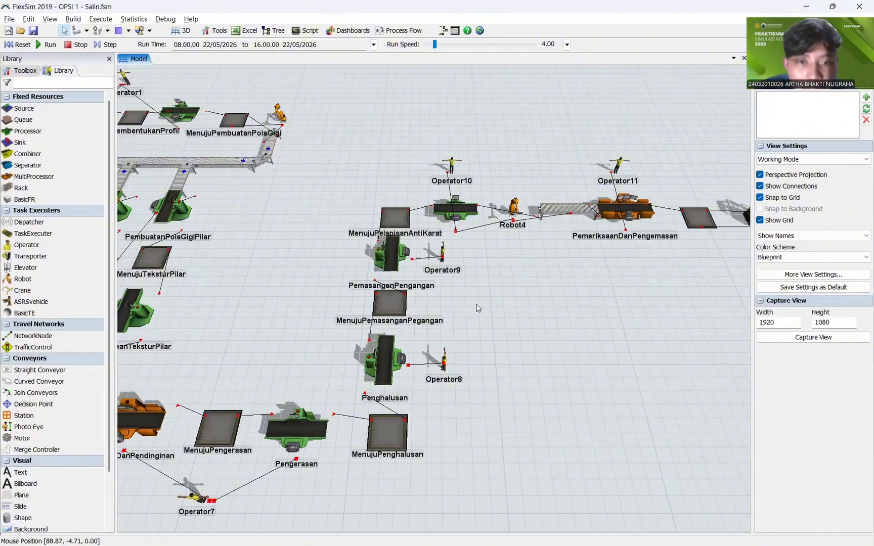
Step: Switch to Excel and copy the ten Pemasangan Pegangan measurements in B12:K12
{"action": "key", "text": "alt+Tab"}
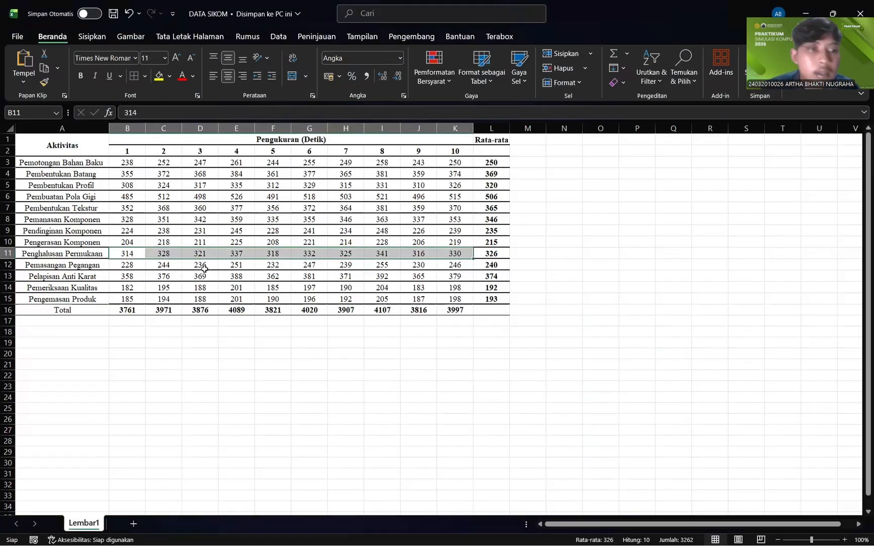
{"action": "left_click_drag", "start_coordinate": [119, 265], "coordinate": [455, 265]}
{"action": "key", "text": "ctrl+c"}
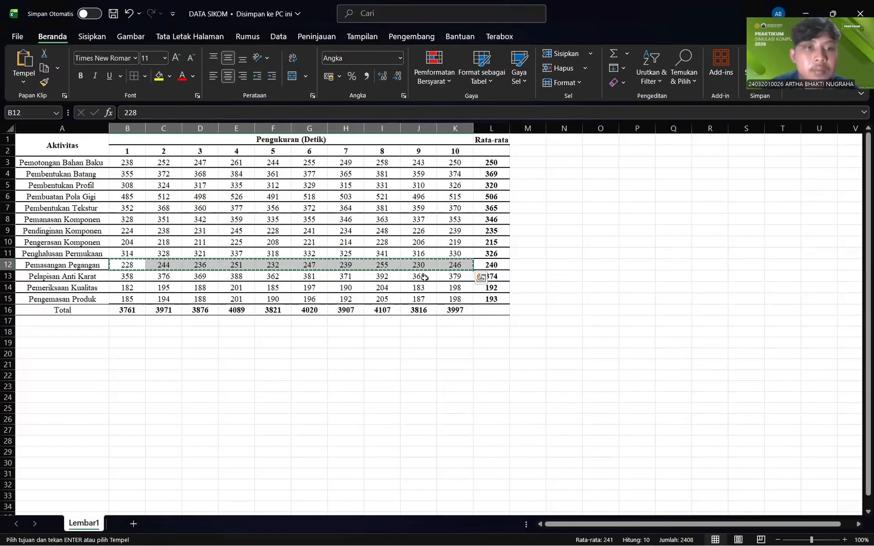
Step: Switch to ExpertFit and close the Penghalusan simulation representation, its options and the data analysis
{"action": "key", "text": "alt+Tab"}
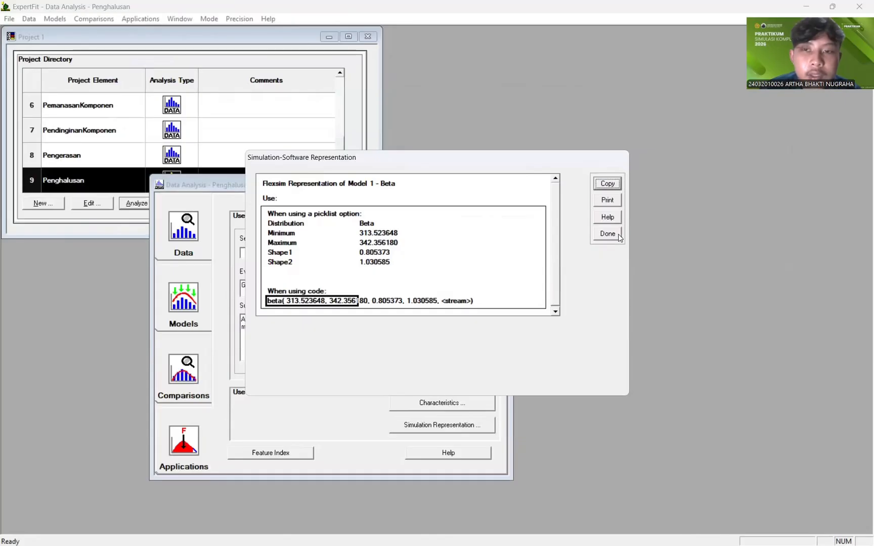
{"action": "left_click", "coordinate": [609, 234]}
{"action": "left_click", "coordinate": [494, 318]}
{"action": "left_click", "coordinate": [498, 185]}
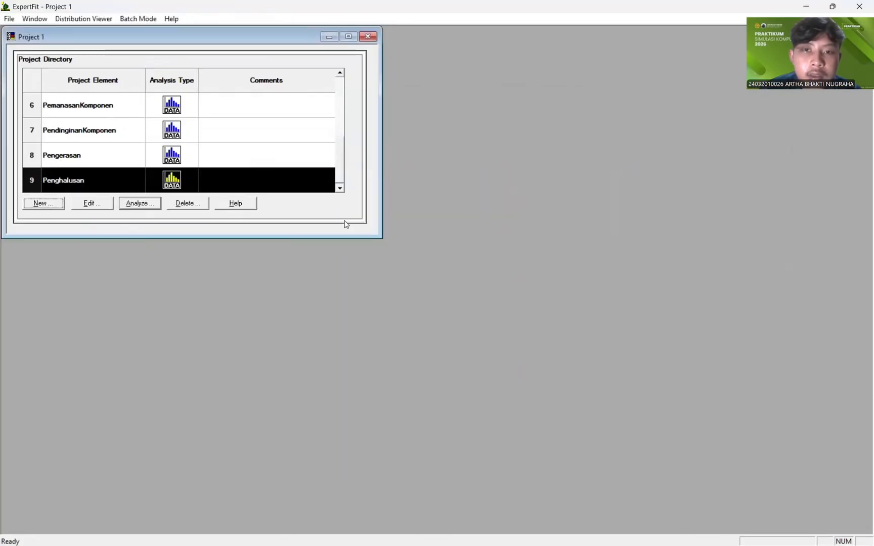
Step: Create a project element named PemasanganPegangan for fitting distributions to data, with its default comment cleared
{"action": "left_click", "coordinate": [45, 205]}
{"action": "key", "text": "BackSpace"}
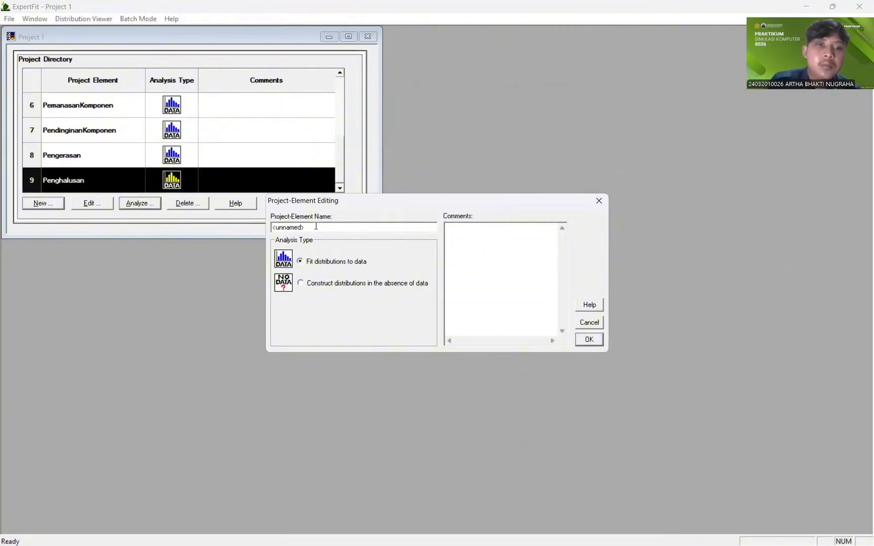
{"action": "left_click_drag", "start_coordinate": [316, 226], "coordinate": [263, 229]}
{"action": "type", "text": "Pemasan"}
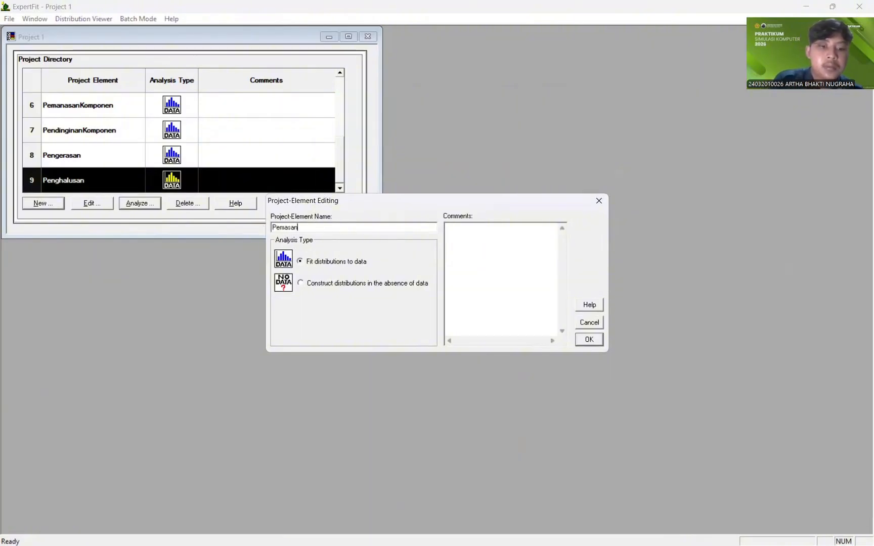
{"action": "type", "text": "ganPegangan"}
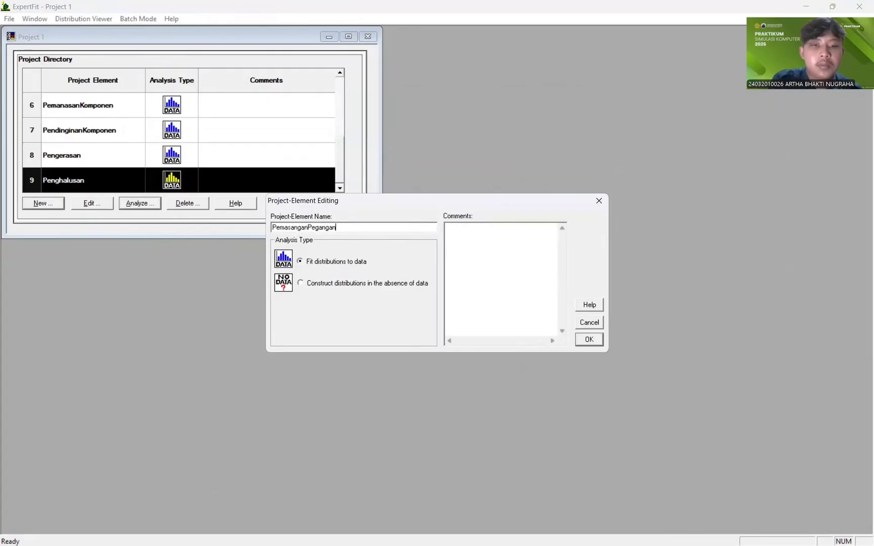
{"action": "left_click", "coordinate": [589, 339]}
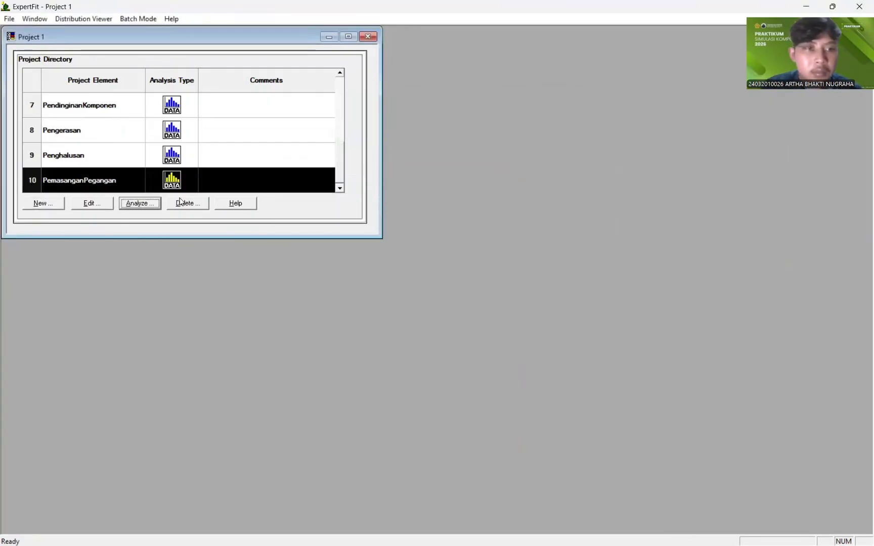
Step: Open the PemasanganPegangan analysis and enter the copied measurements from the clipboard as real-valued data
{"action": "left_click", "coordinate": [141, 203]}
{"action": "left_click", "coordinate": [483, 250]}
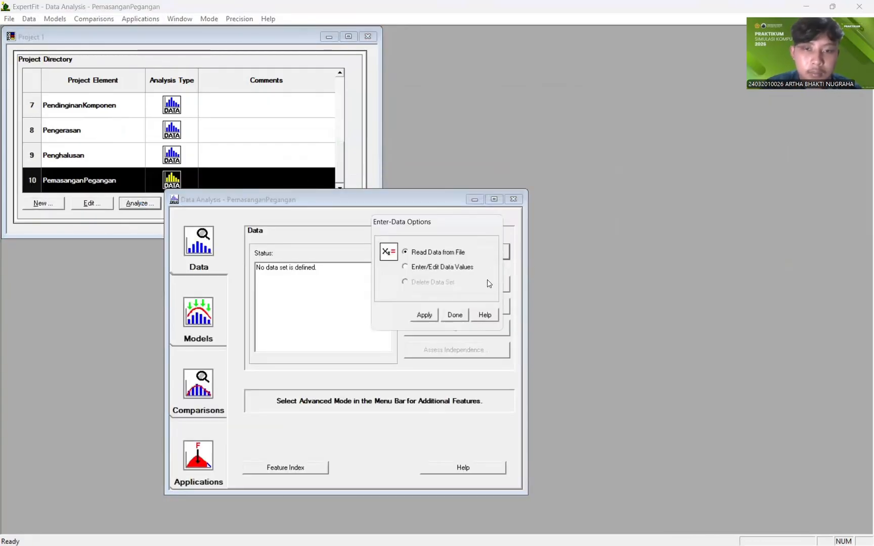
{"action": "left_click", "coordinate": [424, 315]}
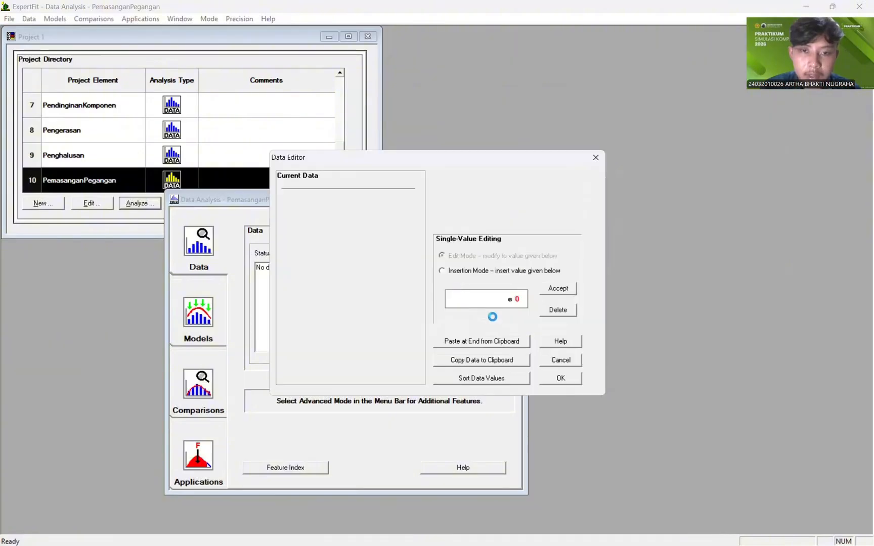
{"action": "left_click", "coordinate": [478, 341]}
{"action": "left_click", "coordinate": [555, 383]}
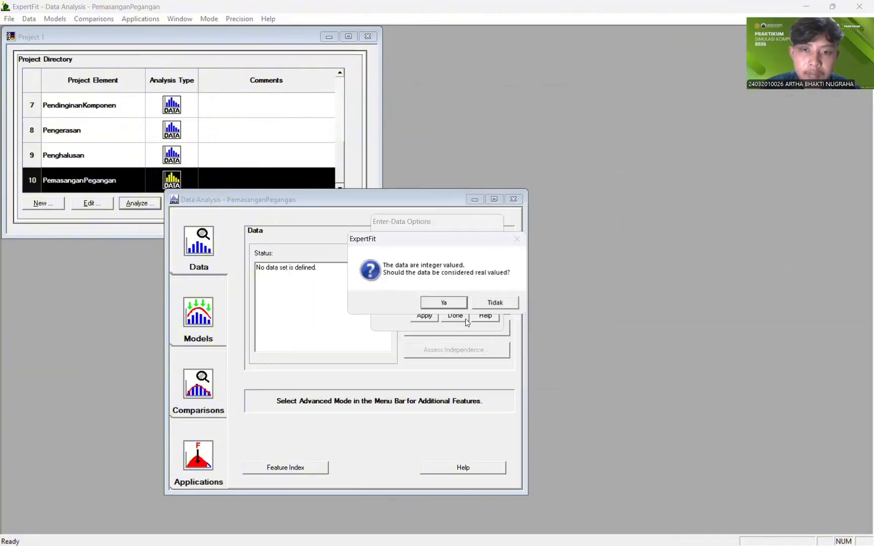
{"action": "left_click", "coordinate": [458, 302]}
{"action": "left_click", "coordinate": [548, 228]}
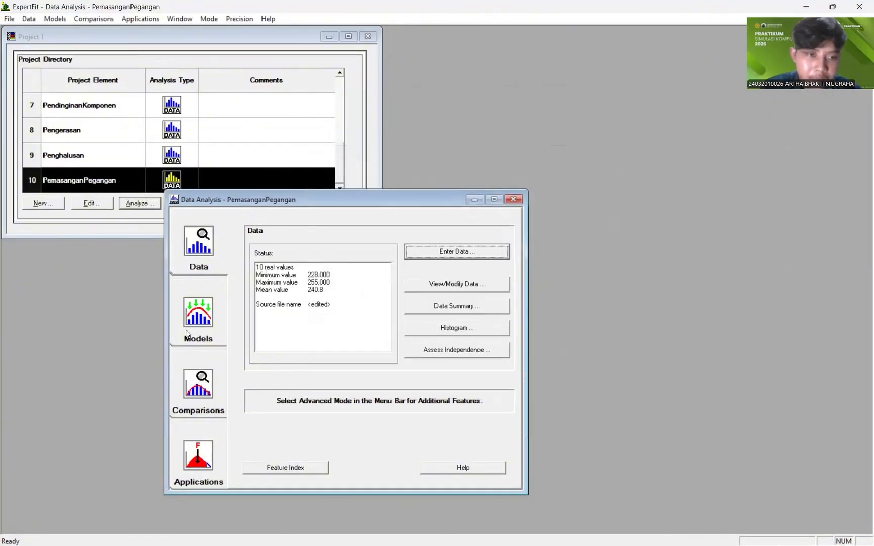
Step: Run automated fitting on the PemasanganPegangan data and close the fitting results
{"action": "left_click", "coordinate": [198, 313]}
{"action": "left_click", "coordinate": [480, 250]}
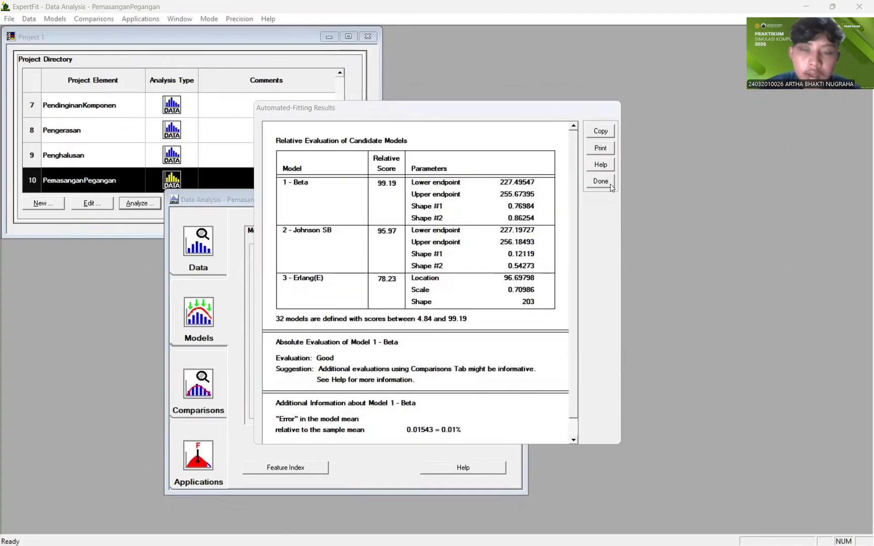
{"action": "left_click", "coordinate": [602, 182]}
Step: Generate the FlexSim simulation representation of the fitted Beta model for PemasanganPegangan
{"action": "left_click", "coordinate": [197, 458]}
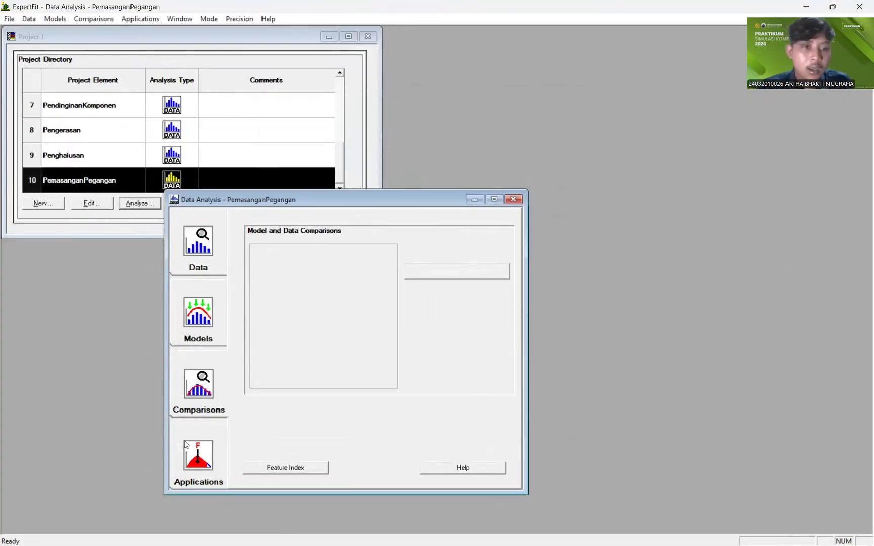
{"action": "left_click", "coordinate": [454, 274]}
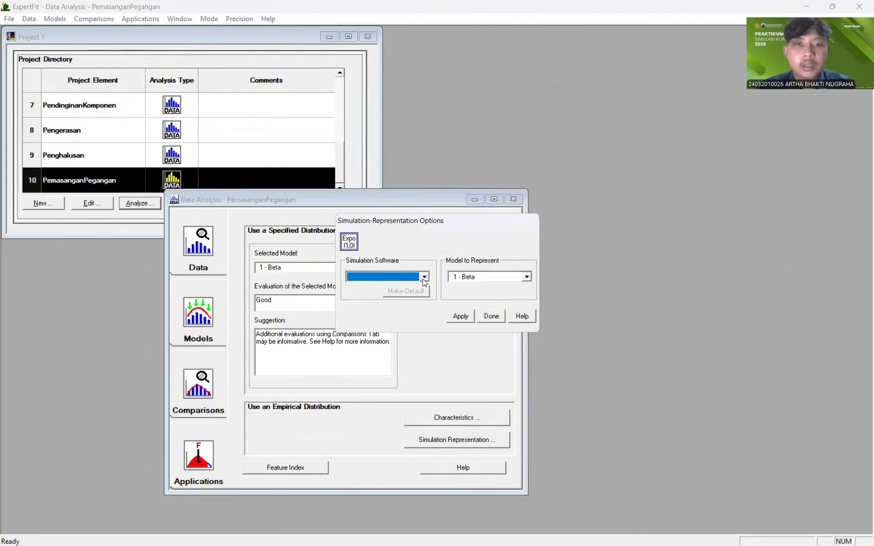
{"action": "left_click", "coordinate": [424, 277]}
{"action": "left_click", "coordinate": [401, 292]}
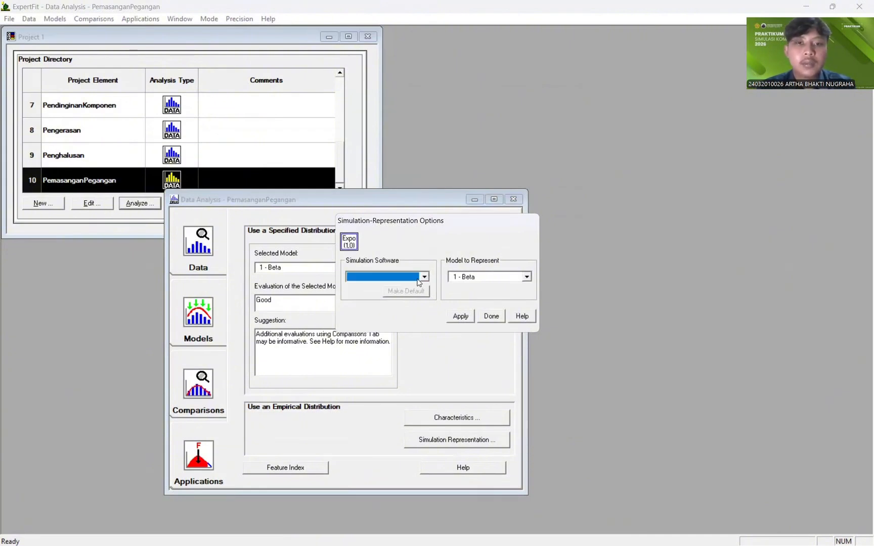
{"action": "left_click", "coordinate": [424, 277]}
{"action": "left_click", "coordinate": [400, 287]}
{"action": "left_click", "coordinate": [461, 314]}
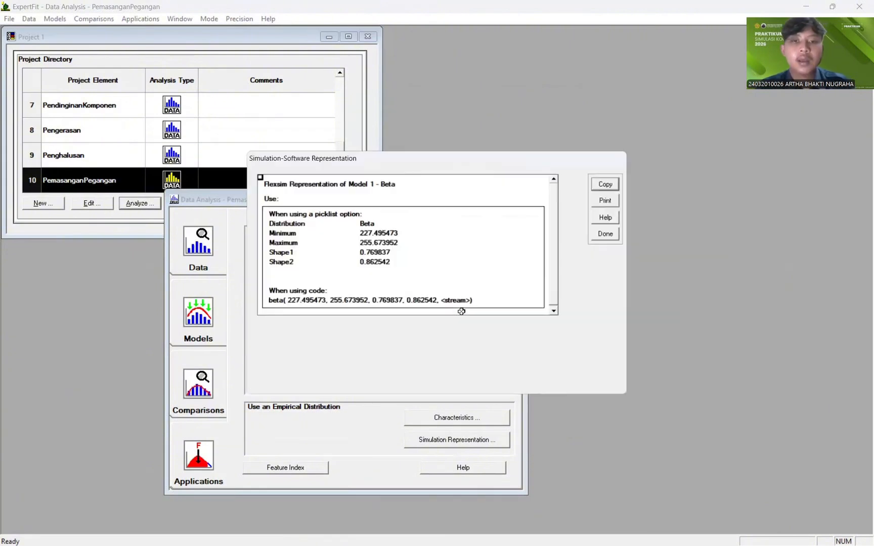
Step: Copy the beta code expression from the FlexSim representation
{"action": "left_click_drag", "start_coordinate": [268, 300], "coordinate": [357, 301]}
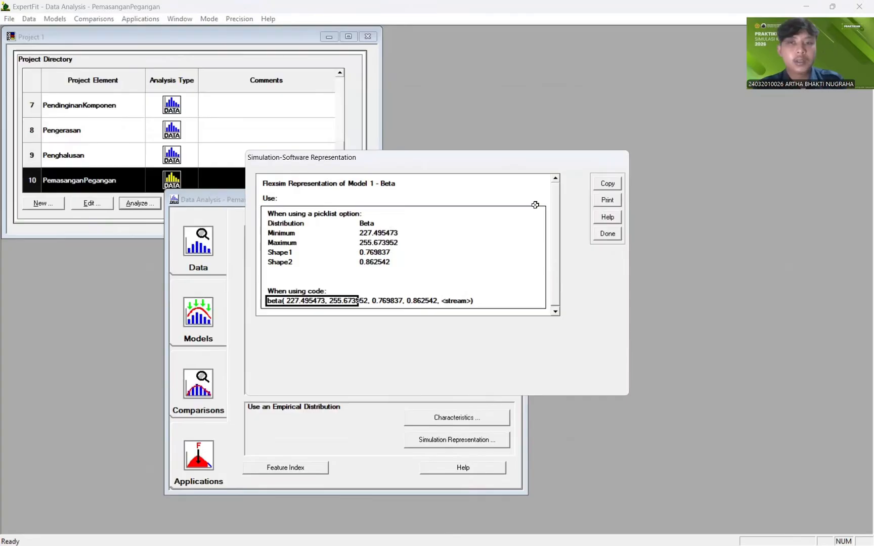
{"action": "left_click", "coordinate": [608, 185]}
{"action": "left_click", "coordinate": [482, 292]}
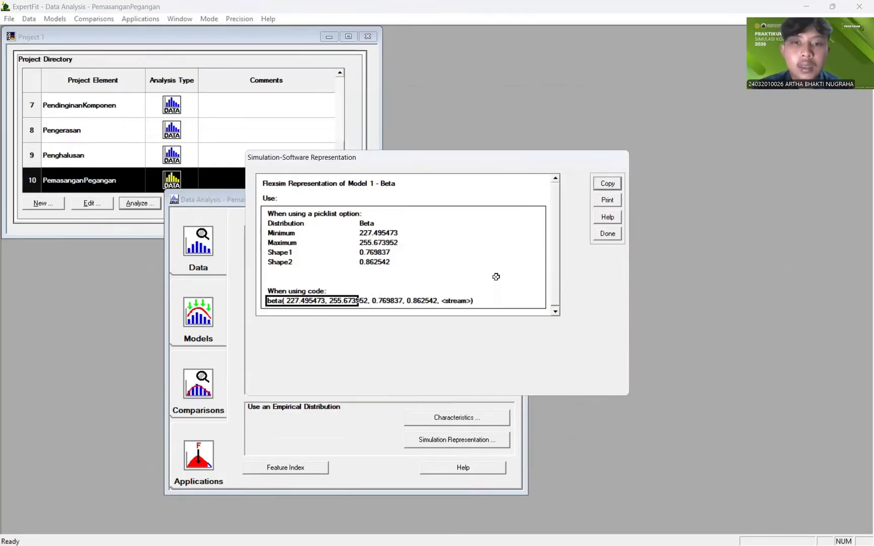
Step: Switch to FlexSim and set the PemasanganPengangan process time to beta(227.495473, 255.673952, 0.769837, 0.862542, getstream(current))
{"action": "key", "text": "alt+Tab"}
{"action": "key", "text": "alt+Tab"}
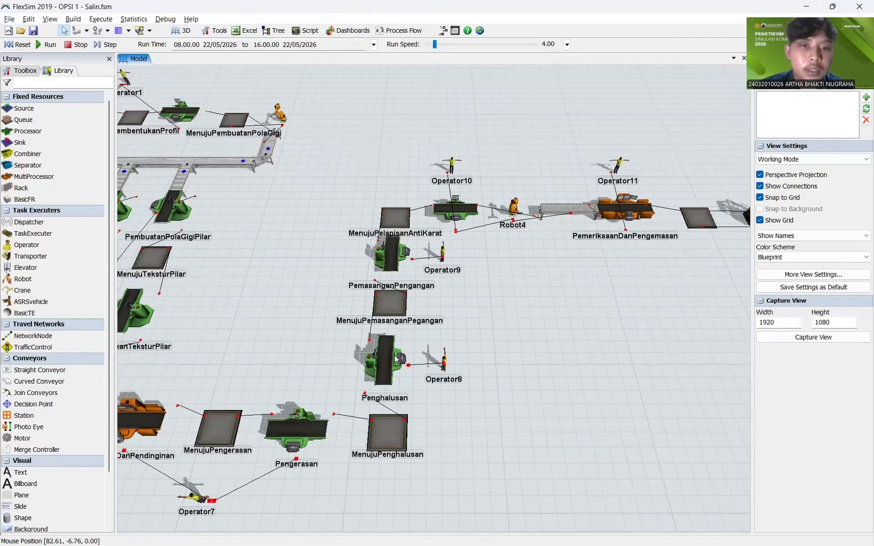
{"action": "left_click", "coordinate": [396, 260]}
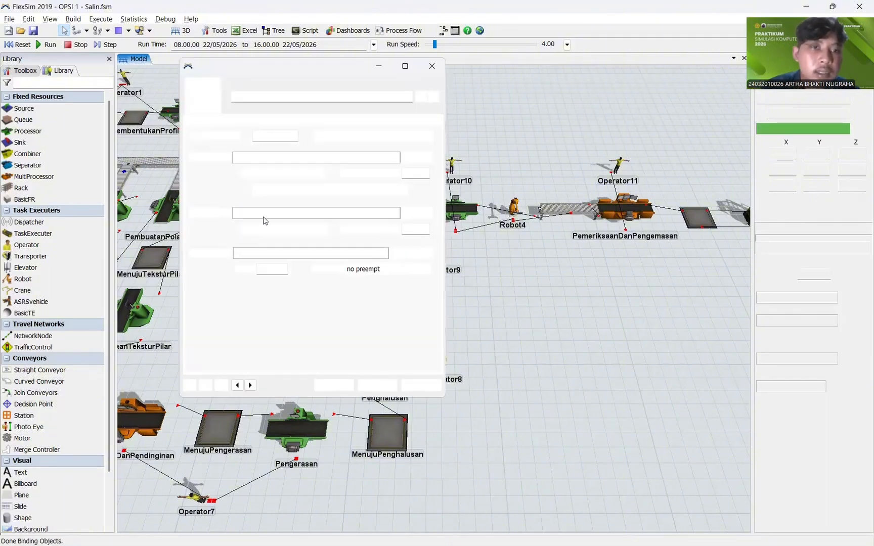
{"action": "left_click", "coordinate": [261, 211]}
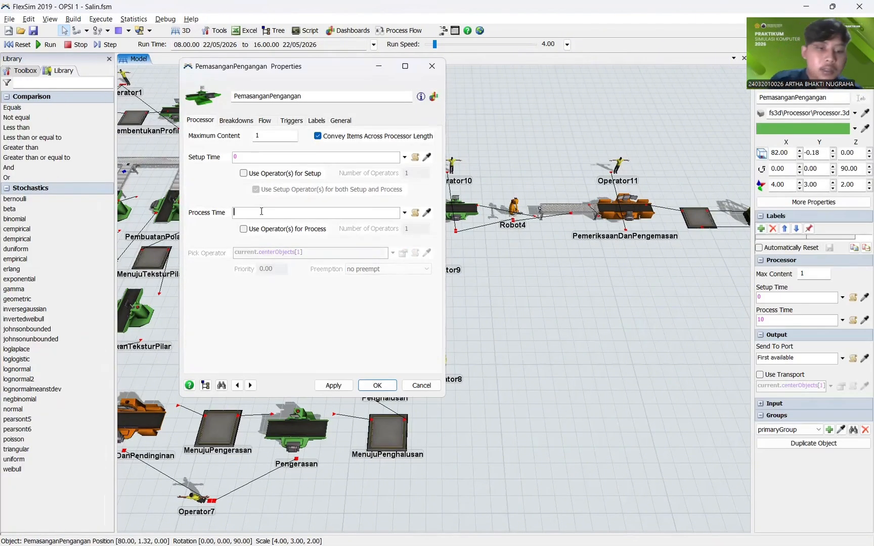
{"action": "key", "text": "ctrl+v"}
{"action": "key", "text": "BackSpace"}
{"action": "key", "text": "BackSpace"}
{"action": "key", "text": "BackSpace"}
{"action": "key", "text": "BackSpace"}
{"action": "key", "text": "BackSpace"}
{"action": "key", "text": "BackSpace"}
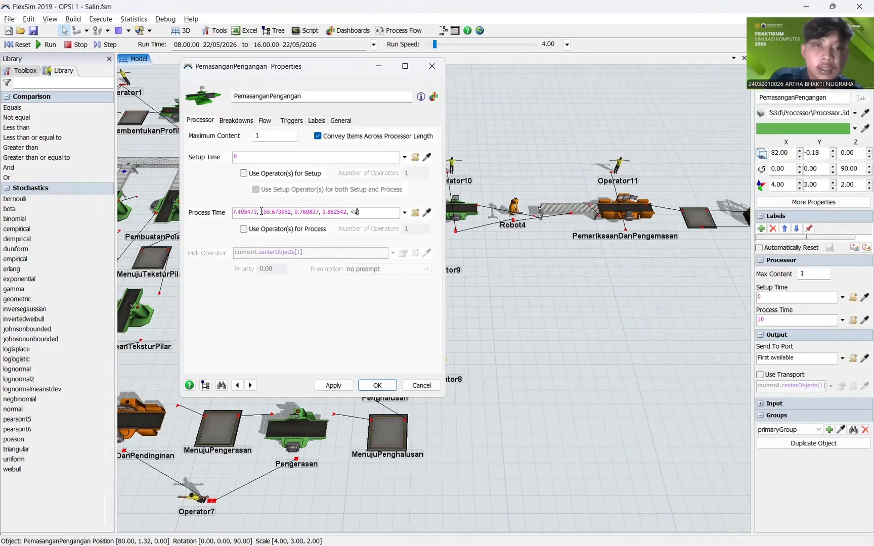
{"action": "type", "text": "get"}
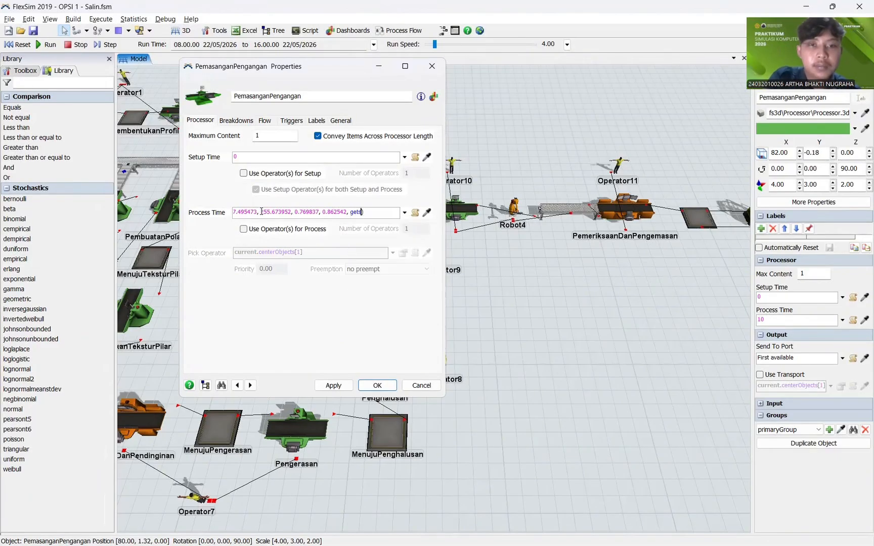
{"action": "type", "text": "stream"}
{"action": "key", "text": "Return"}
{"action": "type", "text": "(current"}
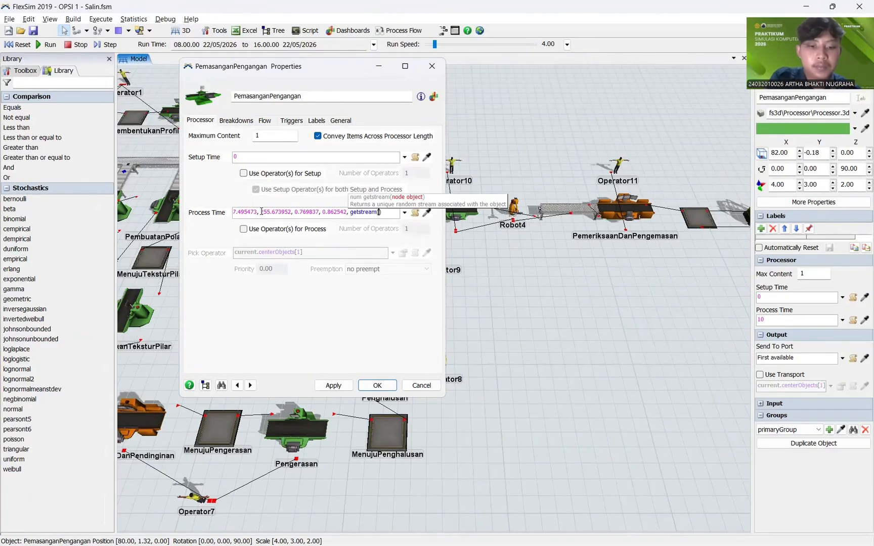
{"action": "key", "text": "Return"}
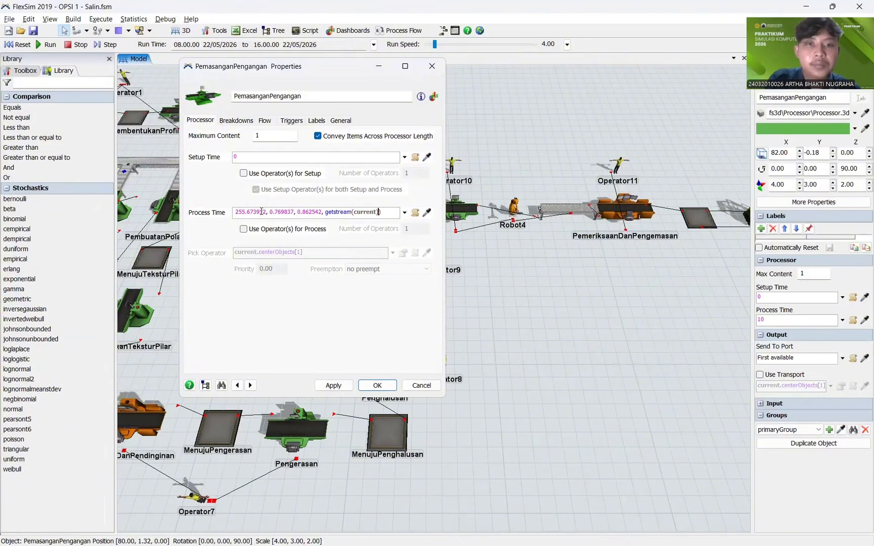
Step: Enable Use Transport with current.centerObjects[1] for PemasanganPengangan's output and accept its property changes
{"action": "left_click", "coordinate": [264, 120]}
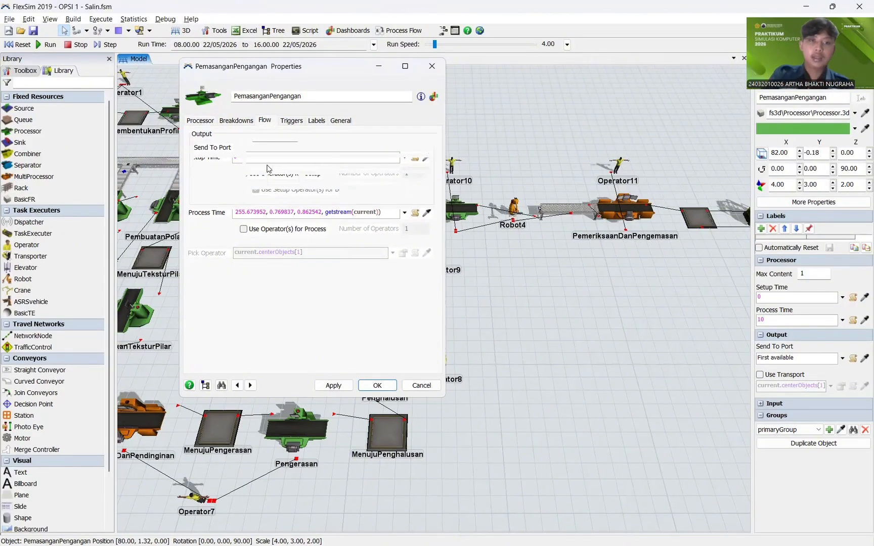
{"action": "left_click", "coordinate": [220, 164]}
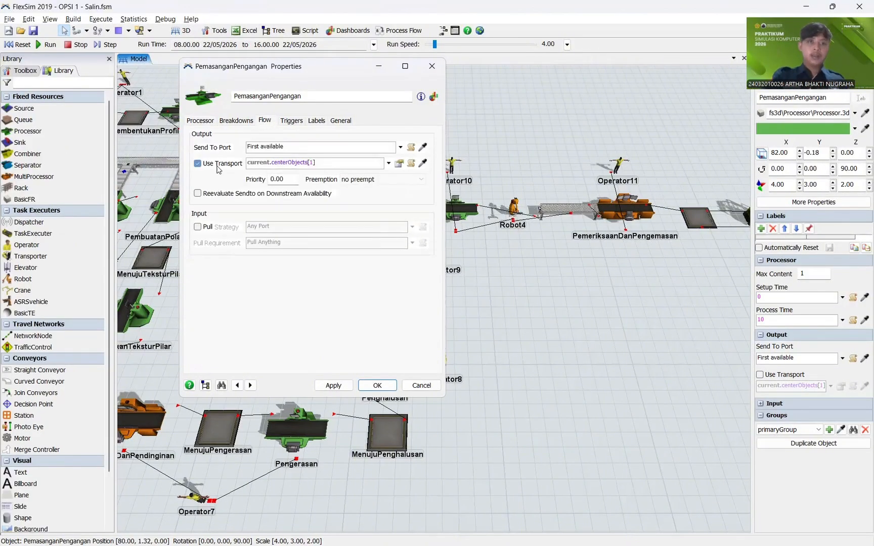
{"action": "left_click", "coordinate": [333, 385]}
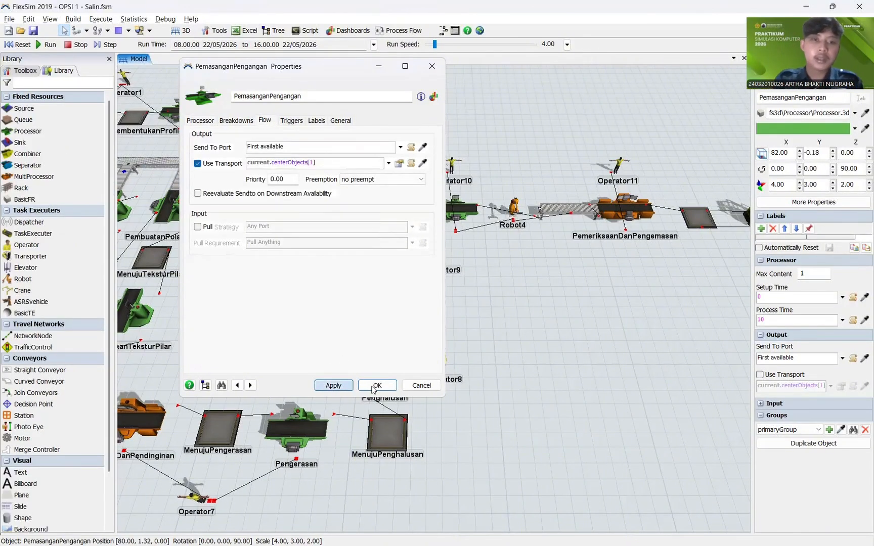
{"action": "left_click", "coordinate": [516, 284]}
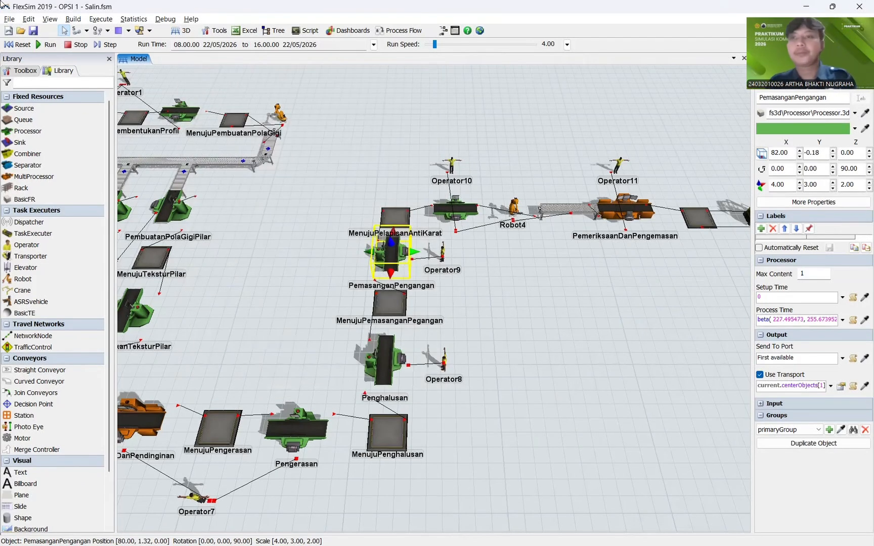
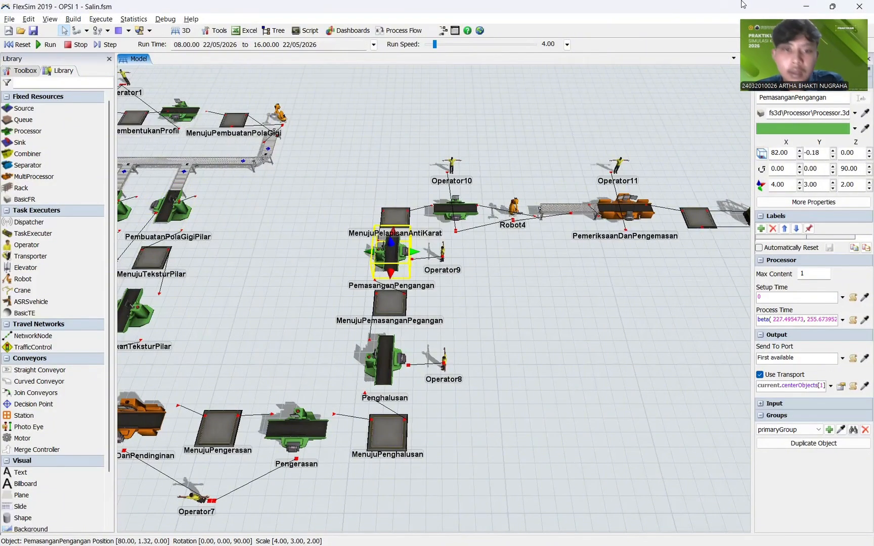
Step: Switch to Excel and copy the ten Pelapisan Anti Karat measurements in B13:K13
{"action": "left_click", "coordinate": [509, 283]}
{"action": "left_click_drag", "start_coordinate": [506, 321], "coordinate": [501, 399]}
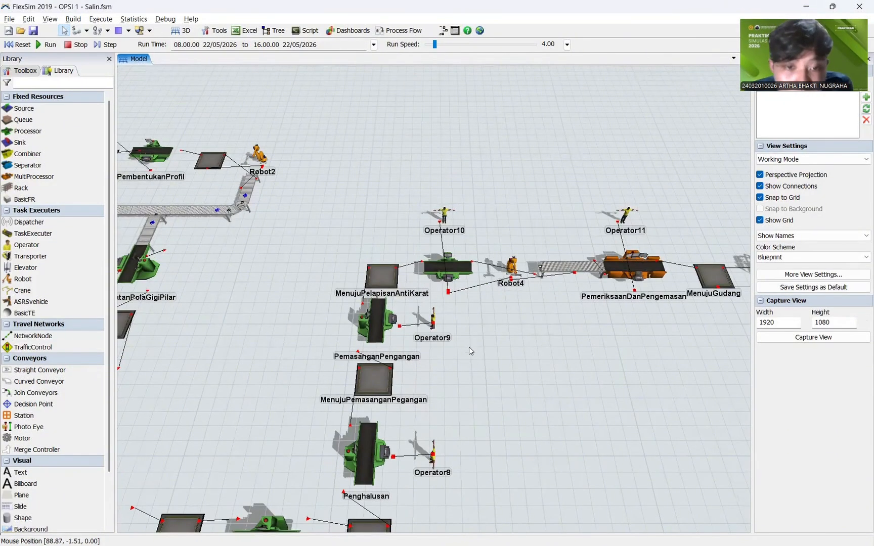
{"action": "left_click_drag", "start_coordinate": [469, 348], "coordinate": [458, 409]}
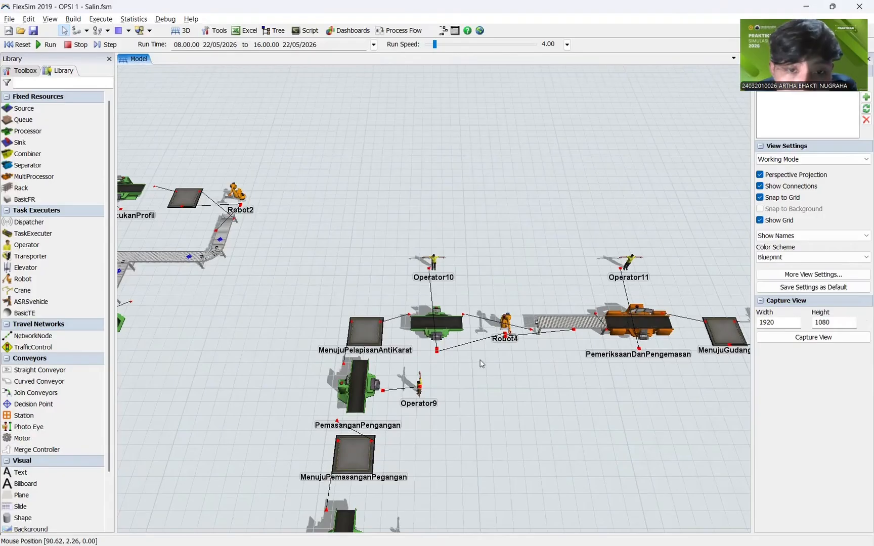
{"action": "scroll", "coordinate": [480, 363], "scroll_direction": "up", "scroll_amount": 2}
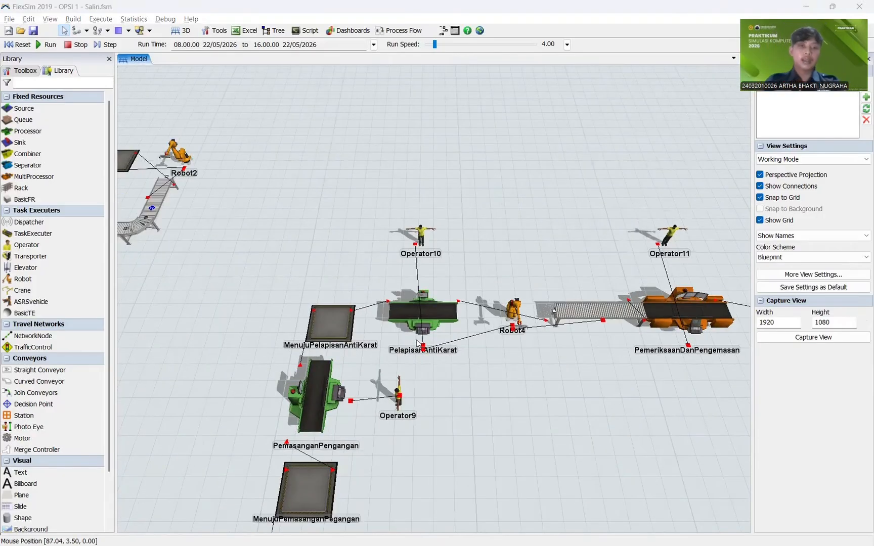
{"action": "key", "text": "alt+Tab"}
{"action": "left_click_drag", "start_coordinate": [123, 278], "coordinate": [450, 280]}
{"action": "key", "text": "ctrl+c"}
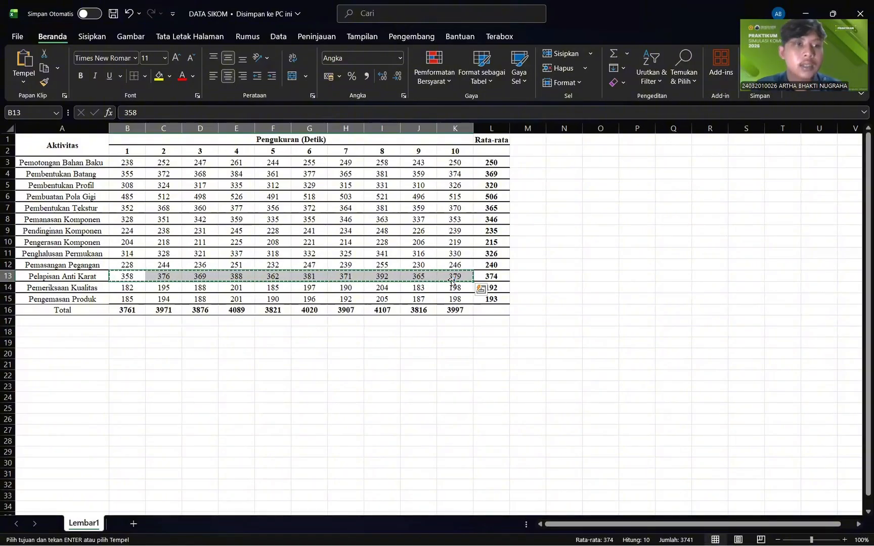
Step: Switch to ExpertFit and close the PemasanganPegangan simulation representation, its options and the data analysis
{"action": "key", "text": "alt+Tab"}
{"action": "key", "text": "Tab"}
{"action": "left_click", "coordinate": [607, 233]}
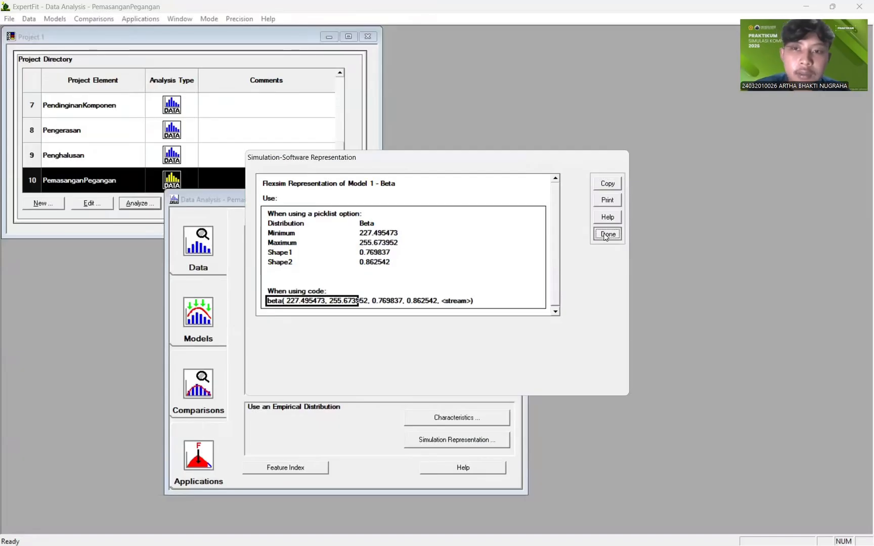
{"action": "left_click", "coordinate": [488, 316]}
{"action": "left_click", "coordinate": [513, 200]}
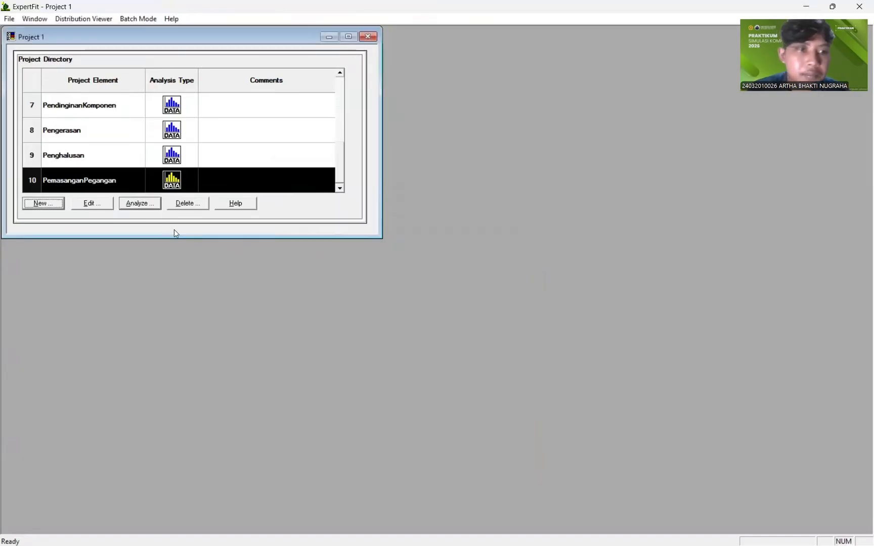
Step: Create a new project element named PelapisanAntiKarat for fitting distributions to data
{"action": "left_click", "coordinate": [32, 206]}
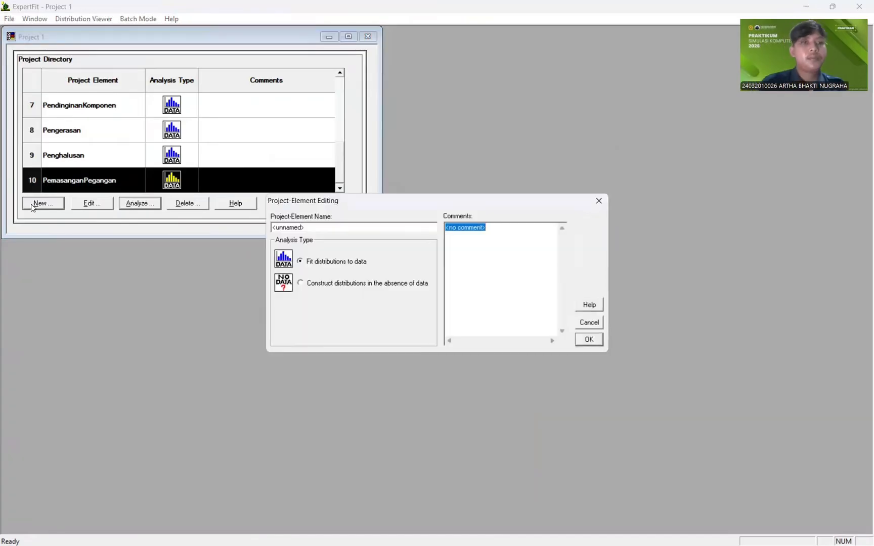
{"action": "left_click_drag", "start_coordinate": [320, 229], "coordinate": [236, 231]}
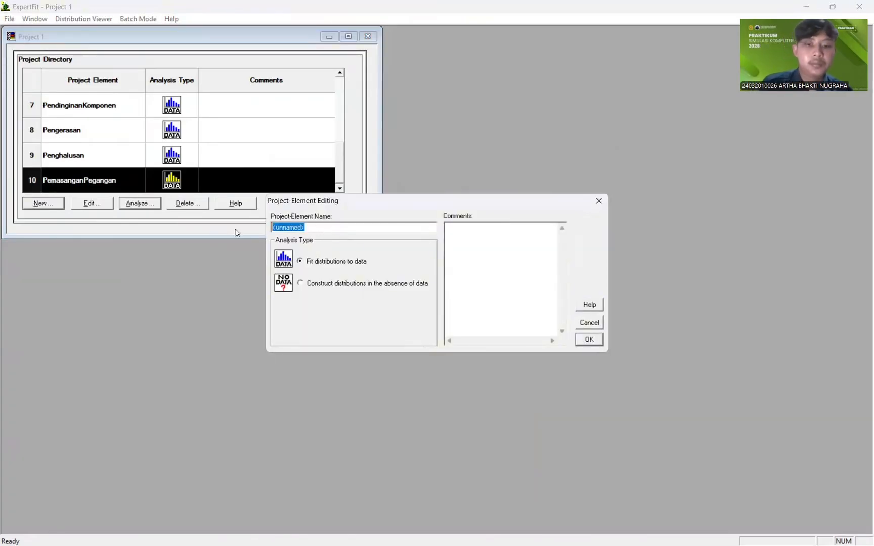
{"action": "type", "text": "Pelapisa"}
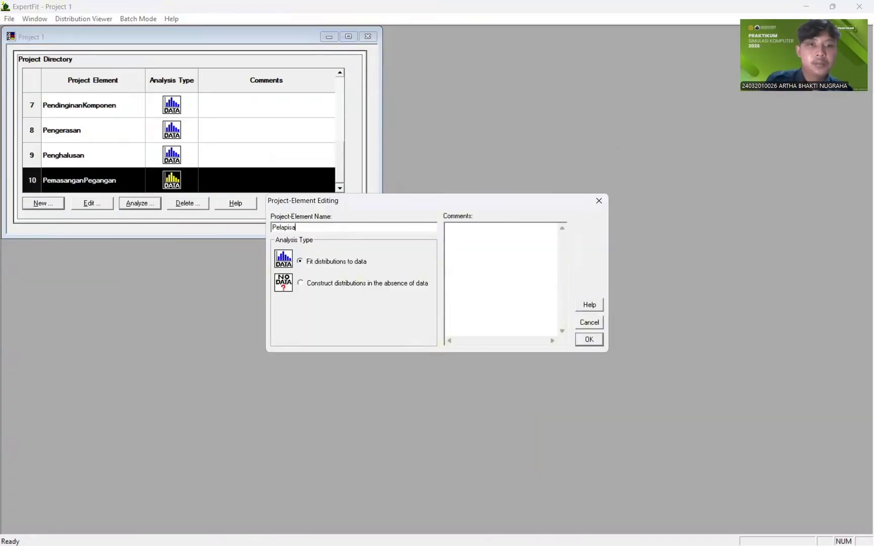
{"action": "type", "text": "nAntiK"}
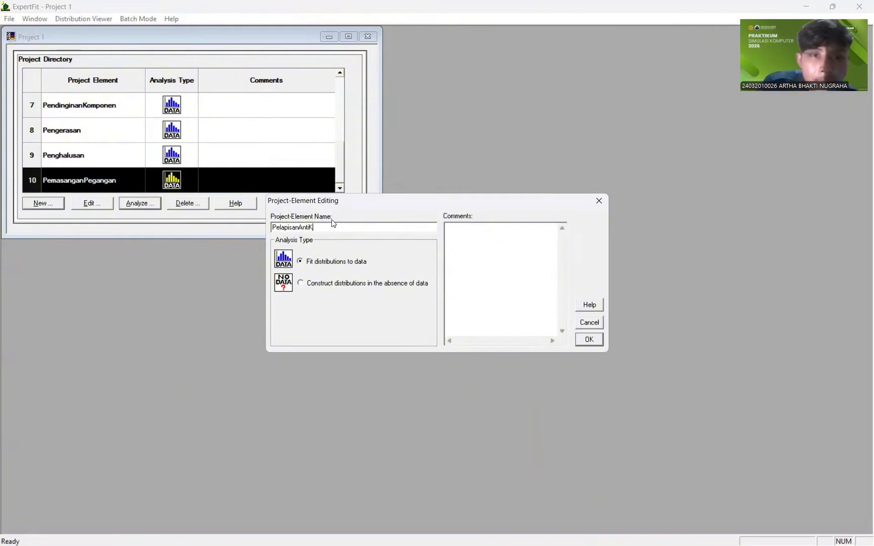
{"action": "type", "text": "Arat"}
{"action": "left_click", "coordinate": [589, 339]}
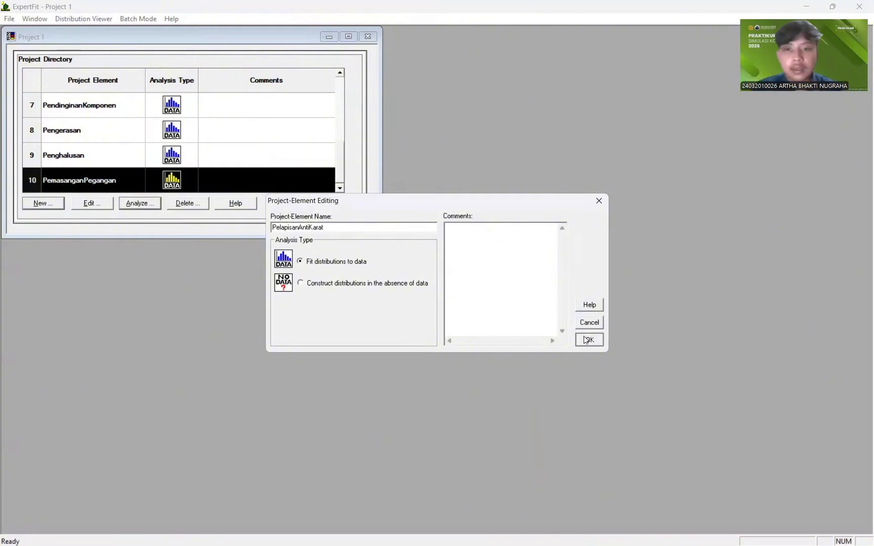
Step: Start analyzing PelapisanAntiKarat, paste the ten copied measurements as its data set, and accept the data and its summary
{"action": "left_click", "coordinate": [134, 204]}
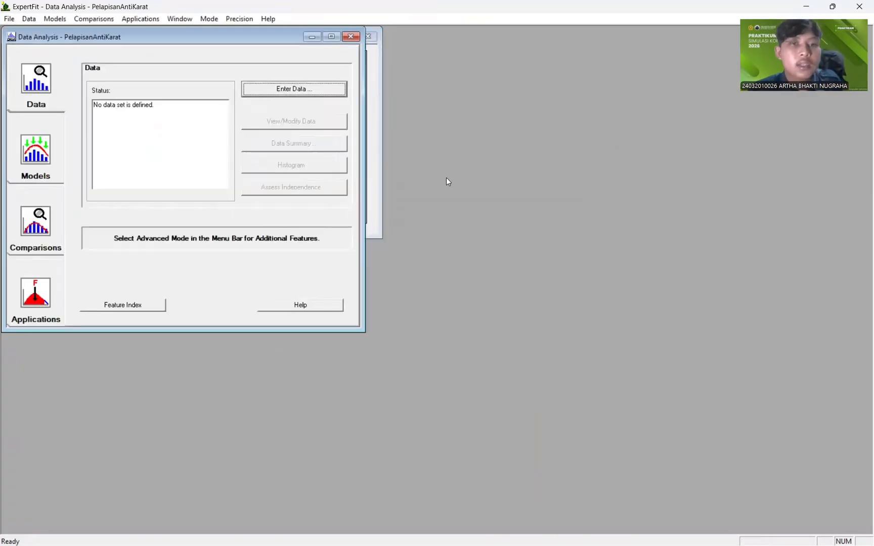
{"action": "left_click", "coordinate": [326, 94]}
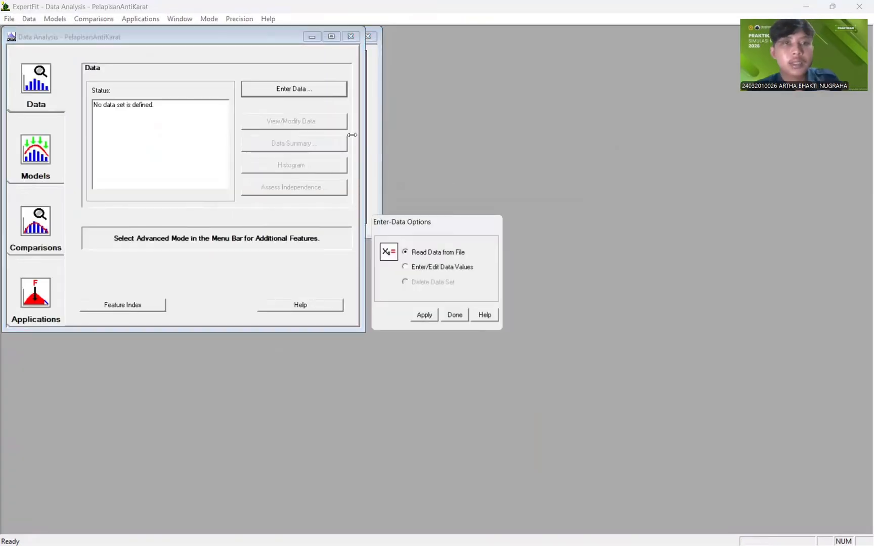
{"action": "left_click", "coordinate": [425, 314]}
{"action": "left_click", "coordinate": [472, 341]}
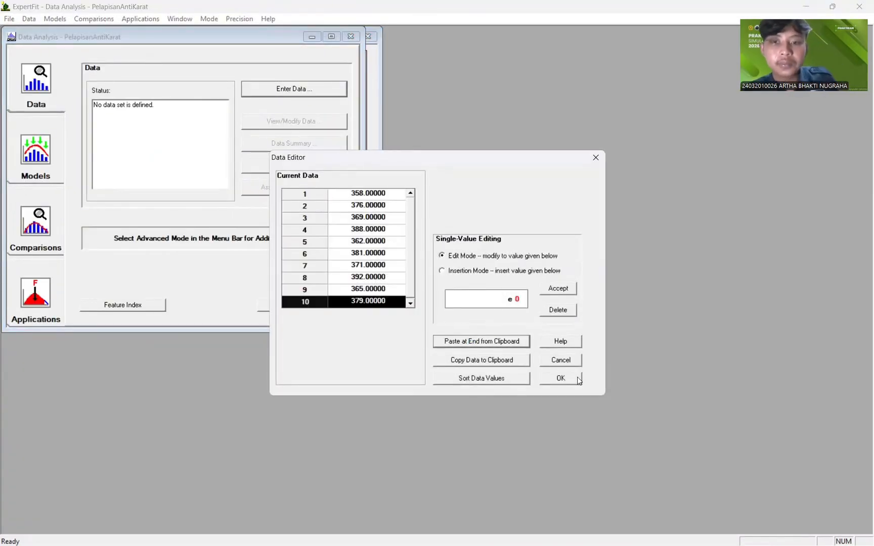
{"action": "left_click", "coordinate": [578, 379]}
{"action": "left_click", "coordinate": [455, 302]}
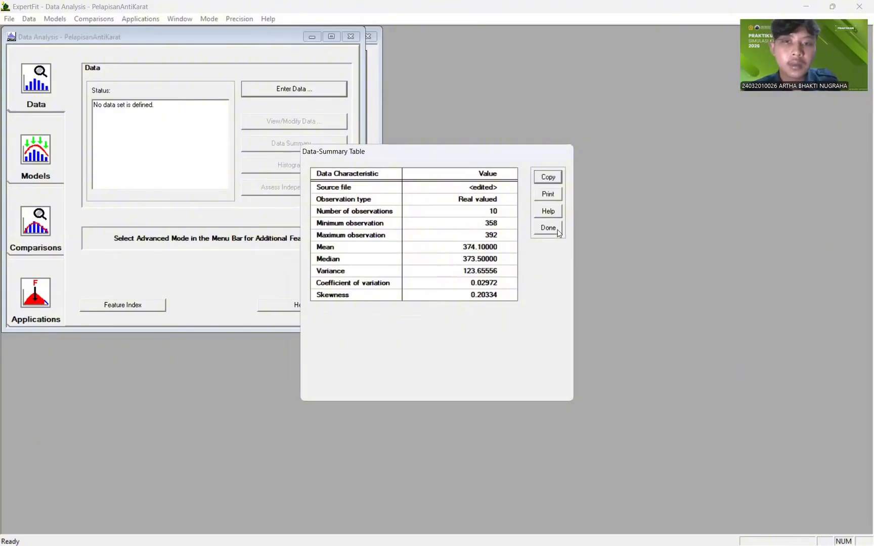
{"action": "left_click", "coordinate": [557, 230]}
Step: Run automated fitting on the PelapisanAntiKarat data and close the fitting results
{"action": "left_click", "coordinate": [13, 166]}
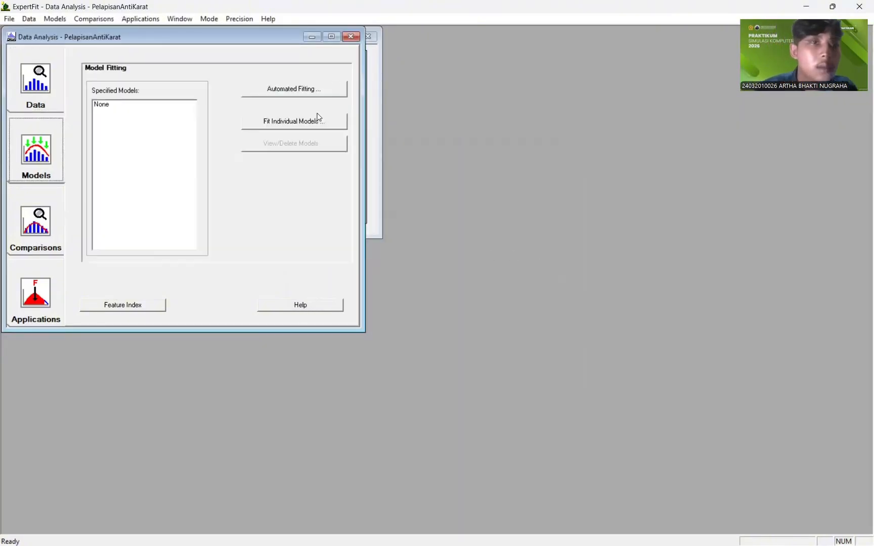
{"action": "left_click", "coordinate": [322, 89]}
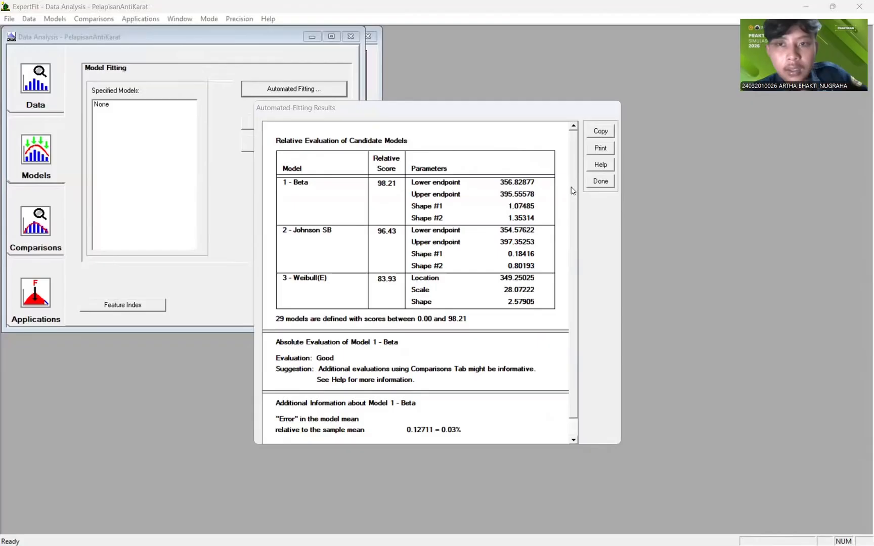
{"action": "left_click", "coordinate": [598, 182]}
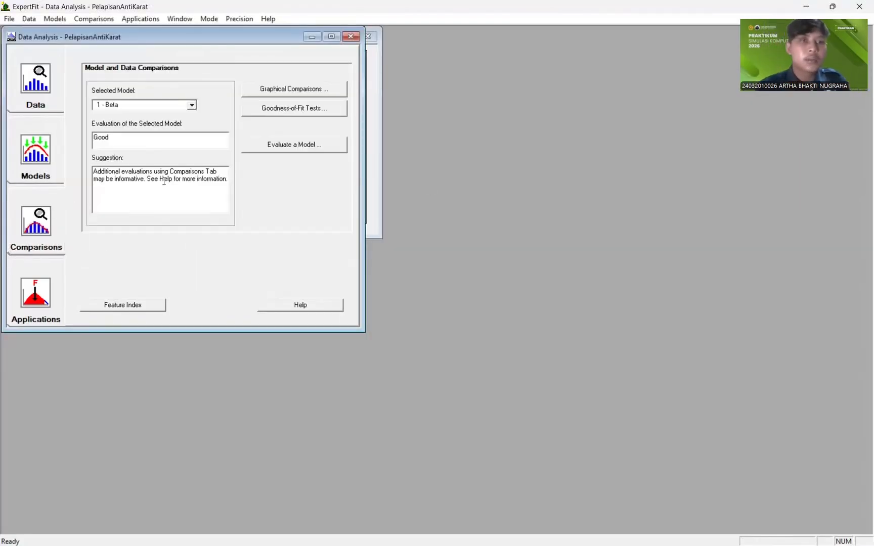
Step: Generate the simulation representation of the 1 - Beta model with Flexsim as the simulation software
{"action": "left_click", "coordinate": [39, 273]}
{"action": "left_click", "coordinate": [299, 111]}
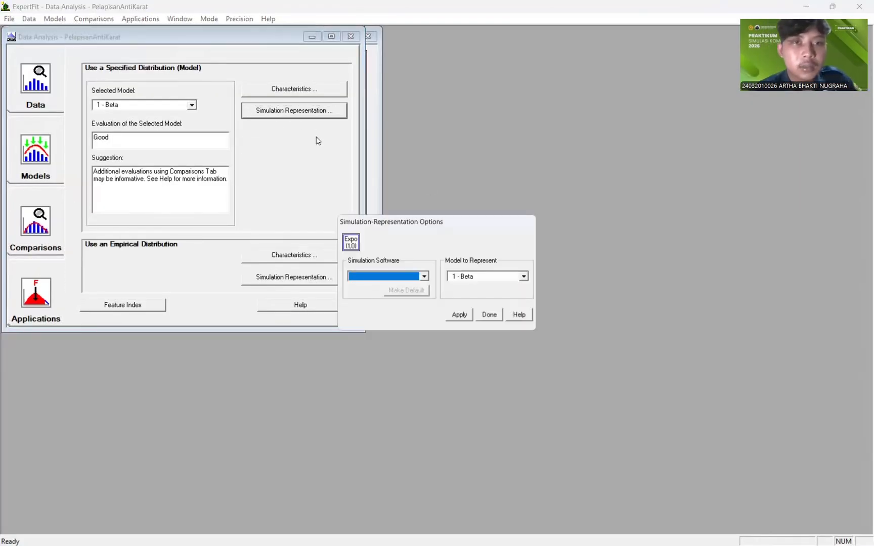
{"action": "left_click", "coordinate": [424, 277]}
{"action": "left_click", "coordinate": [407, 286]}
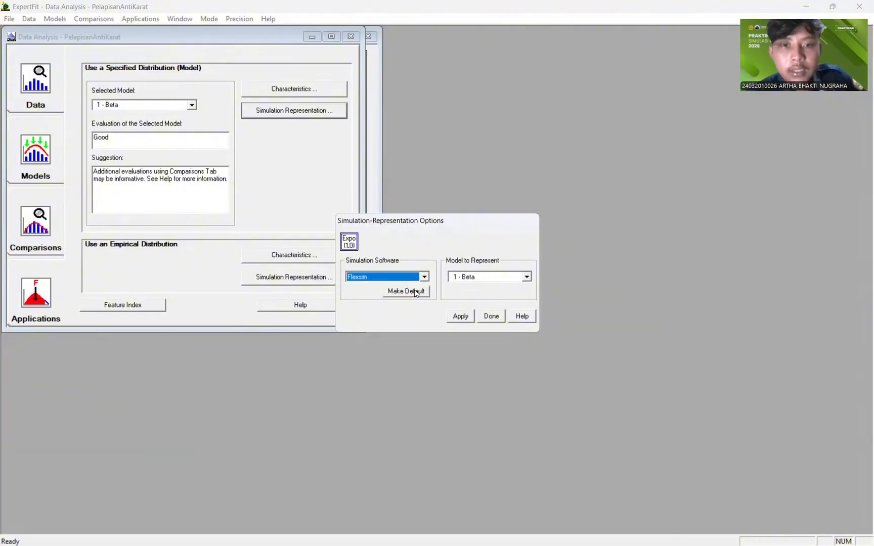
{"action": "left_click", "coordinate": [461, 316]}
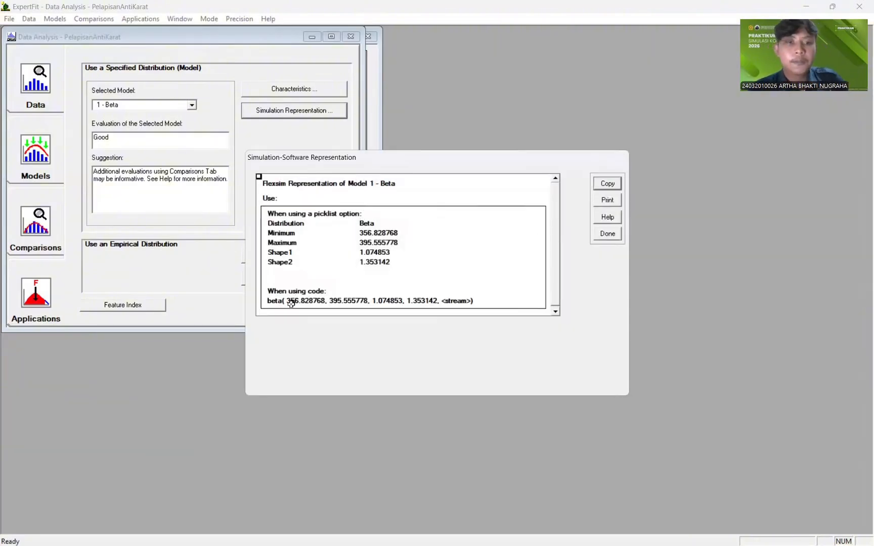
Step: Copy the beta code line of the Flexsim representation as a selected portion with tab delimiters
{"action": "left_click_drag", "start_coordinate": [267, 300], "coordinate": [358, 301]}
{"action": "left_click", "coordinate": [607, 184]}
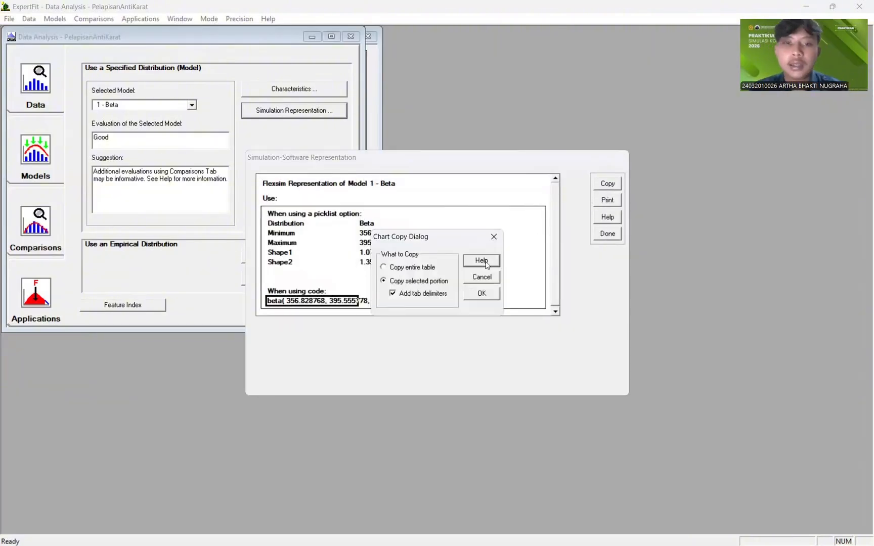
{"action": "left_click", "coordinate": [487, 295]}
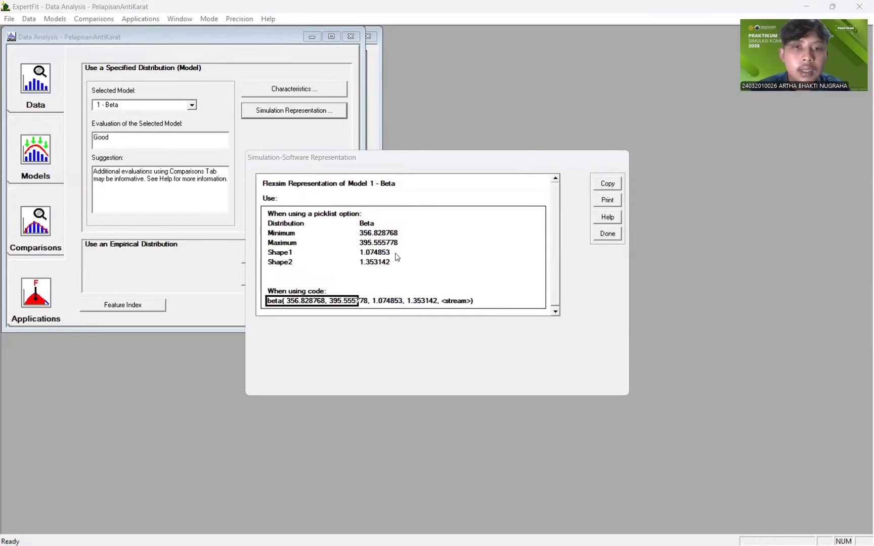
Step: Switch to FlexSim and set the PelapisanAntiKarat process time to beta(356.828768, 395.555778, 1.074853, 1.353142, getstream(current))
{"action": "key", "text": "alt+Tab"}
{"action": "key", "text": "alt+Tab"}
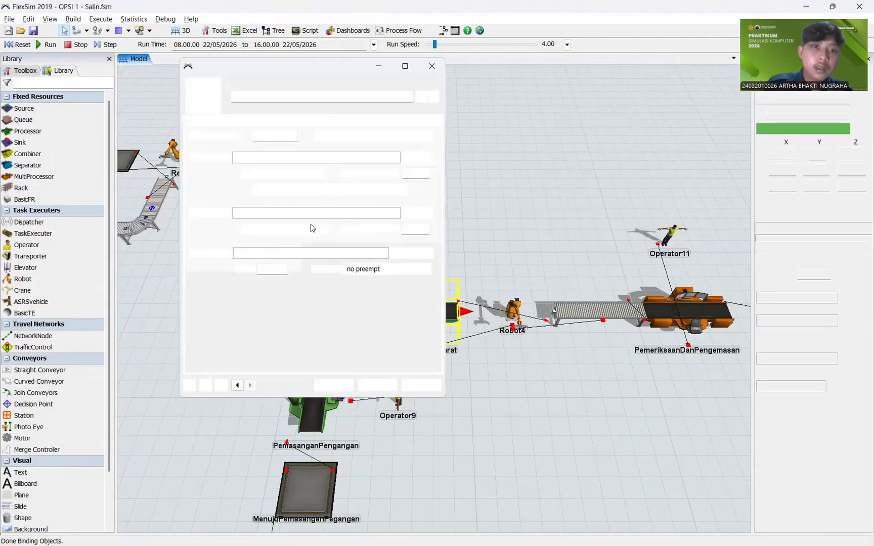
{"action": "left_click", "coordinate": [270, 213]}
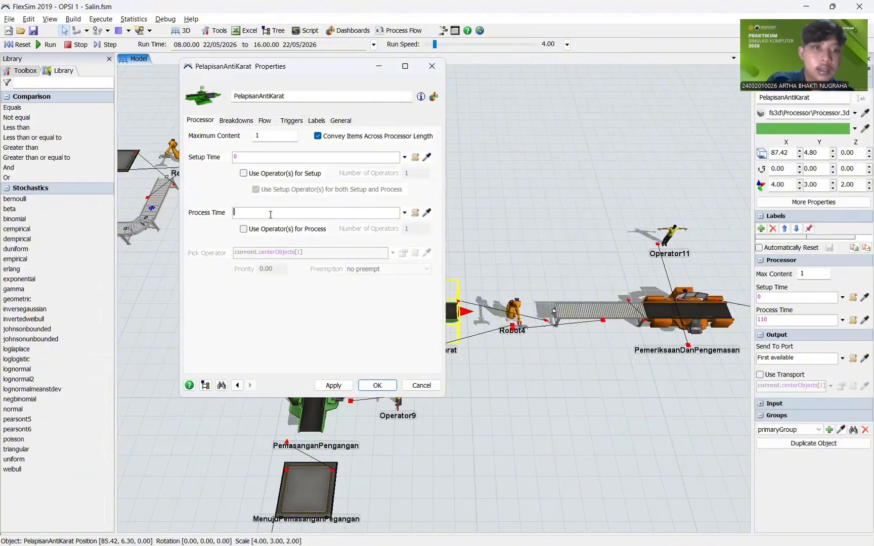
{"action": "key", "text": "ctrl+v"}
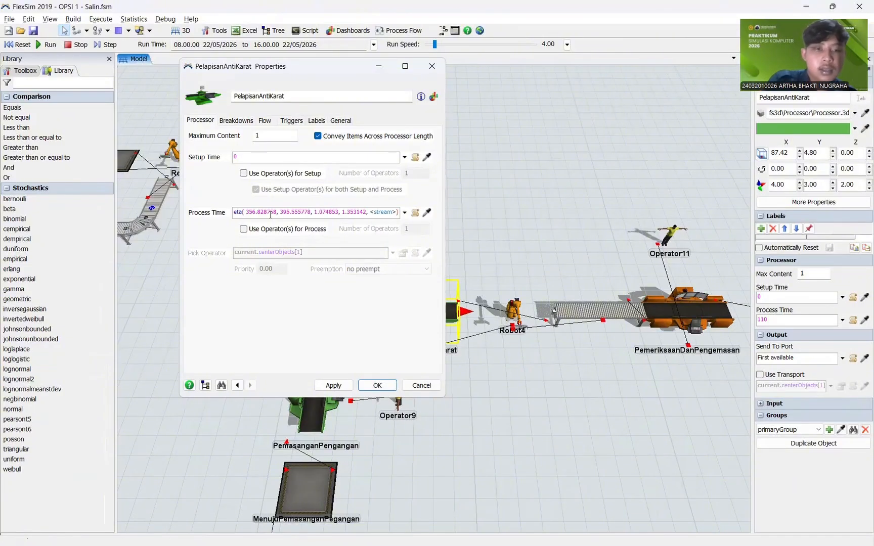
{"action": "key", "text": "BackSpace"}
{"action": "key", "text": "BackSpace"}
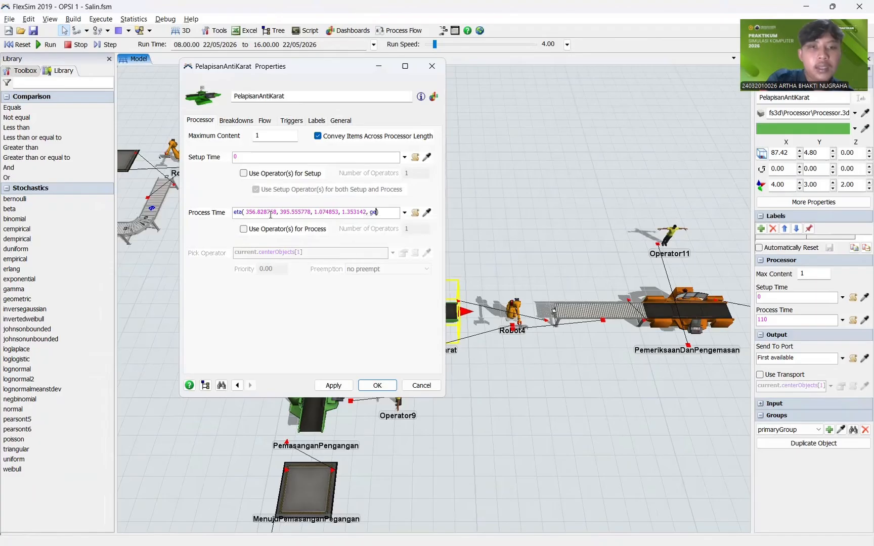
{"action": "type", "text": "tstream("}
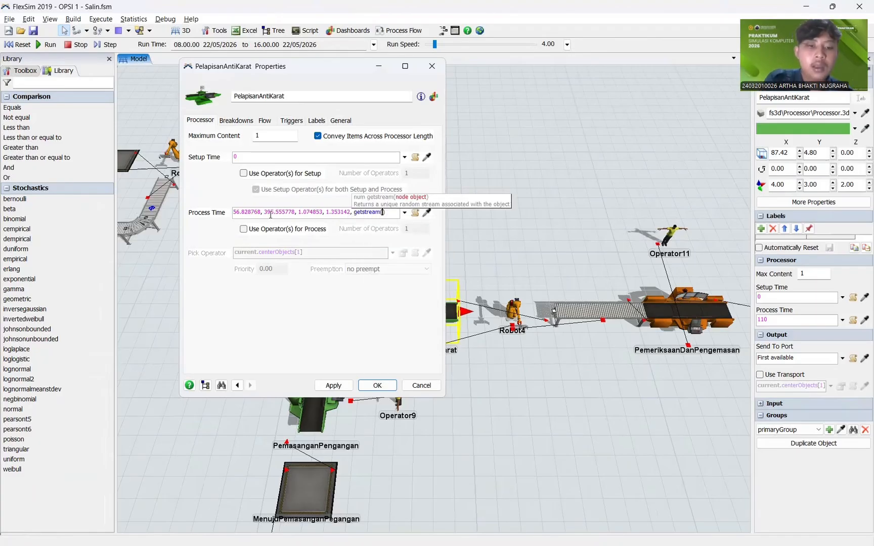
{"action": "type", "text": "current"}
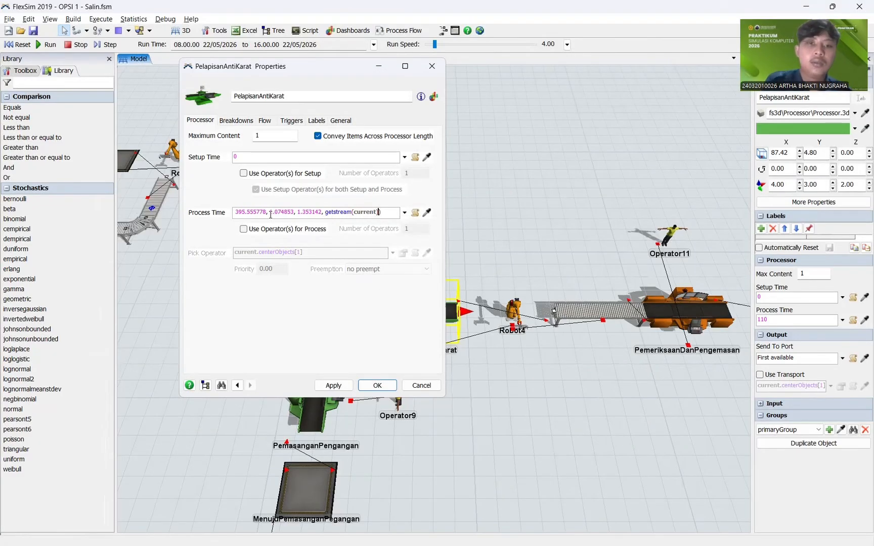
Step: Enable Use Transport with current.centerObjects[1] for PelapisanAntiKarat's output, then apply and accept the property changes
{"action": "left_click", "coordinate": [264, 121]}
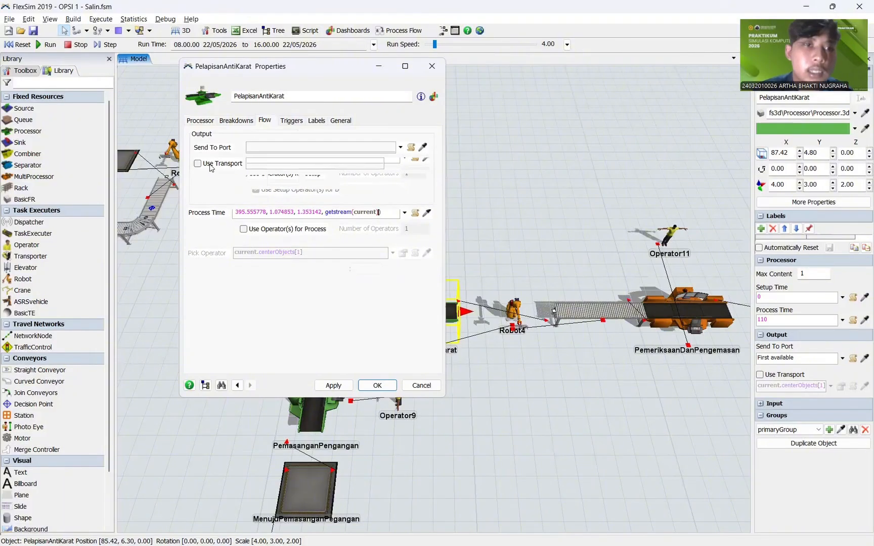
{"action": "left_click", "coordinate": [197, 164]}
{"action": "left_click", "coordinate": [334, 390]}
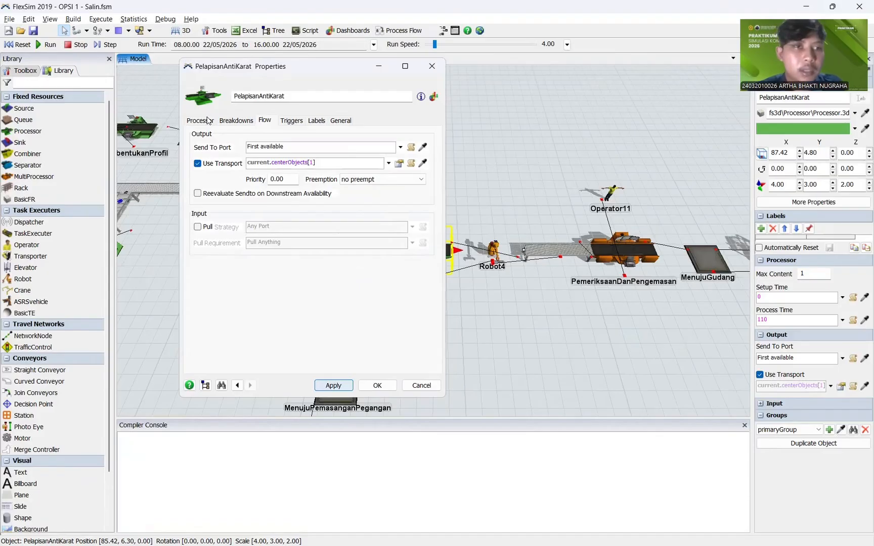
{"action": "left_click", "coordinate": [377, 385]}
{"action": "left_click", "coordinate": [407, 269]}
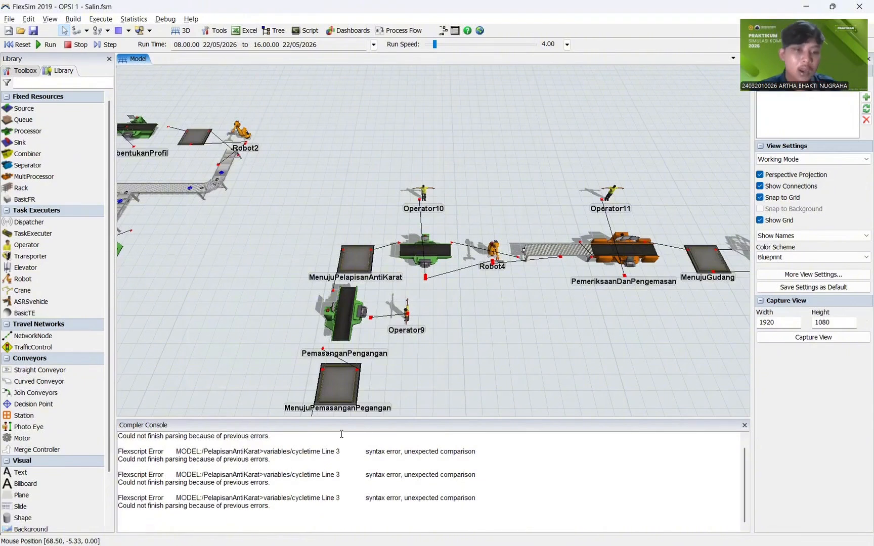
Step: Reopen the PelapisanAntiKarat properties and replace its process time with the copied code beta(356.828768, 395.555778, 1.074853, 1.353142, <stream>)
{"action": "left_click", "coordinate": [401, 254]}
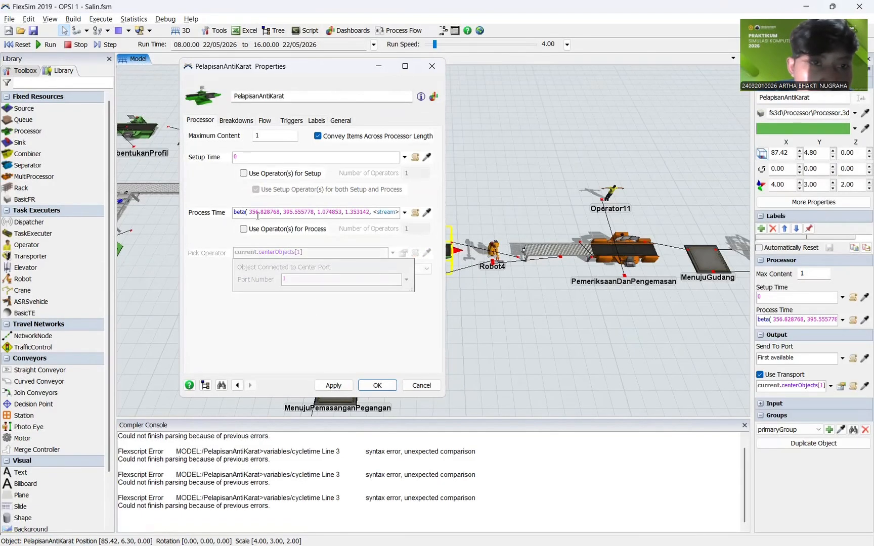
{"action": "left_click", "coordinate": [270, 213]}
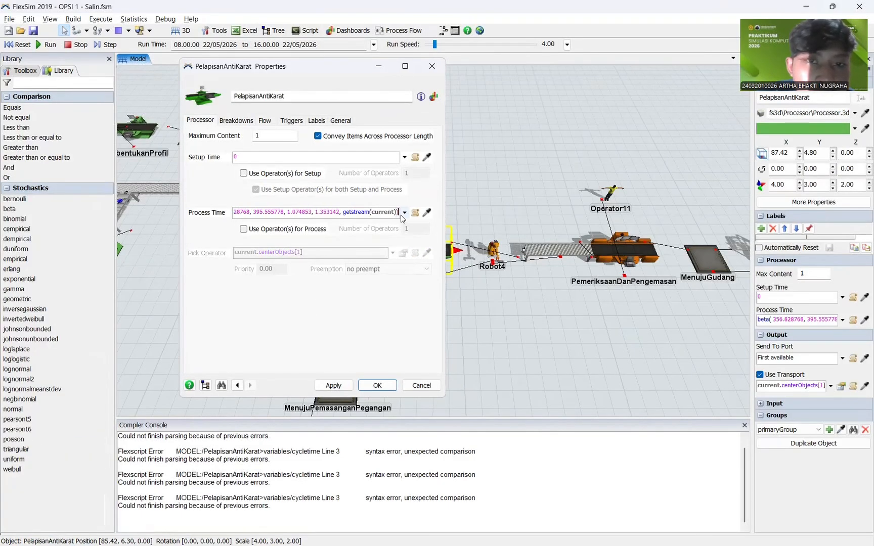
{"action": "left_click_drag", "start_coordinate": [395, 213], "coordinate": [213, 211]}
{"action": "left_click", "coordinate": [237, 213]}
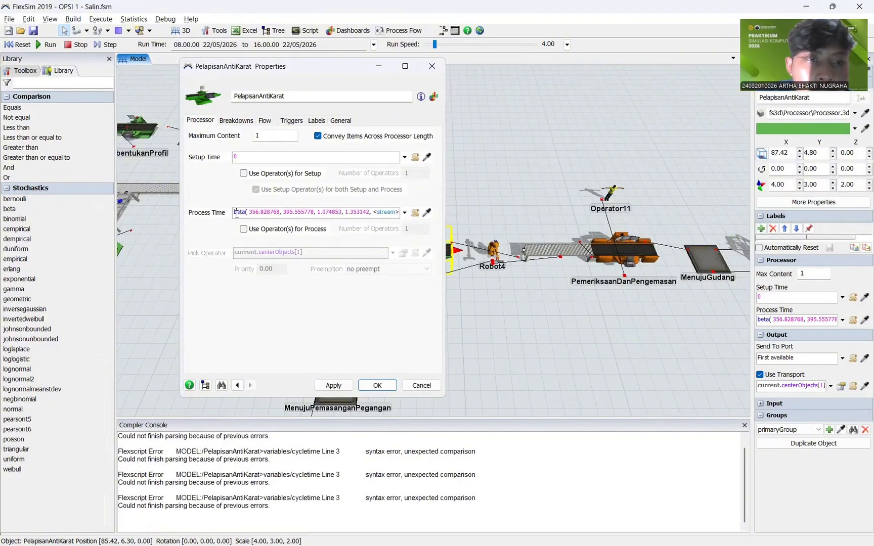
{"action": "key", "text": "ctrl+z"}
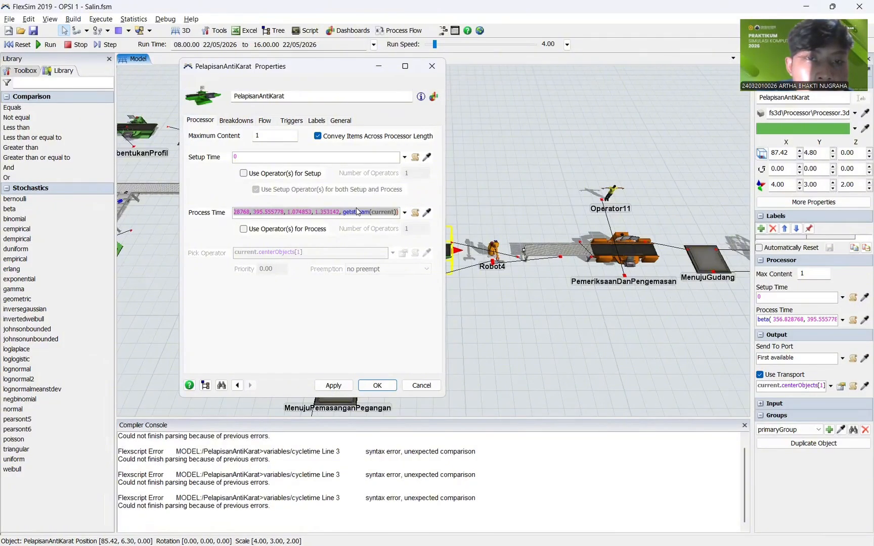
{"action": "left_click", "coordinate": [369, 210]}
{"action": "left_click_drag", "start_coordinate": [398, 212], "coordinate": [240, 210]}
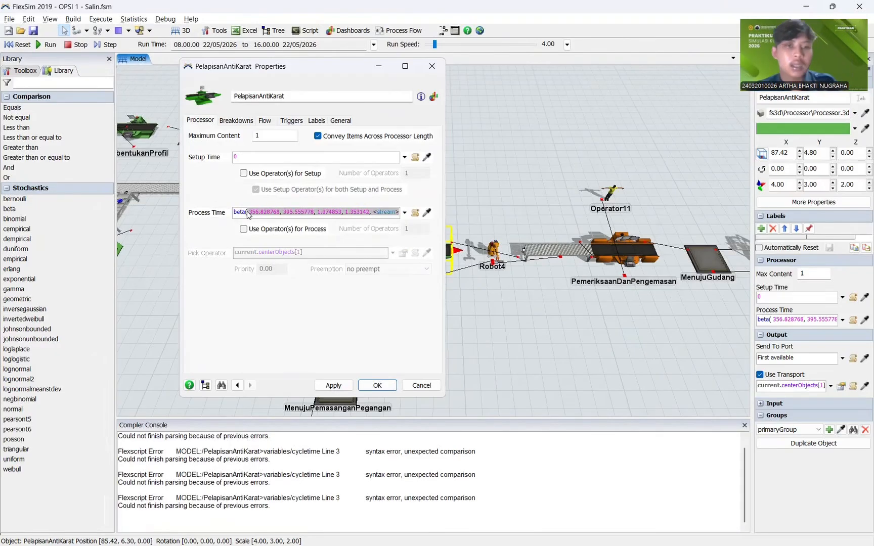
{"action": "double_click", "coordinate": [246, 212]}
{"action": "key", "text": "BackSpace"}
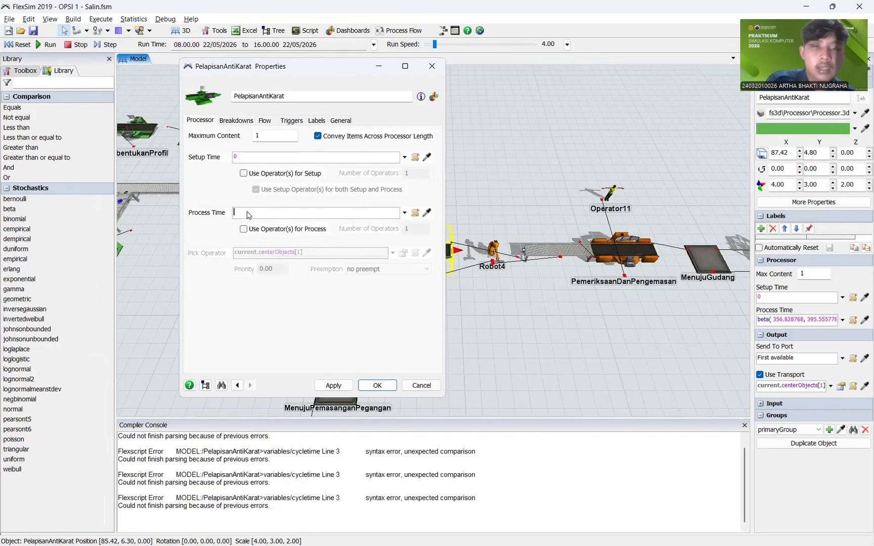
{"action": "key", "text": "ctrl+v"}
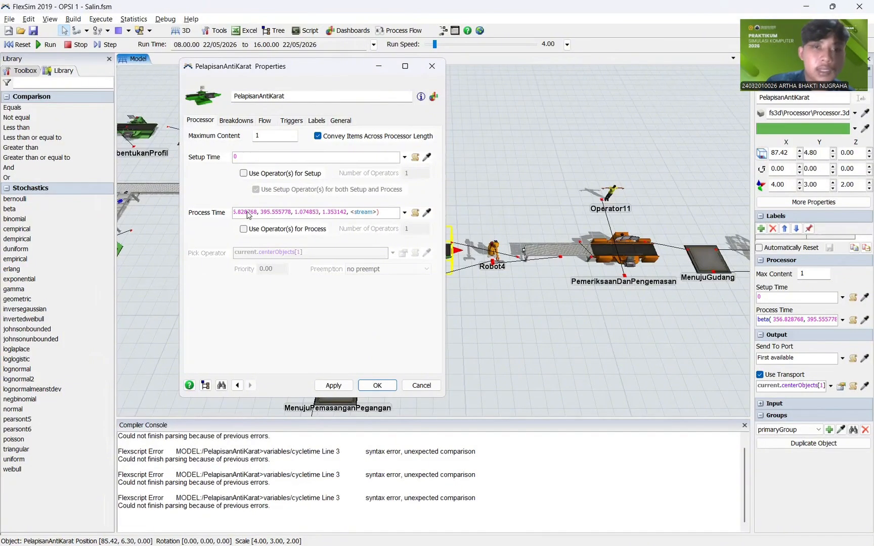
Step: Replace the <stream> placeholder in PelapisanAntiKarat's process time with getstream(current), close the compiler console, and apply and accept the properties
{"action": "key", "text": "BackSpace"}
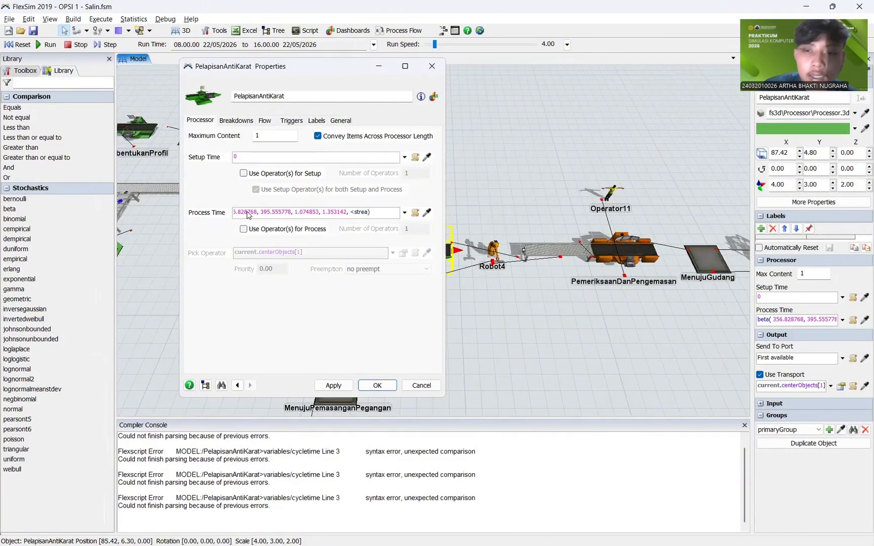
{"action": "left_click", "coordinate": [744, 423]}
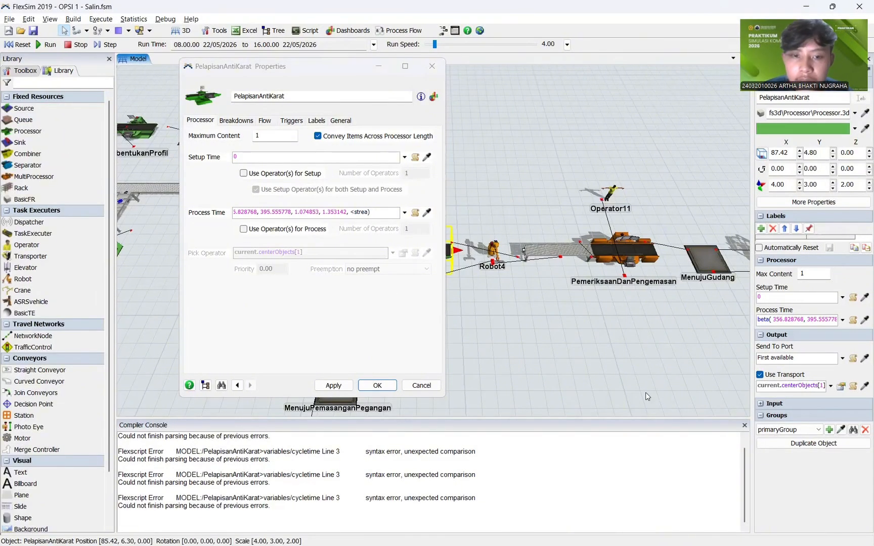
{"action": "left_click", "coordinate": [744, 424]}
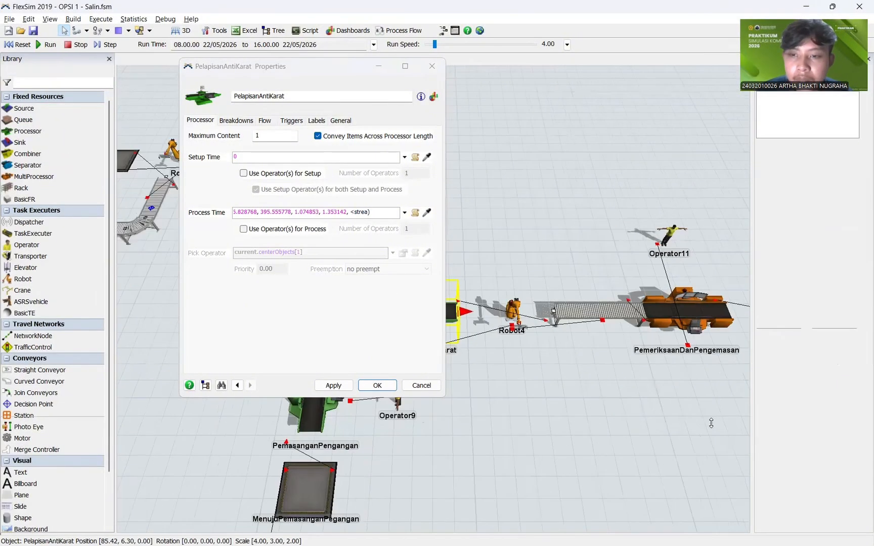
{"action": "left_click", "coordinate": [378, 212]}
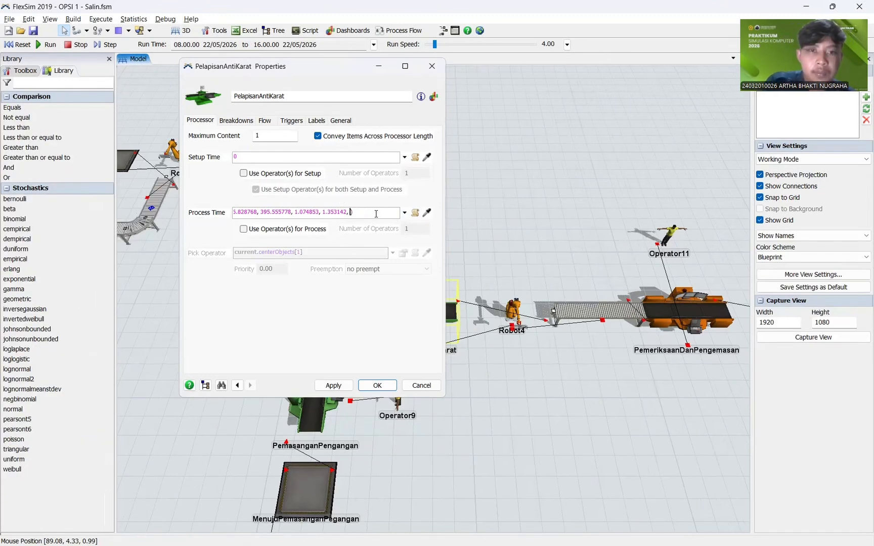
{"action": "type", "text": "getstream("}
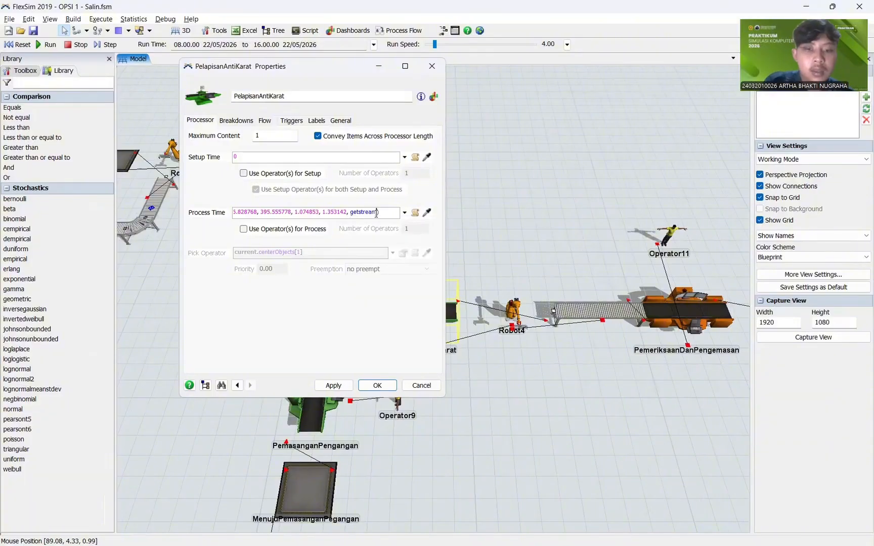
{"action": "type", "text": "current"}
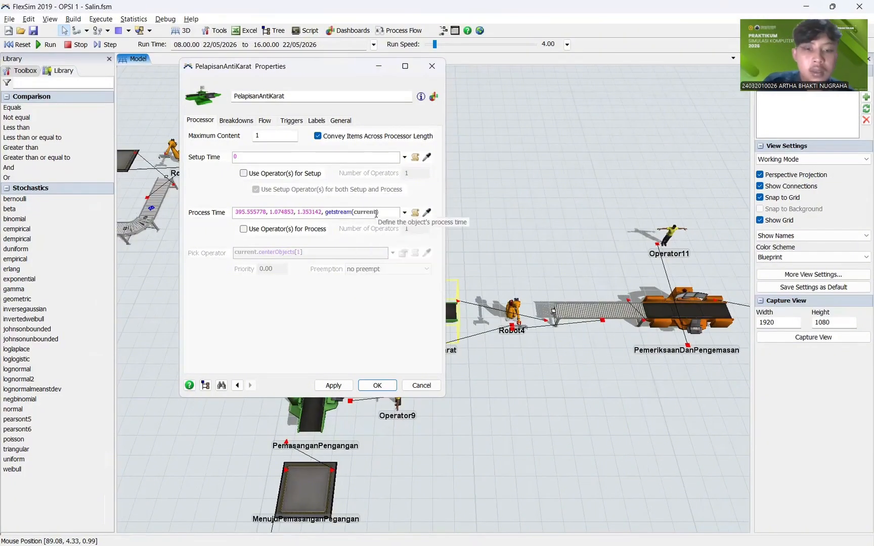
{"action": "left_click", "coordinate": [340, 387]}
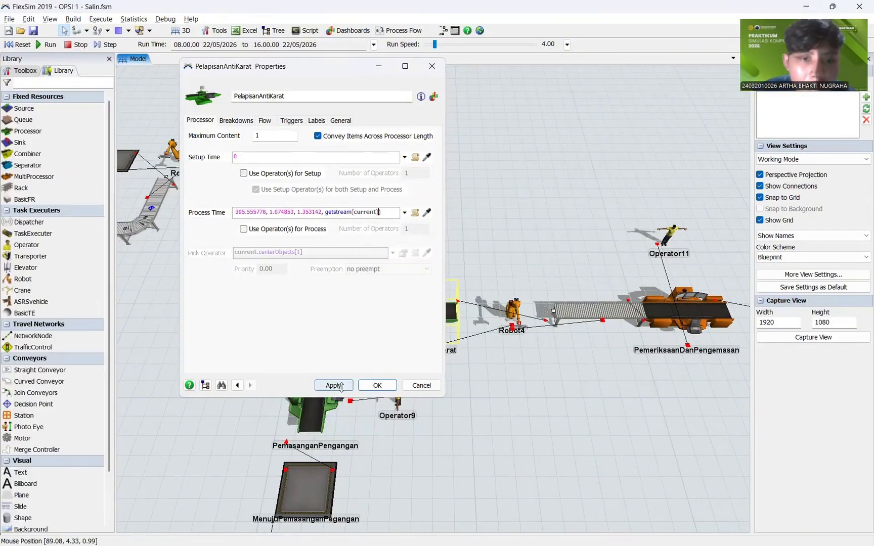
{"action": "left_click", "coordinate": [380, 385]}
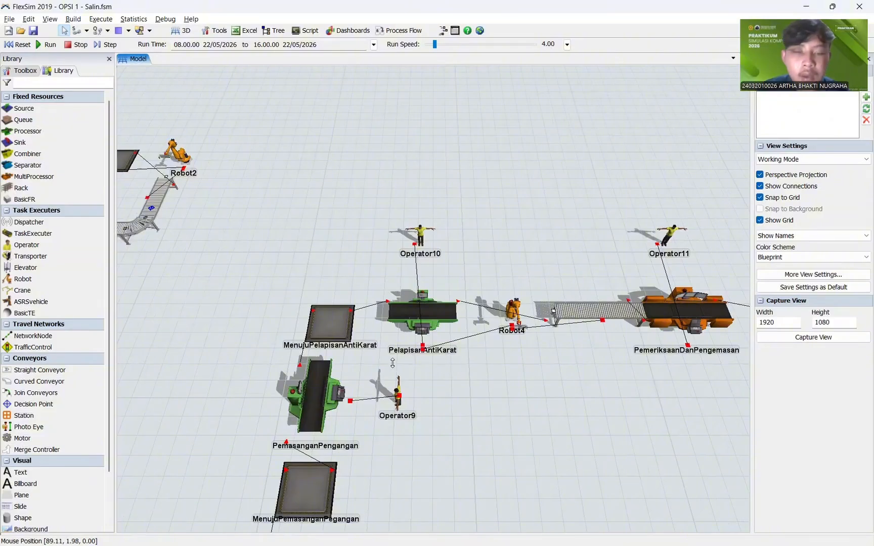
Step: Switch to the DATA SIKOM workbook in Excel and copy the ten Pemeriksaan Kualitas measurements in B14:K14
{"action": "scroll", "coordinate": [493, 375], "scroll_direction": "down", "scroll_amount": 2}
{"action": "left_click_drag", "start_coordinate": [493, 374], "coordinate": [288, 365]}
{"action": "scroll", "coordinate": [426, 368], "scroll_direction": "up", "scroll_amount": 3}
{"action": "left_click_drag", "start_coordinate": [572, 355], "coordinate": [428, 394]}
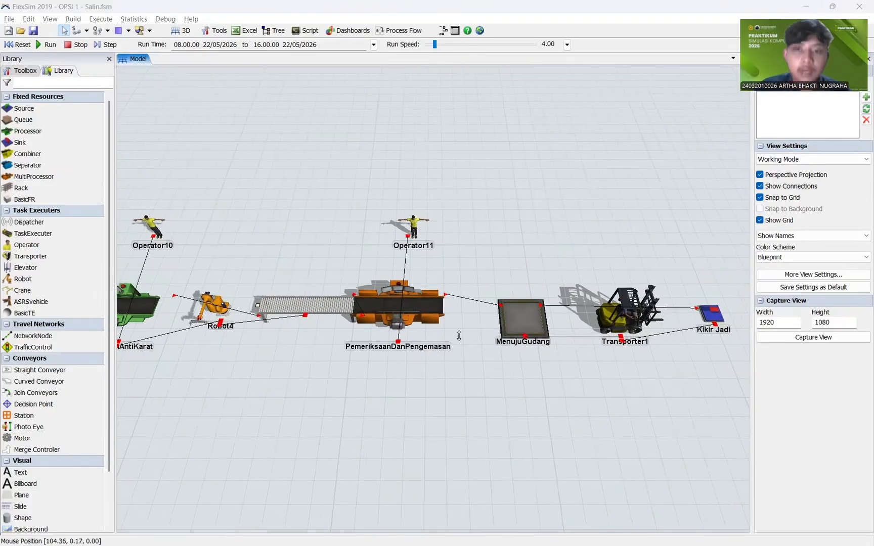
{"action": "key", "text": "alt+Tab"}
{"action": "key", "text": "alt+Tab"}
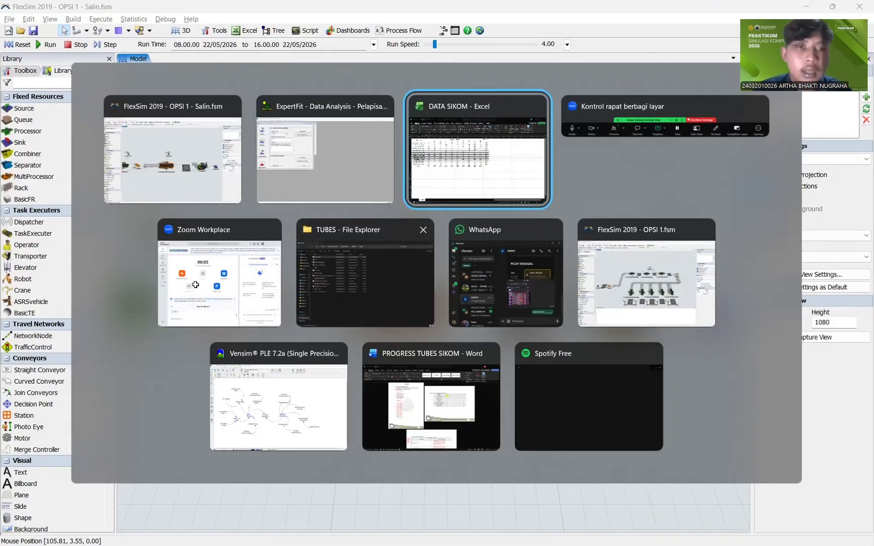
{"action": "left_click_drag", "start_coordinate": [115, 287], "coordinate": [452, 287]}
{"action": "key", "text": "ctrl+c"}
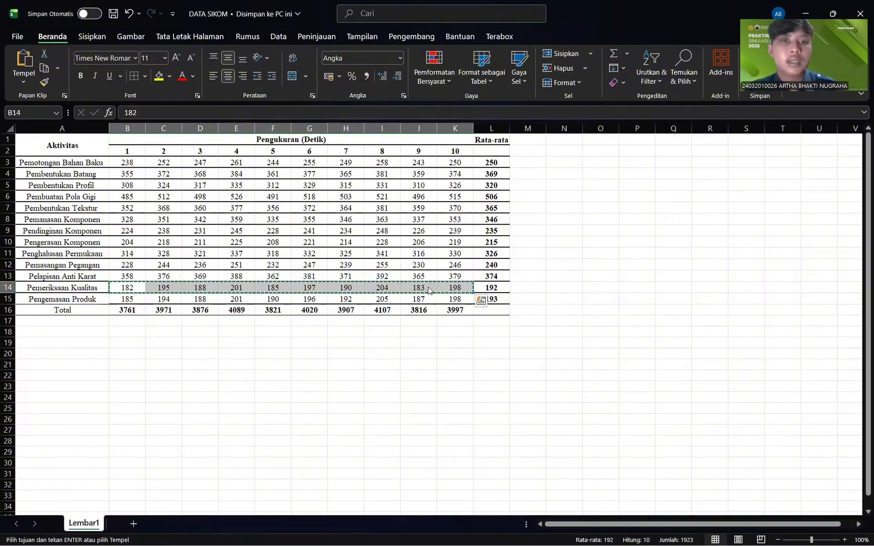
Step: Switch to ExpertFit and close the simulation-representation options and the PelapisanAntiKarat data analysis
{"action": "key", "text": "alt+Tab"}
{"action": "left_click", "coordinate": [599, 236]}
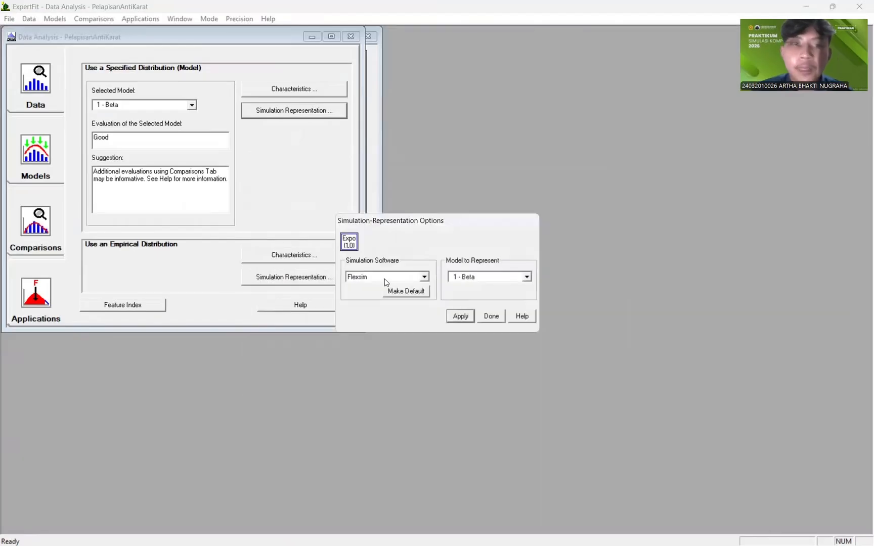
{"action": "left_click", "coordinate": [495, 317]}
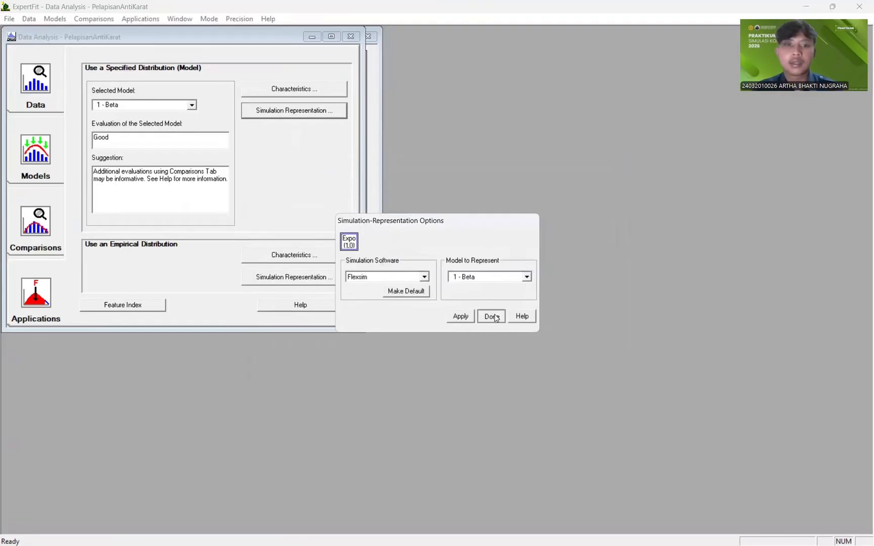
{"action": "left_click", "coordinate": [350, 36]}
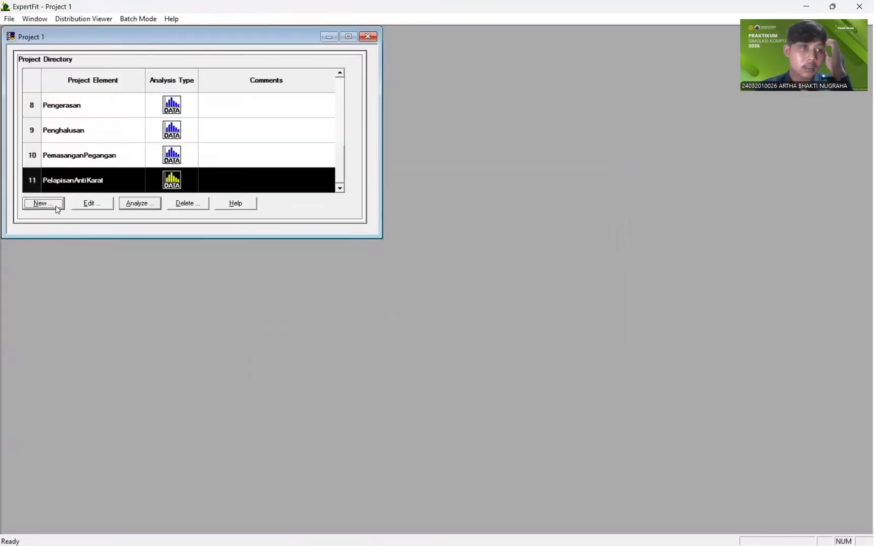
Step: Create a project element named Pemeriksaan with the analysis type for fitting distributions to data
{"action": "left_click", "coordinate": [56, 208]}
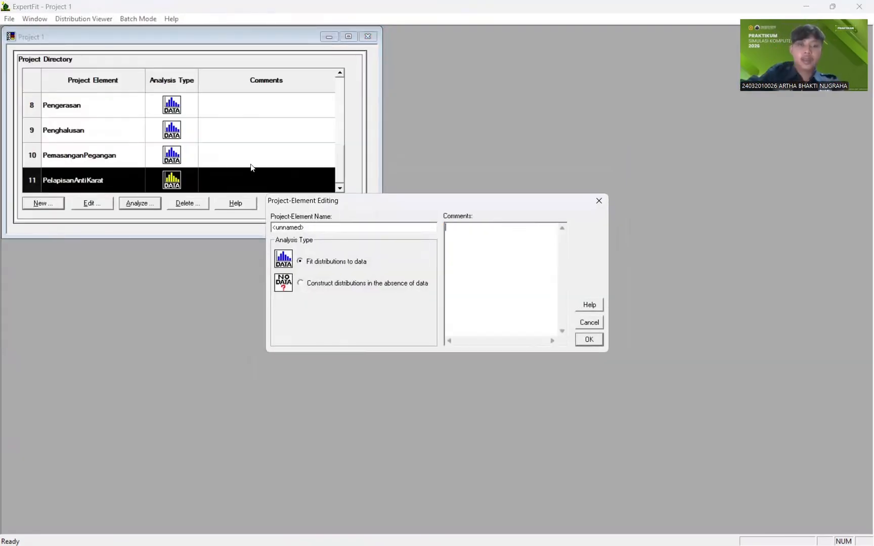
{"action": "left_click_drag", "start_coordinate": [313, 227], "coordinate": [273, 227]}
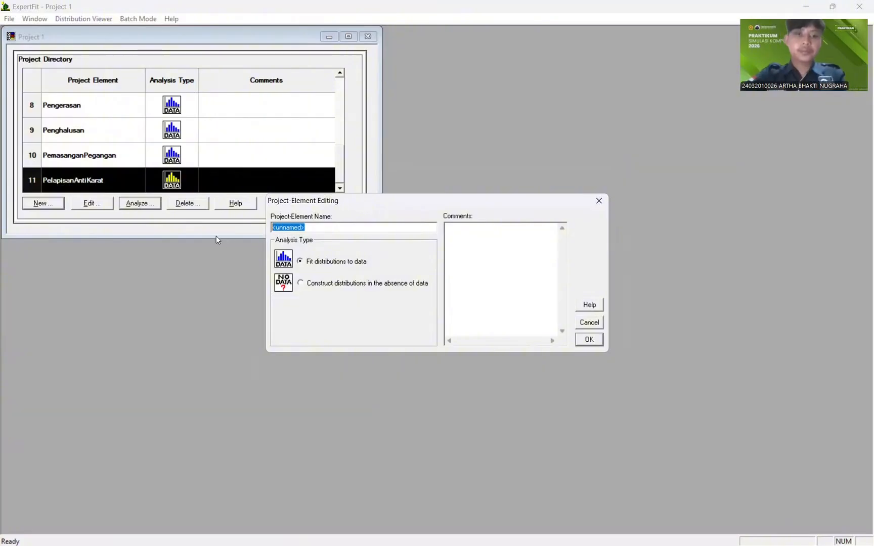
{"action": "type", "text": "Pemeriksaan"}
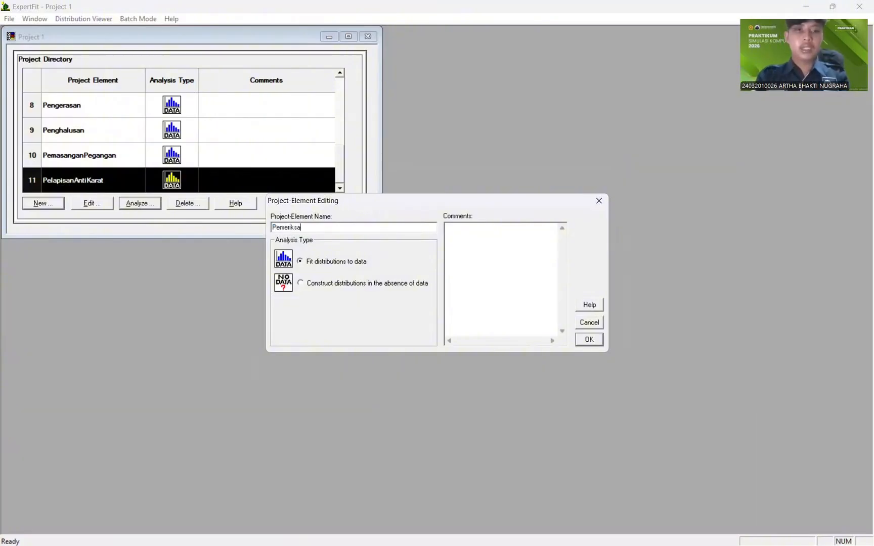
{"action": "left_click", "coordinate": [589, 340]}
Step: Open the Pemeriksaan analysis and enter the copied measurements from the clipboard as real-valued data
{"action": "left_click", "coordinate": [140, 203]}
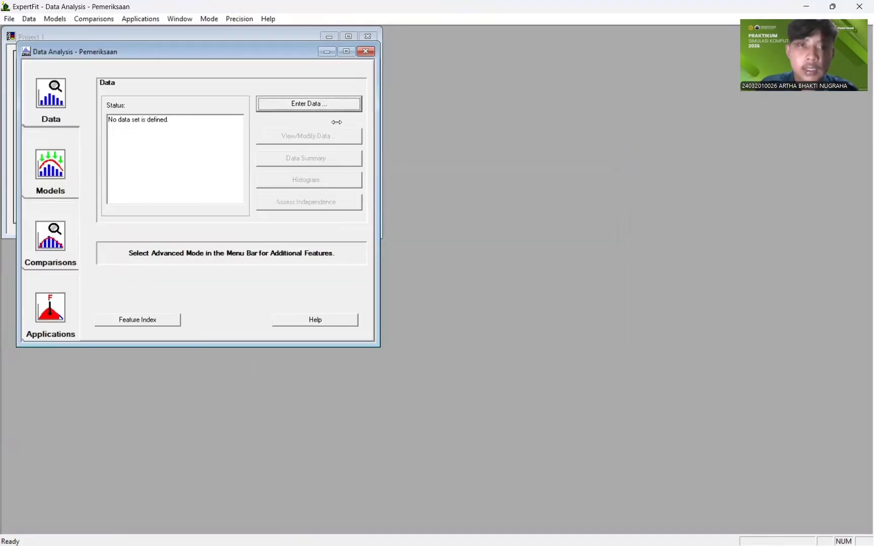
{"action": "left_click", "coordinate": [338, 108]}
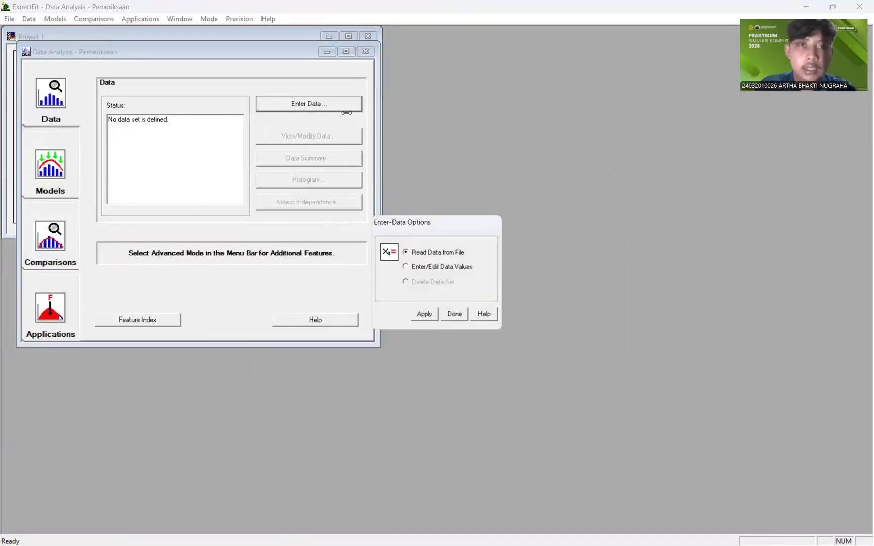
{"action": "left_click", "coordinate": [417, 318]}
{"action": "left_click", "coordinate": [512, 341]}
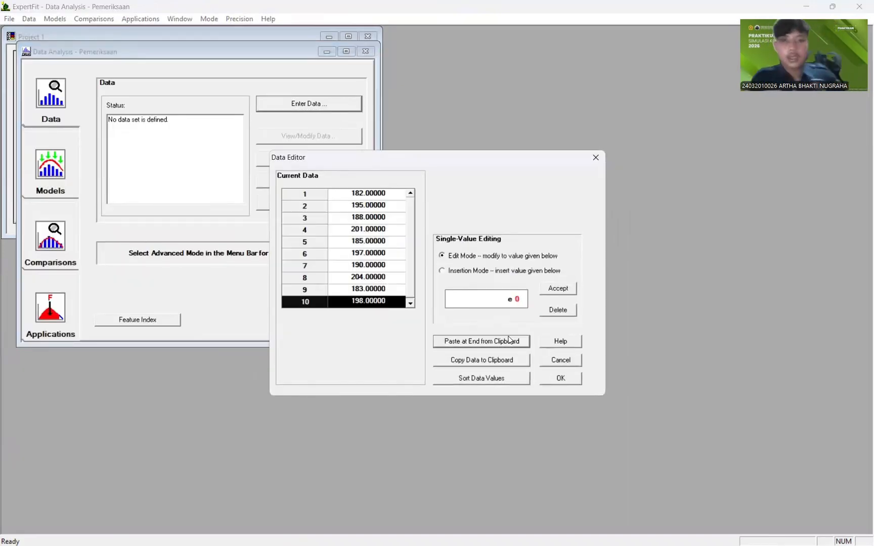
{"action": "left_click", "coordinate": [570, 377]}
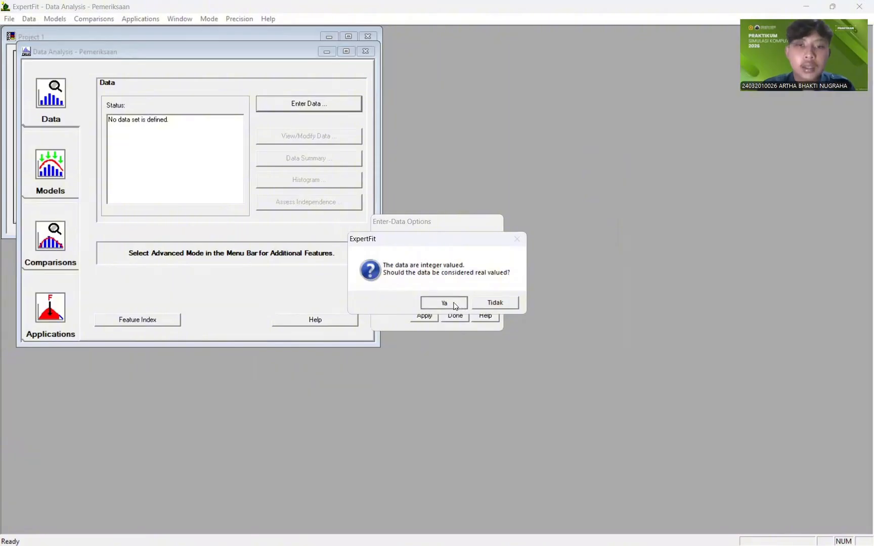
{"action": "left_click", "coordinate": [459, 302]}
{"action": "left_click", "coordinate": [548, 228]}
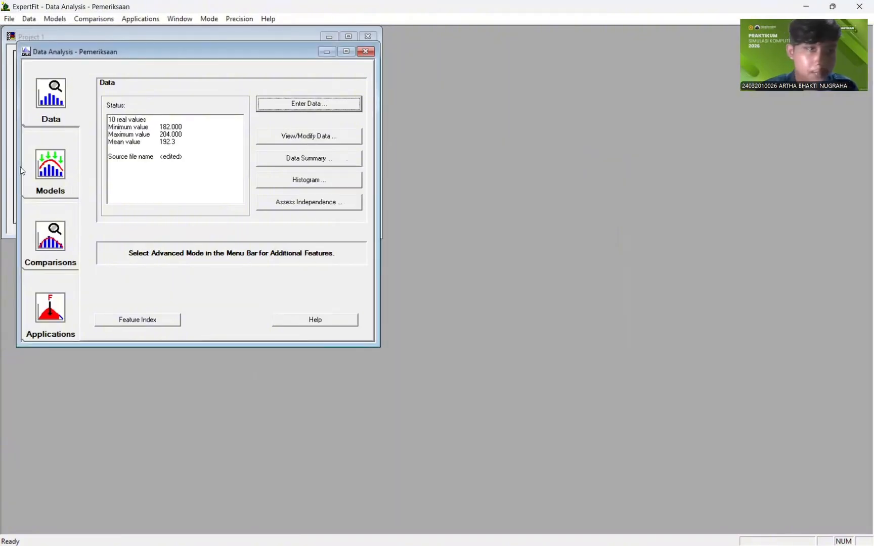
Step: Run automated fitting of distribution models on the Pemeriksaan data and close the results
{"action": "left_click", "coordinate": [47, 171]}
{"action": "left_click", "coordinate": [322, 110]}
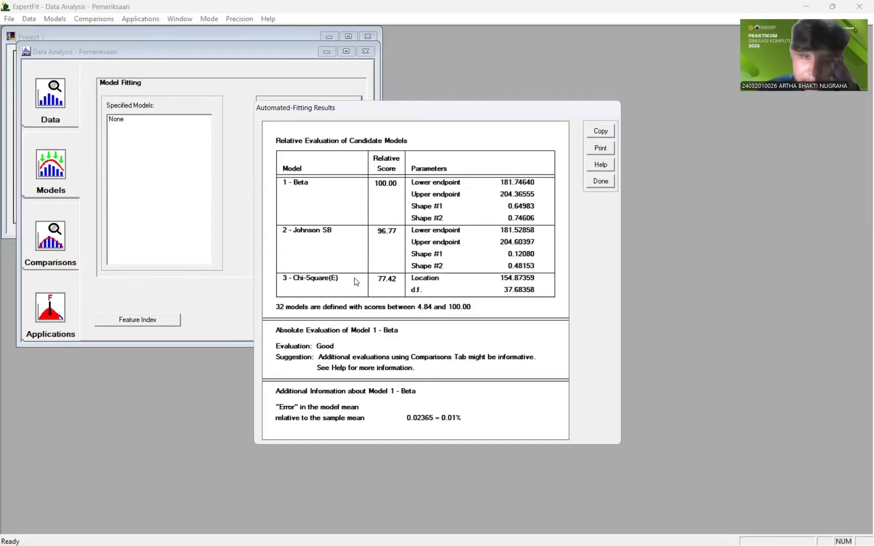
{"action": "left_click", "coordinate": [597, 186]}
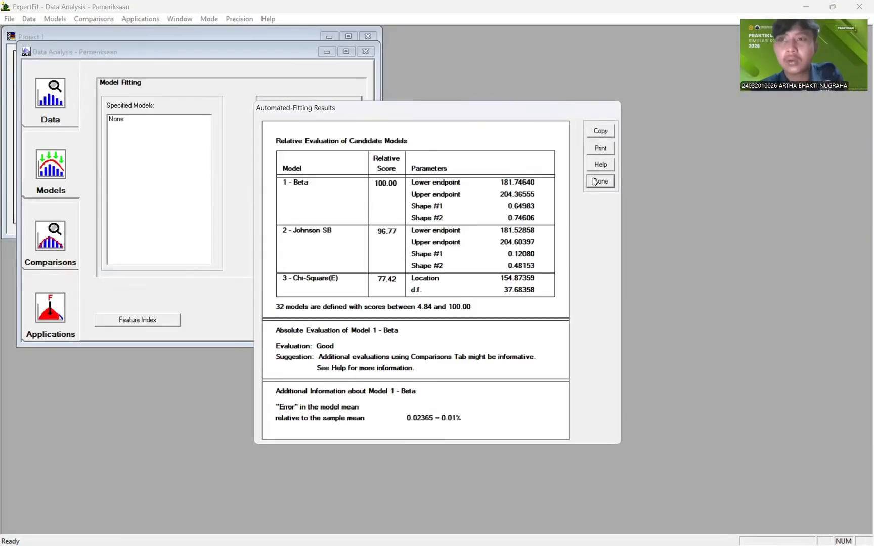
Step: Generate the simulation representation of Pemeriksaan's 1 - Beta model with Flexsim as the simulation software
{"action": "left_click", "coordinate": [59, 245]}
{"action": "left_click", "coordinate": [48, 298]}
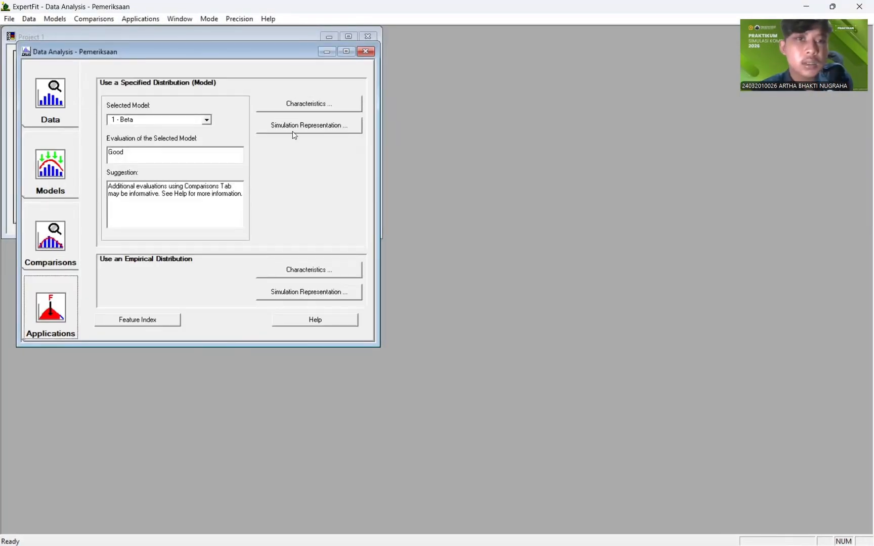
{"action": "left_click", "coordinate": [294, 126]}
{"action": "left_click", "coordinate": [424, 277]}
{"action": "left_click", "coordinate": [368, 290]}
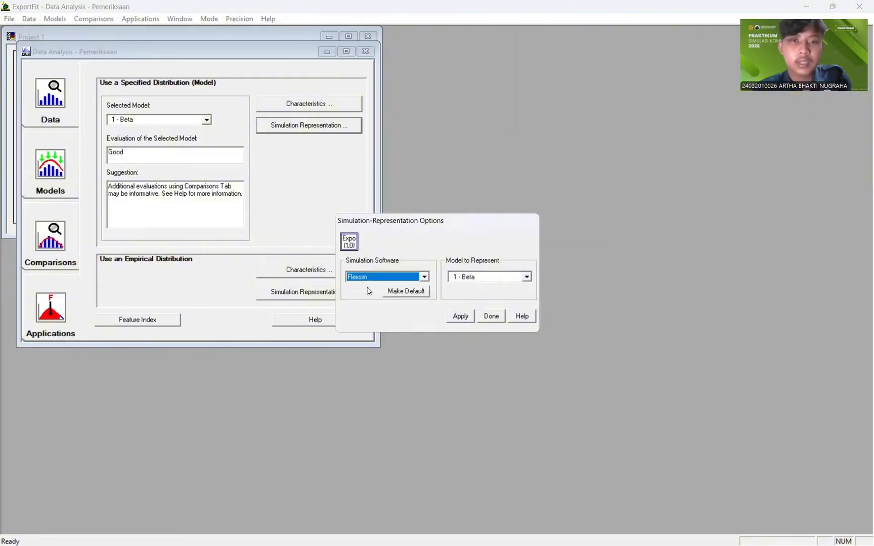
{"action": "left_click", "coordinate": [464, 317]}
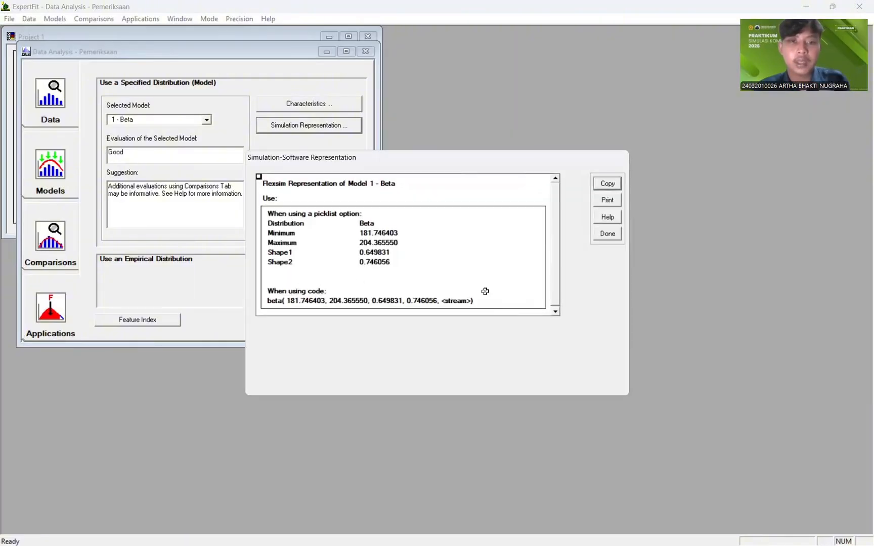
Step: Copy the Flexsim code expression of Pemeriksaan's Beta model from the simulation-software representation
{"action": "left_click", "coordinate": [274, 300]}
{"action": "left_click", "coordinate": [609, 182]}
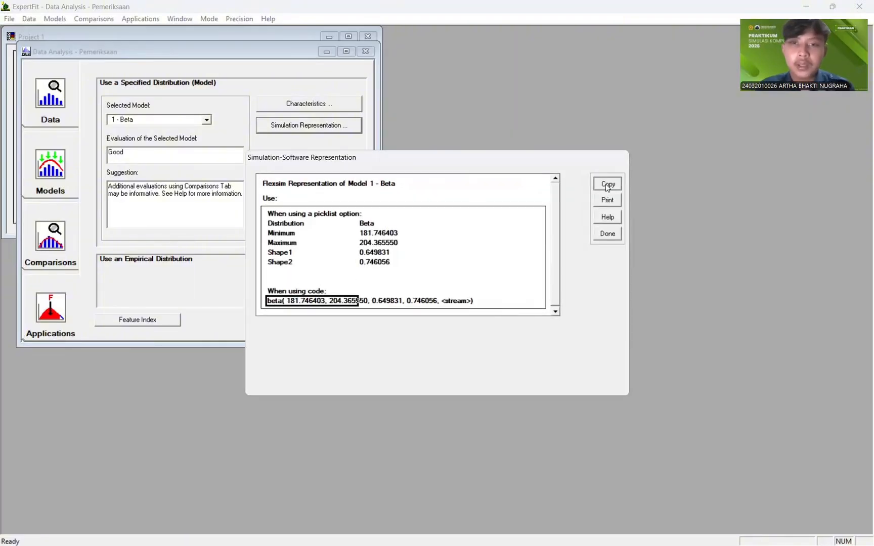
{"action": "left_click", "coordinate": [483, 294]}
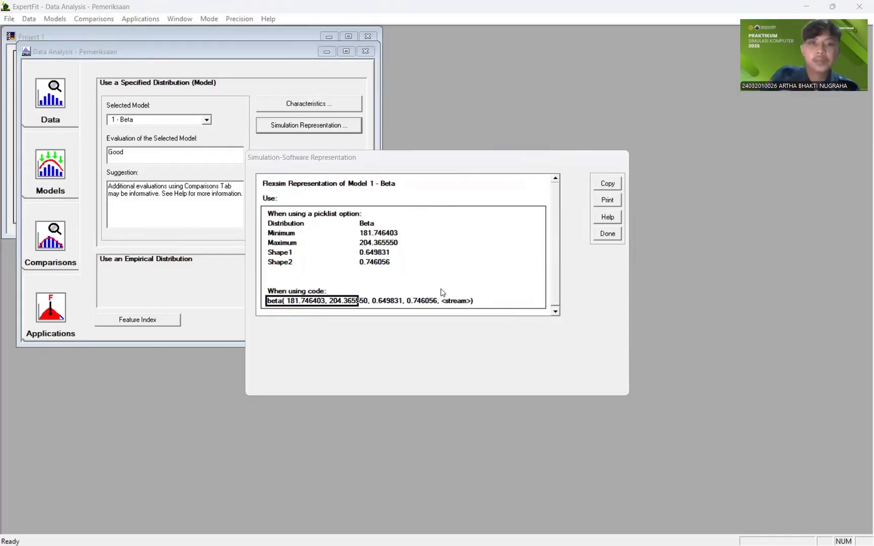
Step: Switch to FlexSim and set PemeriksaanDanPengemasan's Pemeriksaan process time to the copied beta expression (181.746403, 204.365550, 0.649831, 0.746056), with getstream(current) as its stream
{"action": "key", "text": "alt+Tab"}
{"action": "double_click", "coordinate": [405, 317]}
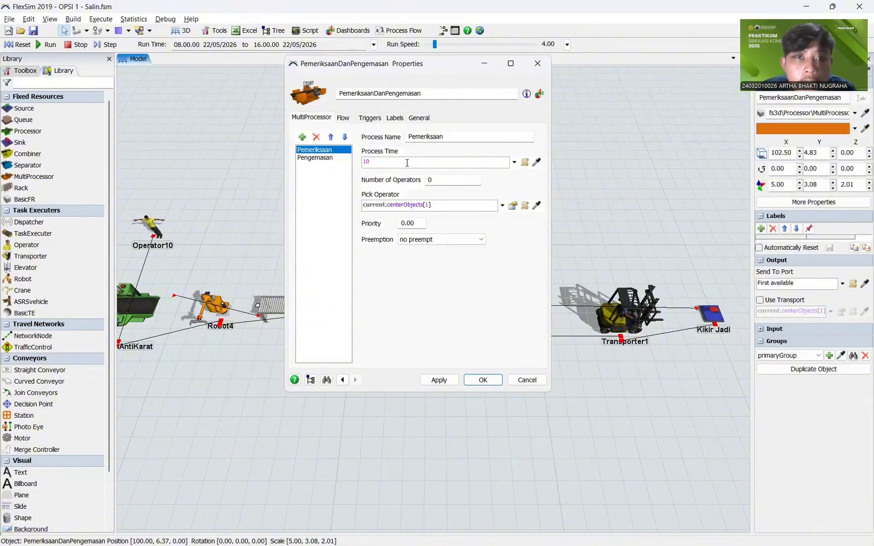
{"action": "left_click", "coordinate": [407, 162]}
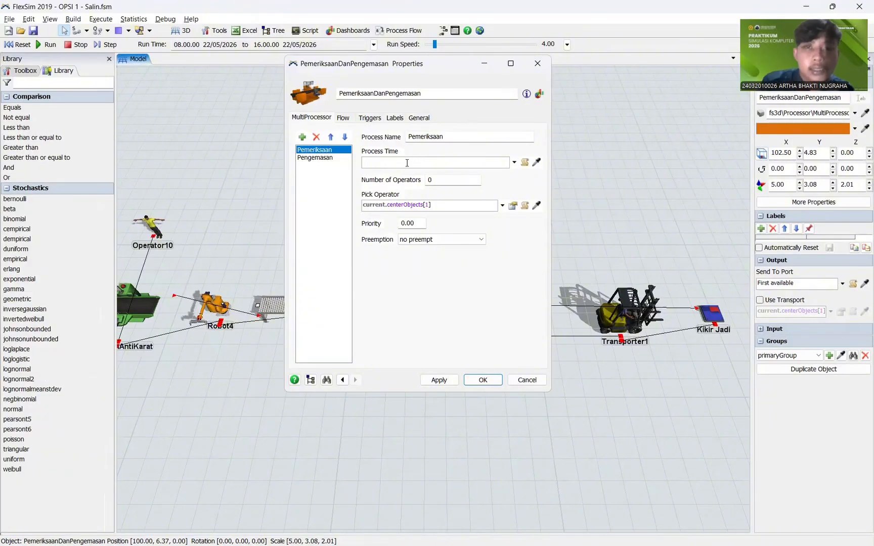
{"action": "key", "text": "ctrl+v"}
{"action": "key", "text": "BackSpace"}
{"action": "key", "text": "BackSpace"}
{"action": "key", "text": "BackSpace"}
{"action": "key", "text": "BackSpace"}
{"action": "key", "text": "BackSpace"}
{"action": "key", "text": "BackSpace"}
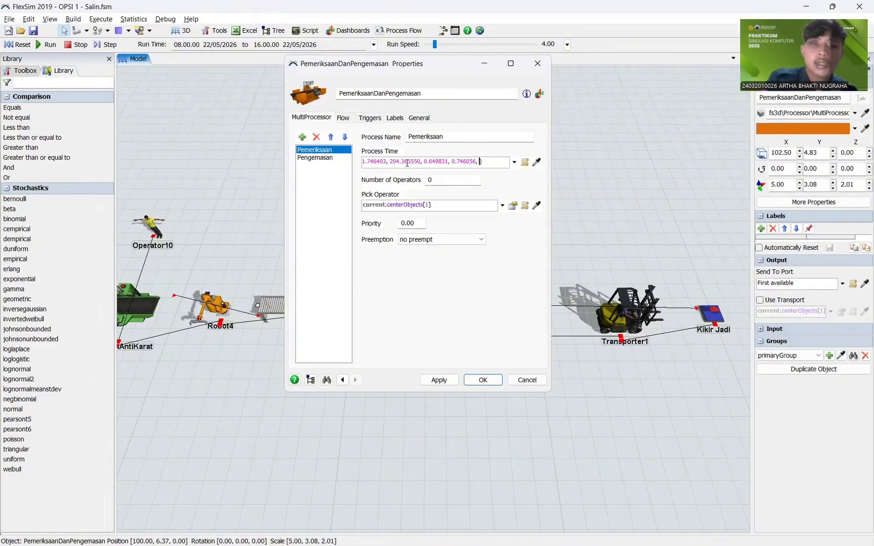
{"action": "type", "text": "tstream"}
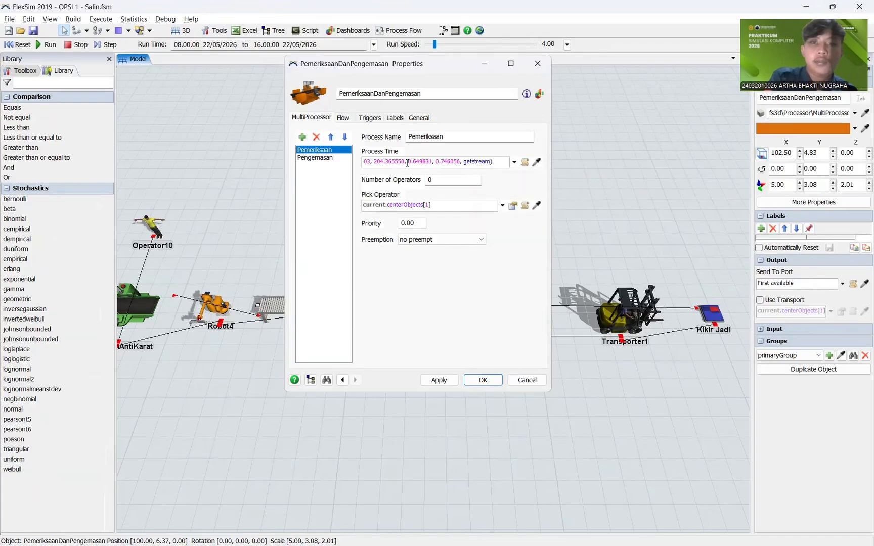
{"action": "type", "text": "(current"}
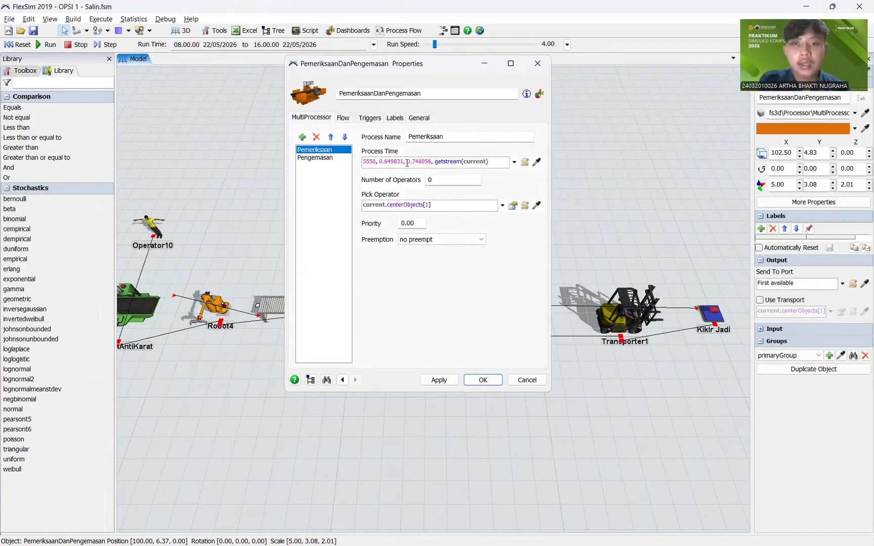
Step: Enable transport use for PemeriksaanDanPengemasan's output, apply the properties and close them
{"action": "left_click", "coordinate": [347, 121]}
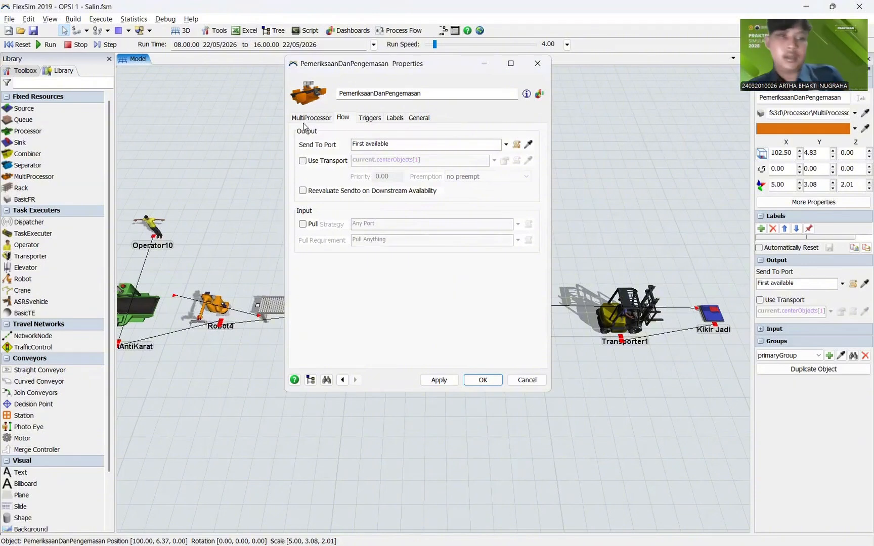
{"action": "left_click", "coordinate": [303, 161]}
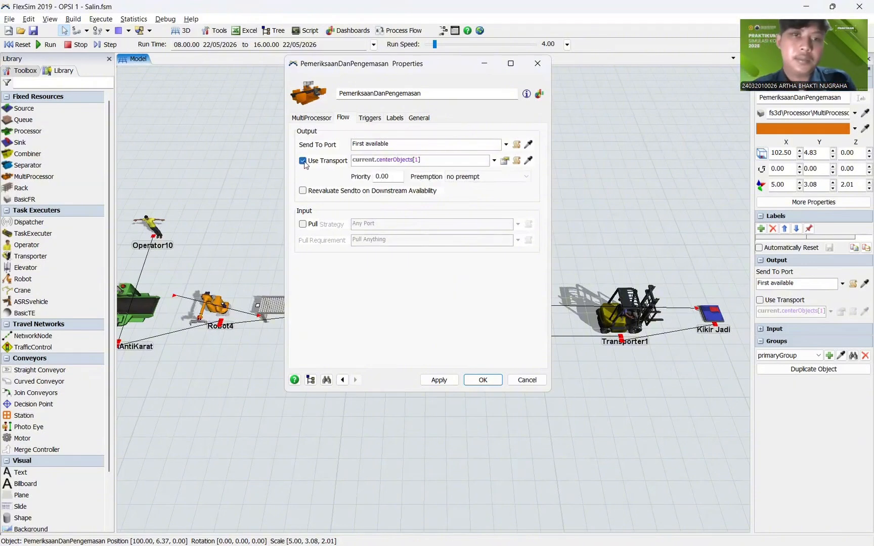
{"action": "left_click", "coordinate": [456, 380]}
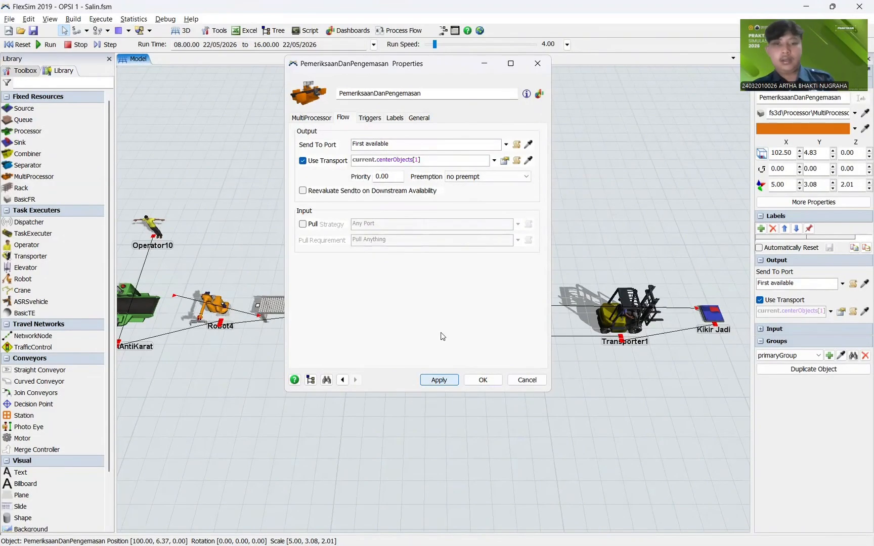
{"action": "key", "text": "Escape"}
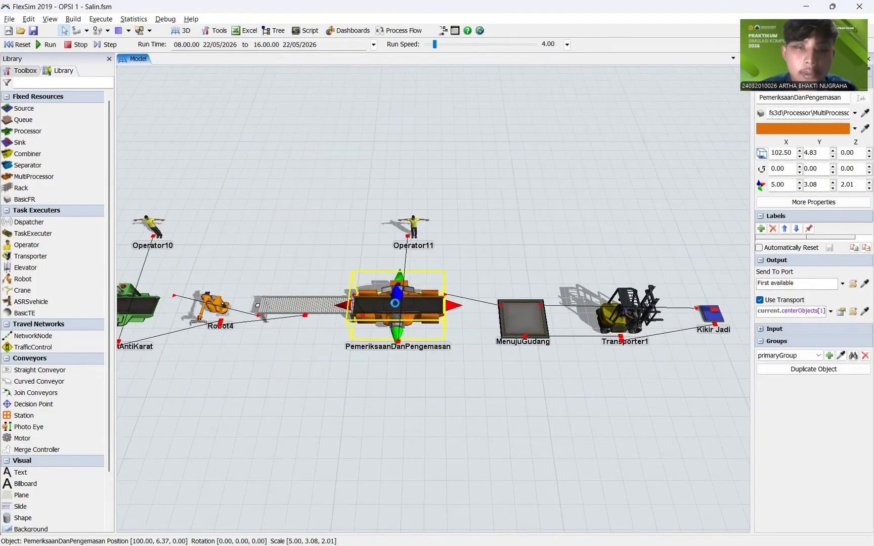
Step: Open the Pengemasan process of PemeriksaanDanPengemasan, and copy the ten Pengemasan Produk measurements from the DATA SIKOM workbook in Excel
{"action": "double_click", "coordinate": [395, 303]}
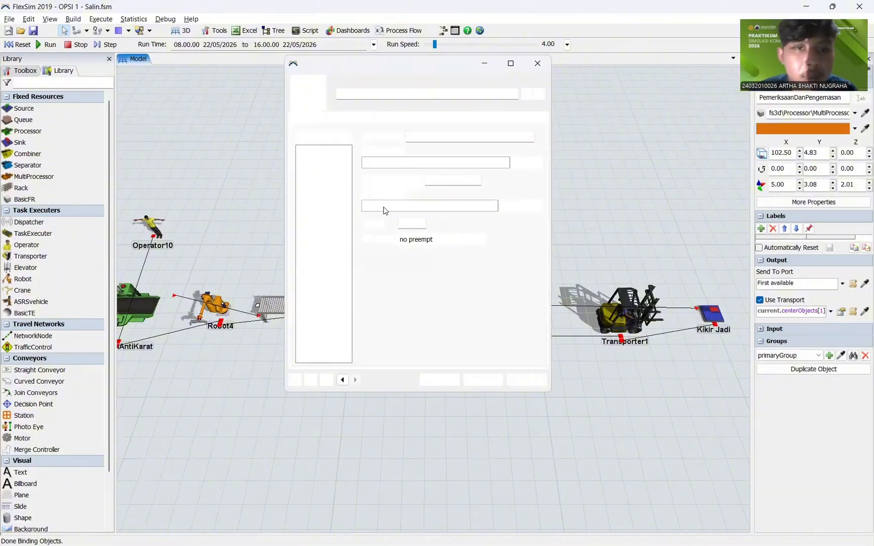
{"action": "left_click", "coordinate": [326, 158]}
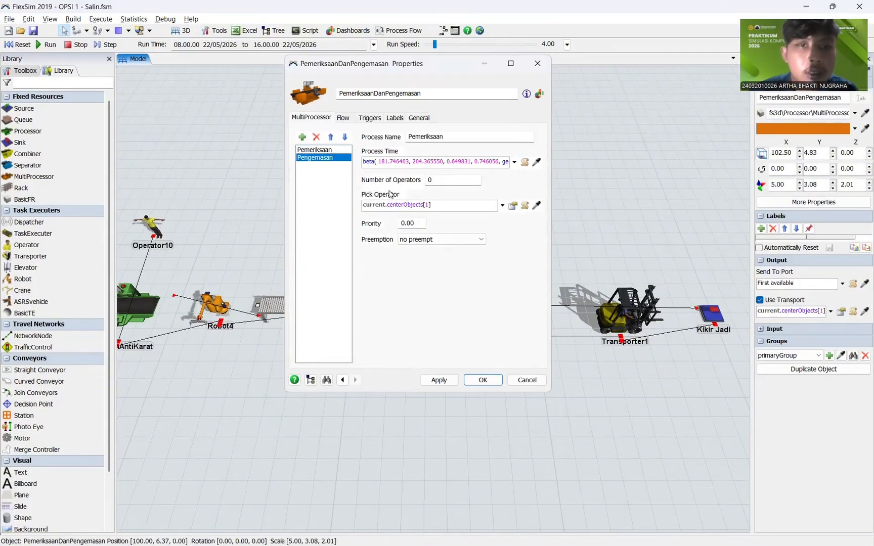
{"action": "key", "text": "alt+Tab"}
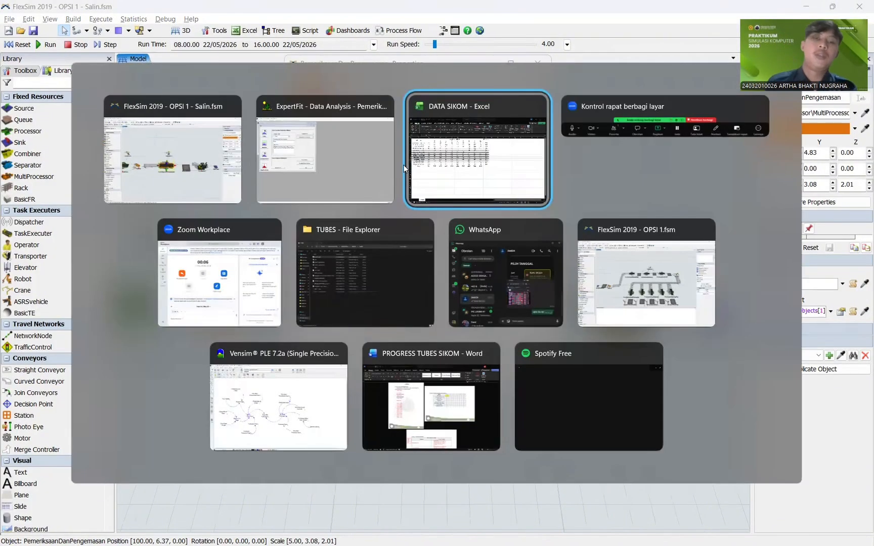
{"action": "left_click_drag", "start_coordinate": [127, 304], "coordinate": [456, 299]}
{"action": "key", "text": "ctrl+c"}
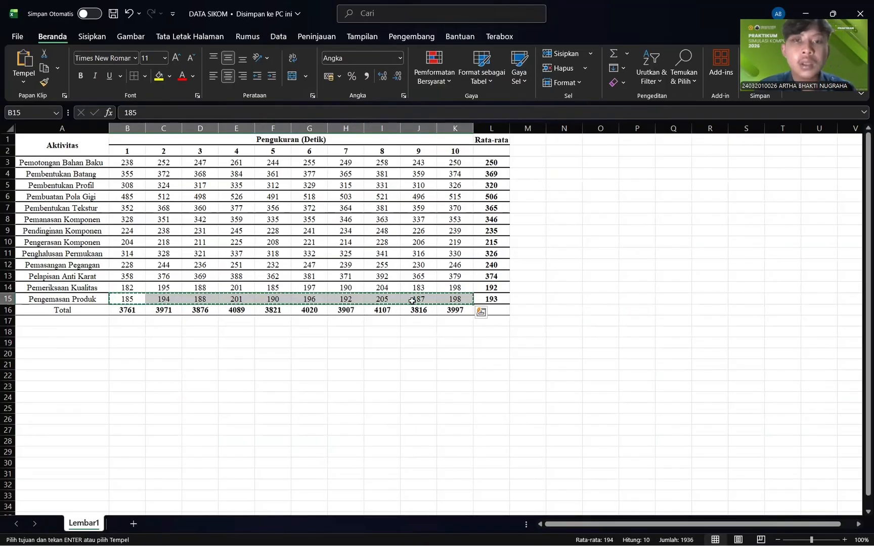
Step: Switch to ExpertFit and close the Pemeriksaan simulation representation along with its data analysis
{"action": "key", "text": "alt+Tab"}
{"action": "key", "text": "Tab"}
{"action": "left_click", "coordinate": [607, 234]}
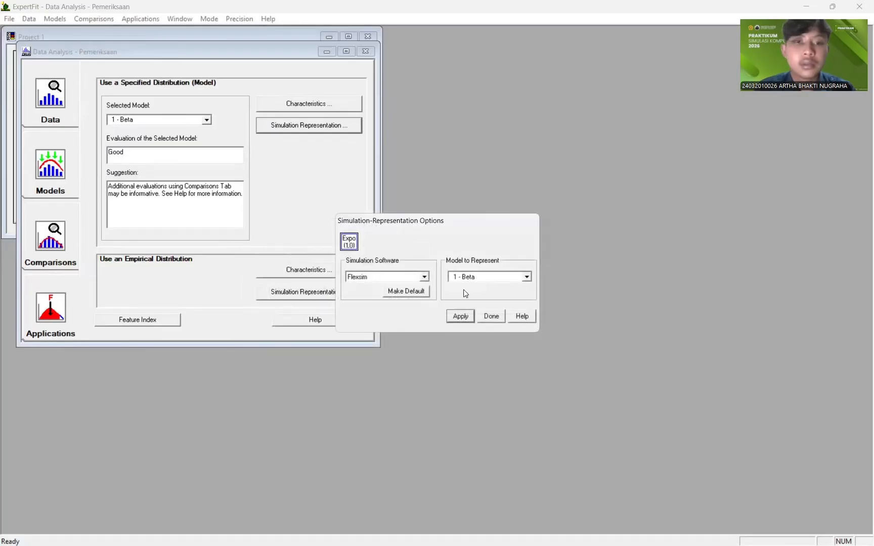
{"action": "left_click", "coordinate": [380, 167]}
{"action": "left_click", "coordinate": [365, 52]}
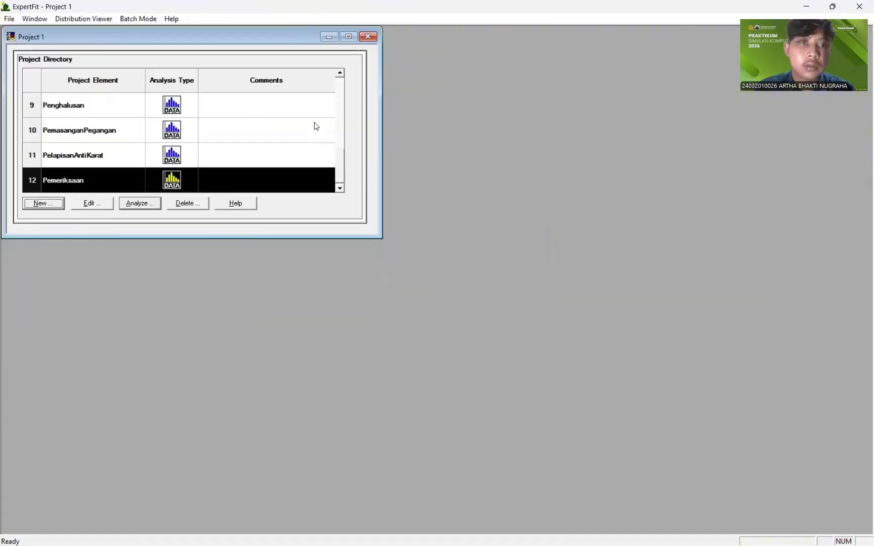
Step: Create a project element named Pengemasan with the analysis type for fitting distributions to data
{"action": "left_click", "coordinate": [43, 203]}
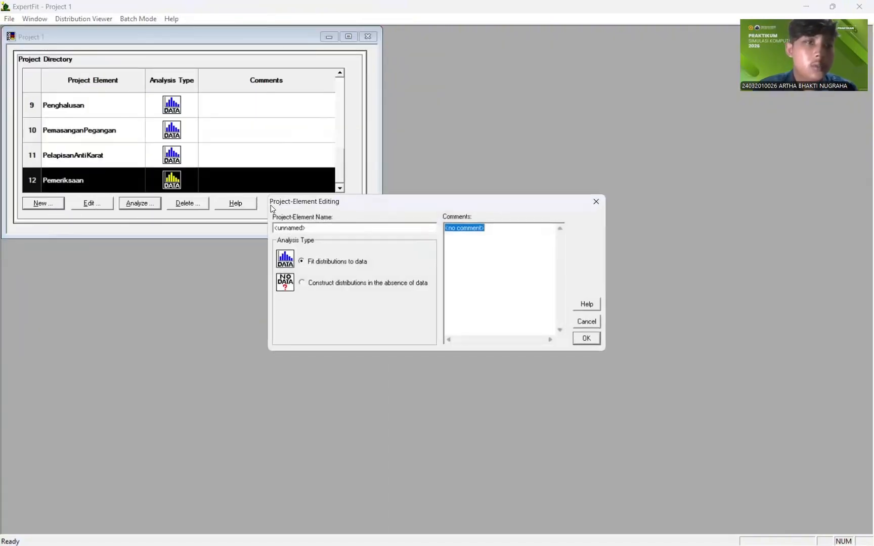
{"action": "key", "text": "shift+Home"}
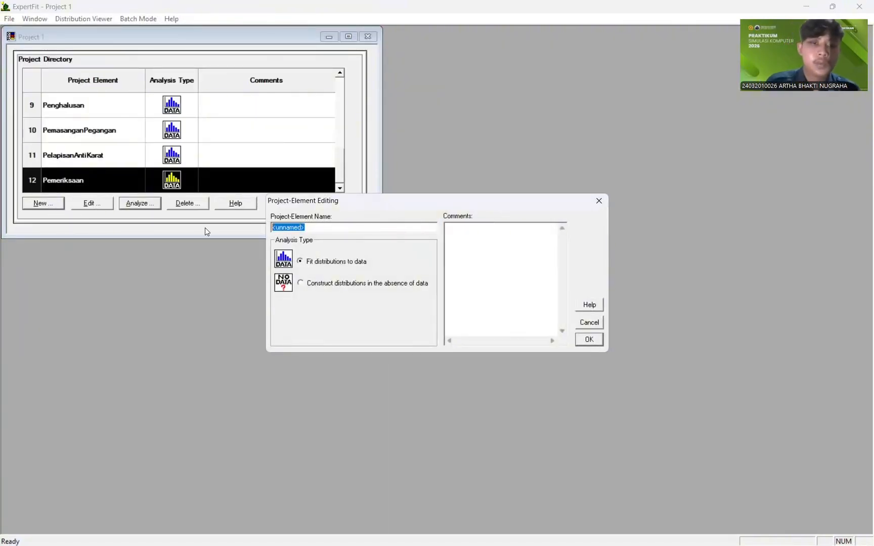
{"action": "type", "text": "Pengemasan"}
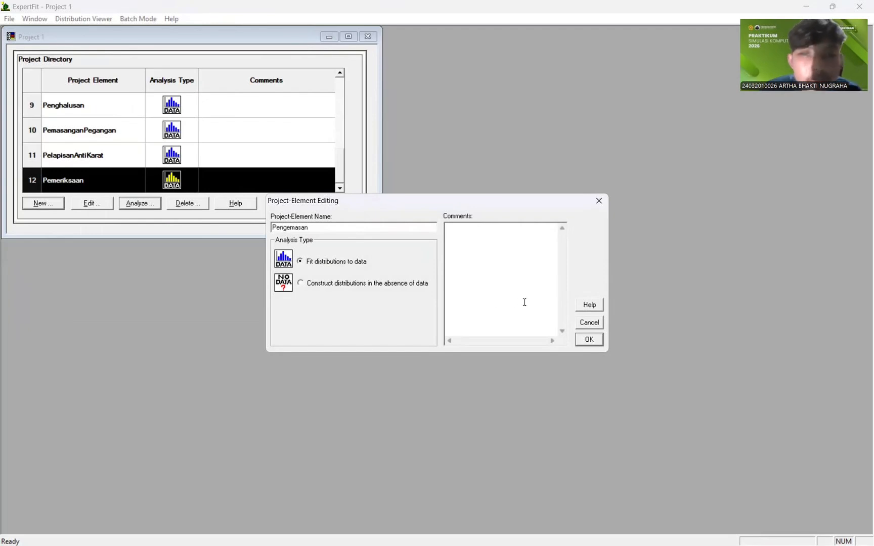
{"action": "left_click", "coordinate": [587, 338]}
Step: Open the Pengemasan analysis and enter the copied measurements from the clipboard as real-valued data
{"action": "left_click", "coordinate": [139, 203]}
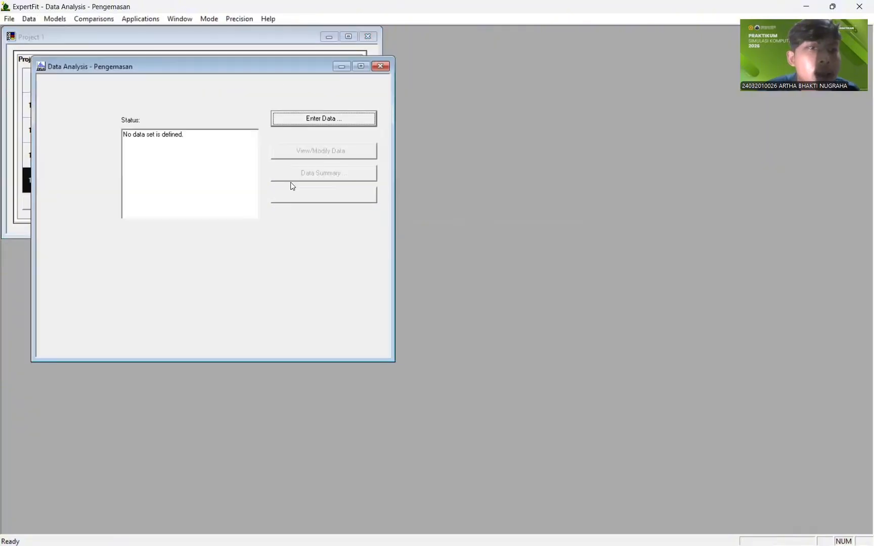
{"action": "left_click", "coordinate": [302, 121]}
{"action": "left_click", "coordinate": [412, 267]}
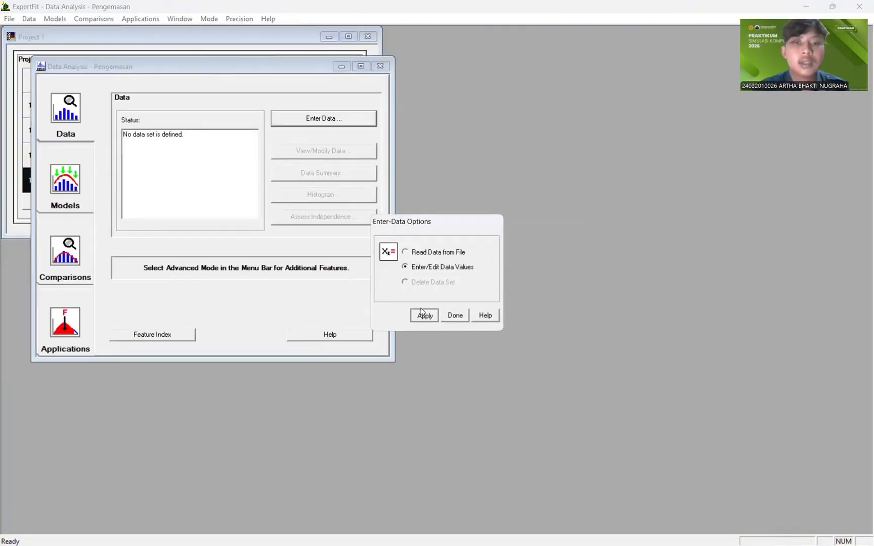
{"action": "left_click", "coordinate": [424, 312]}
{"action": "left_click", "coordinate": [493, 341]}
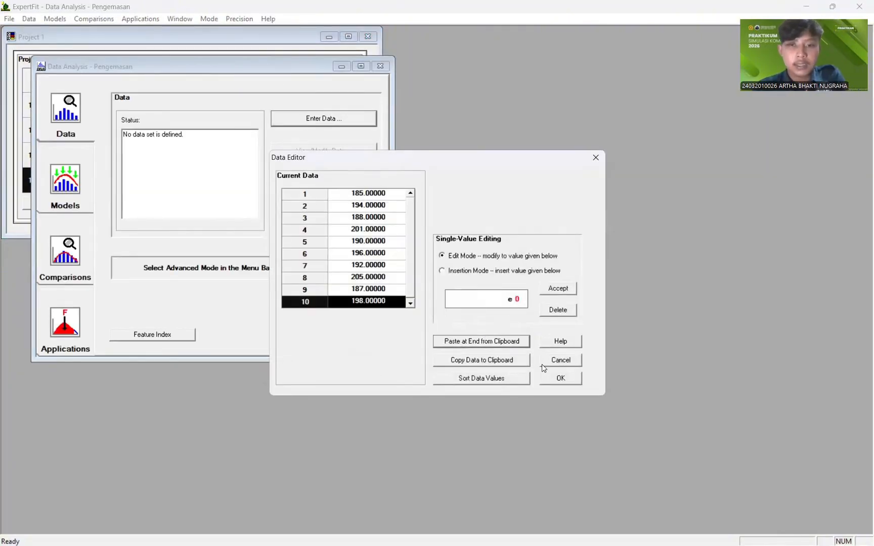
{"action": "left_click", "coordinate": [557, 380]}
{"action": "left_click", "coordinate": [446, 304]}
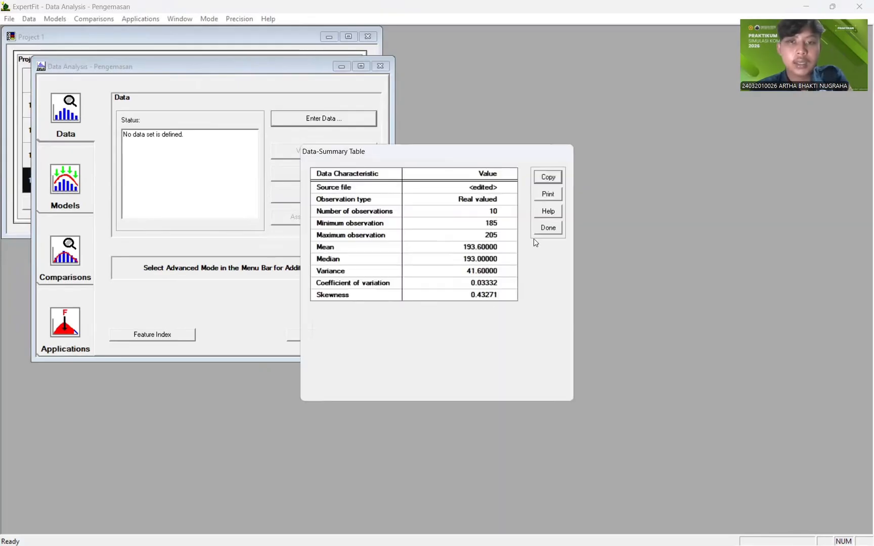
{"action": "left_click", "coordinate": [547, 227]}
Step: Run automated fitting of distribution models on the Pengemasan data and close the results
{"action": "left_click", "coordinate": [48, 187]}
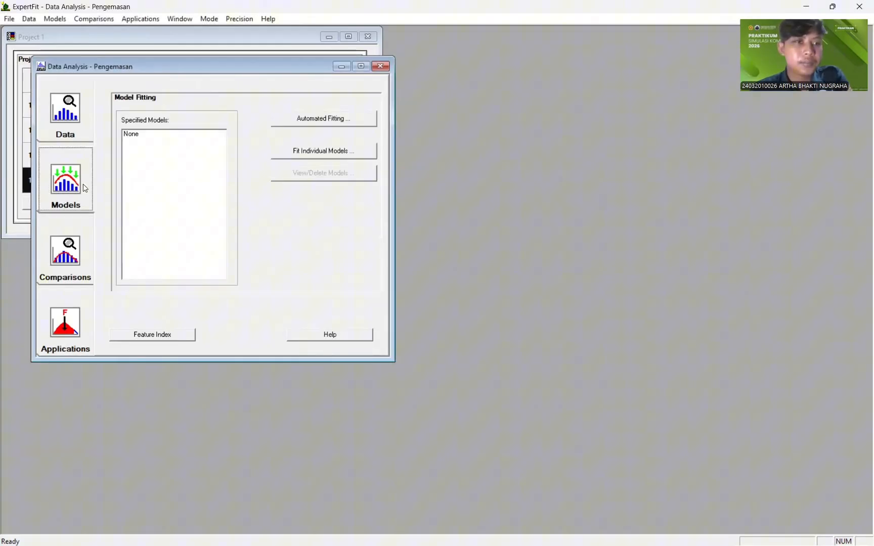
{"action": "left_click", "coordinate": [305, 122]}
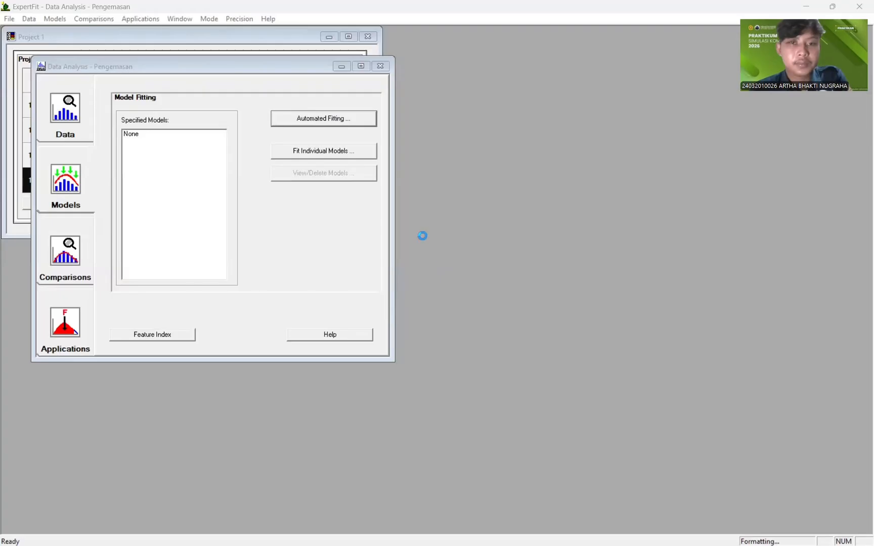
{"action": "left_click", "coordinate": [601, 179]}
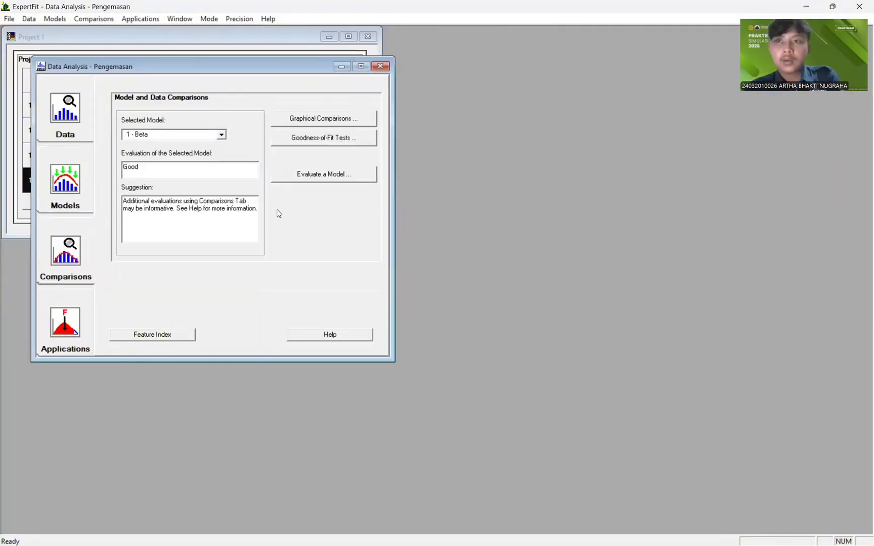
Step: Generate the Flexsim simulation representation of Pengemasan's 1 - Beta model and copy its code expression
{"action": "left_click", "coordinate": [76, 319]}
{"action": "left_click", "coordinate": [334, 140]}
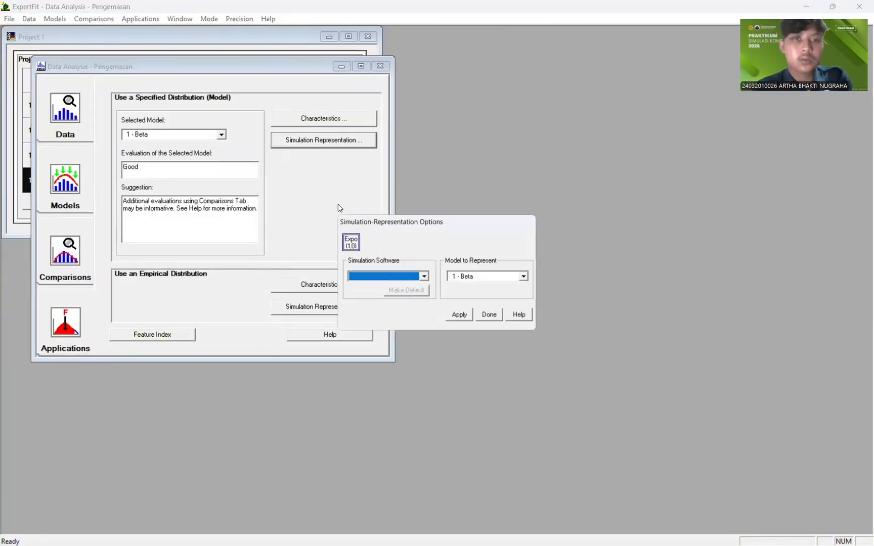
{"action": "left_click", "coordinate": [423, 277]}
{"action": "left_click", "coordinate": [404, 291]}
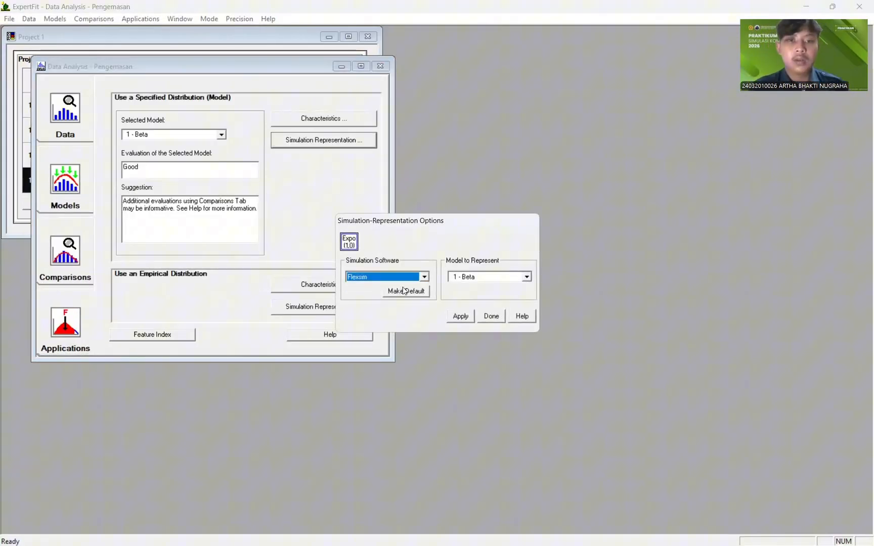
{"action": "left_click", "coordinate": [460, 316]}
{"action": "left_click_drag", "start_coordinate": [266, 300], "coordinate": [359, 301]}
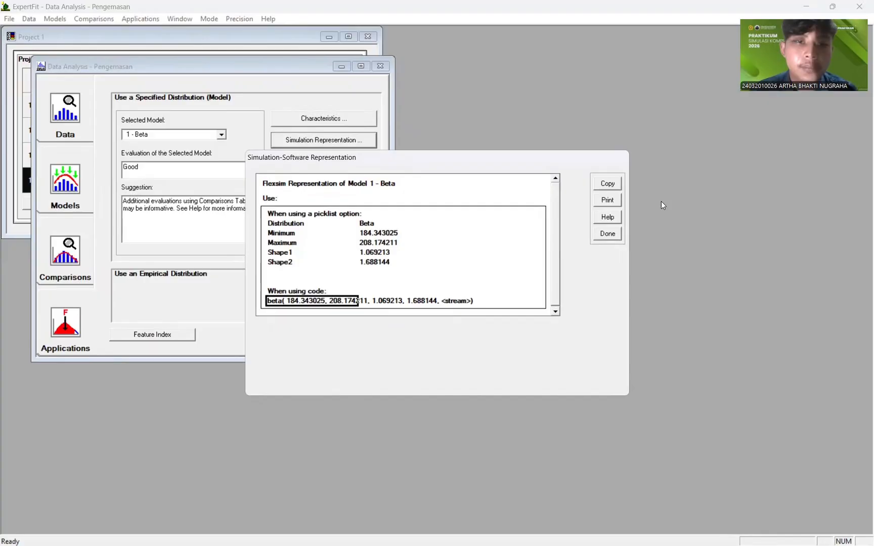
{"action": "left_click", "coordinate": [608, 184]}
{"action": "left_click", "coordinate": [480, 294]}
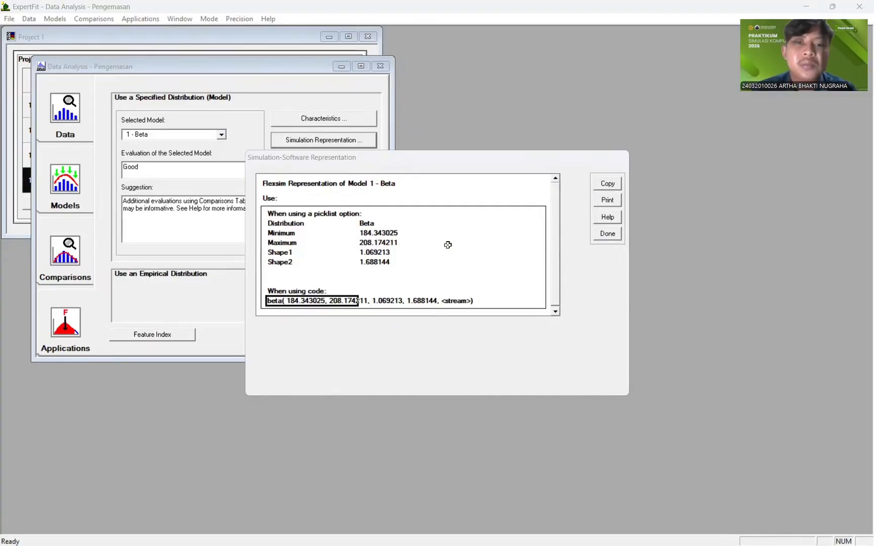
Step: Switch to FlexSim and set the Pengemasan process time to the copied beta expression (184.343025, 208.174211, 1.069213, 1.688144), with getstream(current) as its stream
{"action": "key", "text": "alt+Tab"}
{"action": "left_click", "coordinate": [423, 162]}
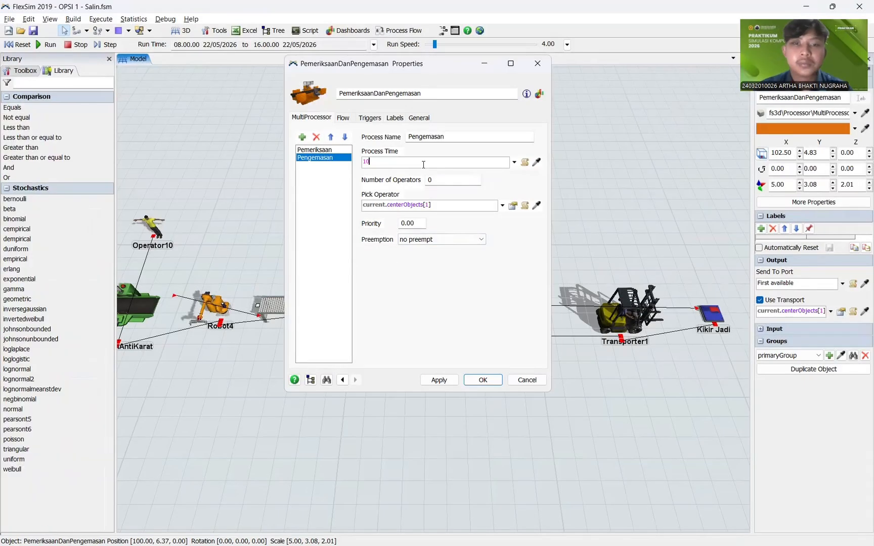
{"action": "key", "text": "ctrl+v"}
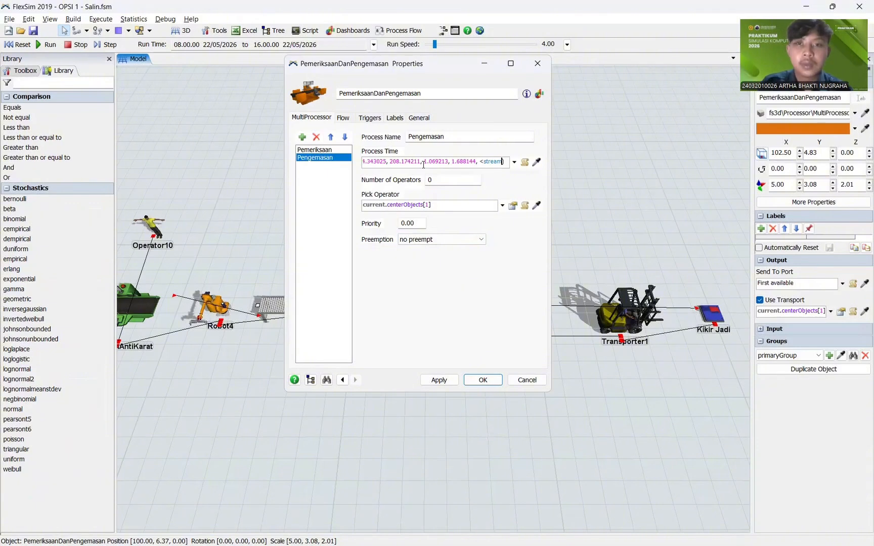
{"action": "key", "text": "BackSpace"}
{"action": "key", "text": "BackSpace"}
{"action": "type", "text": "get"}
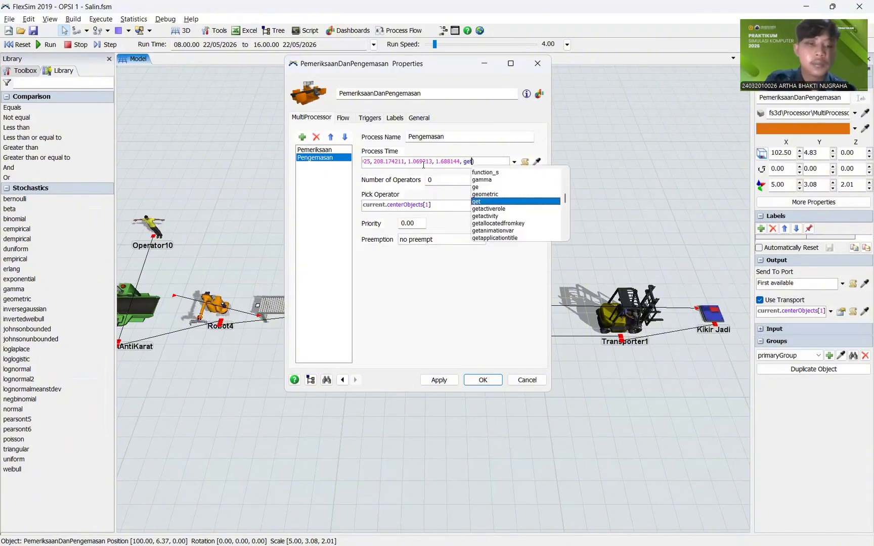
{"action": "type", "text": "stream(current"}
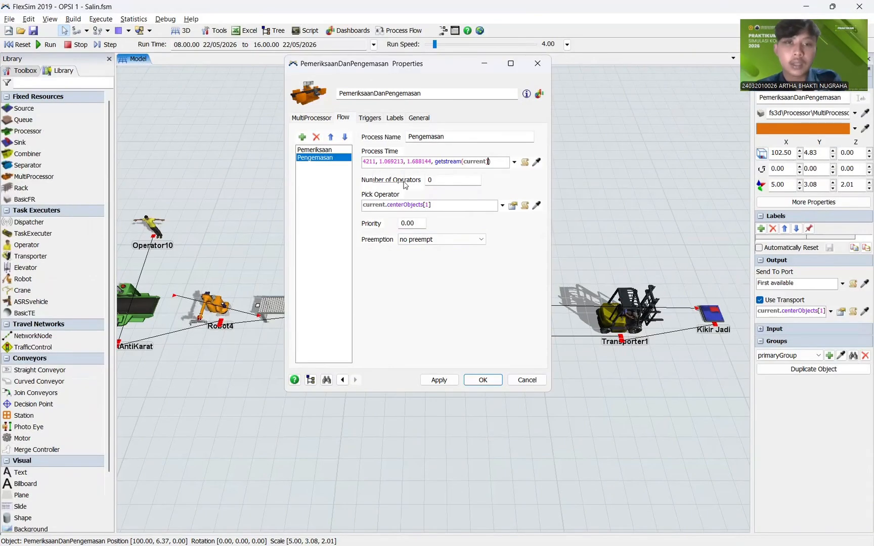
Step: Apply the Pengemasan process time and close the PemeriksaanDanPengemasan properties
{"action": "left_click", "coordinate": [440, 380]}
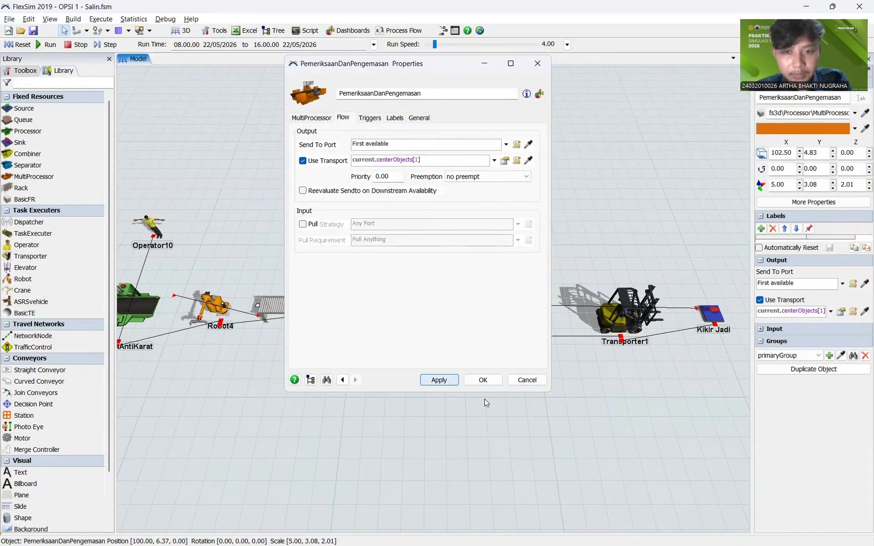
{"action": "left_click", "coordinate": [493, 379]}
{"action": "left_click", "coordinate": [720, 372]}
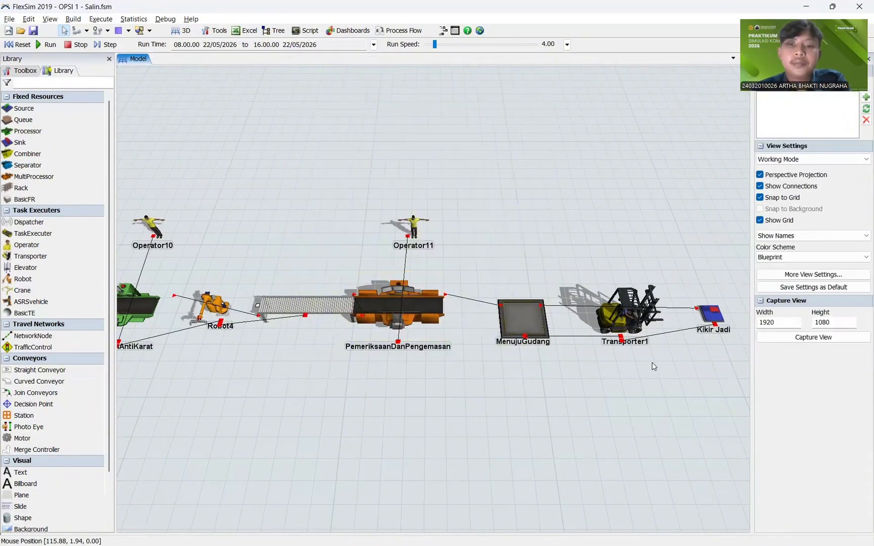
Step: Review Transporter1's transporter, breaks, collision, labels and general properties, then close them
{"action": "scroll", "coordinate": [645, 360], "scroll_direction": "down", "scroll_amount": 3}
{"action": "left_click_drag", "start_coordinate": [600, 356], "coordinate": [535, 366]}
{"action": "left_click", "coordinate": [556, 336]}
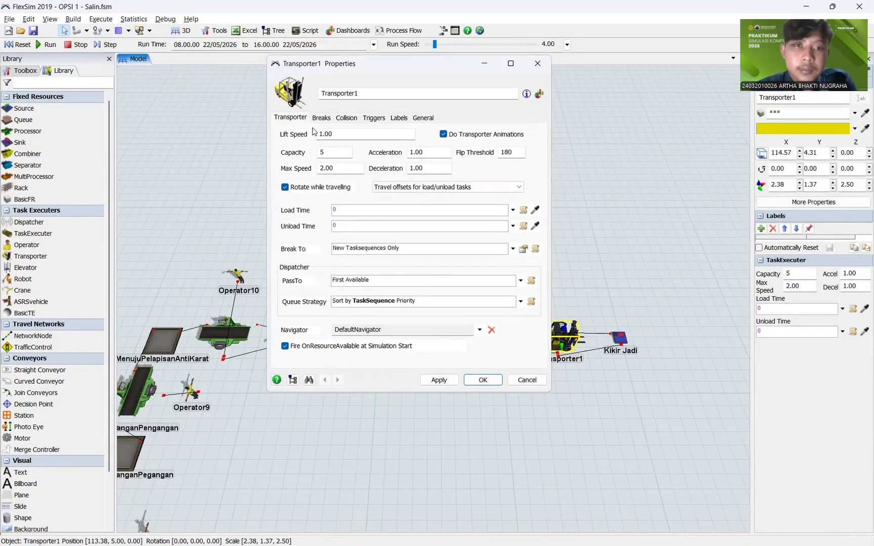
{"action": "left_click", "coordinate": [320, 118]}
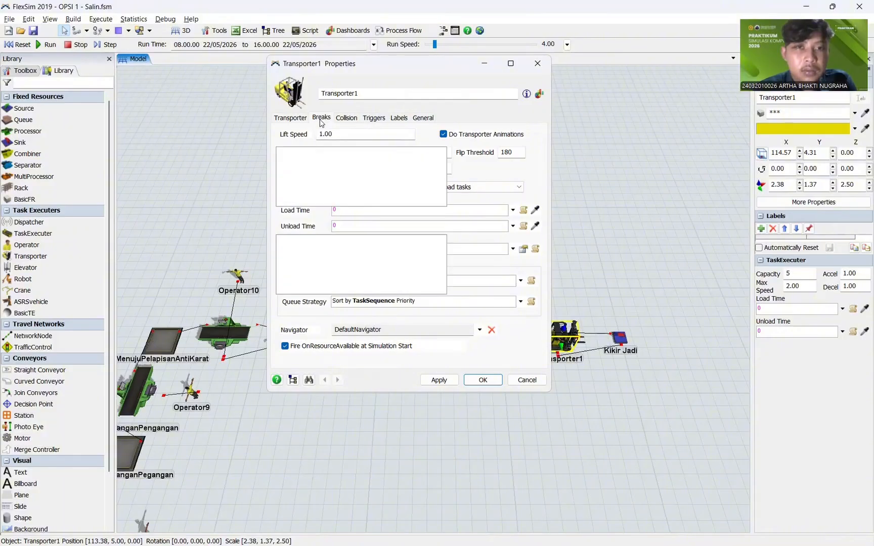
{"action": "left_click", "coordinate": [347, 118]}
{"action": "left_click", "coordinate": [399, 118]}
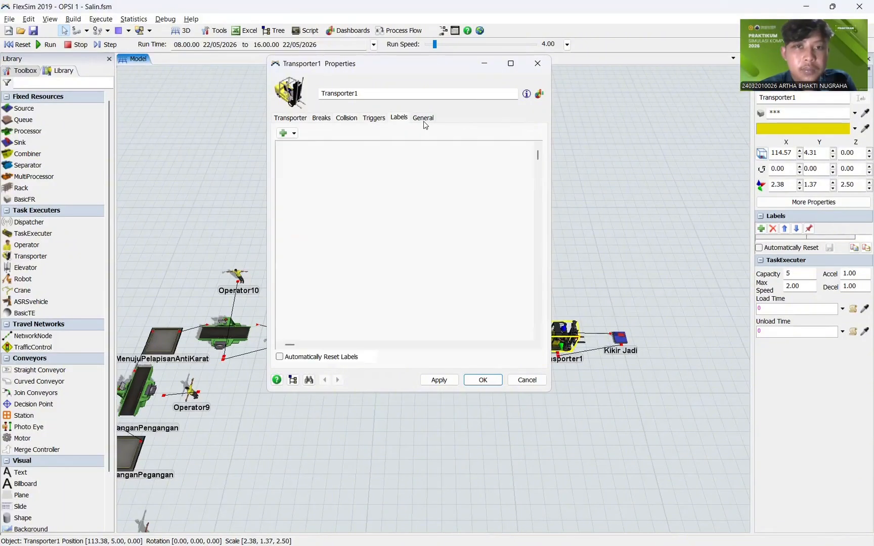
{"action": "left_click", "coordinate": [423, 118]}
{"action": "left_click", "coordinate": [291, 118]}
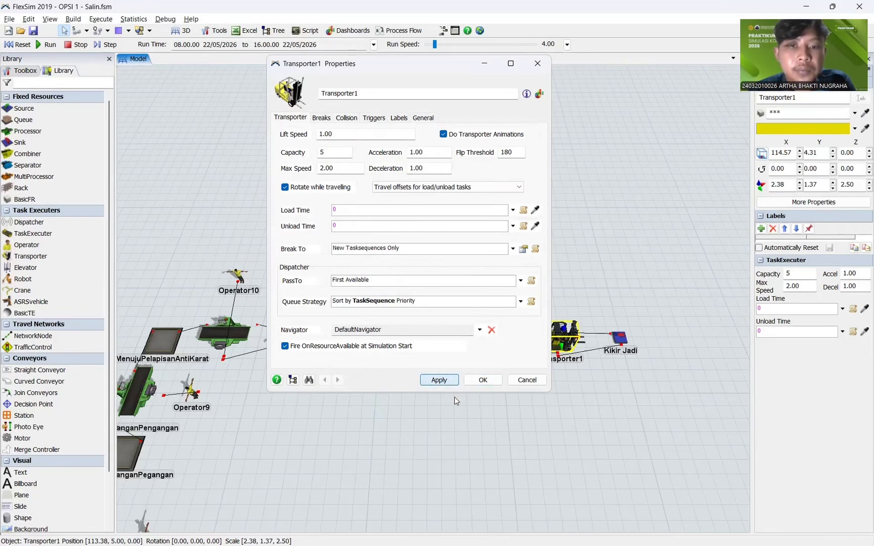
{"action": "left_click", "coordinate": [445, 412]}
Step: Look over the whole production line layout, from the Kikir Jadi sink back to MenujuProses, and check the available debugging commands
{"action": "scroll", "coordinate": [445, 412], "scroll_direction": "down", "scroll_amount": 2}
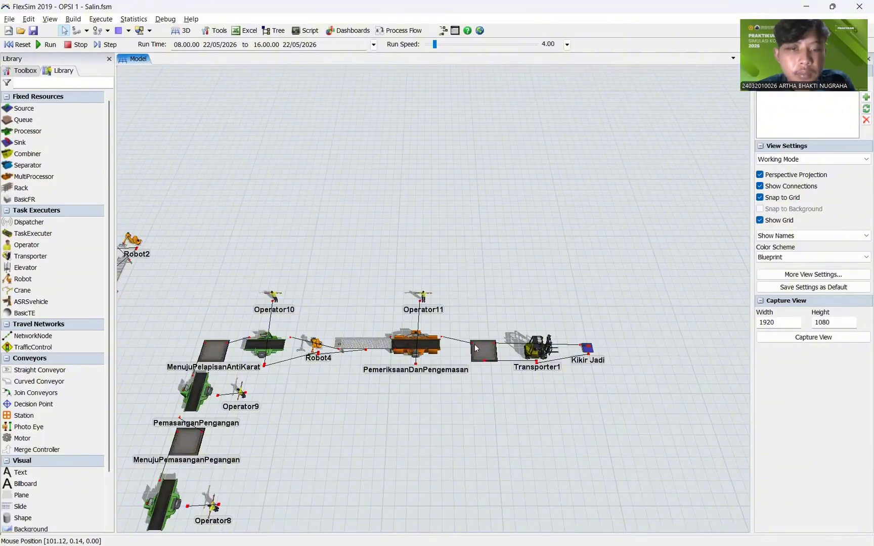
{"action": "left_click_drag", "start_coordinate": [477, 339], "coordinate": [629, 203]}
{"action": "left_click_drag", "start_coordinate": [317, 244], "coordinate": [563, 245]}
{"action": "left_click_drag", "start_coordinate": [210, 182], "coordinate": [249, 247]}
{"action": "left_click_drag", "start_coordinate": [242, 213], "coordinate": [241, 202]}
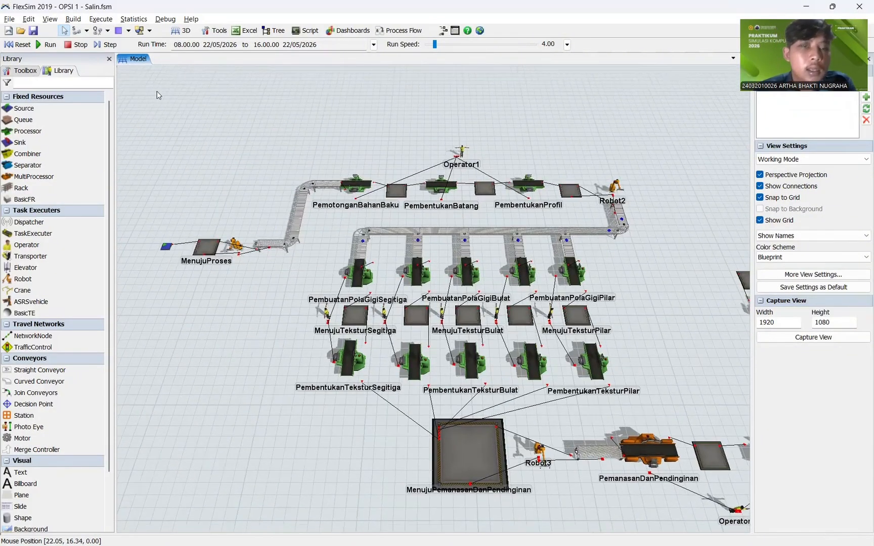
{"action": "left_click_drag", "start_coordinate": [488, 370], "coordinate": [335, 186]}
{"action": "left_click_drag", "start_coordinate": [401, 249], "coordinate": [414, 273]}
{"action": "scroll", "coordinate": [414, 273], "scroll_direction": "up", "scroll_amount": 2}
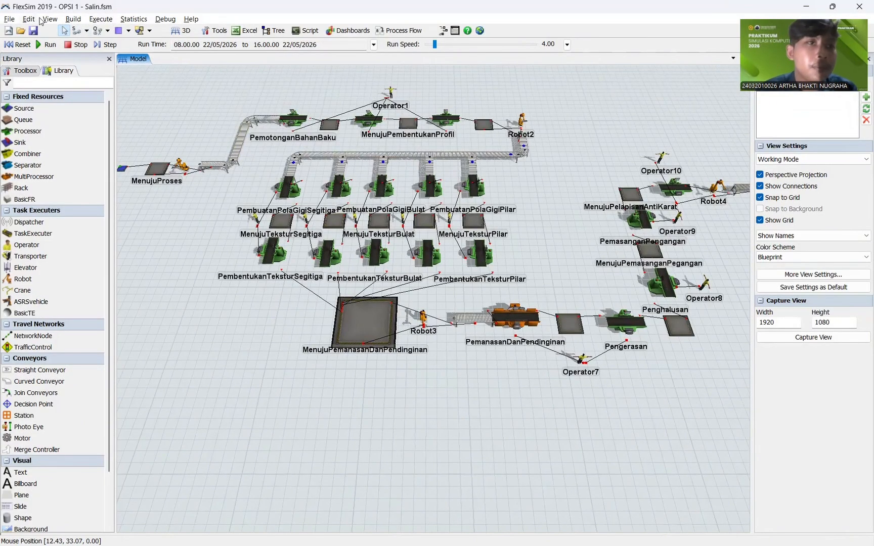
{"action": "left_click", "coordinate": [157, 20]}
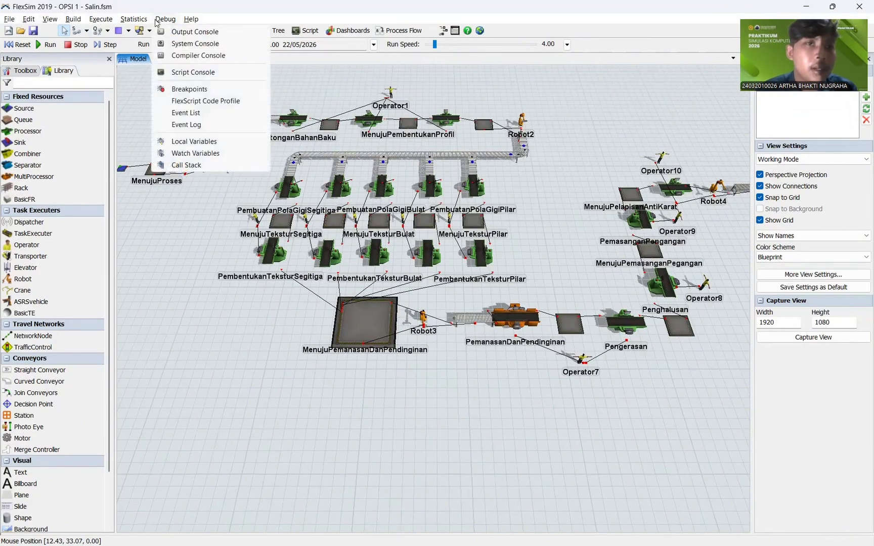
Step: Check the System Console for output alongside the model and close the console
{"action": "left_click", "coordinate": [195, 44]}
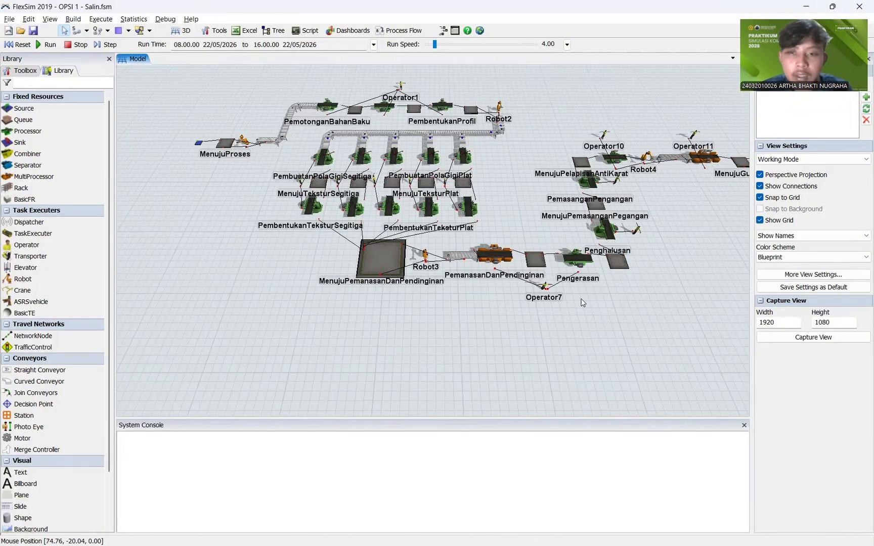
{"action": "left_click_drag", "start_coordinate": [582, 303], "coordinate": [526, 331]}
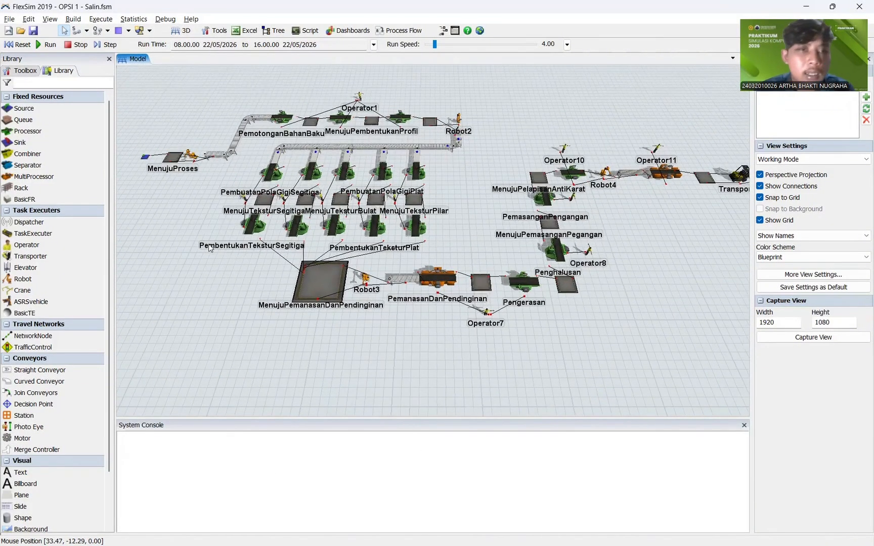
{"action": "left_click_drag", "start_coordinate": [207, 240], "coordinate": [183, 277]}
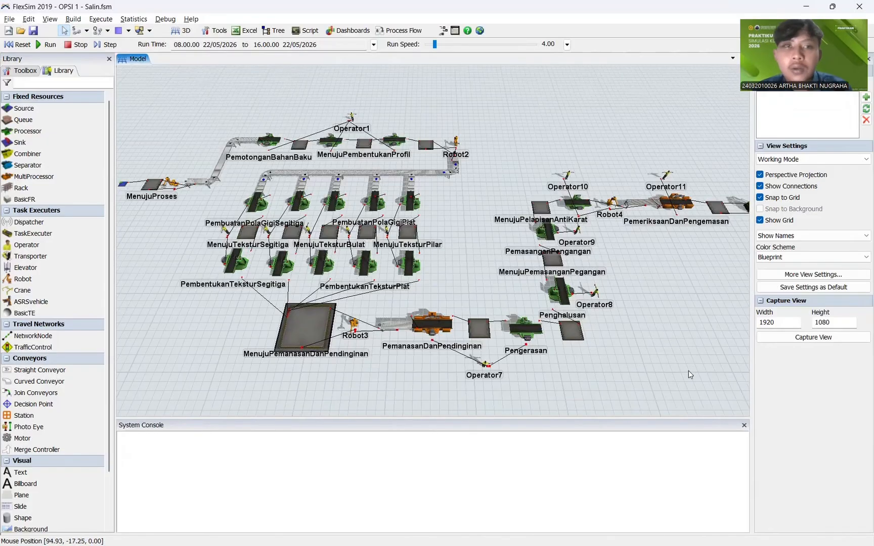
{"action": "left_click", "coordinate": [743, 427]}
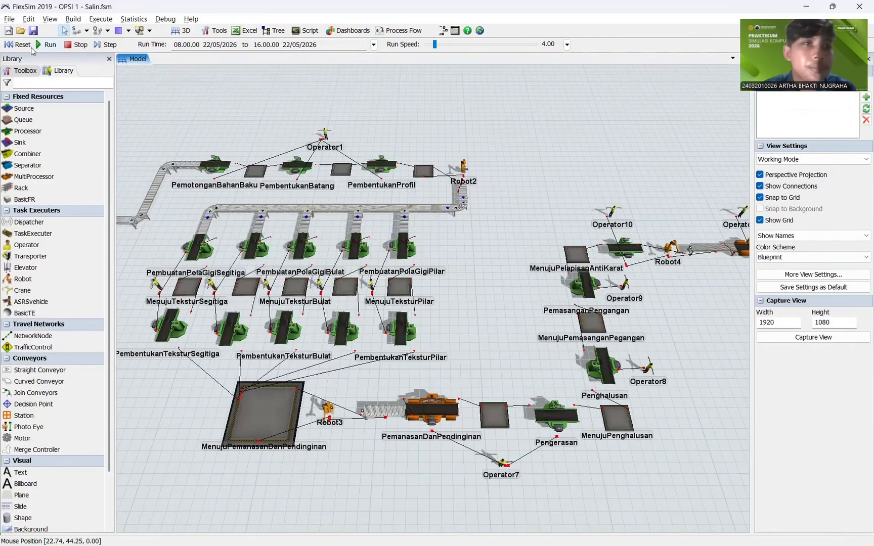
Step: Run the simulation, focus on the line from MenujuProses to PembentukanProfil, and raise the run speed to 398
{"action": "left_click", "coordinate": [47, 44]}
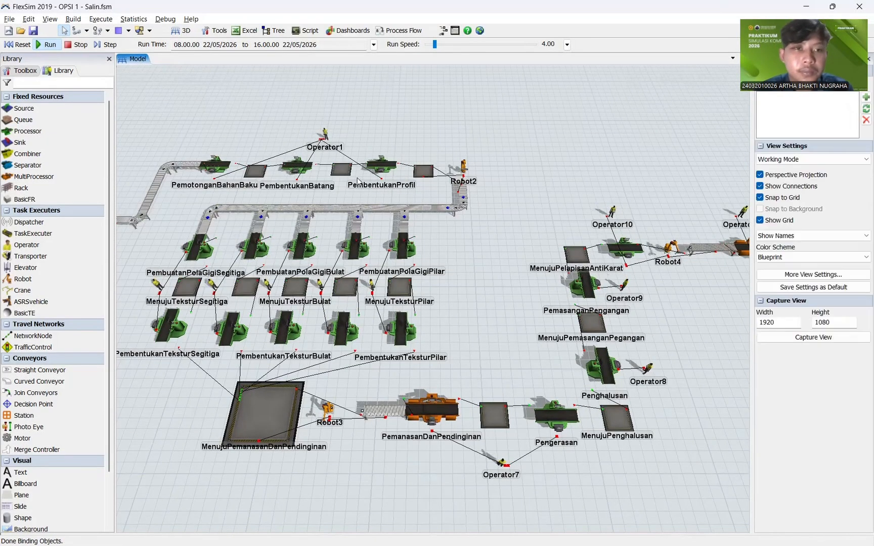
{"action": "scroll", "coordinate": [250, 171], "scroll_direction": "down", "scroll_amount": 3}
{"action": "left_click_drag", "start_coordinate": [242, 168], "coordinate": [390, 192]}
{"action": "scroll", "coordinate": [391, 197], "scroll_direction": "up", "scroll_amount": 4}
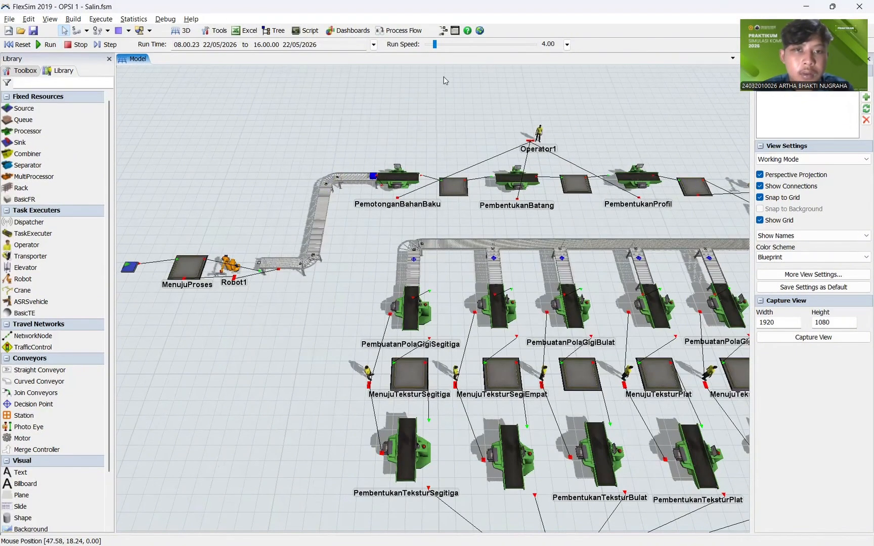
{"action": "left_click", "coordinate": [450, 45]}
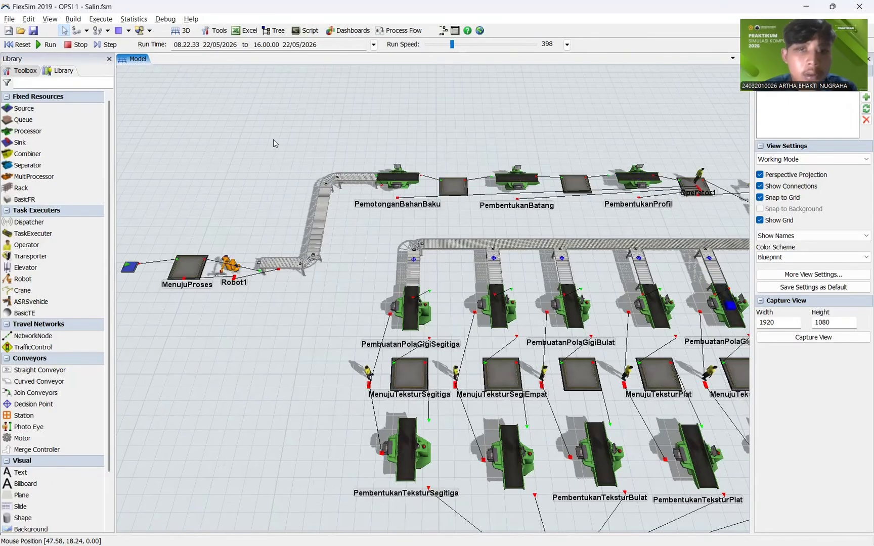
Step: Follow the running item flow from the tooth-pattern processors through the heating stage to PelapisanAntiKarat, Robot4 and PemeriksaanDanPengemasan
{"action": "scroll", "coordinate": [489, 200], "scroll_direction": "down", "scroll_amount": 2}
{"action": "left_click_drag", "start_coordinate": [489, 199], "coordinate": [379, 136]}
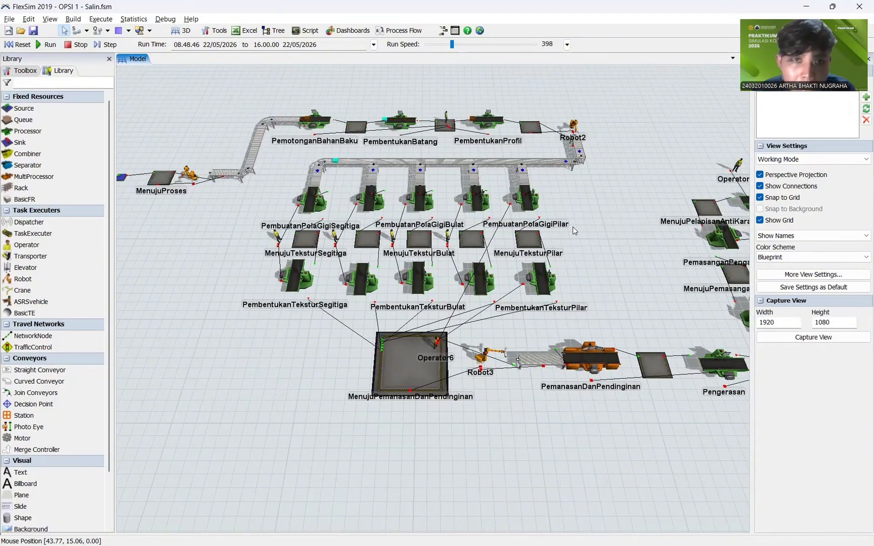
{"action": "left_click_drag", "start_coordinate": [573, 227], "coordinate": [403, 192]}
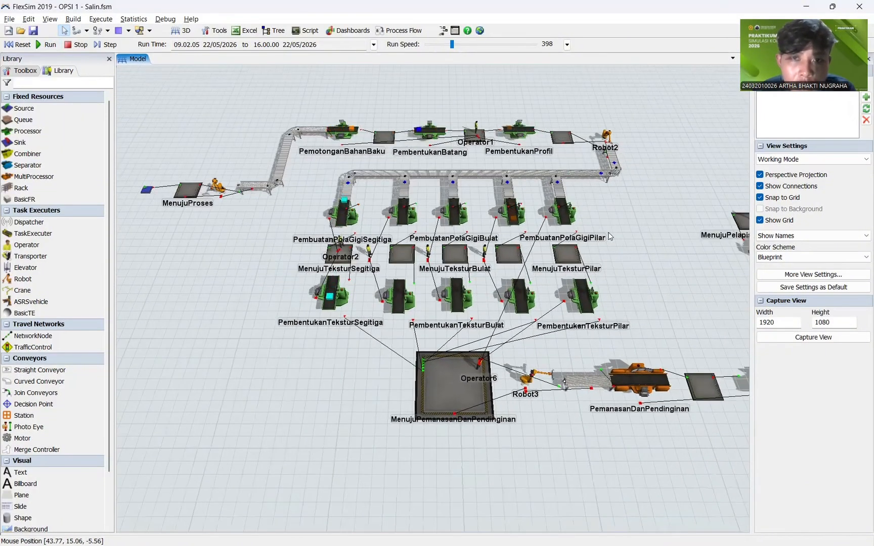
{"action": "scroll", "coordinate": [642, 242], "scroll_direction": "down", "scroll_amount": 2}
{"action": "scroll", "coordinate": [642, 242], "scroll_direction": "down", "scroll_amount": 2}
{"action": "left_click_drag", "start_coordinate": [642, 241], "coordinate": [427, 211]}
{"action": "scroll", "coordinate": [607, 195], "scroll_direction": "up", "scroll_amount": 4}
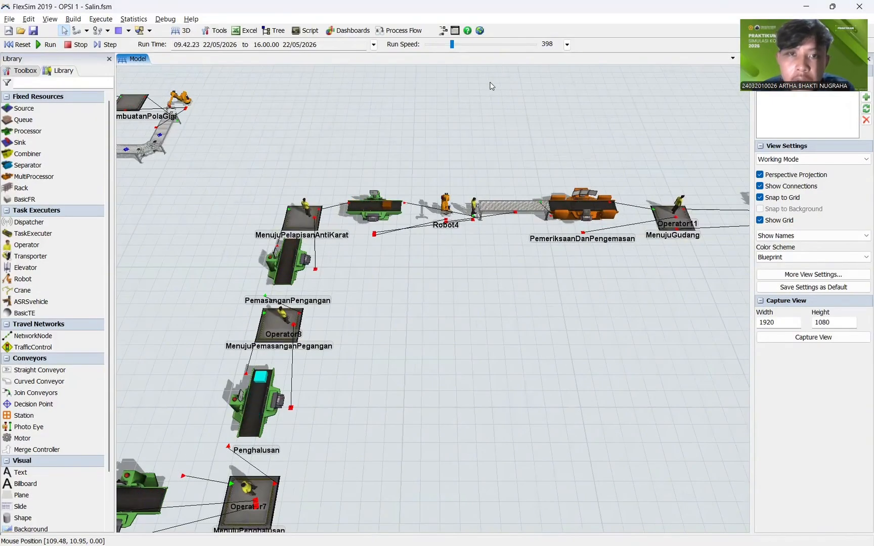
Step: Lower the run speed to 5.27, inspect the packing and warehouse end of the line, and reset the simulation
{"action": "left_click_drag", "start_coordinate": [452, 44], "coordinate": [441, 44]}
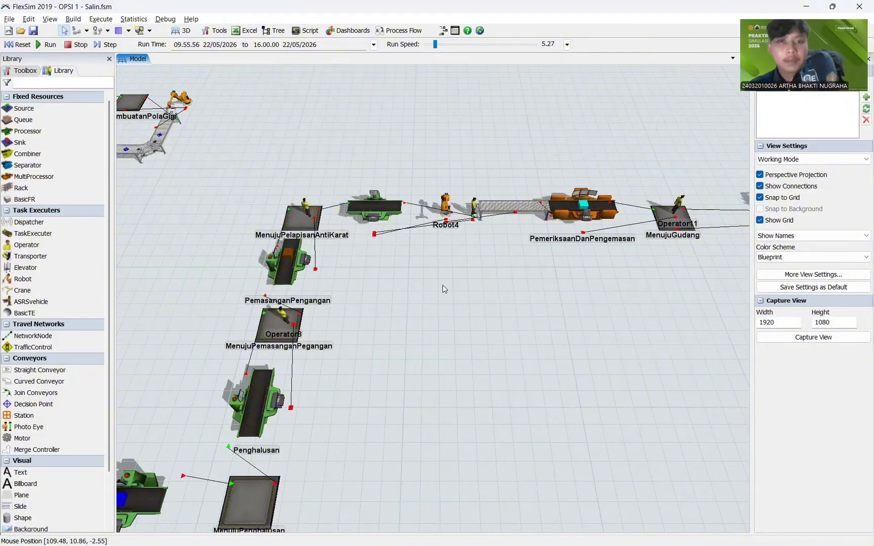
{"action": "left_click_drag", "start_coordinate": [442, 285], "coordinate": [504, 262]}
{"action": "scroll", "coordinate": [382, 273], "scroll_direction": "down", "scroll_amount": 2}
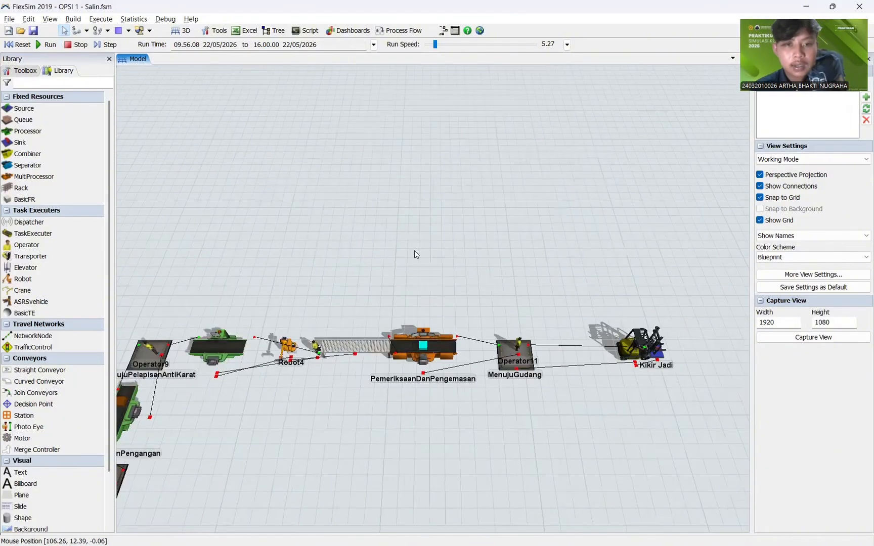
{"action": "left_click", "coordinate": [25, 44]}
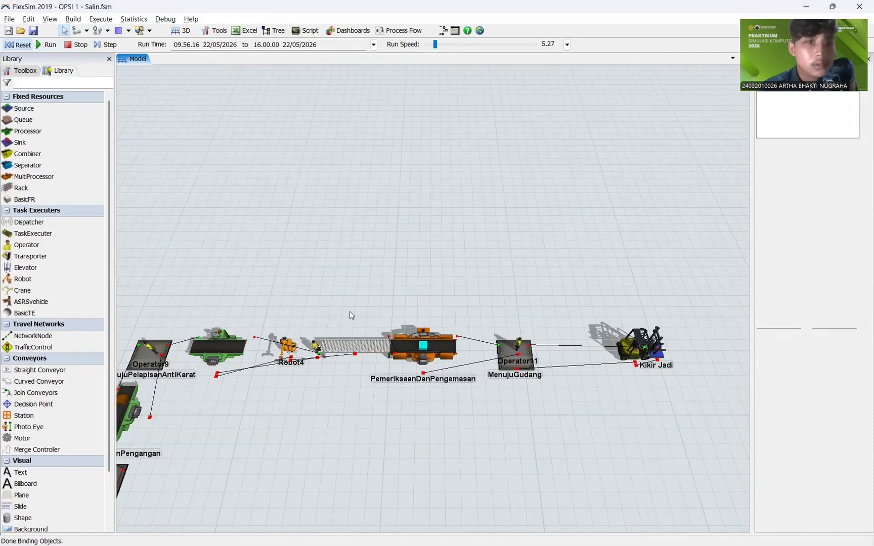
Step: Delete the Conveyor12 connection from Robot4's central ports, keeping only PelapisanAntiKarat, and apply the change
{"action": "scroll", "coordinate": [273, 363], "scroll_direction": "up", "scroll_amount": 2}
{"action": "scroll", "coordinate": [273, 364], "scroll_direction": "up", "scroll_amount": 2}
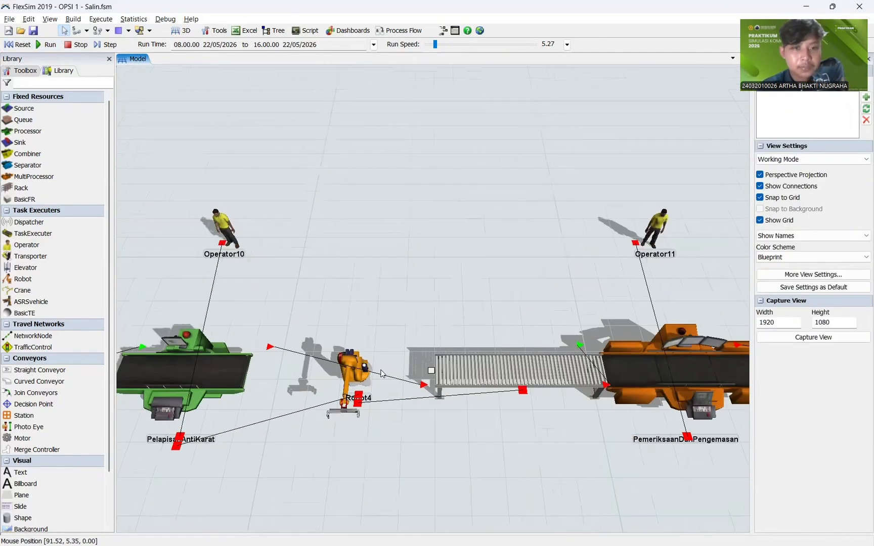
{"action": "left_click", "coordinate": [364, 367]}
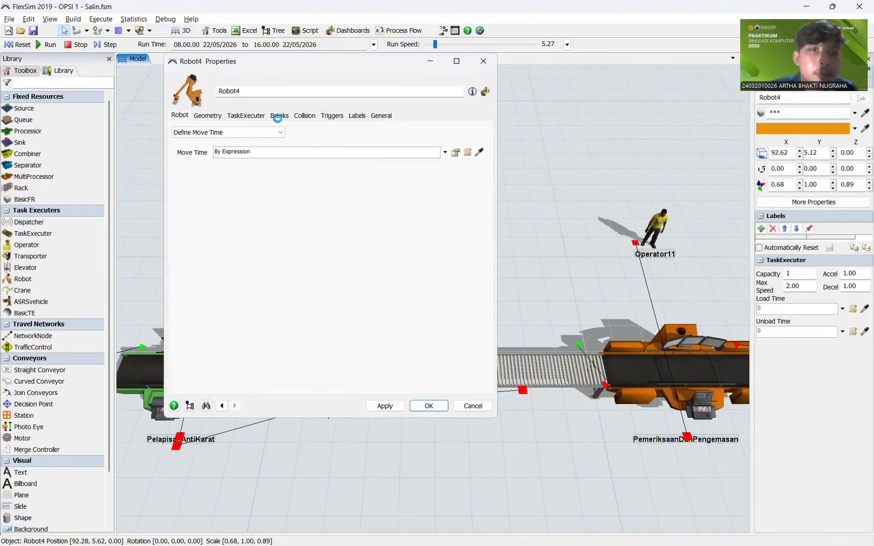
{"action": "left_click", "coordinate": [384, 117]}
{"action": "left_click", "coordinate": [201, 324]}
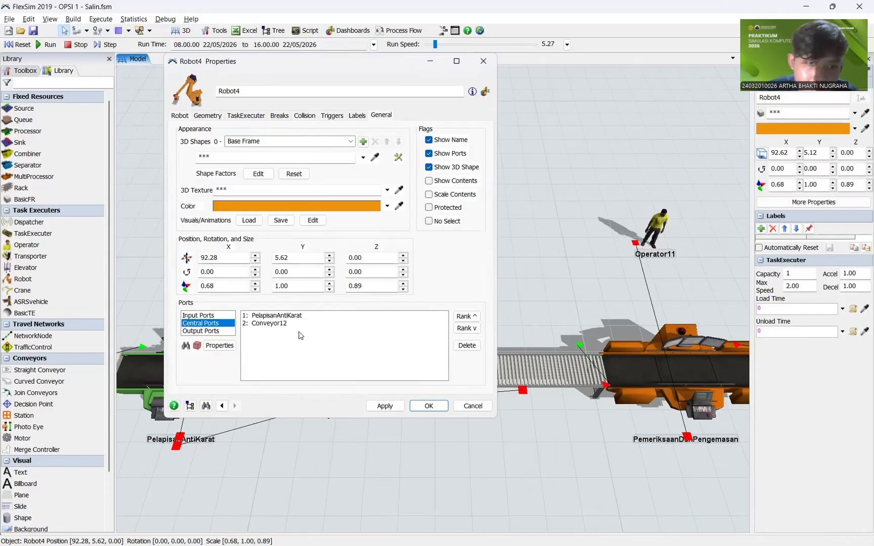
{"action": "left_click", "coordinate": [300, 324]}
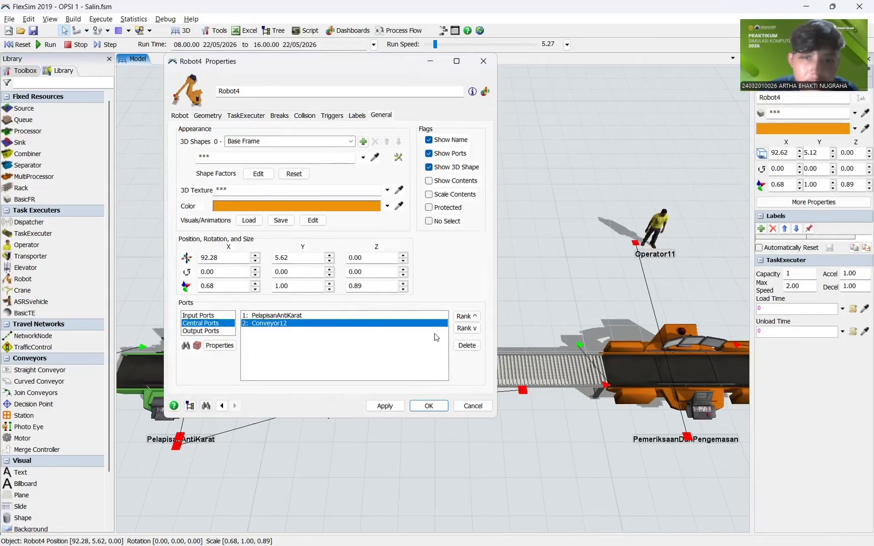
{"action": "left_click", "coordinate": [466, 345]}
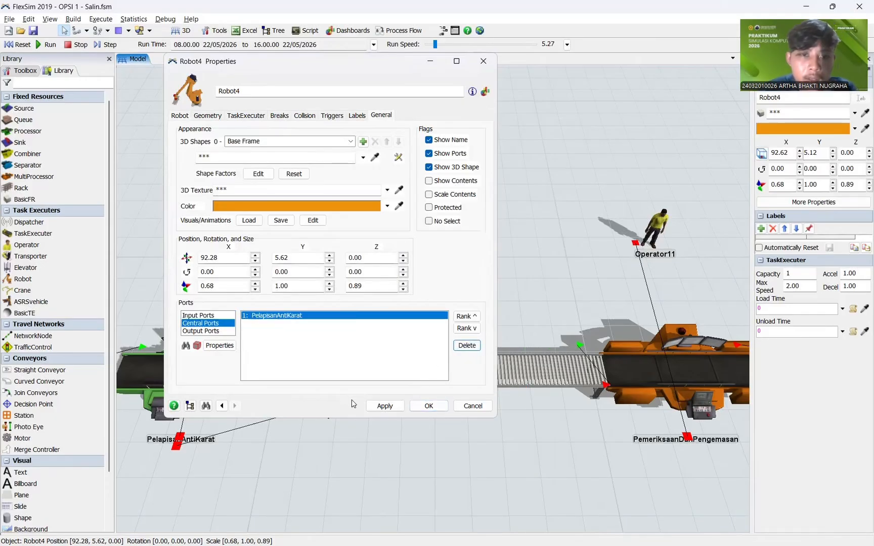
{"action": "left_click", "coordinate": [384, 405]}
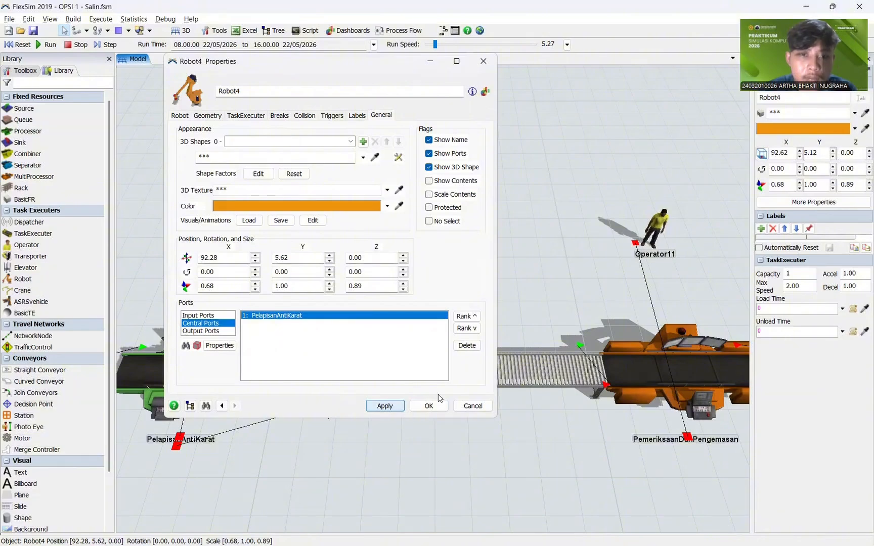
{"action": "left_click", "coordinate": [428, 406]}
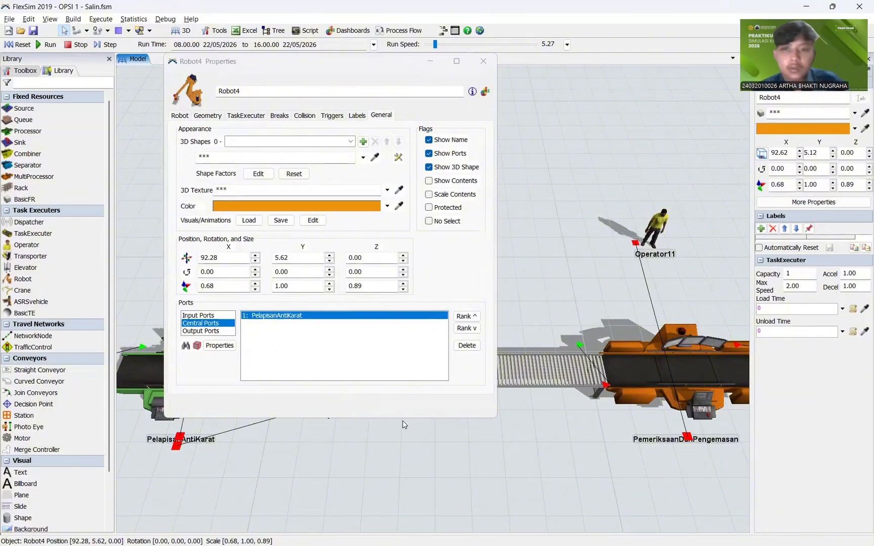
Step: Review the output flow settings of the PelapisanAntiKarat processor and close its properties unchanged
{"action": "left_click", "coordinate": [234, 369]}
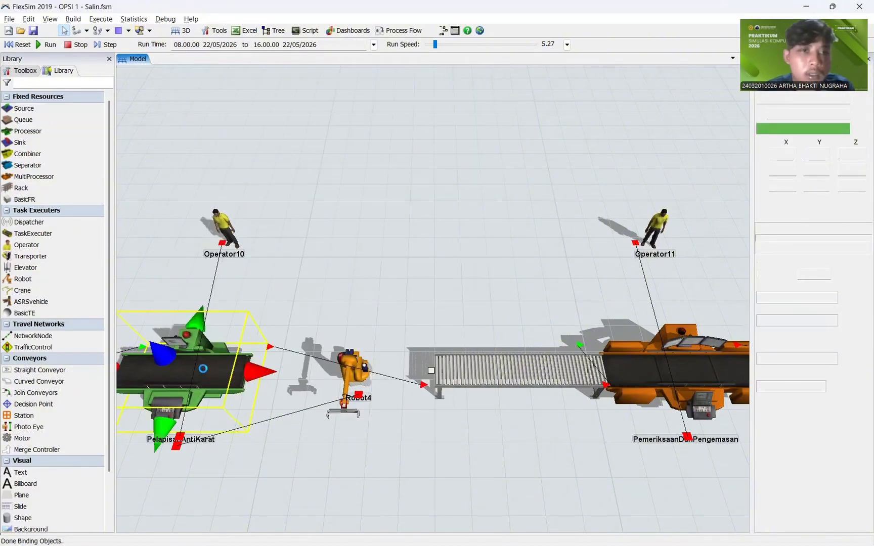
{"action": "double_click", "coordinate": [202, 368]}
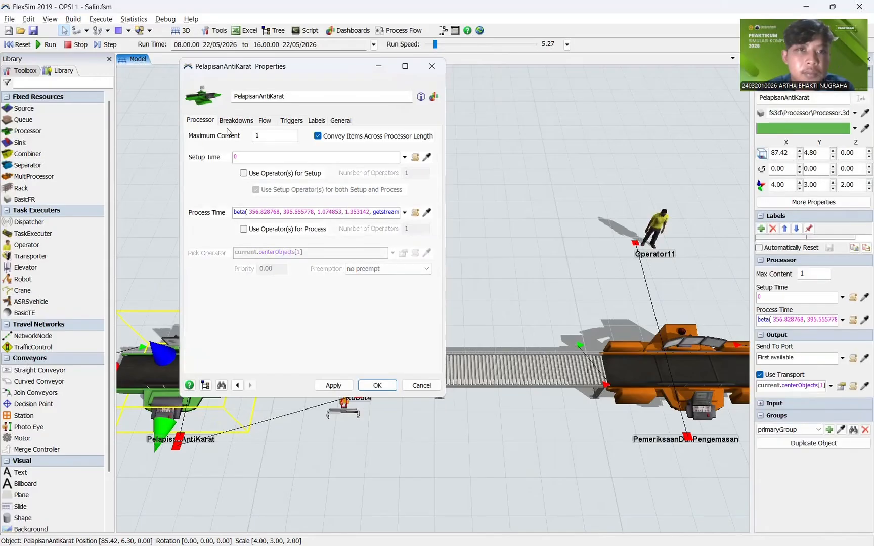
{"action": "left_click", "coordinate": [265, 122]}
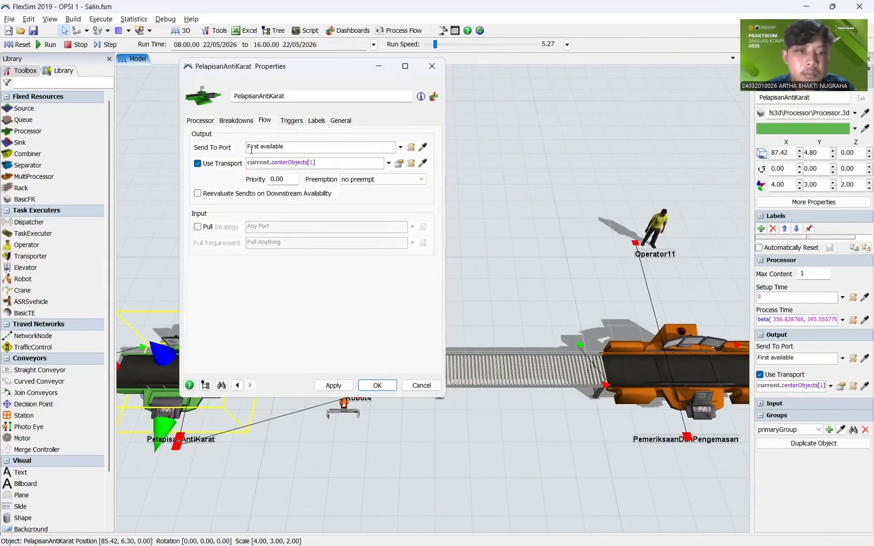
{"action": "left_click", "coordinate": [431, 67]}
{"action": "left_click", "coordinate": [402, 237]}
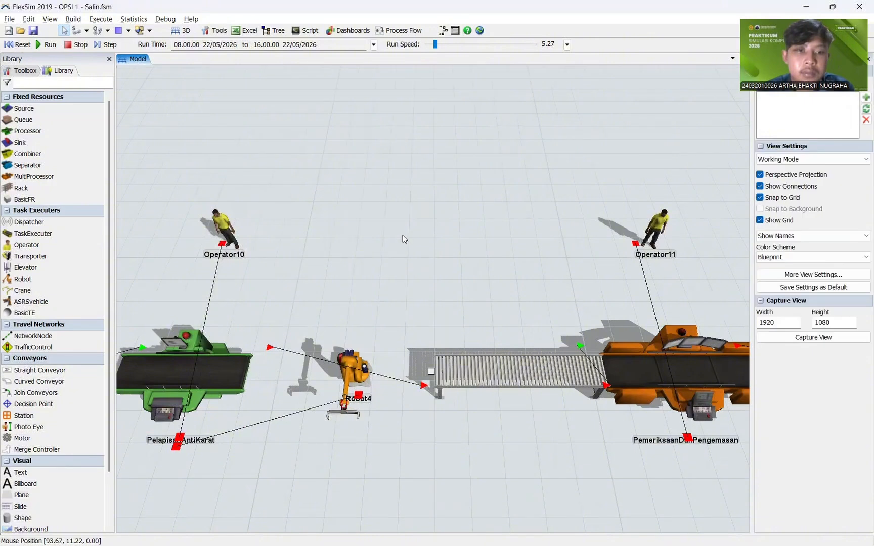
Step: Disable Use Transport in the PelapisanAntiKarat processor's output flow settings and apply the change
{"action": "scroll", "coordinate": [403, 238], "scroll_direction": "down", "scroll_amount": 3}
{"action": "scroll", "coordinate": [418, 214], "scroll_direction": "down", "scroll_amount": 3}
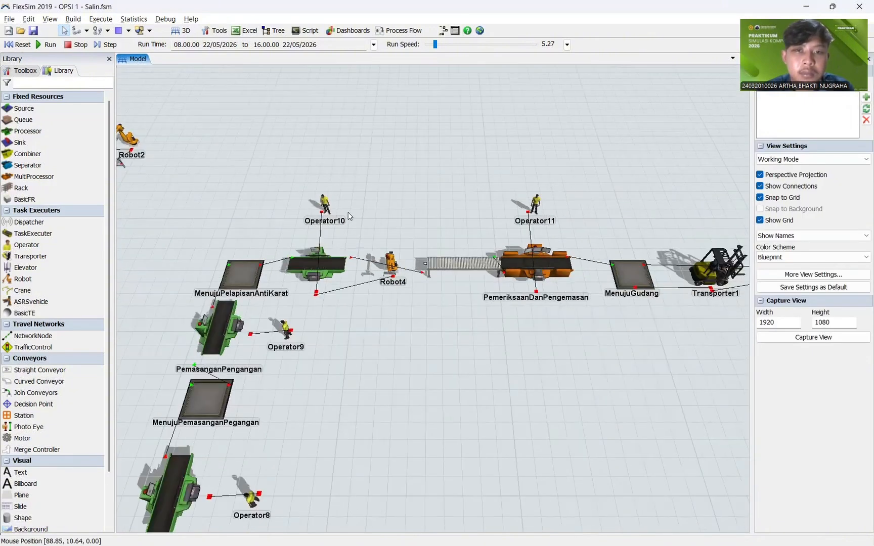
{"action": "scroll", "coordinate": [344, 222], "scroll_direction": "up", "scroll_amount": 3}
{"action": "left_click", "coordinate": [309, 277]}
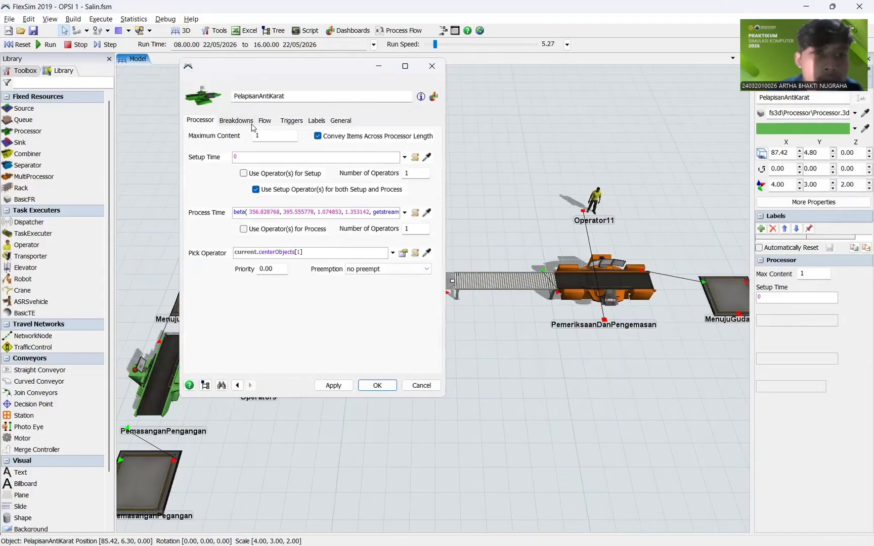
{"action": "left_click", "coordinate": [198, 163]}
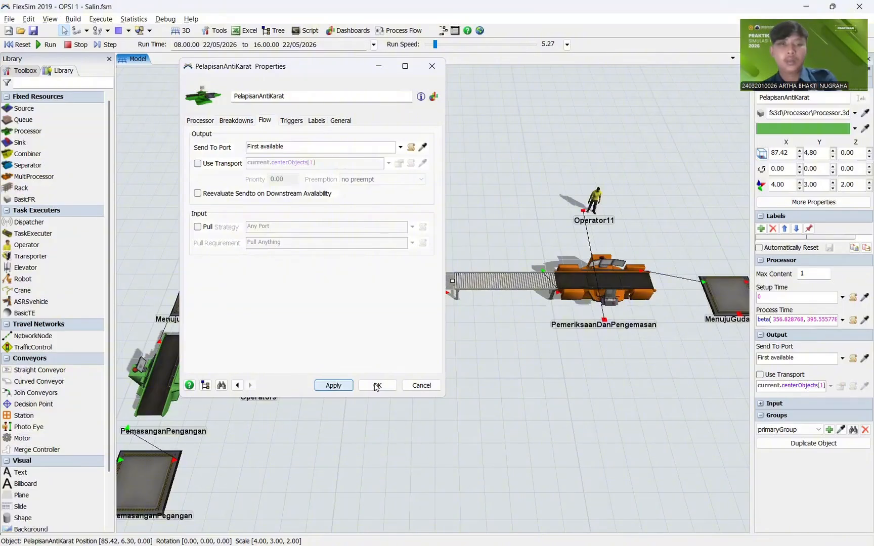
{"action": "left_click", "coordinate": [376, 386]}
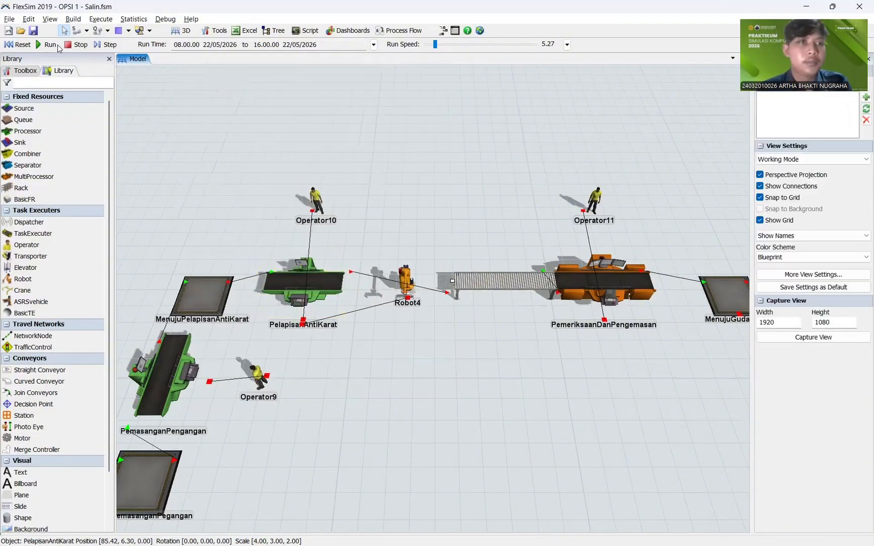
Step: Run the simulation again at a run speed of 233 and watch how items pass from PelapisanAntiKarat to PemeriksaanDanPengemasan
{"action": "left_click", "coordinate": [56, 46]}
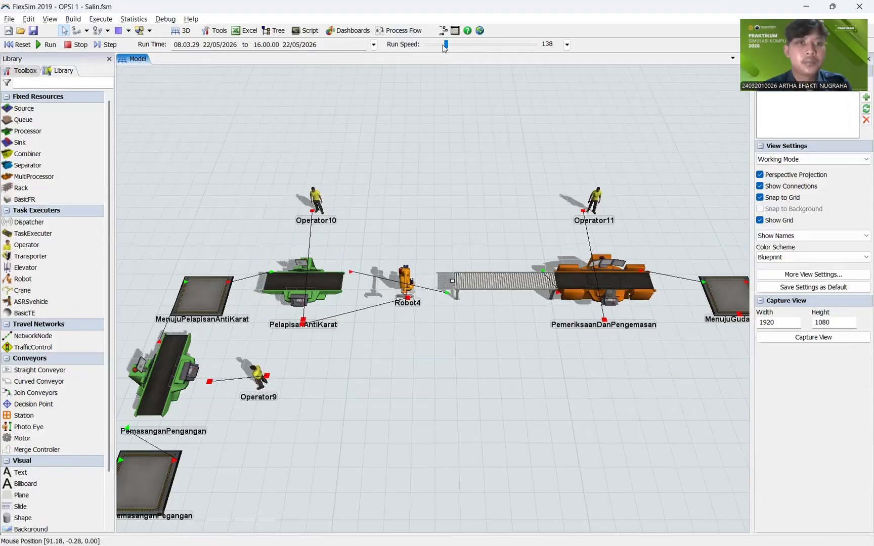
{"action": "left_click", "coordinate": [462, 45]}
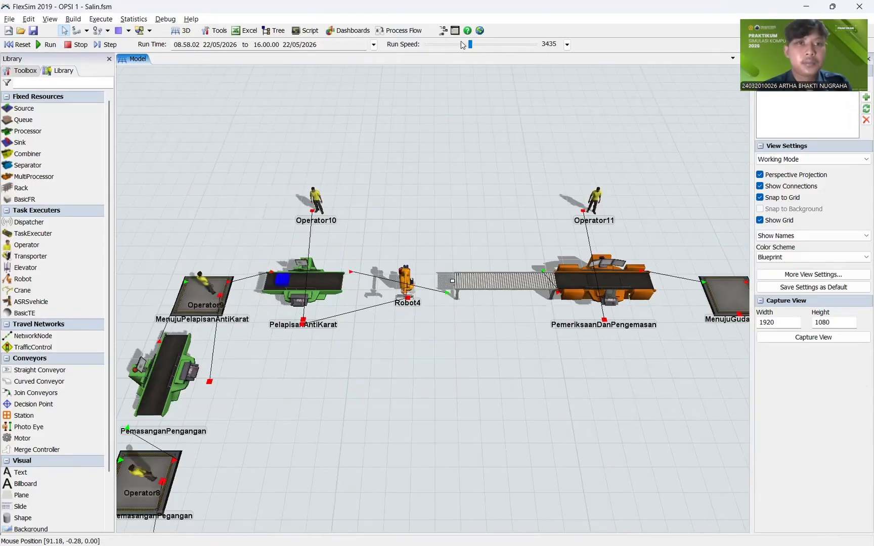
{"action": "left_click", "coordinate": [450, 45]}
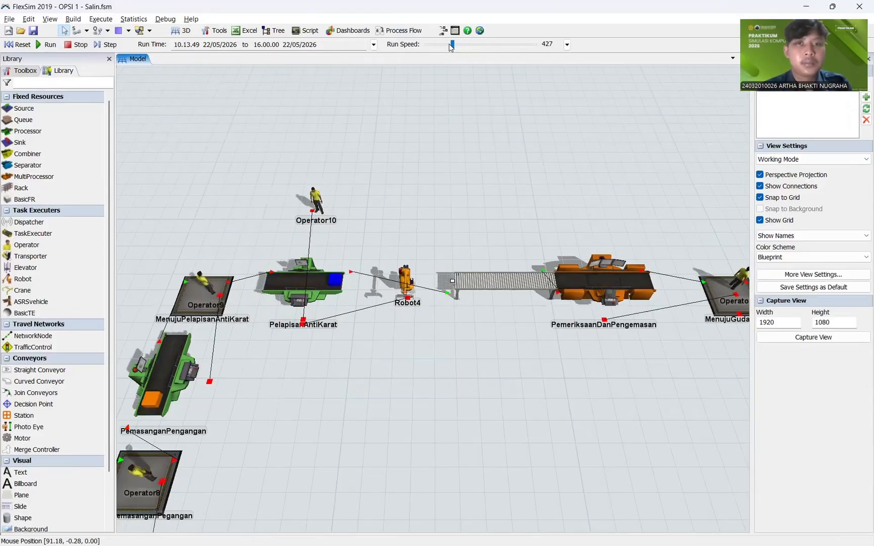
{"action": "left_click_drag", "start_coordinate": [451, 45], "coordinate": [448, 46]}
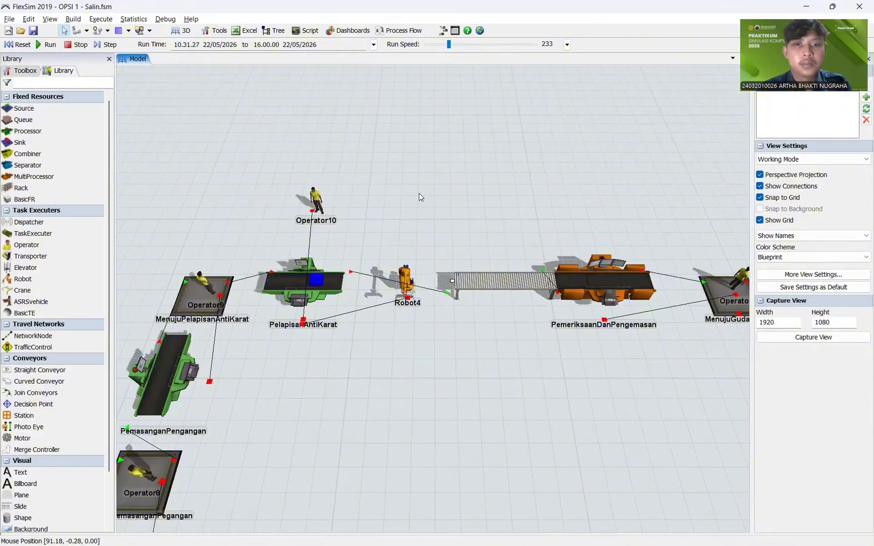
{"action": "scroll", "coordinate": [419, 193], "scroll_direction": "down", "scroll_amount": 4}
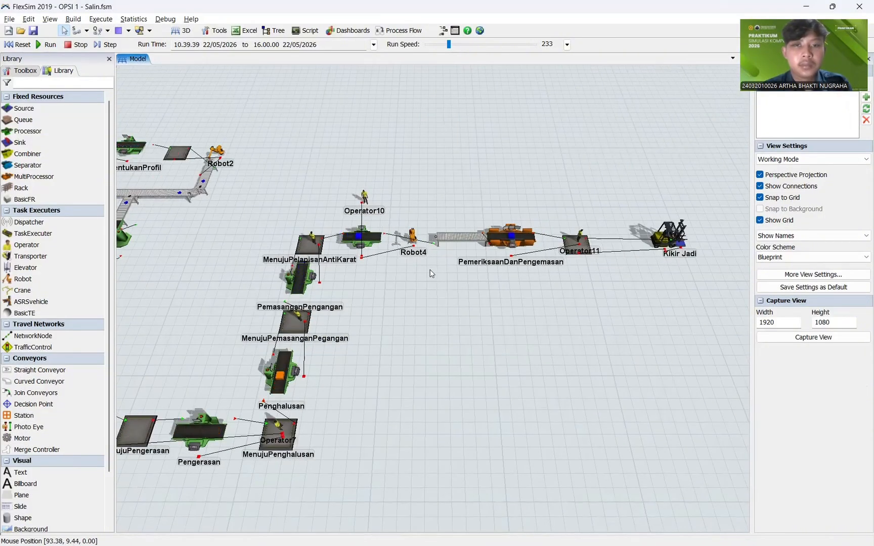
{"action": "scroll", "coordinate": [430, 273], "scroll_direction": "up", "scroll_amount": 5}
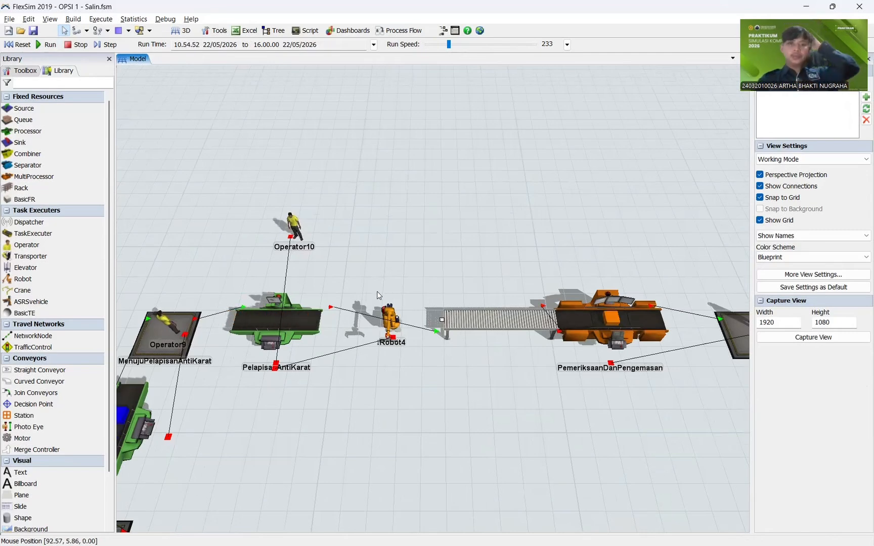
{"action": "scroll", "coordinate": [387, 283], "scroll_direction": "down", "scroll_amount": 2}
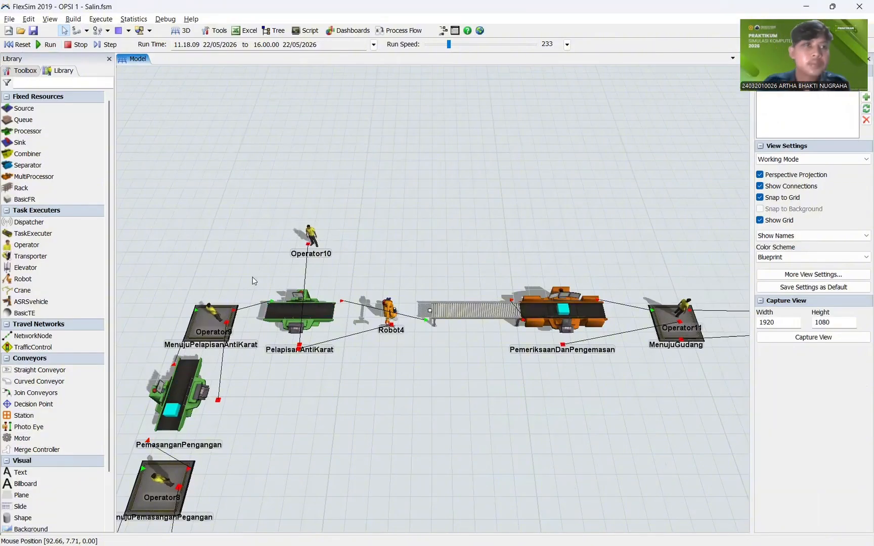
Step: Reset the simulation and enable Use Transport with current.centerObjects[1] in the PelapisanAntiKarat processor's output flow settings, applying the change
{"action": "left_click", "coordinate": [297, 311]}
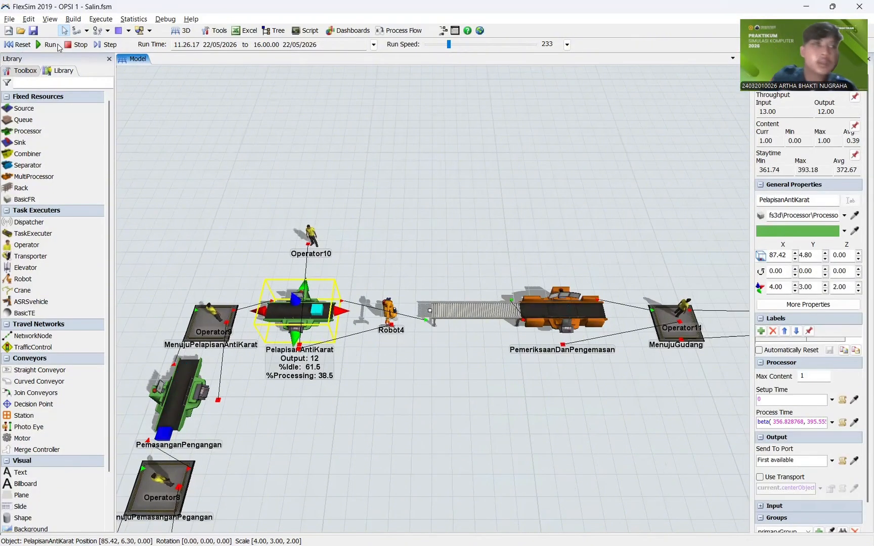
{"action": "left_click", "coordinate": [27, 47]}
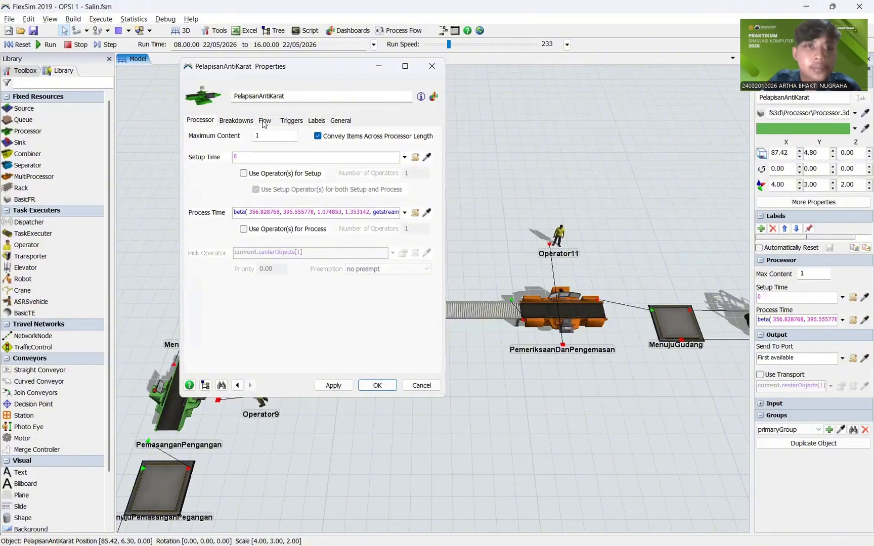
{"action": "left_click", "coordinate": [263, 122]}
{"action": "left_click", "coordinate": [209, 164]}
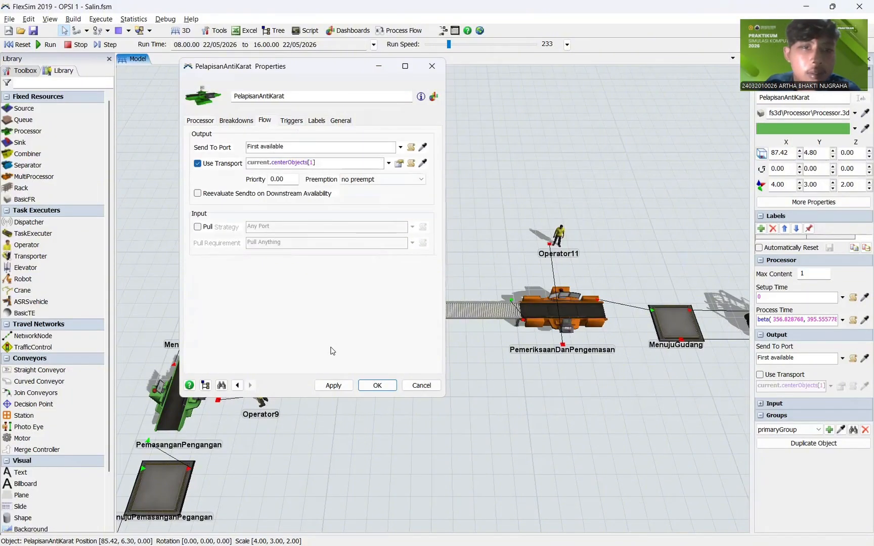
{"action": "left_click", "coordinate": [345, 387]}
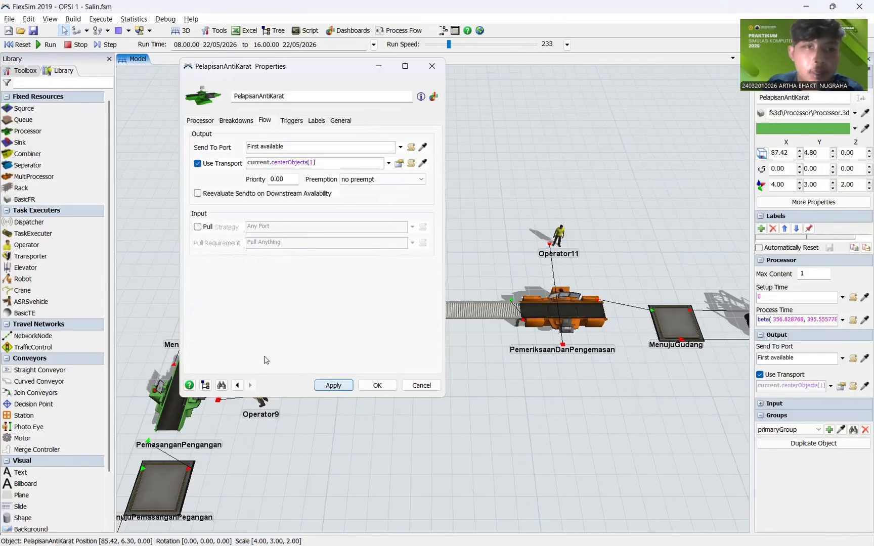
{"action": "left_click", "coordinate": [378, 385]}
{"action": "left_click", "coordinate": [379, 392]}
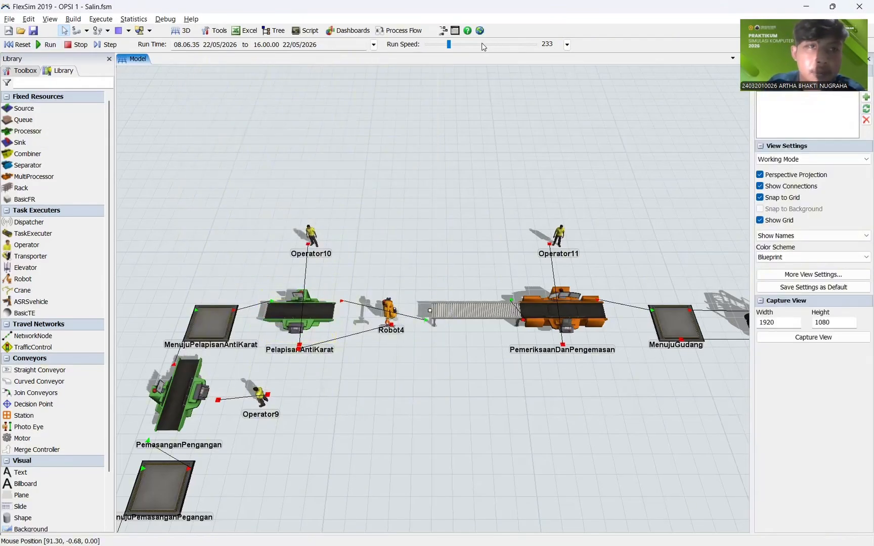
Step: Run the simulation at a run speed of 67.92, reset it and inspect the connections around Robot4
{"action": "left_click_drag", "start_coordinate": [482, 47], "coordinate": [469, 47]}
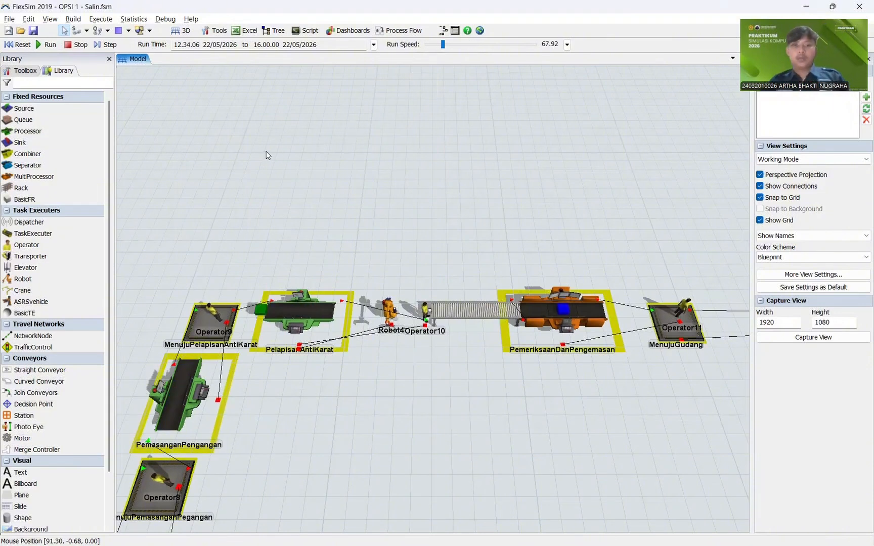
{"action": "left_click", "coordinate": [23, 45]}
{"action": "scroll", "coordinate": [404, 262], "scroll_direction": "down", "scroll_amount": 2}
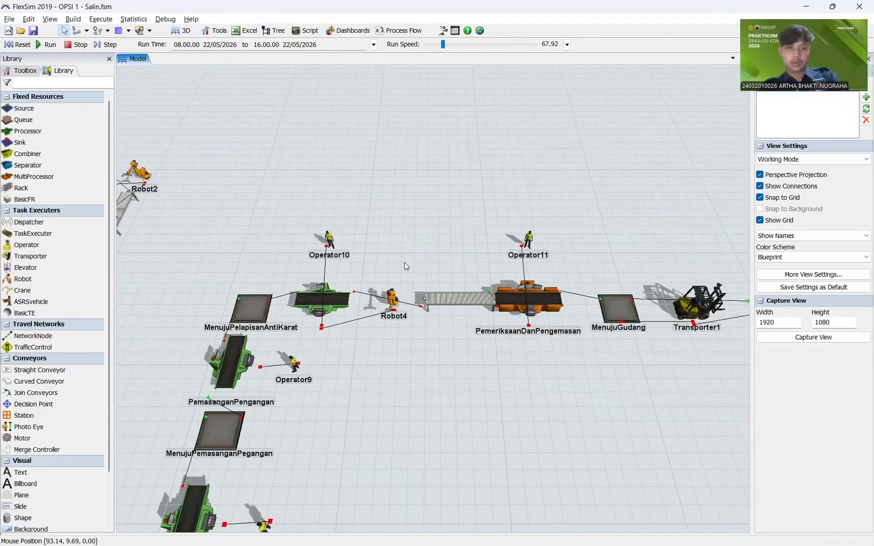
{"action": "scroll", "coordinate": [407, 283], "scroll_direction": "down", "scroll_amount": 2}
{"action": "left_click_drag", "start_coordinate": [415, 309], "coordinate": [372, 321]}
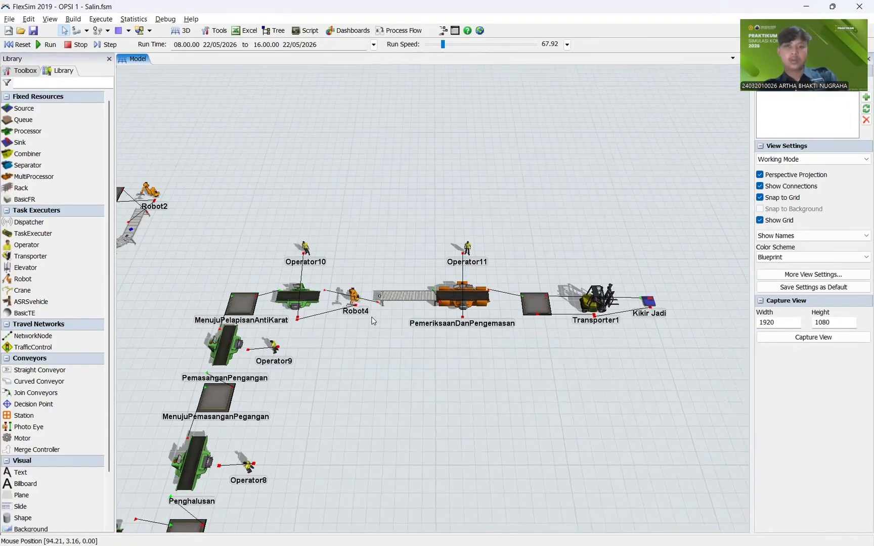
{"action": "scroll", "coordinate": [372, 321], "scroll_direction": "up", "scroll_amount": 3}
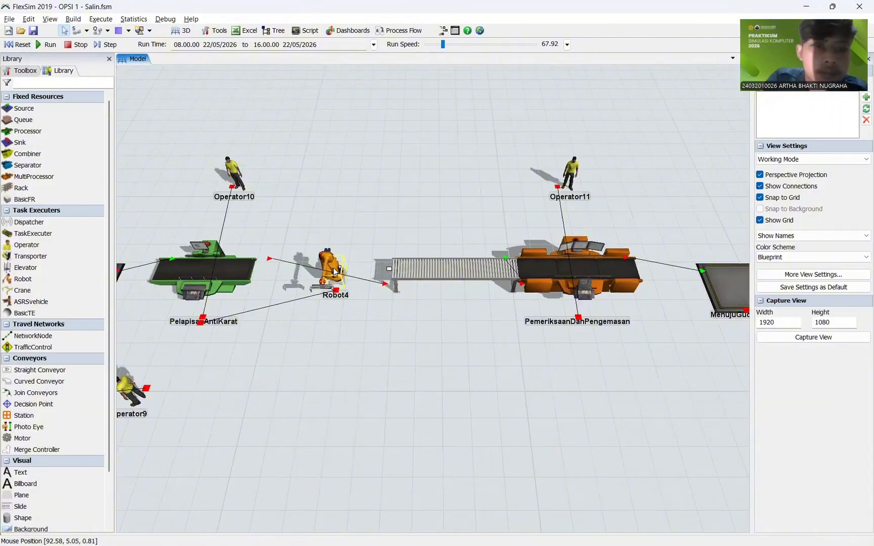
{"action": "scroll", "coordinate": [265, 320], "scroll_direction": "down", "scroll_amount": 5}
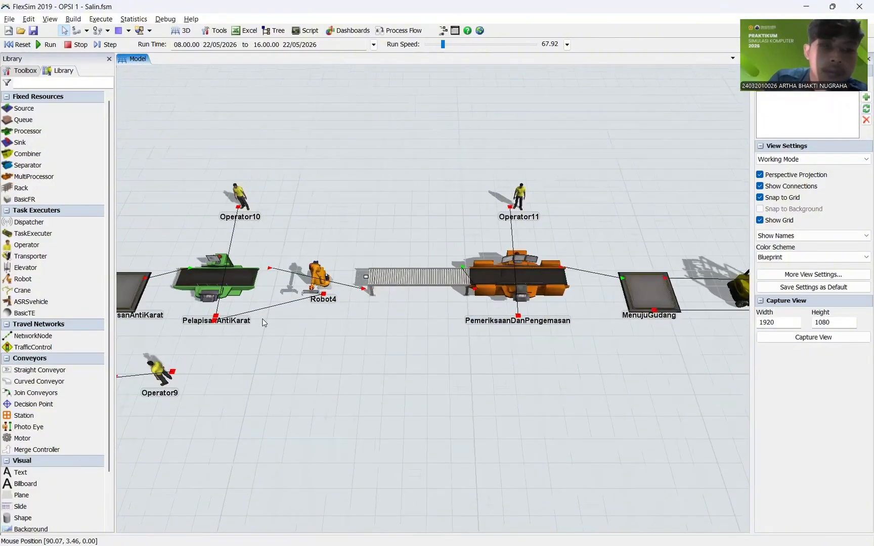
Step: Run the simulation at a run speed of 21.49, watch the item travel from Robot1 to PemotonganBahanBaku, and reset the model
{"action": "left_click_drag", "start_coordinate": [263, 322], "coordinate": [566, 220]}
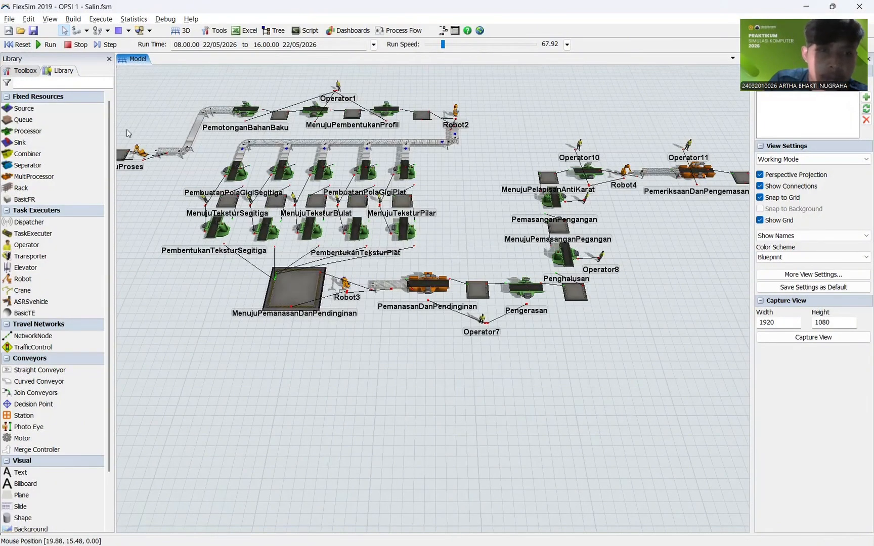
{"action": "scroll", "coordinate": [129, 134], "scroll_direction": "up", "scroll_amount": 5}
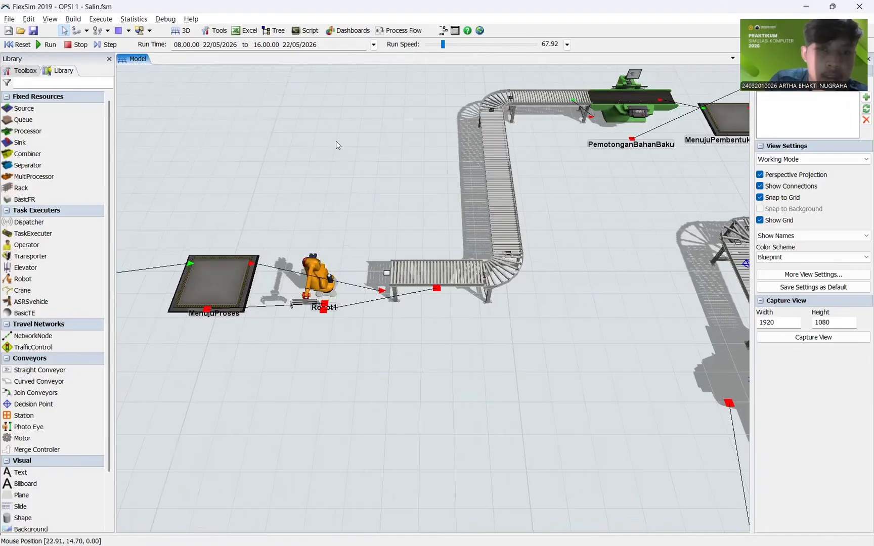
{"action": "left_click", "coordinate": [429, 44]}
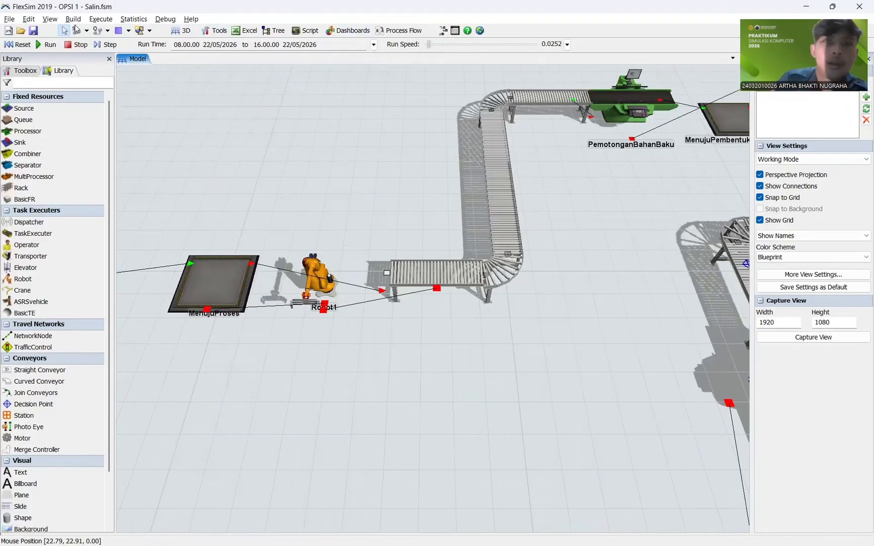
{"action": "left_click", "coordinate": [49, 45]}
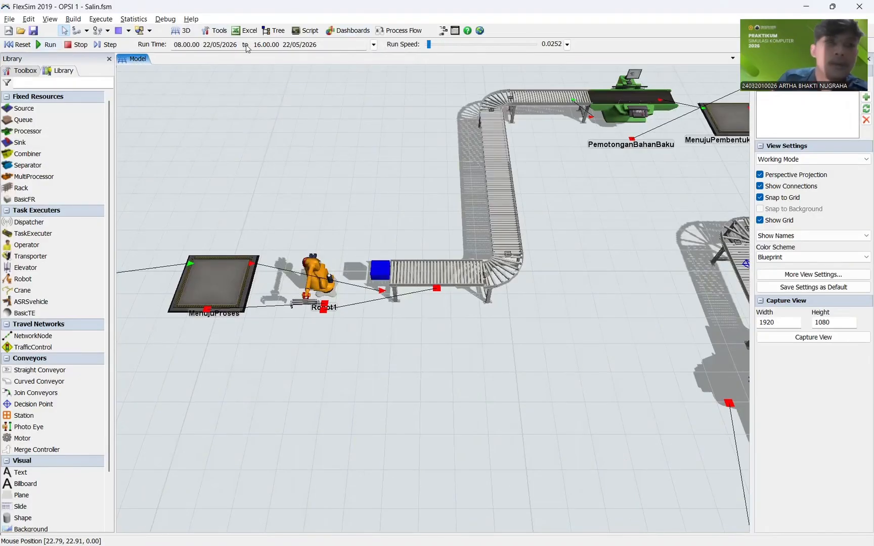
{"action": "left_click", "coordinate": [436, 47]}
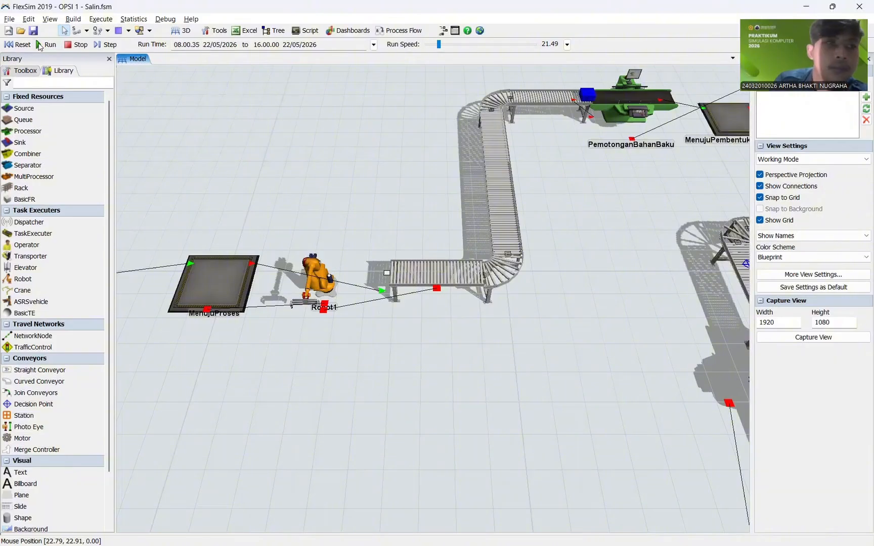
{"action": "left_click", "coordinate": [19, 44]}
Step: Enable Use Transport in the MenujuProses queue's output flow settings, check its central and output ports, and accept the properties
{"action": "left_click", "coordinate": [319, 278]}
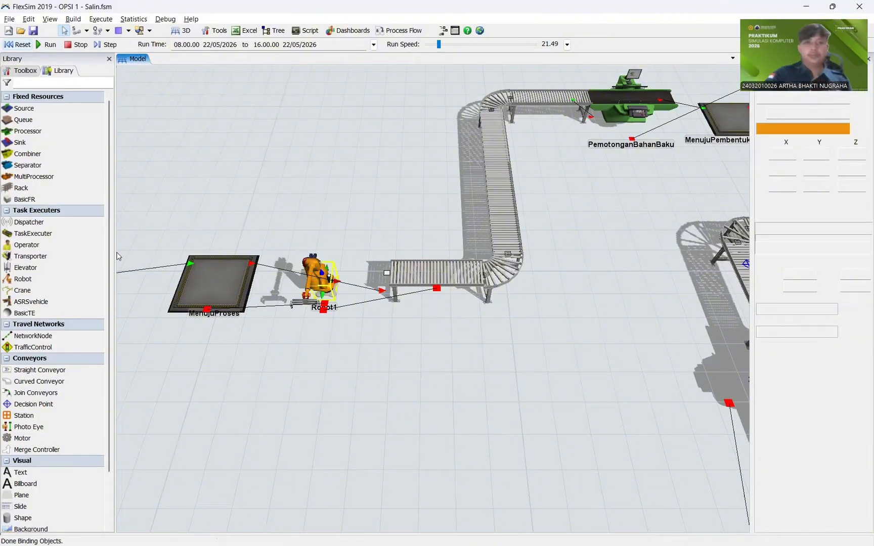
{"action": "left_click", "coordinate": [483, 61]}
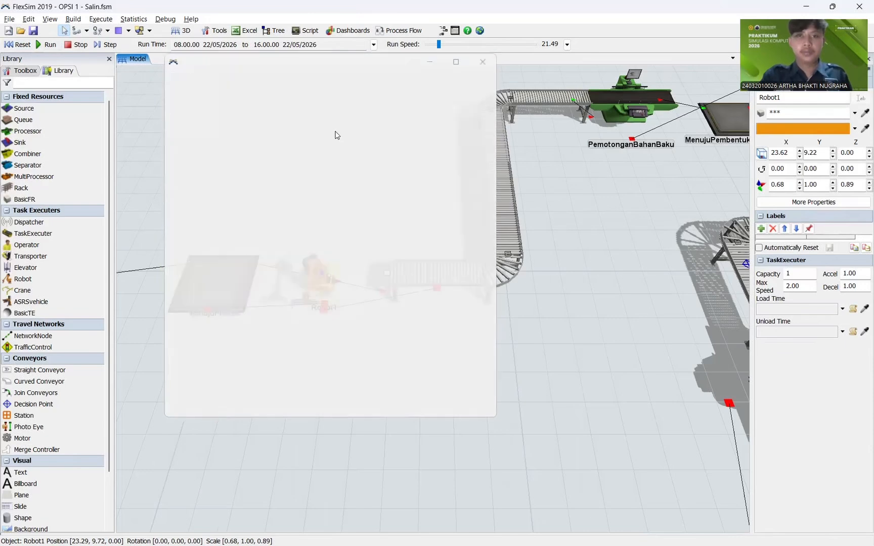
{"action": "left_click", "coordinate": [218, 268]}
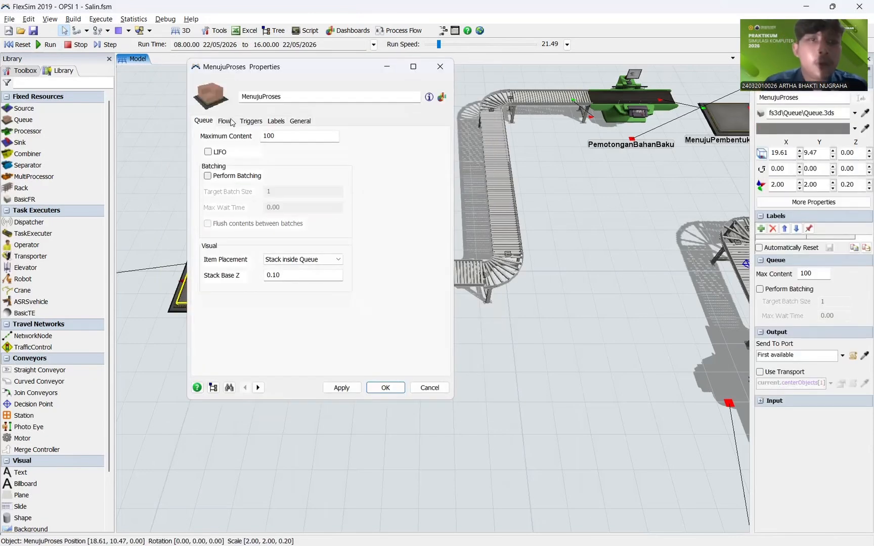
{"action": "left_click", "coordinate": [224, 121]}
{"action": "left_click", "coordinate": [237, 164]}
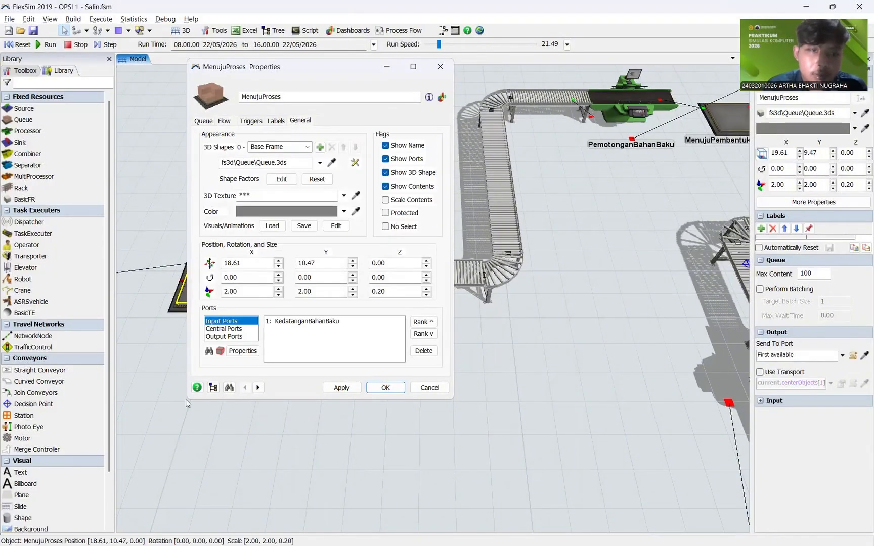
{"action": "left_click", "coordinate": [239, 329]}
{"action": "left_click", "coordinate": [237, 336]}
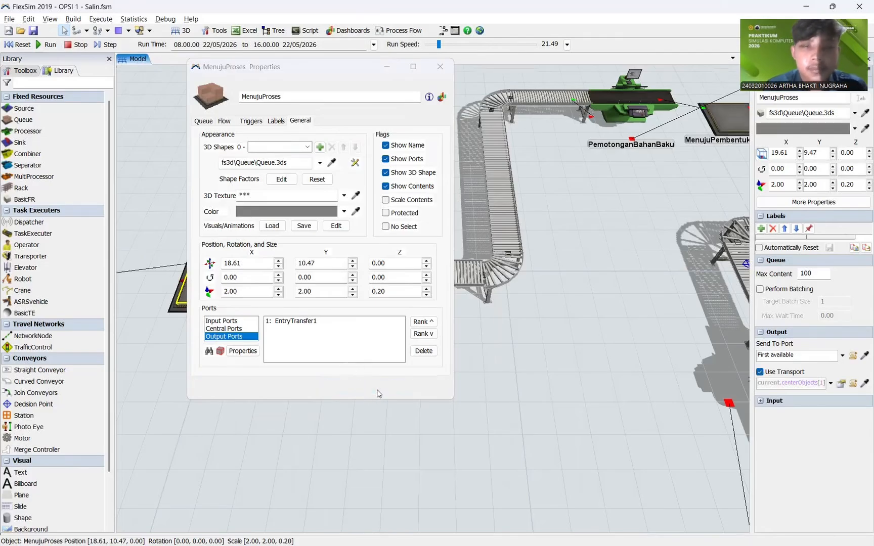
{"action": "left_click", "coordinate": [380, 388]}
Step: Reset and rerun the simulation to watch Robot1 transfer the item from MenujuProses onto the conveyor
{"action": "left_click", "coordinate": [341, 335]}
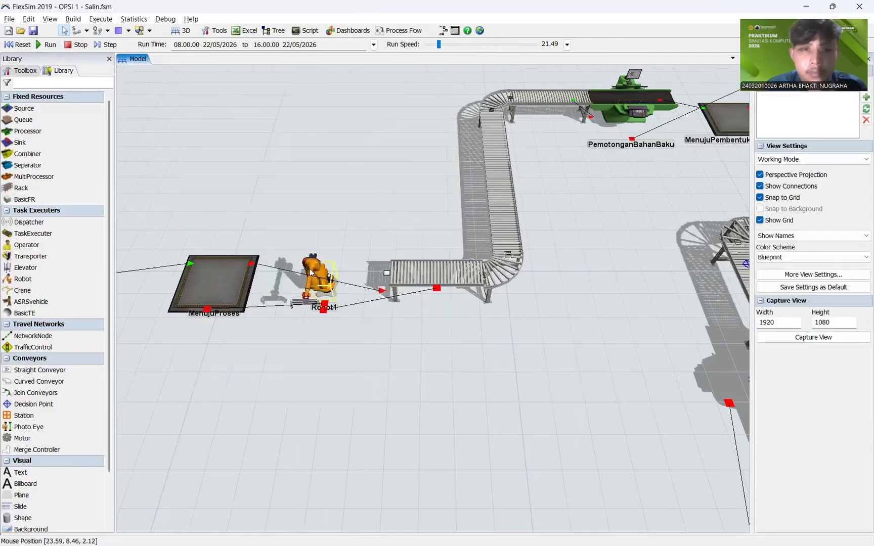
{"action": "left_click", "coordinate": [31, 46]}
{"action": "left_click", "coordinate": [50, 44]}
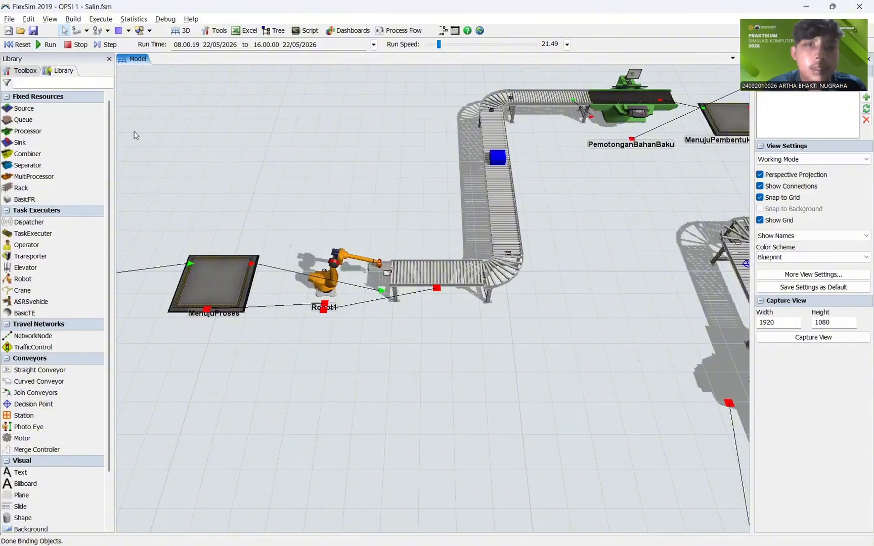
Step: Examine the running line from Robot1 through to PelapisanAntiKarat and Robot4, and reset the simulation
{"action": "scroll", "coordinate": [561, 220], "scroll_direction": "down", "scroll_amount": 2}
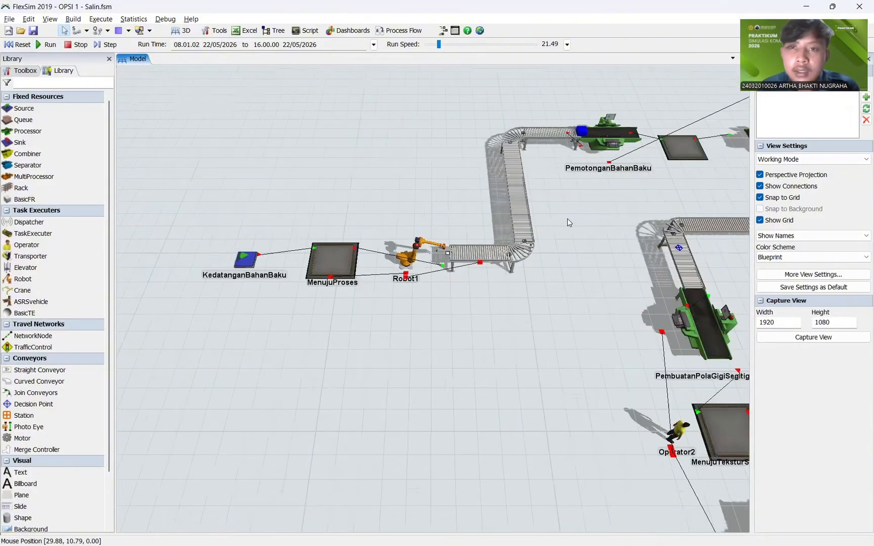
{"action": "left_click_drag", "start_coordinate": [528, 244], "coordinate": [261, 221]}
{"action": "scroll", "coordinate": [535, 232], "scroll_direction": "down", "scroll_amount": 2}
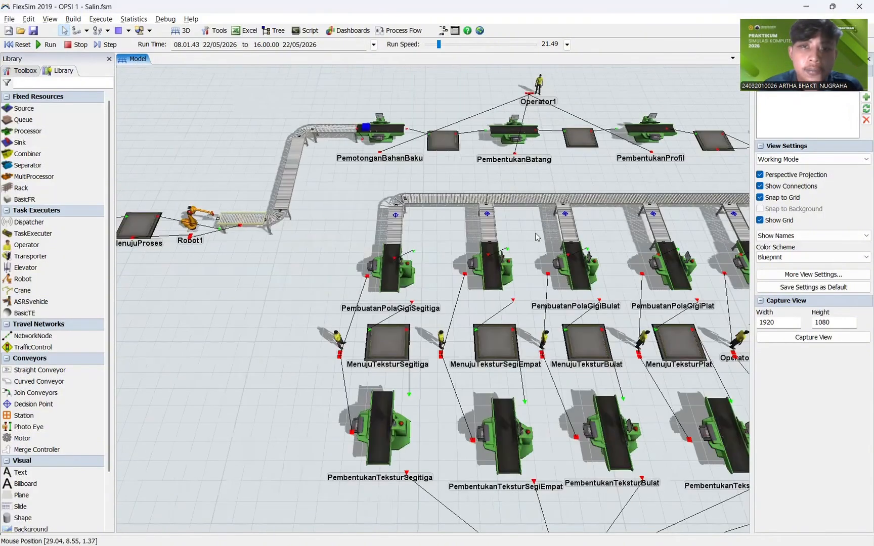
{"action": "left_click_drag", "start_coordinate": [153, 221], "coordinate": [214, 223]}
{"action": "scroll", "coordinate": [469, 248], "scroll_direction": "down", "scroll_amount": 6}
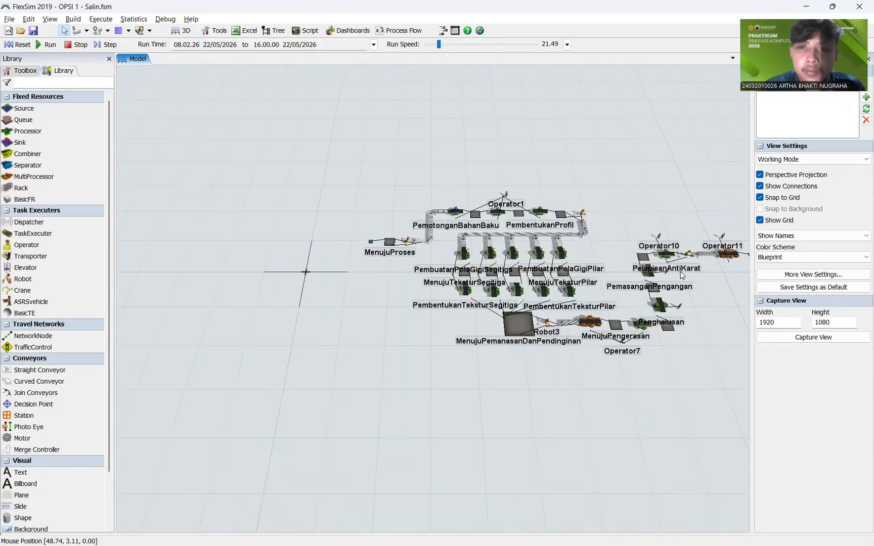
{"action": "left_click_drag", "start_coordinate": [615, 277], "coordinate": [383, 268]}
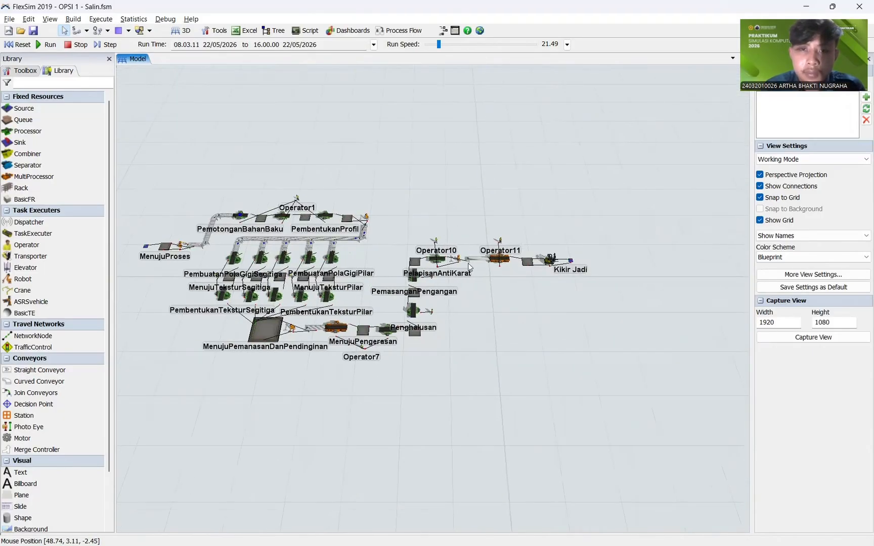
{"action": "scroll", "coordinate": [469, 268], "scroll_direction": "up", "scroll_amount": 8}
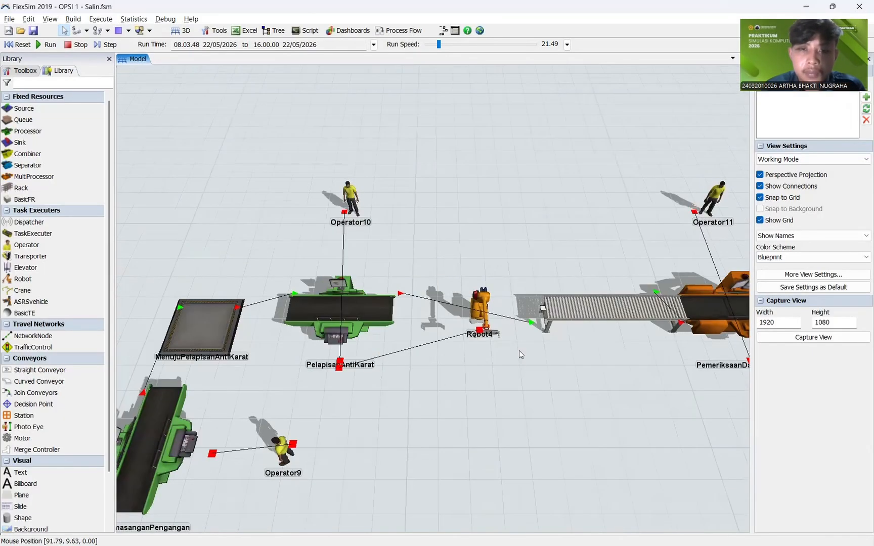
{"action": "left_click_drag", "start_coordinate": [392, 207], "coordinate": [327, 197]}
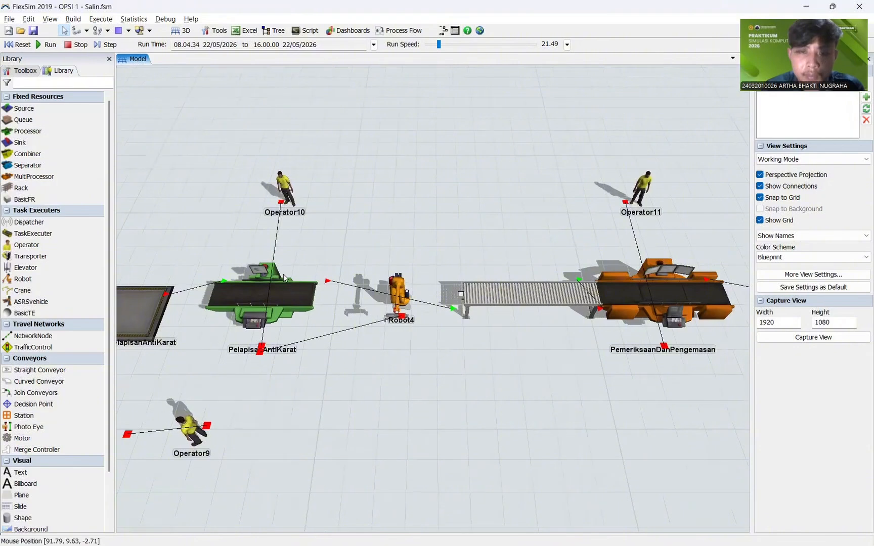
{"action": "left_click", "coordinate": [28, 45]}
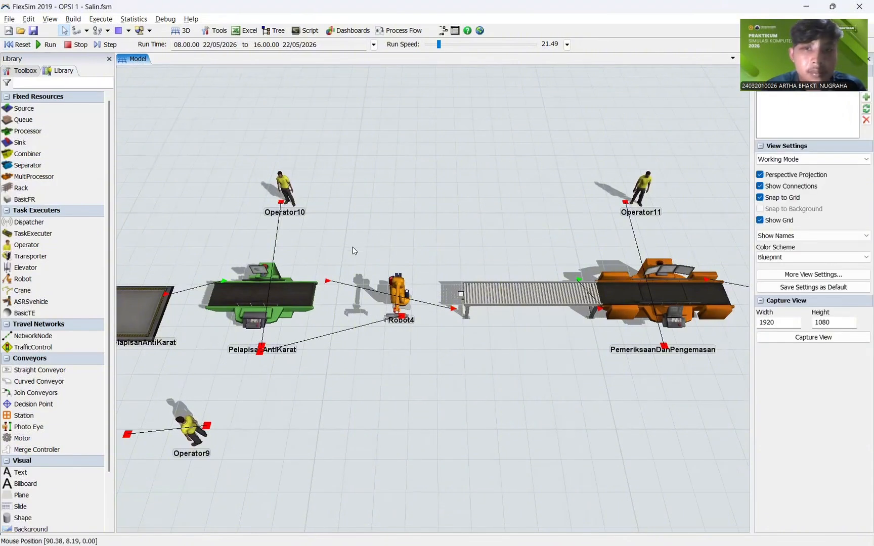
Step: Review the PelapisanAntiKarat processor's flow, trigger, label and port settings and close its properties without changes
{"action": "scroll", "coordinate": [352, 251], "scroll_direction": "down", "scroll_amount": 3}
{"action": "scroll", "coordinate": [345, 290], "scroll_direction": "up", "scroll_amount": 3}
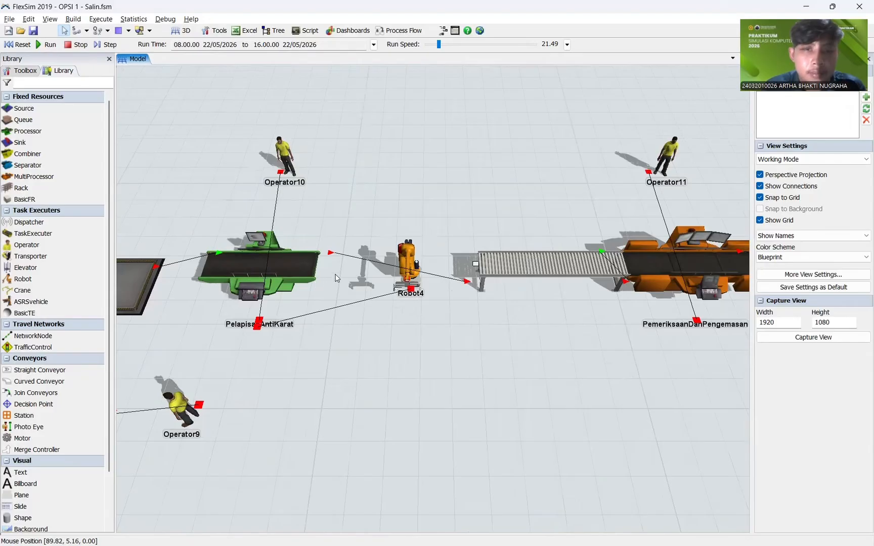
{"action": "left_click", "coordinate": [263, 273]}
{"action": "double_click", "coordinate": [263, 273]}
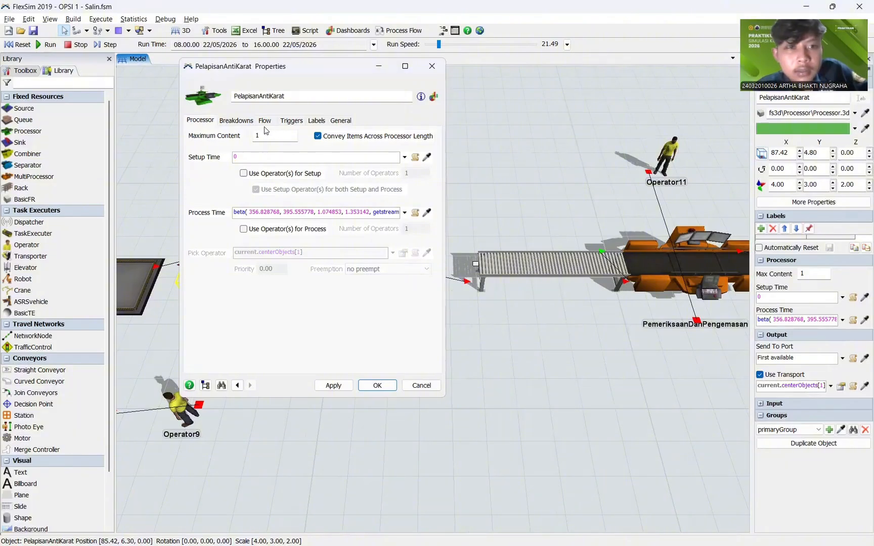
{"action": "left_click", "coordinate": [264, 121]}
{"action": "left_click", "coordinate": [289, 121]}
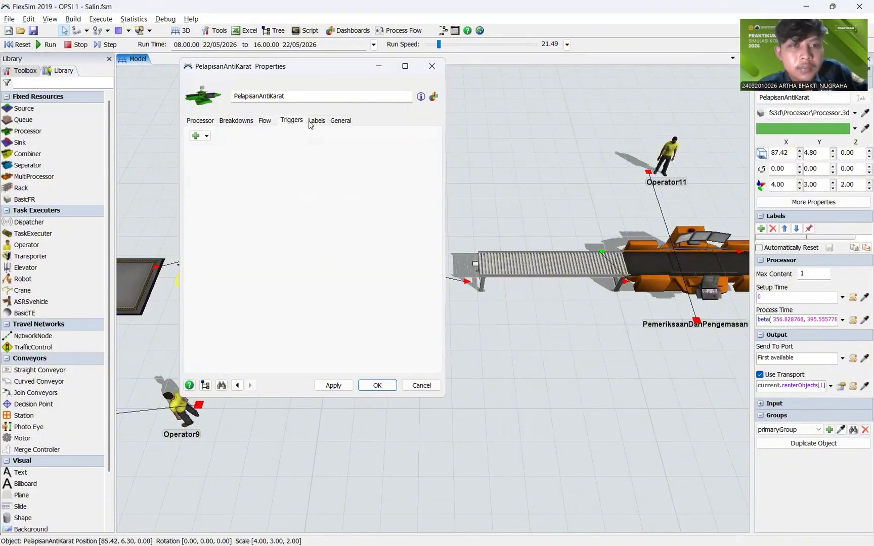
{"action": "left_click", "coordinate": [316, 121]}
{"action": "left_click", "coordinate": [339, 121]}
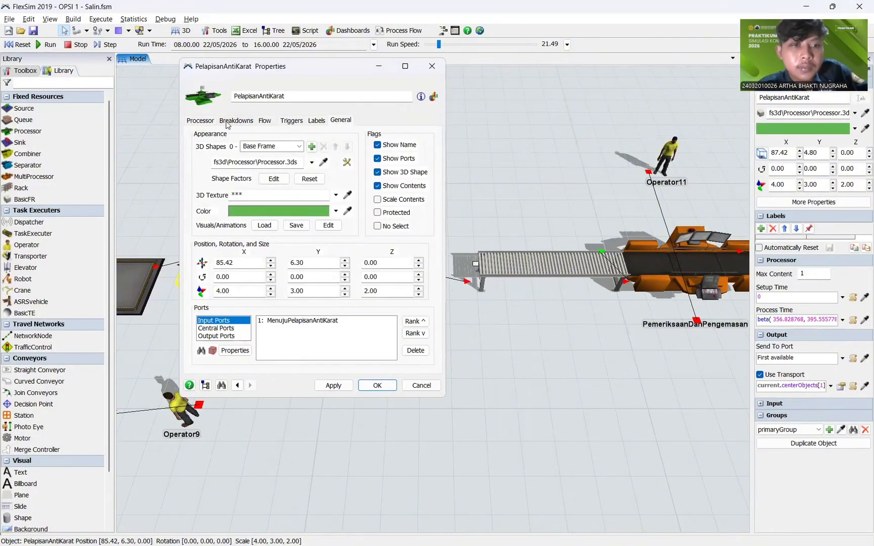
{"action": "left_click", "coordinate": [214, 328]}
{"action": "left_click", "coordinate": [216, 336]}
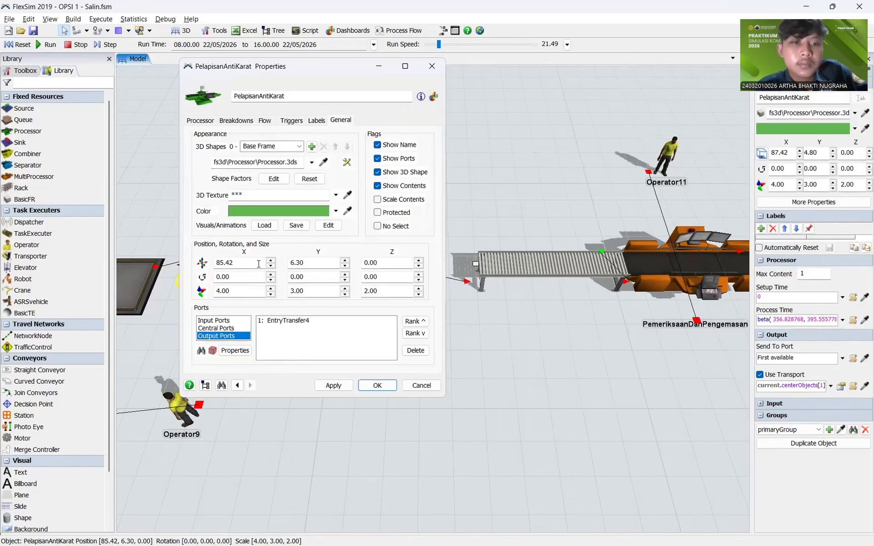
{"action": "left_click", "coordinate": [432, 67]}
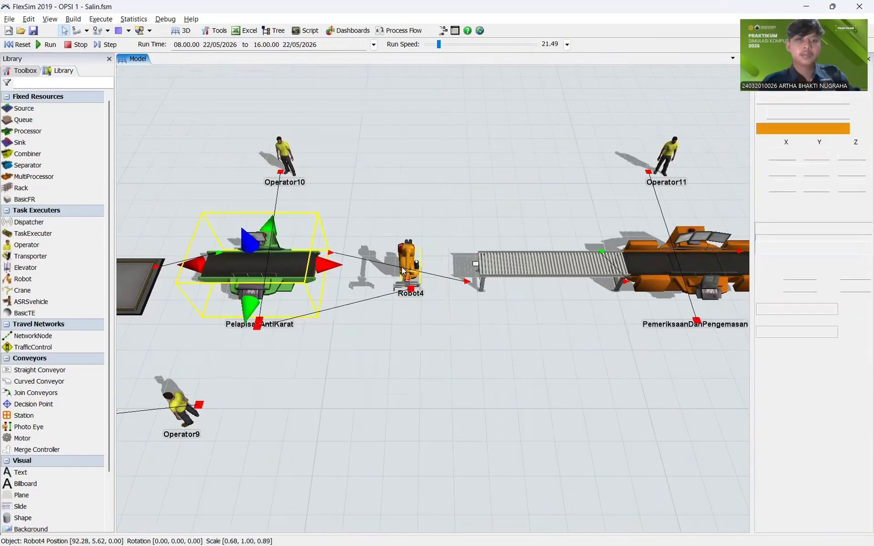
Step: Review Robot4's move time settings and close its properties without changes
{"action": "left_click", "coordinate": [403, 272]}
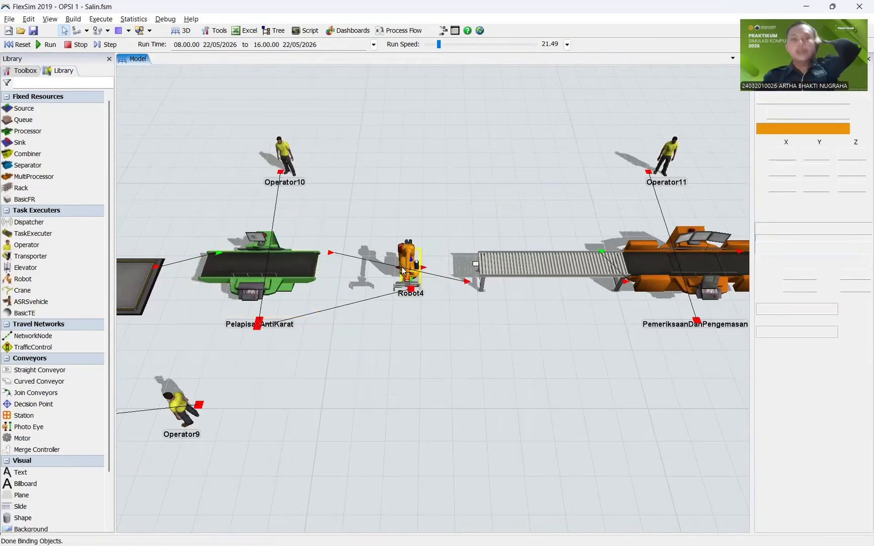
{"action": "double_click", "coordinate": [403, 272]}
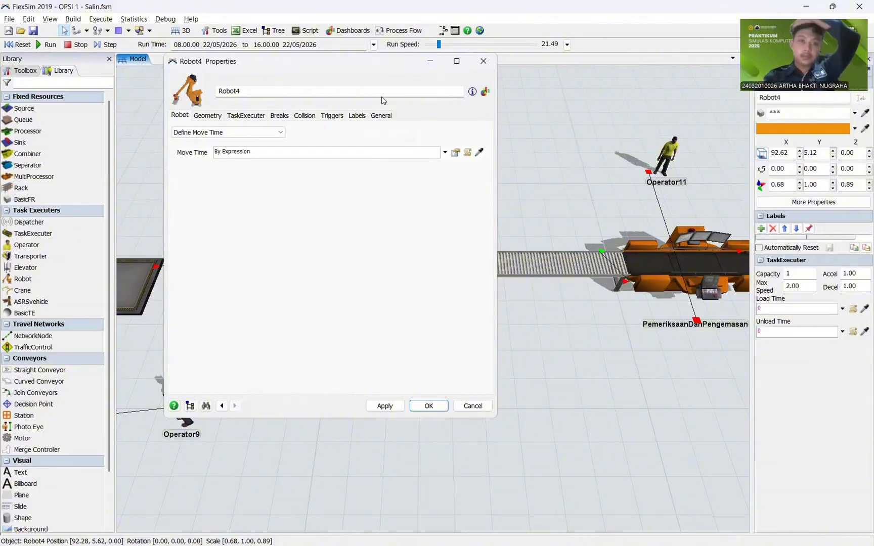
{"action": "left_click", "coordinate": [482, 61]}
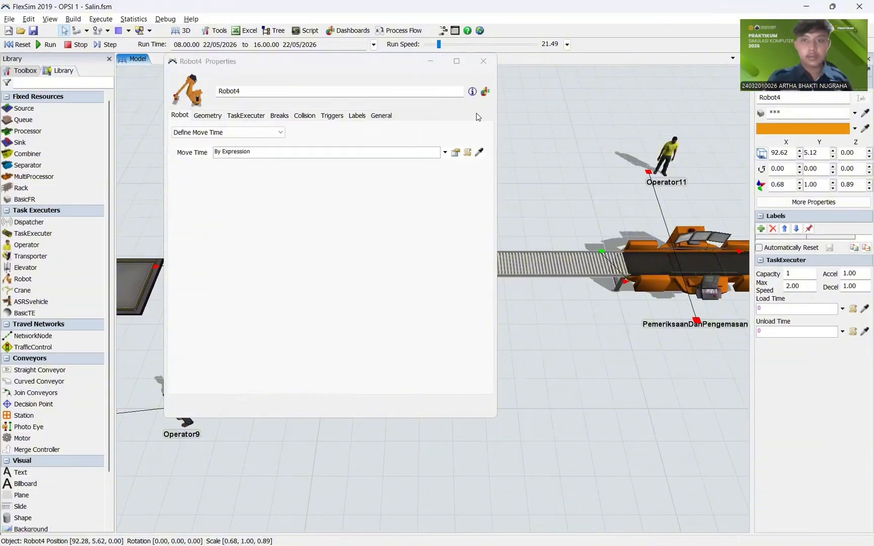
{"action": "left_click", "coordinate": [463, 130]}
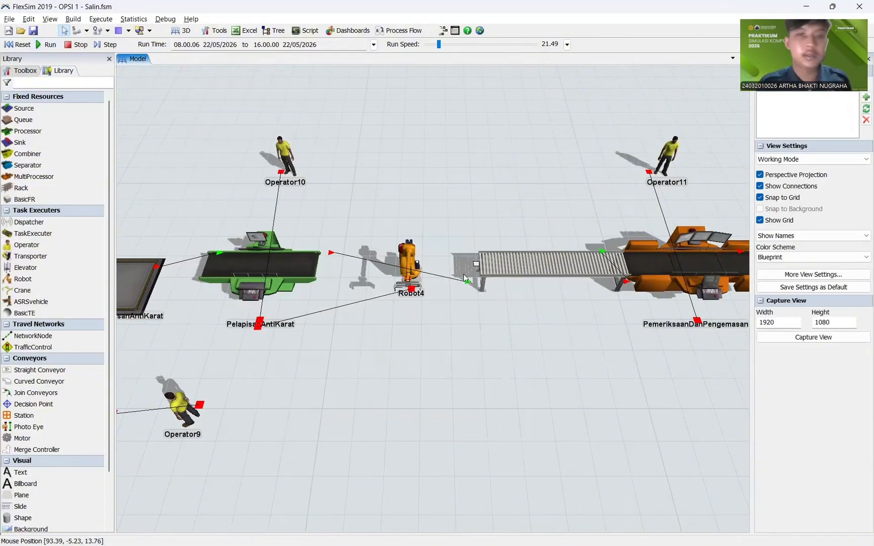
Step: Run the simulation at a speed of about 319 to watch the transfer from PelapisanAntiKarat to the conveyor, and reset the model
{"action": "left_click", "coordinate": [457, 45]}
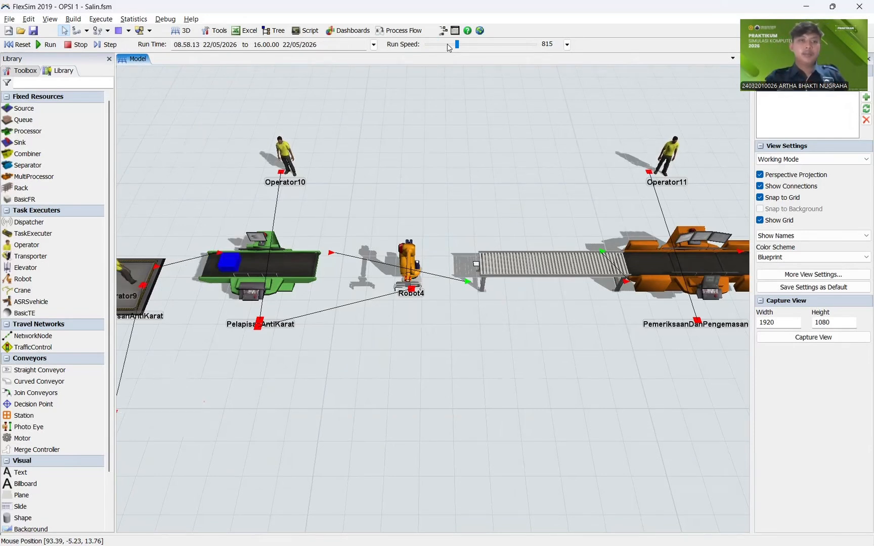
{"action": "left_click", "coordinate": [447, 44]}
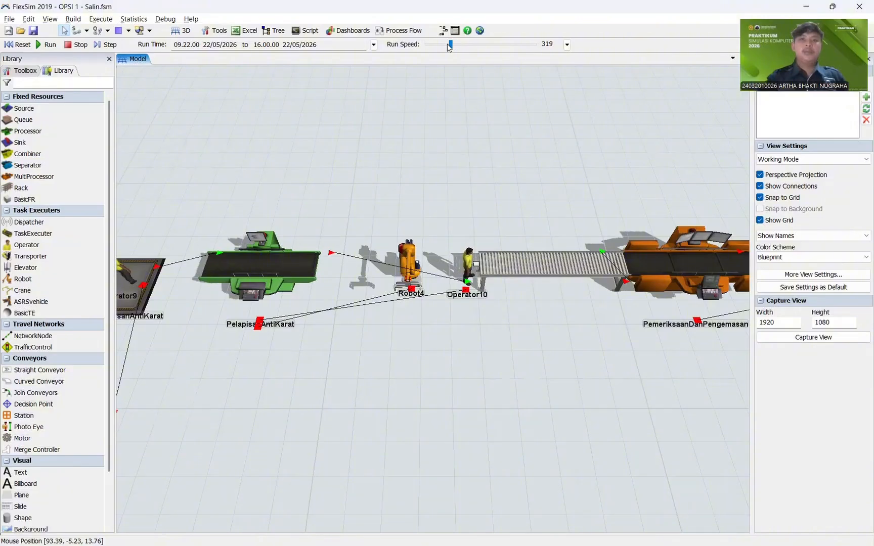
{"action": "left_click", "coordinate": [15, 45]}
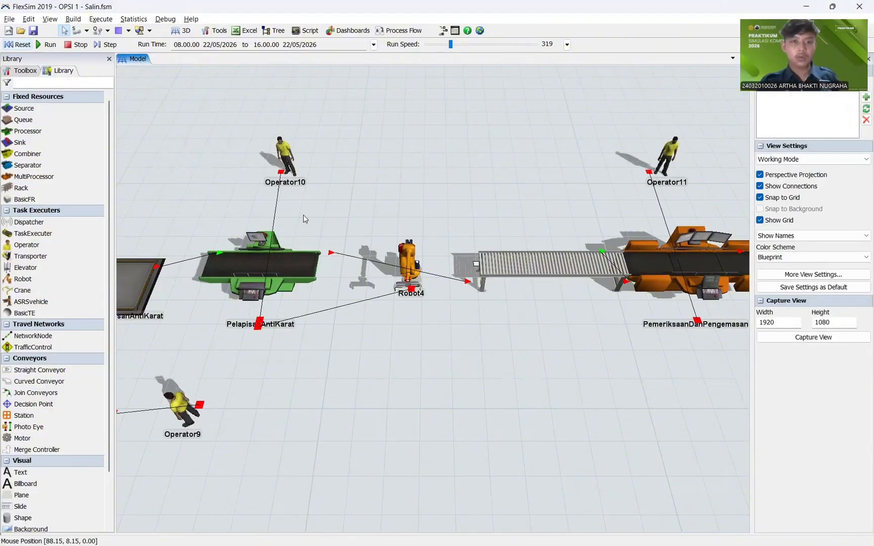
Step: Move Robot4 closer to the conveyor and add a queue between PelapisanAntiKarat and Robot4
{"action": "left_click_drag", "start_coordinate": [411, 268], "coordinate": [439, 260]}
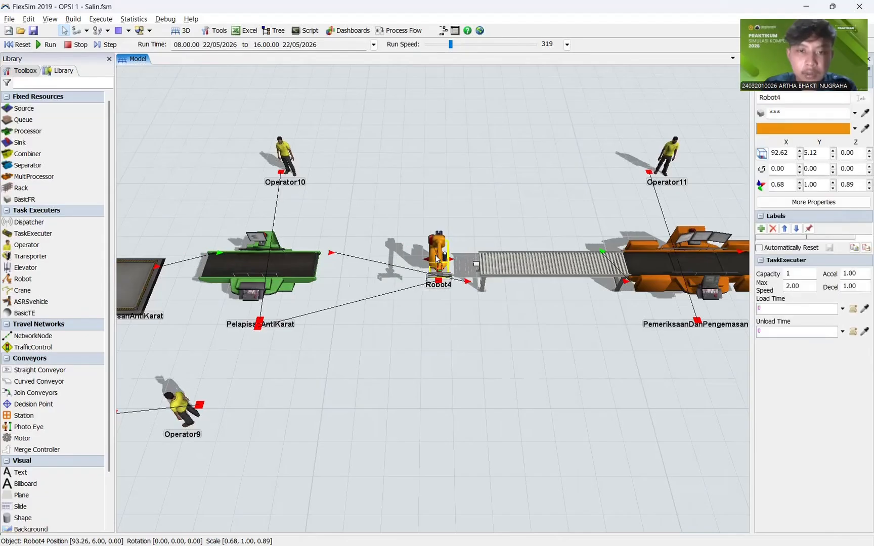
{"action": "left_click", "coordinate": [23, 119]}
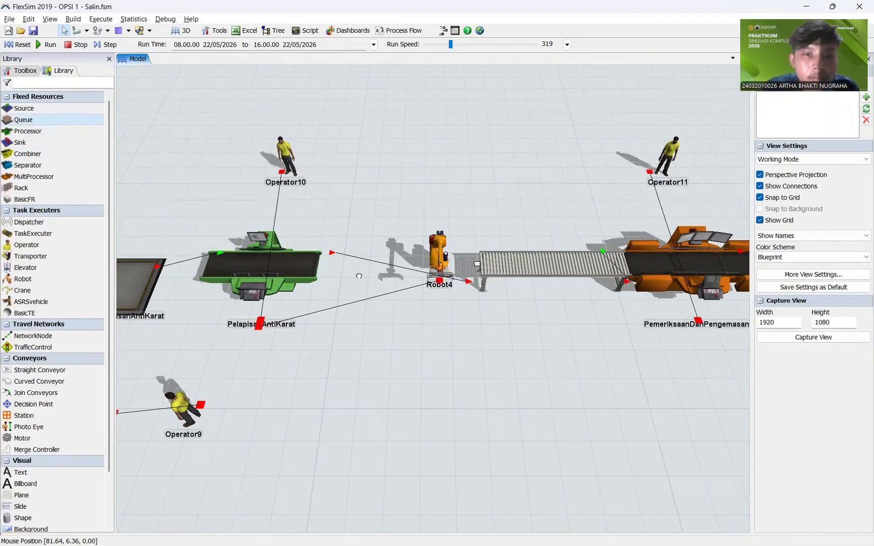
{"action": "left_click_drag", "start_coordinate": [358, 276], "coordinate": [369, 275]}
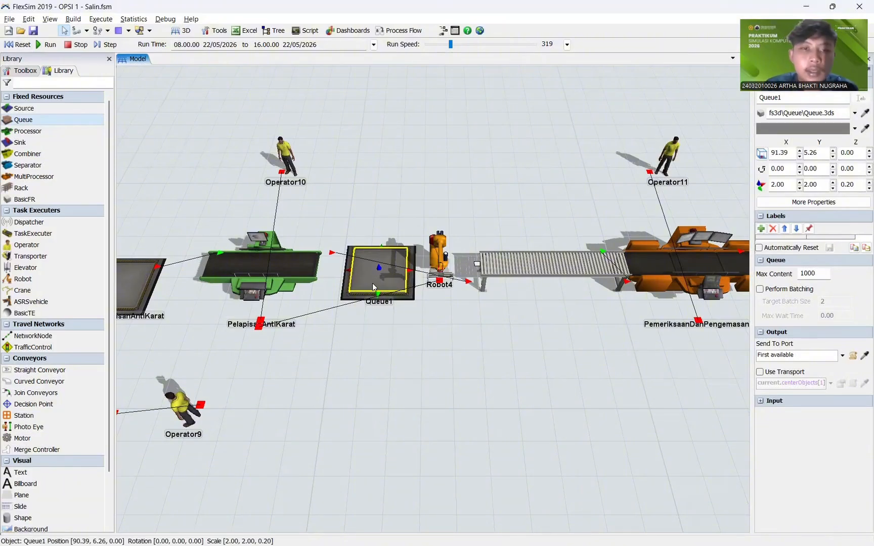
Step: Rename the new queue as MenujuPemeriksaan and accept its properties
{"action": "double_click", "coordinate": [371, 279]}
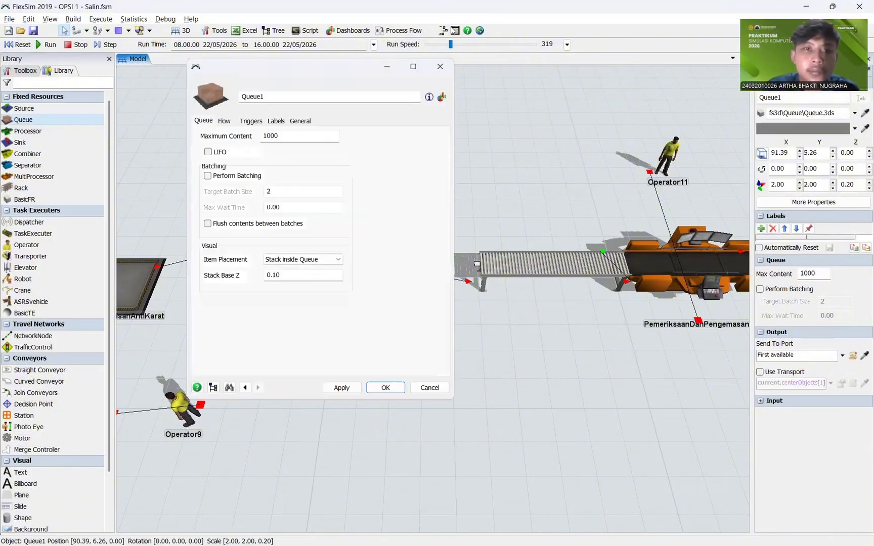
{"action": "double_click", "coordinate": [295, 100]}
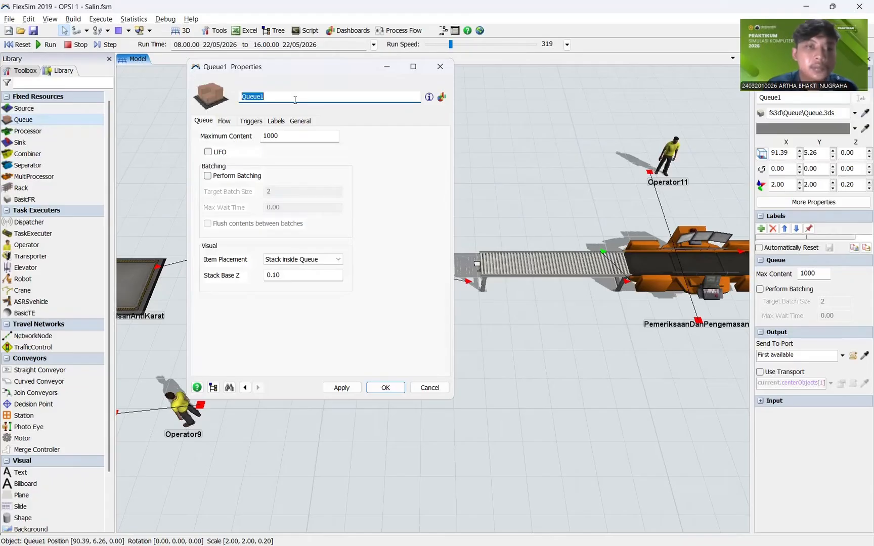
{"action": "type", "text": "MenujuPemeriksaan"}
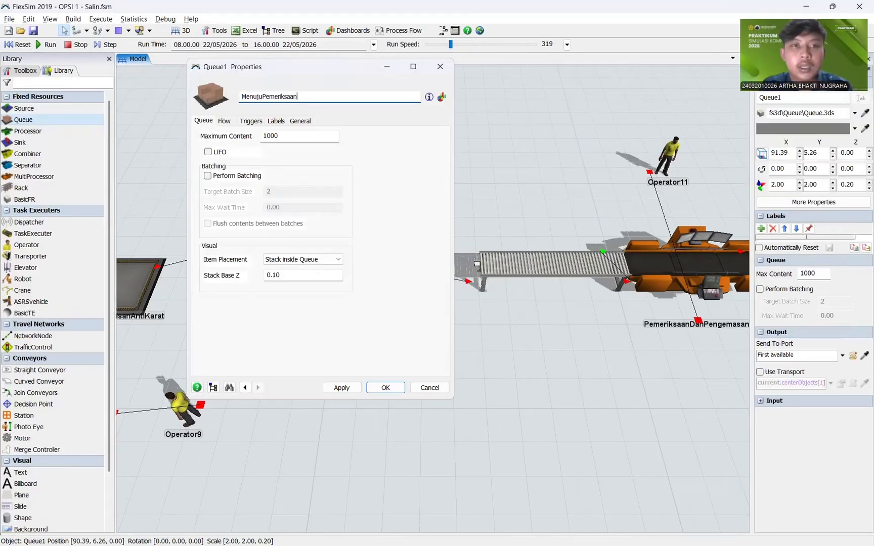
{"action": "left_click", "coordinate": [346, 388]}
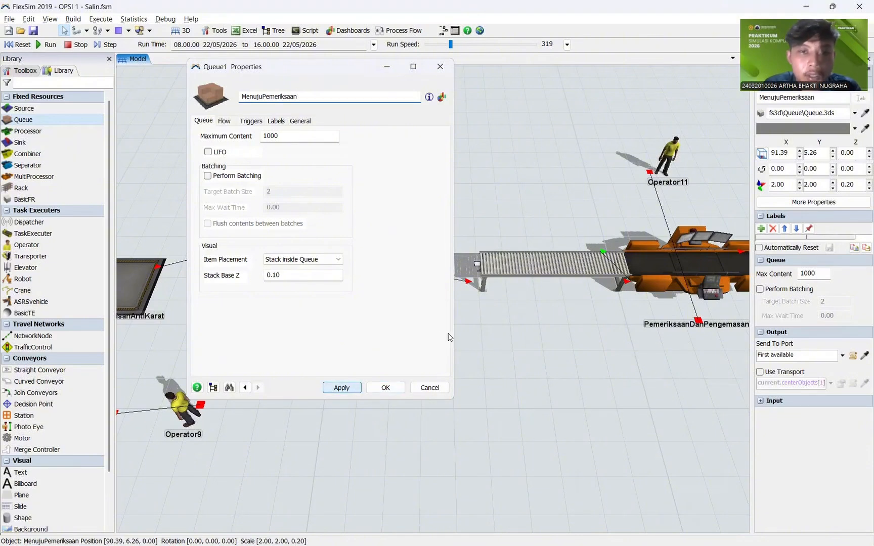
{"action": "left_click", "coordinate": [395, 386]}
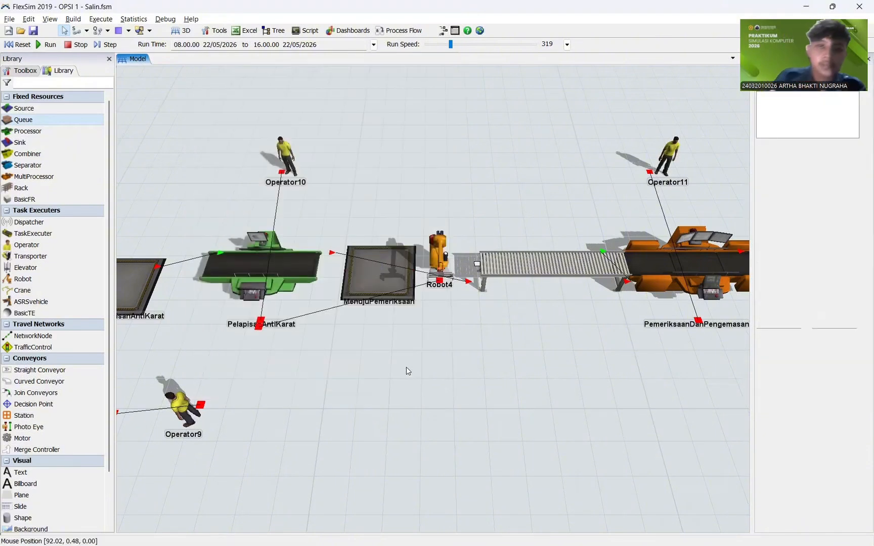
Step: Reposition PelapisanAntiKarat to about X 85, Y 6.3 and the MenujuPemeriksaan queue to about X 90, Y 6
{"action": "left_click", "coordinate": [369, 274]}
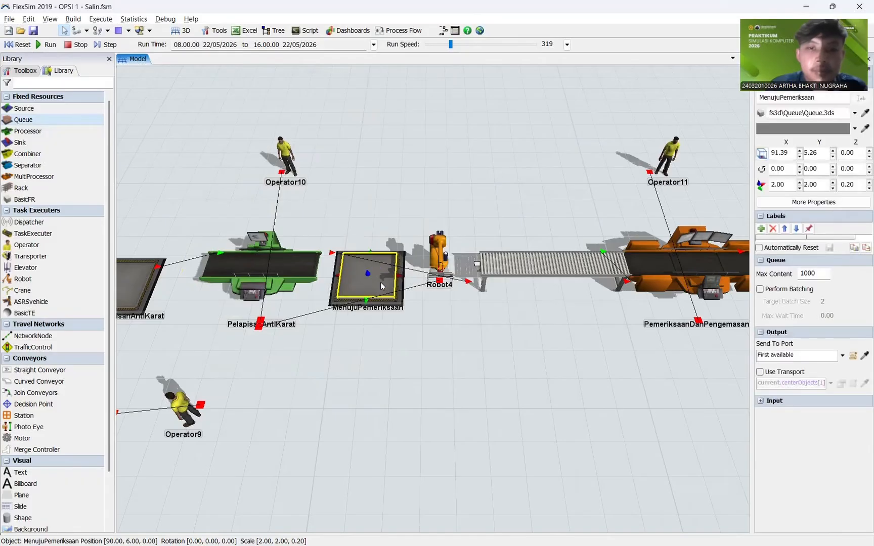
{"action": "left_click_drag", "start_coordinate": [257, 270], "coordinate": [246, 271]}
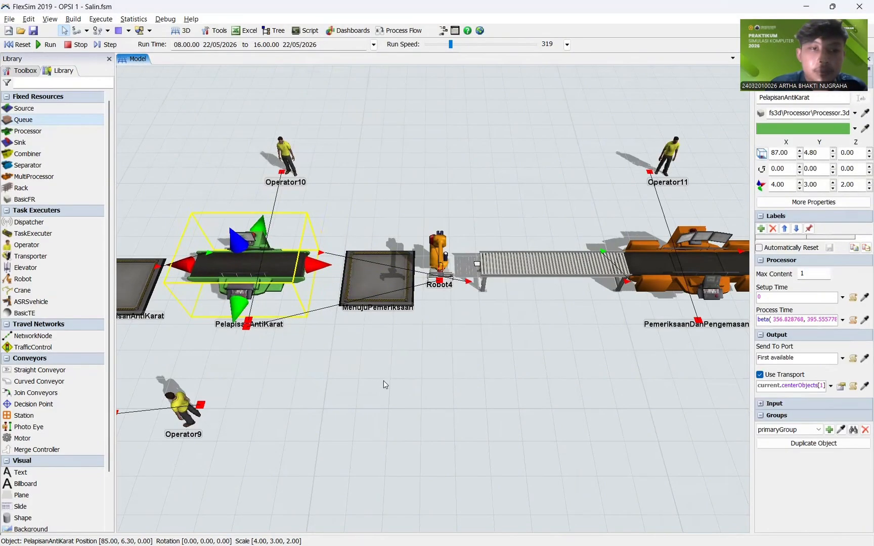
{"action": "left_click", "coordinate": [365, 327]}
{"action": "left_click_drag", "start_coordinate": [369, 298], "coordinate": [360, 298]}
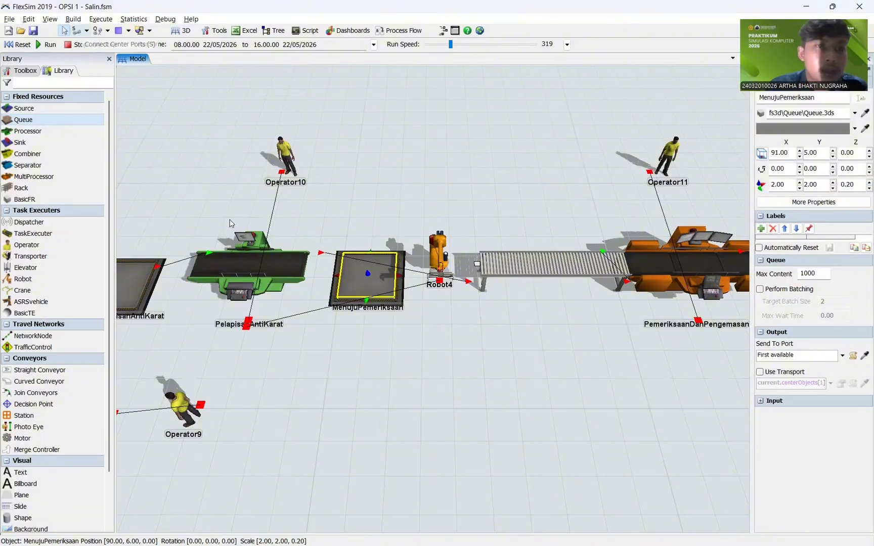
Step: Delete Robot4 from the central ports of the PelapisanAntiKarat processor
{"action": "left_click", "coordinate": [248, 268]}
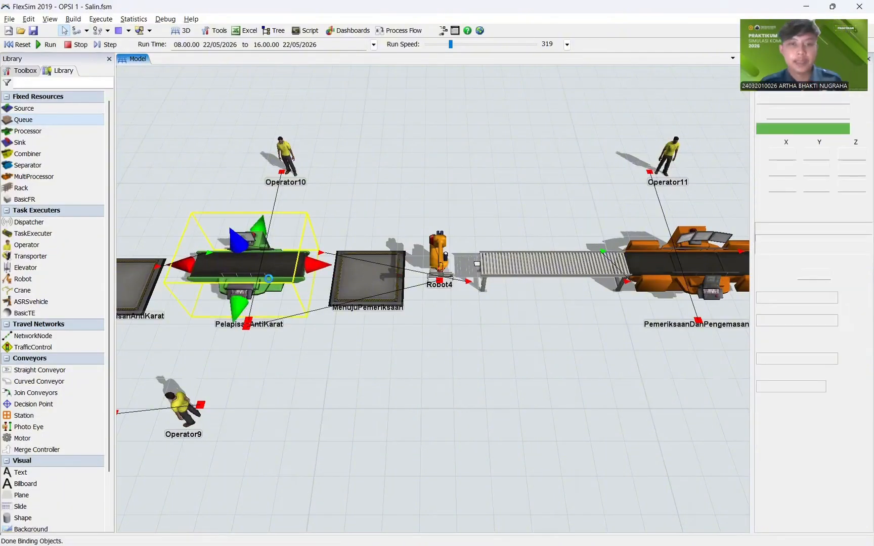
{"action": "double_click", "coordinate": [279, 272]}
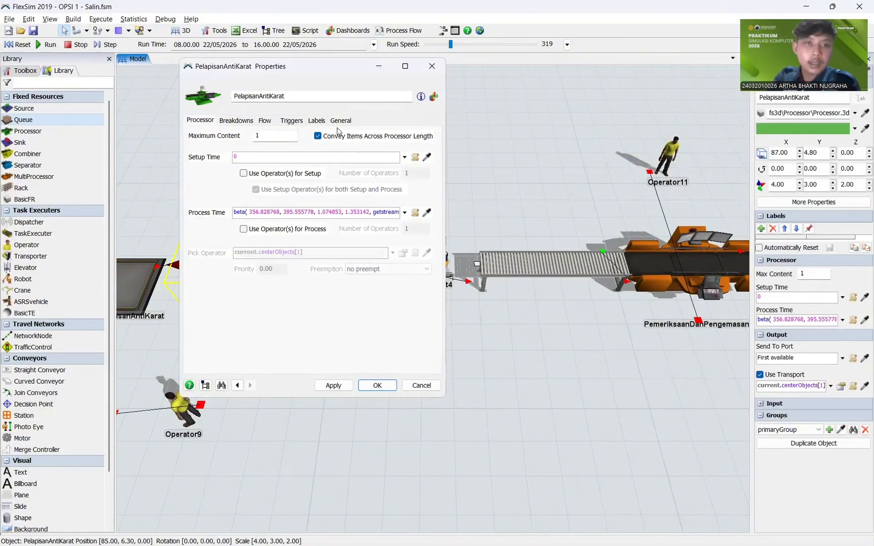
{"action": "left_click", "coordinate": [340, 120]}
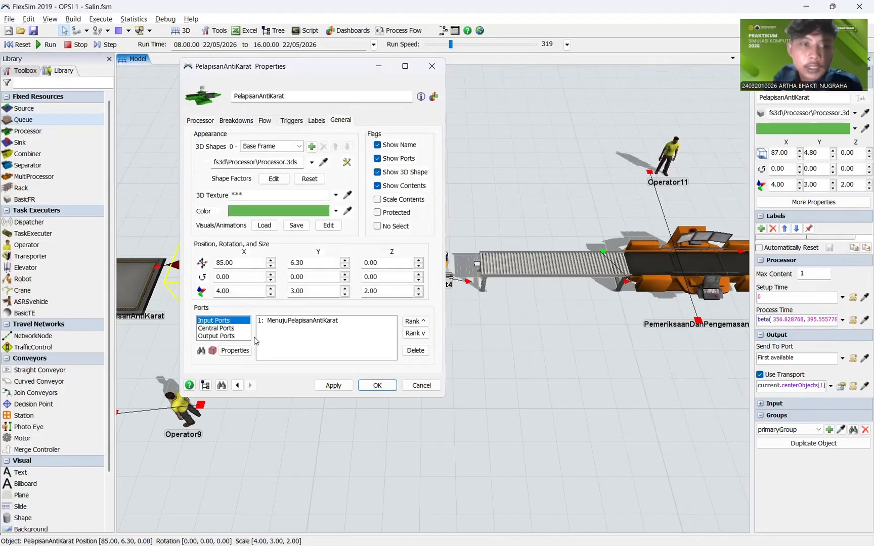
{"action": "left_click", "coordinate": [225, 329]}
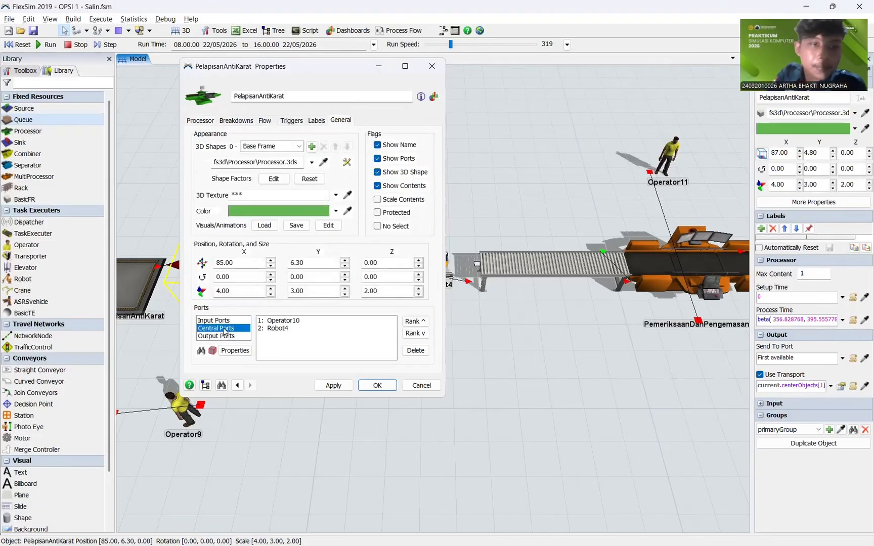
{"action": "left_click", "coordinate": [285, 323]}
{"action": "left_click", "coordinate": [292, 329]}
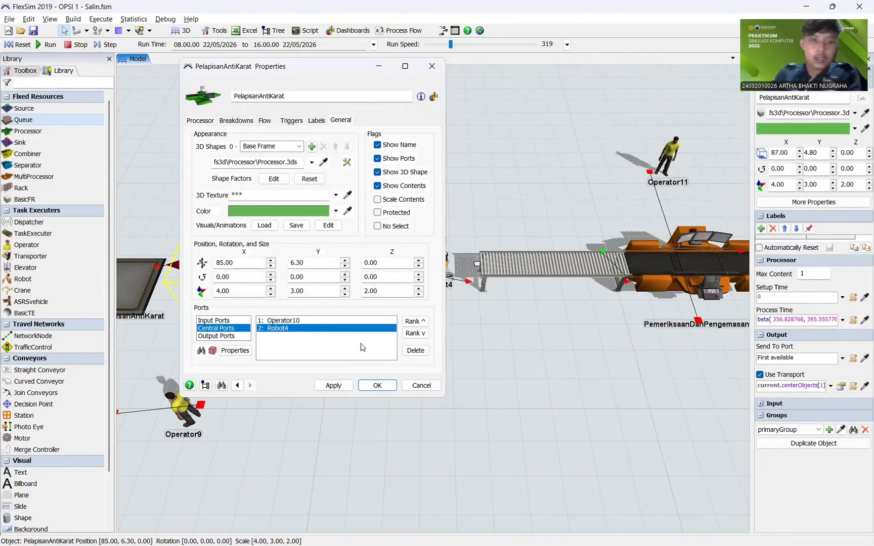
{"action": "left_click", "coordinate": [416, 351]}
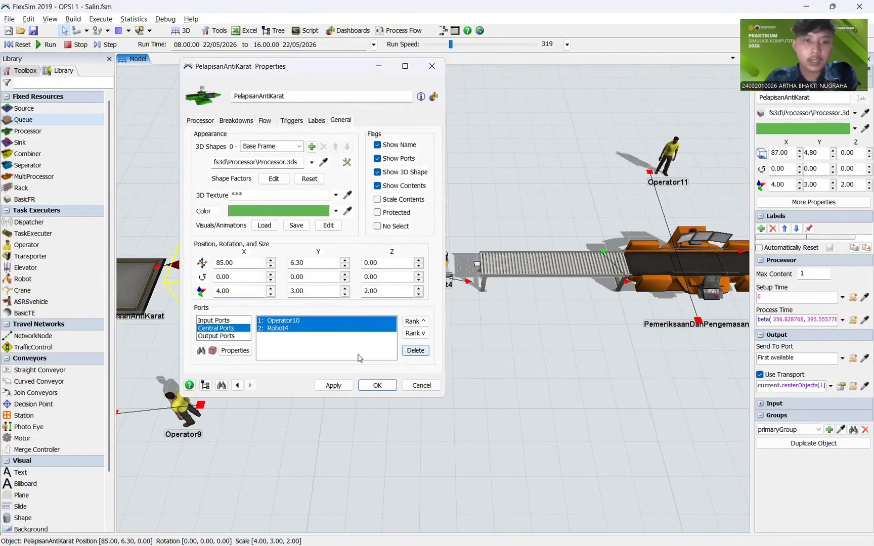
Step: Delete the output port connection of PelapisanAntiKarat and accept its properties
{"action": "left_click", "coordinate": [233, 337]}
{"action": "left_click", "coordinate": [415, 351]}
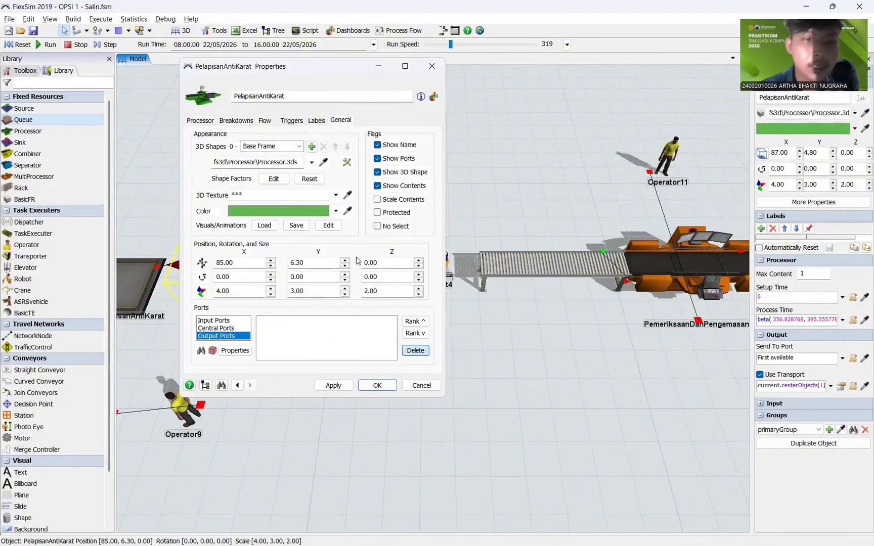
{"action": "left_click", "coordinate": [342, 385]}
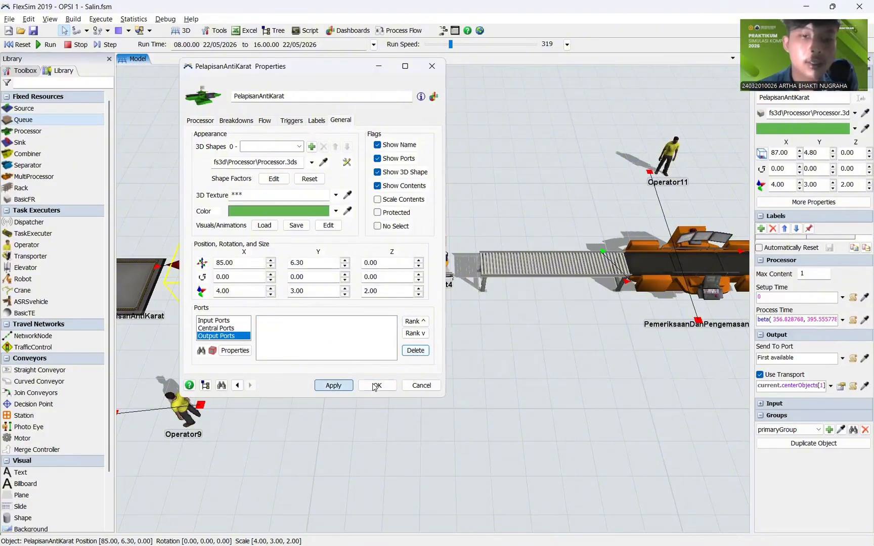
{"action": "left_click", "coordinate": [373, 385]}
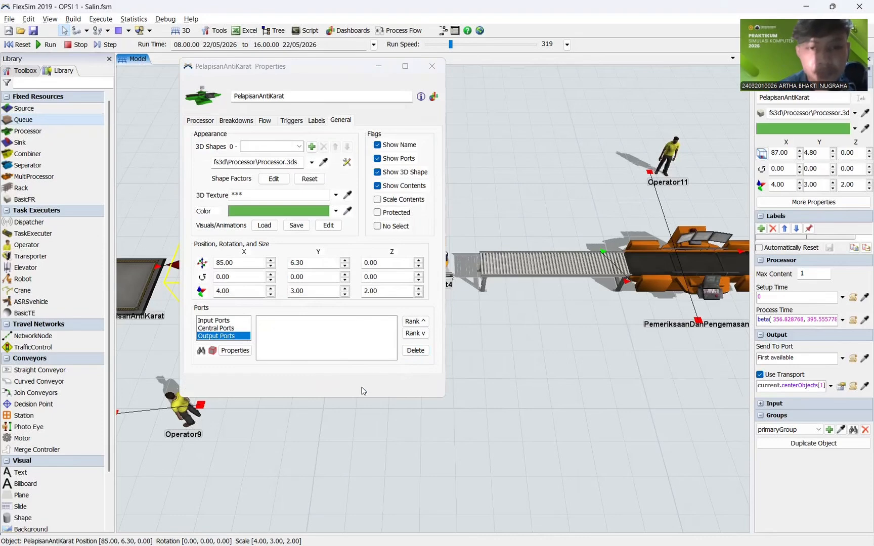
Step: Connect PelapisanAntiKarat to the MenujuPemeriksaan queue, and the queue to the straight conveyor after Robot4
{"action": "left_click", "coordinate": [87, 30]}
{"action": "left_click", "coordinate": [102, 44]}
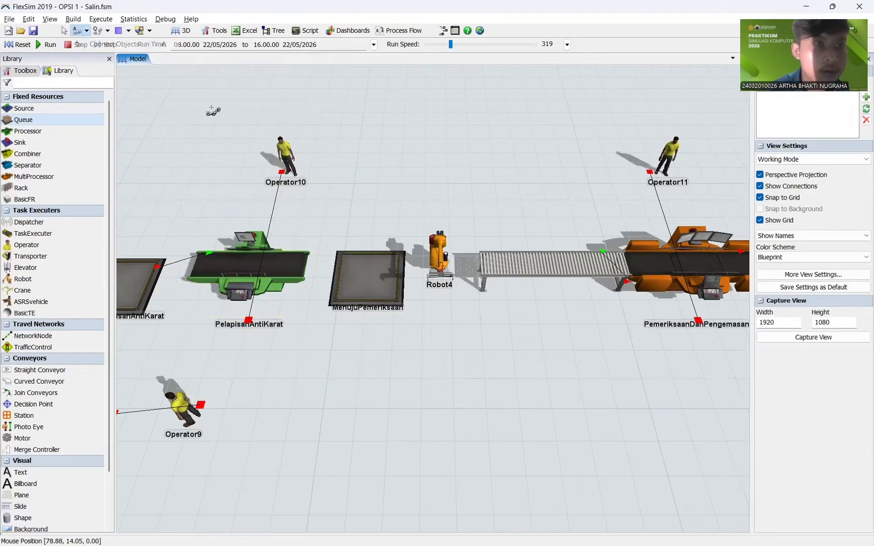
{"action": "left_click", "coordinate": [296, 268]}
{"action": "left_click", "coordinate": [367, 275]}
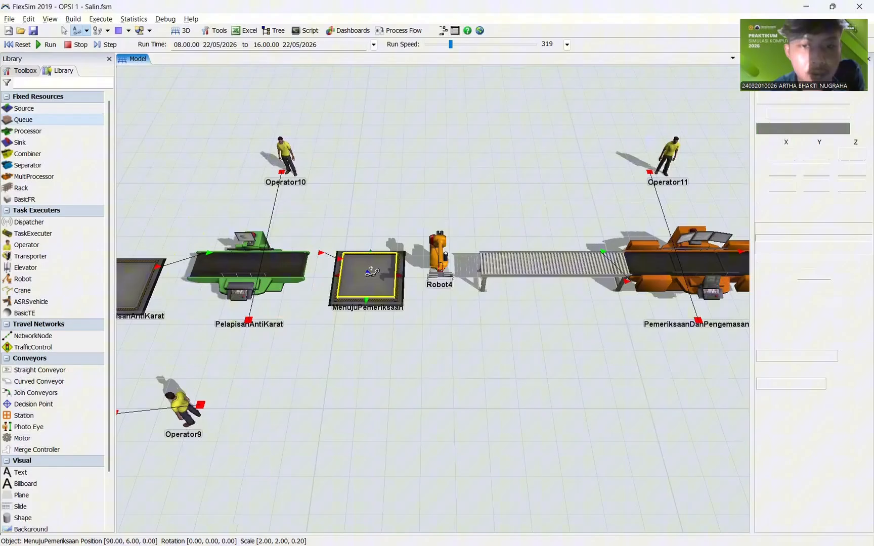
{"action": "left_click", "coordinate": [487, 264]}
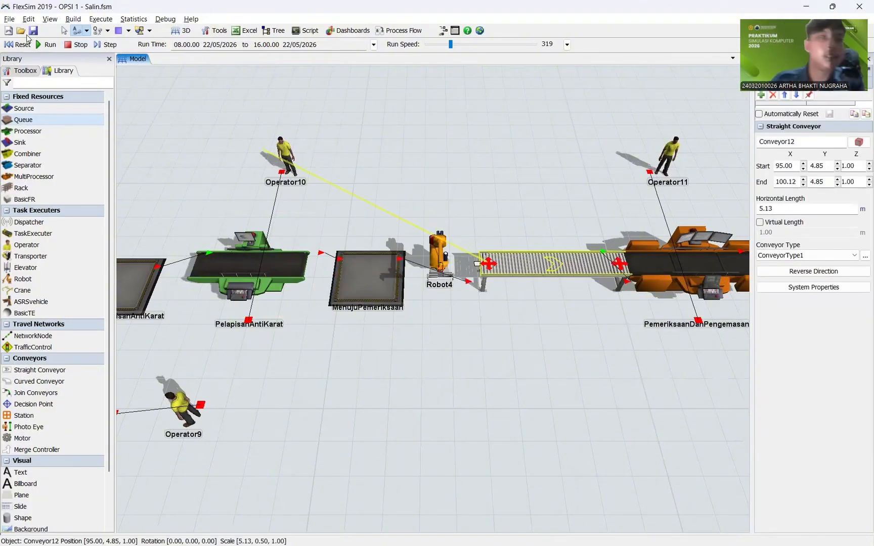
Step: Connect the MenujuPemeriksaan queue to Robot4 through their center ports
{"action": "left_click", "coordinate": [86, 31]}
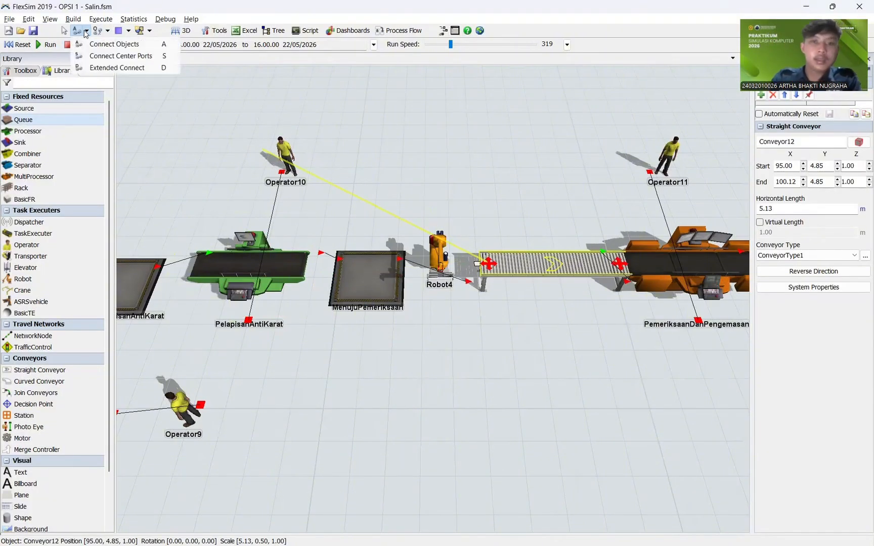
{"action": "left_click", "coordinate": [93, 56]}
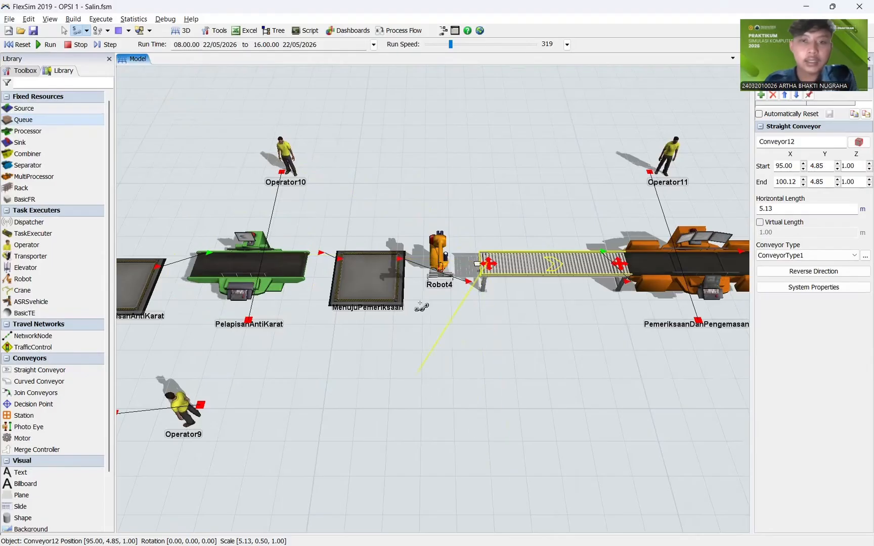
{"action": "key", "text": "Escape"}
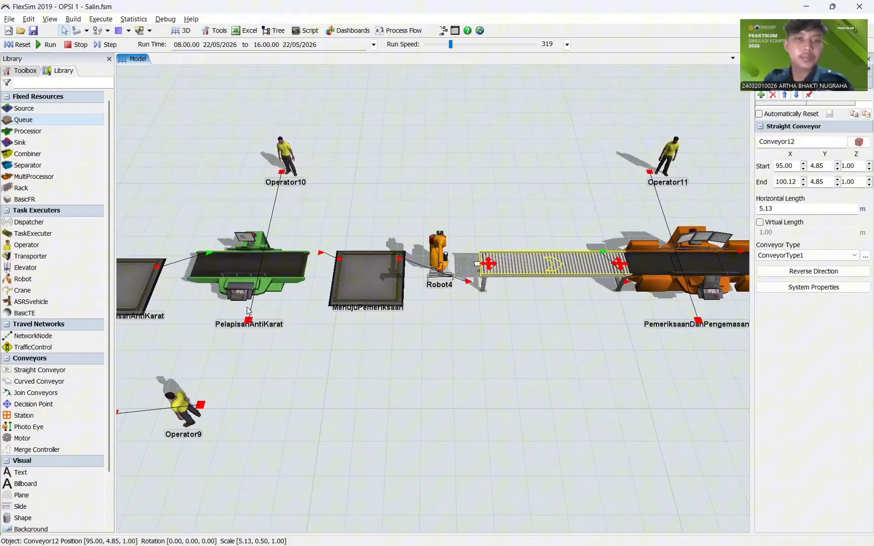
{"action": "left_click", "coordinate": [75, 30]}
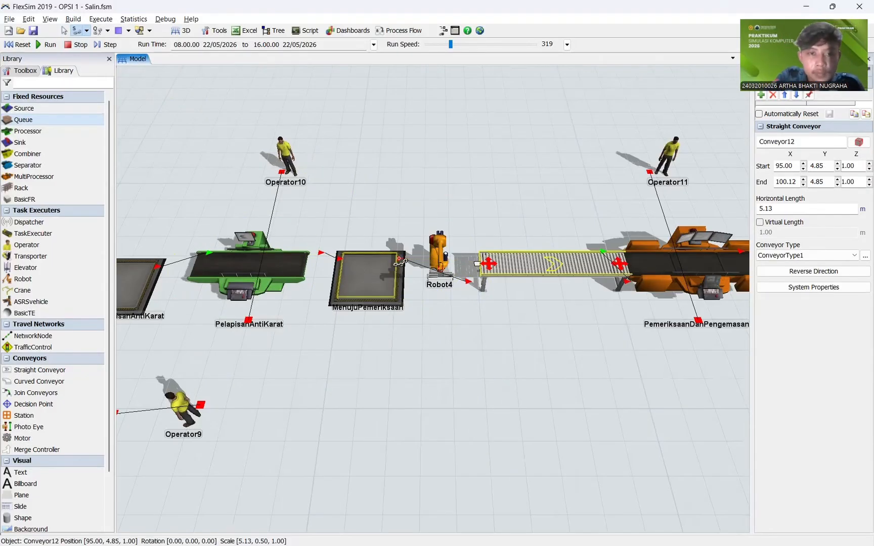
{"action": "left_click", "coordinate": [382, 299]}
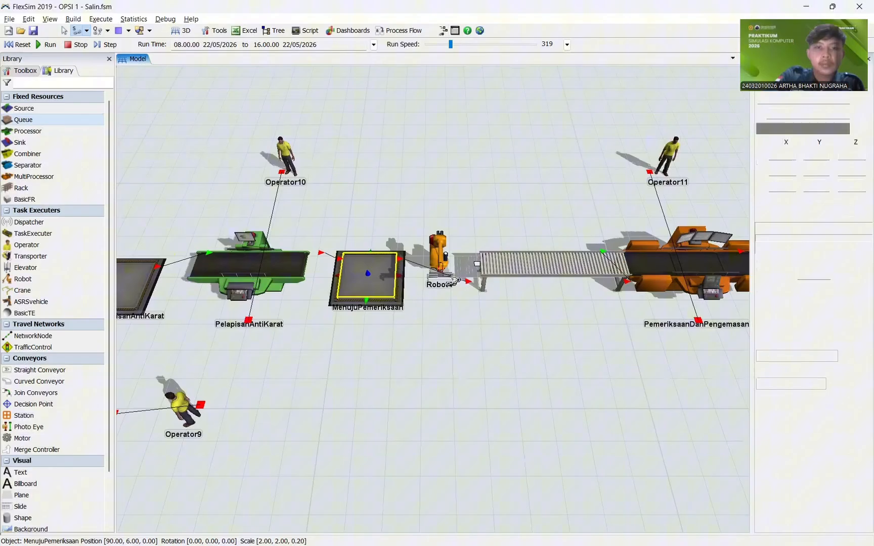
{"action": "left_click", "coordinate": [438, 257]}
{"action": "key", "text": "Escape"}
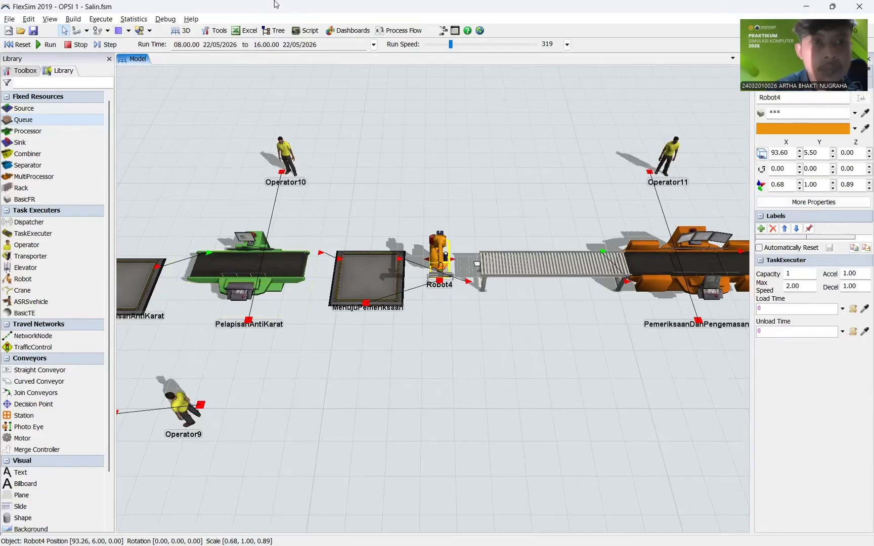
Step: Run the simulation at a speed of about 1213, watch the flow around PelapisanAntiKarat and MenujuPemeriksaan, and reset it
{"action": "left_click", "coordinate": [47, 45]}
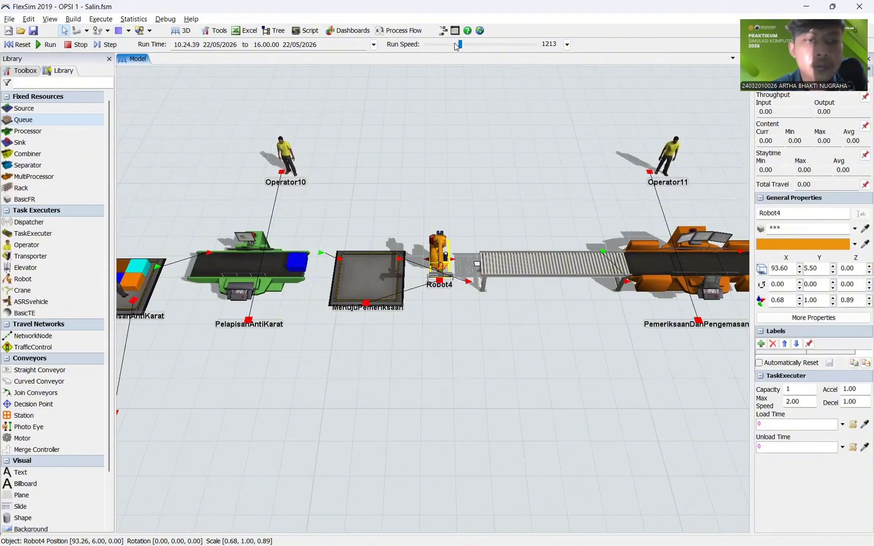
{"action": "left_click", "coordinate": [317, 192]}
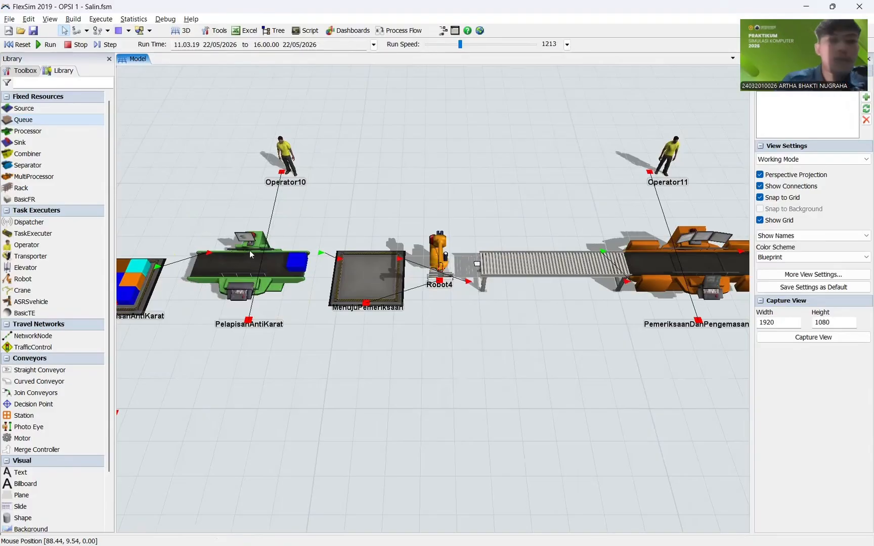
{"action": "scroll", "coordinate": [195, 252], "scroll_direction": "down", "scroll_amount": 5}
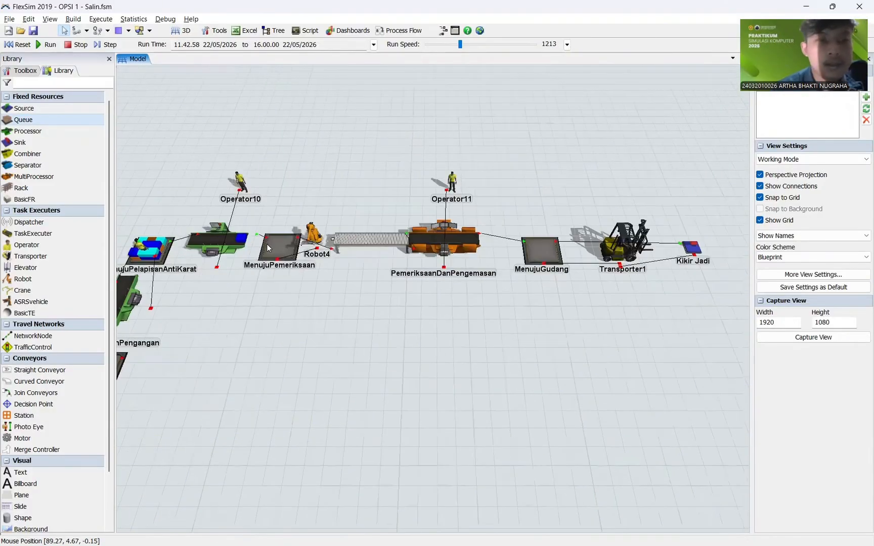
{"action": "scroll", "coordinate": [245, 227], "scroll_direction": "up", "scroll_amount": 5}
{"action": "left_click_drag", "start_coordinate": [245, 223], "coordinate": [498, 292]}
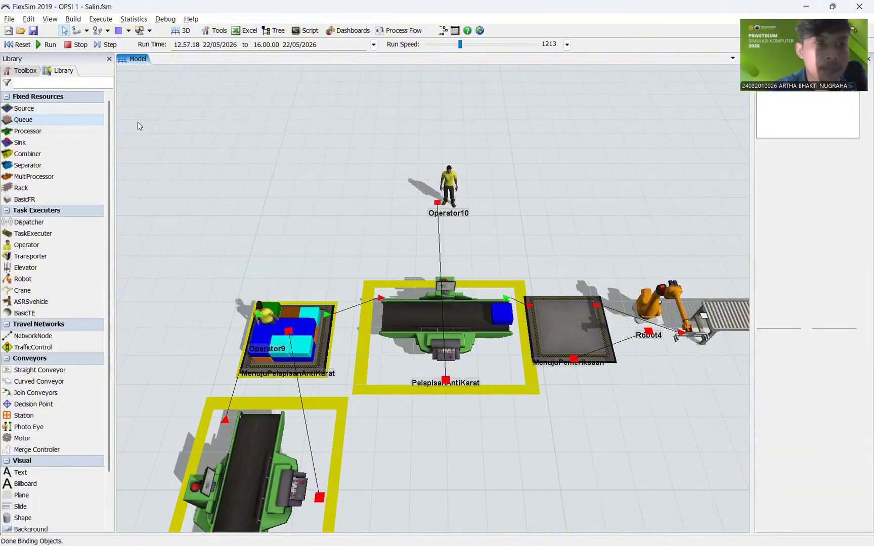
{"action": "left_click", "coordinate": [18, 45]}
Step: Check the input, central and output ports in the MenujuPemeriksaan queue's general properties, and close them
{"action": "left_click", "coordinate": [535, 320]}
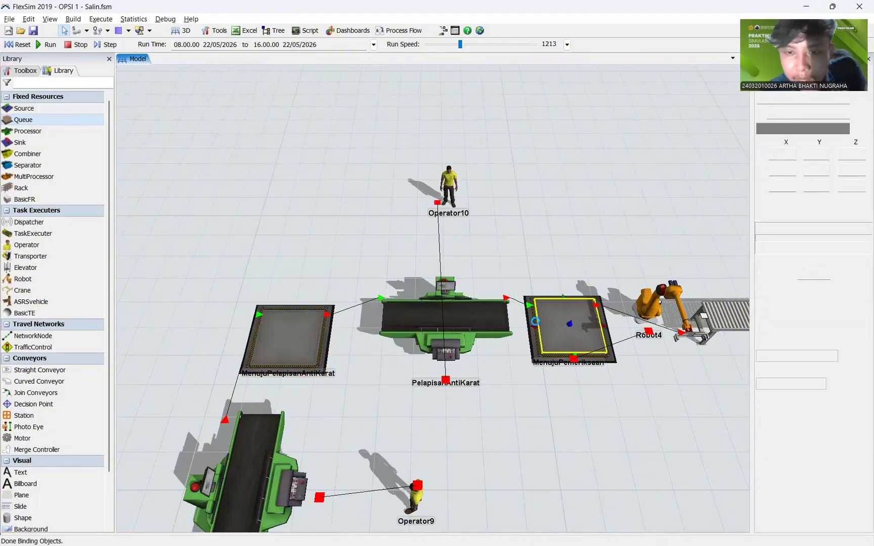
{"action": "double_click", "coordinate": [534, 329]}
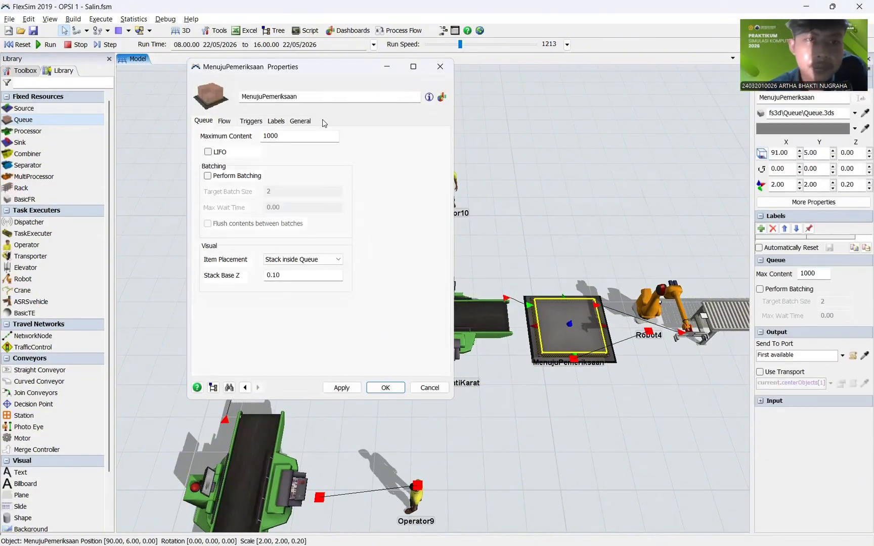
{"action": "left_click", "coordinate": [237, 337]}
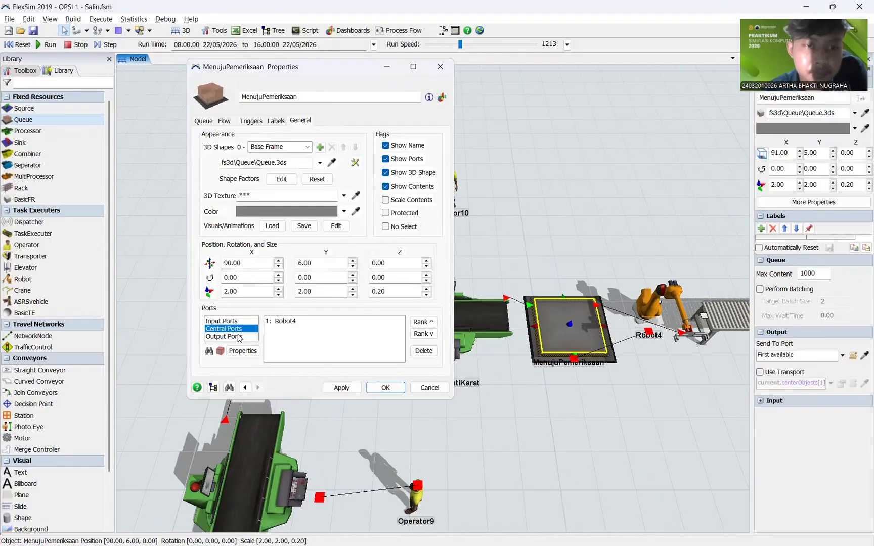
{"action": "left_click", "coordinate": [238, 328]}
{"action": "left_click", "coordinate": [238, 321]}
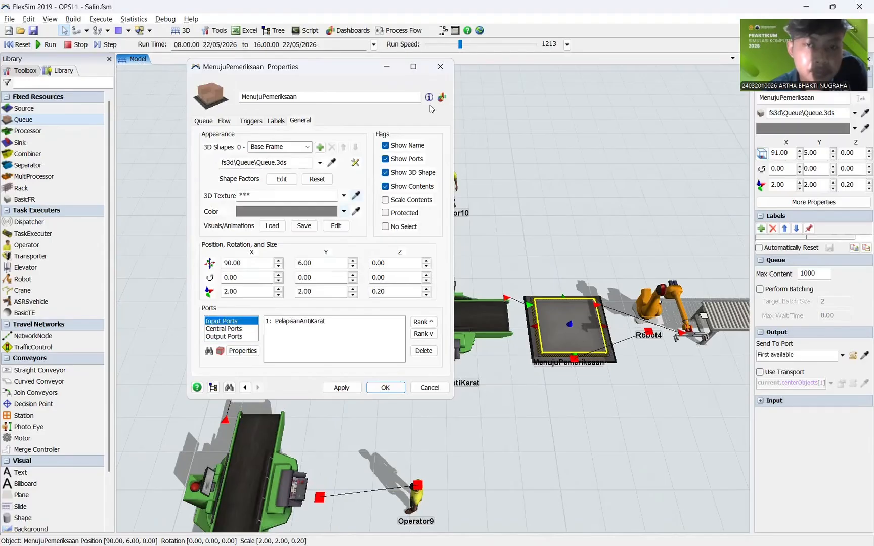
{"action": "left_click", "coordinate": [434, 71]}
Step: Review the processor properties of PelapisanAntiKarat and accept them
{"action": "left_click", "coordinate": [464, 320]}
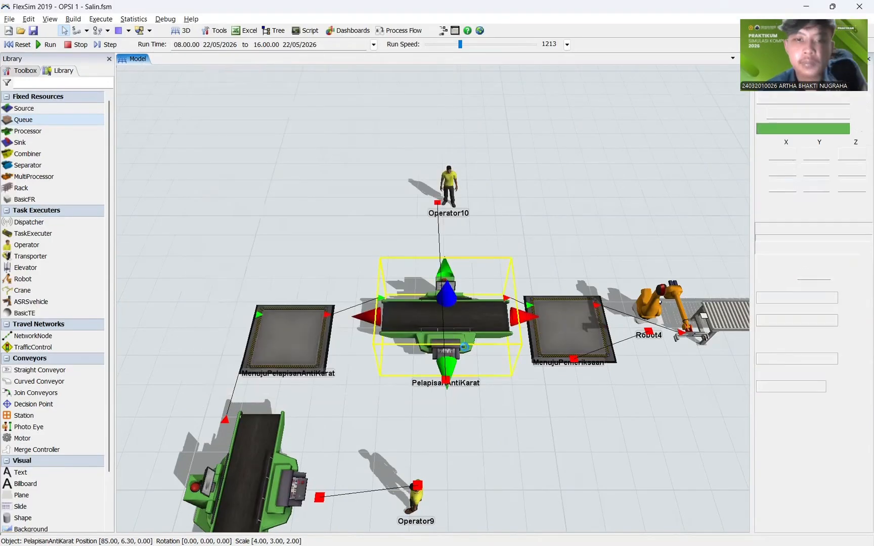
{"action": "double_click", "coordinate": [427, 372]}
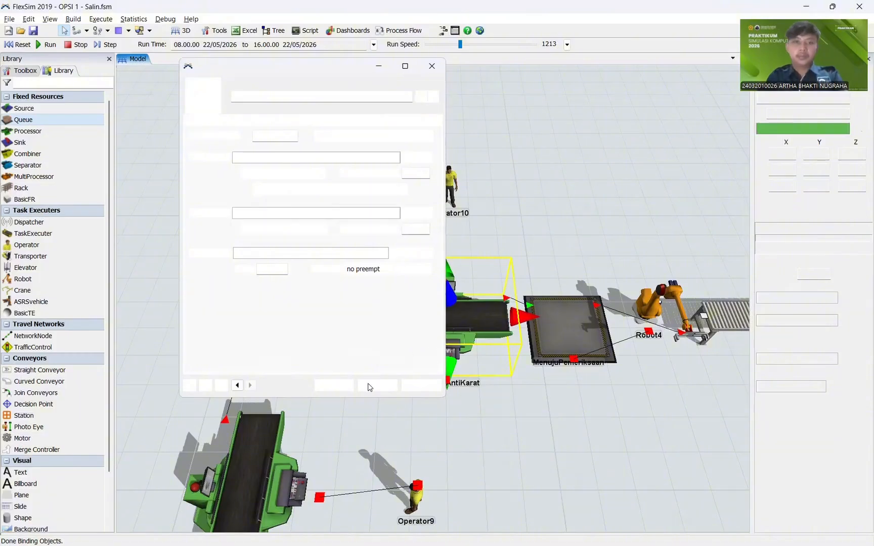
{"action": "left_click", "coordinate": [346, 388]}
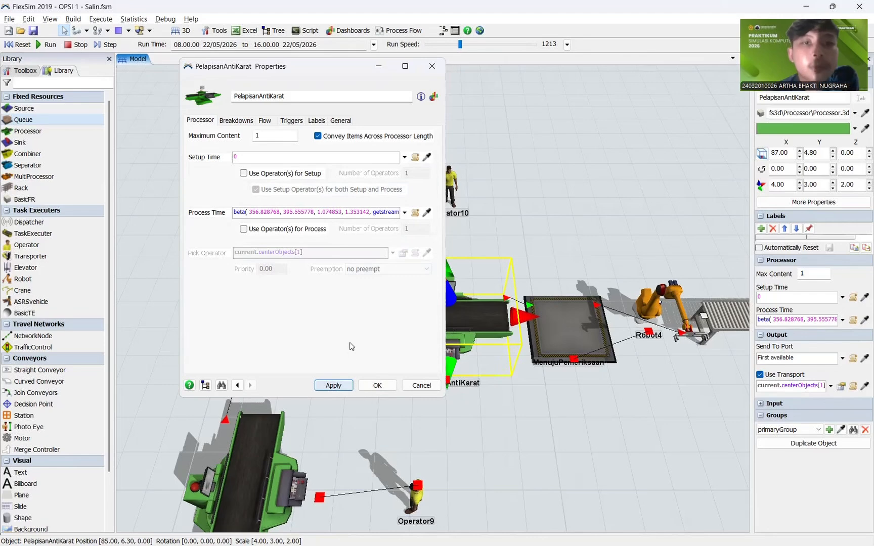
{"action": "left_click", "coordinate": [373, 388]}
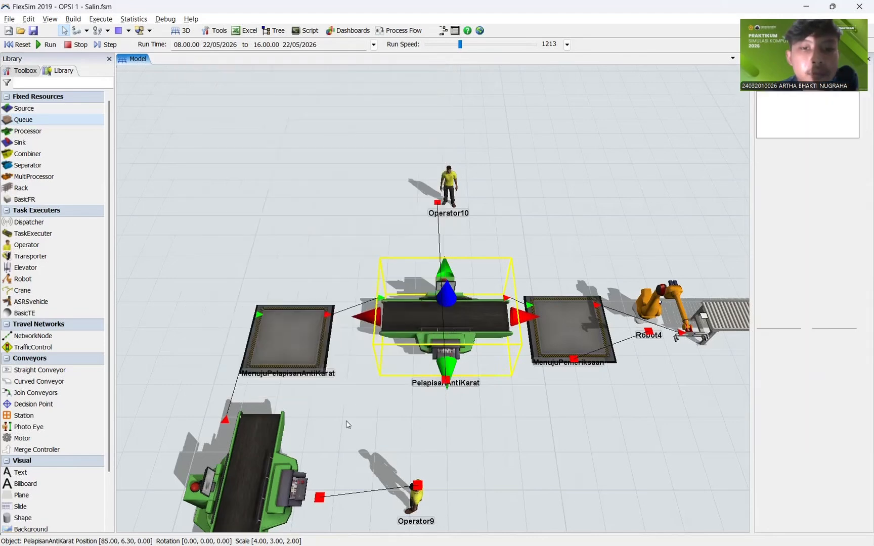
{"action": "left_click", "coordinate": [346, 421]}
Step: Rerun the simulation, follow the items from PemasanganPengangan through Robot4 to MenujuGudang, and reset the model
{"action": "left_click", "coordinate": [45, 44]}
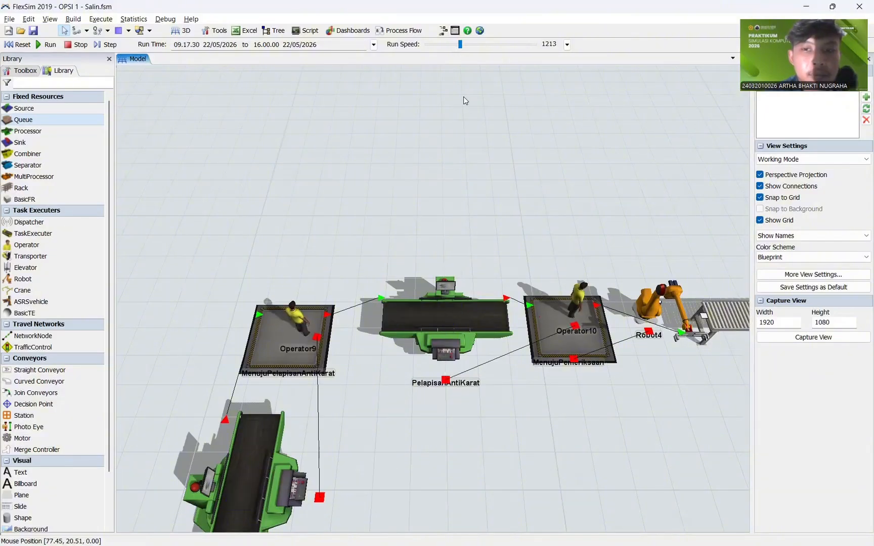
{"action": "scroll", "coordinate": [515, 161], "scroll_direction": "down", "scroll_amount": 5}
{"action": "scroll", "coordinate": [415, 204], "scroll_direction": "down", "scroll_amount": 1}
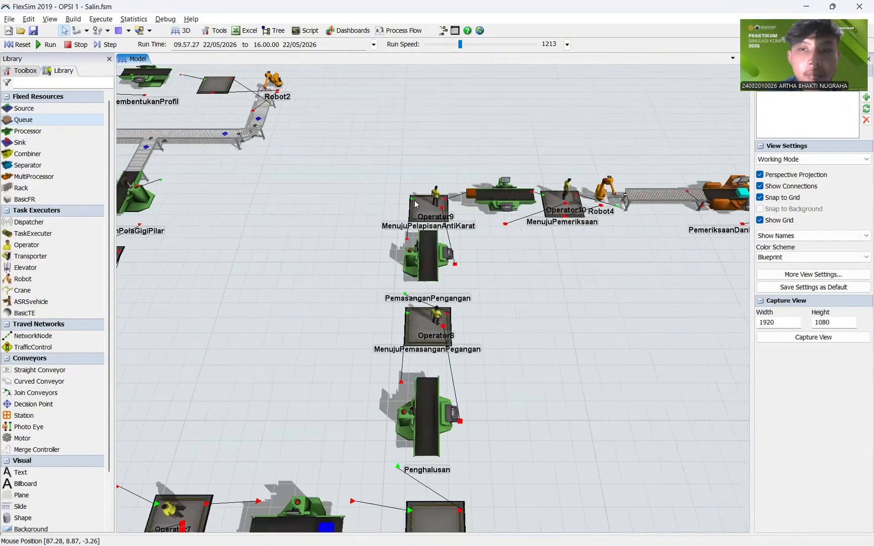
{"action": "left_click_drag", "start_coordinate": [415, 204], "coordinate": [389, 206]}
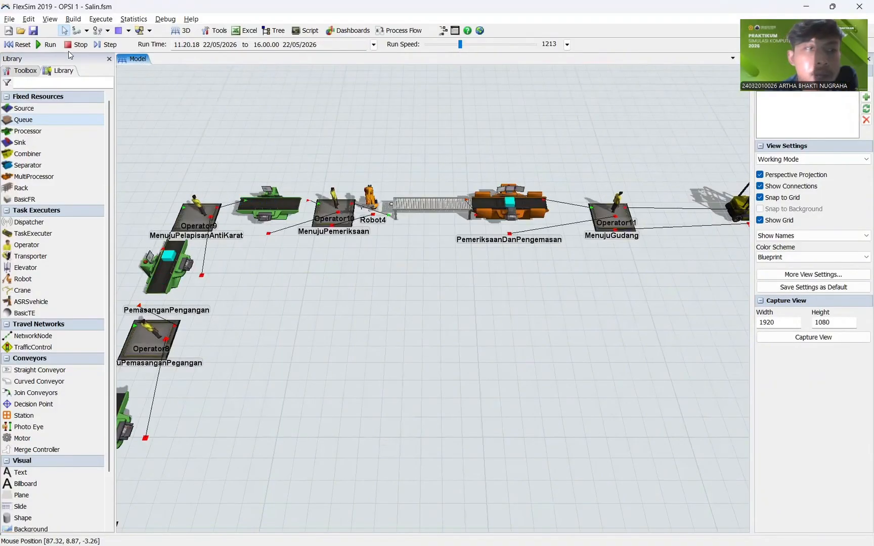
{"action": "left_click", "coordinate": [19, 44]}
Step: Inspect Robot4's input and output ports and robot settings, and review the MenujuPemeriksaan queue's properties
{"action": "scroll", "coordinate": [451, 257], "scroll_direction": "up", "scroll_amount": 5}
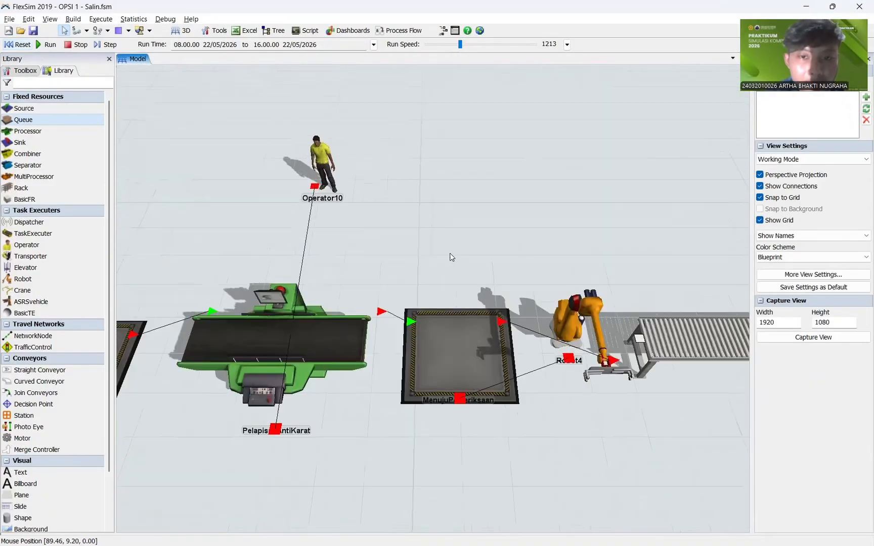
{"action": "left_click_drag", "start_coordinate": [506, 270], "coordinate": [406, 259]}
{"action": "left_click", "coordinate": [377, 250]}
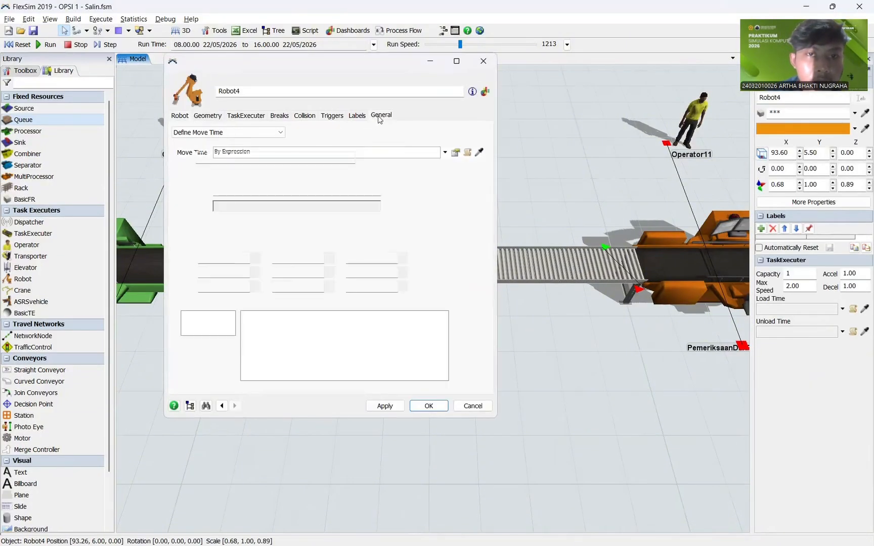
{"action": "left_click", "coordinate": [209, 330]}
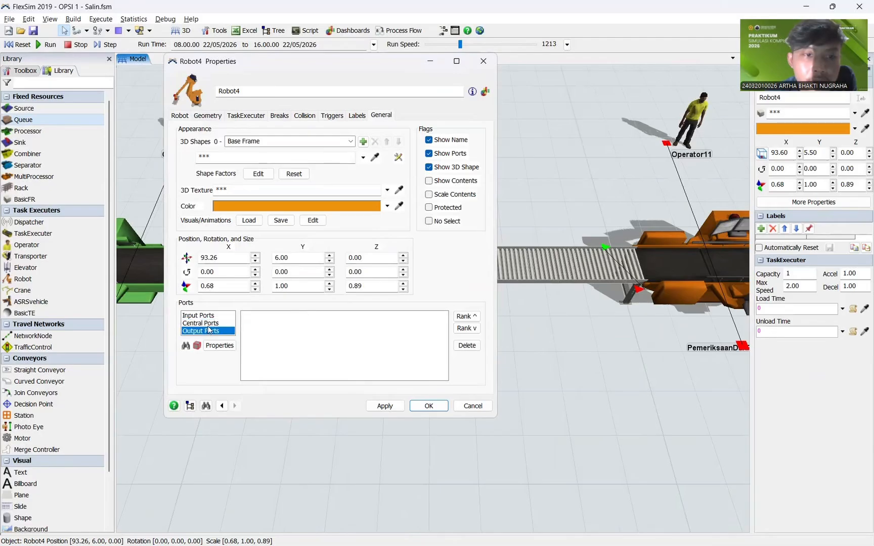
{"action": "left_click", "coordinate": [203, 315]}
{"action": "left_click", "coordinate": [179, 115]}
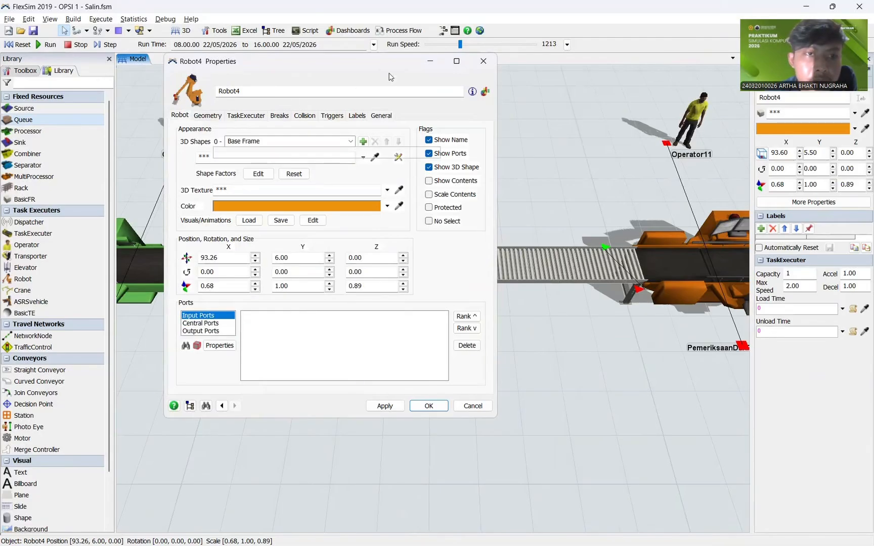
{"action": "left_click", "coordinate": [484, 61]}
{"action": "left_click", "coordinate": [310, 285]}
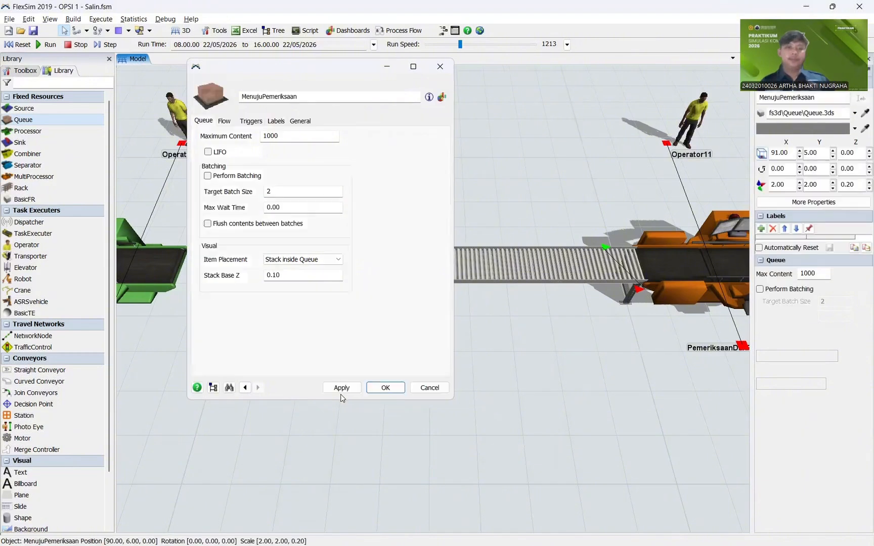
{"action": "left_click", "coordinate": [388, 387]}
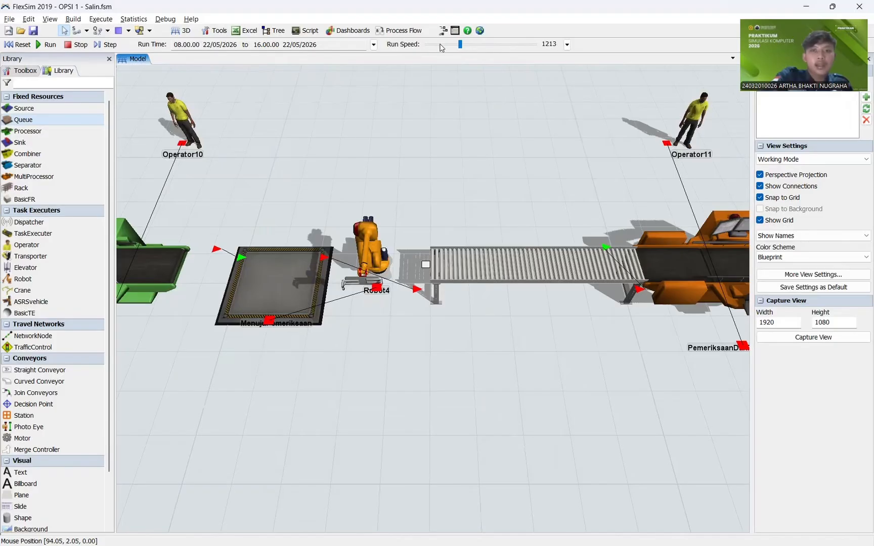
Step: Run the simulation at about speed 344 and 865, watch the MenujuPemeriksaan and Robot4 section, and reset the model
{"action": "left_click", "coordinate": [440, 44]}
{"action": "left_click", "coordinate": [48, 44]}
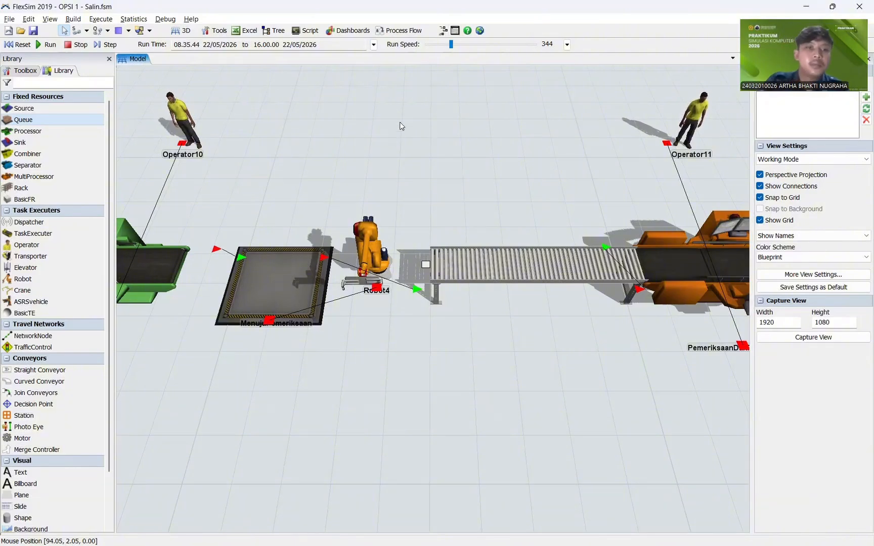
{"action": "scroll", "coordinate": [379, 155], "scroll_direction": "down", "scroll_amount": 3}
{"action": "left_click_drag", "start_coordinate": [450, 45], "coordinate": [456, 45]}
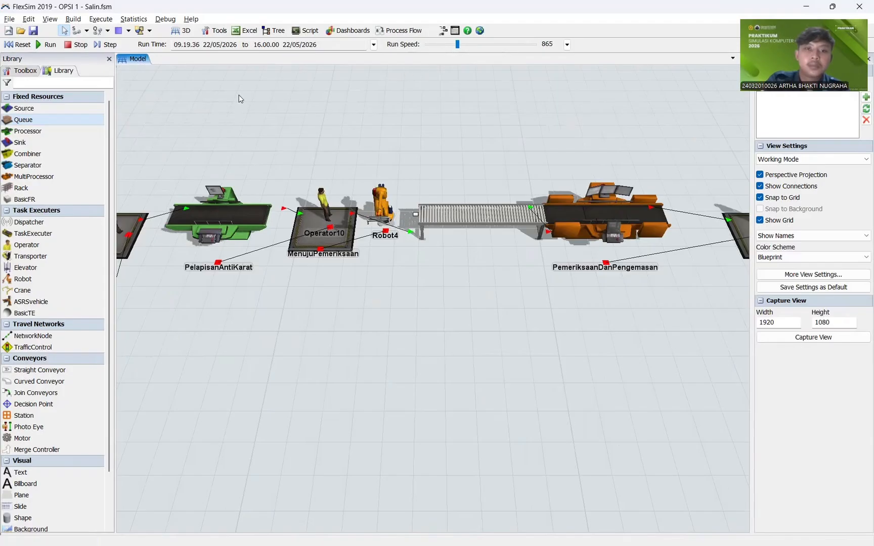
{"action": "left_click", "coordinate": [19, 45]}
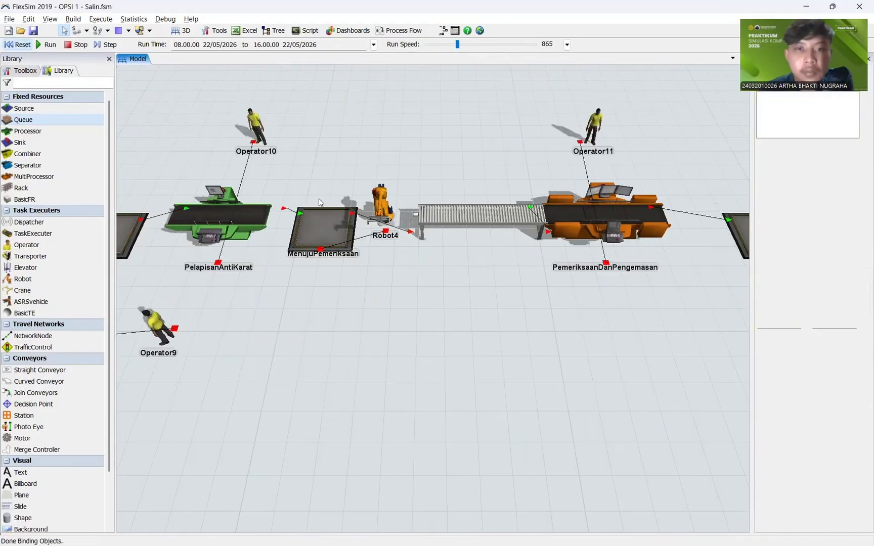
Step: Try center port connections from MenujuPemeriksaan to Robot4 and from Robot4 to the straight conveyor, and undo both
{"action": "left_click", "coordinate": [330, 219]}
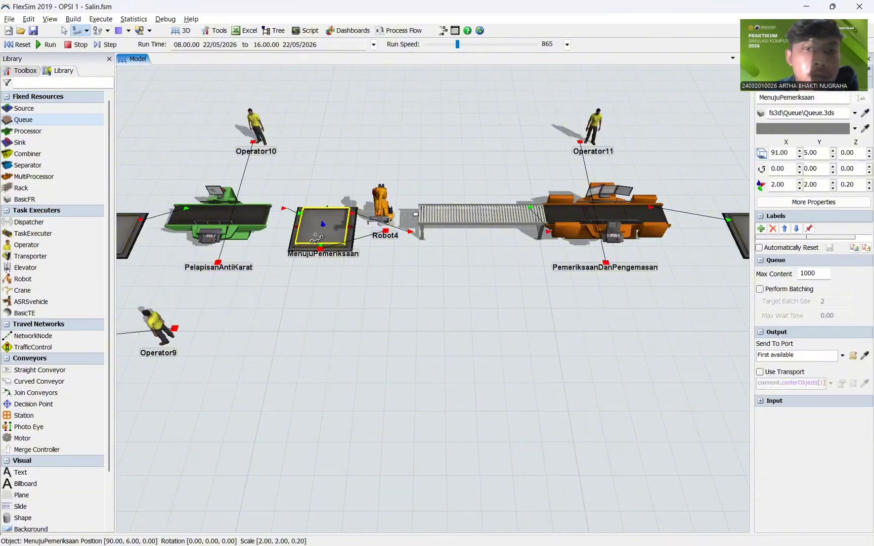
{"action": "left_click", "coordinate": [383, 207]}
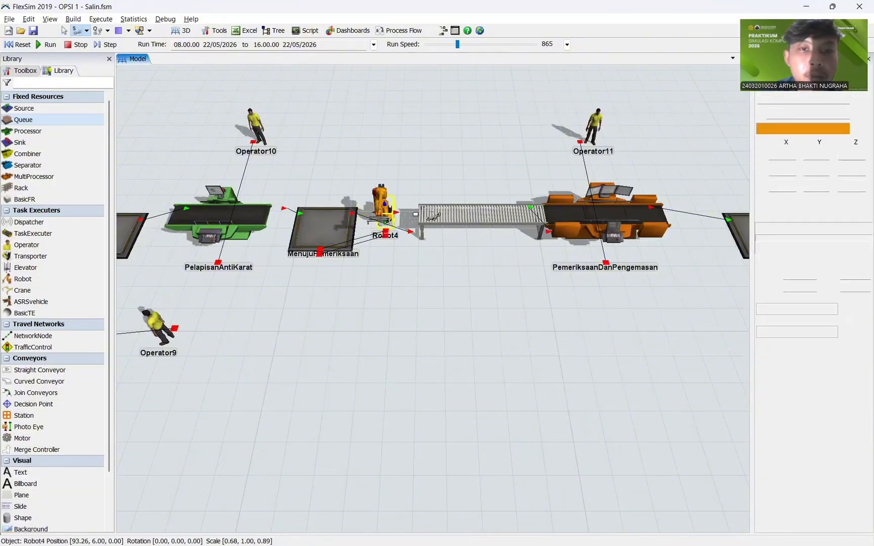
{"action": "left_click", "coordinate": [435, 224]}
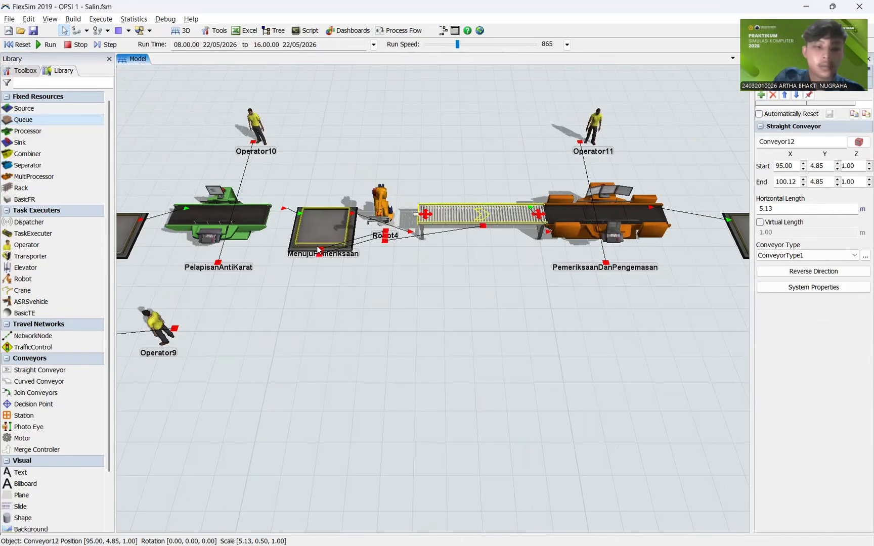
{"action": "key", "text": "ctrl+z"}
{"action": "key", "text": "ctrl+z"}
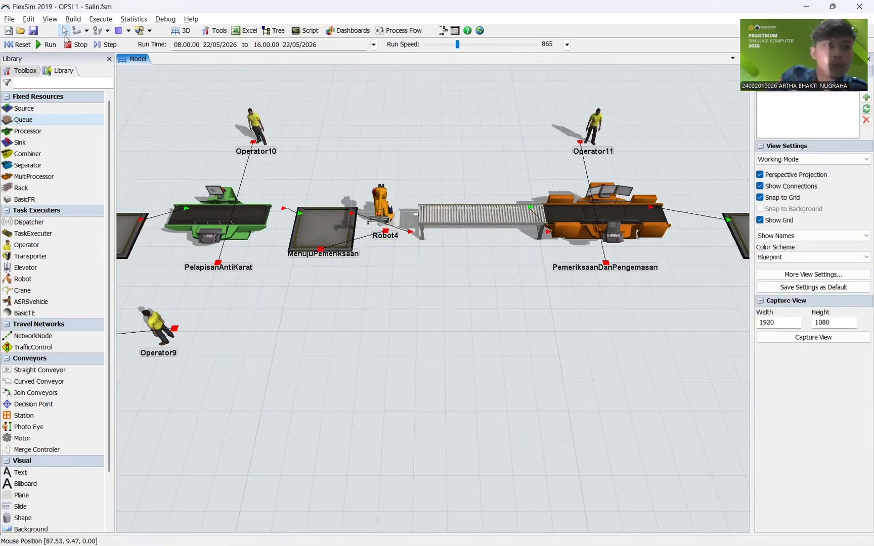
Step: Connect Robot4 to the straight conveyor in front of PemeriksaanDanPengemasan through their center ports
{"action": "left_click", "coordinate": [76, 31]}
{"action": "left_click", "coordinate": [384, 208]}
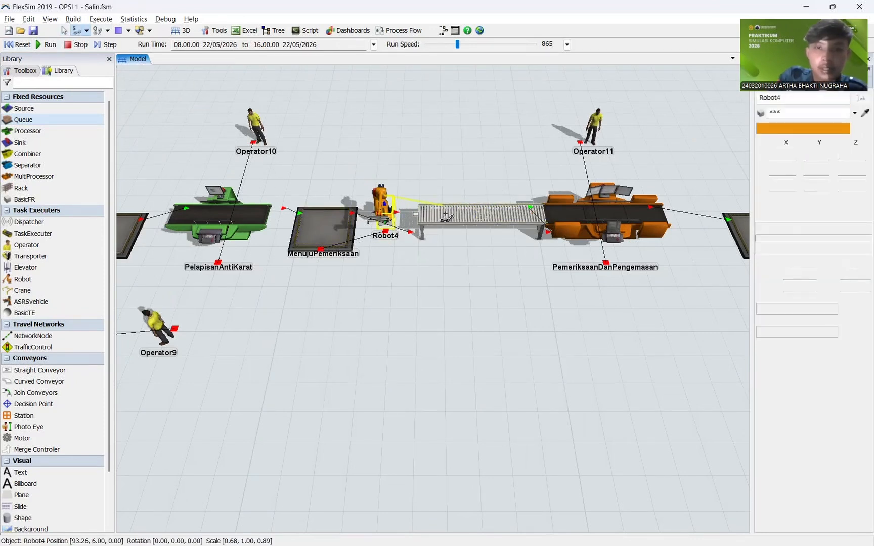
{"action": "left_click", "coordinate": [447, 217]}
{"action": "key", "text": "Escape"}
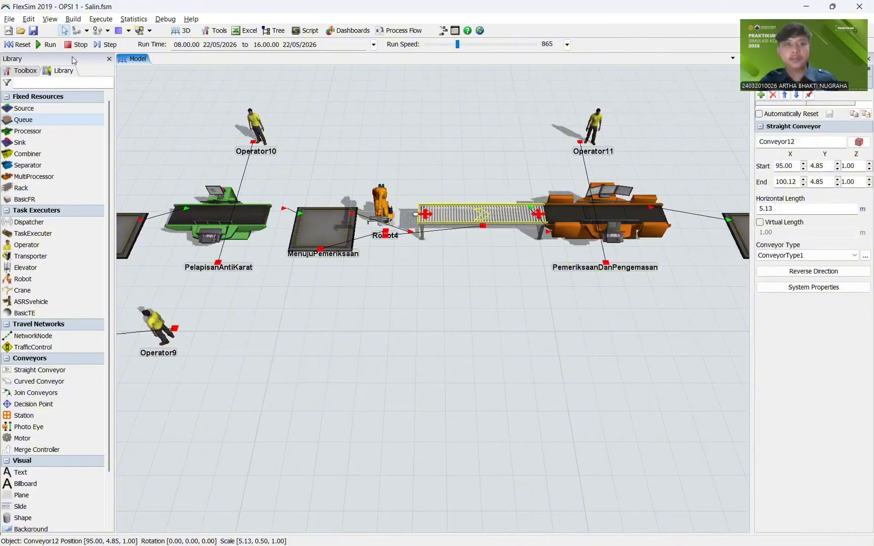
Step: Run the simulation at speed 865, watch the items pass from PelapisanAntiKarat through MenujuPemeriksaan, and reset the model
{"action": "left_click", "coordinate": [45, 44]}
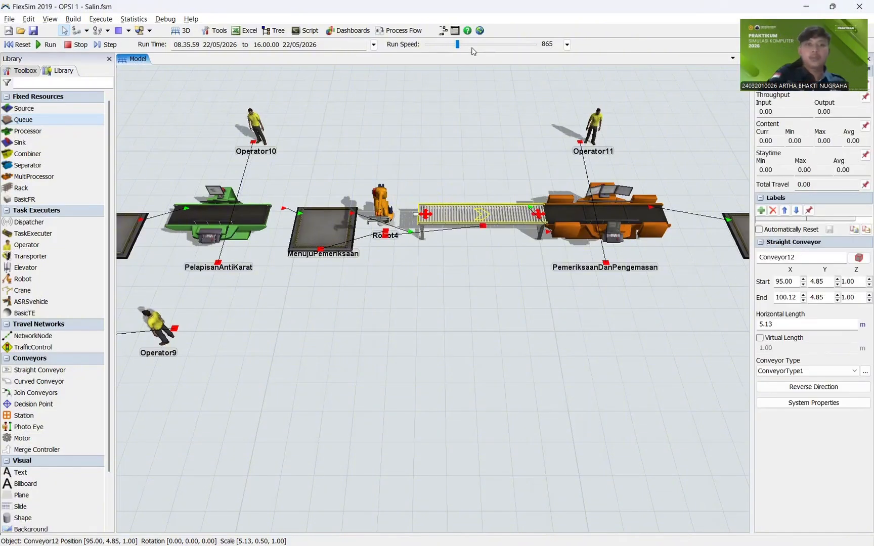
{"action": "left_click", "coordinate": [479, 98]}
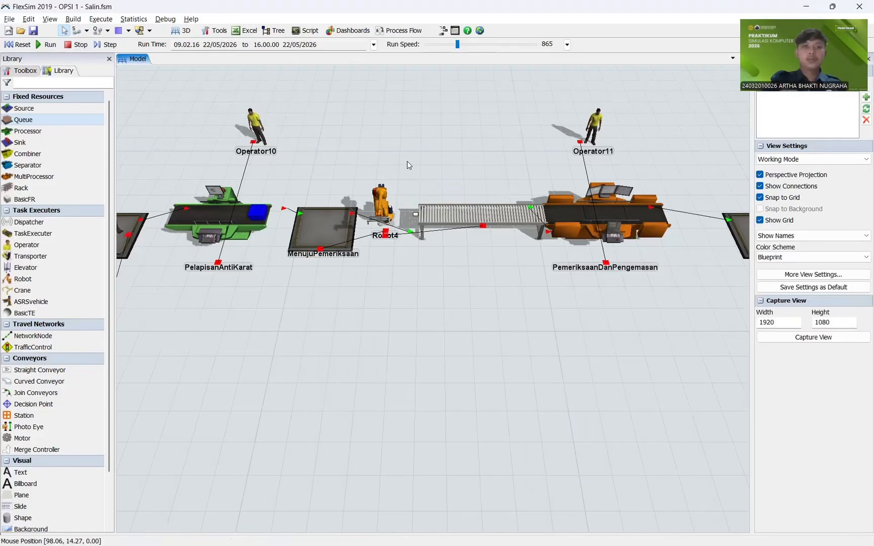
{"action": "scroll", "coordinate": [482, 161], "scroll_direction": "down", "scroll_amount": 2}
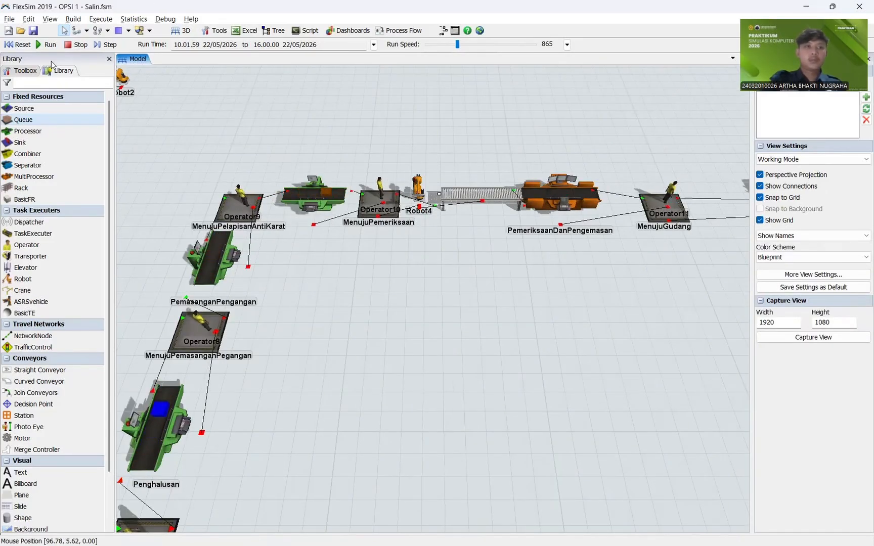
{"action": "left_click", "coordinate": [18, 45]}
Step: Enable Use Transport with current.centerObjects[1] in the MenujuPemeriksaan queue's flow settings and accept the change
{"action": "left_click", "coordinate": [380, 202]}
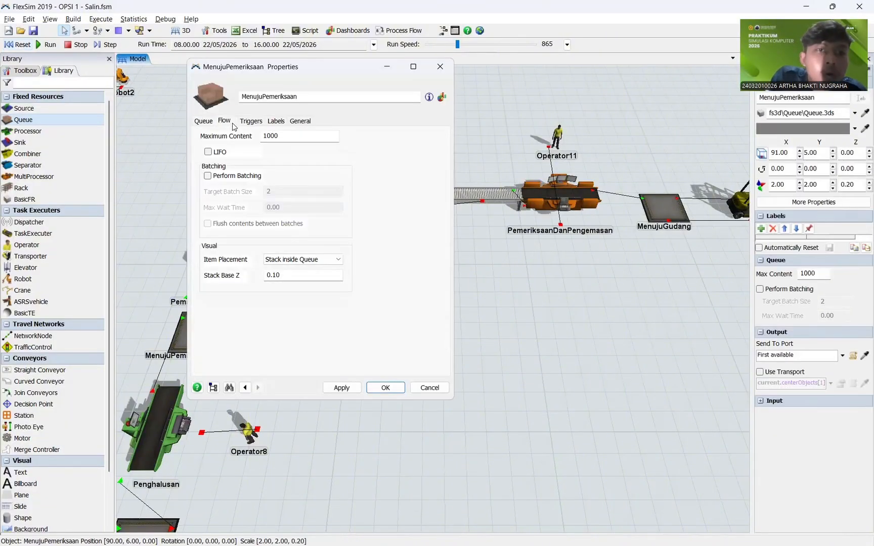
{"action": "left_click", "coordinate": [224, 121]}
{"action": "left_click", "coordinate": [233, 165]}
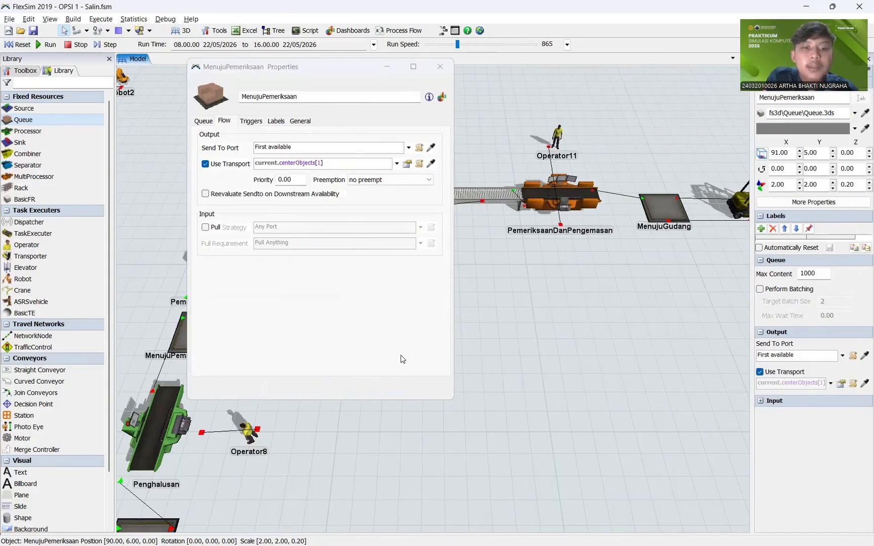
{"action": "left_click", "coordinate": [386, 388]}
Step: Rerun the simulation, watch Robot4 between MenujuPemeriksaan and the straight conveyor, and reset the model
{"action": "left_click", "coordinate": [48, 45]}
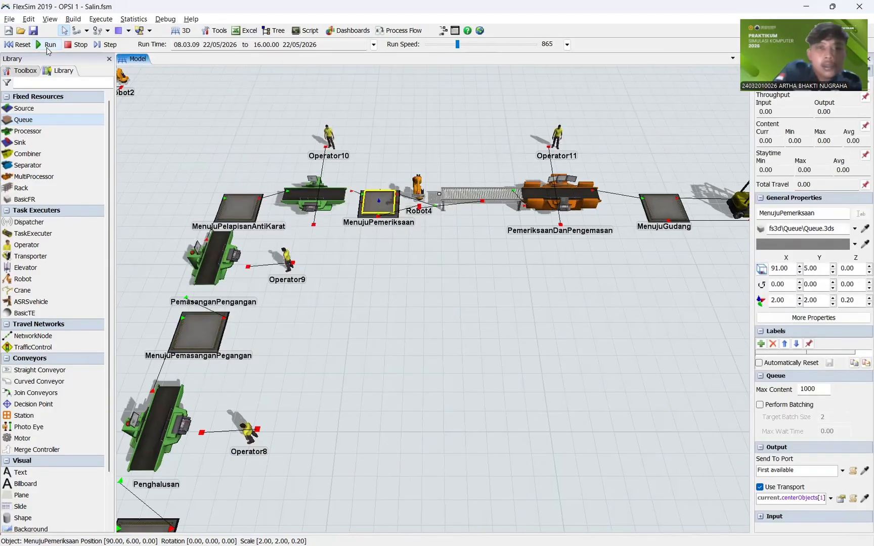
{"action": "left_click", "coordinate": [401, 269]}
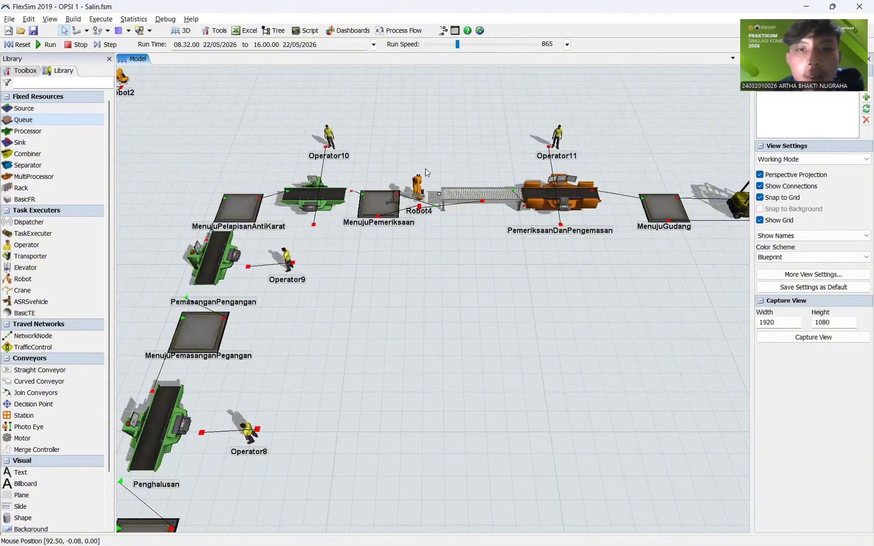
{"action": "scroll", "coordinate": [426, 172], "scroll_direction": "up", "scroll_amount": 4}
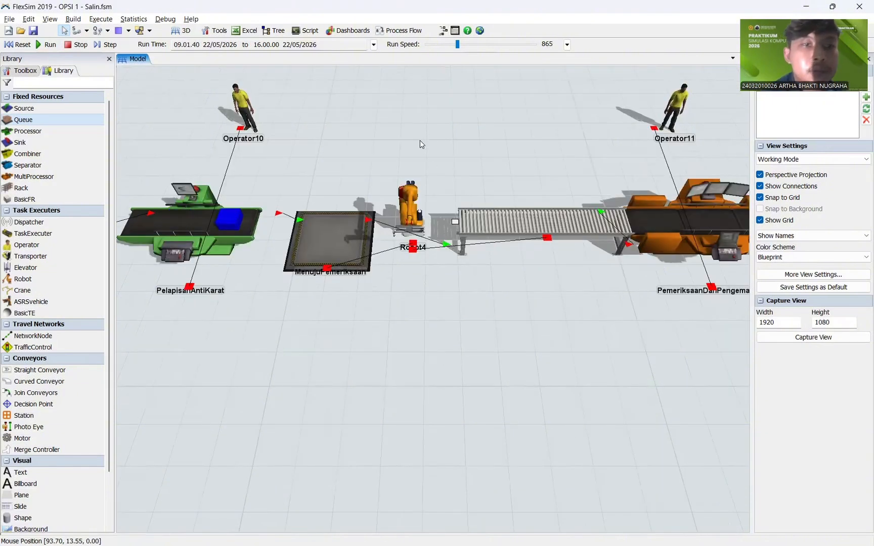
{"action": "scroll", "coordinate": [419, 141], "scroll_direction": "down", "scroll_amount": 3}
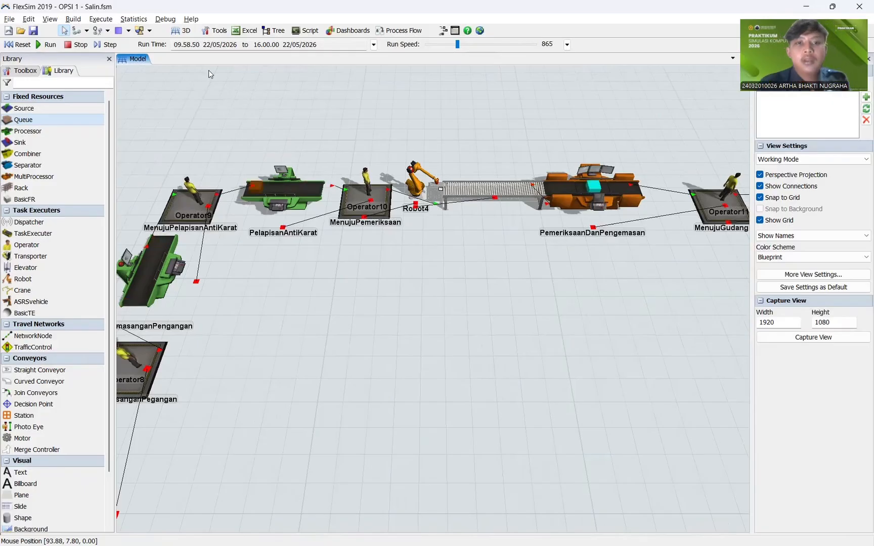
{"action": "left_click", "coordinate": [23, 45]}
Step: Run the simulation with MenujuGudang, Transporter1 and Kikir Jadi in view, raising the run speed to about 5709
{"action": "scroll", "coordinate": [468, 323], "scroll_direction": "down", "scroll_amount": 3}
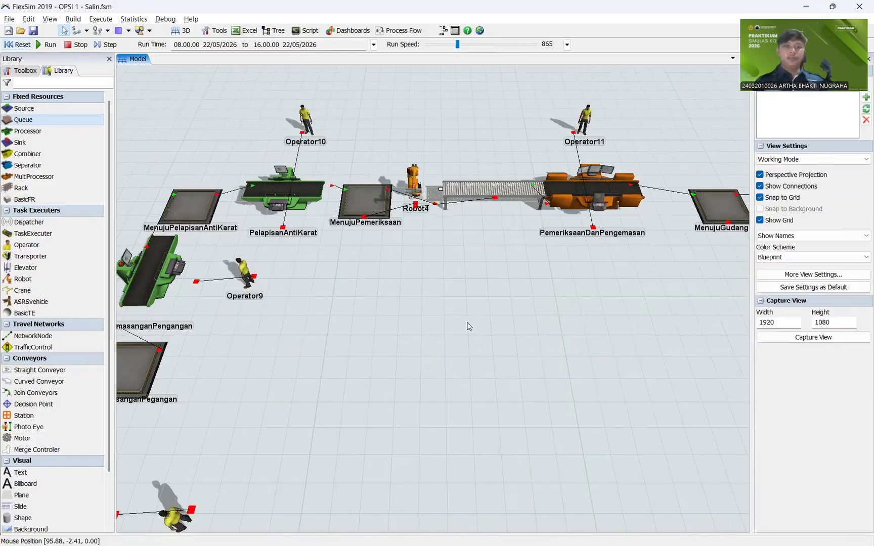
{"action": "scroll", "coordinate": [384, 349], "scroll_direction": "down", "scroll_amount": 2}
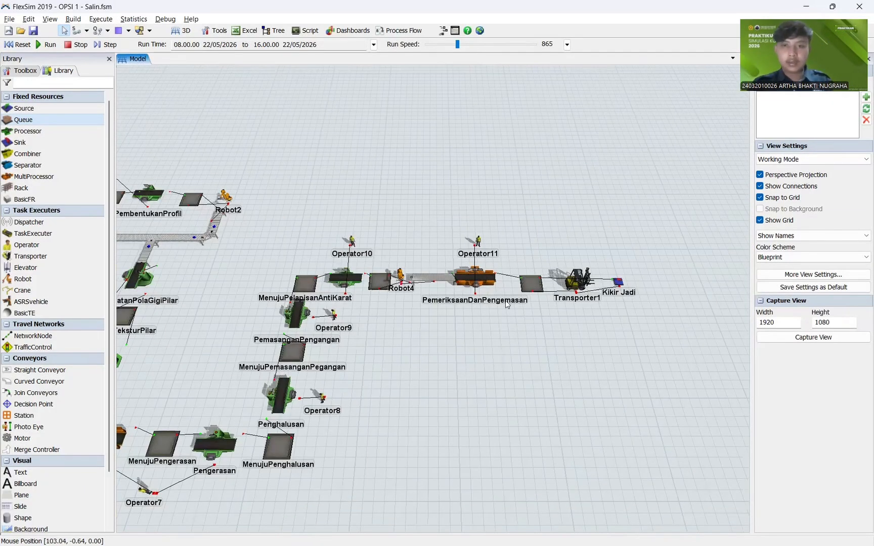
{"action": "scroll", "coordinate": [501, 319], "scroll_direction": "up", "scroll_amount": 5}
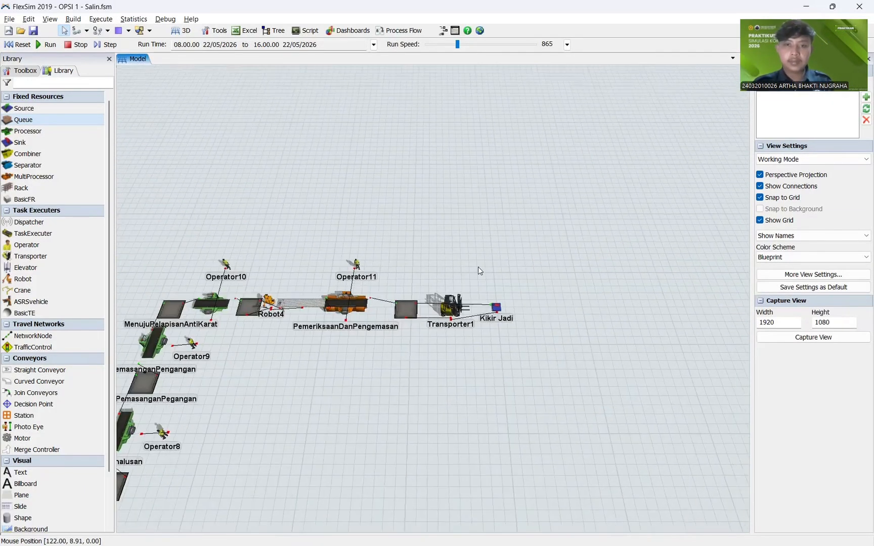
{"action": "left_click", "coordinate": [45, 44]}
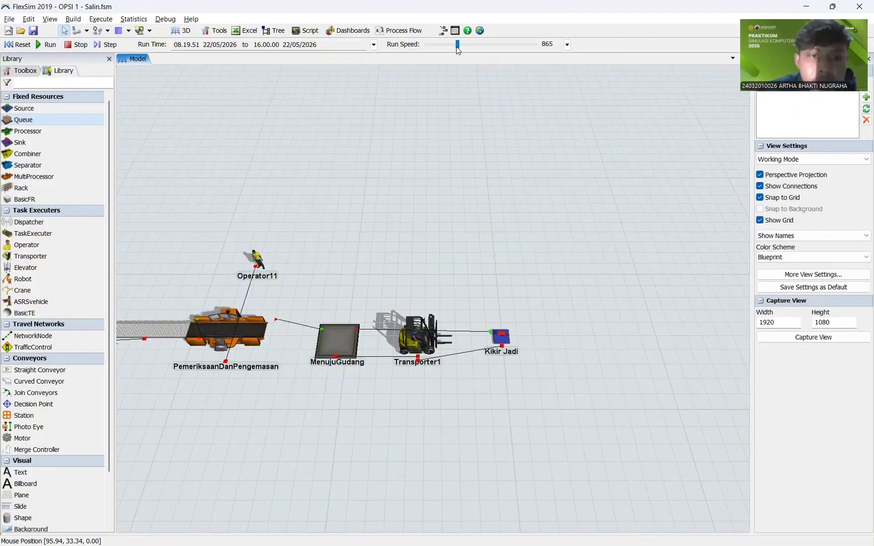
{"action": "left_click_drag", "start_coordinate": [457, 45], "coordinate": [473, 46]}
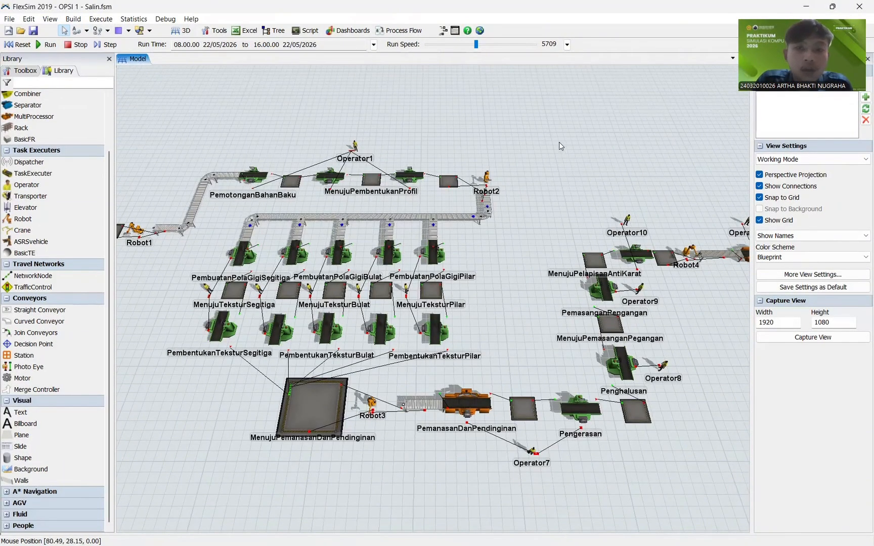
Step: Display the run time in seconds to examine the stop time, and restore the Date and Time display mode
{"action": "scroll", "coordinate": [516, 154], "scroll_direction": "down", "scroll_amount": 3}
{"action": "scroll", "coordinate": [556, 162], "scroll_direction": "up", "scroll_amount": 4}
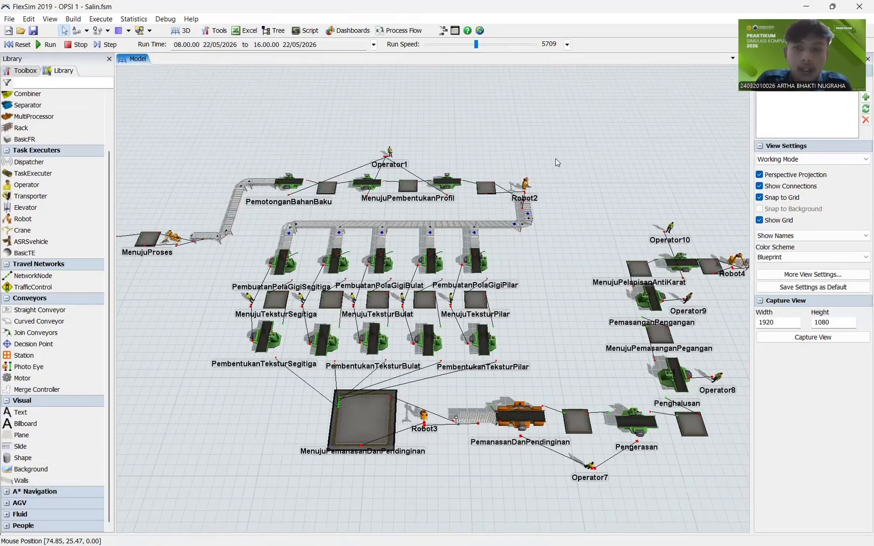
{"action": "left_click", "coordinate": [373, 45]}
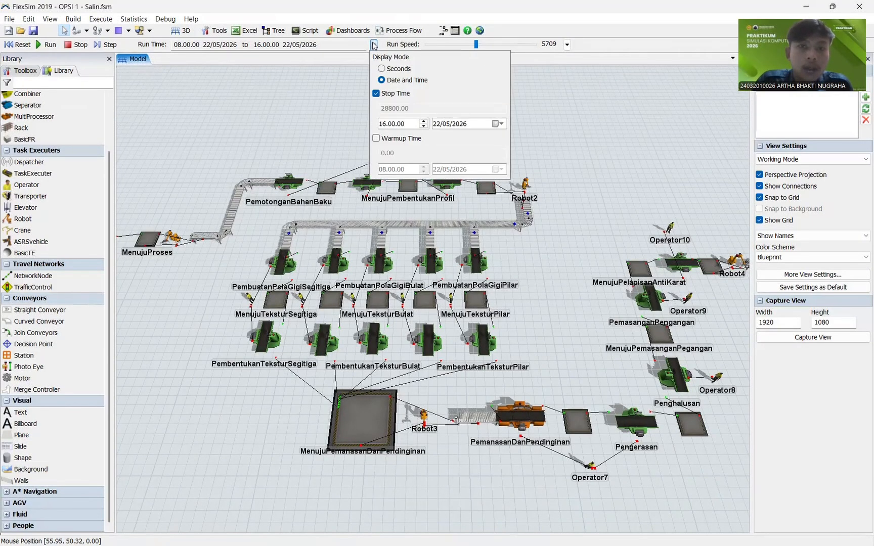
{"action": "left_click", "coordinate": [396, 72]}
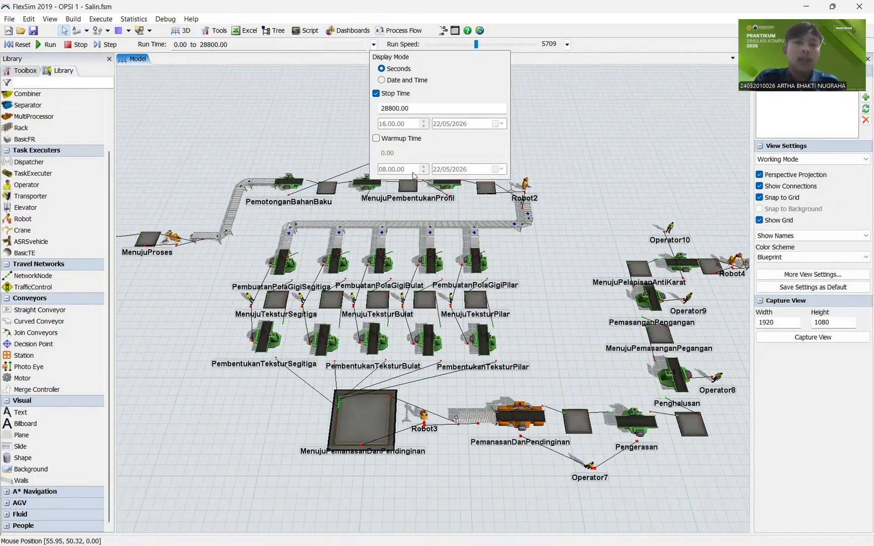
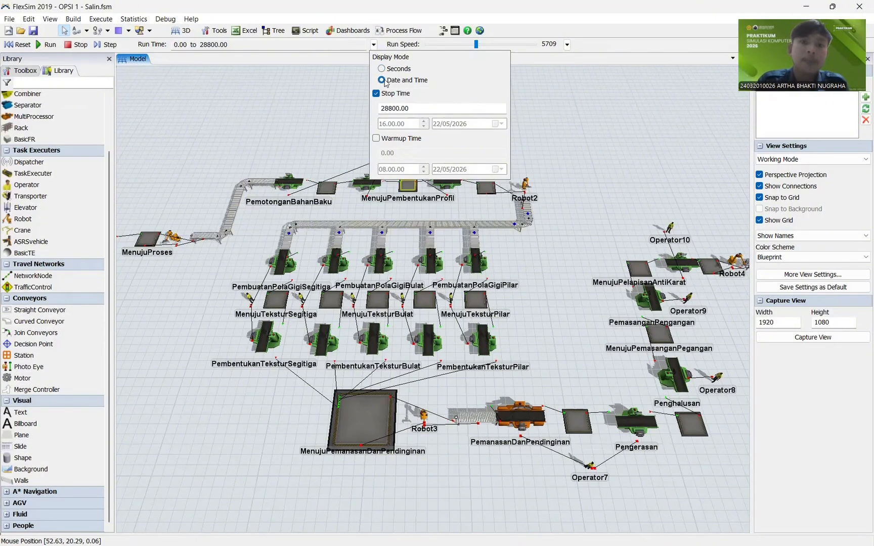
{"action": "left_click", "coordinate": [382, 80]}
{"action": "left_click", "coordinate": [327, 111]}
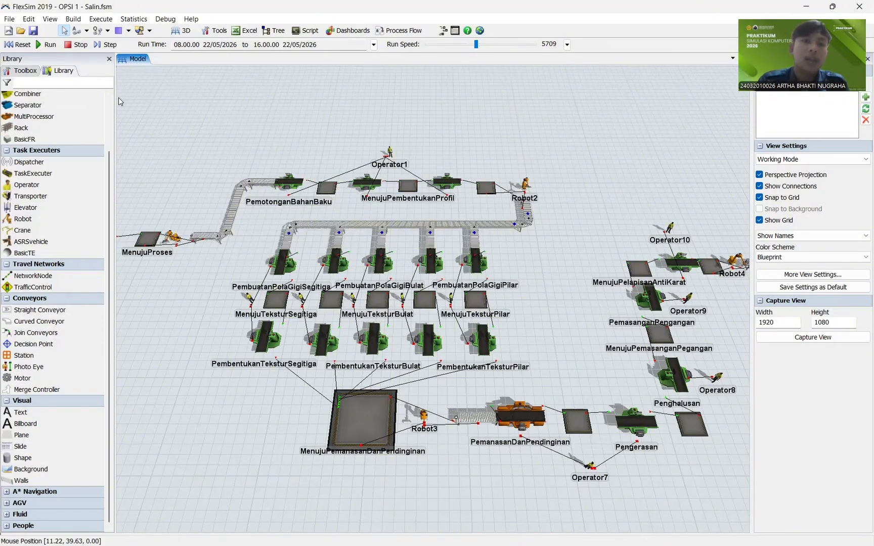
Step: Run the whole production line and vary the run speed, ending at 60.69, to watch operation around 12.00
{"action": "left_click", "coordinate": [55, 44]}
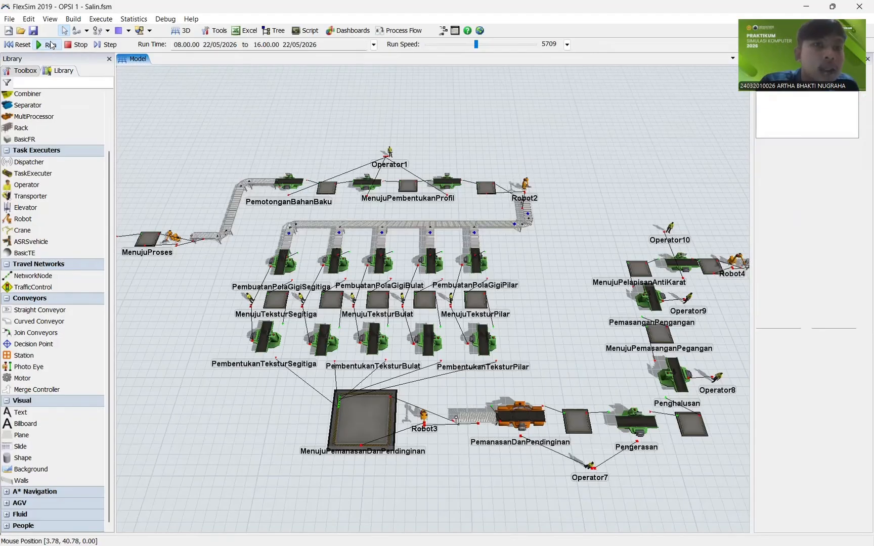
{"action": "left_click", "coordinate": [466, 46]}
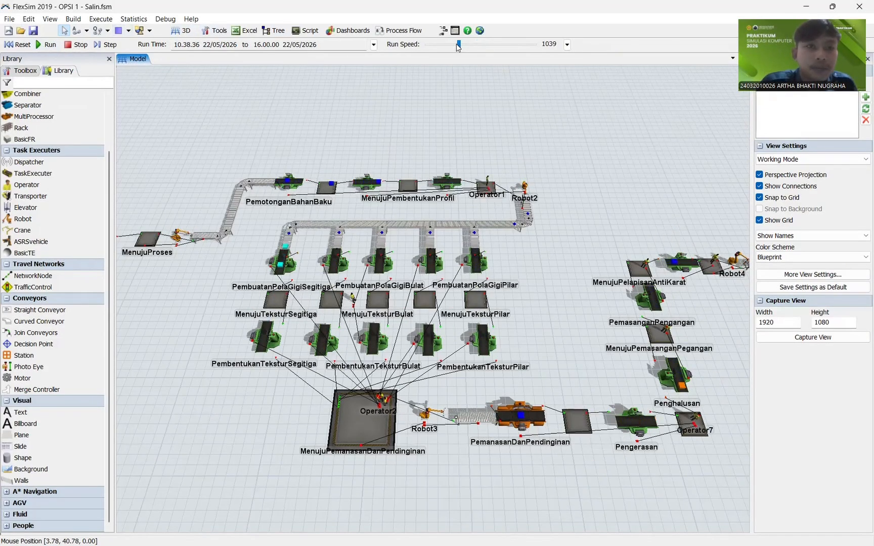
{"action": "left_click_drag", "start_coordinate": [450, 45], "coordinate": [457, 44]}
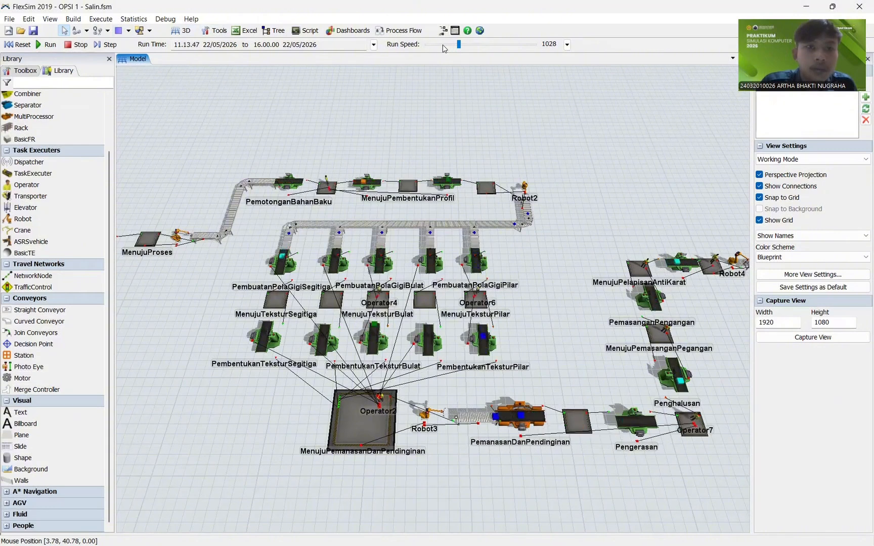
{"action": "left_click", "coordinate": [438, 46]}
{"action": "left_click", "coordinate": [459, 44]}
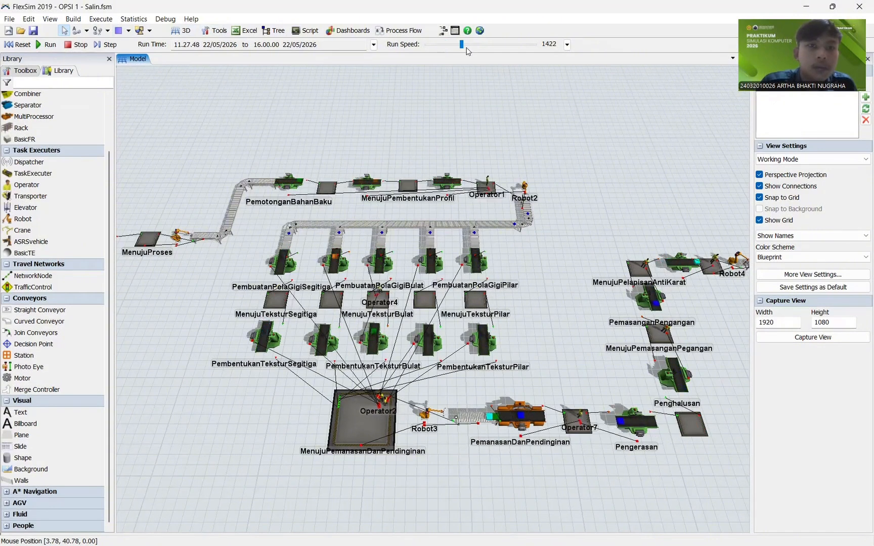
{"action": "left_click", "coordinate": [442, 45]}
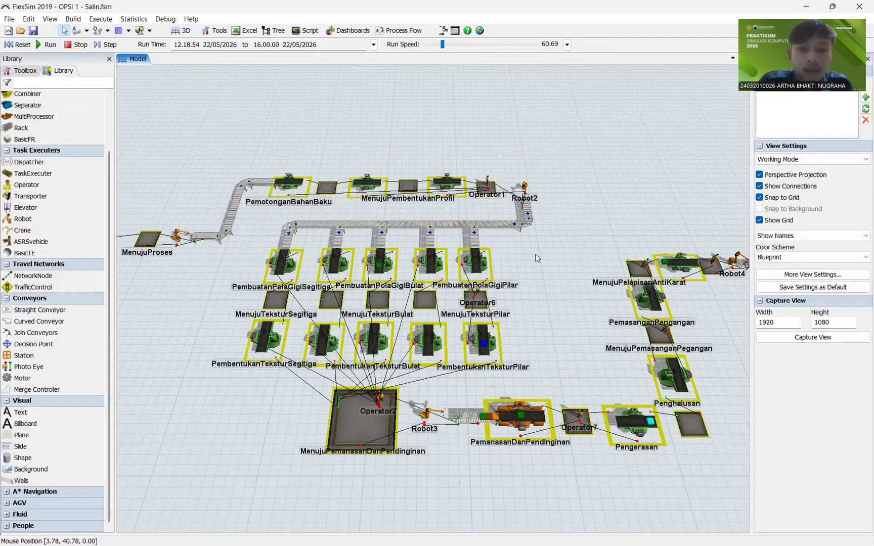
Step: Examine the entire line from MenujuProses to Kikir Jadi while the machines are in scheduled downtime, and reset the model
{"action": "scroll", "coordinate": [491, 245], "scroll_direction": "down", "scroll_amount": 6}
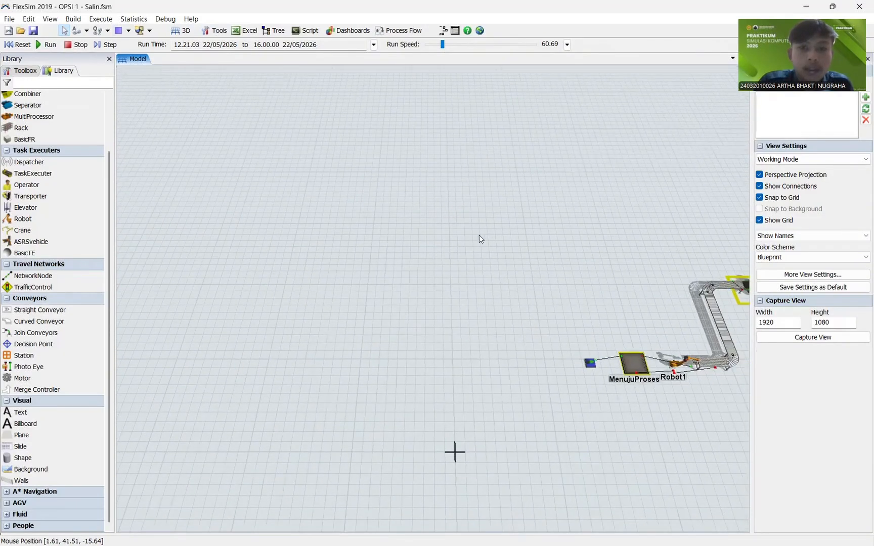
{"action": "left_click_drag", "start_coordinate": [550, 279], "coordinate": [384, 262]}
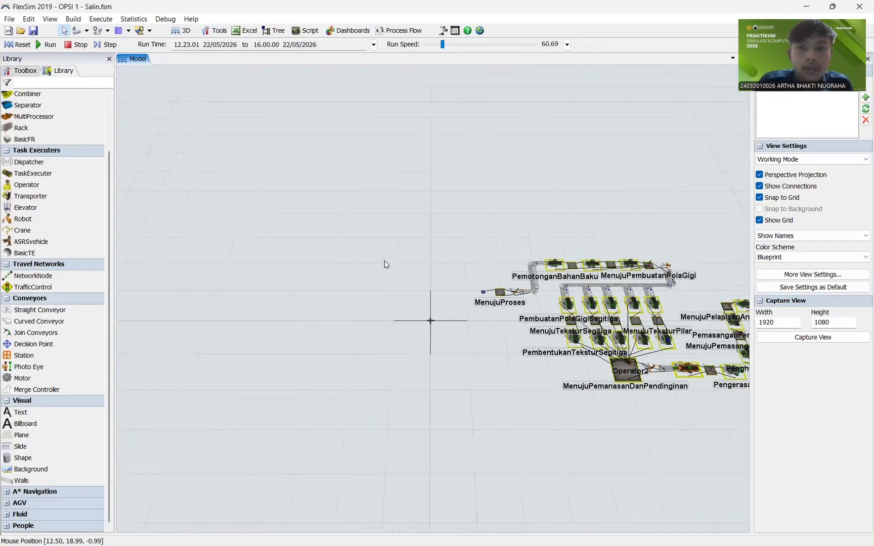
{"action": "scroll", "coordinate": [595, 263], "scroll_direction": "up", "scroll_amount": 5}
{"action": "left_click_drag", "start_coordinate": [595, 263], "coordinate": [447, 239]}
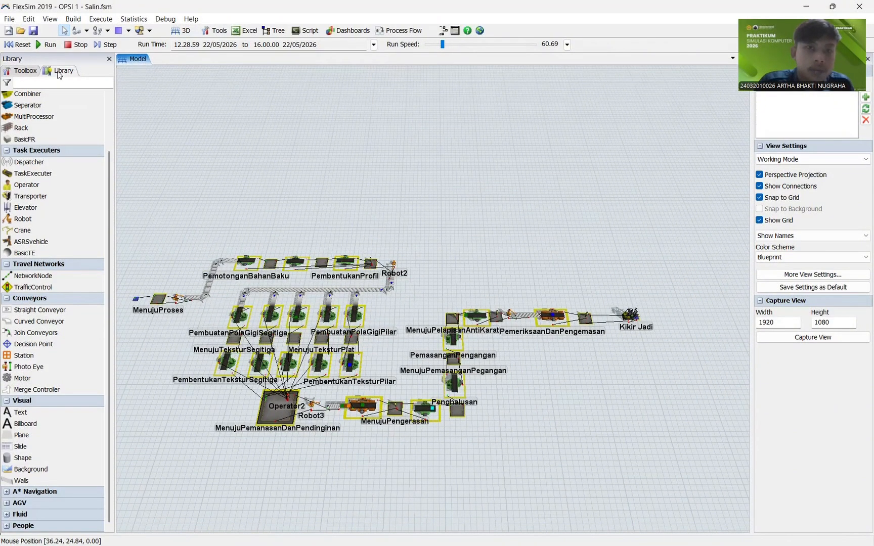
{"action": "left_click", "coordinate": [21, 45]}
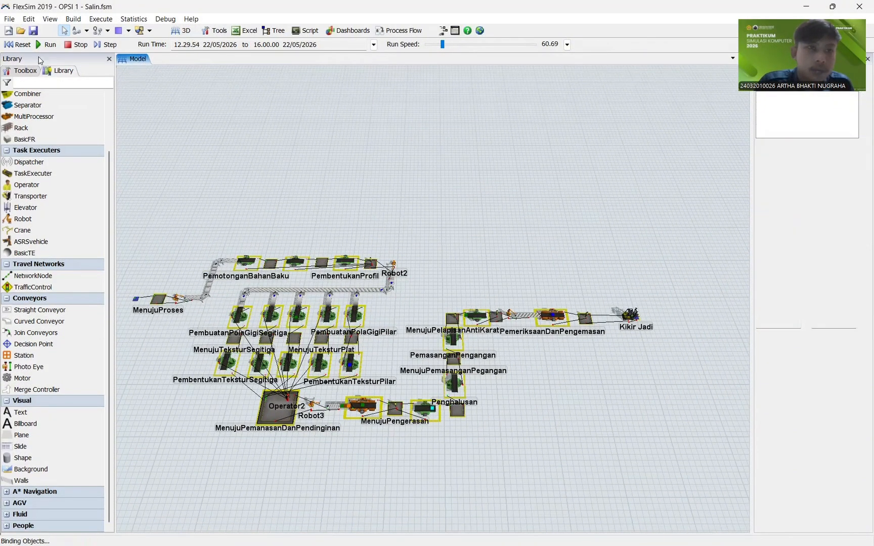
Step: Inspect the time tables assigned under the breakdown settings of PemotonganBahanBaku and PembentukanBatang
{"action": "double_click", "coordinate": [248, 261]}
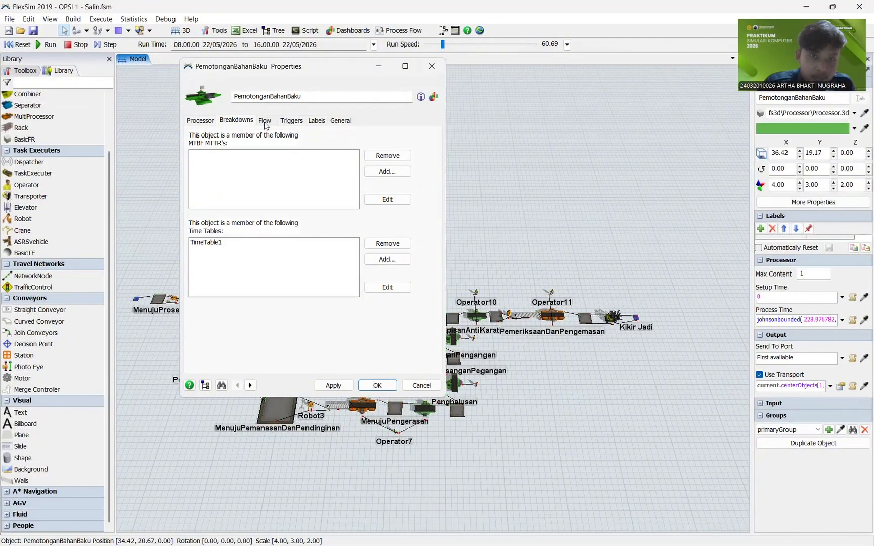
{"action": "left_click", "coordinate": [432, 66]}
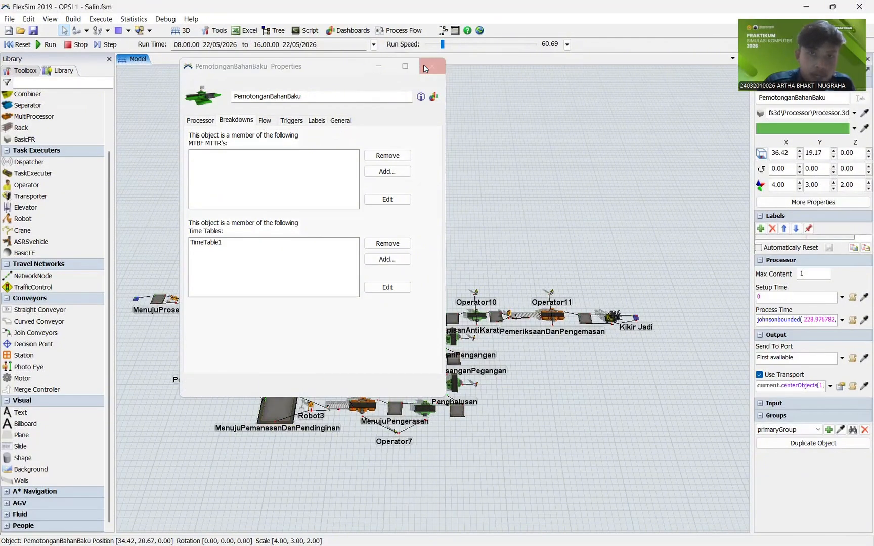
{"action": "left_click", "coordinate": [247, 227]}
{"action": "scroll", "coordinate": [263, 243], "scroll_direction": "up", "scroll_amount": 3}
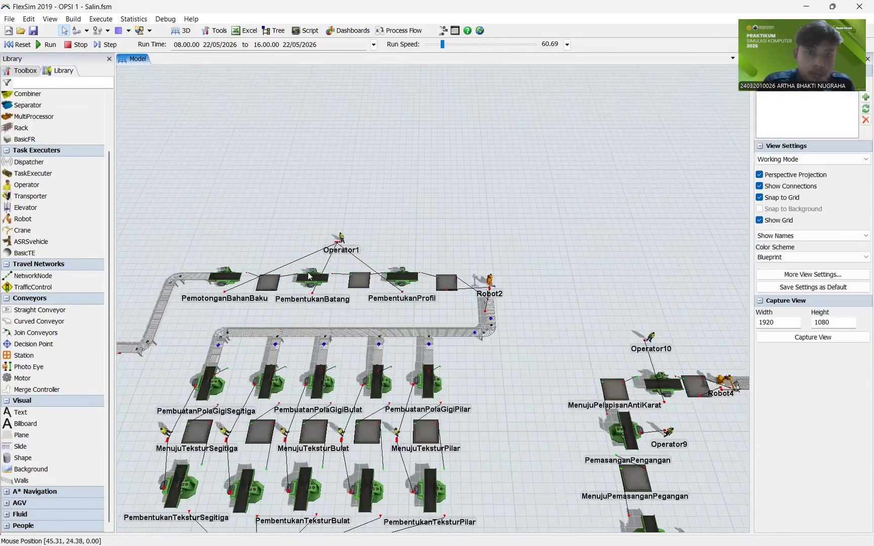
{"action": "left_click", "coordinate": [311, 282]}
{"action": "double_click", "coordinate": [311, 282]}
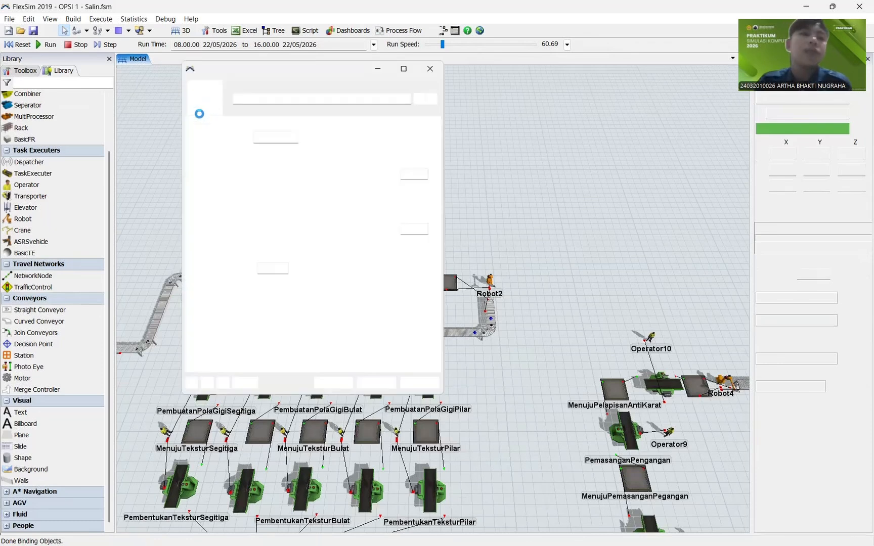
{"action": "left_click", "coordinate": [233, 120]}
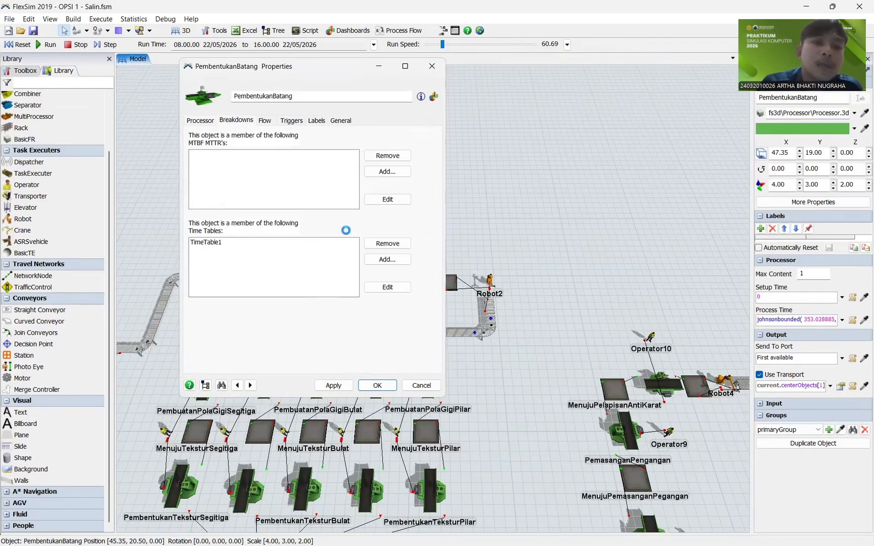
Step: Add a new time table to PembentukanBatang's breakdown settings and look through its members, functions and schedule table
{"action": "left_click", "coordinate": [378, 260]}
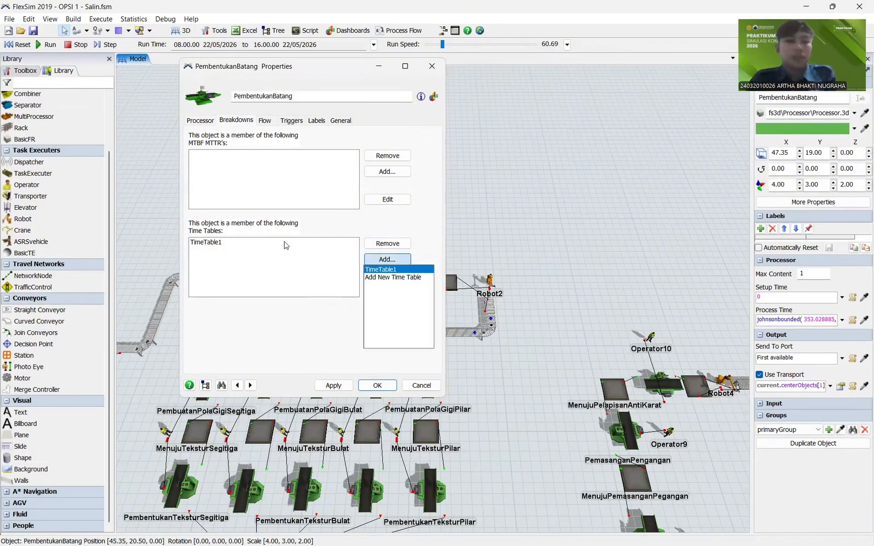
{"action": "left_click", "coordinate": [371, 278]}
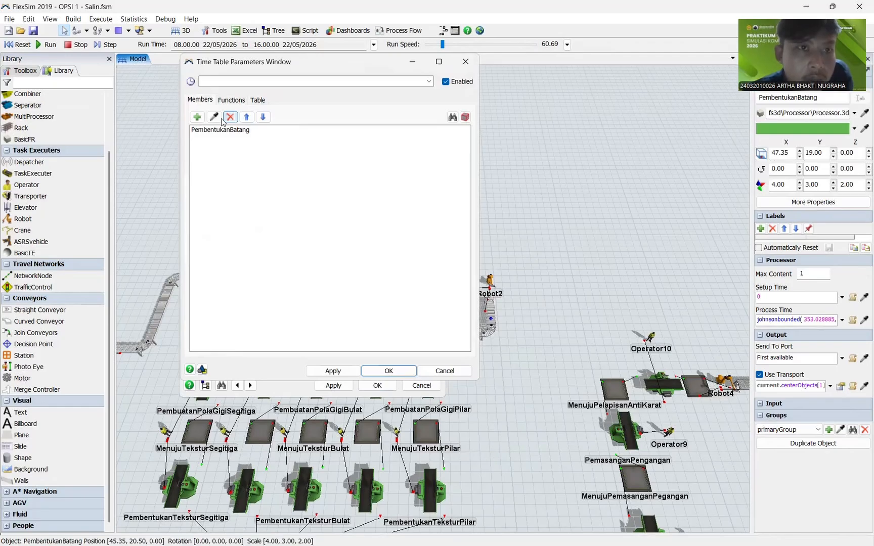
{"action": "left_click", "coordinate": [197, 117]}
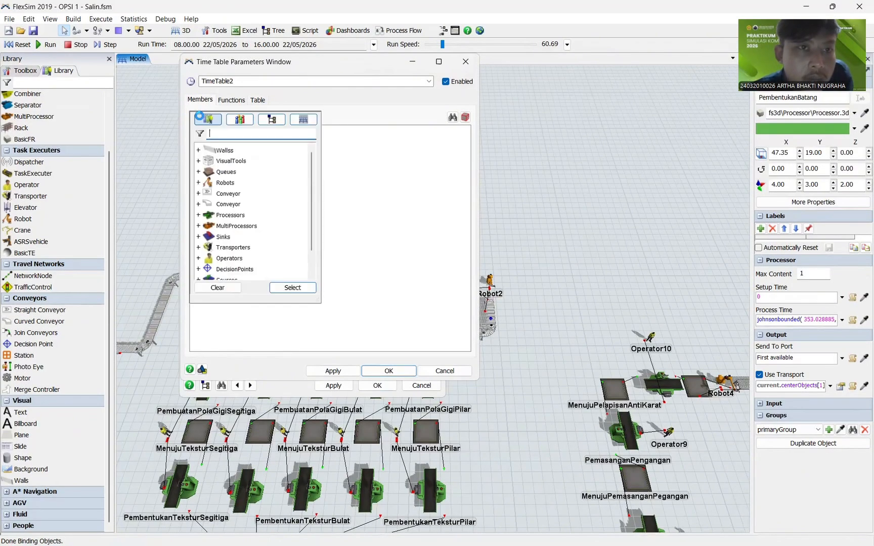
{"action": "left_click", "coordinate": [365, 162]}
{"action": "left_click", "coordinate": [231, 101]}
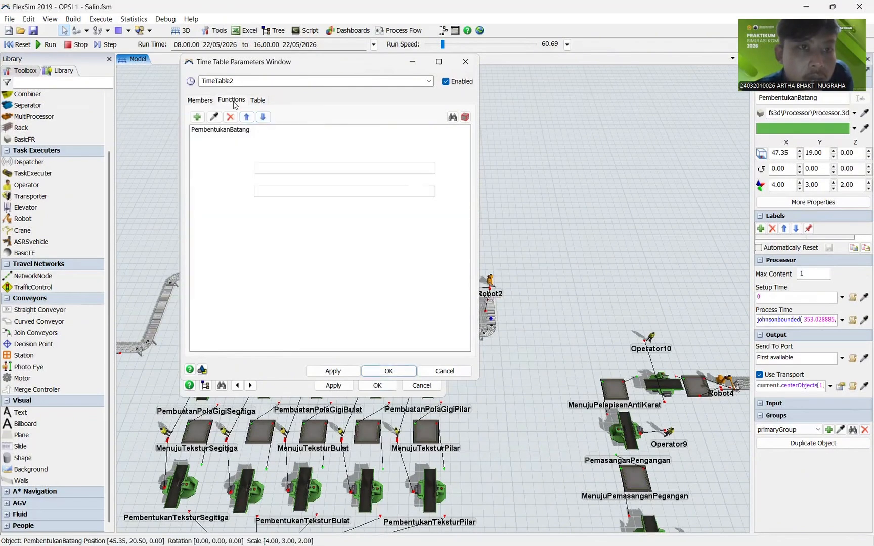
{"action": "left_click", "coordinate": [258, 100]}
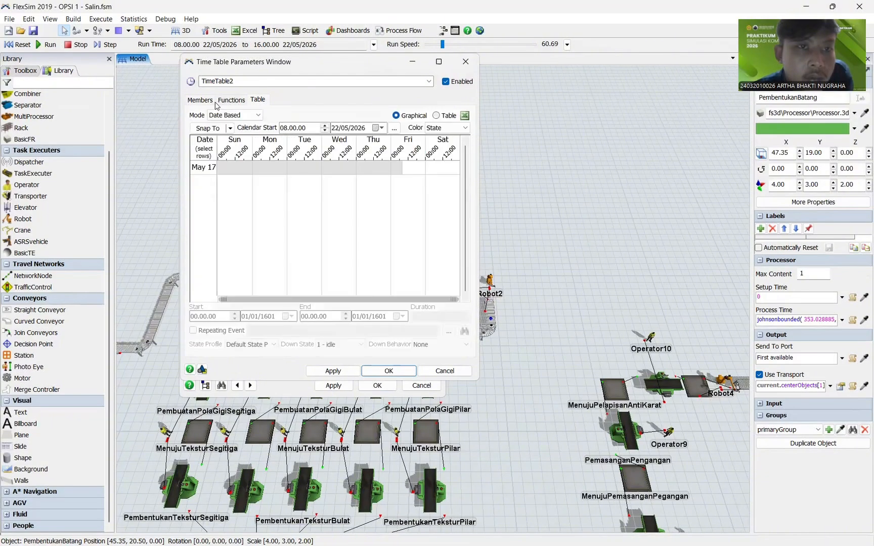
Step: Set the new time table's mode to Daily Repeat, close it, and remove it from PembentukanBatang
{"action": "left_click", "coordinate": [247, 116]}
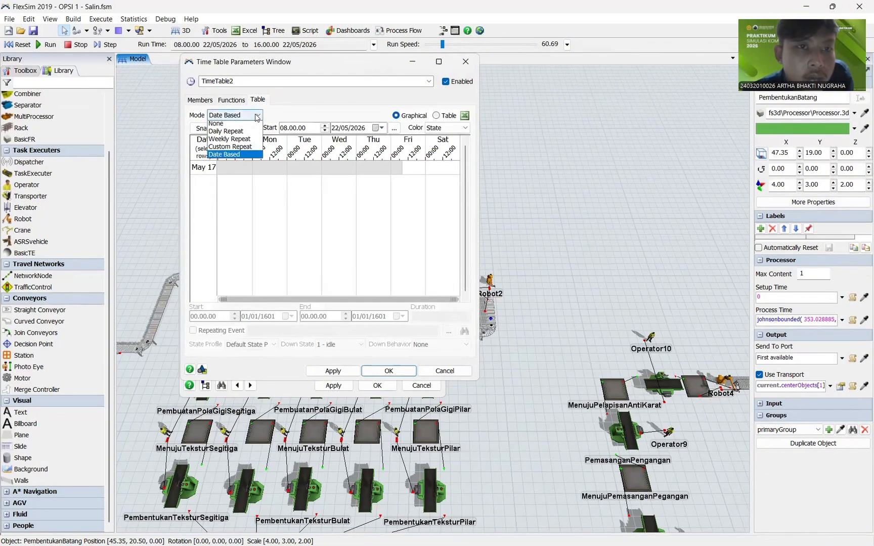
{"action": "left_click", "coordinate": [235, 134]}
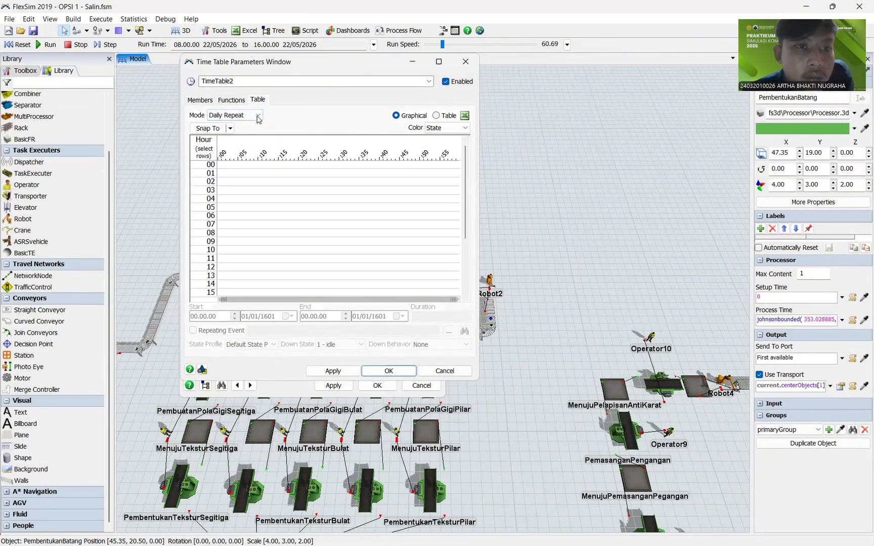
{"action": "left_click", "coordinate": [259, 117]}
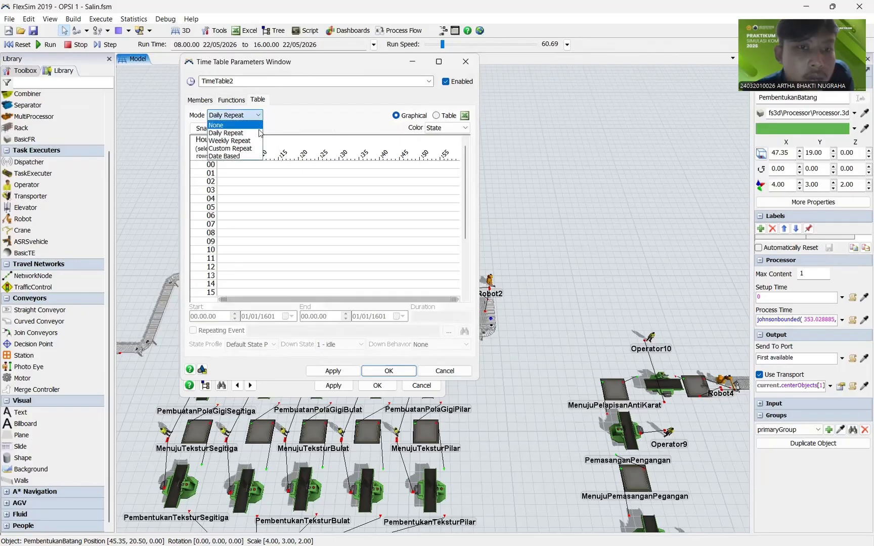
{"action": "left_click", "coordinate": [251, 134]}
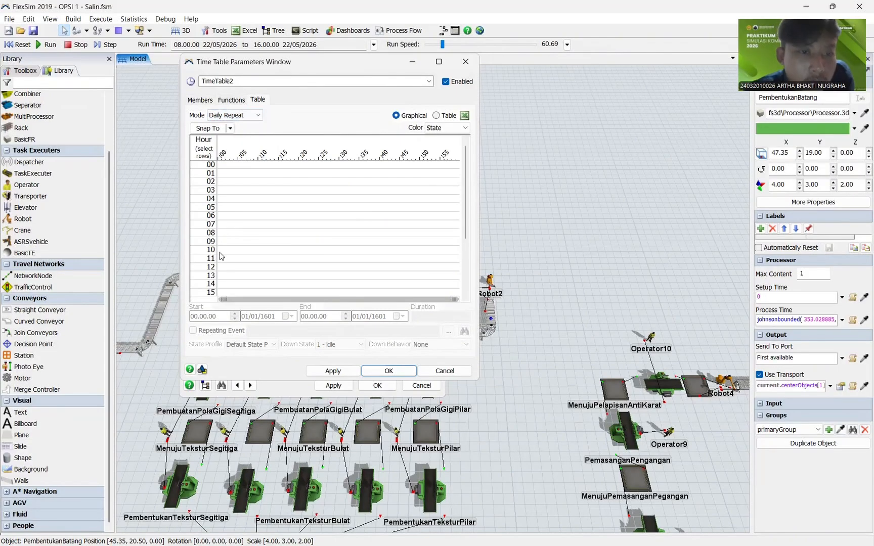
{"action": "left_click", "coordinate": [445, 268]}
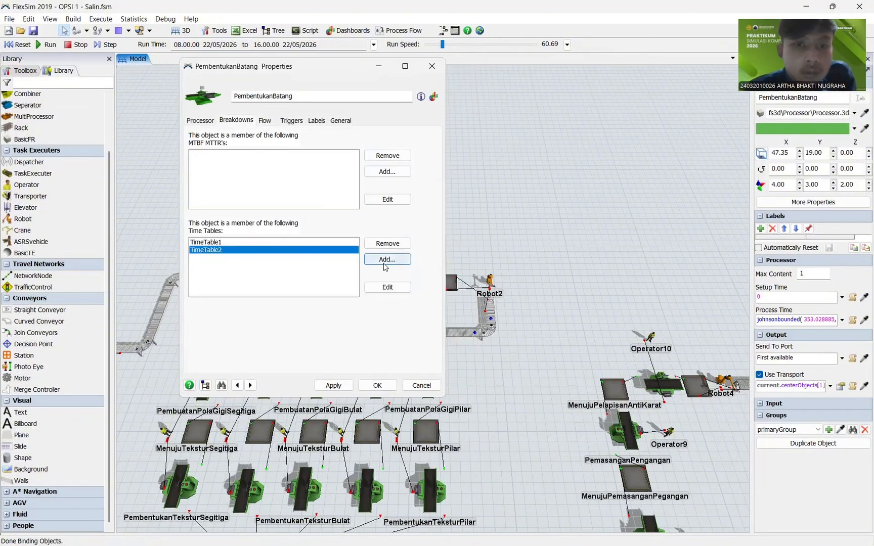
{"action": "left_click", "coordinate": [388, 244]}
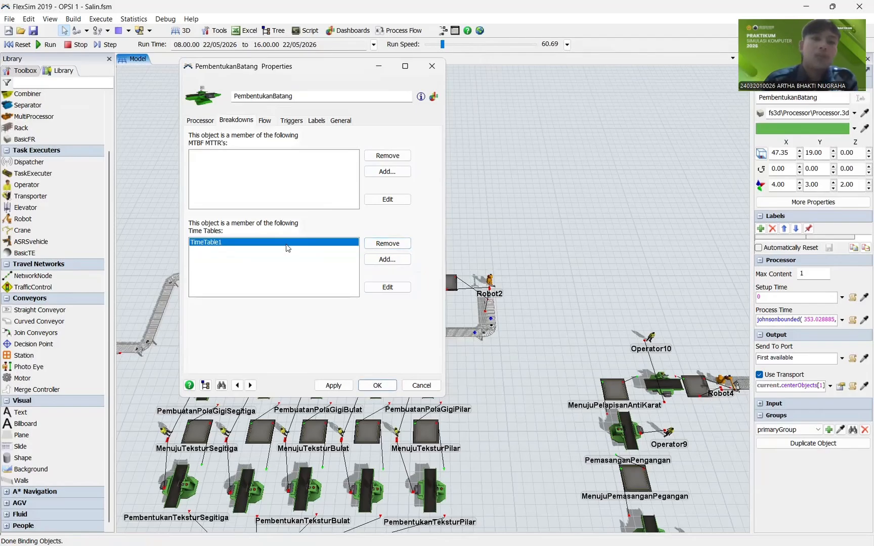
Step: Open TimeTable1 from PembentukanBatang's breakdowns and examine its members, down and resume functions, and hourly downtime schedule
{"action": "left_click", "coordinate": [394, 286]}
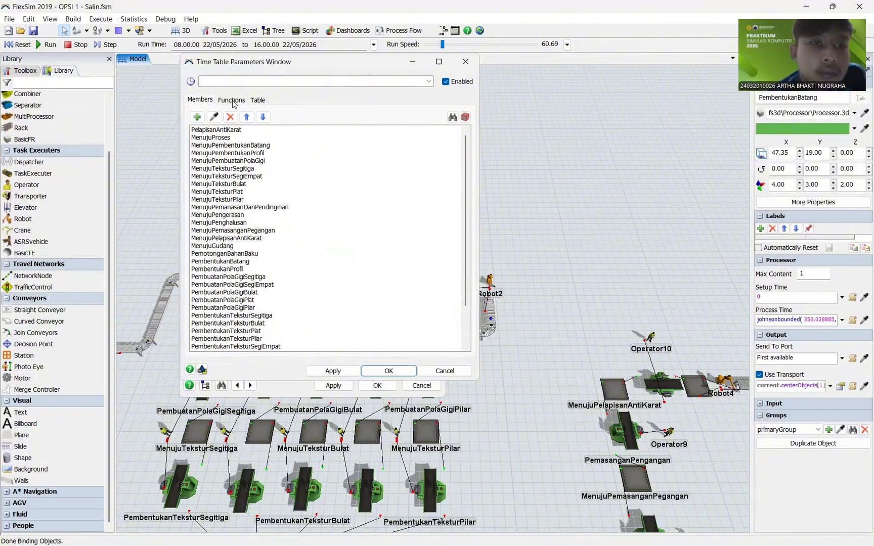
{"action": "left_click", "coordinate": [233, 100]}
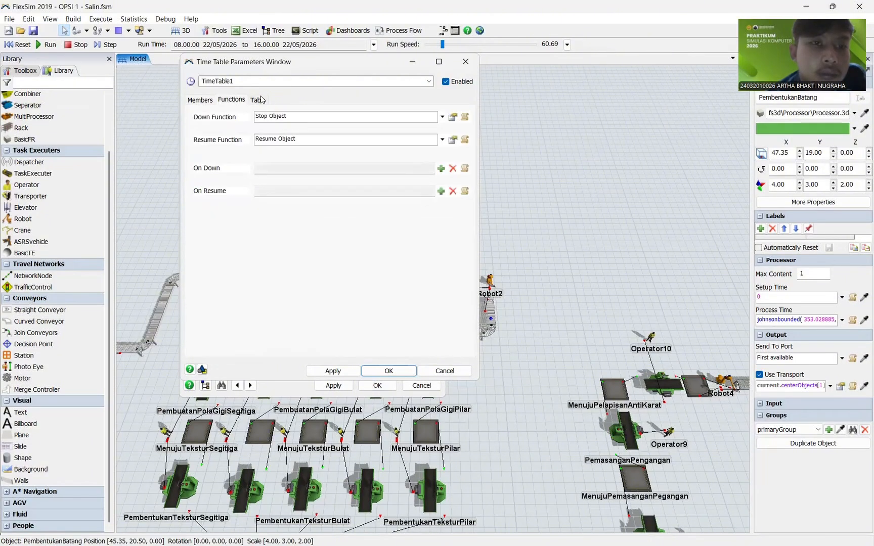
{"action": "left_click", "coordinate": [258, 100]}
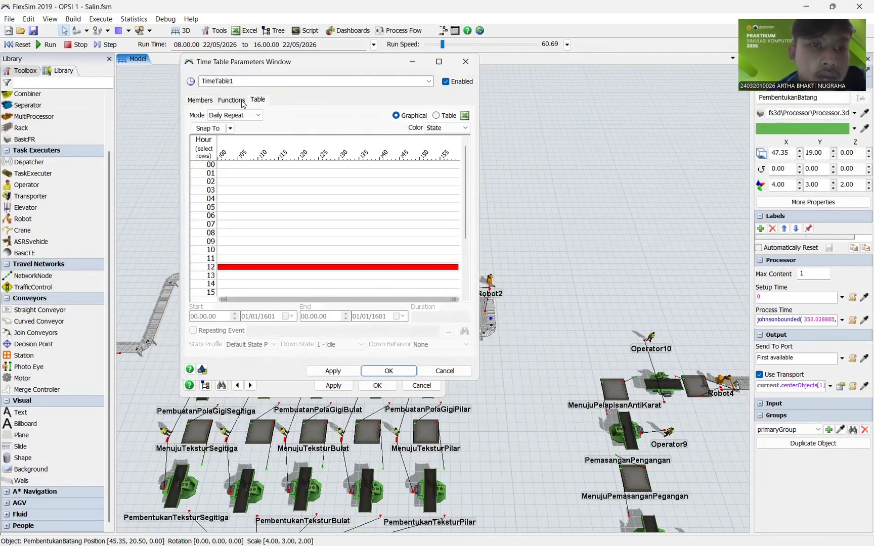
{"action": "left_click", "coordinate": [237, 101]}
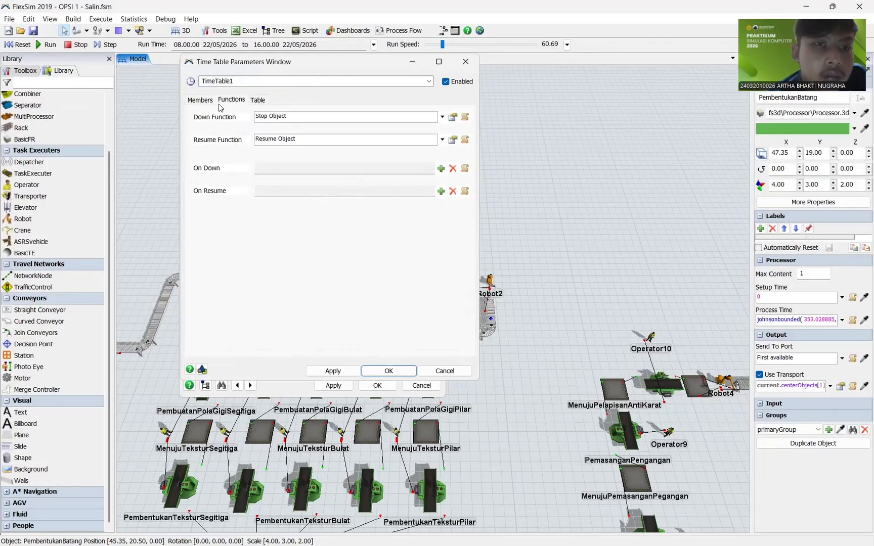
{"action": "left_click", "coordinate": [203, 100]}
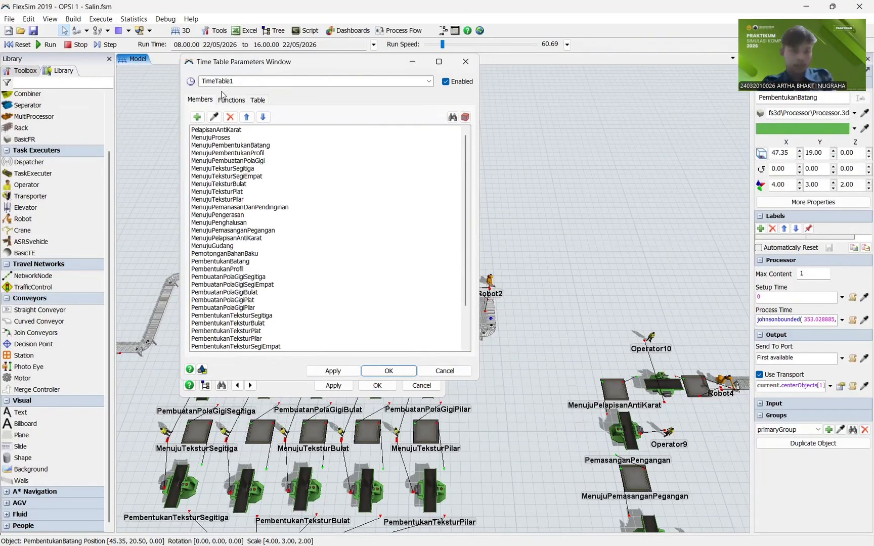
{"action": "left_click", "coordinate": [256, 100]}
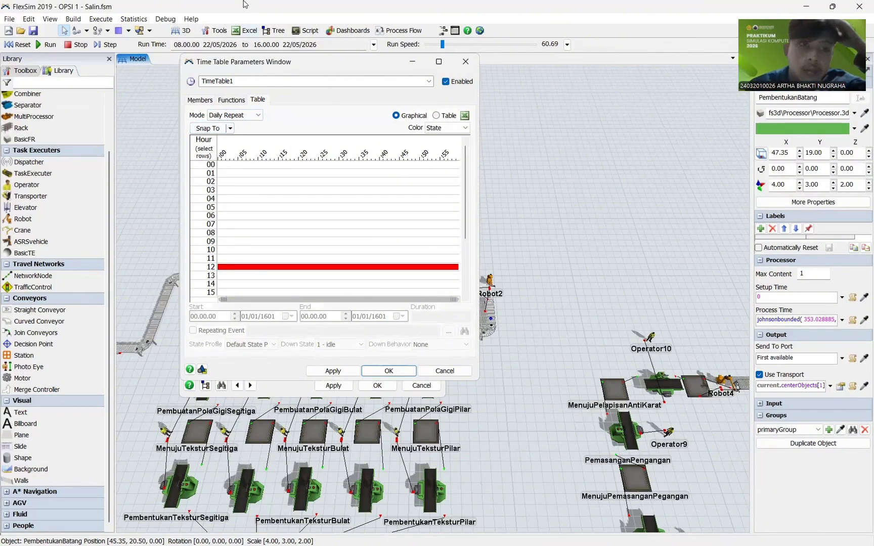
{"action": "scroll", "coordinate": [311, 215], "scroll_direction": "down", "scroll_amount": 3}
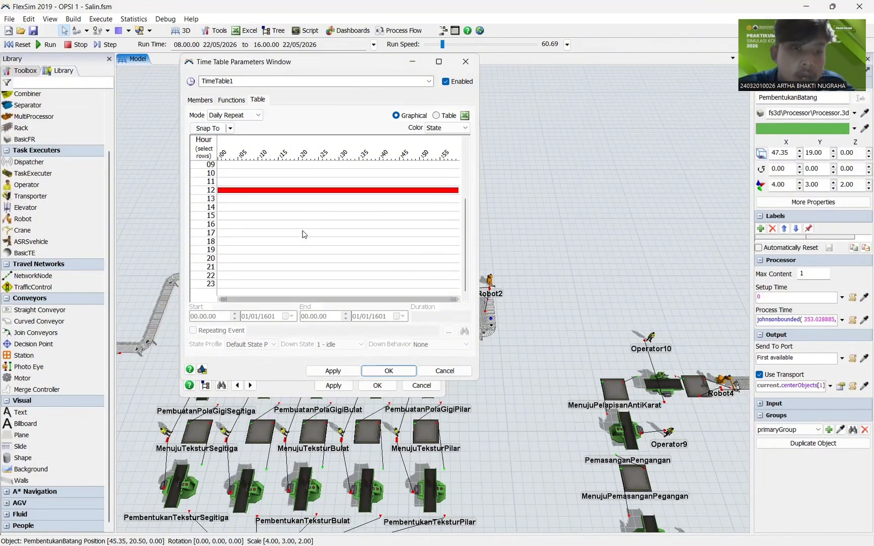
{"action": "scroll", "coordinate": [304, 234], "scroll_direction": "up", "scroll_amount": 3}
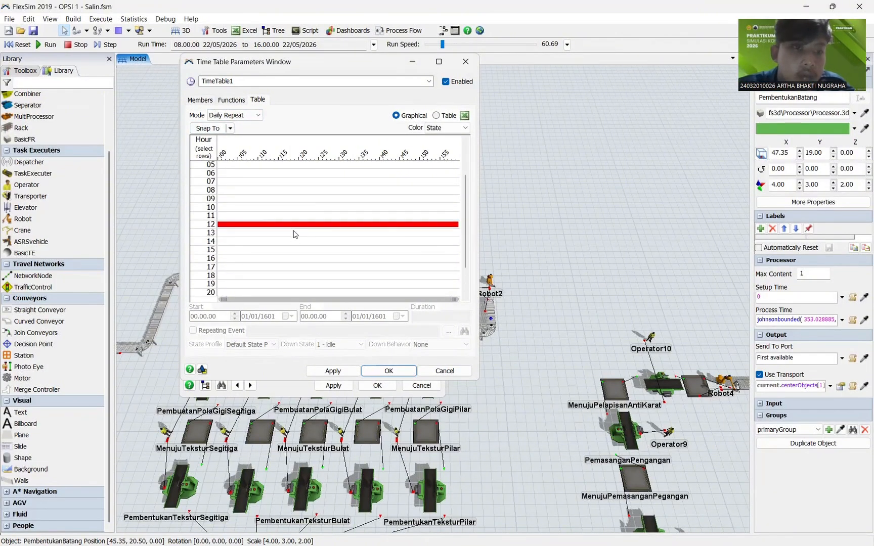
{"action": "left_click", "coordinate": [389, 371]}
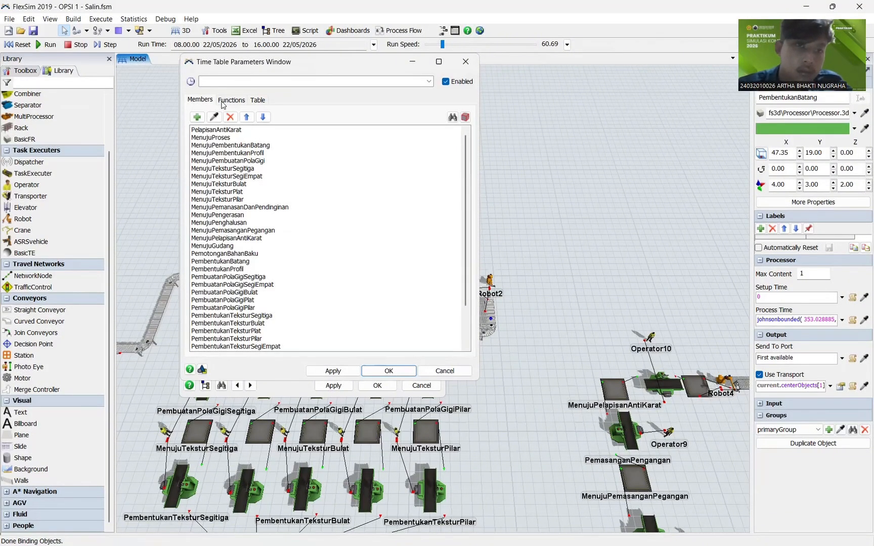
Step: Show the object picker for adding members to TimeTable1, and review its functions, schedule and member list again
{"action": "left_click", "coordinate": [196, 117]}
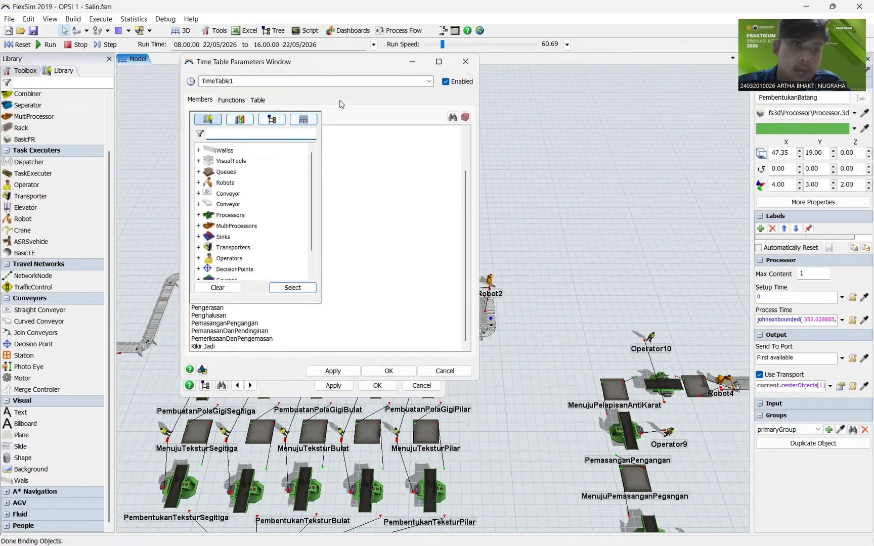
{"action": "left_click", "coordinate": [330, 152]}
{"action": "scroll", "coordinate": [326, 202], "scroll_direction": "up", "scroll_amount": 2}
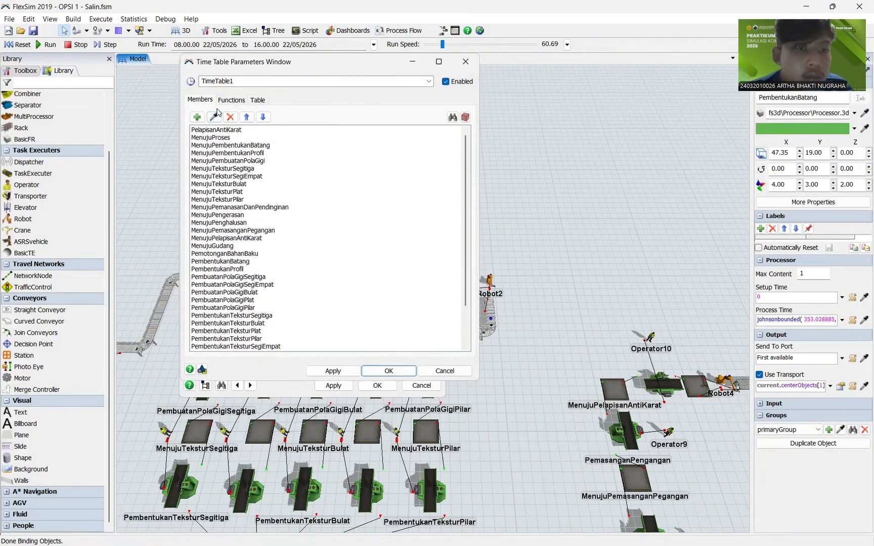
{"action": "left_click", "coordinate": [230, 100]}
{"action": "left_click", "coordinate": [258, 100]}
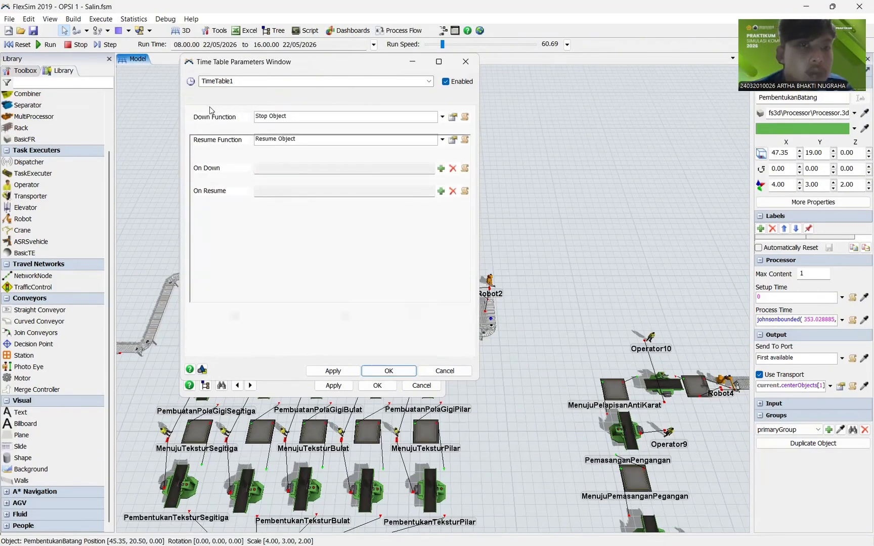
{"action": "left_click", "coordinate": [205, 103]}
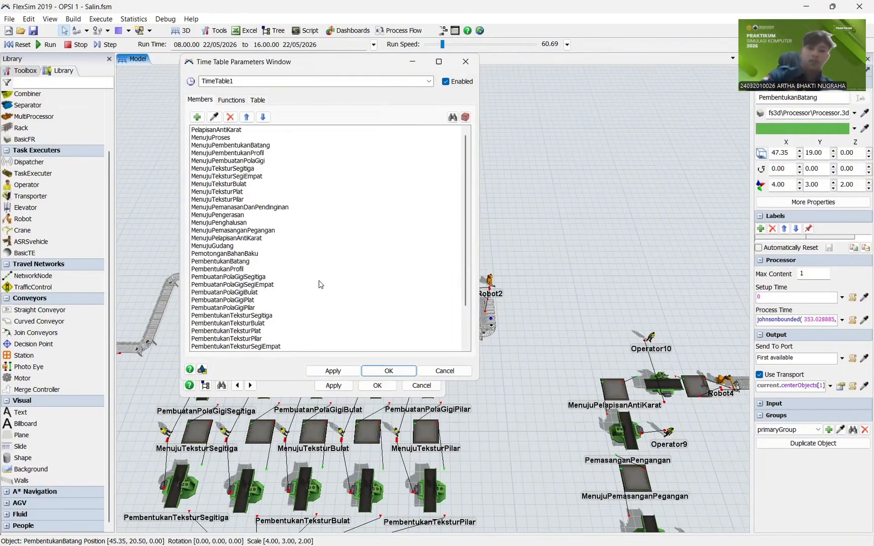
{"action": "left_click", "coordinate": [376, 370]}
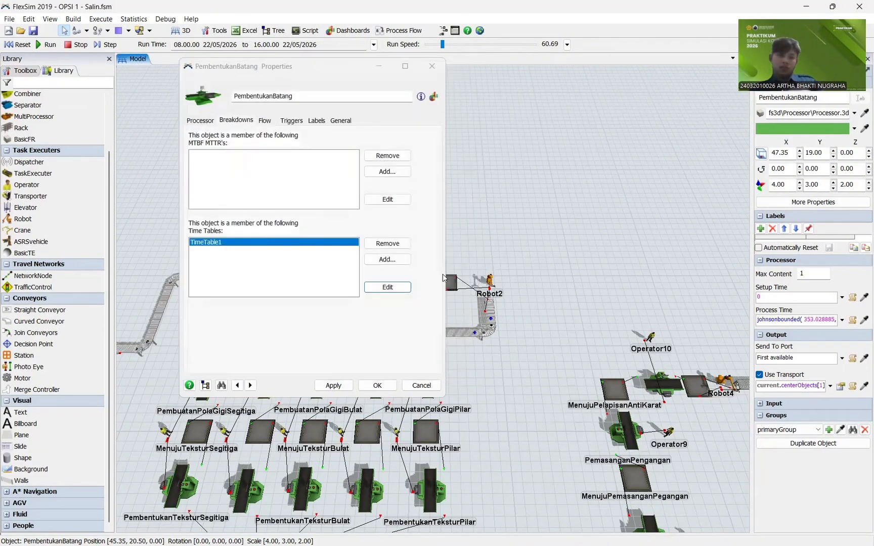
Step: Remove TimeTable1 from PembentukanBatang's time tables and close the machine's properties
{"action": "left_click", "coordinate": [391, 244]}
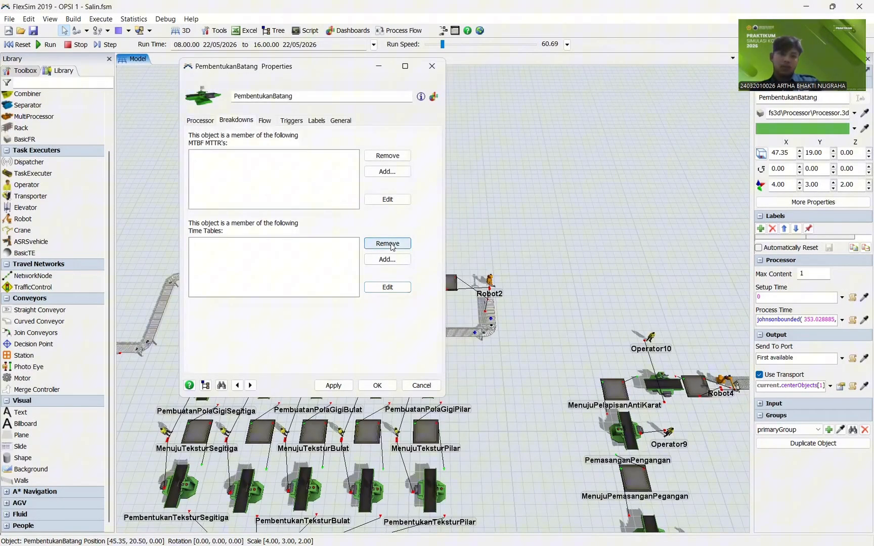
{"action": "left_click", "coordinate": [431, 66]}
{"action": "left_click", "coordinate": [487, 209]}
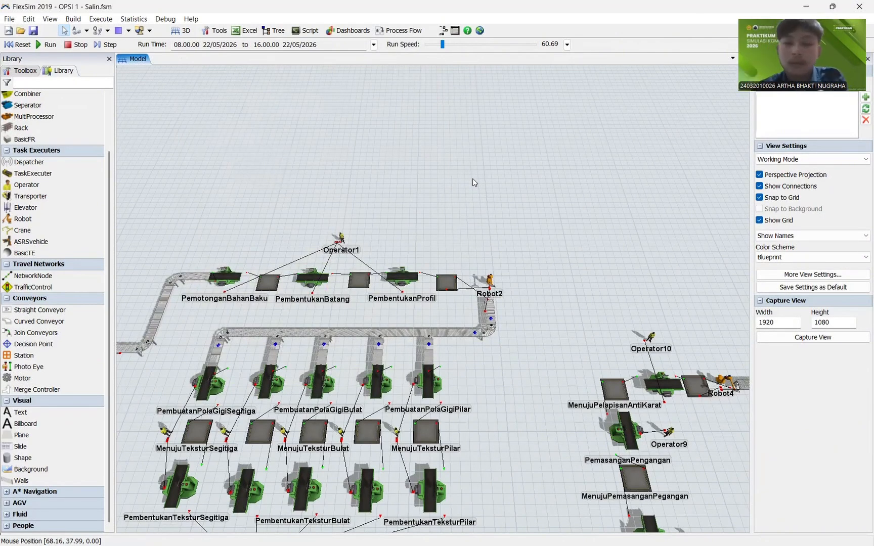
Step: Show the stop time in seconds to examine the run length, and switch the display mode back to Date and Time
{"action": "left_click_drag", "start_coordinate": [432, 158], "coordinate": [434, 77]}
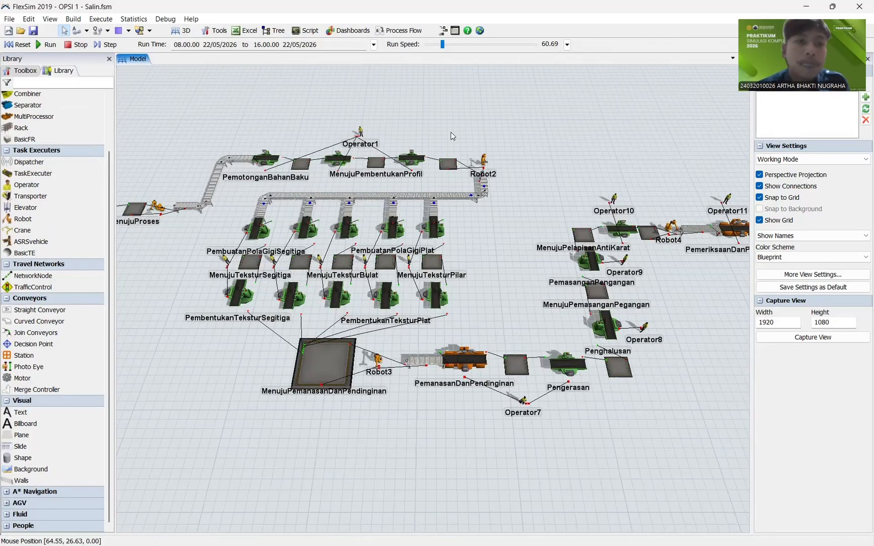
{"action": "left_click", "coordinate": [374, 44]}
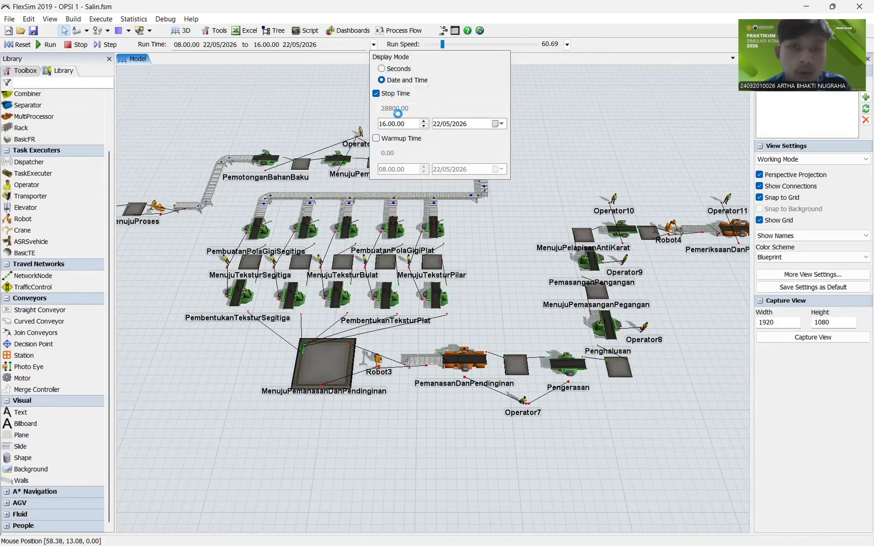
{"action": "left_click", "coordinate": [392, 70]}
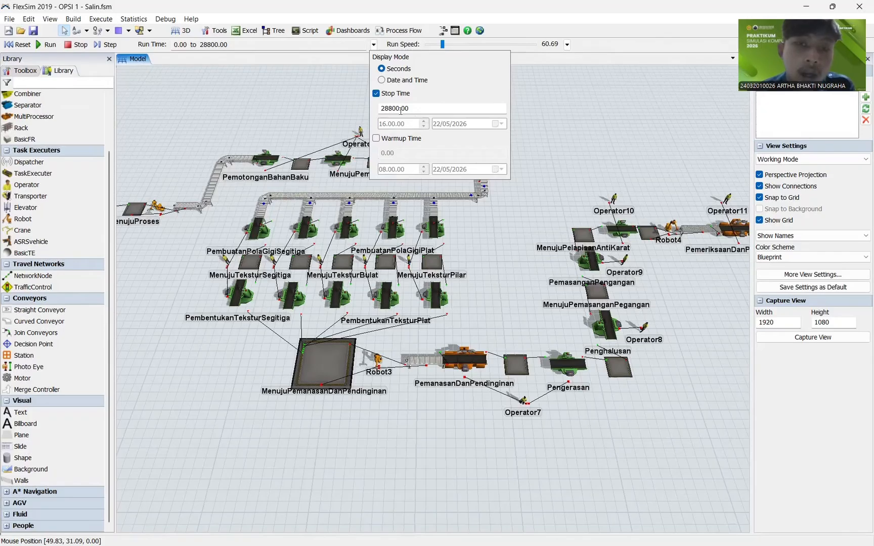
{"action": "left_click", "coordinate": [382, 81]}
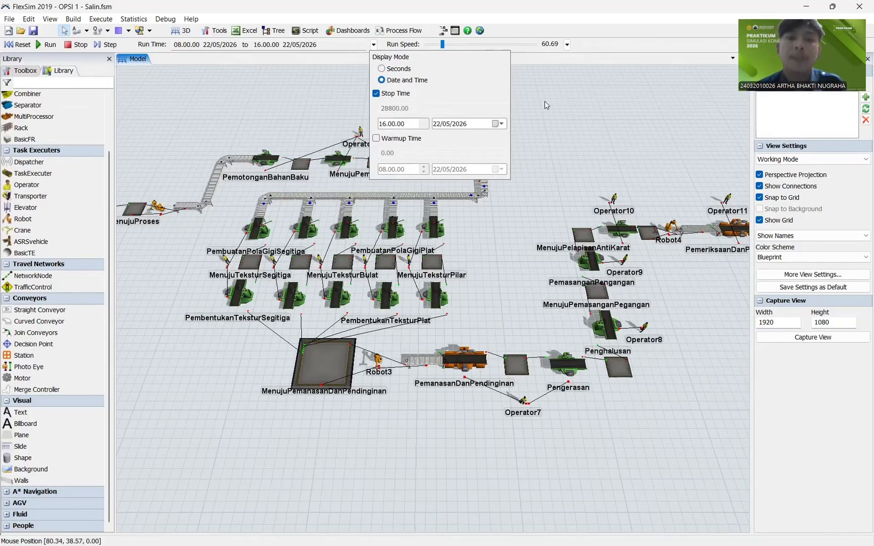
{"action": "left_click", "coordinate": [548, 104]}
Step: Open PemotonganBahanBaku's breakdowns and remove TimeTable1 from its time tables
{"action": "left_click_drag", "start_coordinate": [252, 160], "coordinate": [310, 173]}
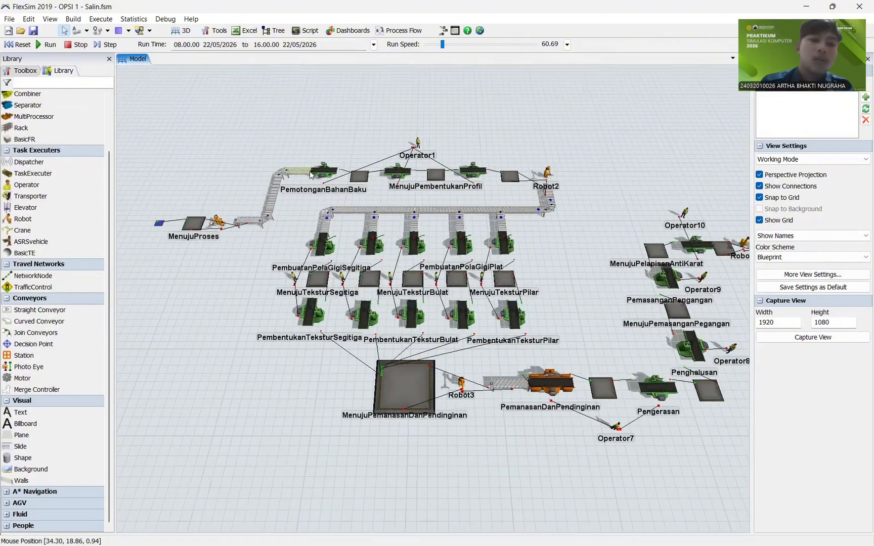
{"action": "scroll", "coordinate": [354, 187], "scroll_direction": "up", "scroll_amount": 4}
{"action": "scroll", "coordinate": [367, 201], "scroll_direction": "down", "scroll_amount": 3}
{"action": "scroll", "coordinate": [368, 183], "scroll_direction": "up", "scroll_amount": 2}
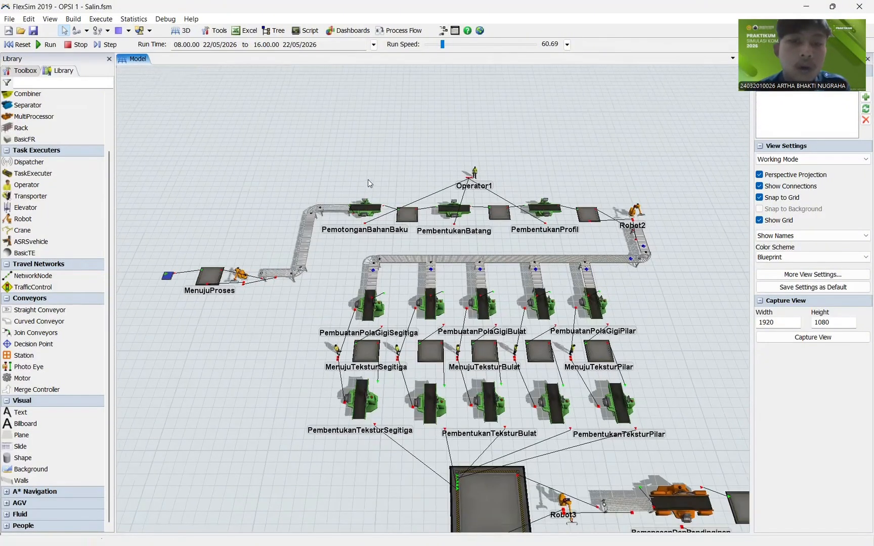
{"action": "scroll", "coordinate": [405, 193], "scroll_direction": "up", "scroll_amount": 2}
{"action": "scroll", "coordinate": [405, 192], "scroll_direction": "down", "scroll_amount": 2}
{"action": "scroll", "coordinate": [404, 195], "scroll_direction": "up", "scroll_amount": 1}
{"action": "left_click", "coordinate": [324, 223]}
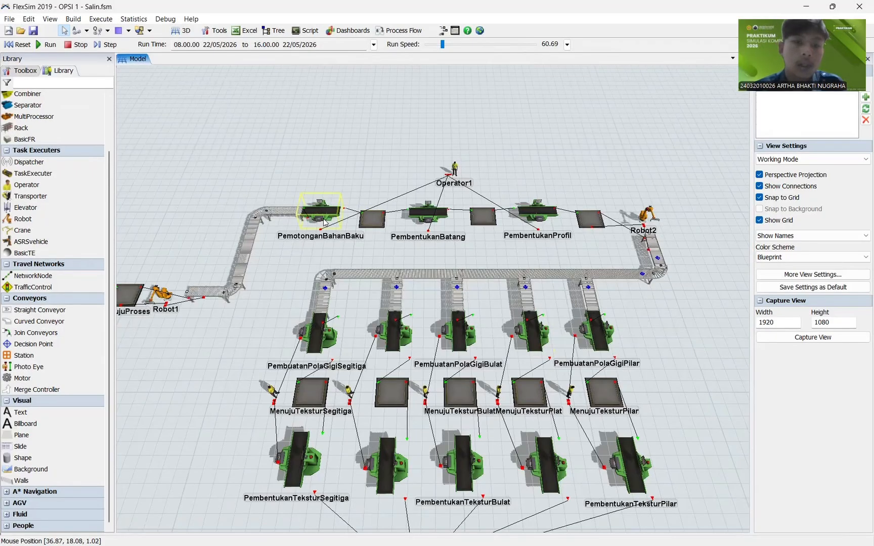
{"action": "left_click", "coordinate": [324, 222]}
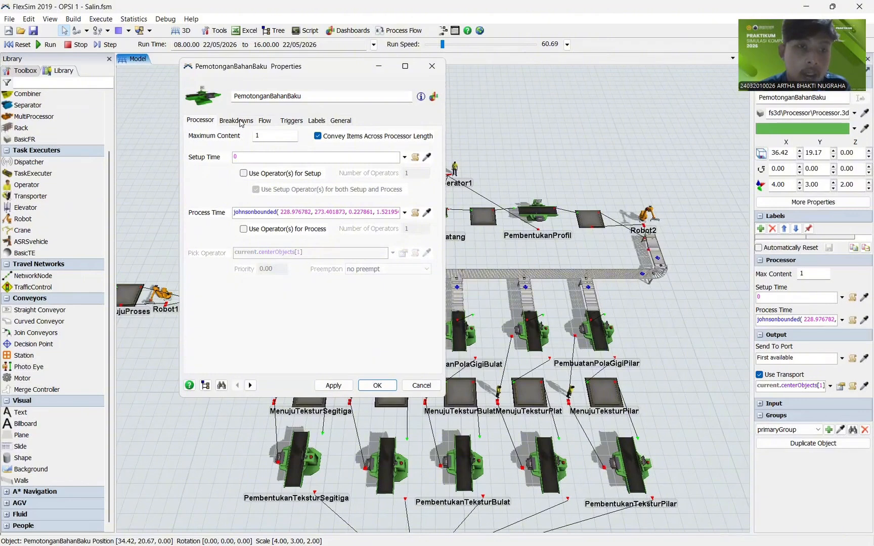
{"action": "left_click", "coordinate": [236, 121]}
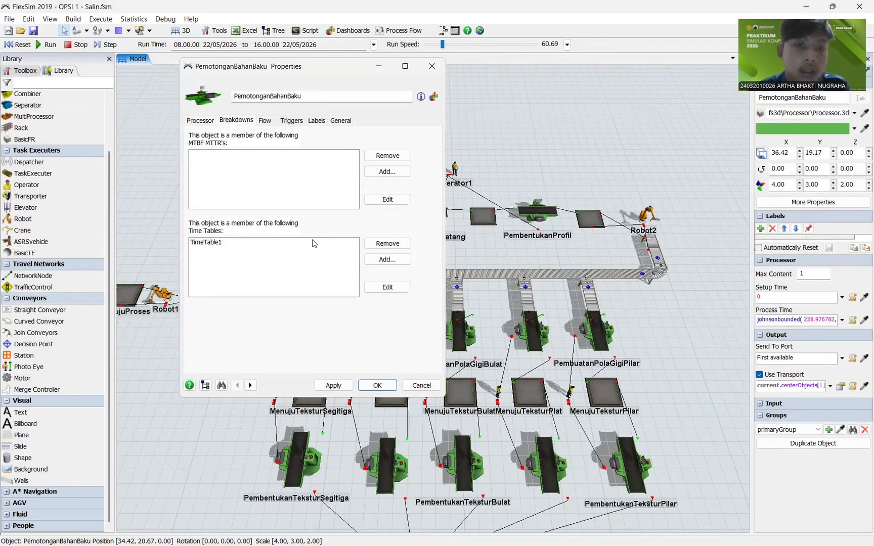
{"action": "left_click", "coordinate": [314, 244]}
{"action": "left_click", "coordinate": [379, 244]}
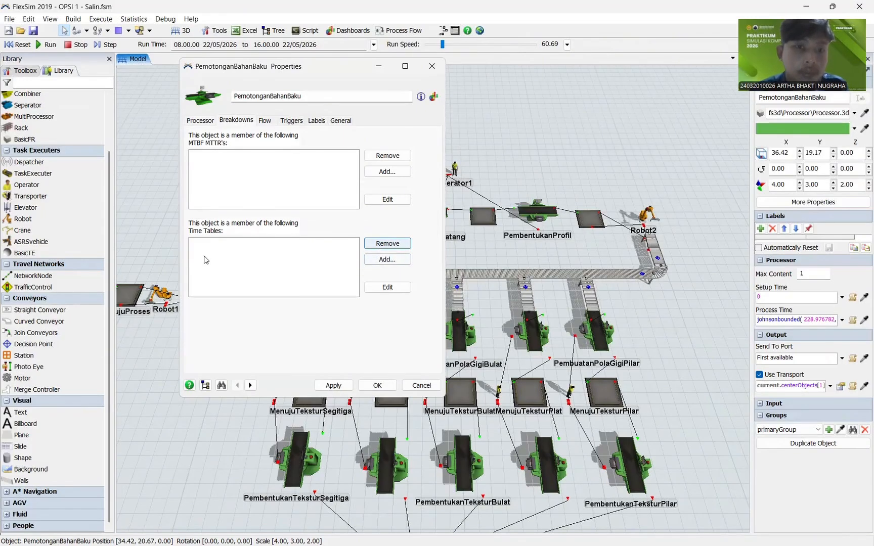
Step: Add a new time table to PemotonganBahanBaku and mark Queues, Processors and MultiProcessors as objects to include in its members
{"action": "left_click", "coordinate": [384, 259]}
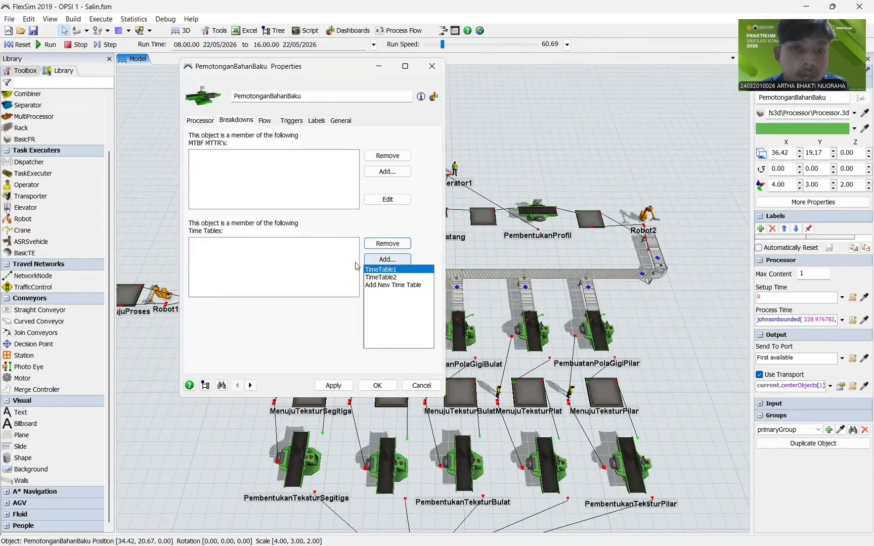
{"action": "left_click", "coordinate": [385, 285]}
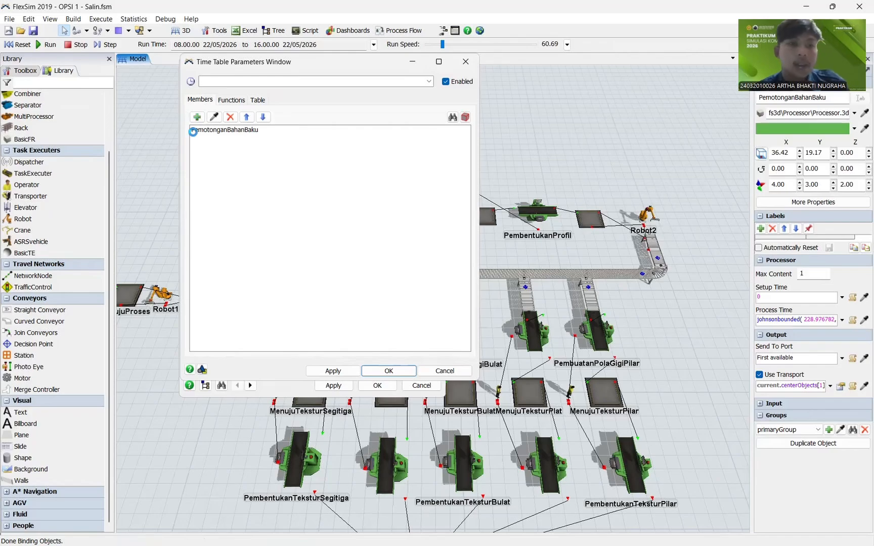
{"action": "left_click", "coordinate": [195, 117]}
{"action": "left_click", "coordinate": [222, 173]}
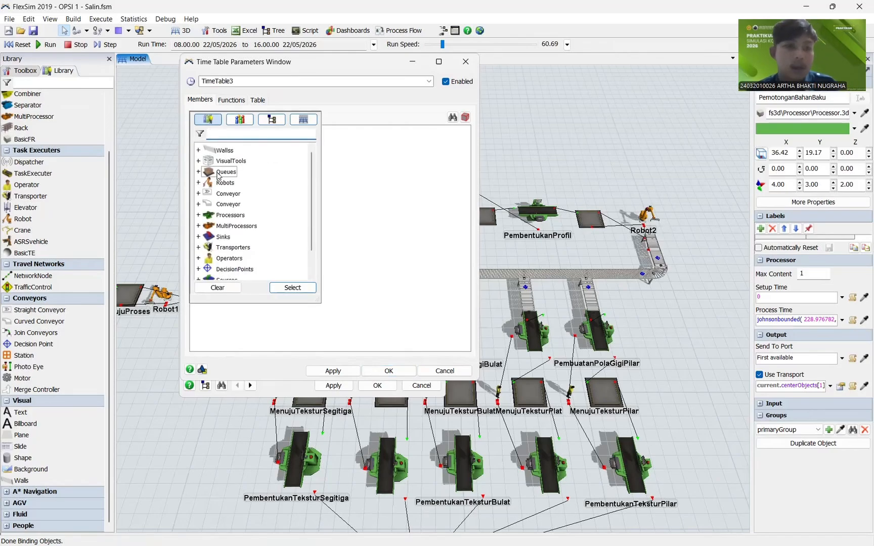
{"action": "left_click", "coordinate": [212, 185], "text": "ctrl"}
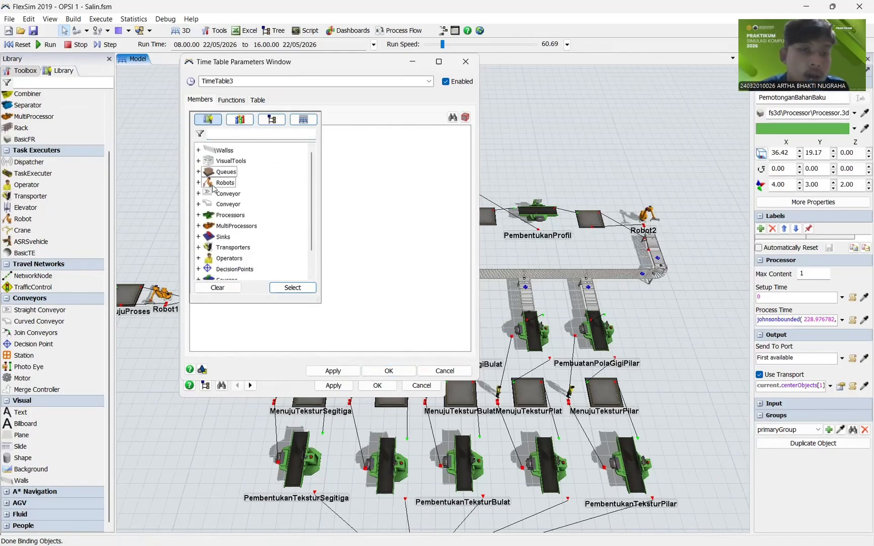
{"action": "left_click", "coordinate": [216, 186], "text": "ctrl"}
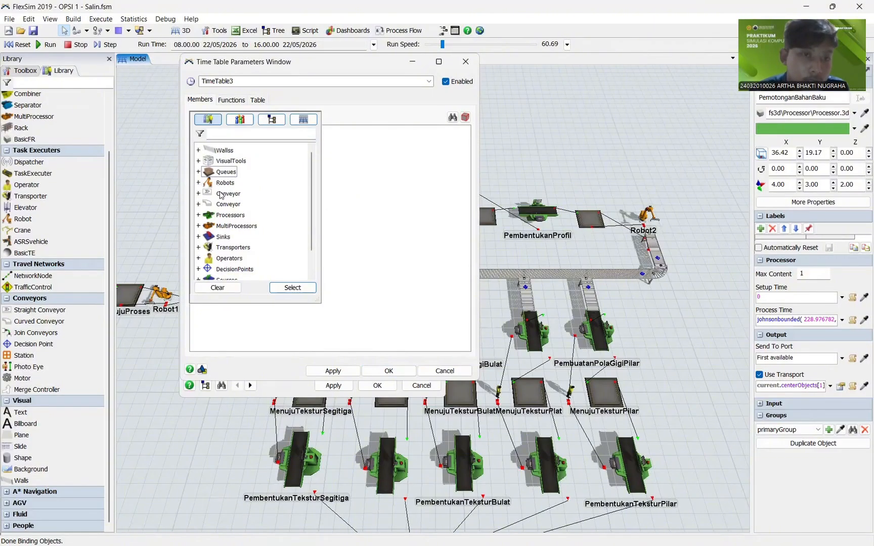
{"action": "left_click", "coordinate": [223, 216], "text": "ctrl"}
{"action": "left_click", "coordinate": [225, 227], "text": "ctrl"}
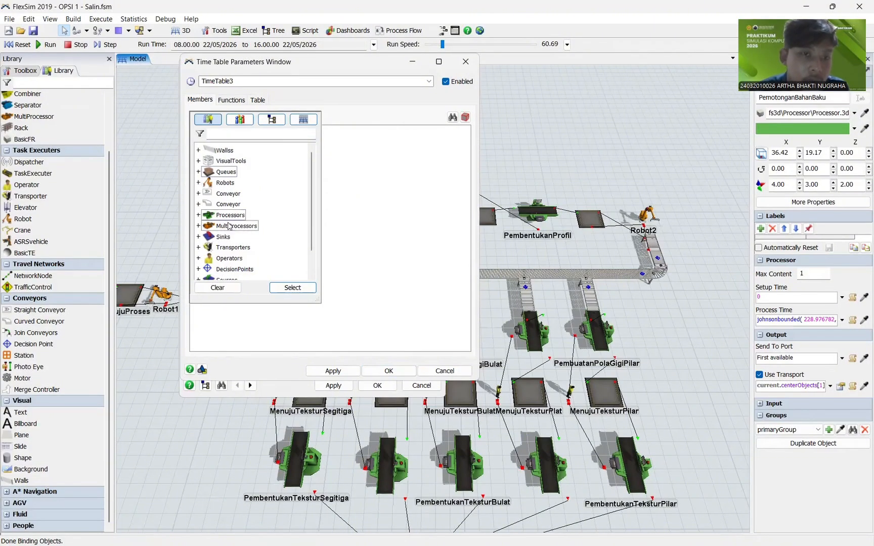
Step: Include both Conveyor groups, Robots, Sinks, Transporters, Sources and Operators too, add the whole selection as members, and review the member list
{"action": "scroll", "coordinate": [225, 223], "scroll_direction": "down", "scroll_amount": 1}
{"action": "left_click", "coordinate": [228, 187], "text": "ctrl"}
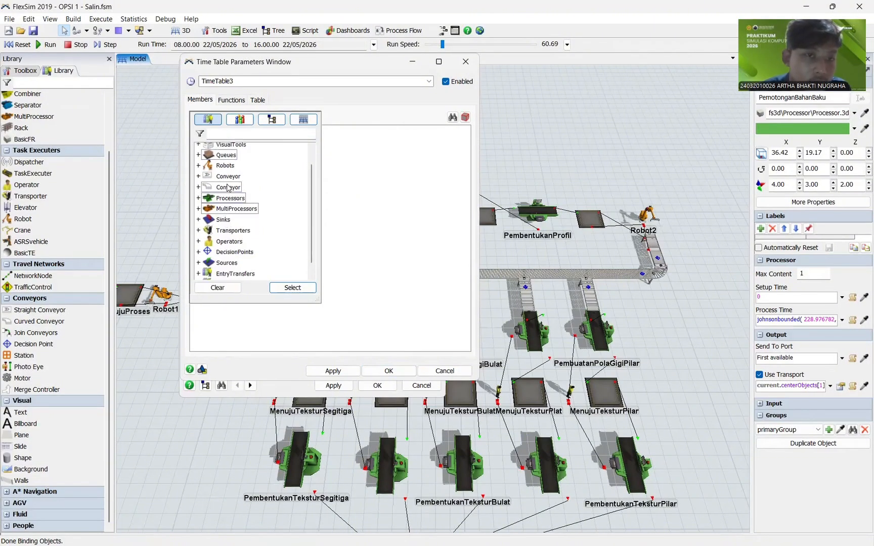
{"action": "left_click", "coordinate": [228, 176], "text": "ctrl"}
{"action": "scroll", "coordinate": [230, 179], "scroll_direction": "up", "scroll_amount": 1}
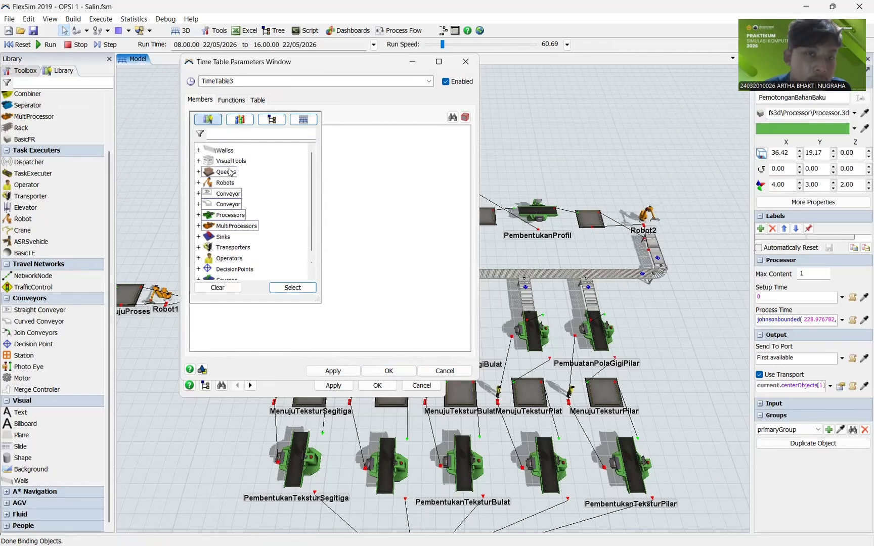
{"action": "left_click", "coordinate": [227, 184], "text": "ctrl"}
{"action": "scroll", "coordinate": [227, 184], "scroll_direction": "down", "scroll_amount": 1}
{"action": "left_click", "coordinate": [227, 220], "text": "ctrl"}
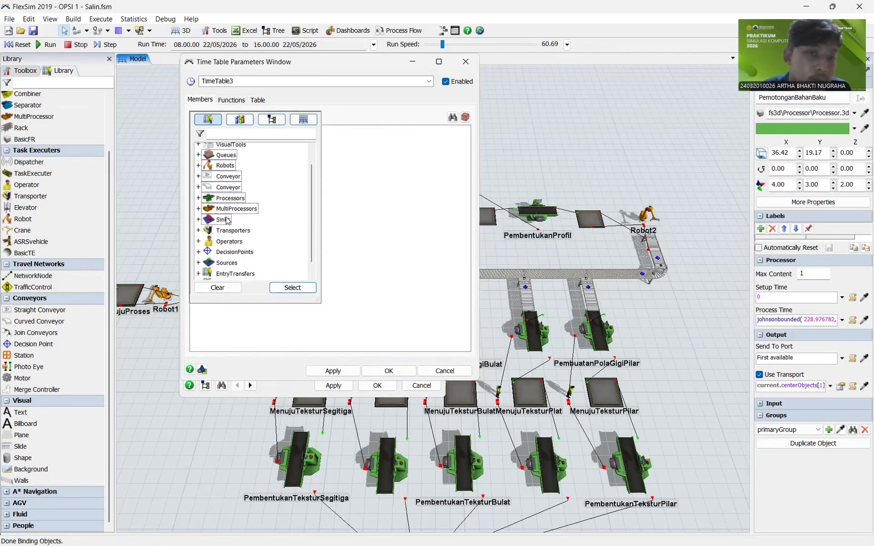
{"action": "left_click", "coordinate": [231, 230], "text": "ctrl"}
{"action": "scroll", "coordinate": [231, 230], "scroll_direction": "down", "scroll_amount": 1}
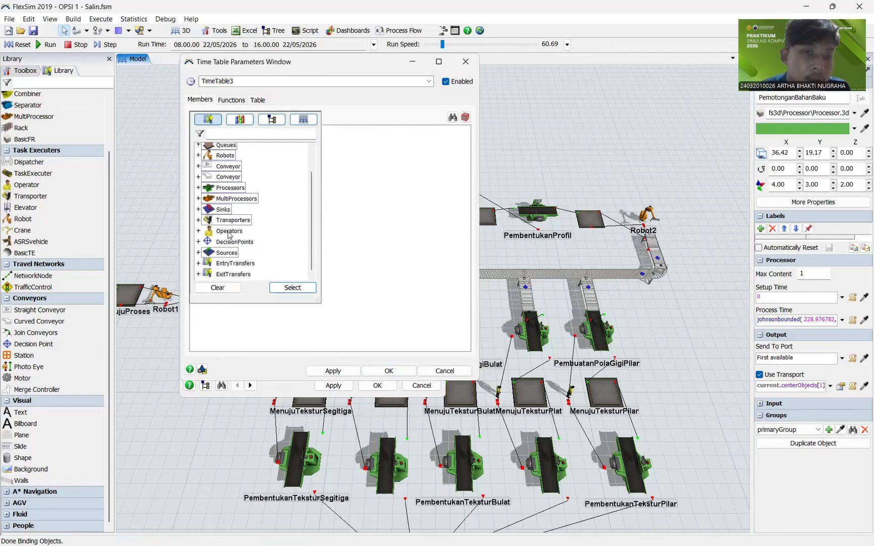
{"action": "left_click", "coordinate": [230, 232], "text": "ctrl"}
{"action": "scroll", "coordinate": [245, 253], "scroll_direction": "up", "scroll_amount": 2}
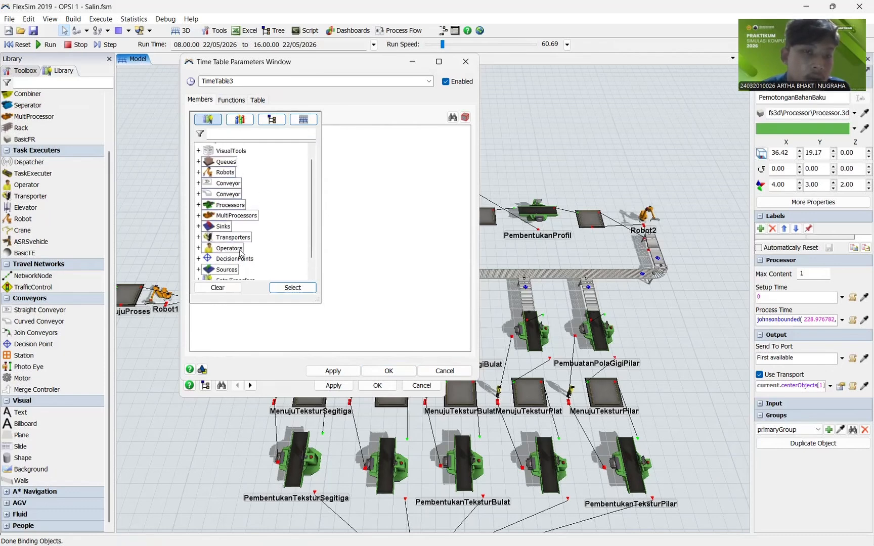
{"action": "left_click", "coordinate": [306, 288]}
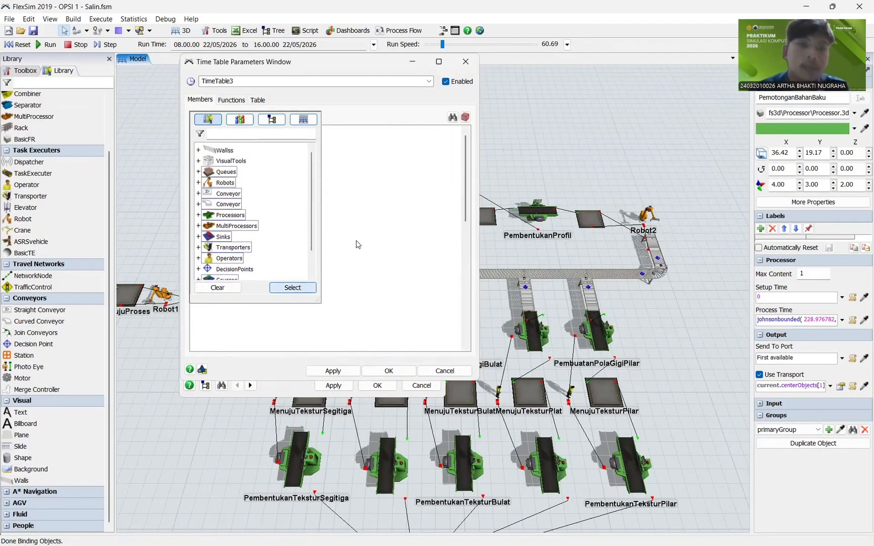
{"action": "scroll", "coordinate": [318, 237], "scroll_direction": "down", "scroll_amount": 4}
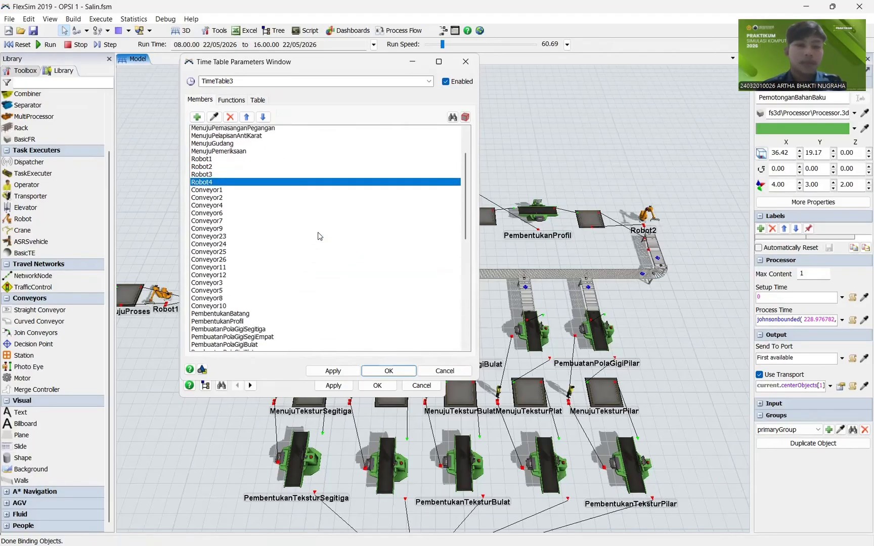
{"action": "scroll", "coordinate": [318, 236], "scroll_direction": "up", "scroll_amount": 5}
{"action": "scroll", "coordinate": [281, 206], "scroll_direction": "down", "scroll_amount": 10}
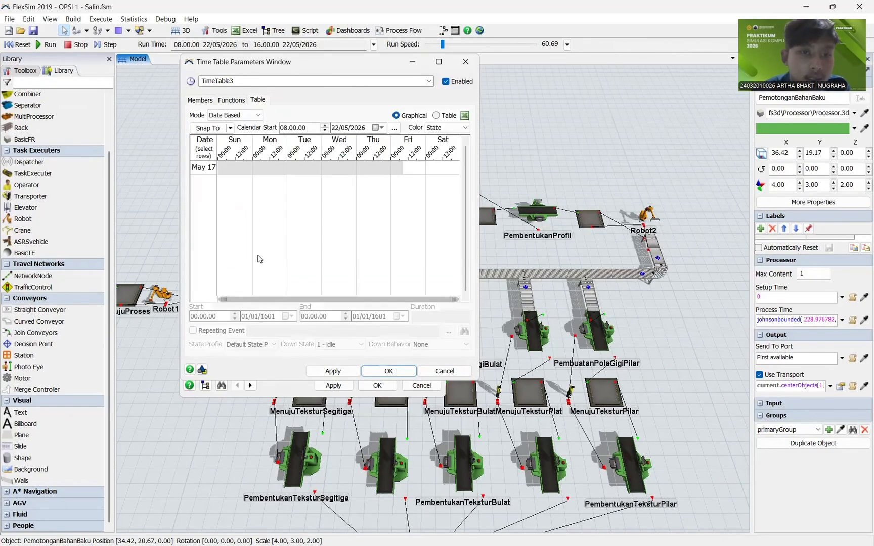
Step: Set TimeTable3's mode to Daily Repeat and draw a downtime block of about one hour across the 12 o'clock row
{"action": "left_click", "coordinate": [258, 115]}
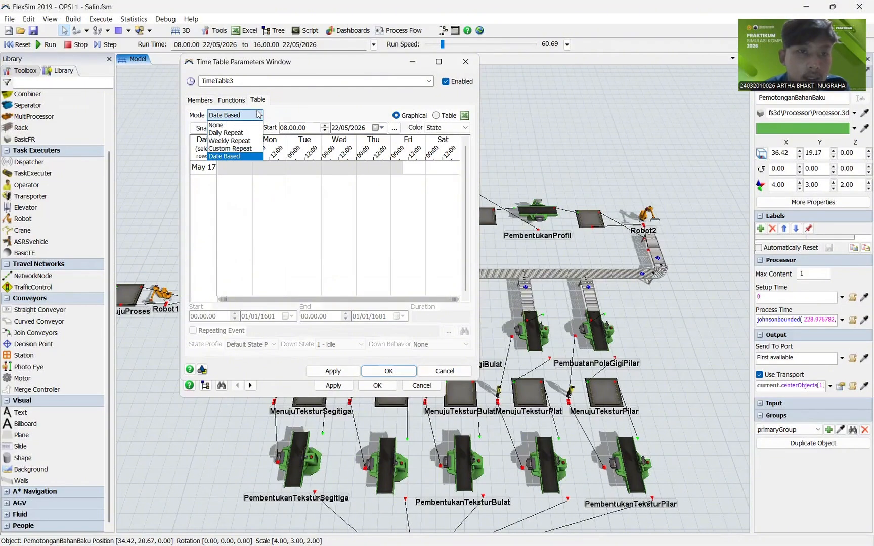
{"action": "left_click", "coordinate": [233, 133]}
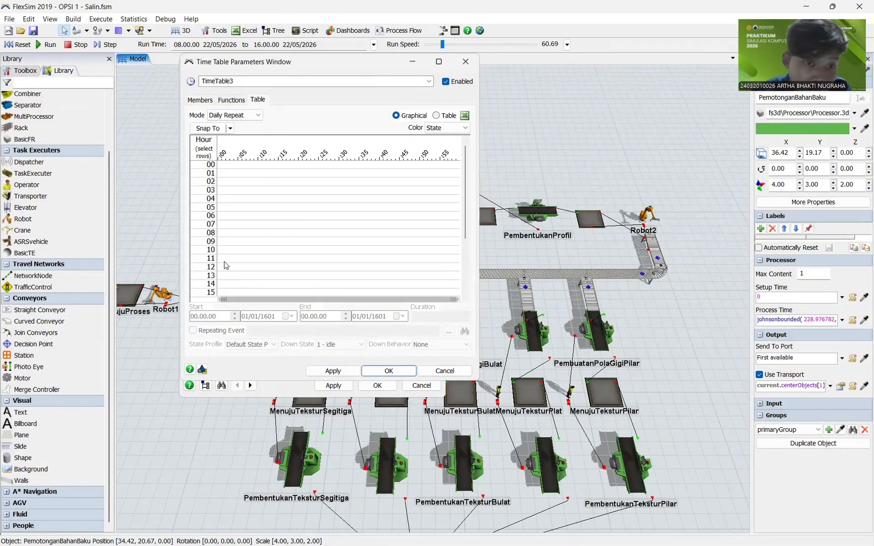
{"action": "left_click_drag", "start_coordinate": [220, 270], "coordinate": [462, 272]}
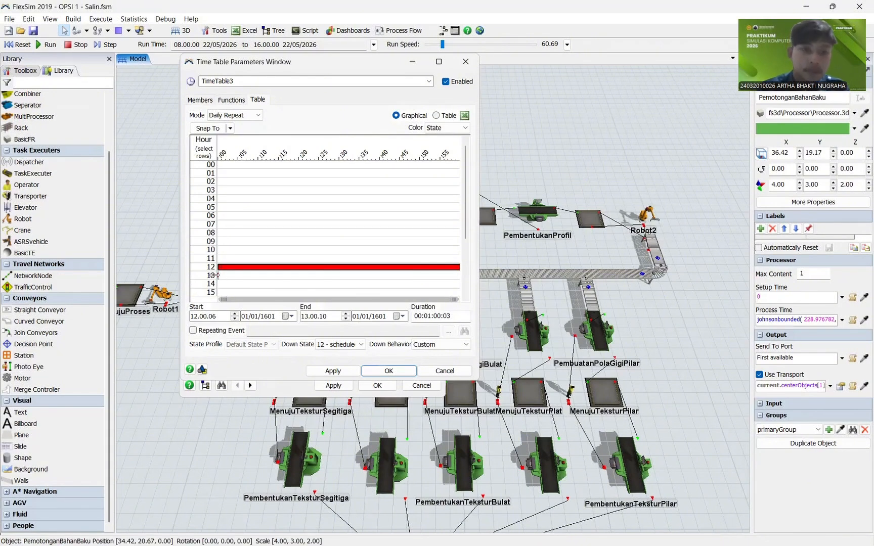
{"action": "left_click_drag", "start_coordinate": [217, 275], "coordinate": [212, 275]}
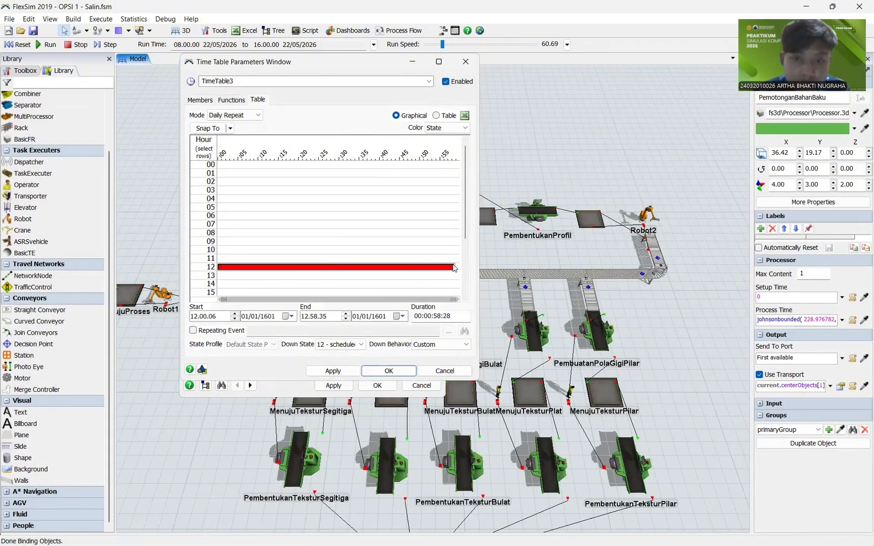
{"action": "left_click_drag", "start_coordinate": [451, 267], "coordinate": [218, 264]}
Step: Set the downtime block's duration to 00:01:00:00, and confirm both the time table and PemotonganBahanBaku's properties
{"action": "left_click", "coordinate": [452, 318]}
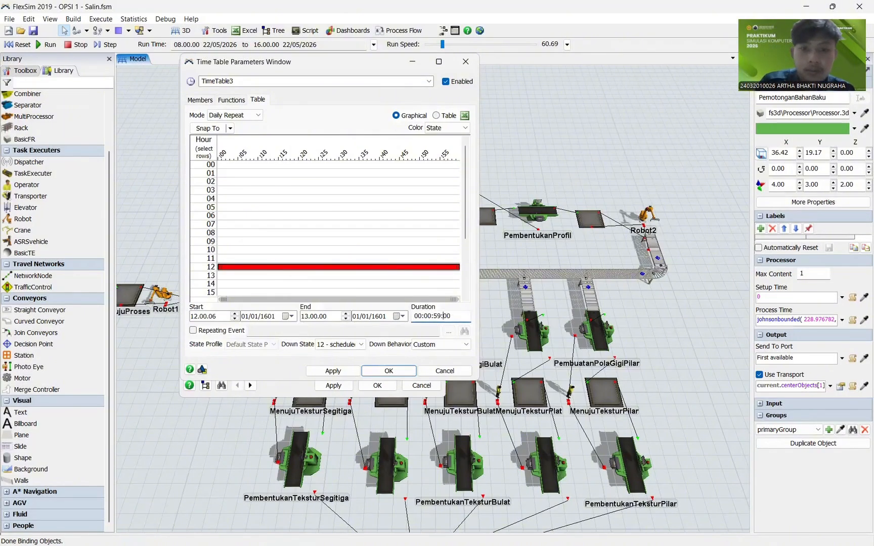
{"action": "key", "text": "BackSpace"}
{"action": "key", "text": "BackSpace"}
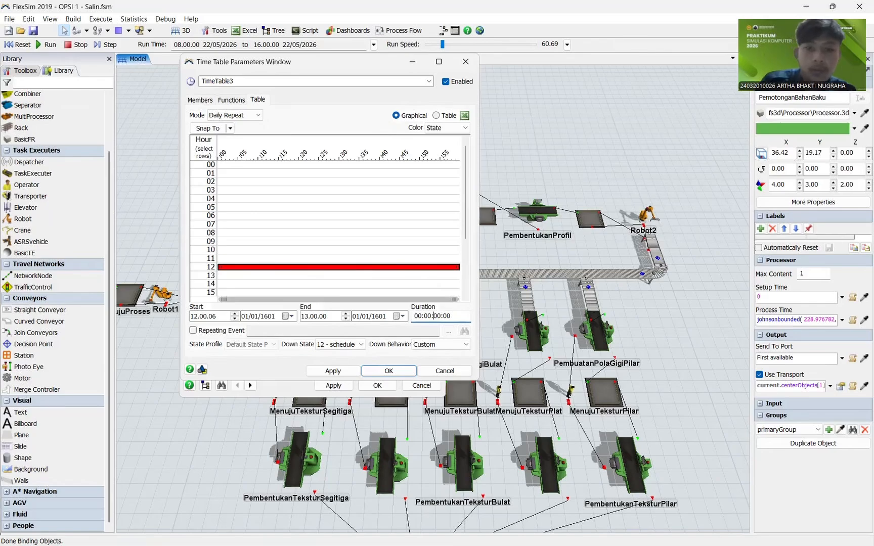
{"action": "key", "text": "BackSpace"}
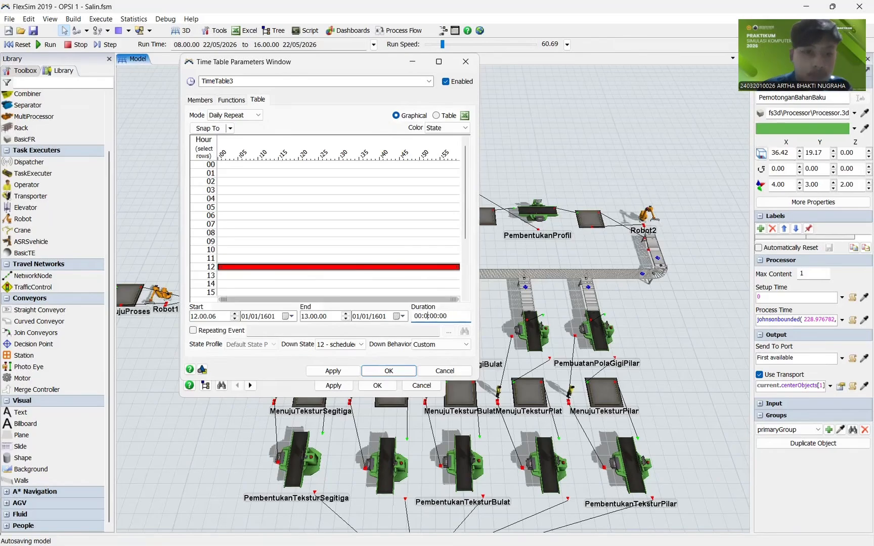
{"action": "type", "text": "1"}
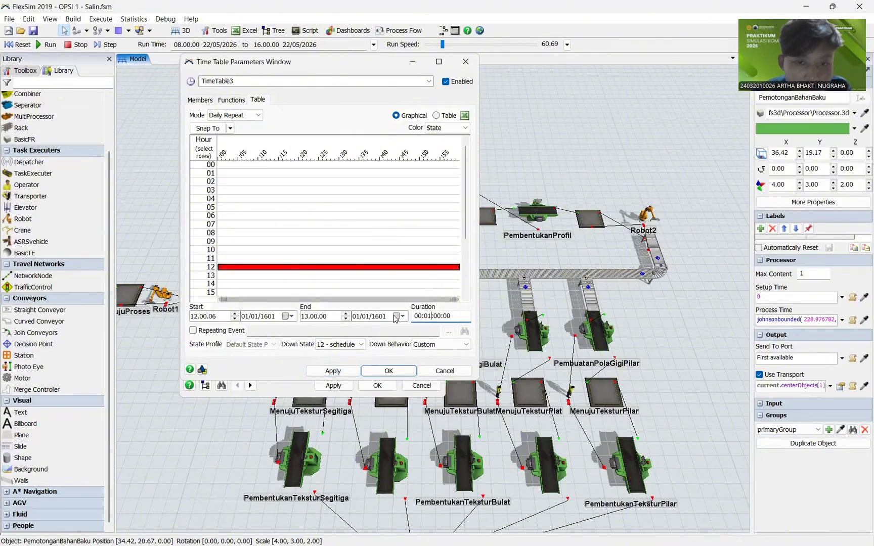
{"action": "left_click", "coordinate": [332, 371]}
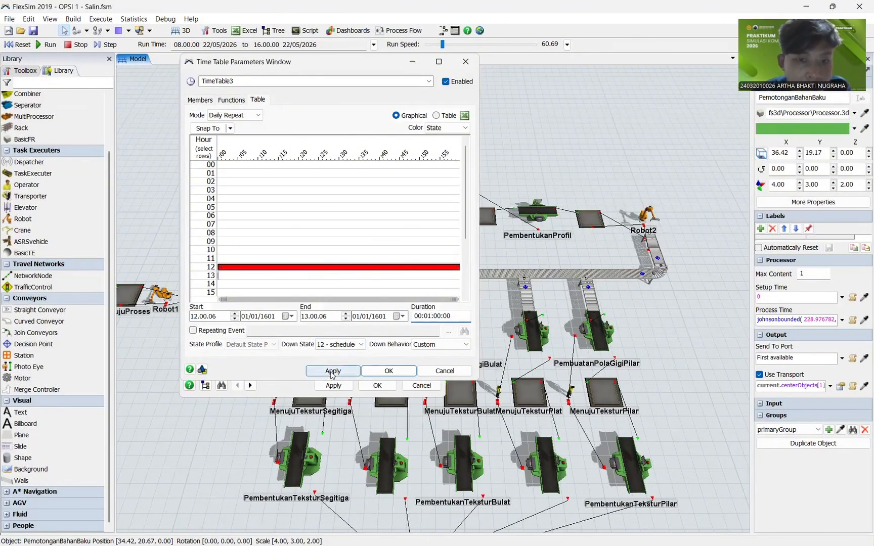
{"action": "left_click", "coordinate": [375, 374]}
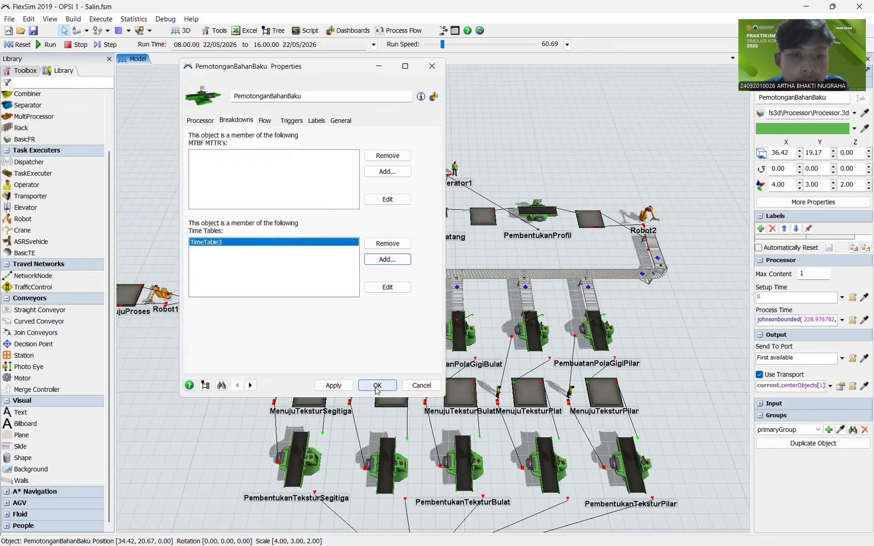
{"action": "left_click", "coordinate": [333, 385]}
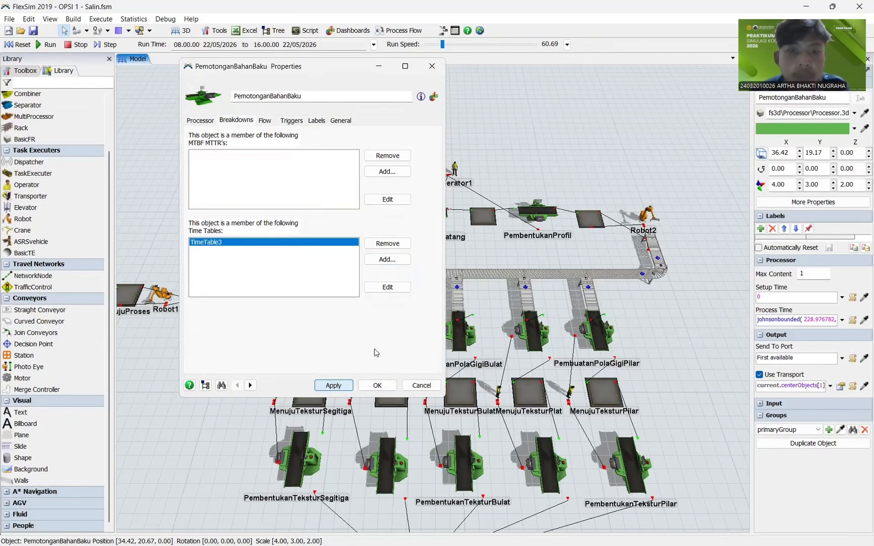
{"action": "left_click", "coordinate": [378, 385]}
Step: Run the simulation model and raise the run speed to about 2111
{"action": "double_click", "coordinate": [391, 403]}
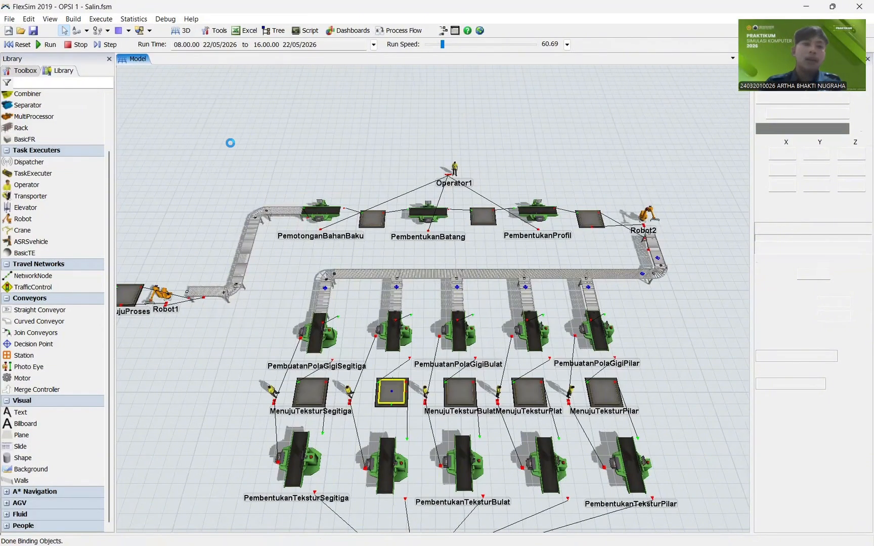
{"action": "left_click", "coordinate": [439, 66]}
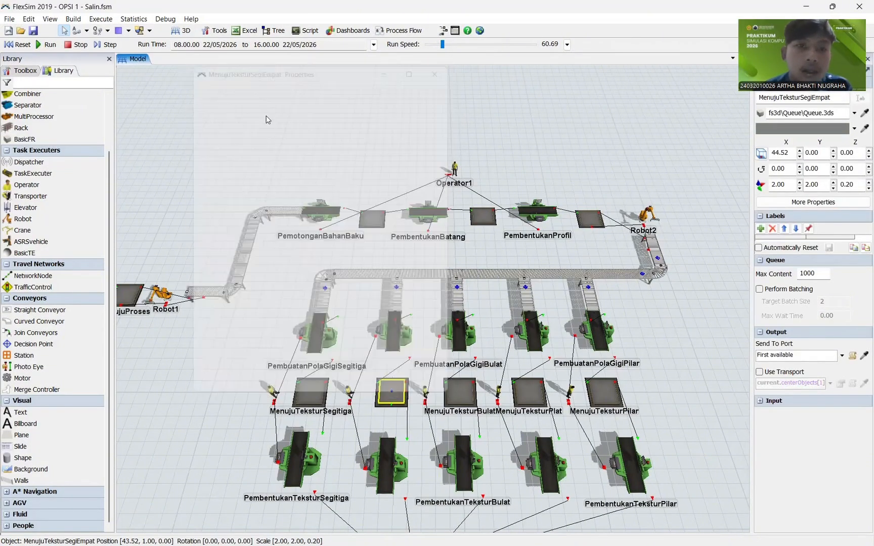
{"action": "left_click", "coordinate": [46, 44]}
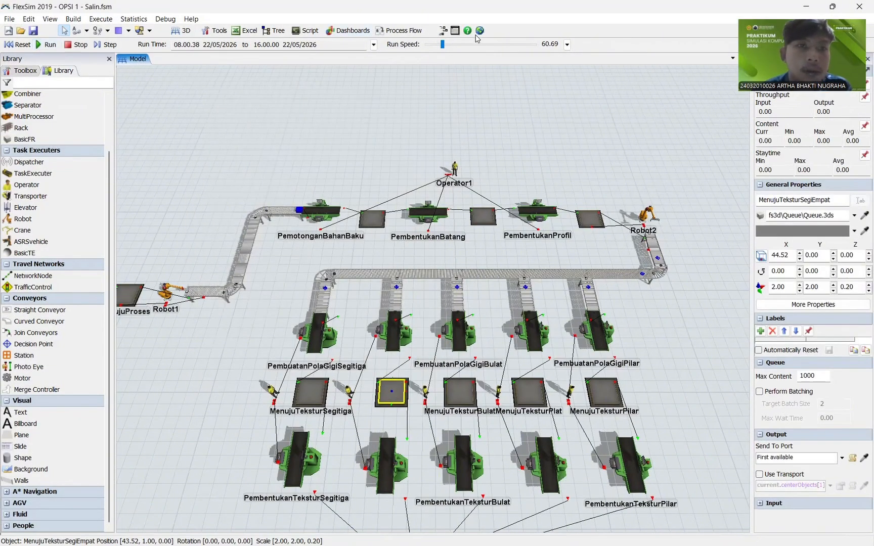
{"action": "left_click", "coordinate": [463, 44]}
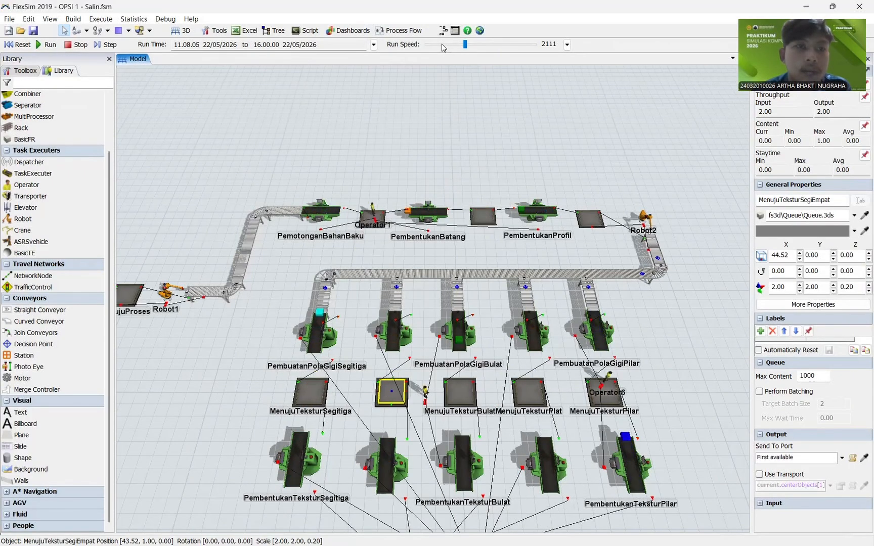
Step: Slow the run to a speed of about 67.92 around the 12.00 break, examine which objects stop, and reset the model
{"action": "left_click", "coordinate": [440, 44]}
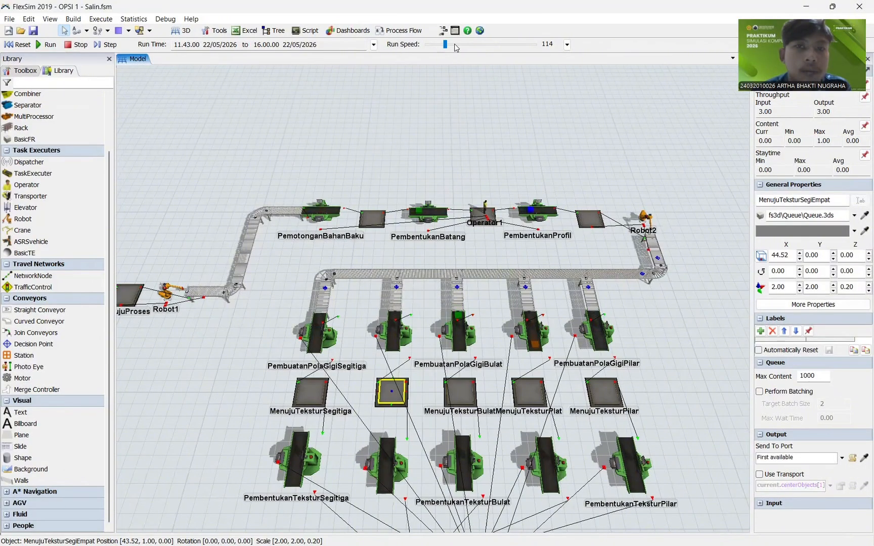
{"action": "left_click", "coordinate": [440, 44]}
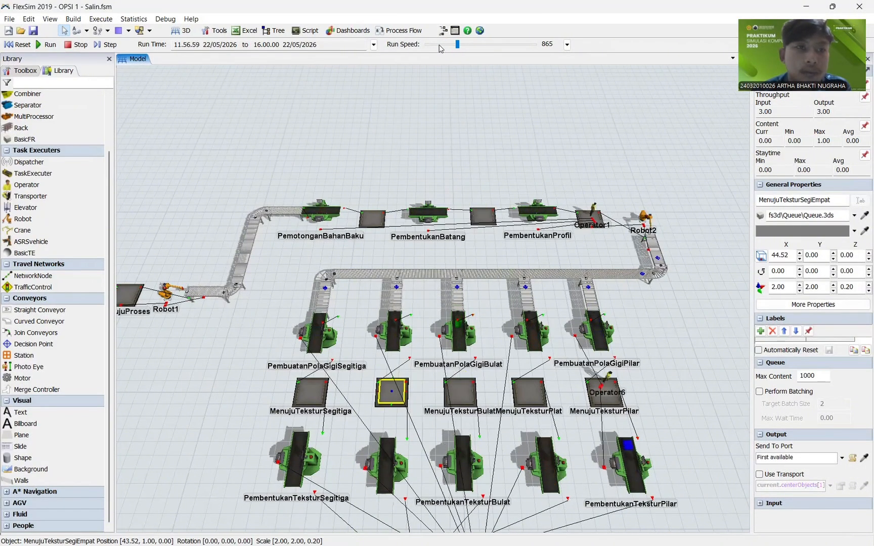
{"action": "left_click", "coordinate": [443, 147]}
{"action": "scroll", "coordinate": [445, 149], "scroll_direction": "down", "scroll_amount": 2}
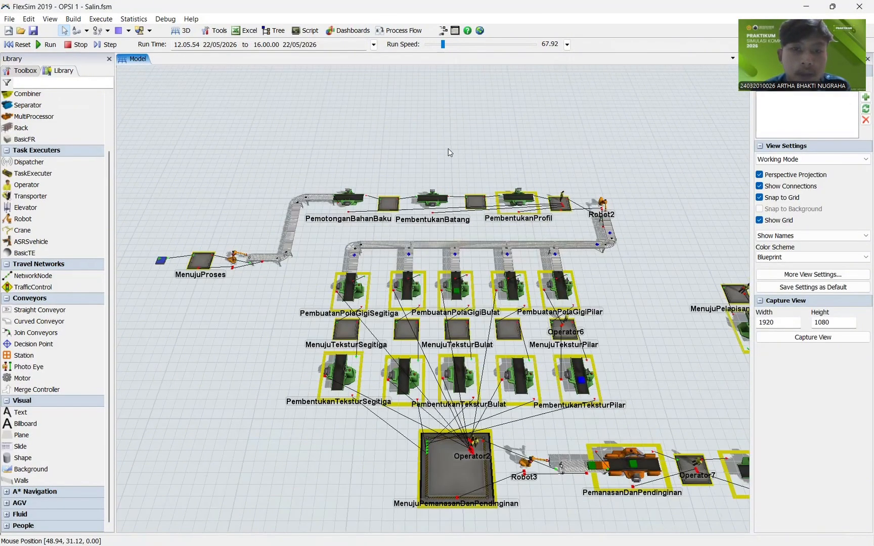
{"action": "left_click_drag", "start_coordinate": [448, 174], "coordinate": [213, 184]}
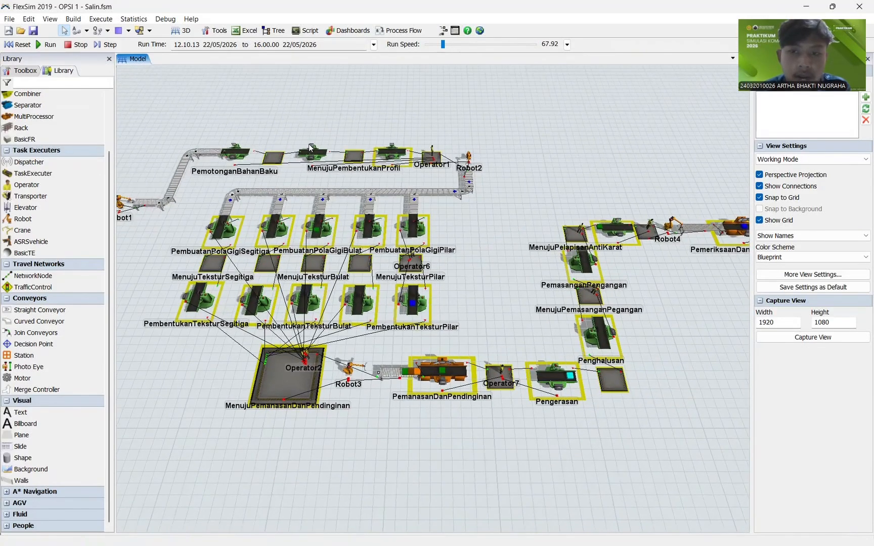
{"action": "left_click", "coordinate": [22, 46]}
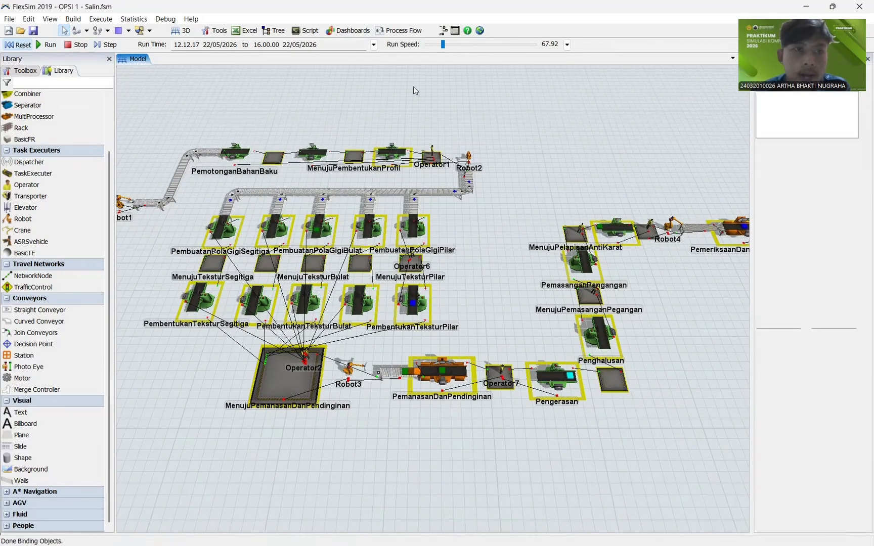
Step: Open Dashboard3 and place an Average WIP table from the WIP templates on it
{"action": "scroll", "coordinate": [548, 198], "scroll_direction": "down", "scroll_amount": 3}
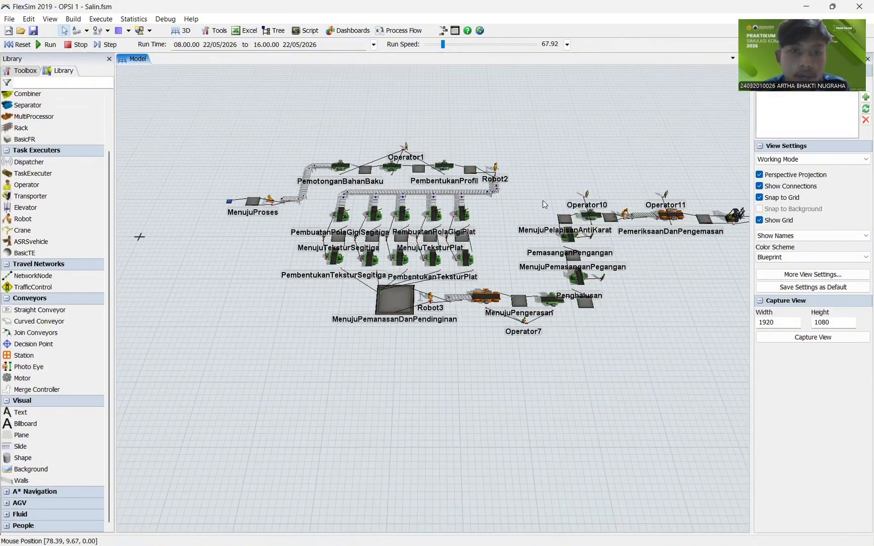
{"action": "left_click_drag", "start_coordinate": [533, 192], "coordinate": [425, 269]}
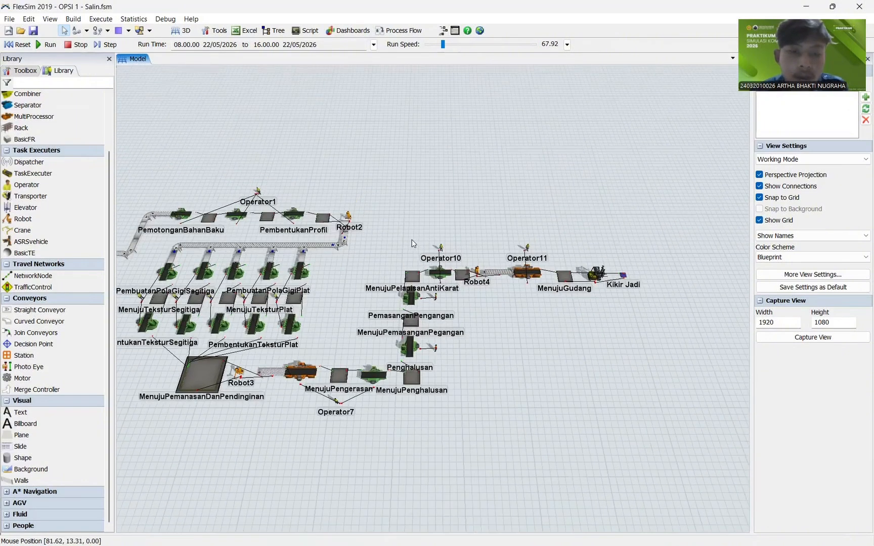
{"action": "left_click", "coordinate": [346, 31]}
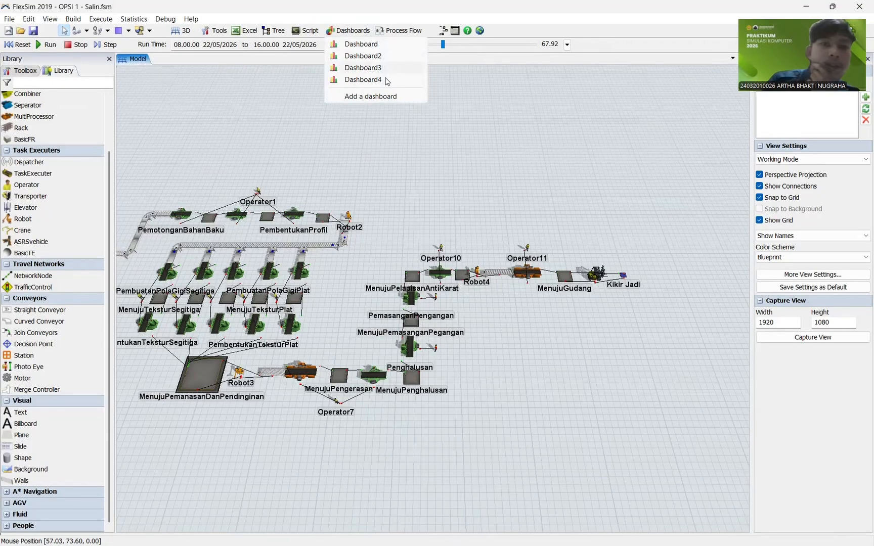
{"action": "left_click", "coordinate": [362, 68]}
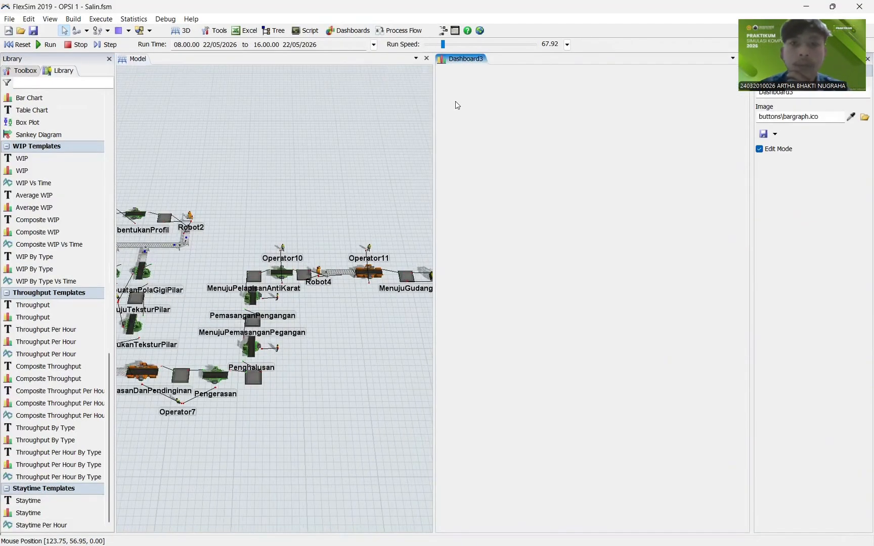
{"action": "scroll", "coordinate": [31, 219], "scroll_direction": "down", "scroll_amount": 5}
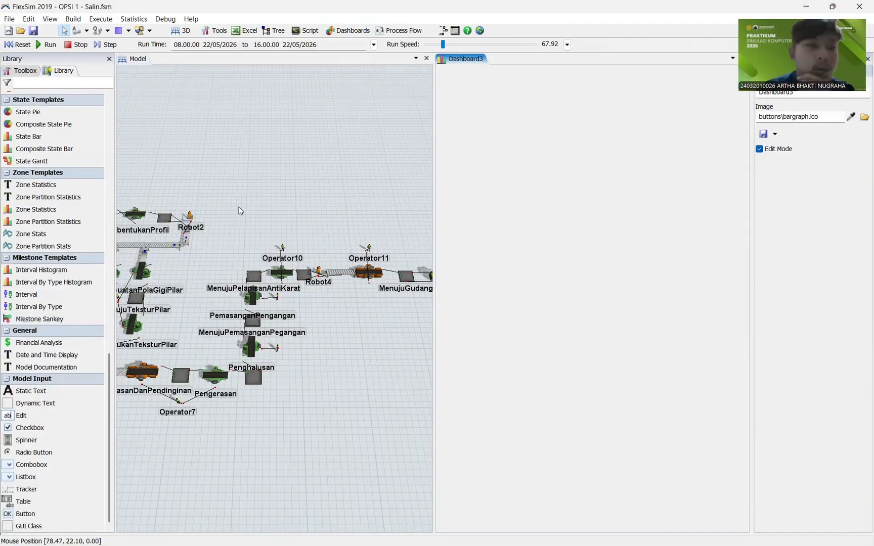
{"action": "scroll", "coordinate": [36, 202], "scroll_direction": "up", "scroll_amount": 2}
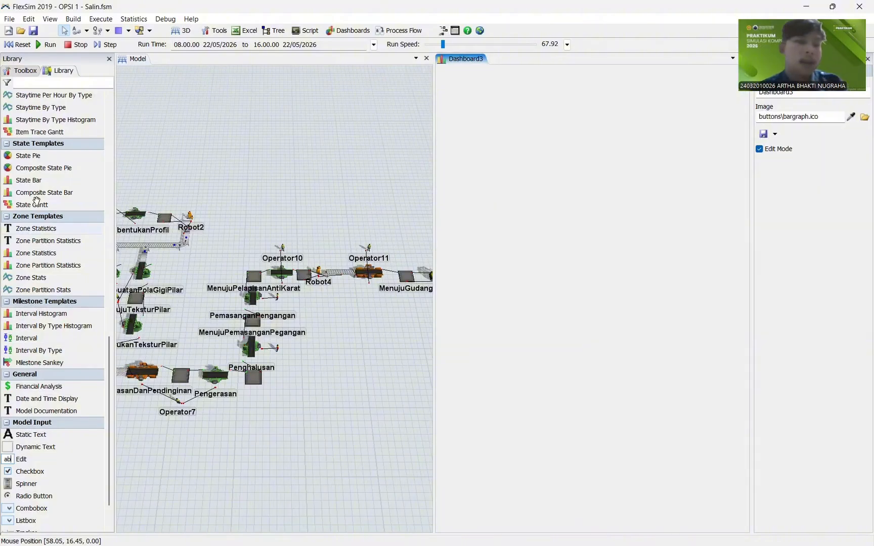
{"action": "scroll", "coordinate": [28, 204], "scroll_direction": "up", "scroll_amount": 16}
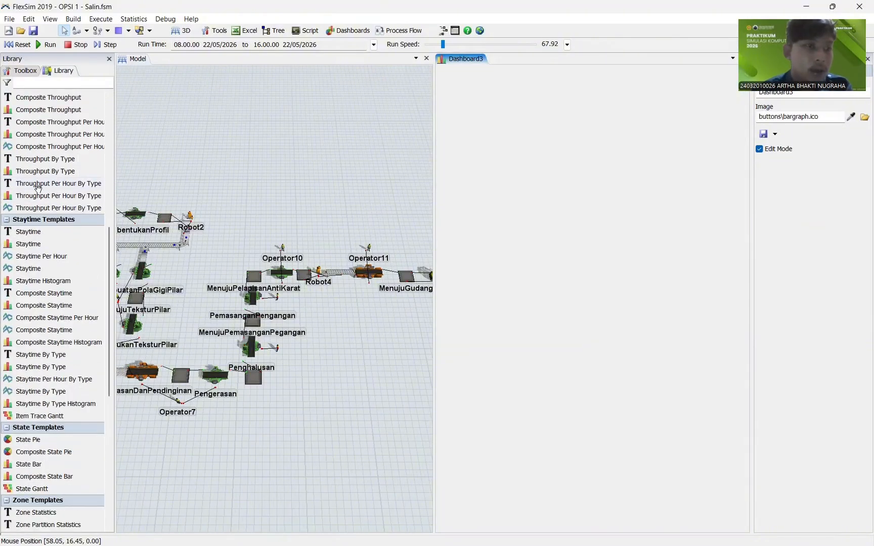
{"action": "scroll", "coordinate": [34, 189], "scroll_direction": "up", "scroll_amount": 7}
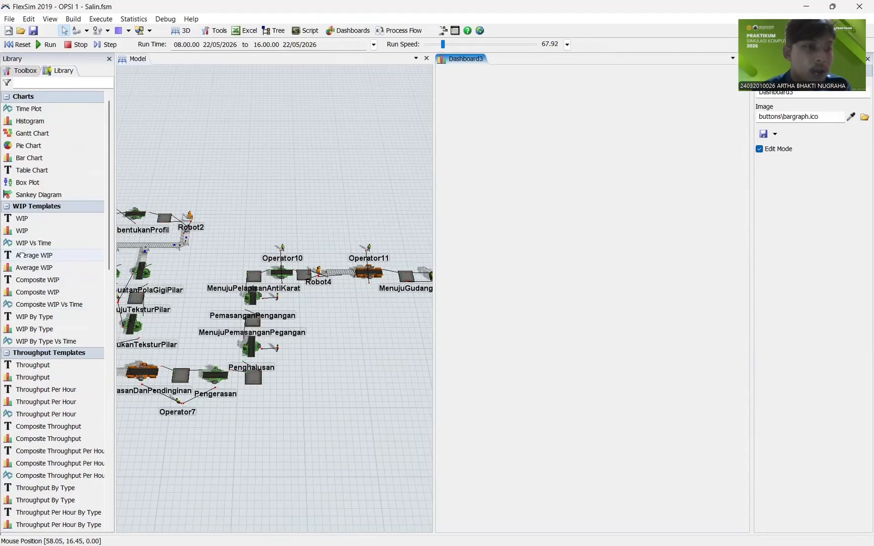
{"action": "left_click_drag", "start_coordinate": [21, 254], "coordinate": [424, 156]}
{"action": "left_click_drag", "start_coordinate": [503, 162], "coordinate": [503, 163]}
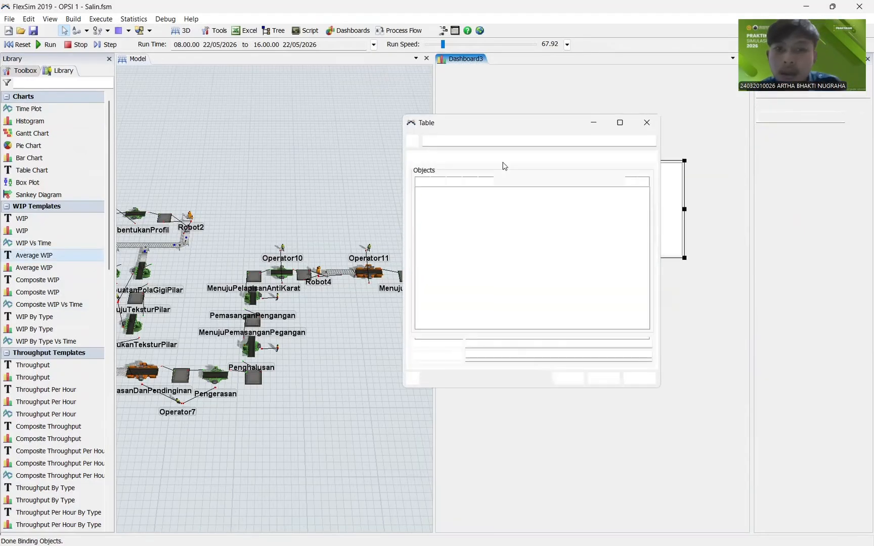
Step: Add all Processors, MultiProcessors, Sinks and Sources as the Average WIP table's objects and confirm the table's properties
{"action": "left_click", "coordinate": [422, 181]}
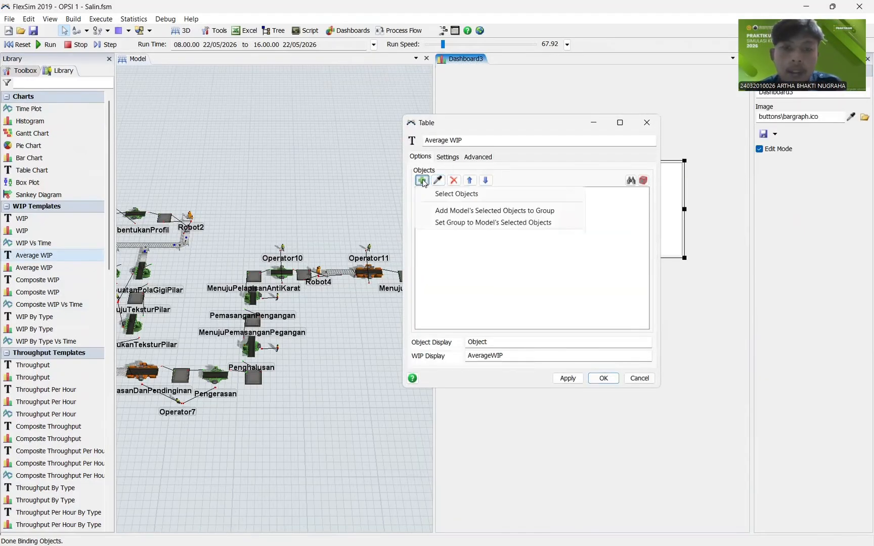
{"action": "left_click", "coordinate": [459, 193]}
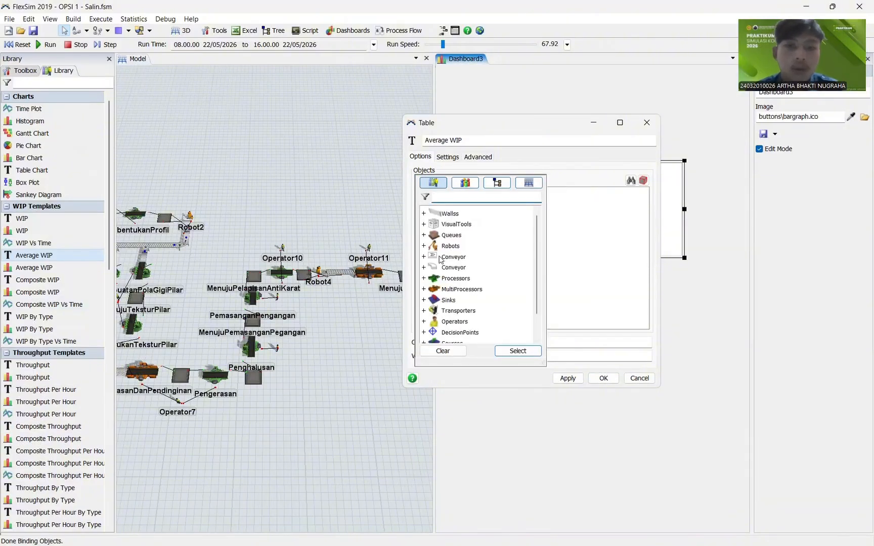
{"action": "left_click", "coordinate": [444, 280]}
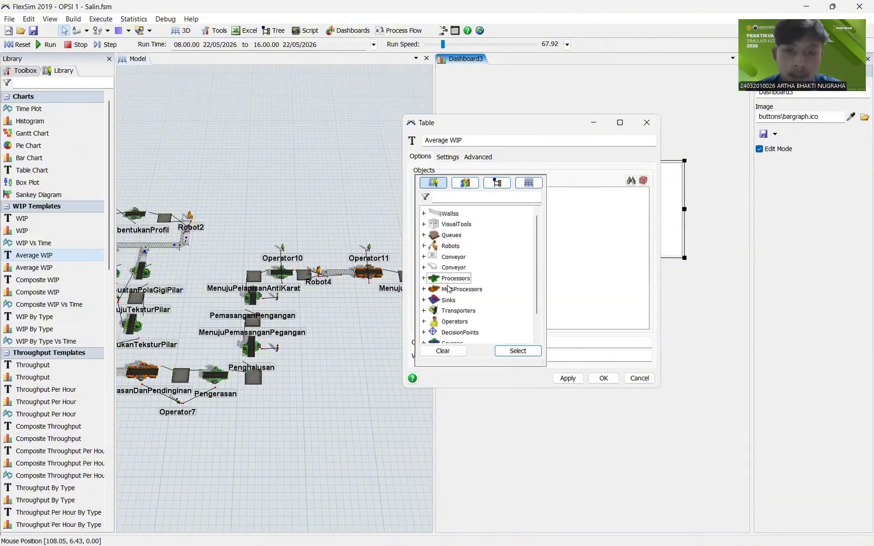
{"action": "left_click", "coordinate": [448, 289], "text": "ctrl"}
{"action": "left_click", "coordinate": [449, 301], "text": "ctrl"}
{"action": "scroll", "coordinate": [460, 302], "scroll_direction": "down", "scroll_amount": 1}
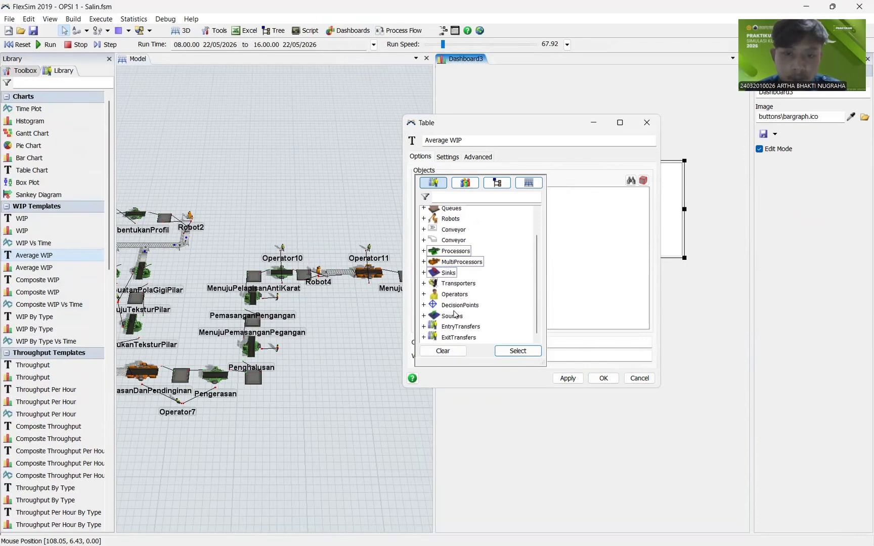
{"action": "left_click", "coordinate": [455, 316], "text": "ctrl"}
{"action": "scroll", "coordinate": [483, 309], "scroll_direction": "up", "scroll_amount": 1}
{"action": "scroll", "coordinate": [483, 322], "scroll_direction": "down", "scroll_amount": 1}
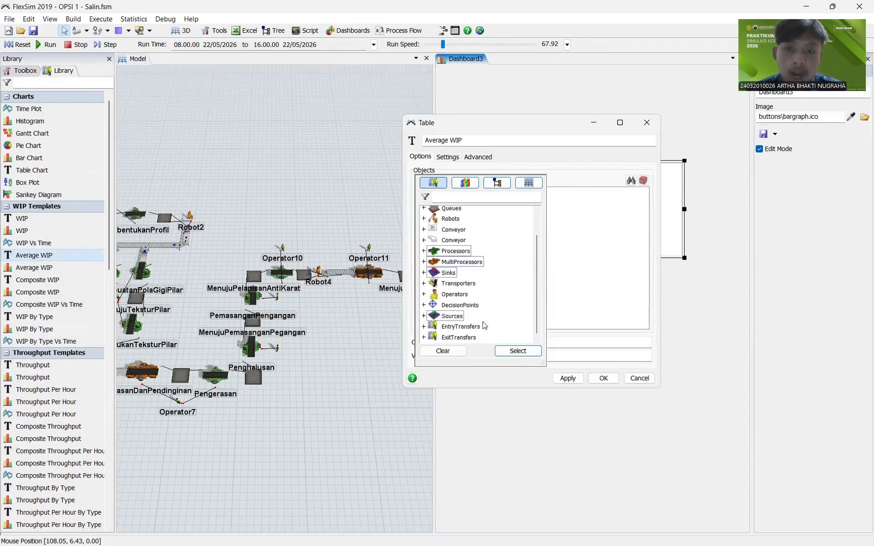
{"action": "left_click", "coordinate": [518, 351]}
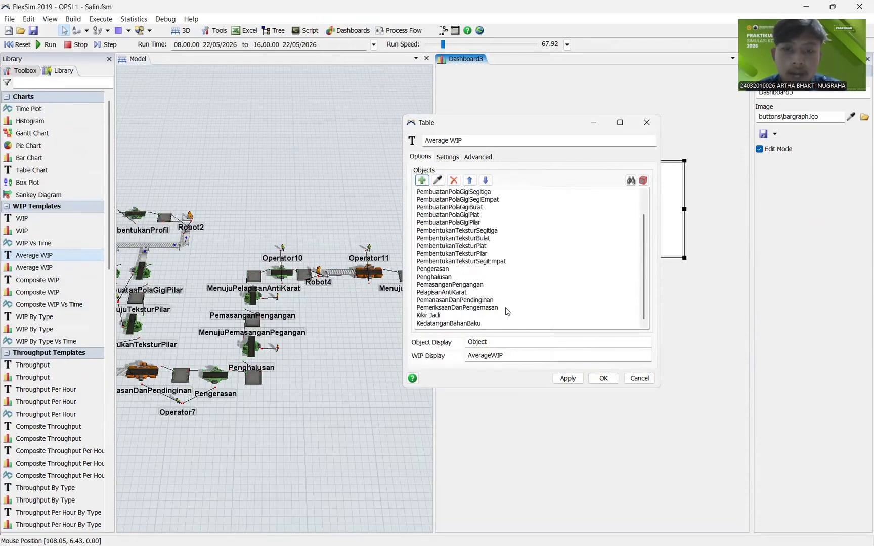
{"action": "scroll", "coordinate": [504, 298], "scroll_direction": "up", "scroll_amount": 1}
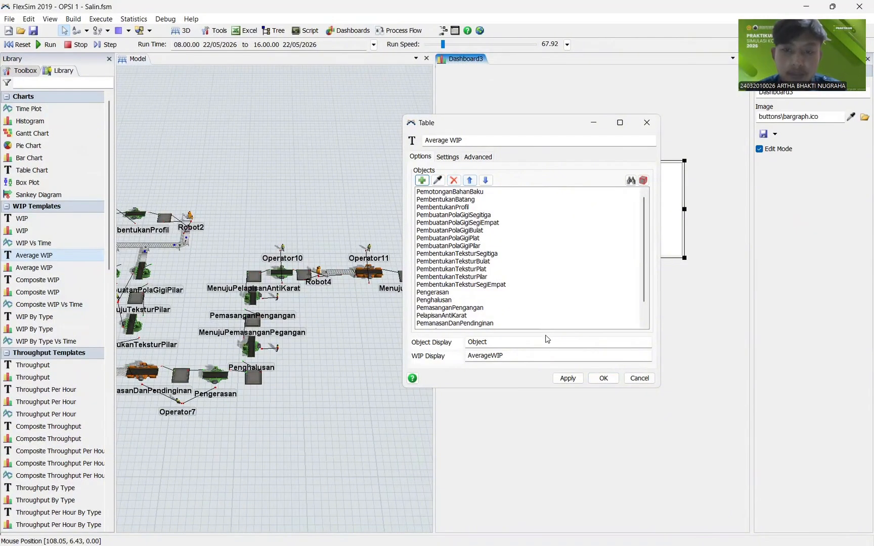
{"action": "left_click", "coordinate": [568, 379]}
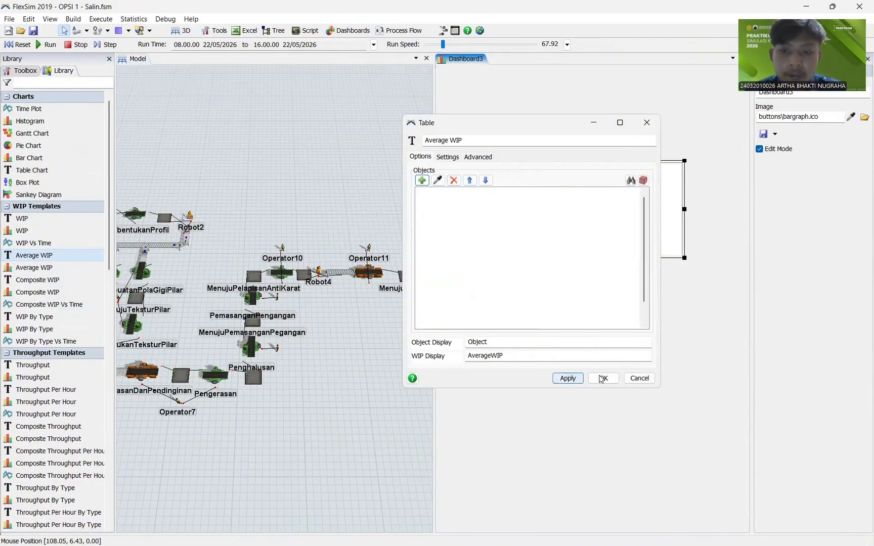
{"action": "left_click", "coordinate": [566, 378]}
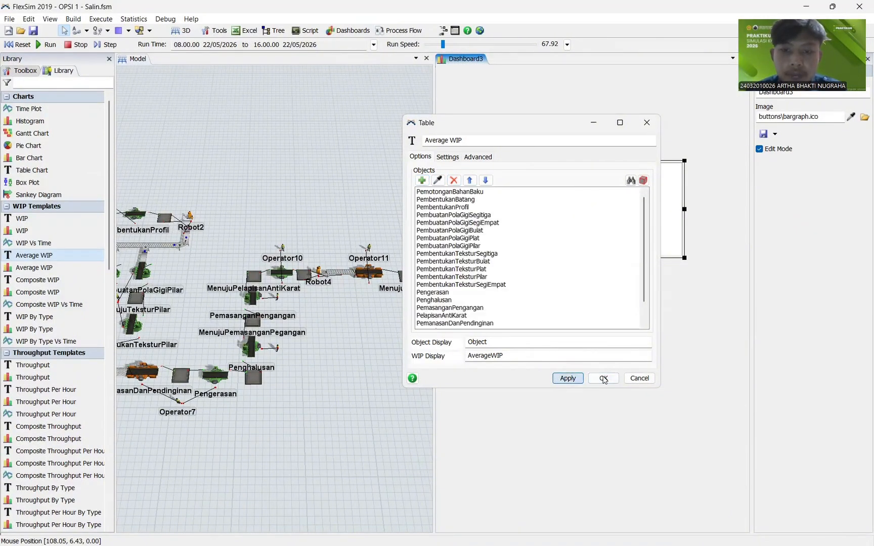
{"action": "left_click", "coordinate": [603, 378]}
Step: Reopen and confirm the Average WIP table's properties, and enlarge the table's width and height on the dashboard
{"action": "double_click", "coordinate": [591, 208]}
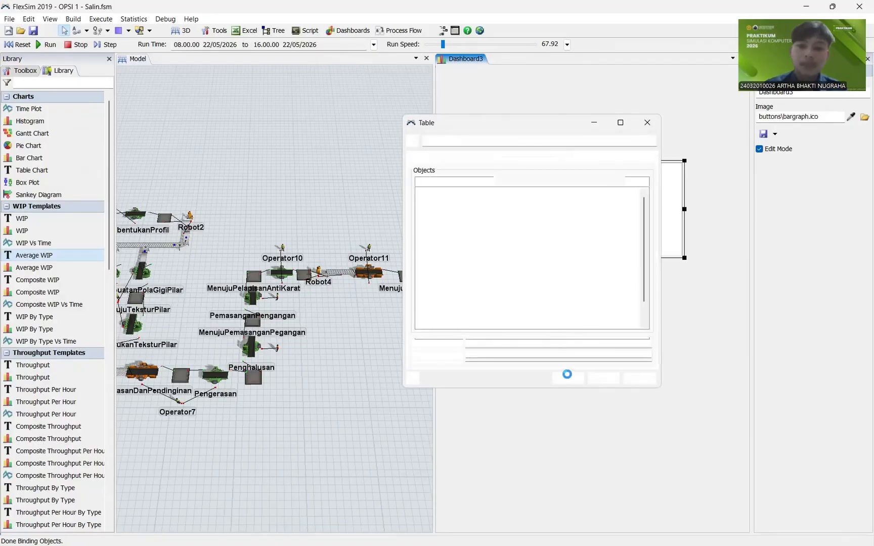
{"action": "left_click", "coordinate": [604, 377]}
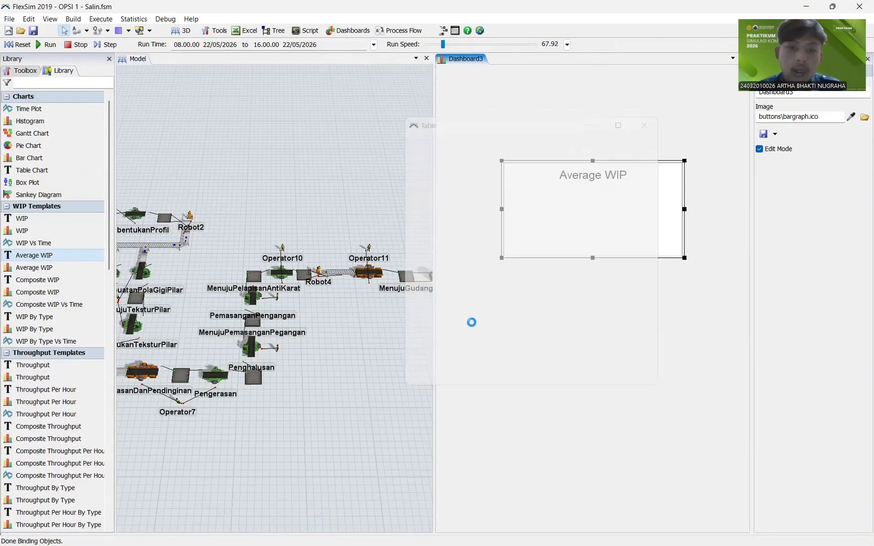
{"action": "left_click_drag", "start_coordinate": [502, 209], "coordinate": [452, 226]}
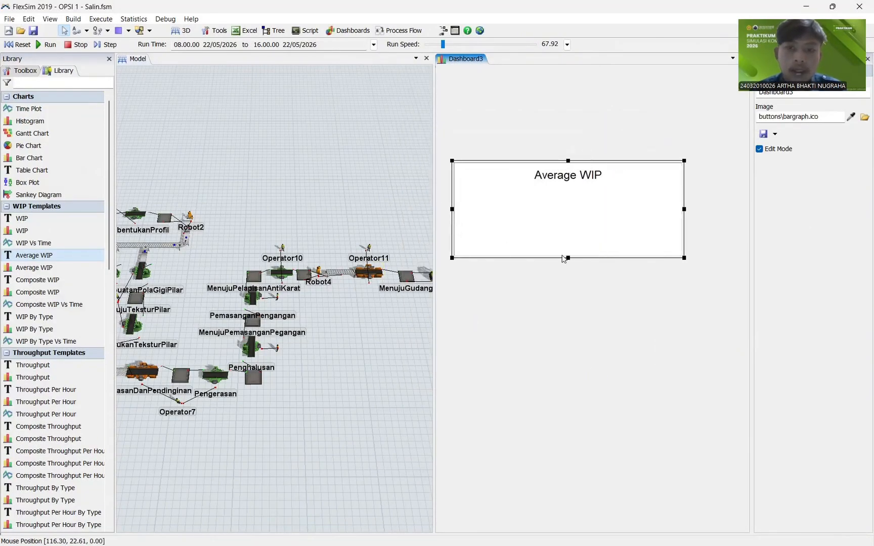
{"action": "left_click_drag", "start_coordinate": [568, 259], "coordinate": [568, 406]}
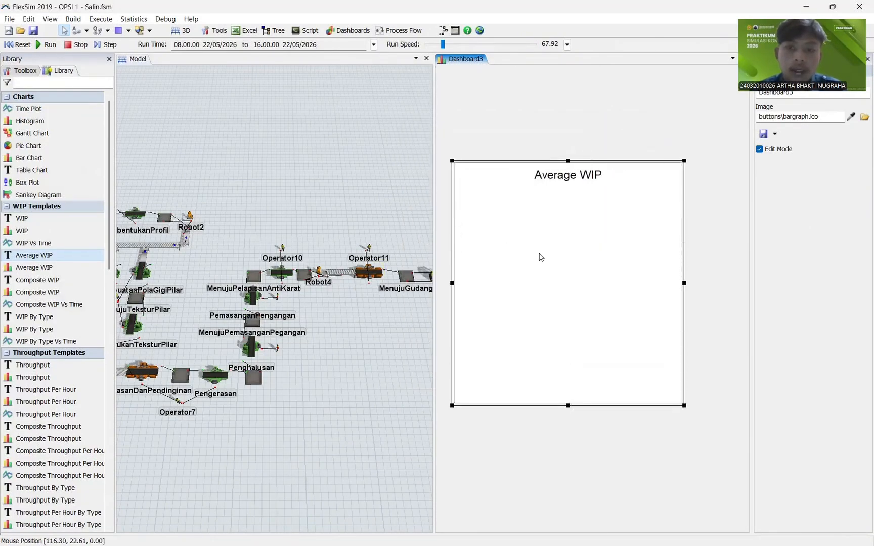
Step: Run the model, reset it, and rerun it to 16.00 at a run speed of about 40602 to fill the Average WIP table
{"action": "left_click", "coordinate": [45, 44]}
{"action": "left_click", "coordinate": [467, 45]}
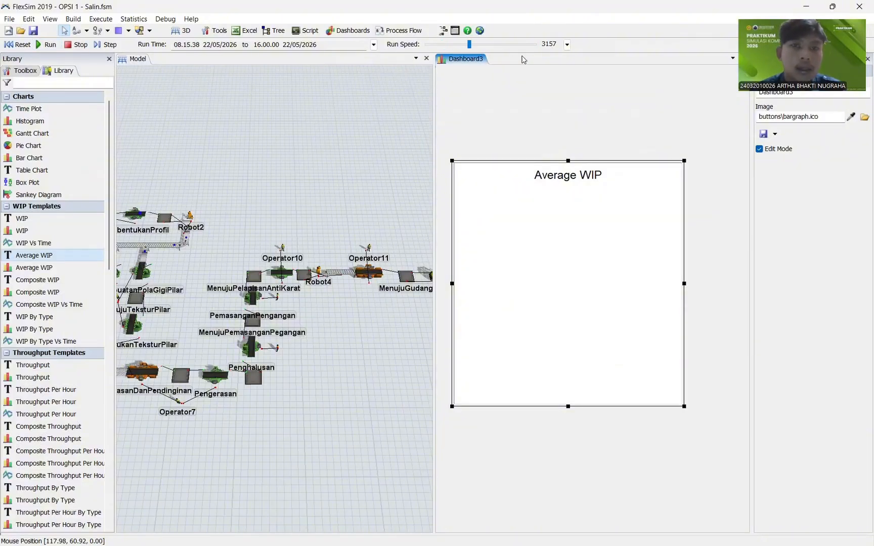
{"action": "left_click", "coordinate": [6, 41]}
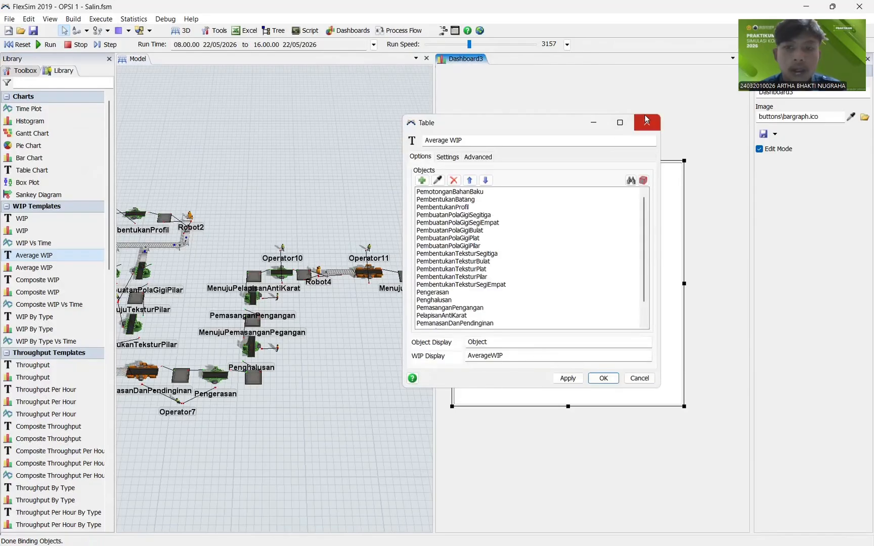
{"action": "left_click", "coordinate": [44, 44]}
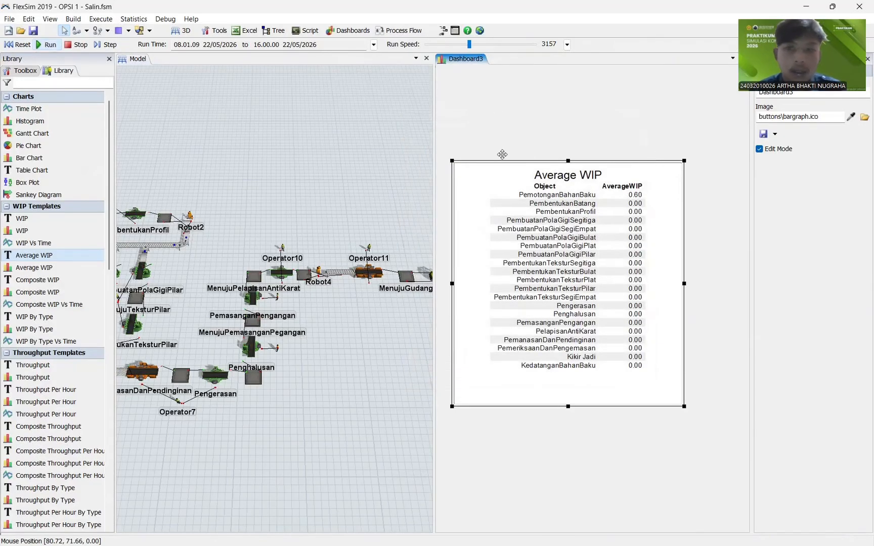
{"action": "left_click", "coordinate": [508, 44]}
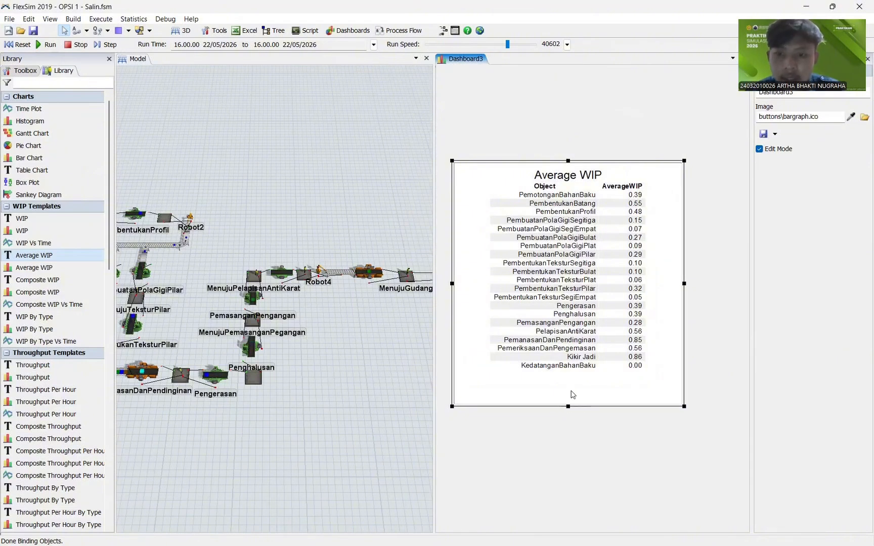
Step: Reduce the Average WIP table's height and widen the Dashboard3 pane next to the model view
{"action": "left_click_drag", "start_coordinate": [565, 405], "coordinate": [575, 366]}
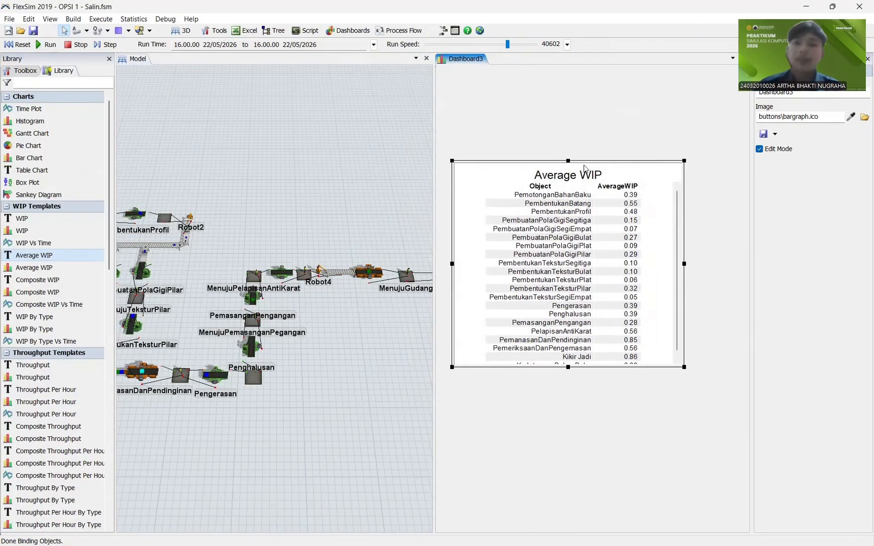
{"action": "mouse_move", "coordinate": [570, 158]}
{"action": "left_mouse_down"}
{"action": "mouse_move", "coordinate": [568, 133]}
{"action": "mouse_move", "coordinate": [568, 170]}
{"action": "left_mouse_up"}
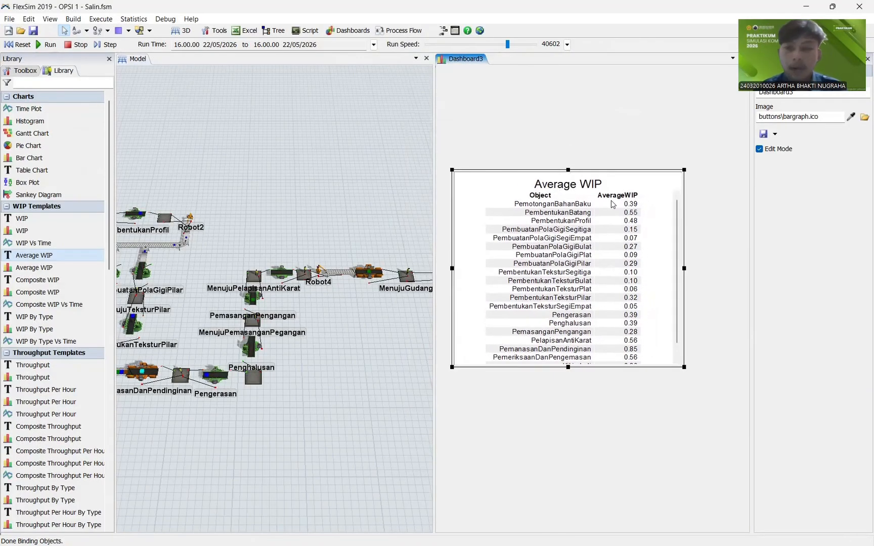
{"action": "left_click_drag", "start_coordinate": [433, 125], "coordinate": [290, 138]}
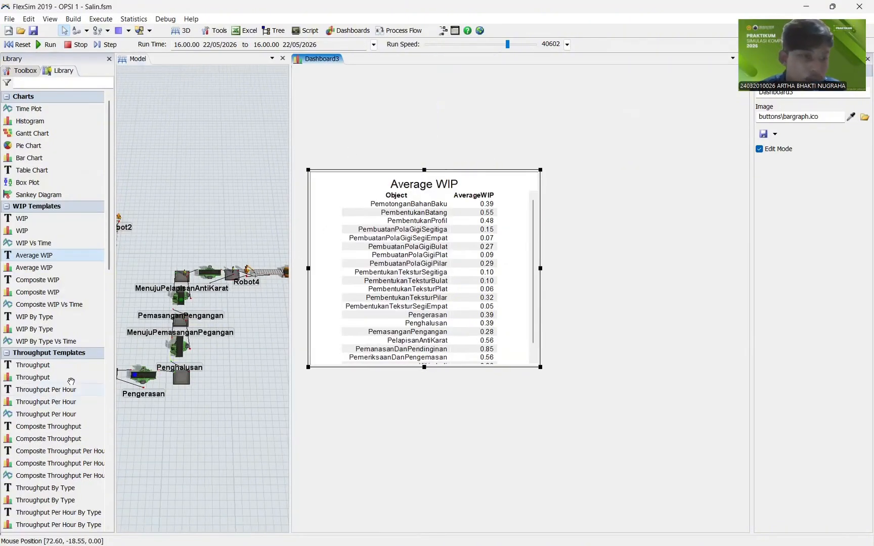
Step: Add a State Bar chart to Dashboard3 in the free space beside the Average WIP table
{"action": "scroll", "coordinate": [69, 383], "scroll_direction": "down", "scroll_amount": 6}
{"action": "scroll", "coordinate": [69, 390], "scroll_direction": "down", "scroll_amount": 4}
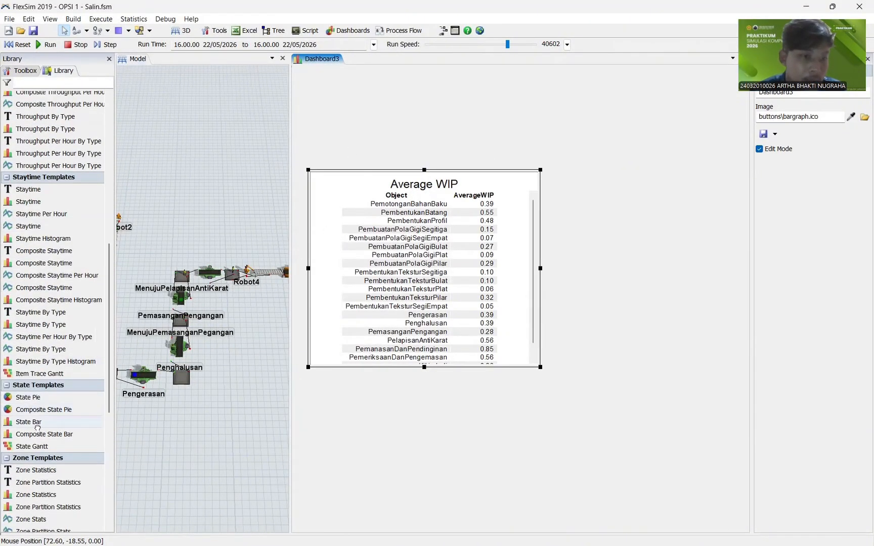
{"action": "left_click_drag", "start_coordinate": [37, 428], "coordinate": [336, 248]}
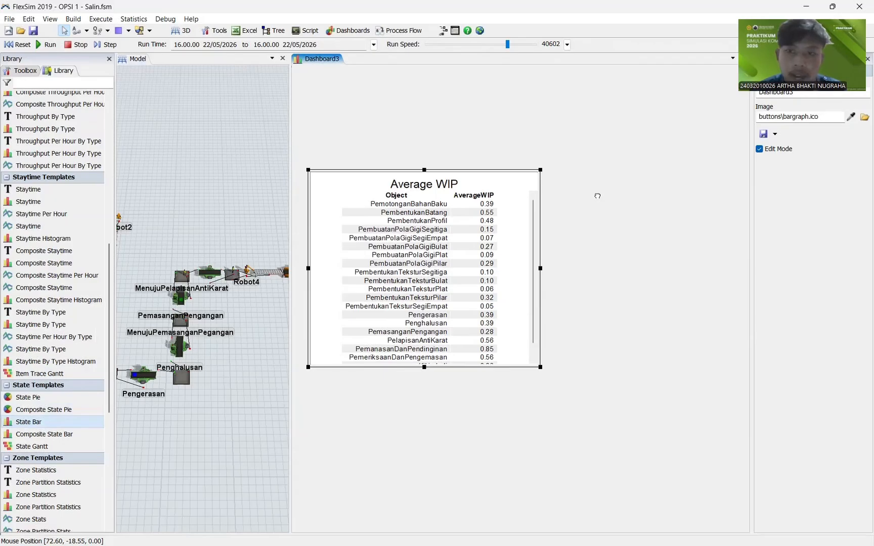
{"action": "left_click_drag", "start_coordinate": [598, 196], "coordinate": [597, 195]}
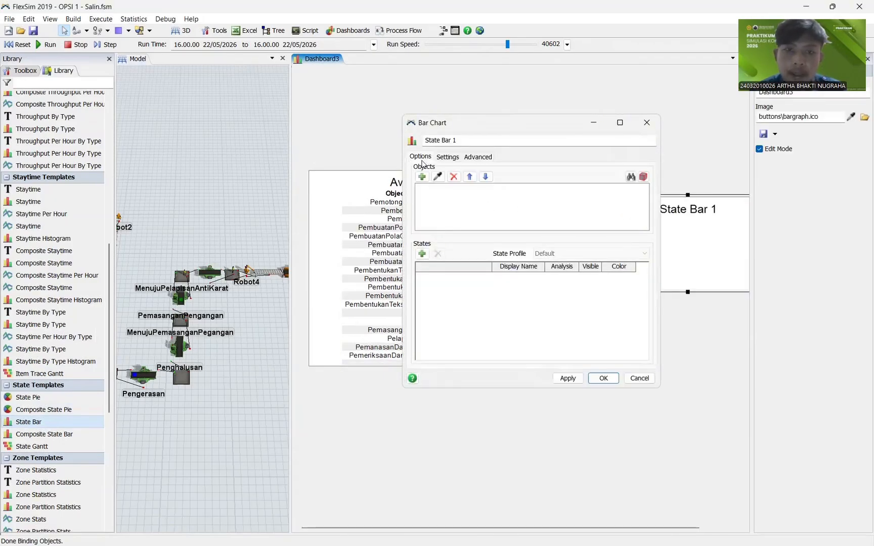
Step: Add all Processors, MultiProcessors, Sinks and Sources as the State Bar 1 chart's objects
{"action": "left_click", "coordinate": [422, 176]}
{"action": "left_click", "coordinate": [530, 195]}
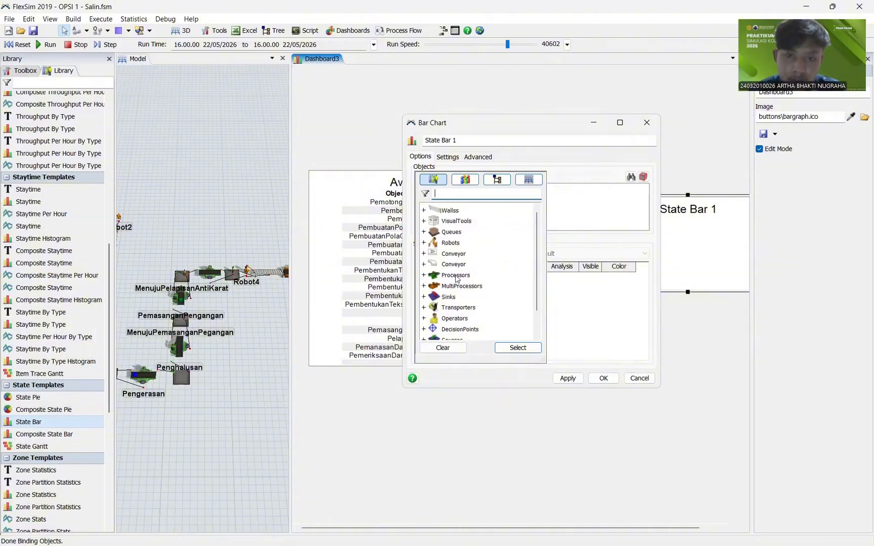
{"action": "left_click", "coordinate": [457, 277]}
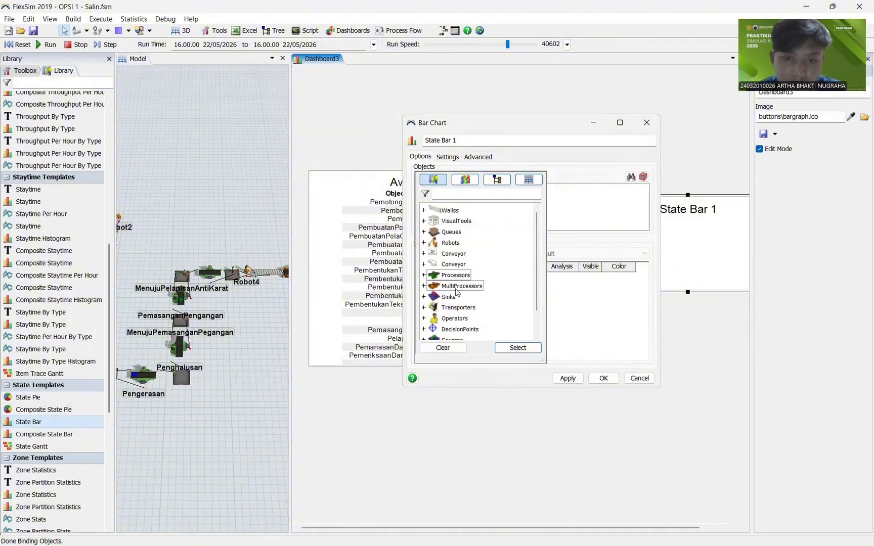
{"action": "left_click", "coordinate": [455, 298]}
{"action": "scroll", "coordinate": [457, 306], "scroll_direction": "down", "scroll_amount": 1}
{"action": "left_click", "coordinate": [456, 313]}
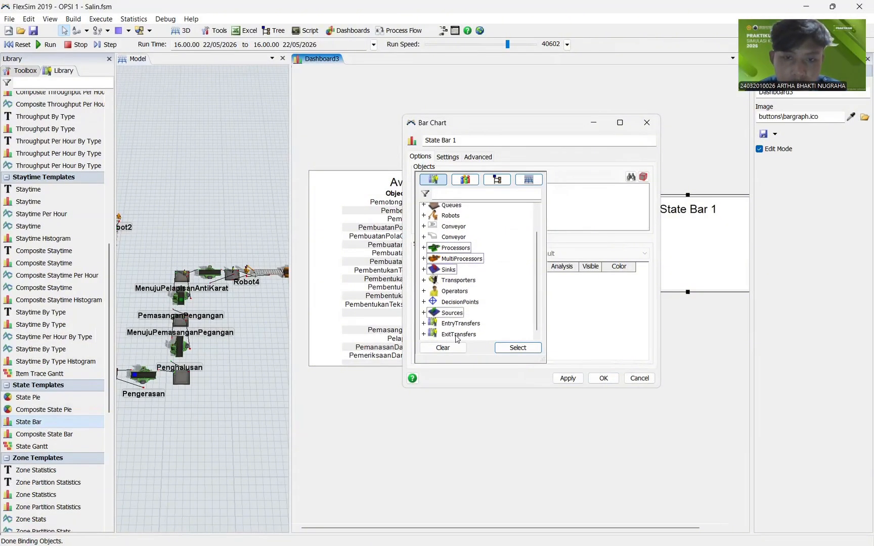
{"action": "left_click", "coordinate": [517, 348]}
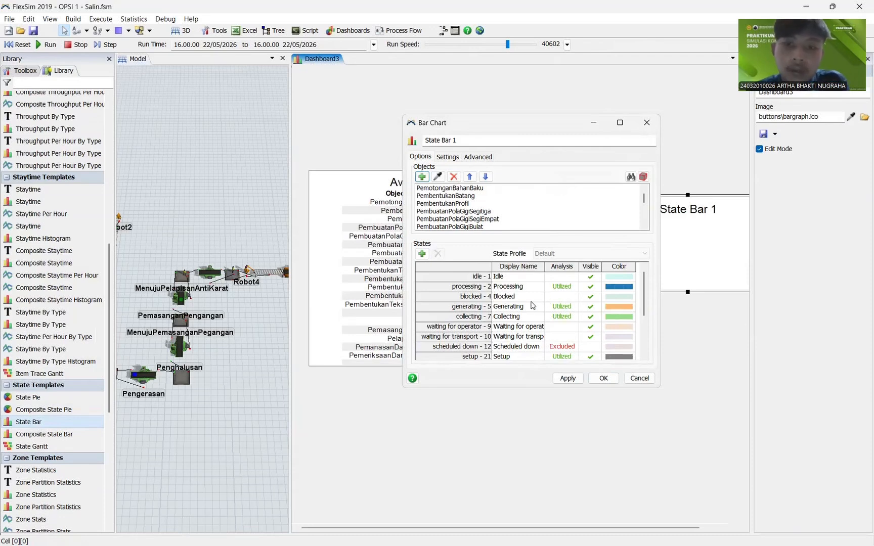
Step: Set the State Bar 1 analysis of the Idle, Processing and Blocked states to Utilized
{"action": "left_click", "coordinate": [557, 277]}
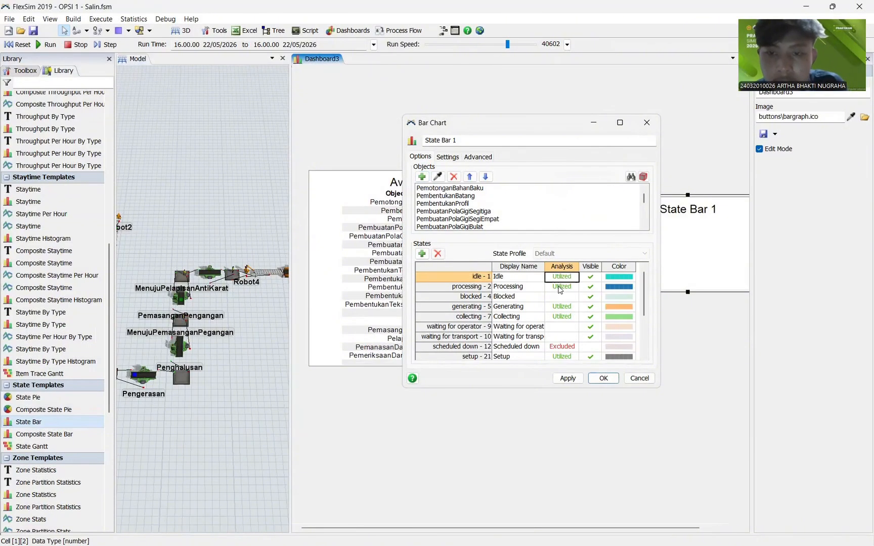
{"action": "left_click", "coordinate": [559, 287]}
{"action": "left_click", "coordinate": [562, 289]}
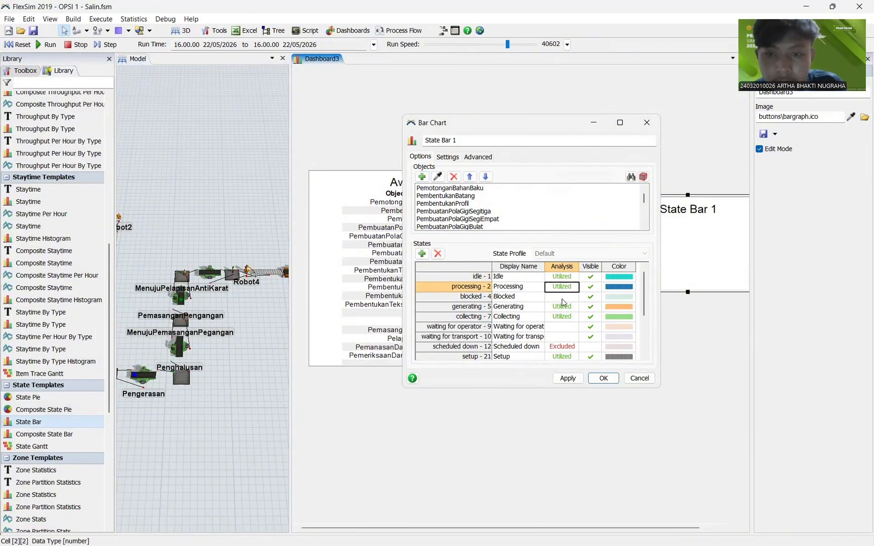
{"action": "left_click", "coordinate": [562, 298]}
Step: Set the analysis of the Generating, Collecting, Waiting for operator, Waiting for transport and Setup states to Excluded
{"action": "left_click", "coordinate": [563, 308]}
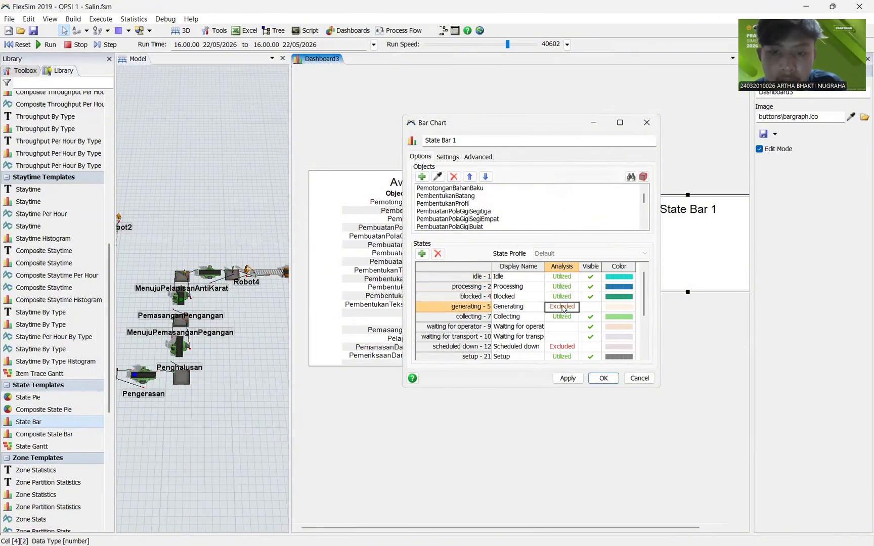
{"action": "left_click", "coordinate": [562, 316]}
{"action": "left_click", "coordinate": [562, 327]}
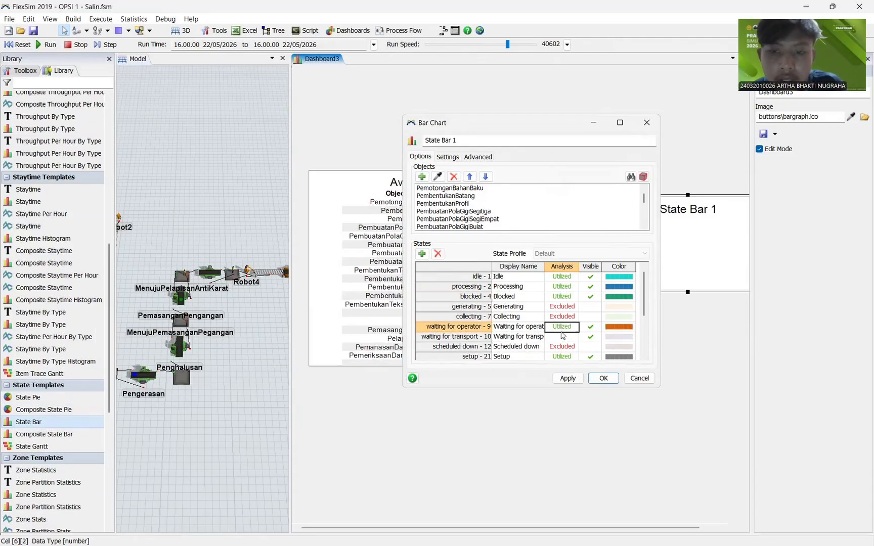
{"action": "left_click", "coordinate": [562, 329]}
{"action": "left_click", "coordinate": [562, 337]}
{"action": "left_click", "coordinate": [562, 337]}
{"action": "scroll", "coordinate": [564, 328], "scroll_direction": "down", "scroll_amount": 2}
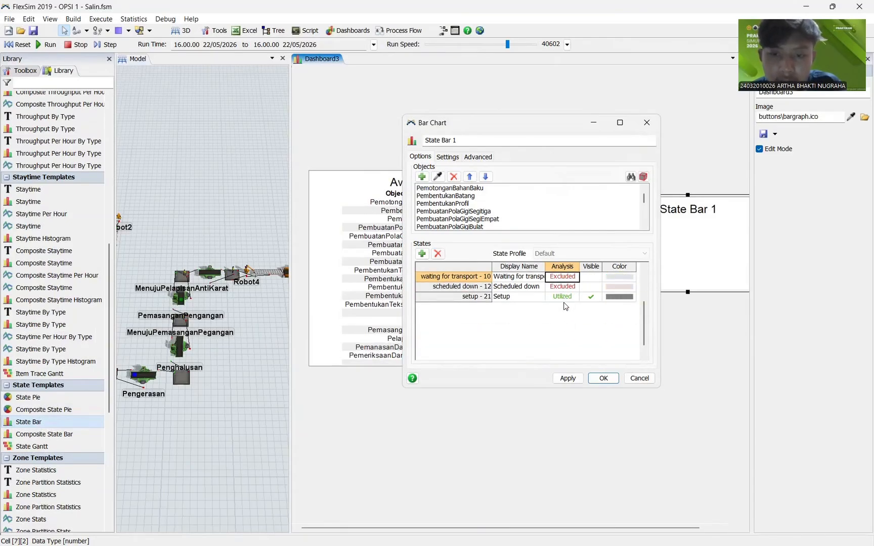
{"action": "left_click", "coordinate": [563, 297]}
{"action": "left_click", "coordinate": [565, 298]}
{"action": "left_click", "coordinate": [565, 297]}
{"action": "left_click", "coordinate": [564, 297]}
{"action": "scroll", "coordinate": [565, 303], "scroll_direction": "up", "scroll_amount": 3}
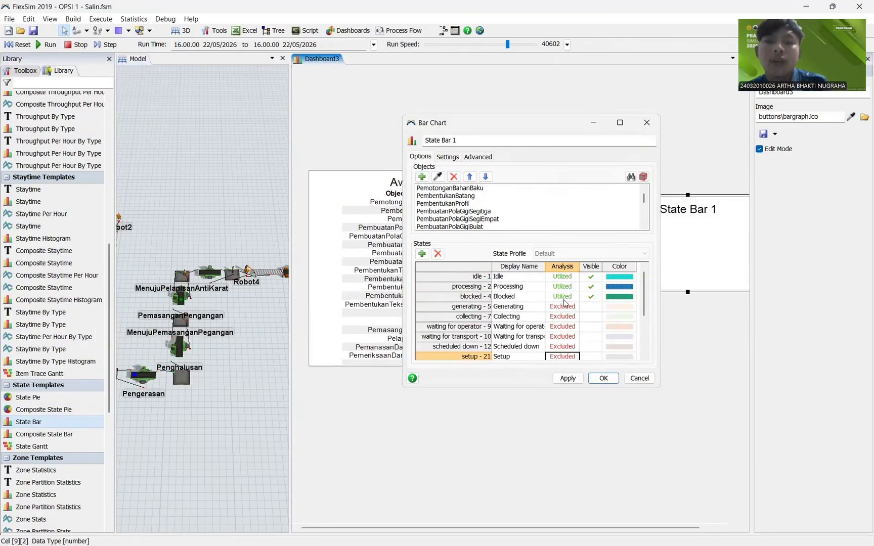
Step: Delete all states marked Excluded from State Bar 1, from Generating through Setup, and confirm the chart's properties
{"action": "left_click_drag", "start_coordinate": [449, 303], "coordinate": [458, 329]}
{"action": "left_click_drag", "start_coordinate": [538, 349], "coordinate": [509, 349]}
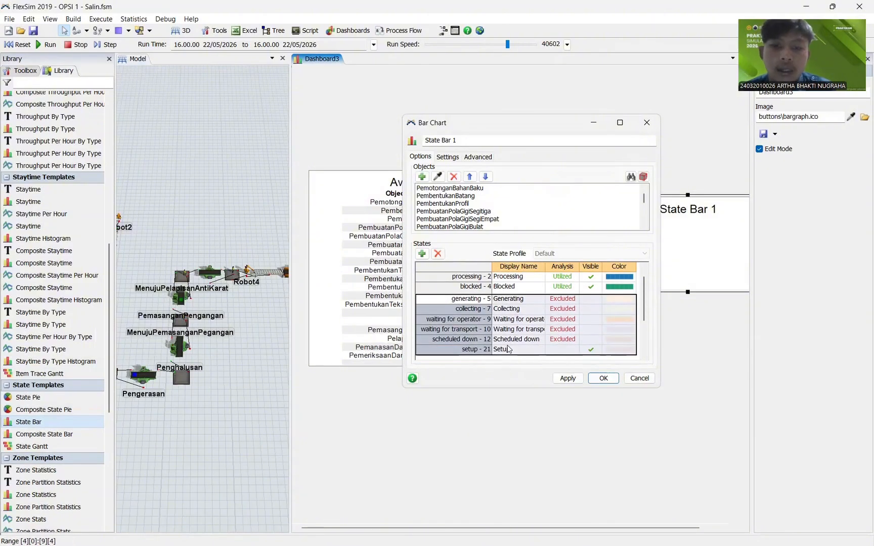
{"action": "left_click", "coordinate": [566, 351]}
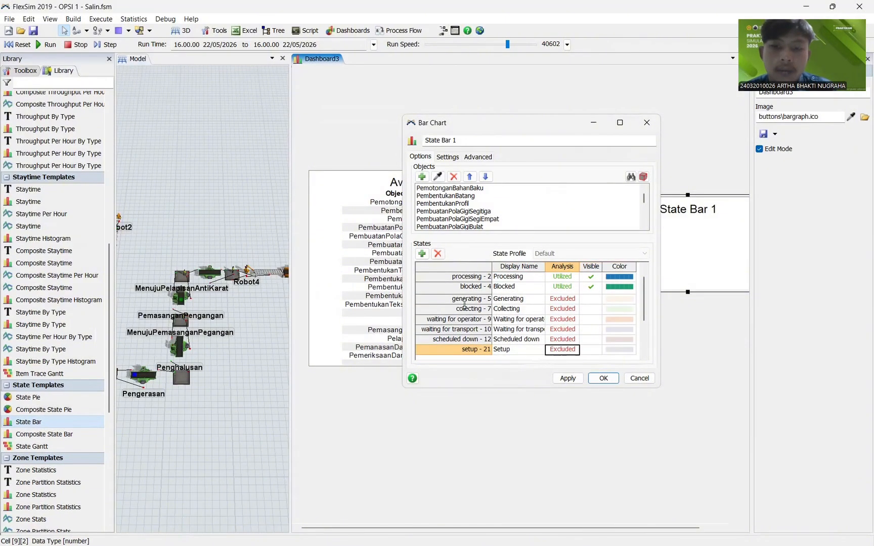
{"action": "left_click_drag", "start_coordinate": [464, 301], "coordinate": [544, 353]}
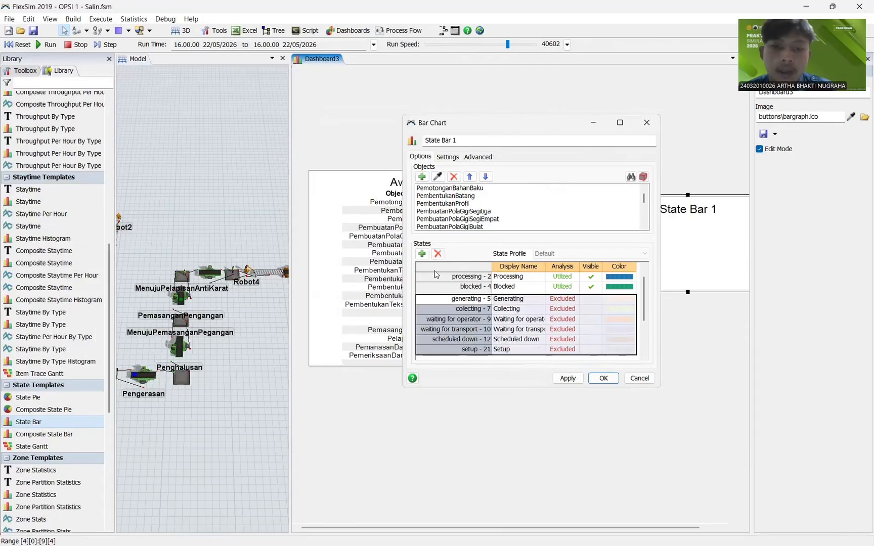
{"action": "left_click", "coordinate": [438, 253]}
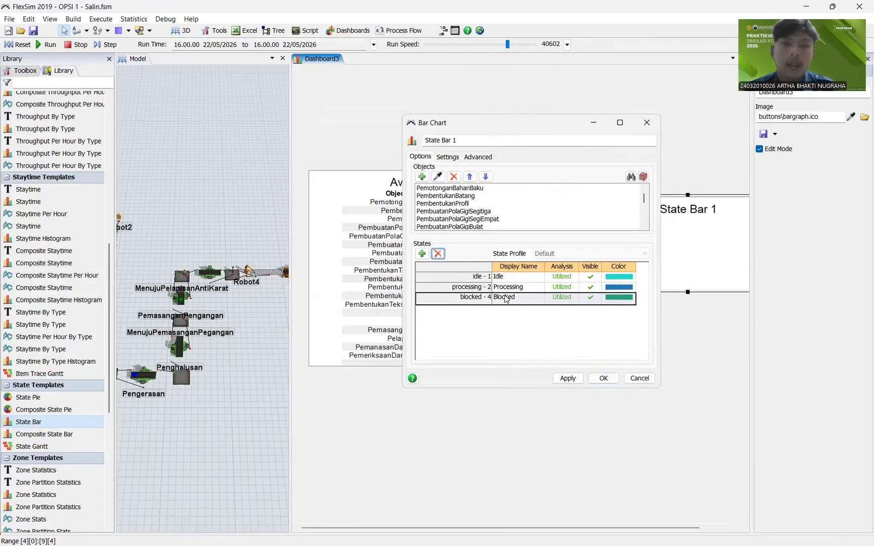
{"action": "left_click", "coordinate": [565, 380]}
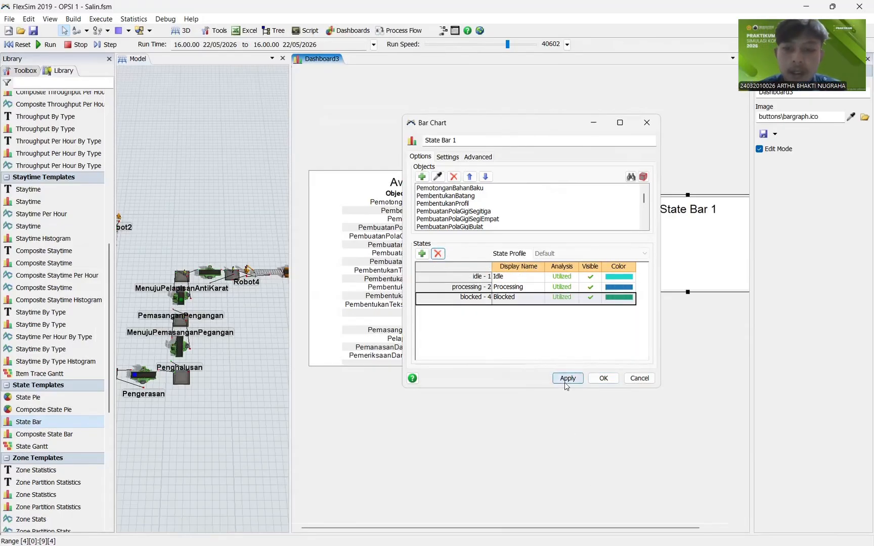
{"action": "left_click", "coordinate": [604, 379]}
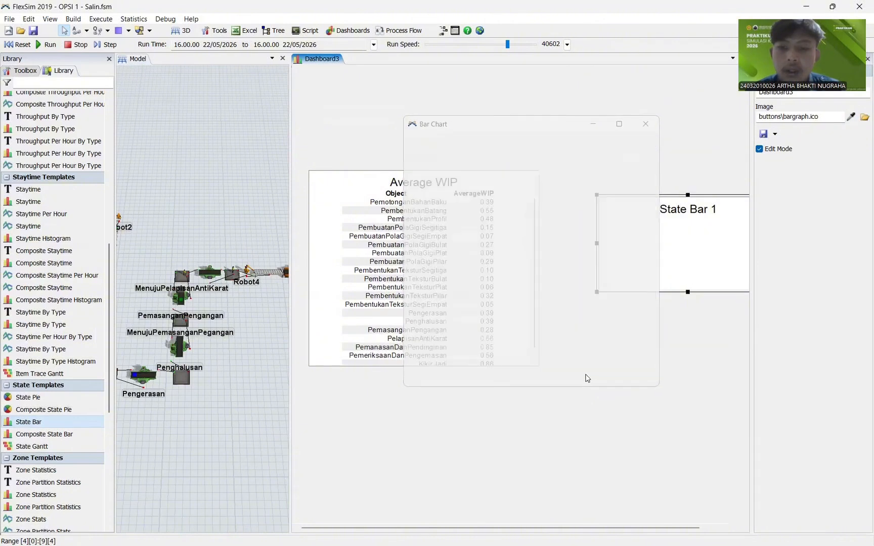
Step: Move the State Bar 1 chart fully into the dashboard view and enlarge its height and width
{"action": "left_click", "coordinate": [648, 262]}
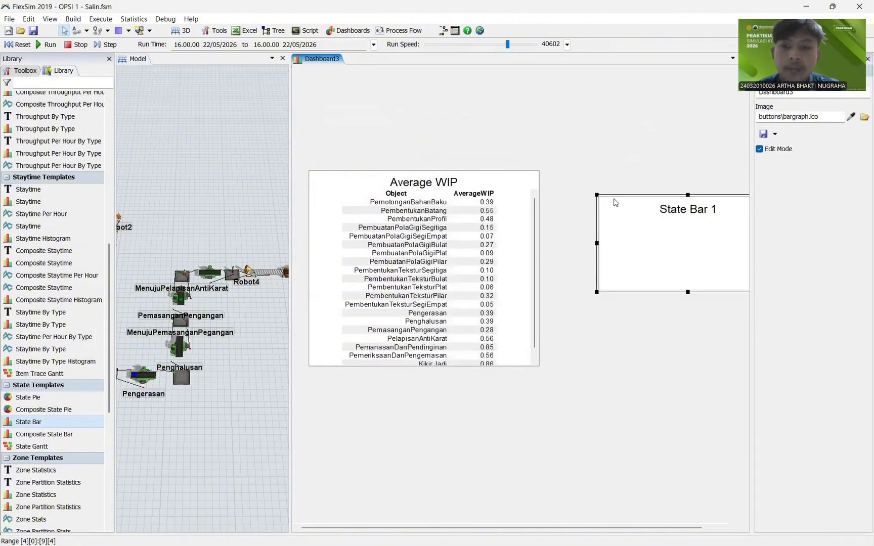
{"action": "left_click_drag", "start_coordinate": [629, 196], "coordinate": [490, 134]}
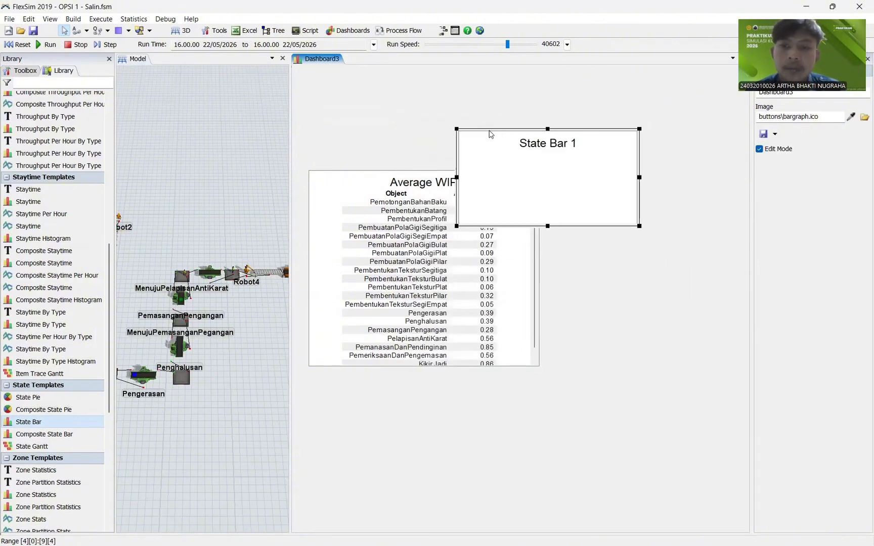
{"action": "left_click_drag", "start_coordinate": [544, 224], "coordinate": [564, 444]}
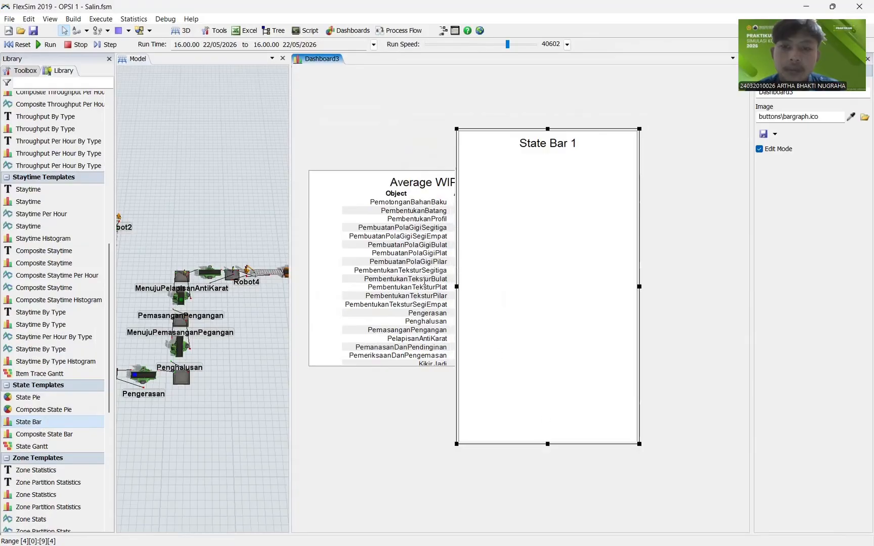
{"action": "left_click_drag", "start_coordinate": [456, 286], "coordinate": [397, 287]}
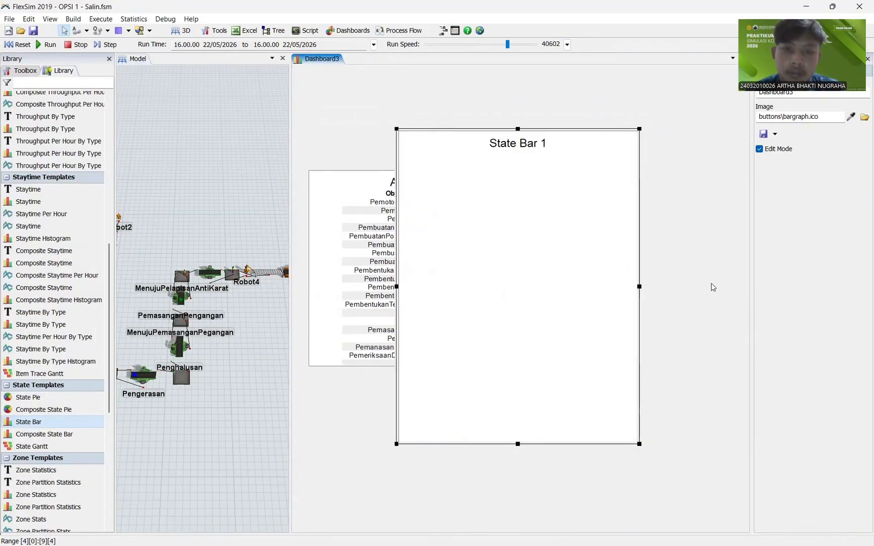
{"action": "left_click_drag", "start_coordinate": [639, 286], "coordinate": [708, 285]}
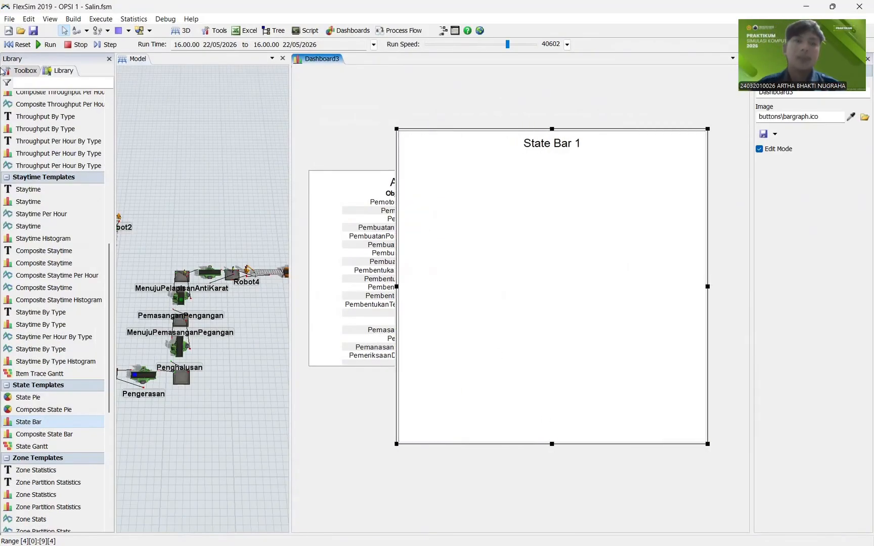
Step: Reset and rerun the model to 16.00, and rearrange the widened Dashboard3 pane so State Bar 1 sits beside the Average WIP table
{"action": "left_click", "coordinate": [20, 45]}
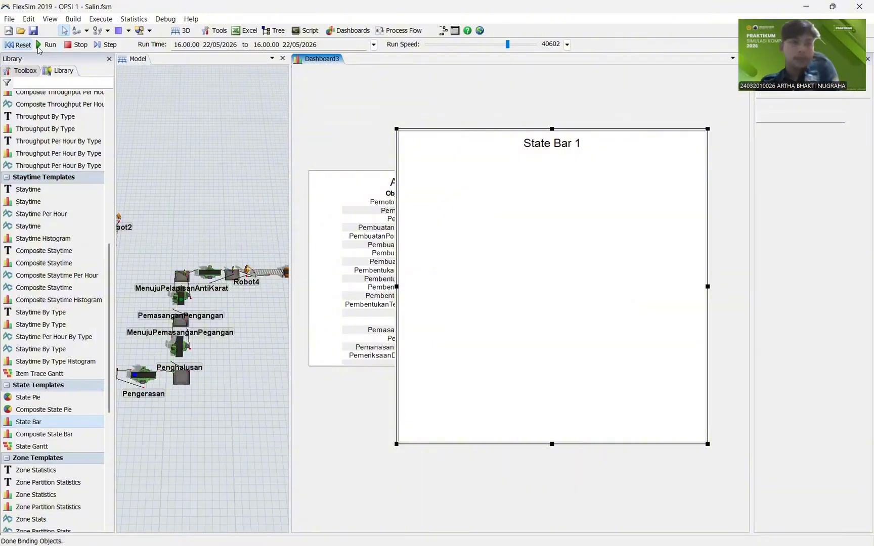
{"action": "left_click", "coordinate": [48, 44]}
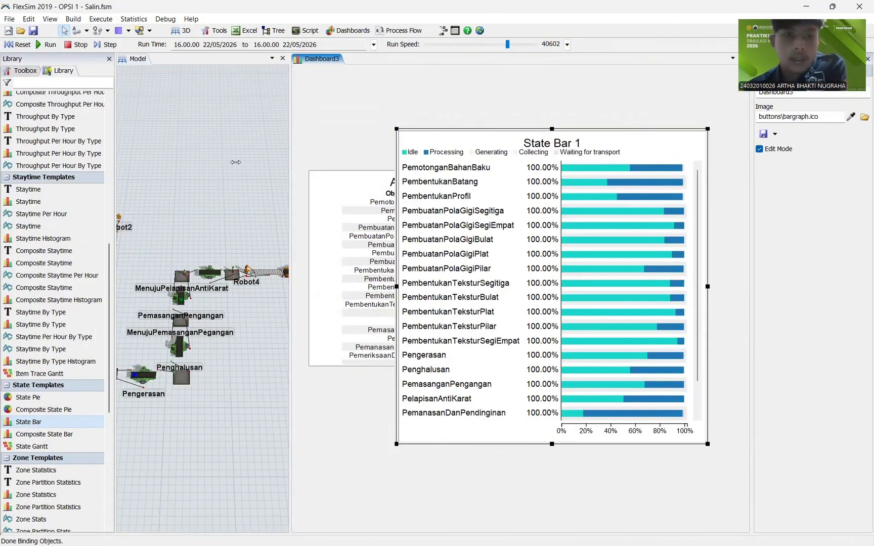
{"action": "left_click_drag", "start_coordinate": [235, 162], "coordinate": [152, 162]}
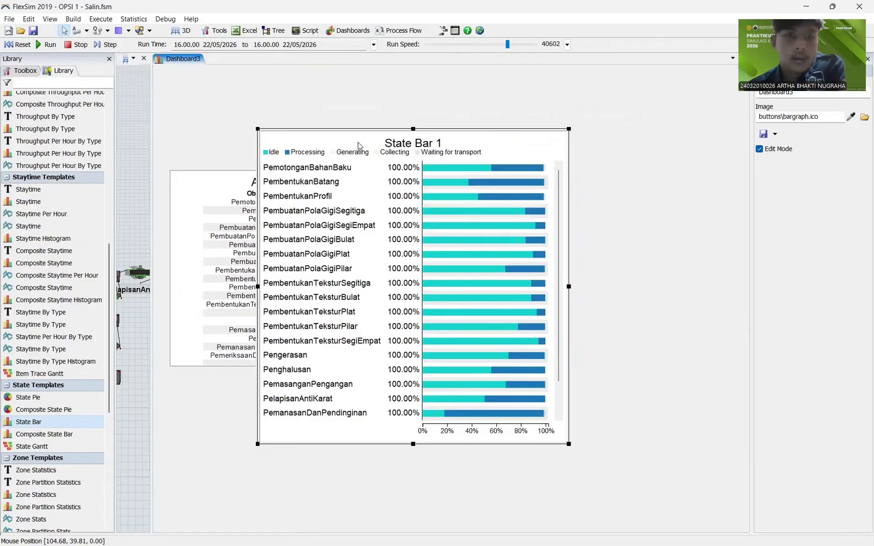
{"action": "left_click_drag", "start_coordinate": [358, 145], "coordinate": [511, 118]}
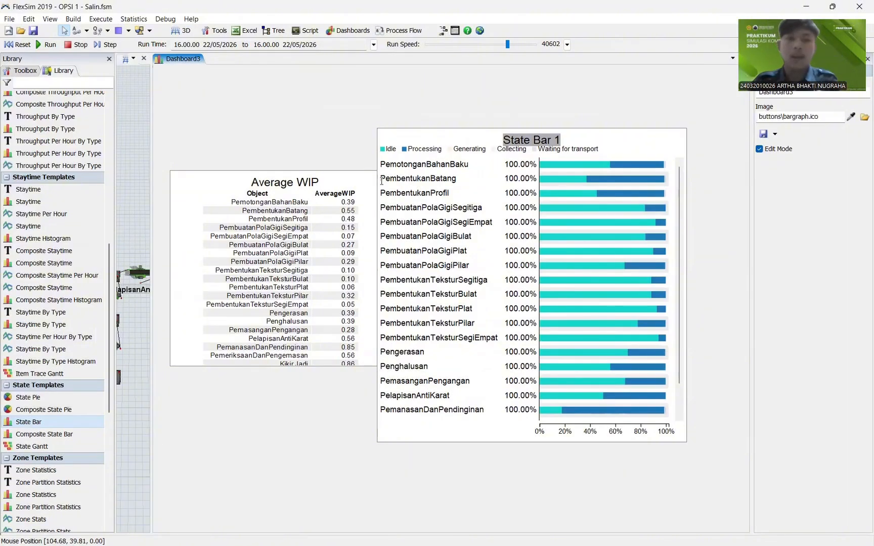
Step: Switch to ExpertFit, close the Beta simulation representation to view the Pengemasan analysis's data status, and return to FlexSim
{"action": "key", "text": "alt+Tab"}
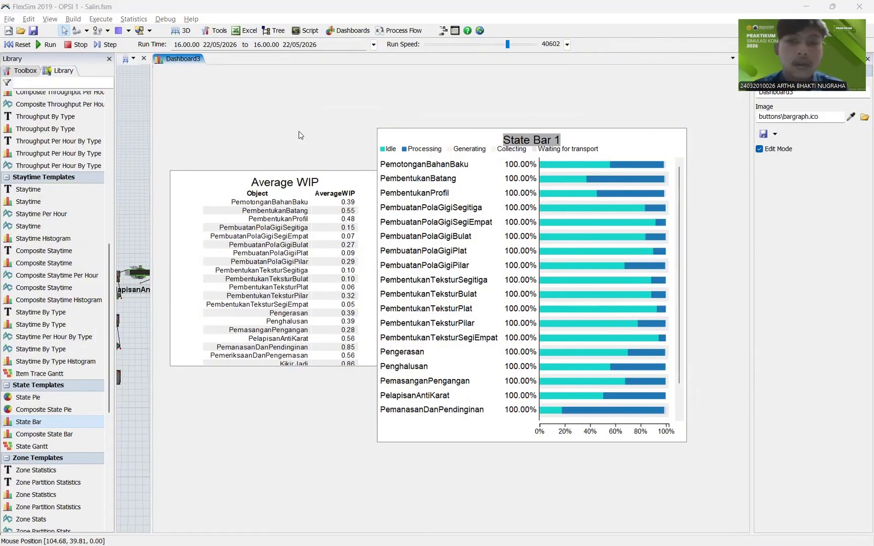
{"action": "key", "text": "alt+Tab"}
{"action": "key", "text": "alt+Tab"}
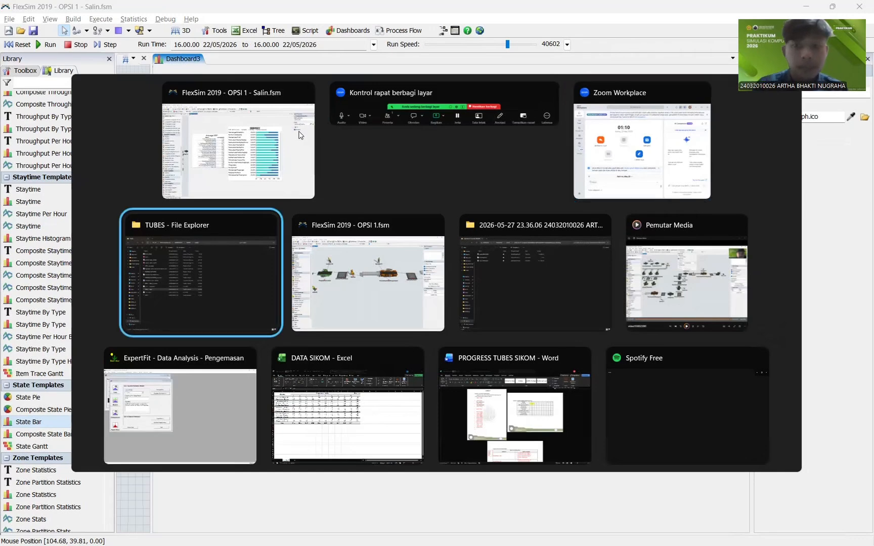
{"action": "key", "text": "alt+Tab"}
{"action": "key", "text": "alt+Tab"}
{"action": "key", "text": "alt+Tab"}
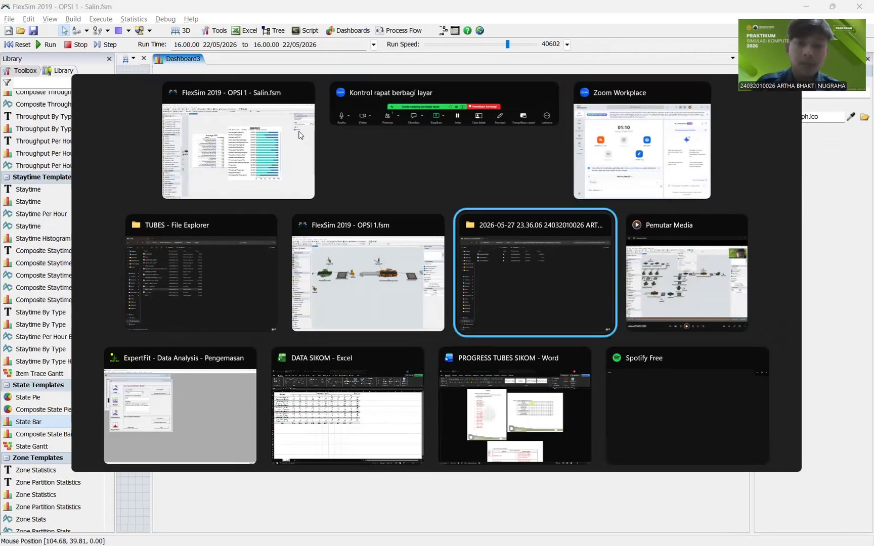
{"action": "key", "text": "alt+Tab"}
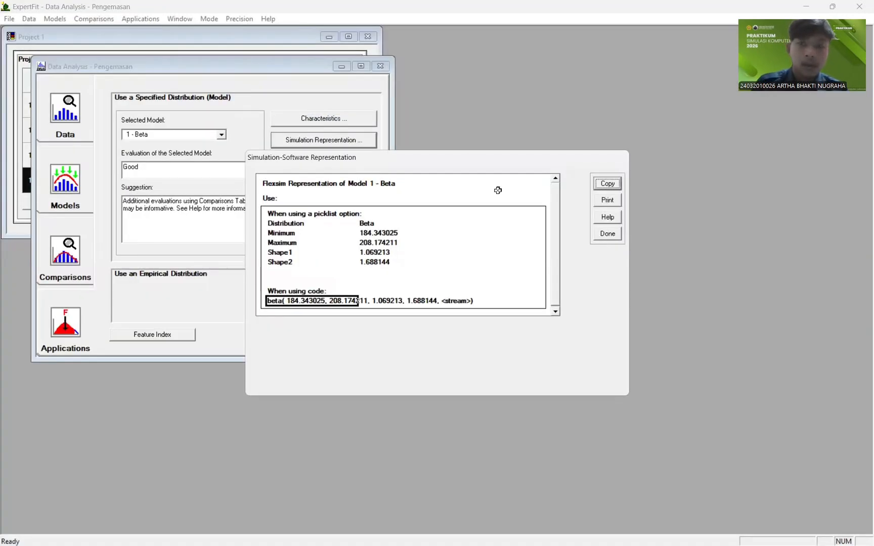
{"action": "left_click", "coordinate": [607, 234]}
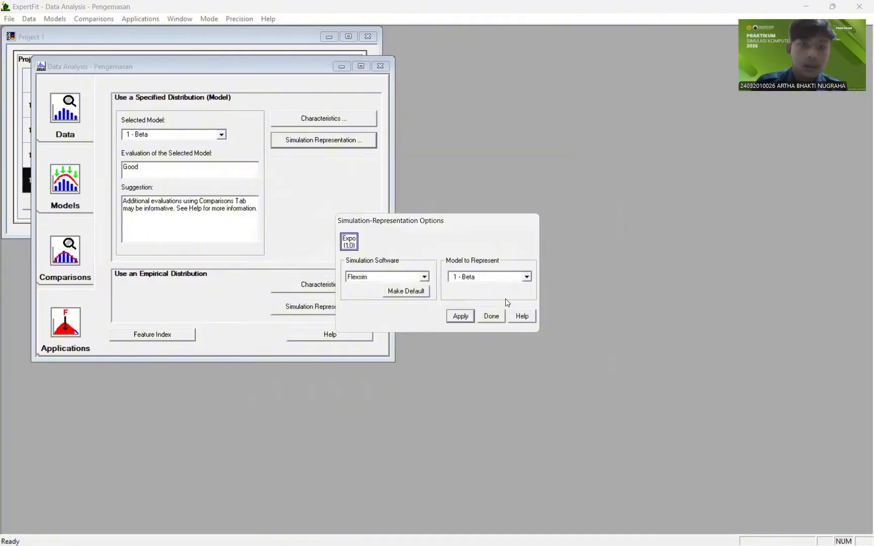
{"action": "left_click", "coordinate": [491, 315]}
{"action": "left_click", "coordinate": [71, 130]}
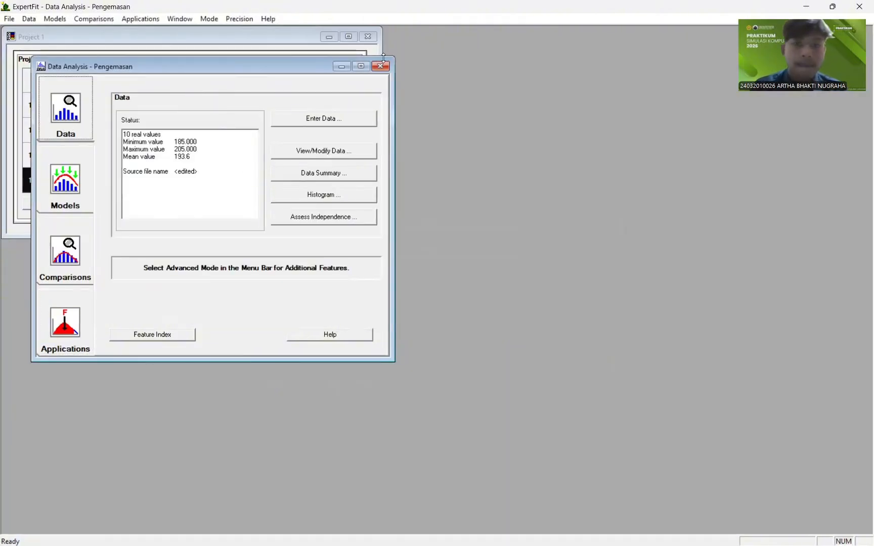
{"action": "key", "text": "alt+Tab"}
{"action": "key", "text": "alt+Tab"}
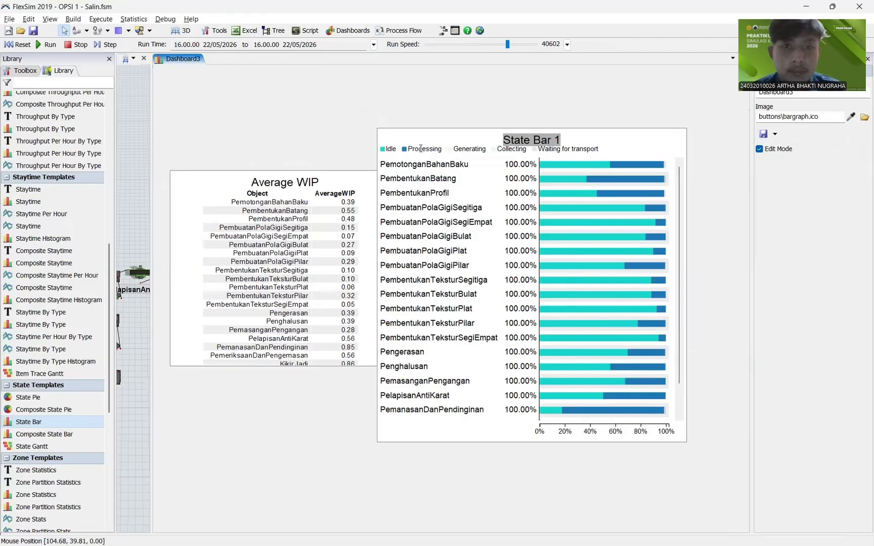